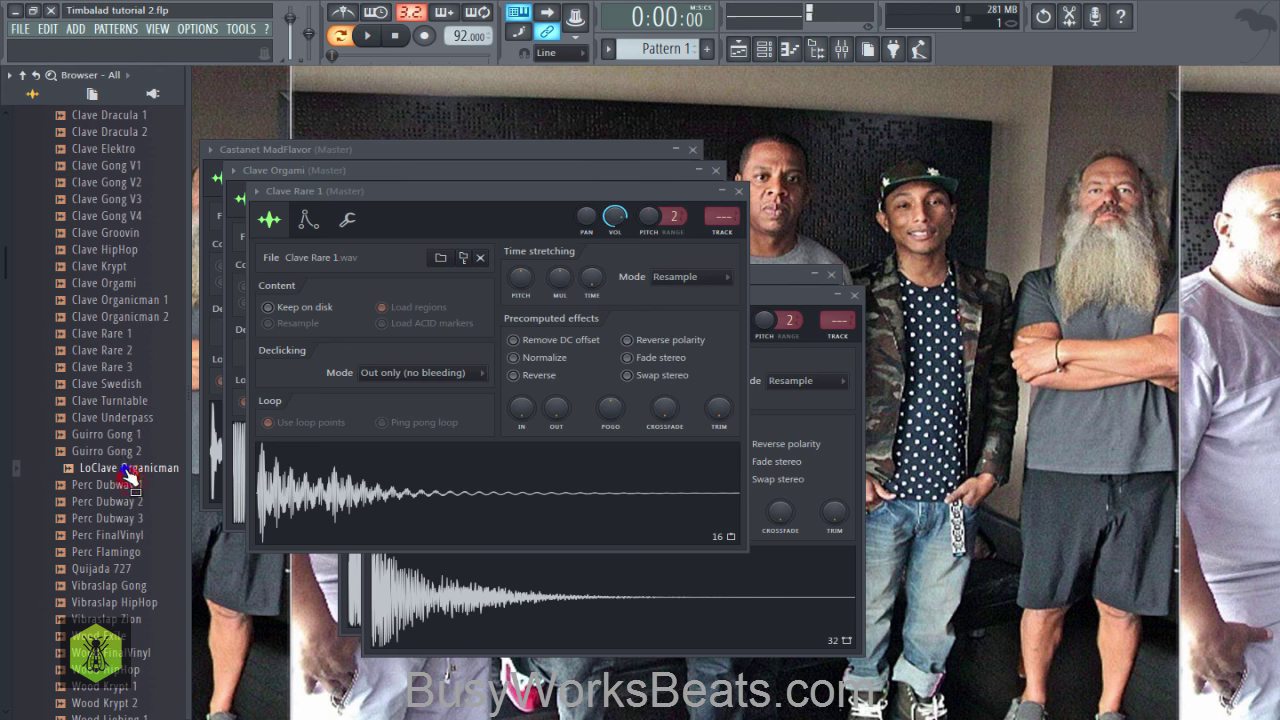
Step: Load the LoClave Organicman sample into a new channel
right_click(115, 467)
left_click(120, 486)
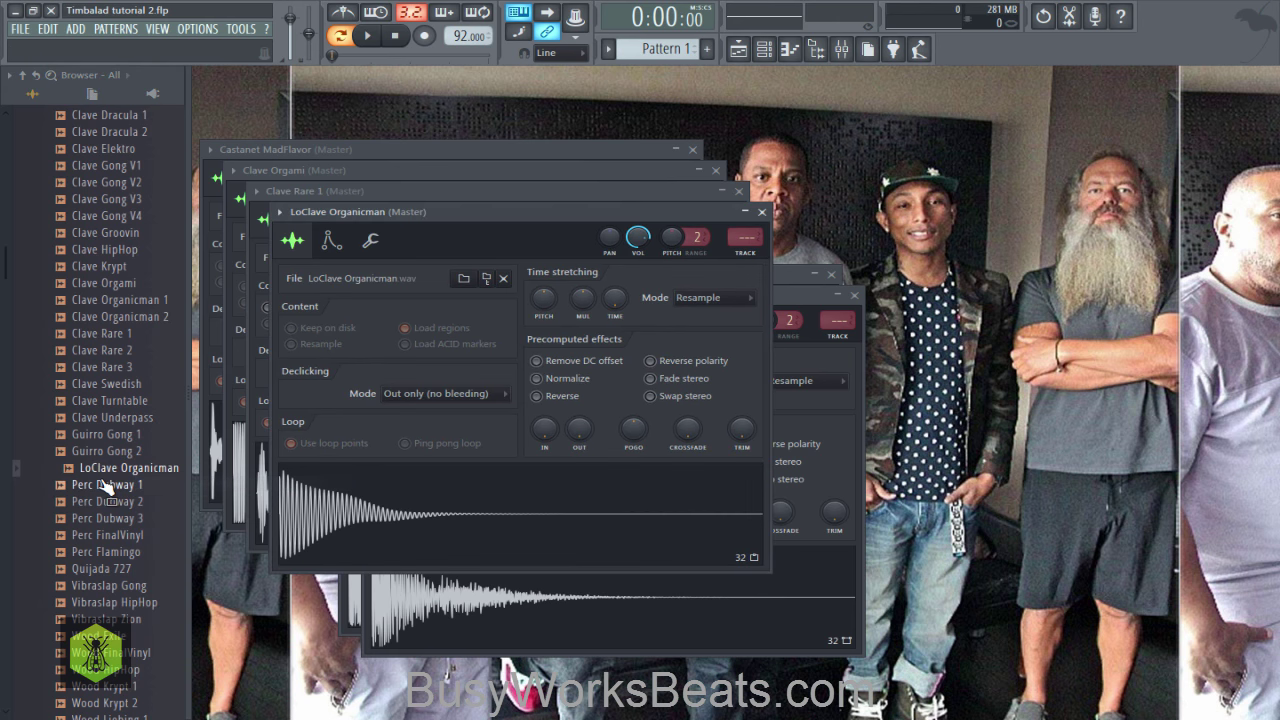
Step: Audition the percussion samples following LoClave Organicman, from Perc Dubway 1 through Vibraslap Zion
key("Down")
key("Down")
key("Down")
key("Down")
key("Down")
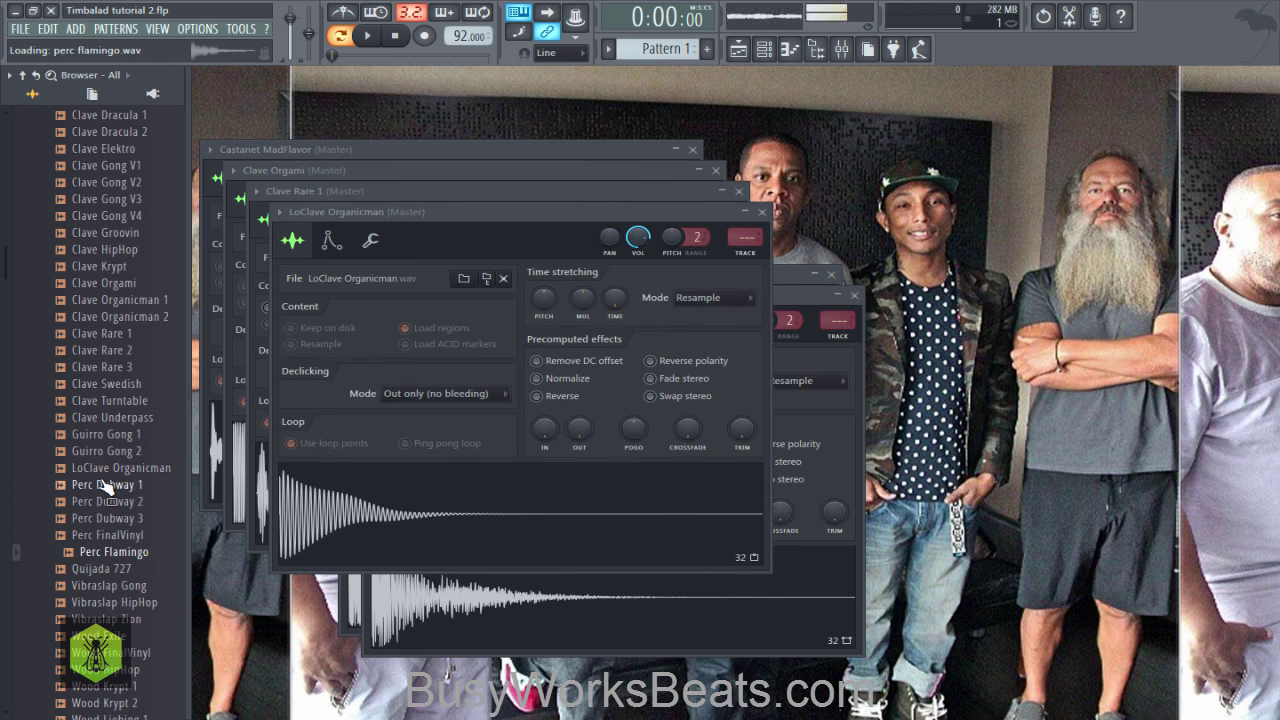
key("Up")
key("Up")
key("Up")
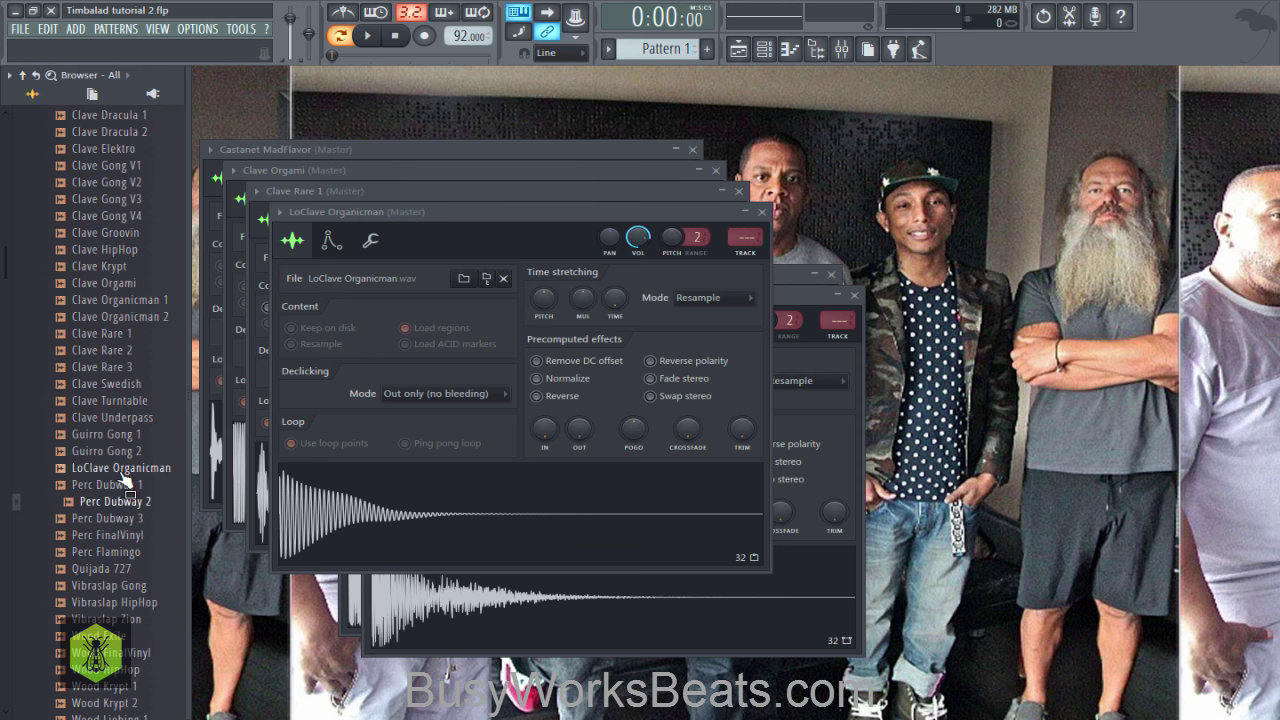
key("Down")
key("Down")
key("Down")
key("Down")
key("Down")
key("Down")
key("Down")
key("Down")
key("Down")
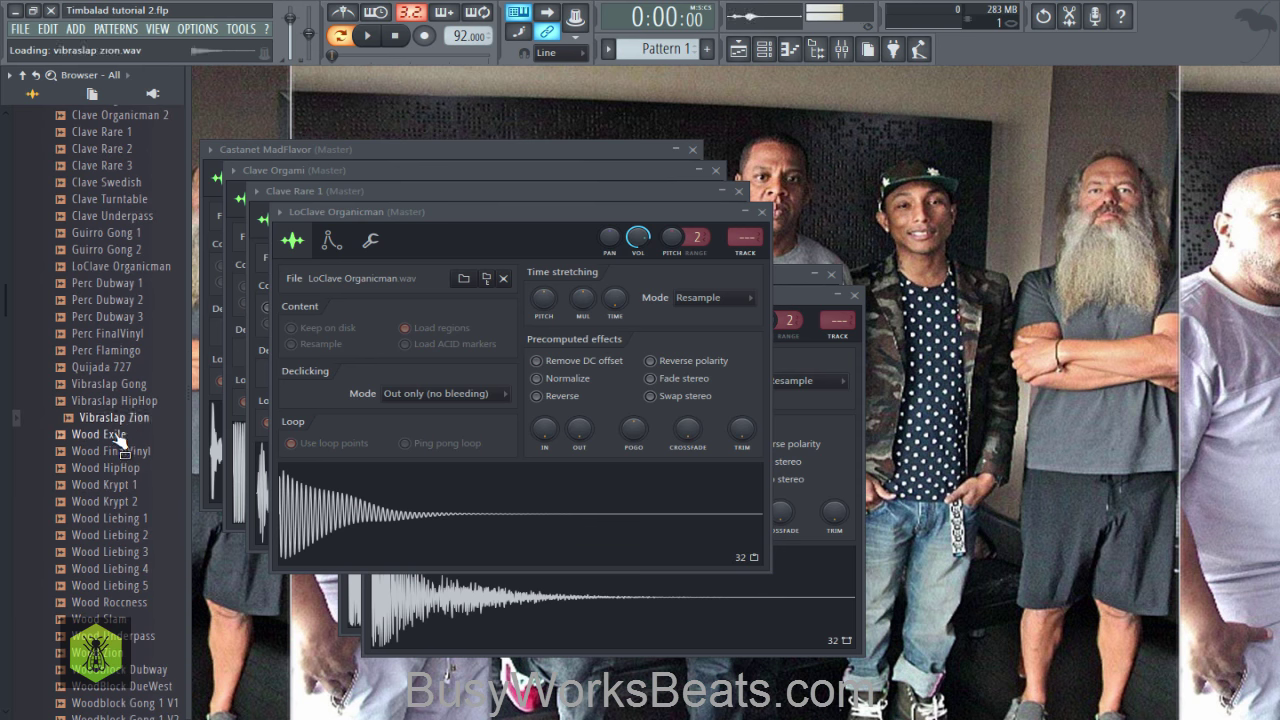
Step: Preview the wood samples from Wood Exile onward and load Wood Liebing 1 into a new channel
key("Down")
key("Down")
key("Down")
key("Down")
key("Down")
key("Down")
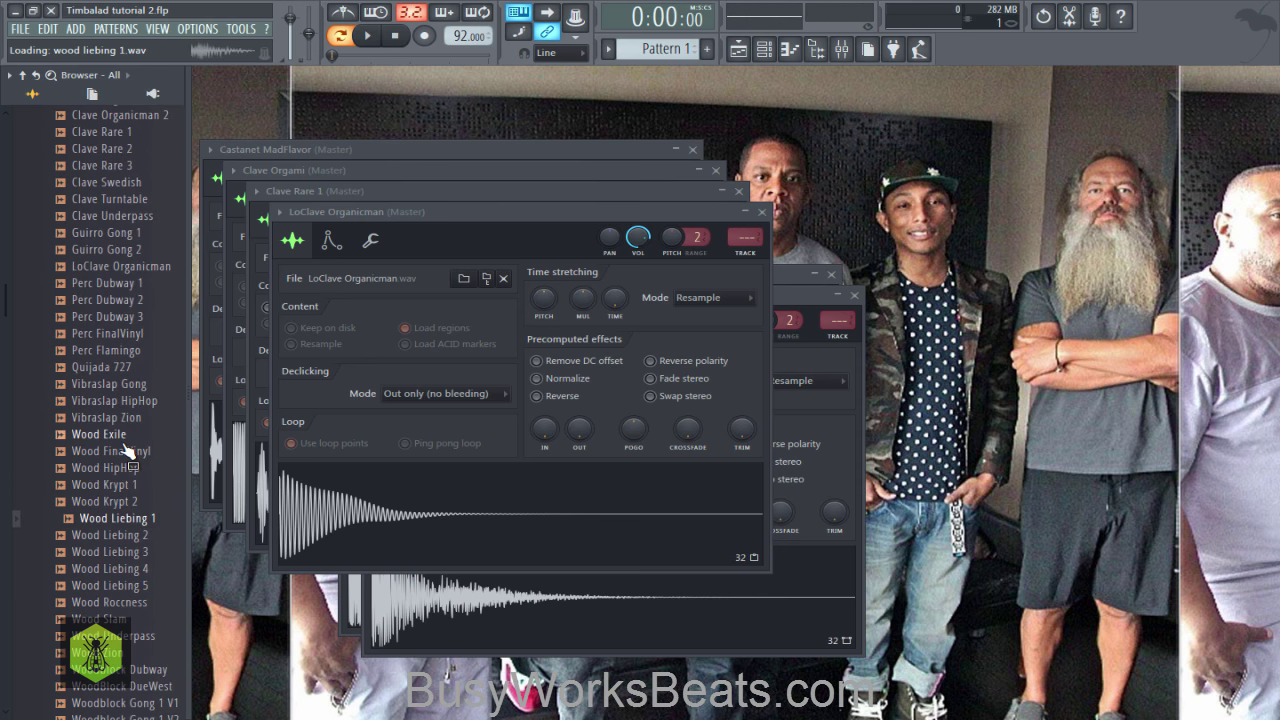
key("Up")
key("Up")
right_click(127, 522)
left_click(141, 535)
Step: Preview the samples from Wood Liebing 2 through Wood Roccness and load Wood Liebing 4 into a new channel
key("Down")
key("Down")
key("Down")
key("Down")
key("Down")
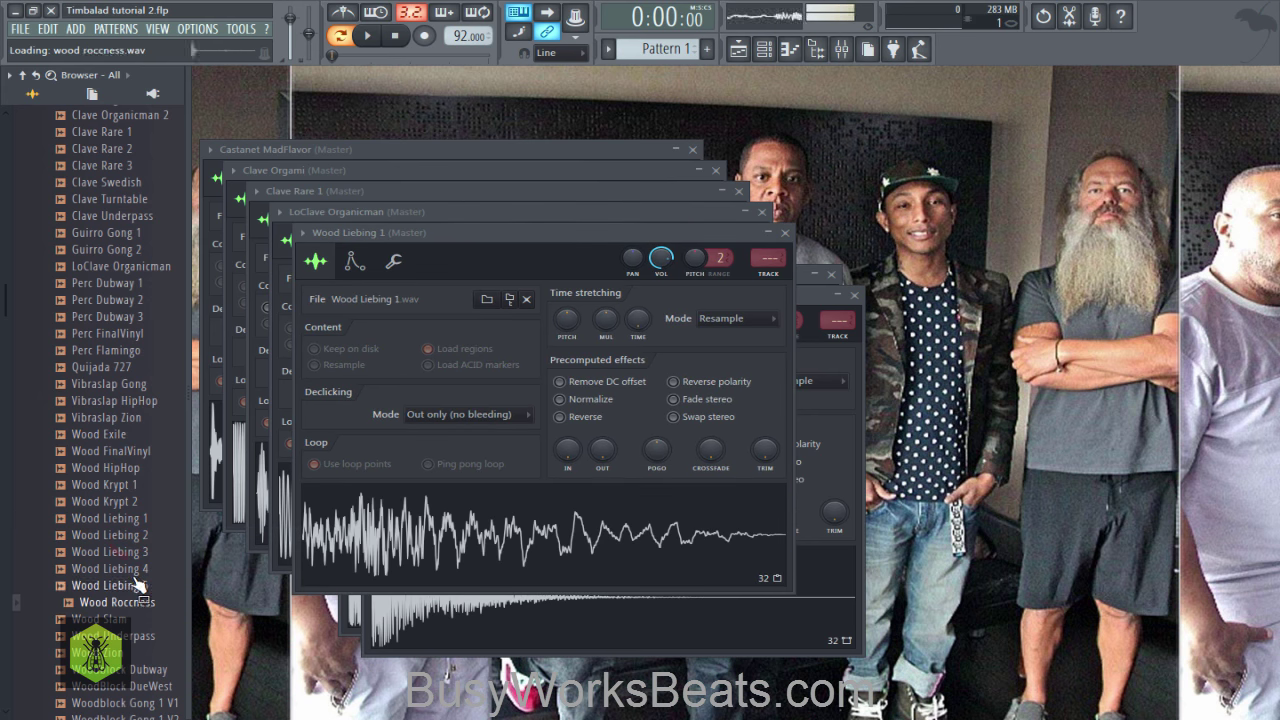
key("Up")
left_click(135, 570)
right_click(143, 571)
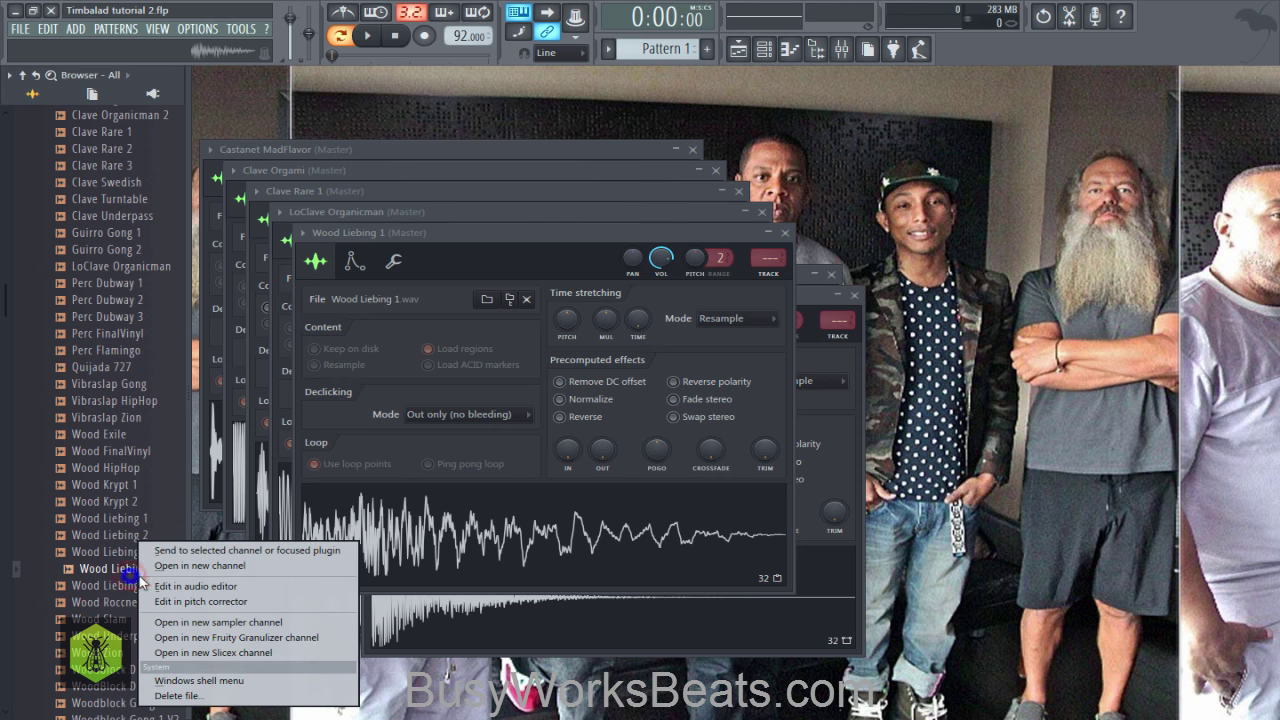
left_click(152, 566)
Step: Audition Wood Liebing 5 and load it into a new channel
left_click(140, 586)
right_click(143, 588)
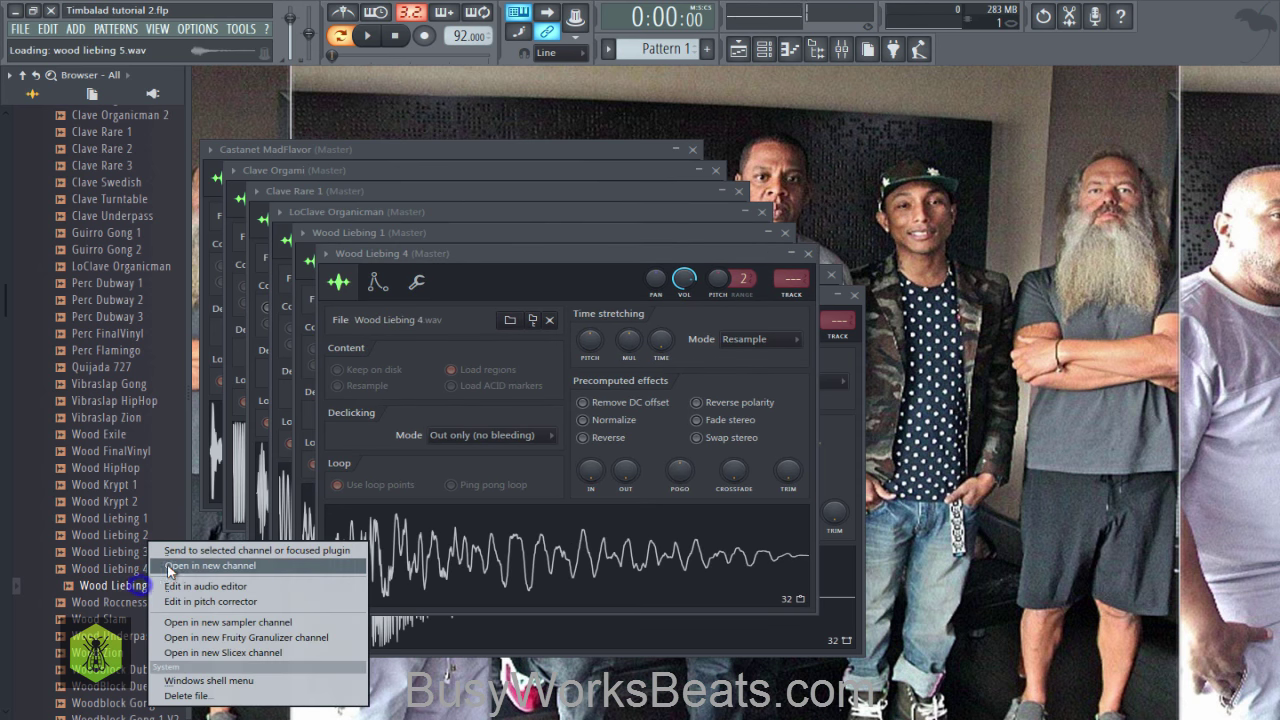
left_click(150, 600)
left_click(146, 590)
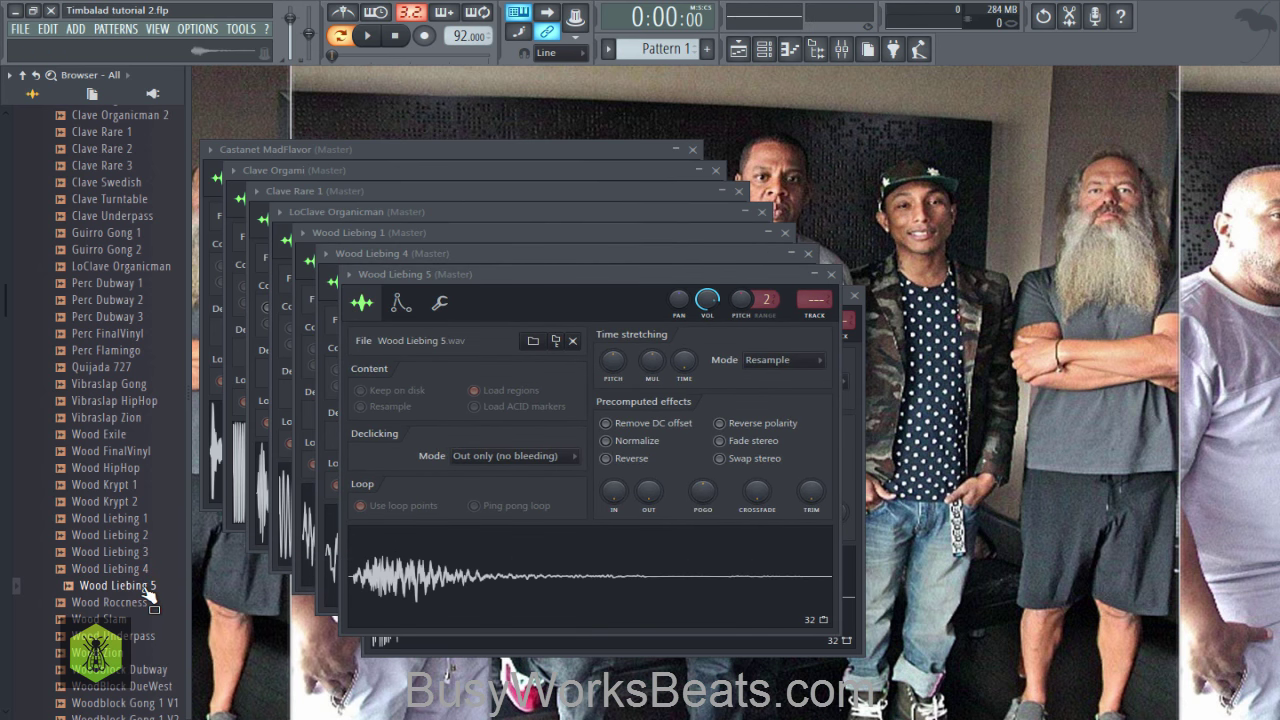
Step: Preview Wood Roccness, and switch from the Wooden folder to the Shaker folder in the Battery 4 drum samples
left_click(121, 588)
left_click(120, 602)
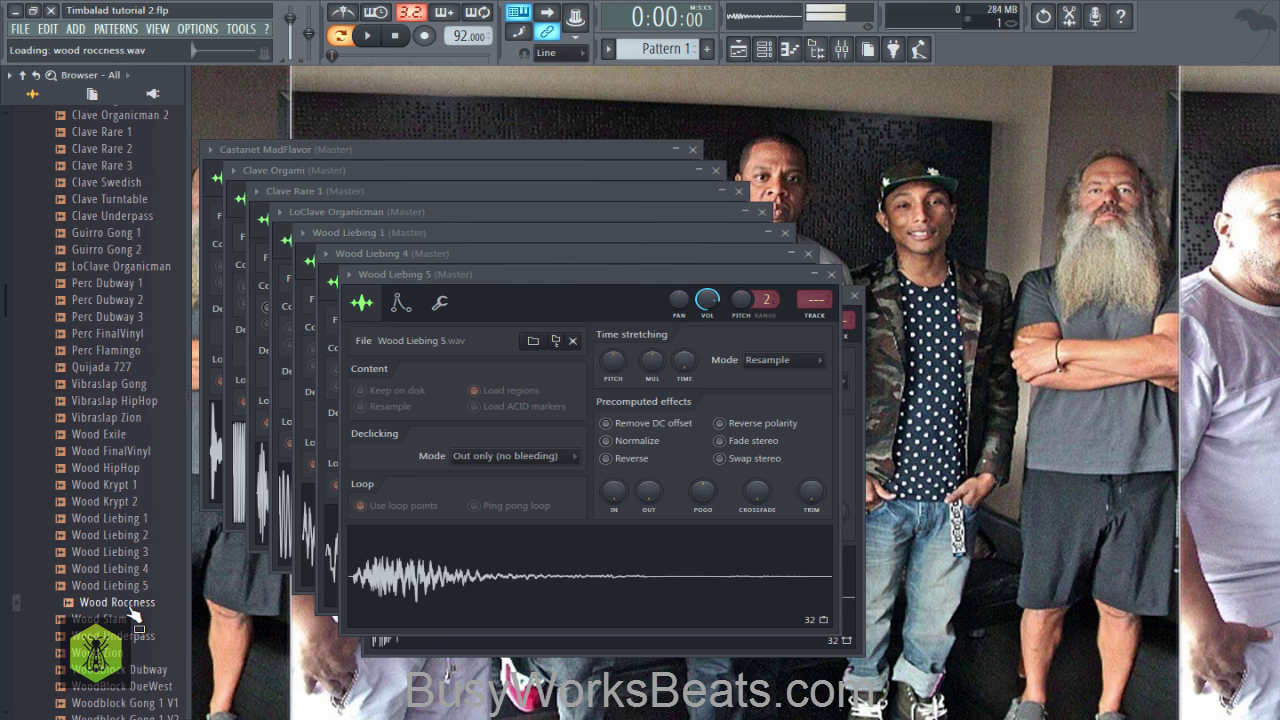
scroll(90, 370, "up", 10)
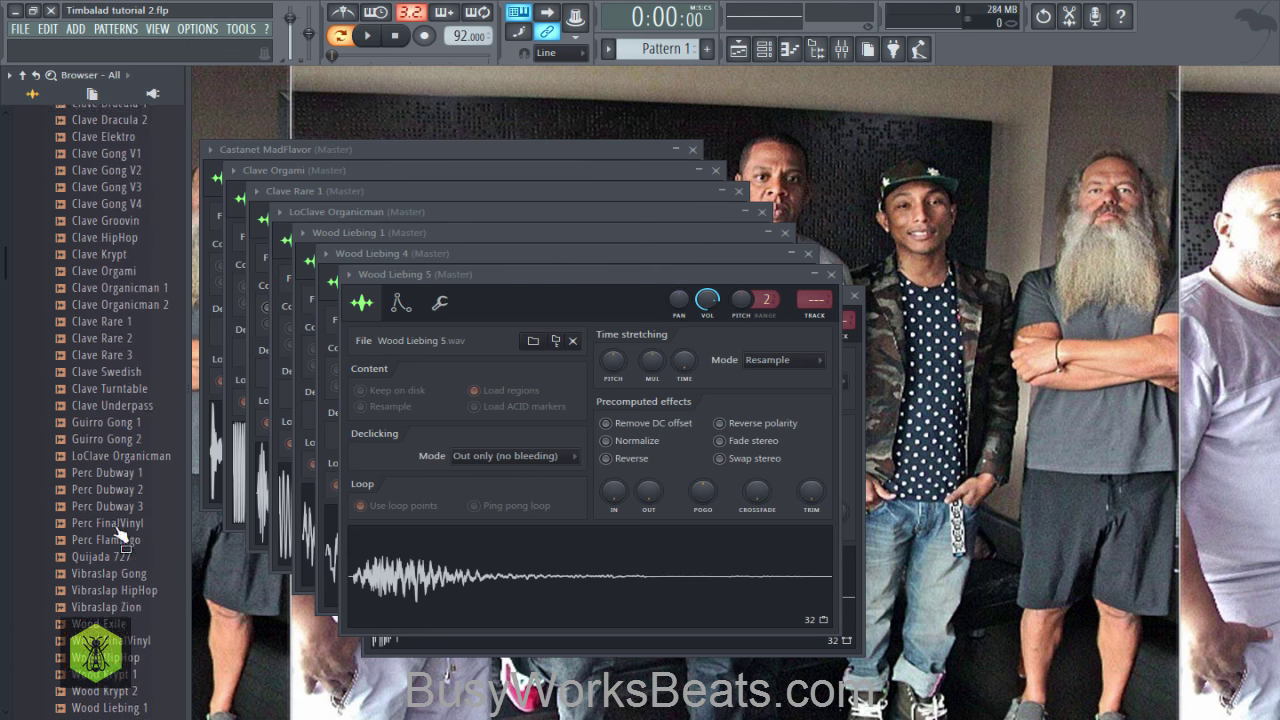
scroll(92, 368, "up", 2)
left_click(90, 338)
scroll(110, 390, "up", 2)
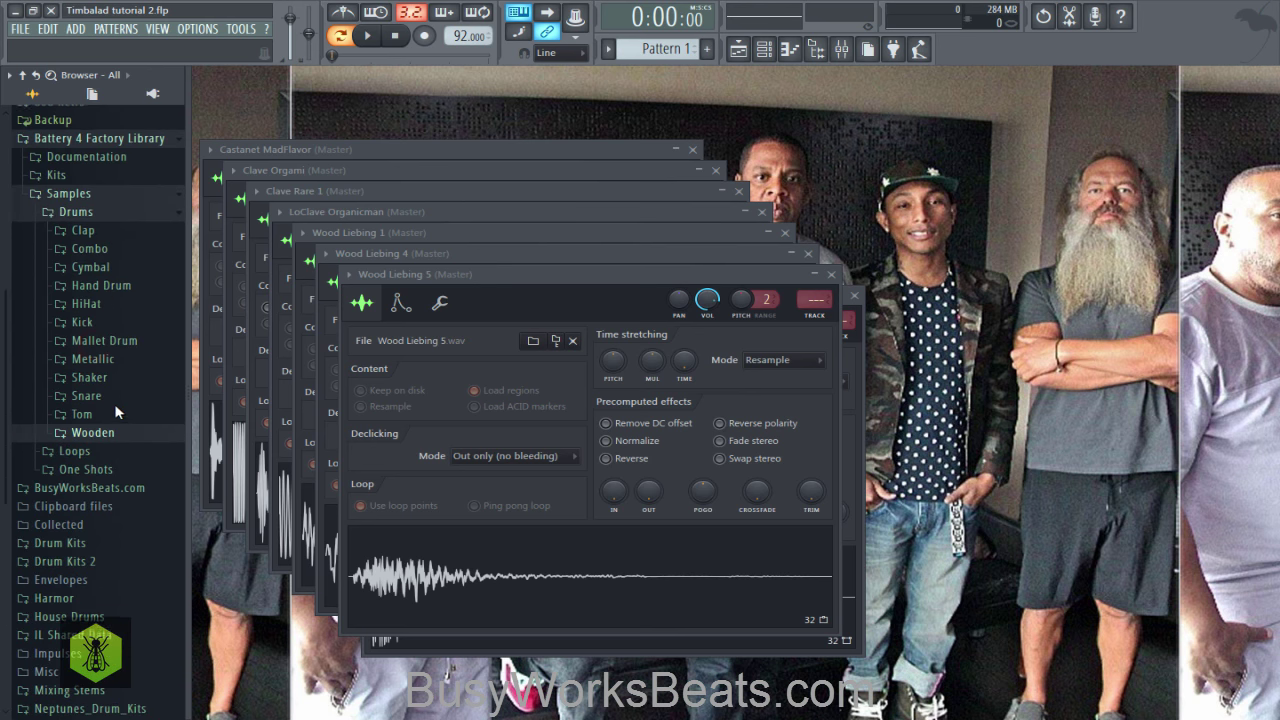
left_click(121, 381)
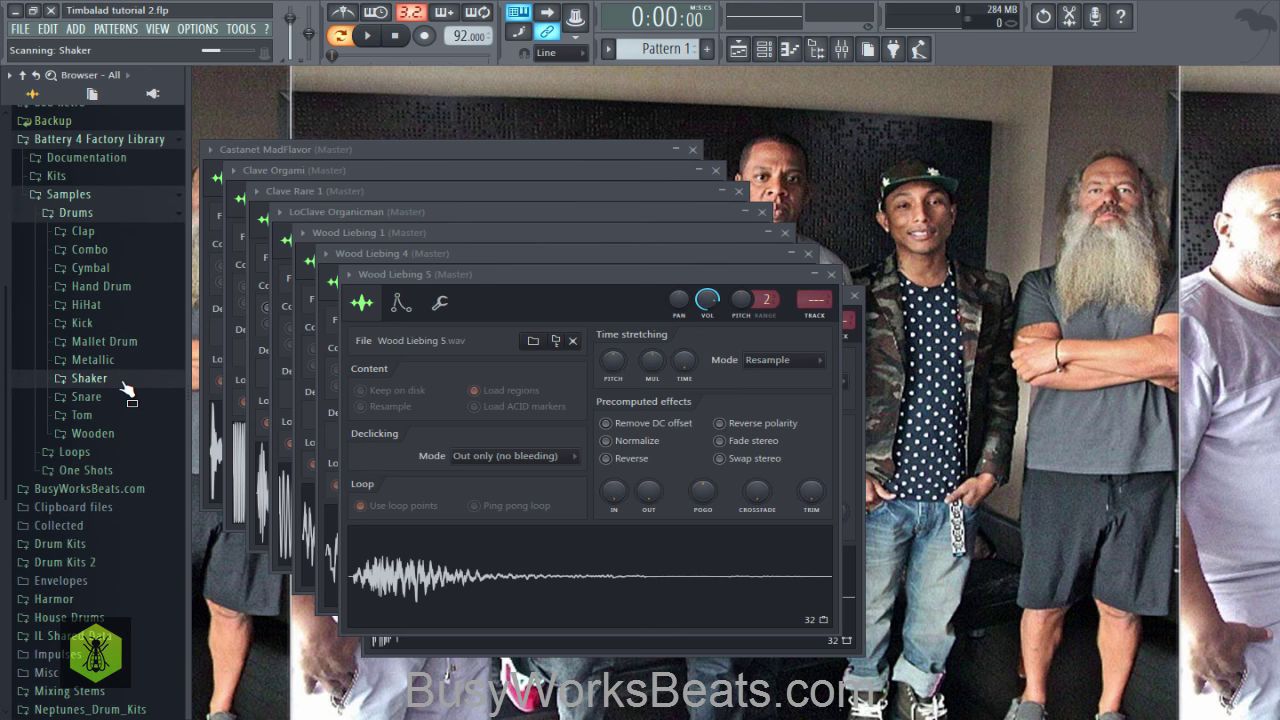
Step: Audition the first cabasa samples in the Shaker folder and load Cabasa Dracula 2 into a new channel
left_click(114, 228)
left_click(112, 211)
left_click(120, 244)
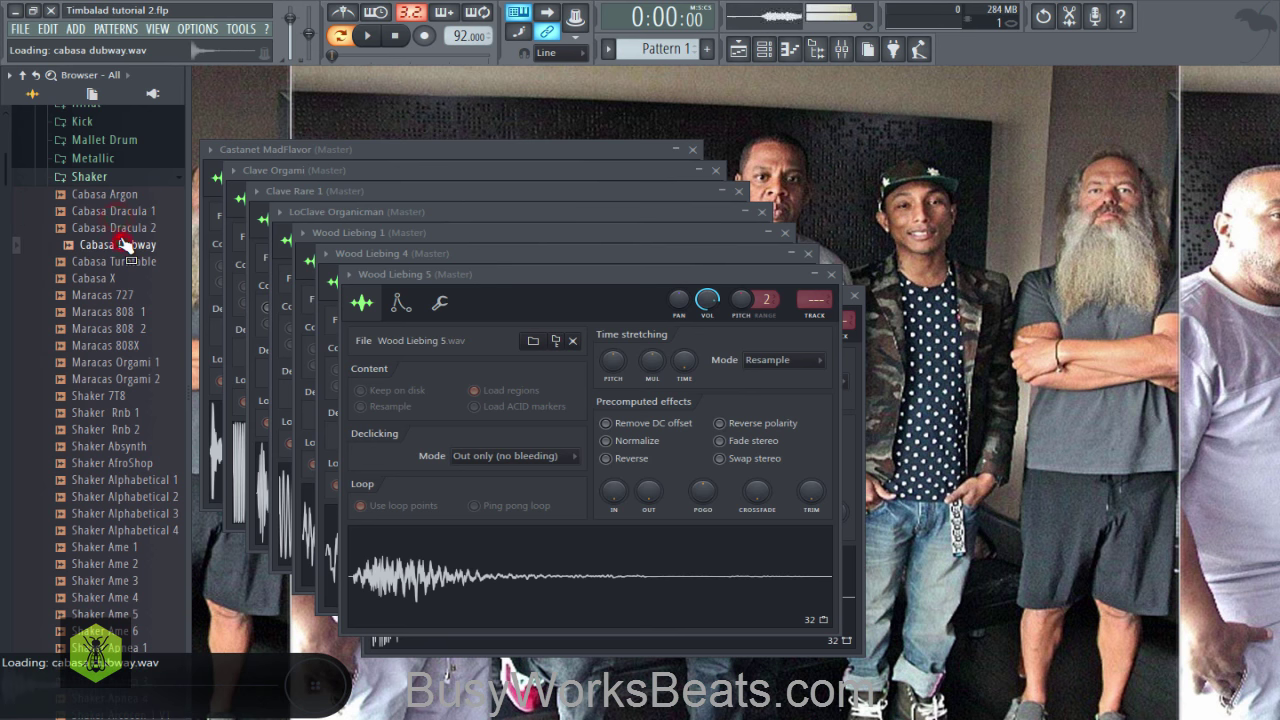
right_click(121, 228)
left_click(140, 243)
Step: Compare Cabasa Argon with Cabasa Dracula 1 and load Cabasa Argon into a new channel
left_click(123, 197)
left_click(124, 208)
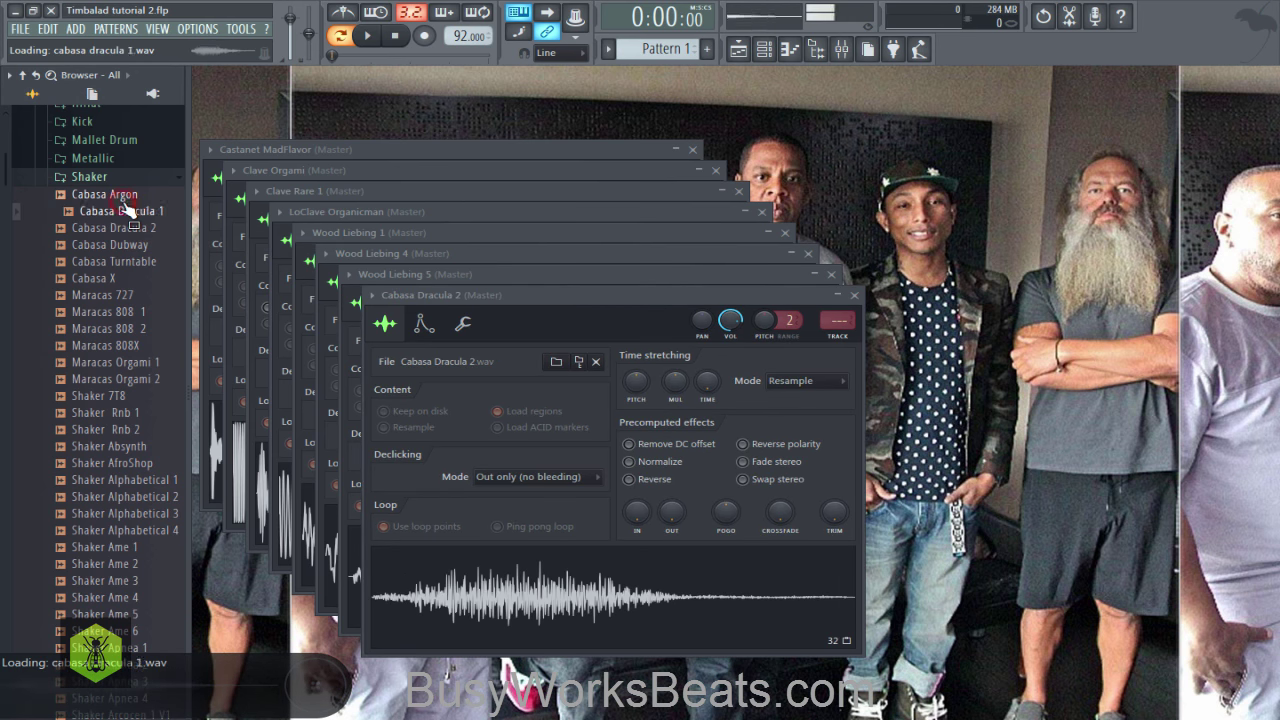
left_click(124, 195)
right_click(124, 194)
left_click(128, 208)
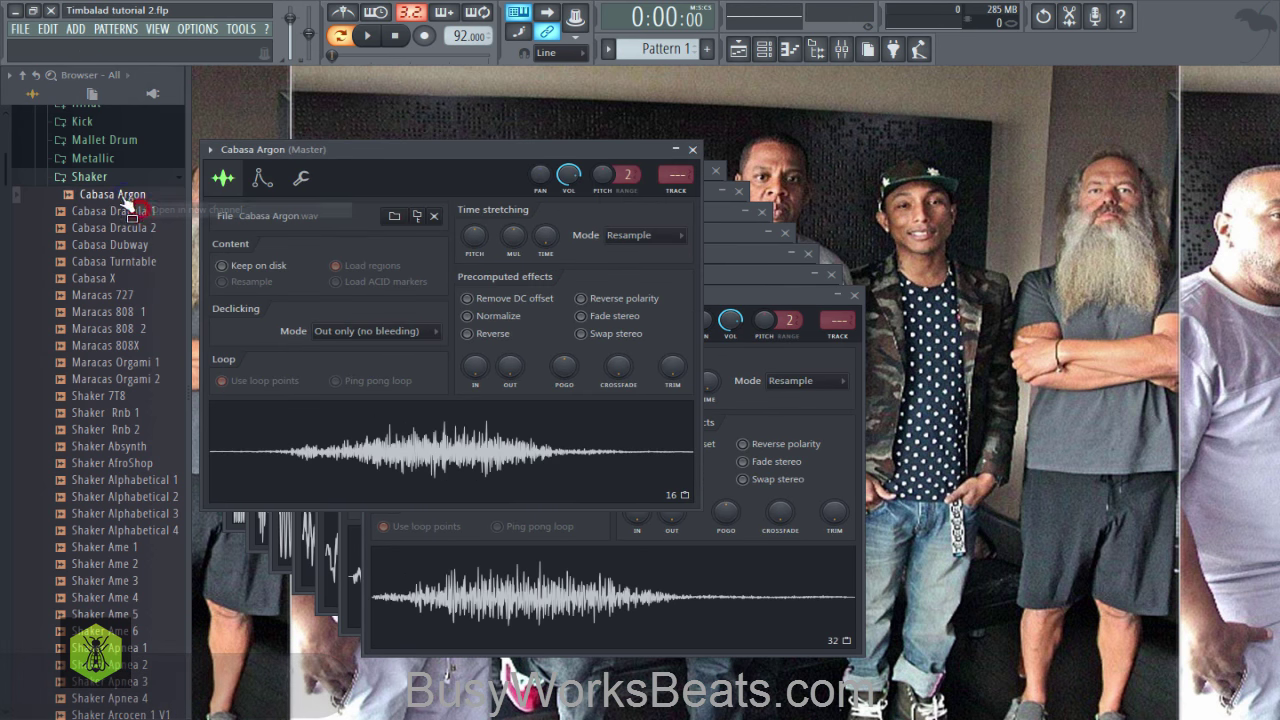
Step: Collapse the Shaker and Battery 4 Factory Library folders and expand the BusyWorksBeats.com folder
left_click(100, 177)
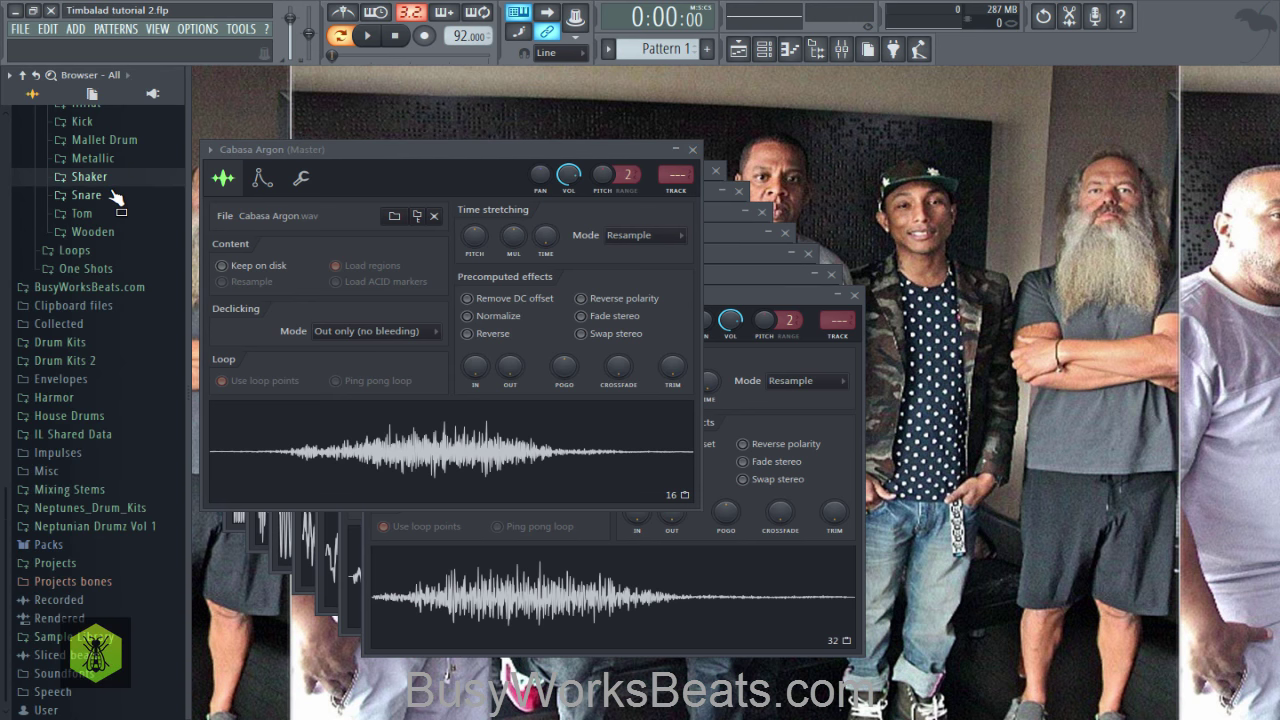
scroll(120, 200, "up", 3)
scroll(121, 302, "up", 6)
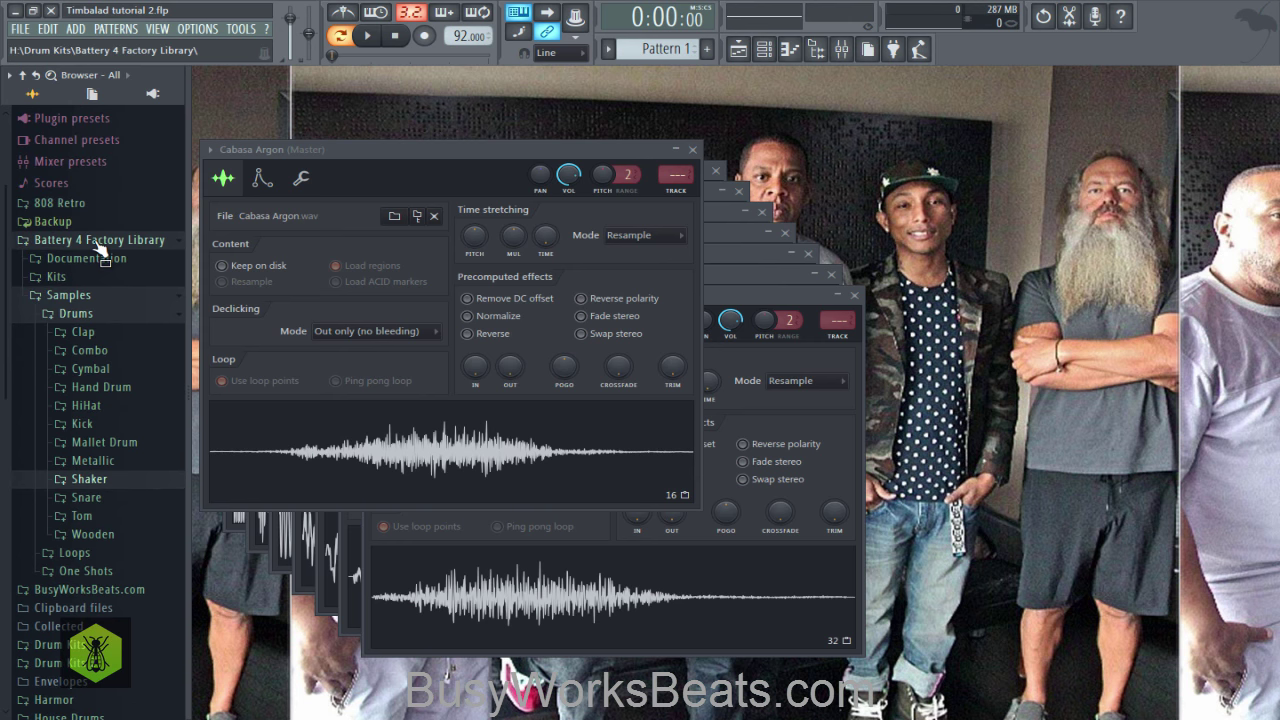
left_click(100, 241)
left_click(92, 277)
Step: Load the Kick IH sample from the Kicks folder of X Drums into a new channel
scroll(102, 321, "down", 12)
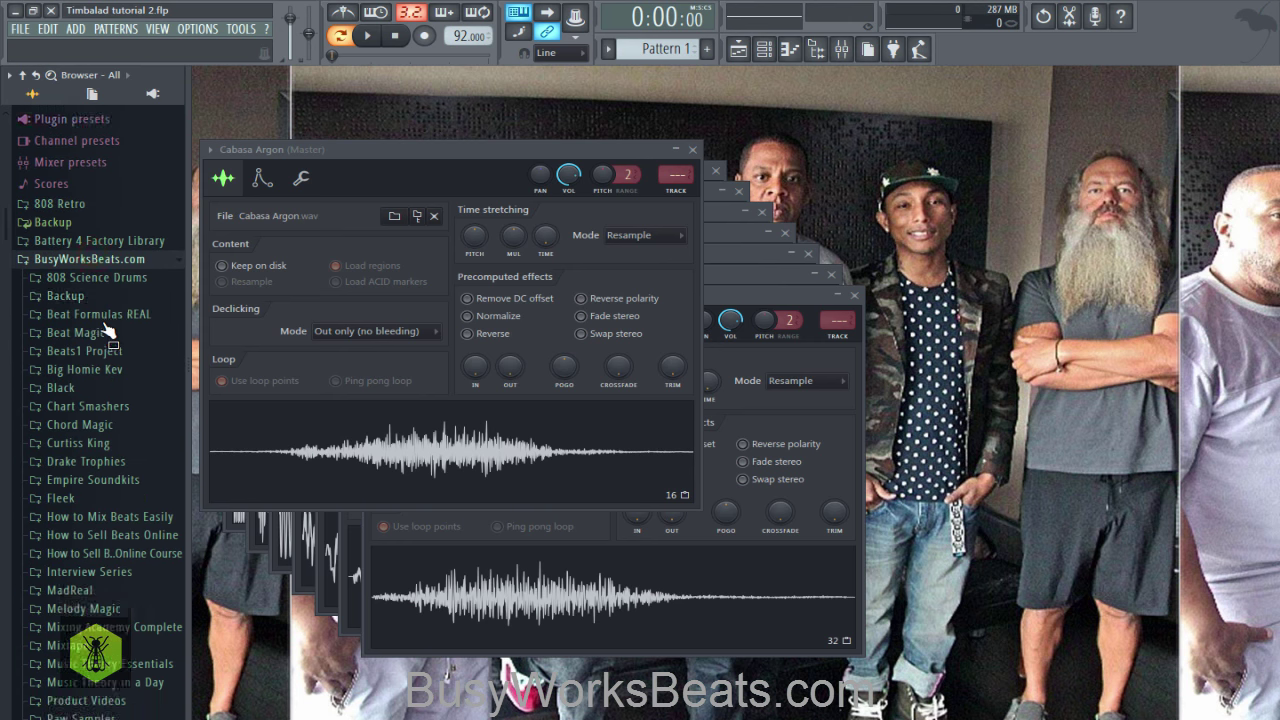
left_click(80, 566)
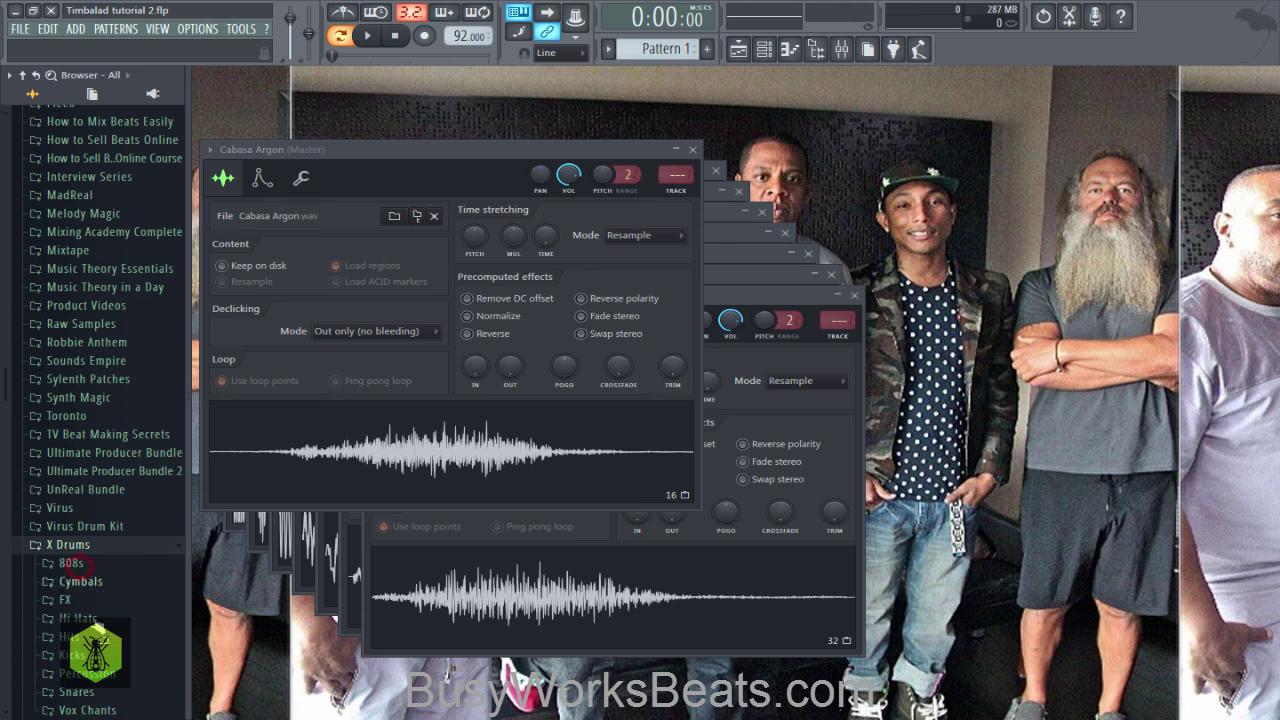
left_click(97, 655)
left_click(98, 475)
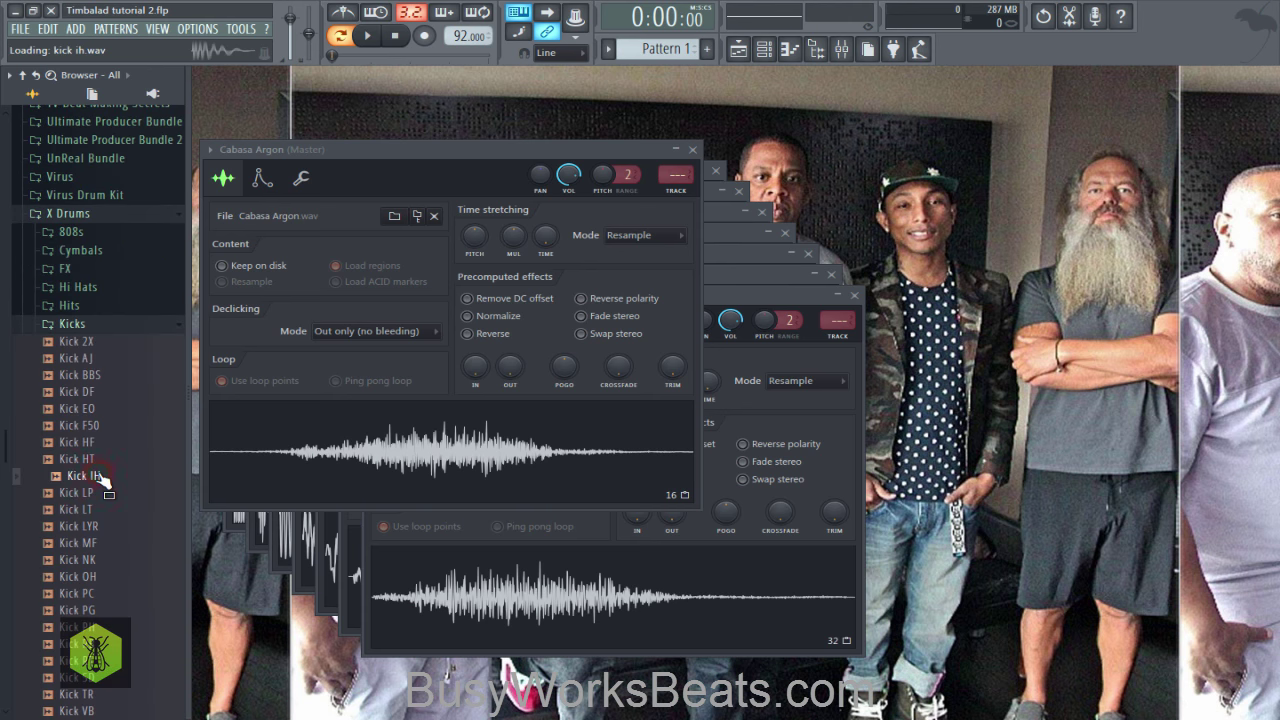
right_click(98, 475)
left_click(116, 491)
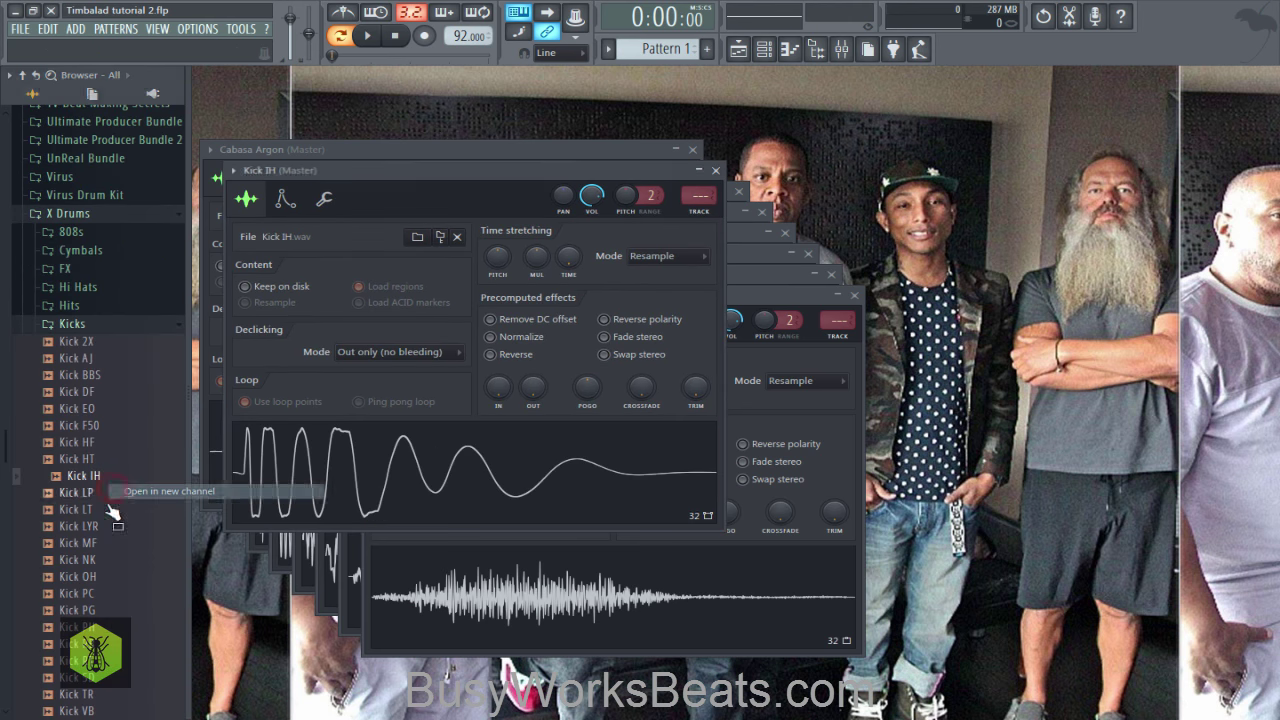
Step: Switch from Kicks to the Snares folder of X Drums and load Snare GH into a new channel
left_click(78, 324)
left_click(94, 360)
left_click(96, 343)
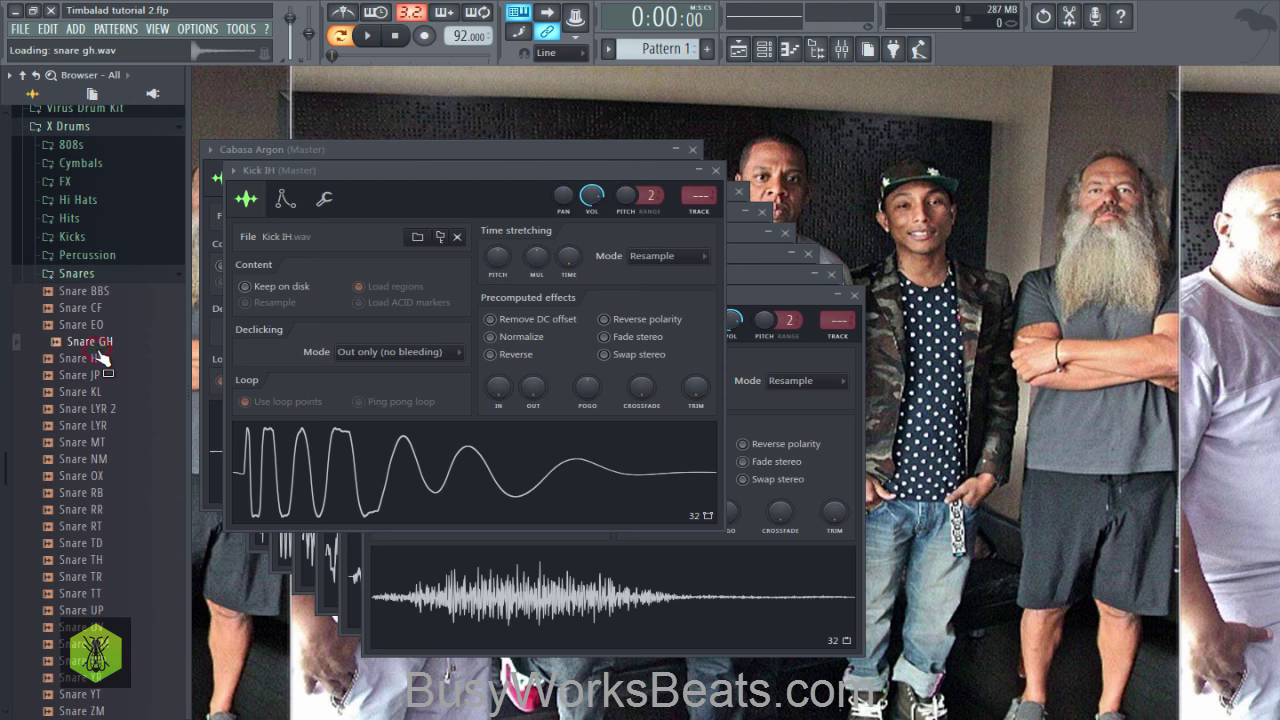
left_click(99, 343)
right_click(101, 346)
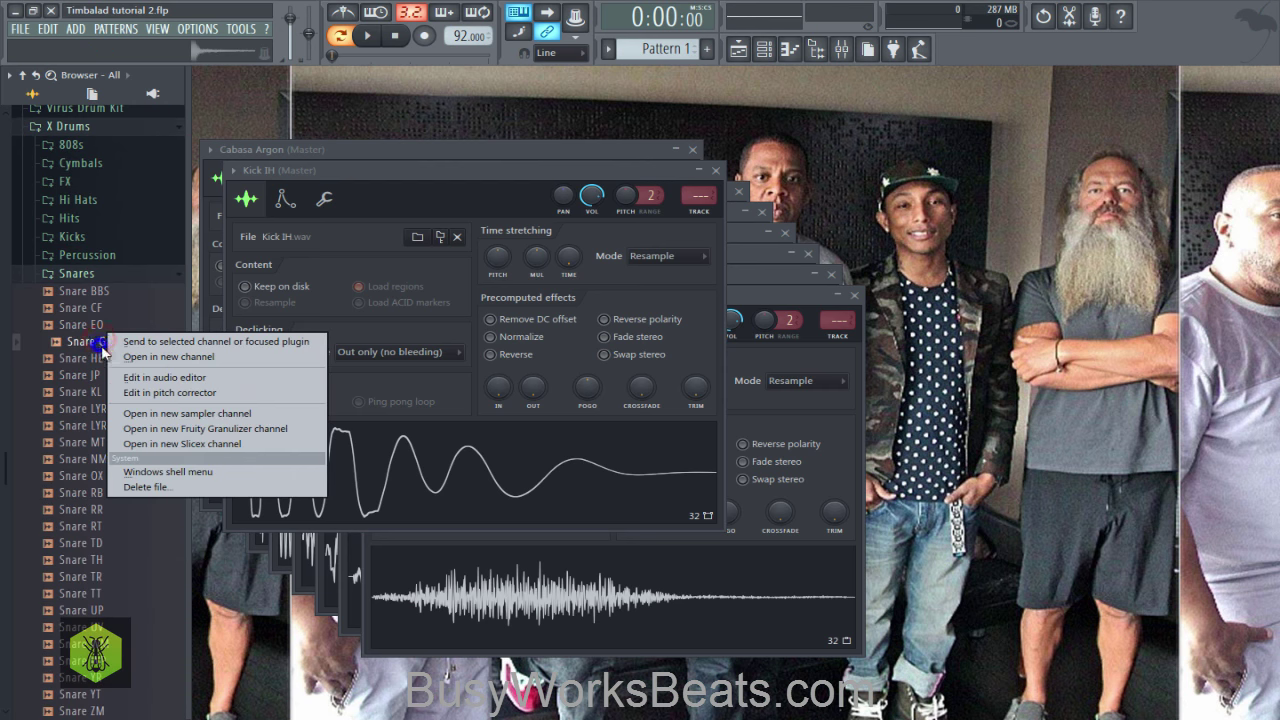
left_click(118, 356)
Step: Audition Snare CF and load it into a new channel
left_click(105, 312)
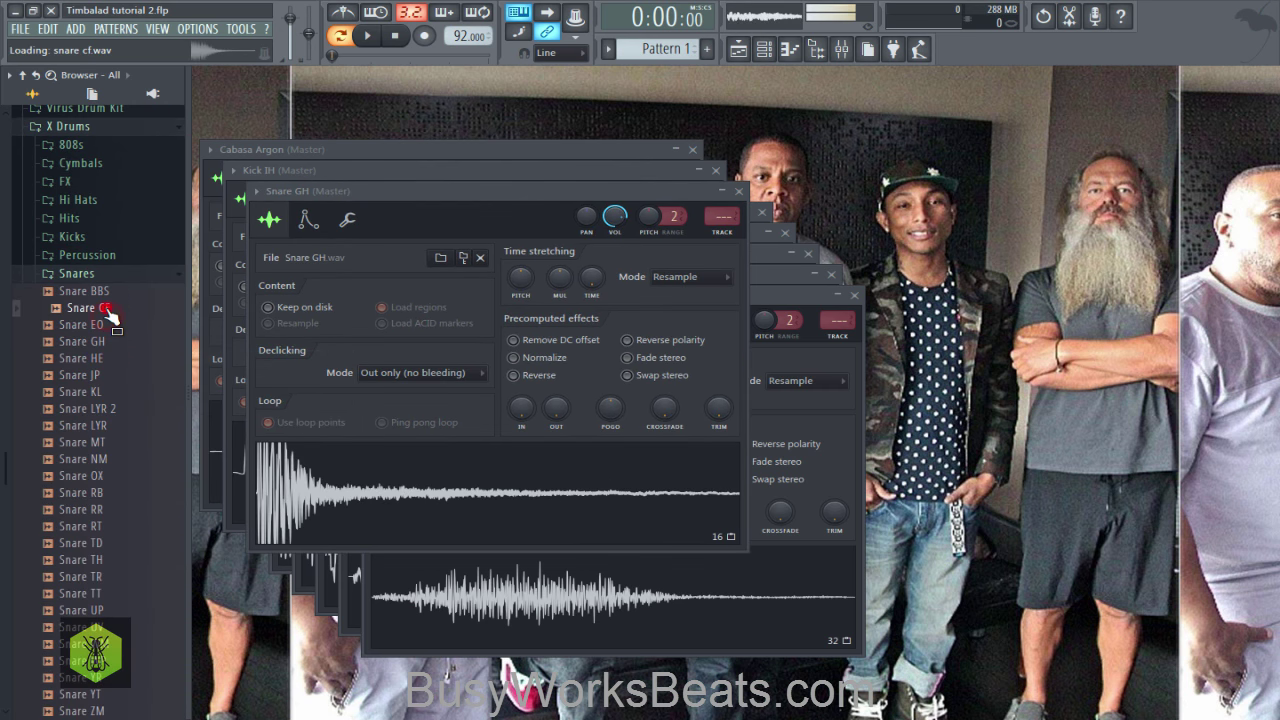
right_click(108, 310)
left_click(170, 323)
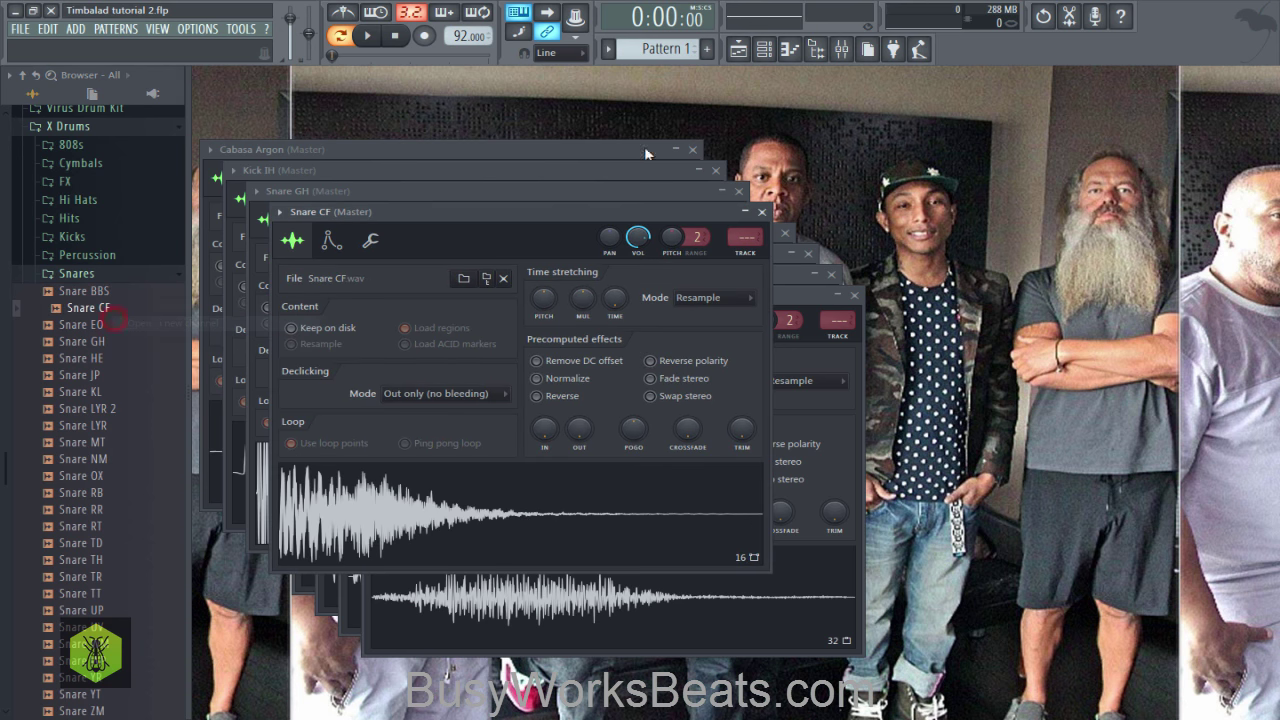
Step: Show the channel rack enlarged to fit all channels and delete the default Sampler channel
left_click(768, 50)
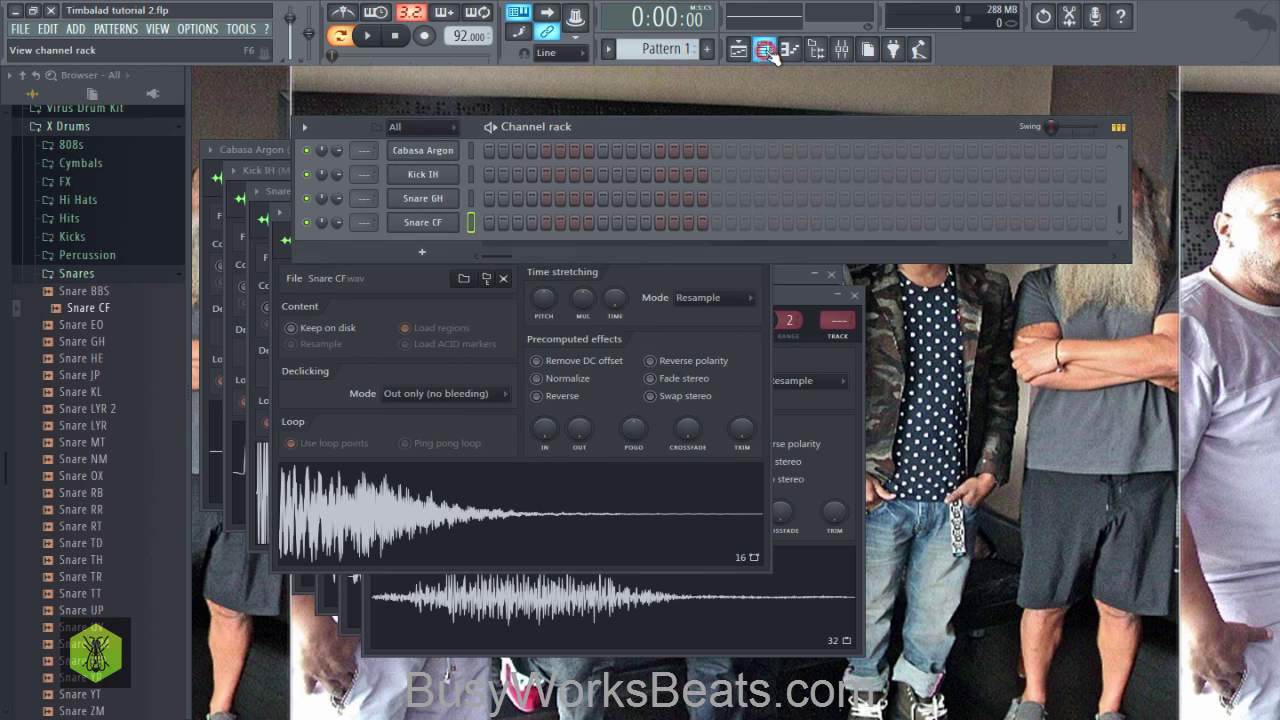
left_click_drag(1125, 253, 1184, 548)
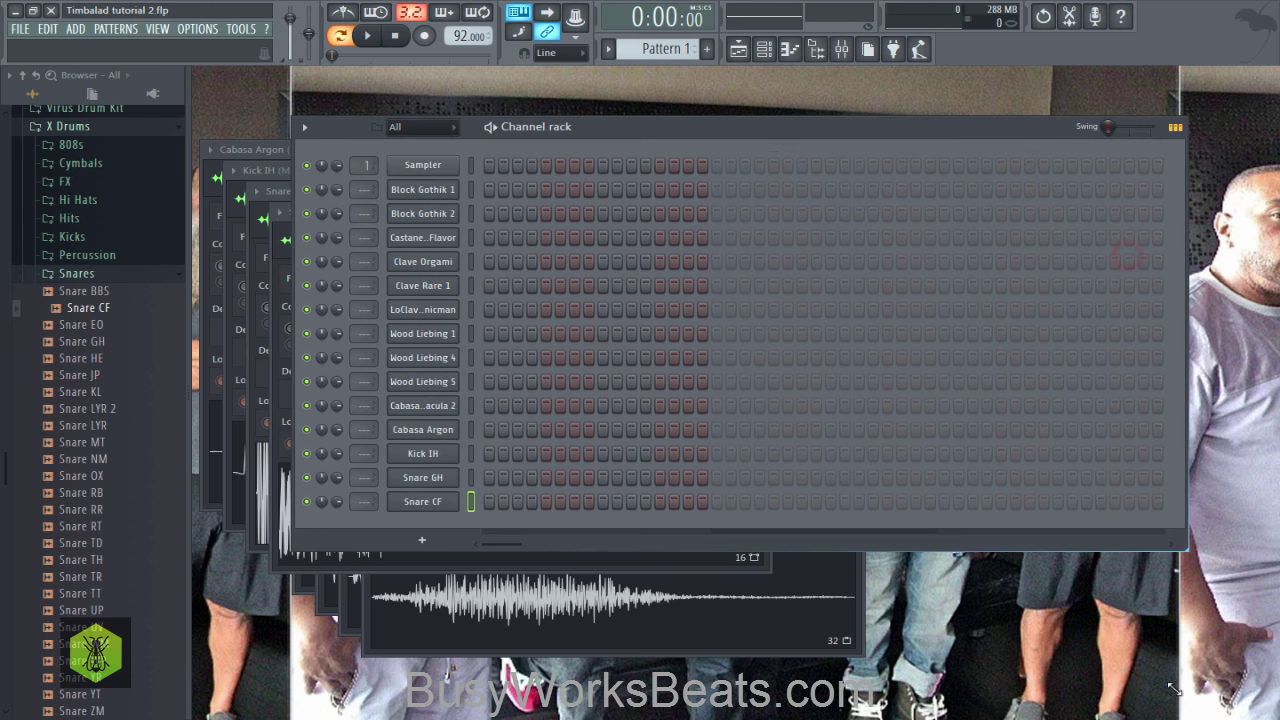
right_click(421, 172)
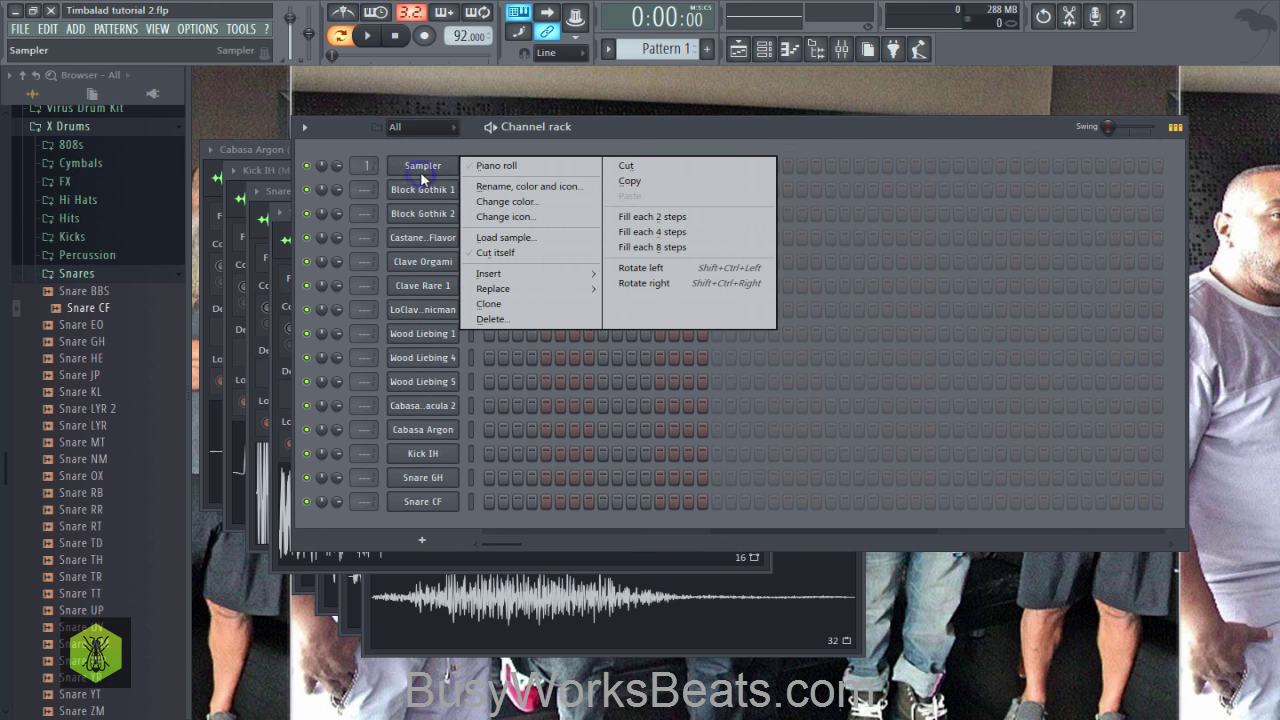
key("d")
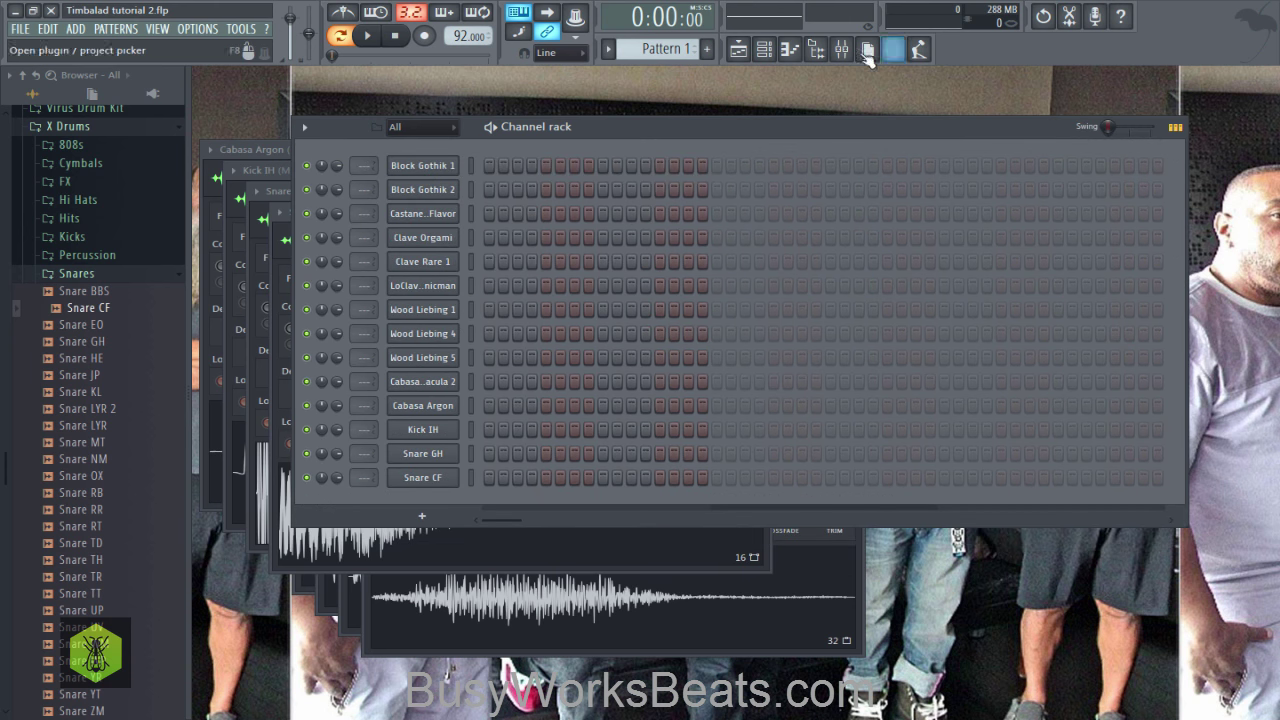
Step: Load Cymbal DF from the X Drums Cymbals folder into a new channel, then close its settings window and the folder
left_click(111, 276)
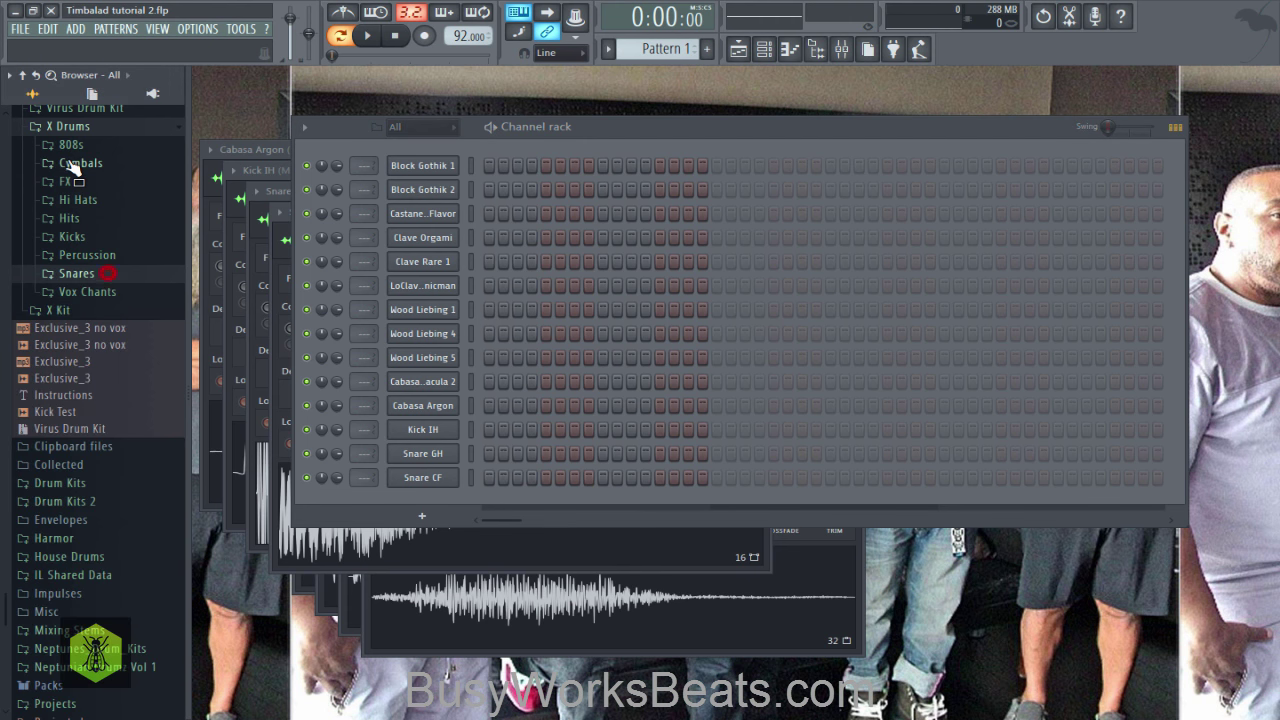
left_click(80, 163)
left_click(88, 182)
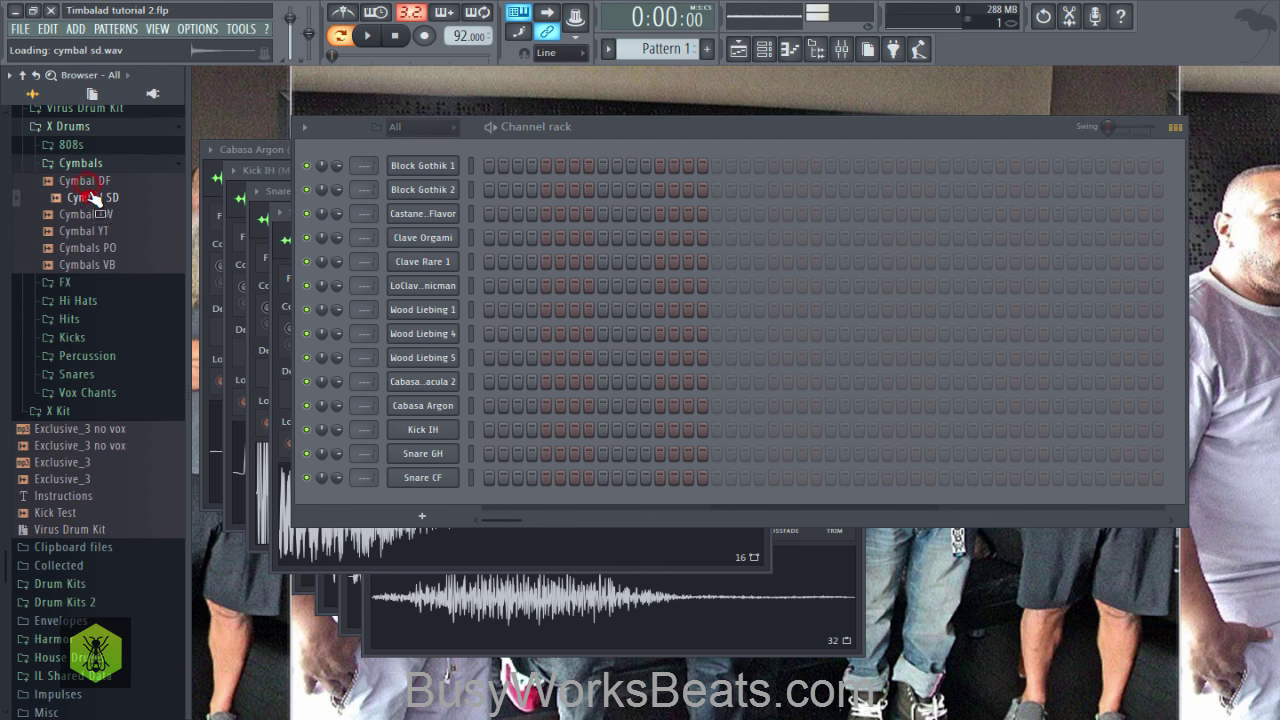
right_click(86, 182)
left_click(100, 194)
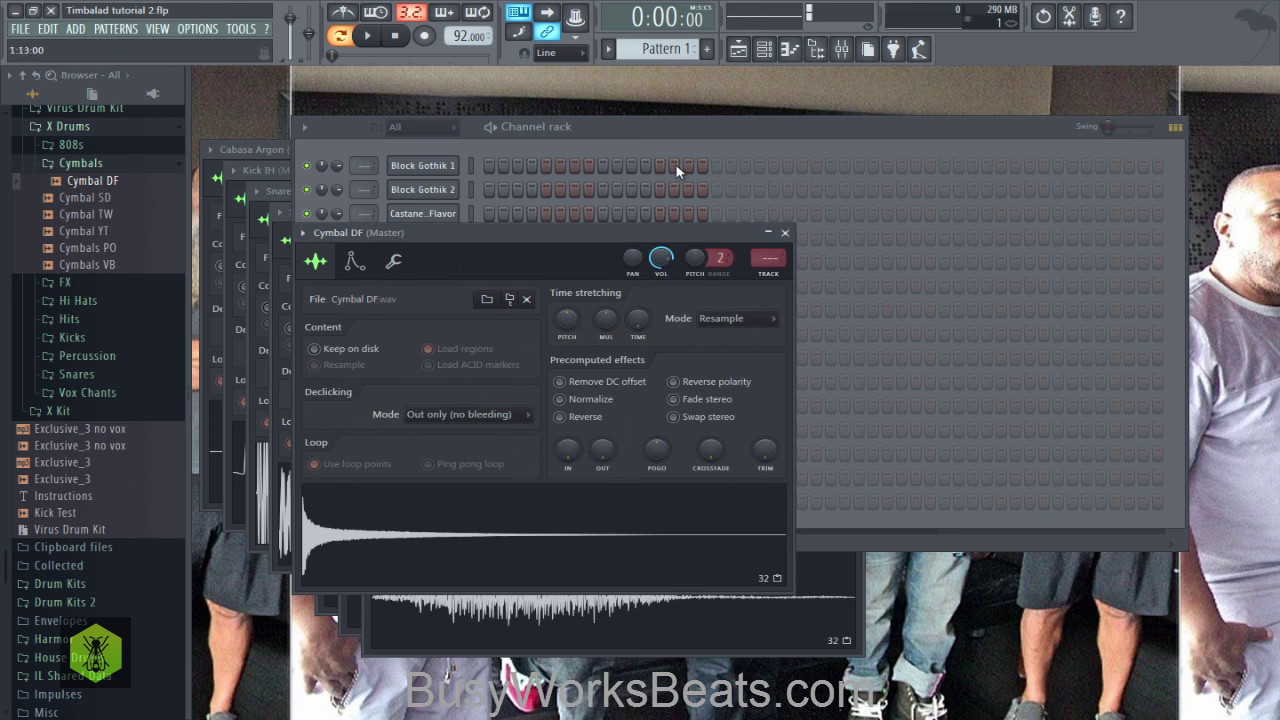
left_click(786, 233)
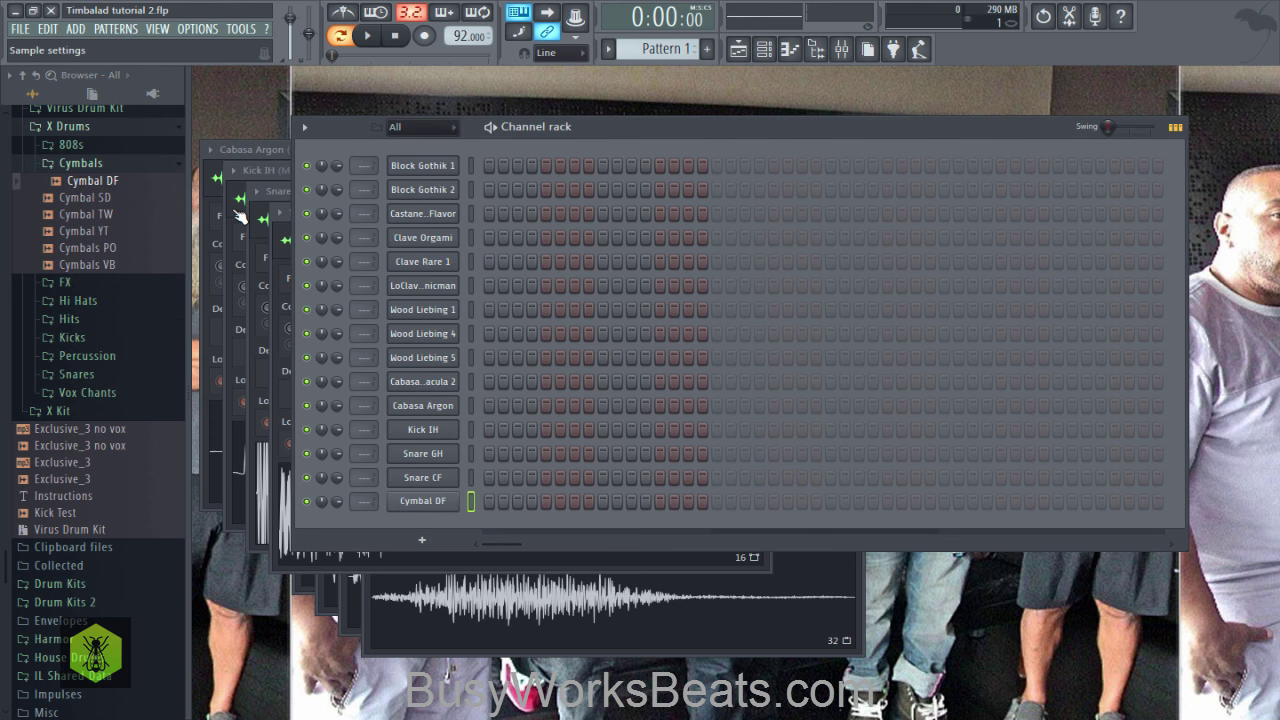
left_click(80, 163)
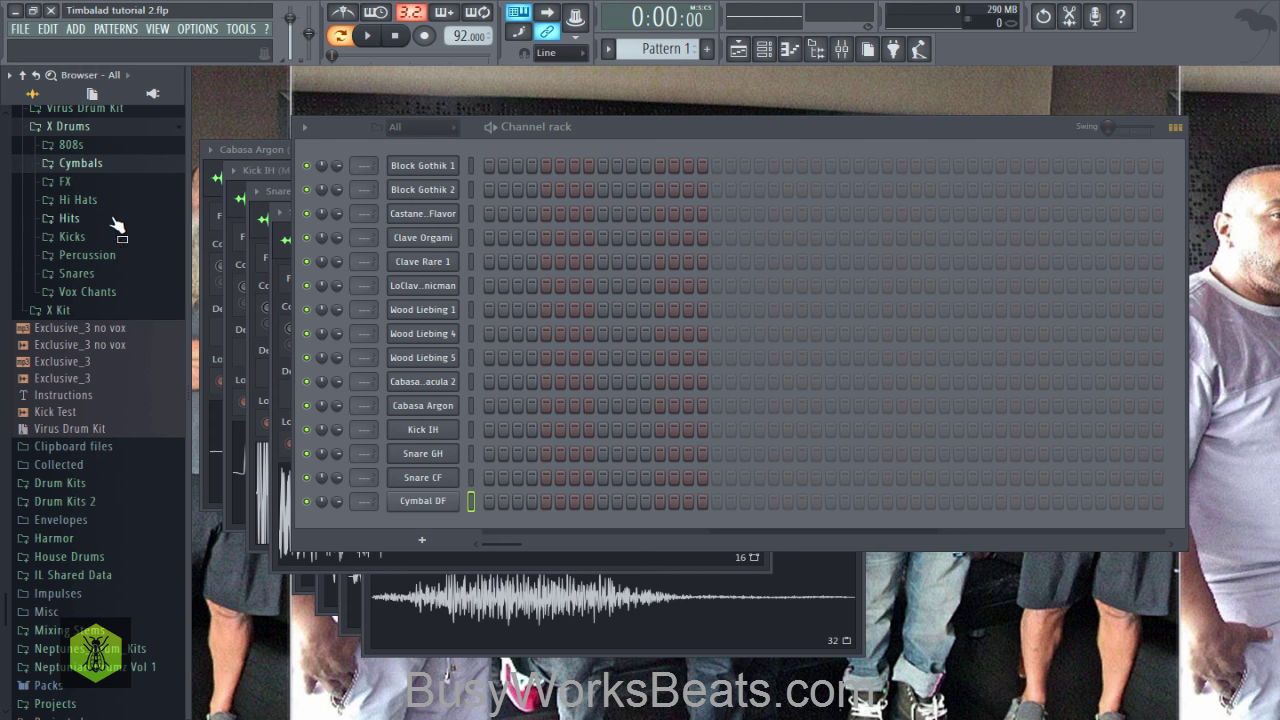
Step: Load Closed Hi Hat FF from the X Drums Hi Hats folder into a new channel and trim the silence from its sample
left_click(88, 203)
left_click(110, 251)
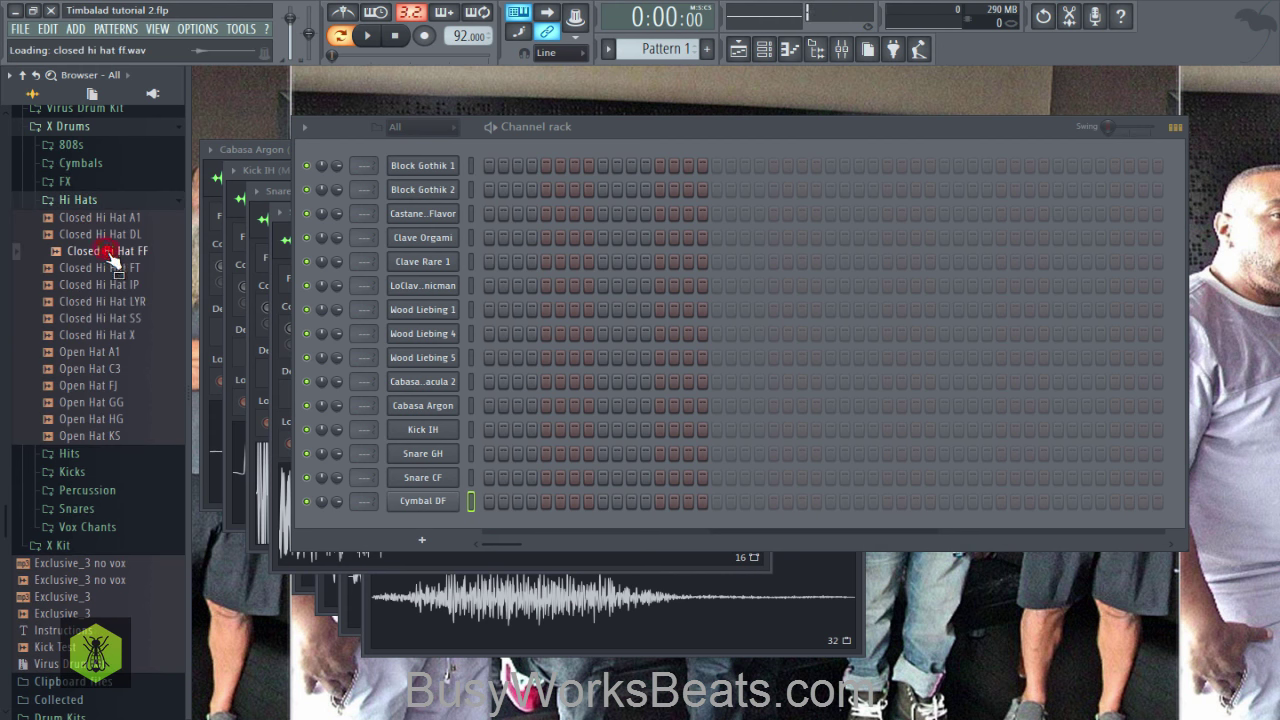
right_click(112, 251)
left_click(180, 266)
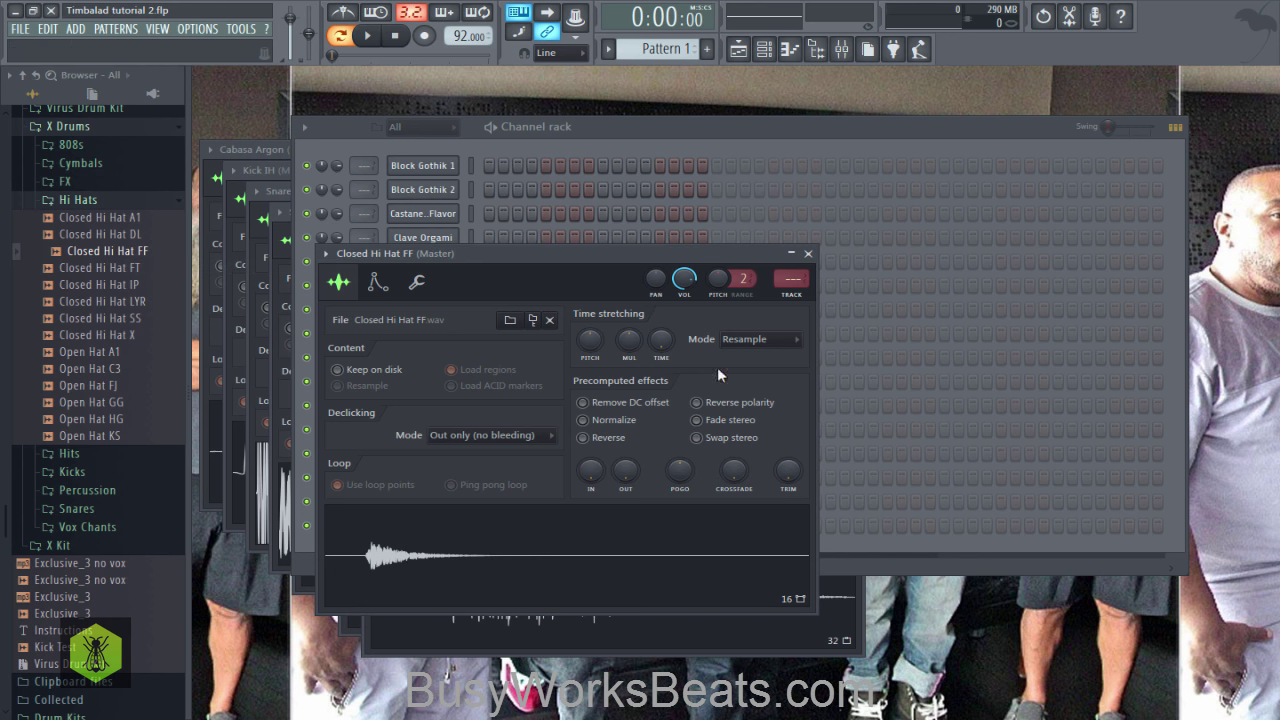
mouse_move(796, 481)
left_mouse_down()
mouse_move(796, 460)
mouse_move(796, 481)
left_mouse_up()
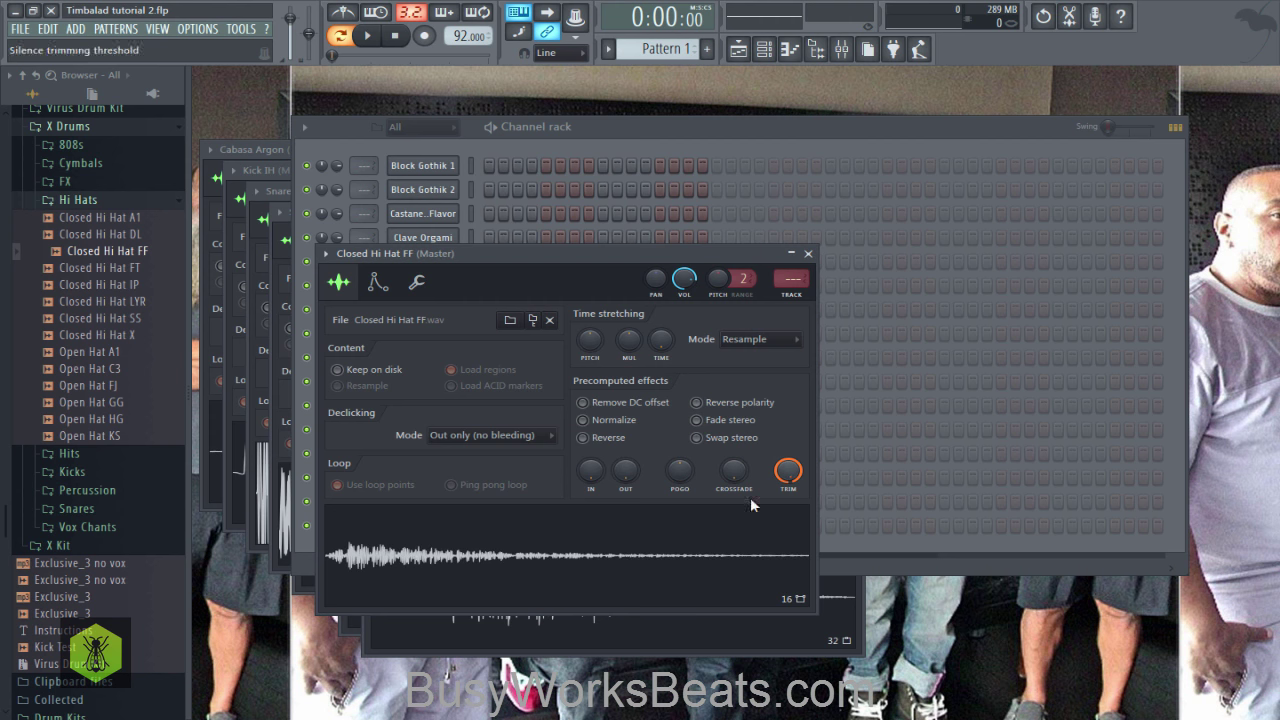
left_click(812, 256)
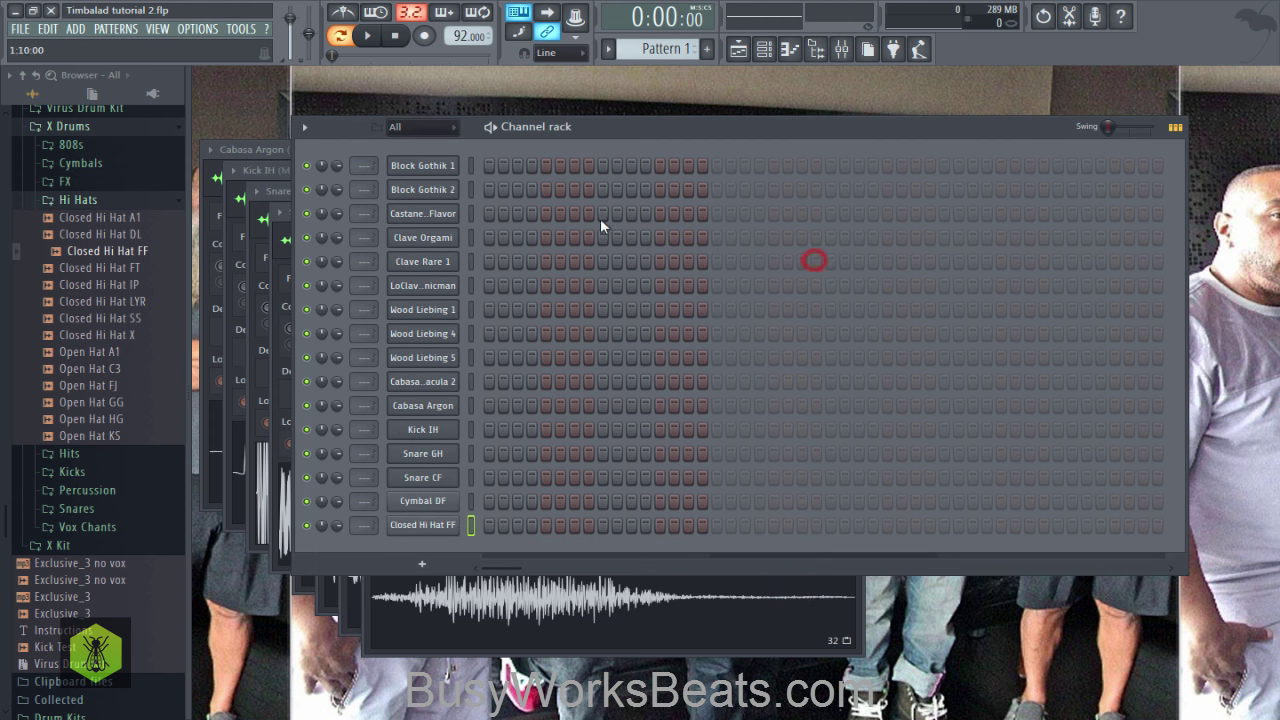
Step: Hide the browser and save the project
left_click(815, 48)
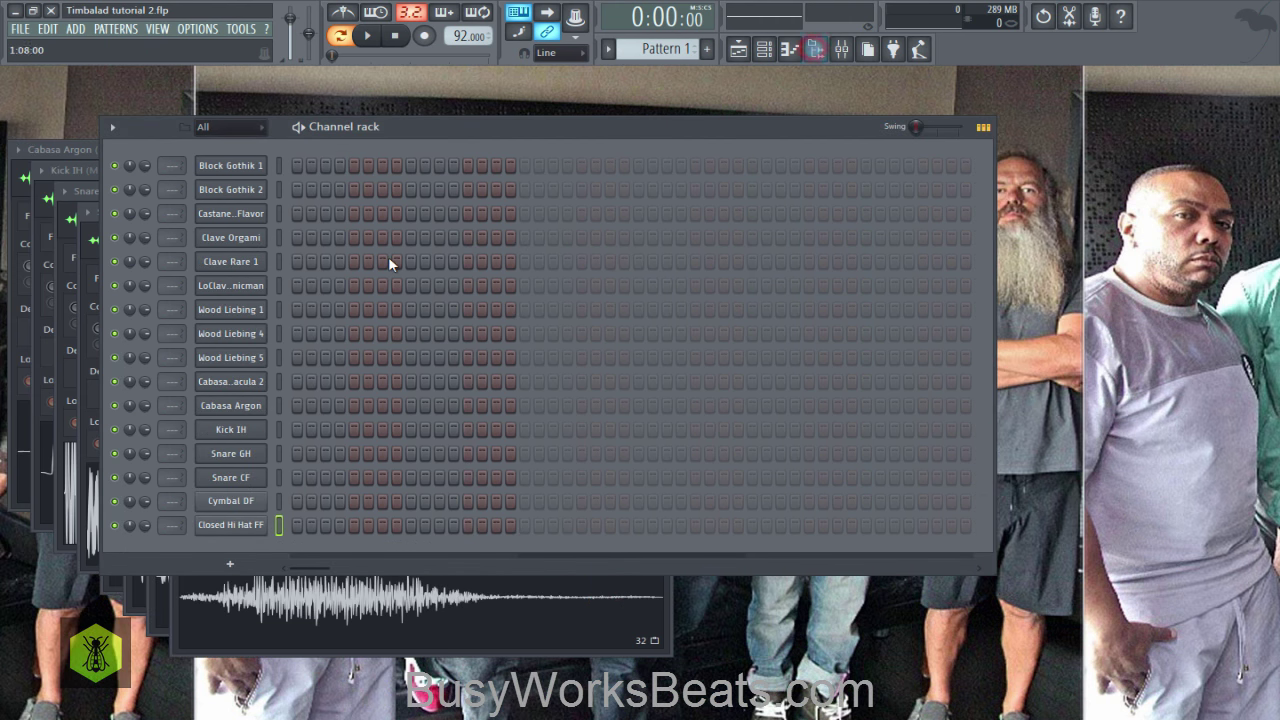
key("ctrl+s")
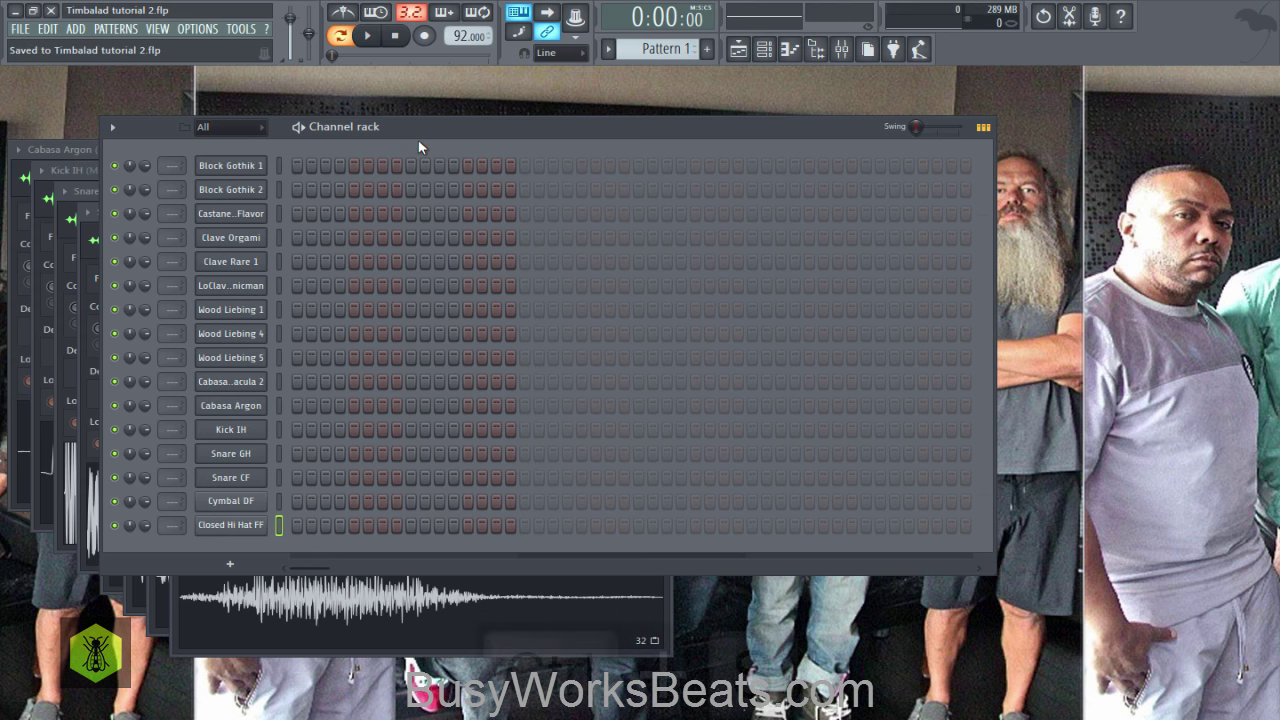
left_click(281, 429)
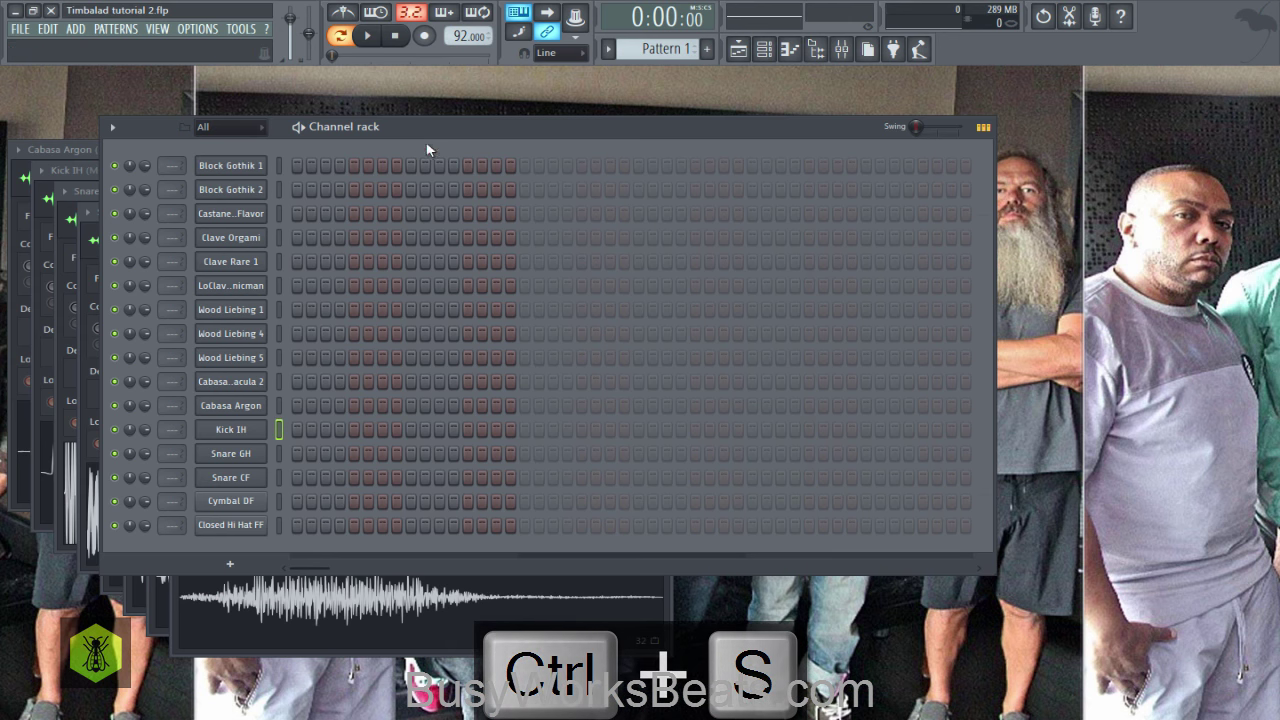
left_click(297, 429)
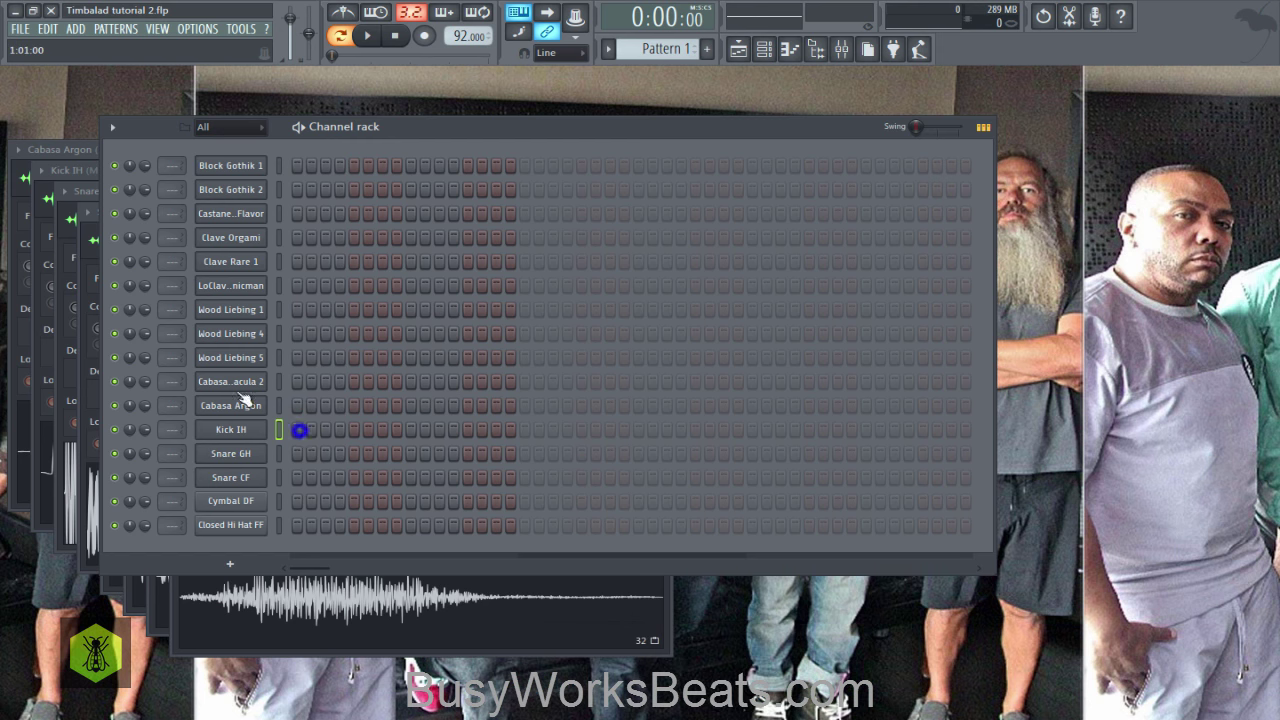
Step: Route all channels to consecutive mixer tracks starting from Insert 1, and save the project
double_click(280, 402)
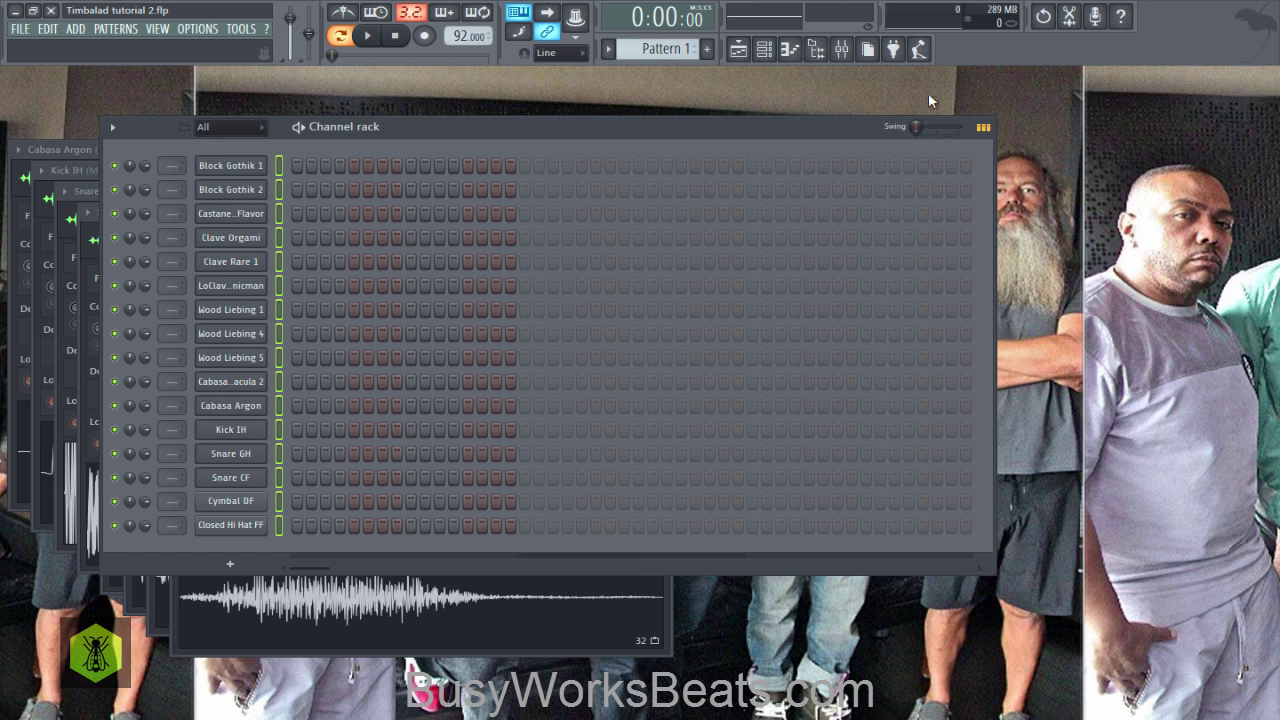
left_click(842, 52)
left_click_drag(348, 303, 436, 169)
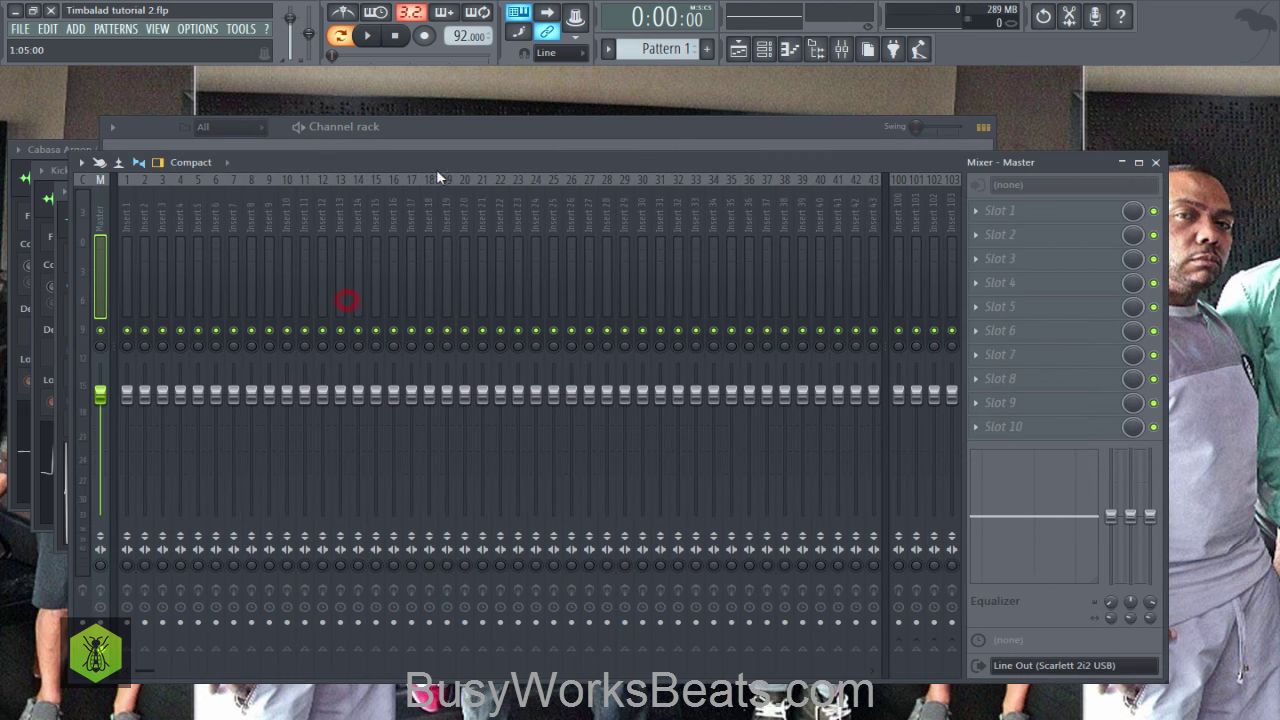
right_click(127, 211)
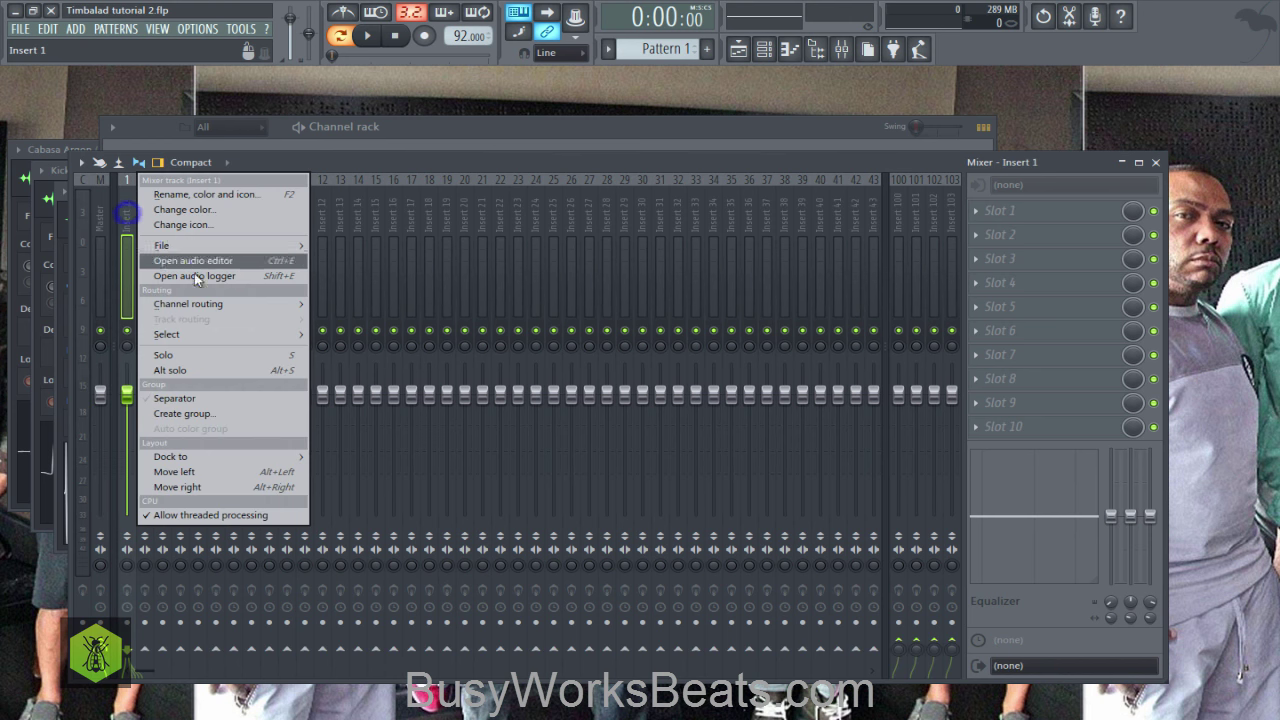
mouse_move(200, 305)
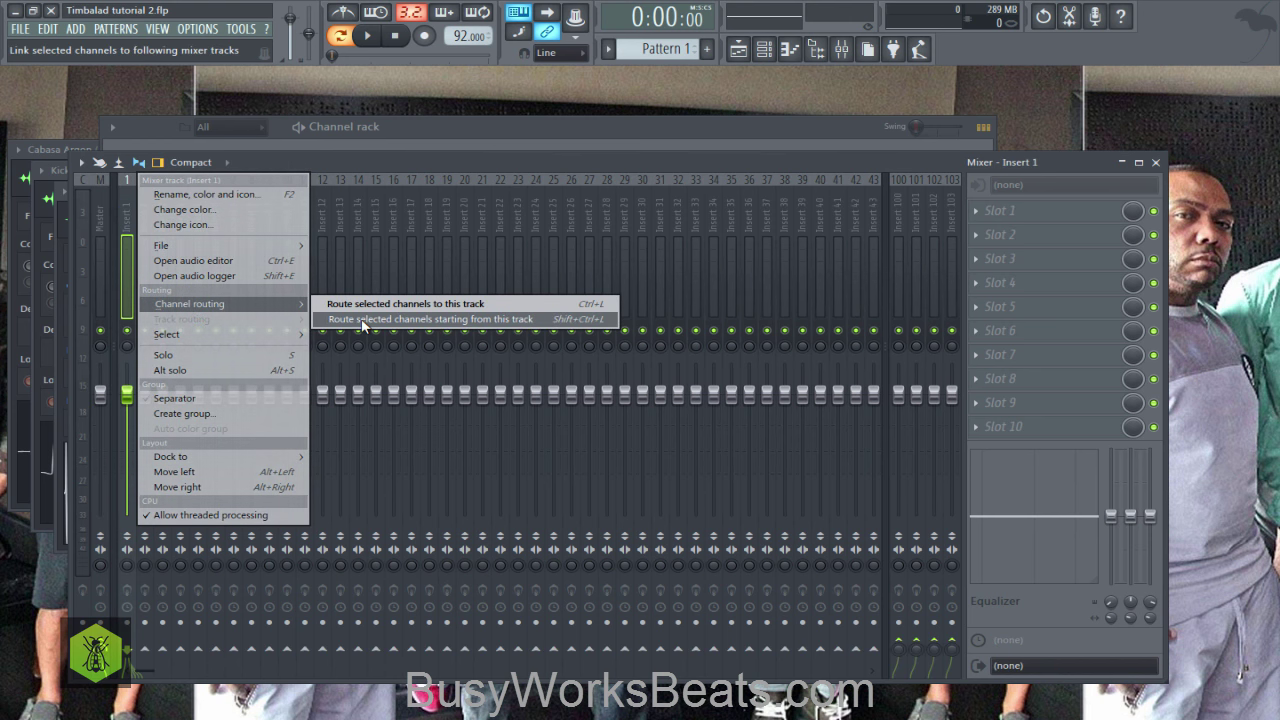
left_click(362, 321)
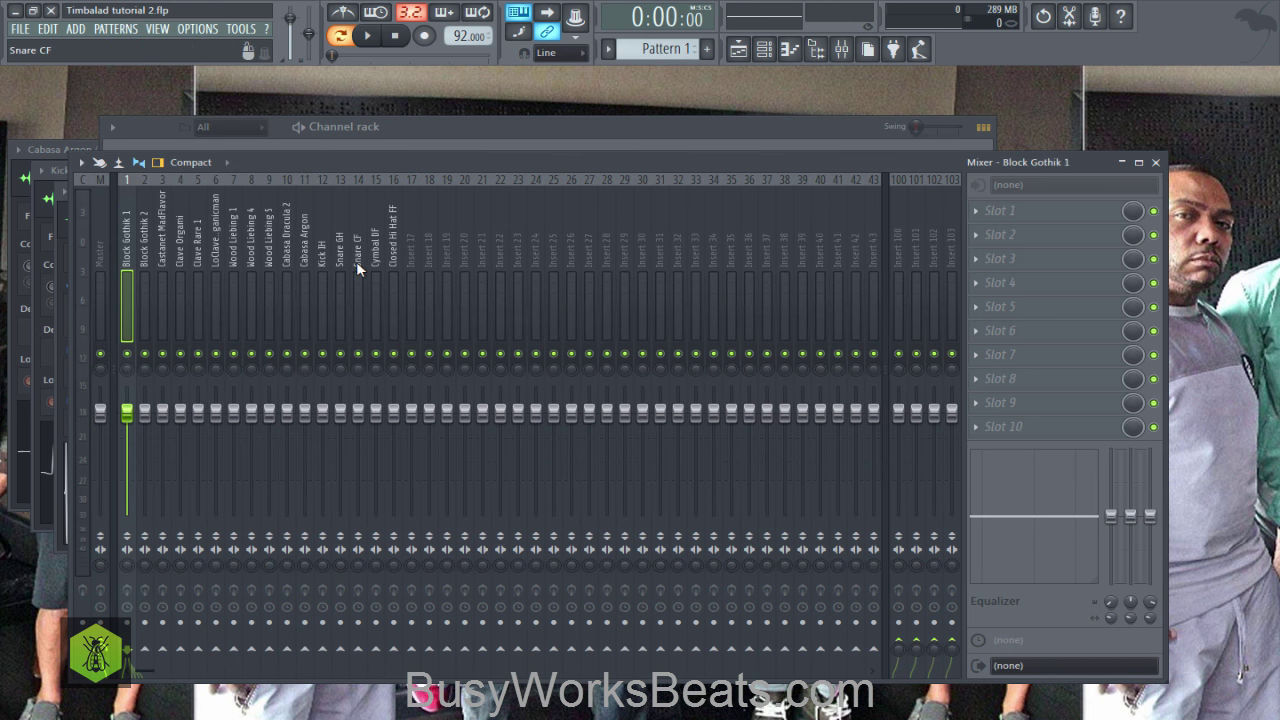
key("ctrl+s")
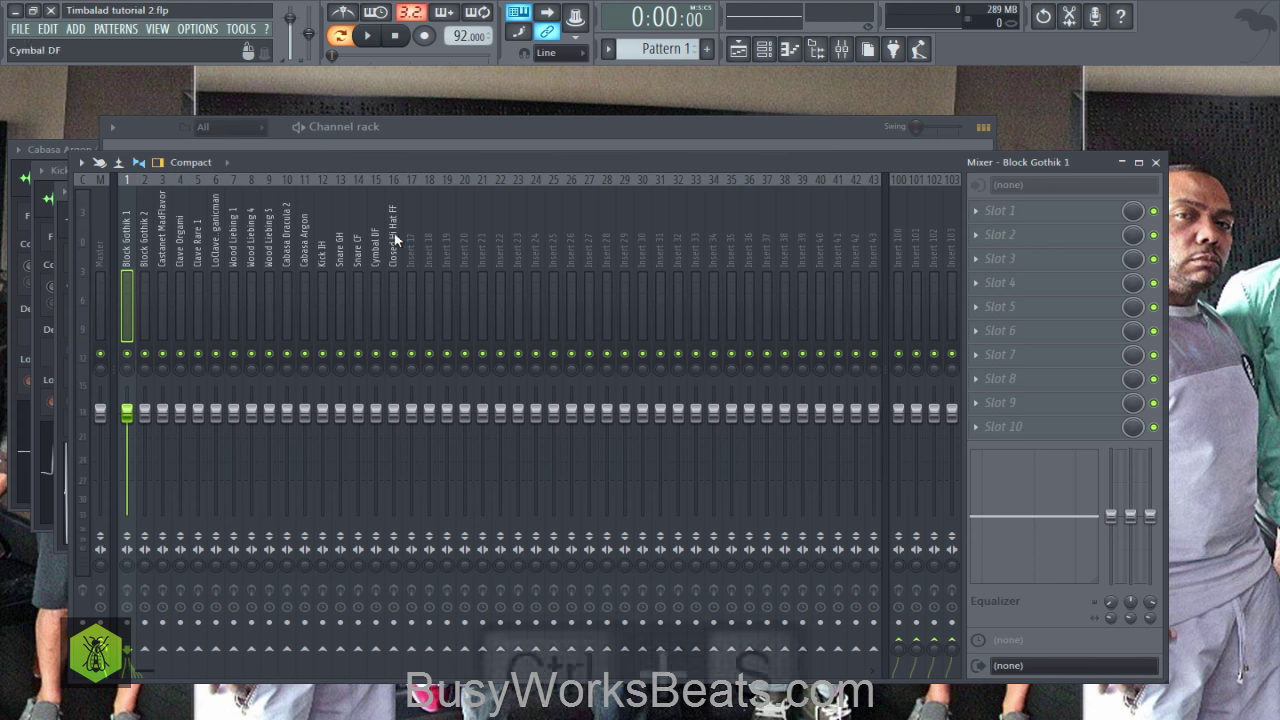
left_click(1157, 162)
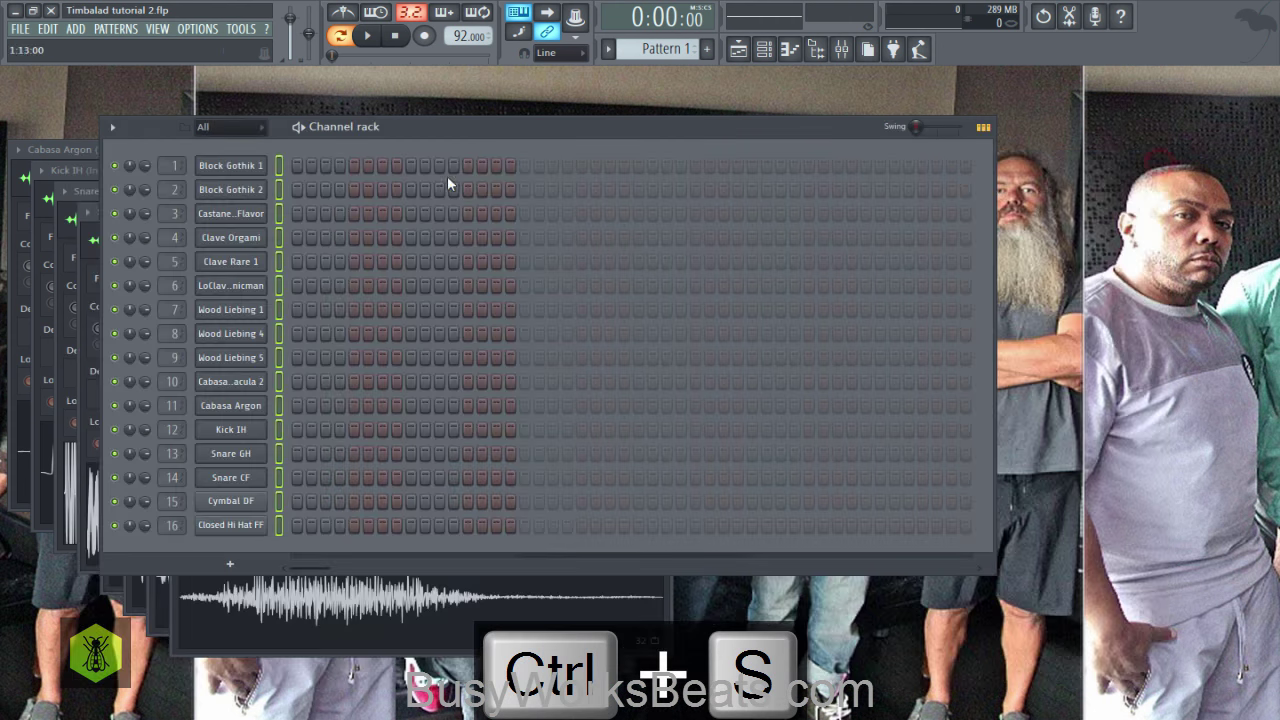
Step: Select only the Kick IH channel and place a hit on step 1
left_click(280, 430)
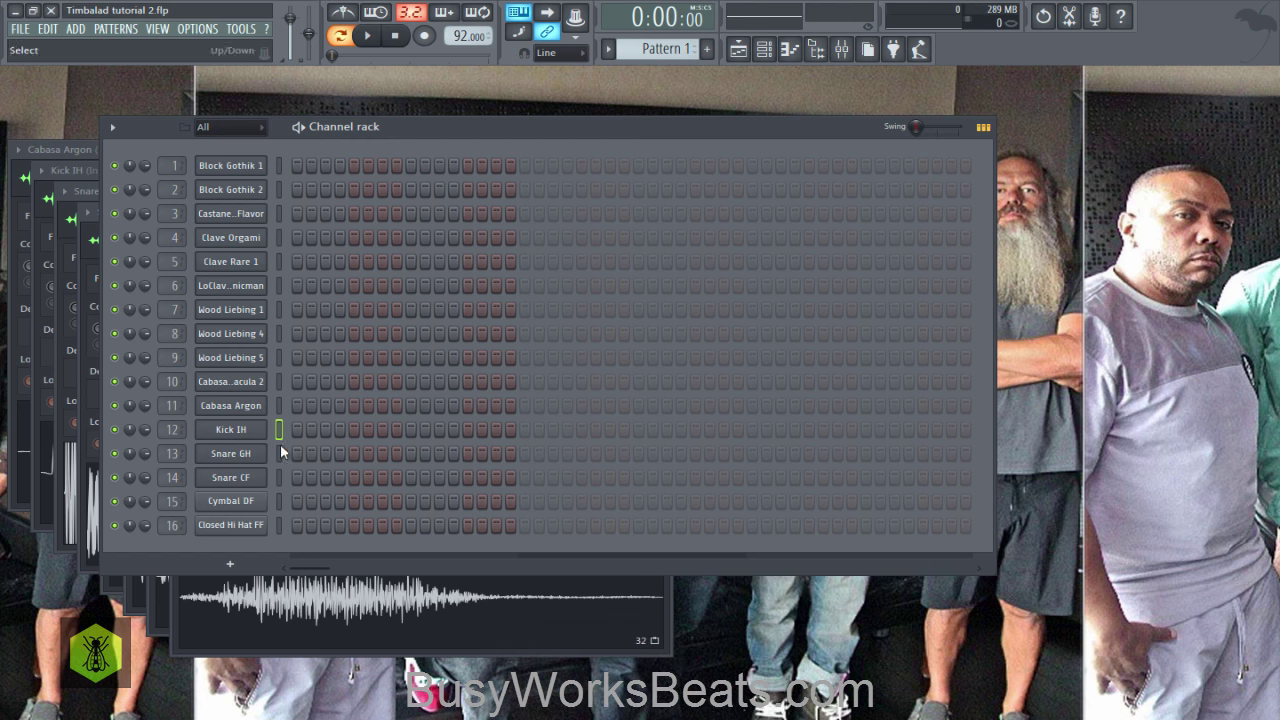
left_click(292, 432)
Step: Close the leftover settings windows of Cabasa Argon, Castanet MadFlavor, Kick IH and Clave Orgami
left_click(70, 149)
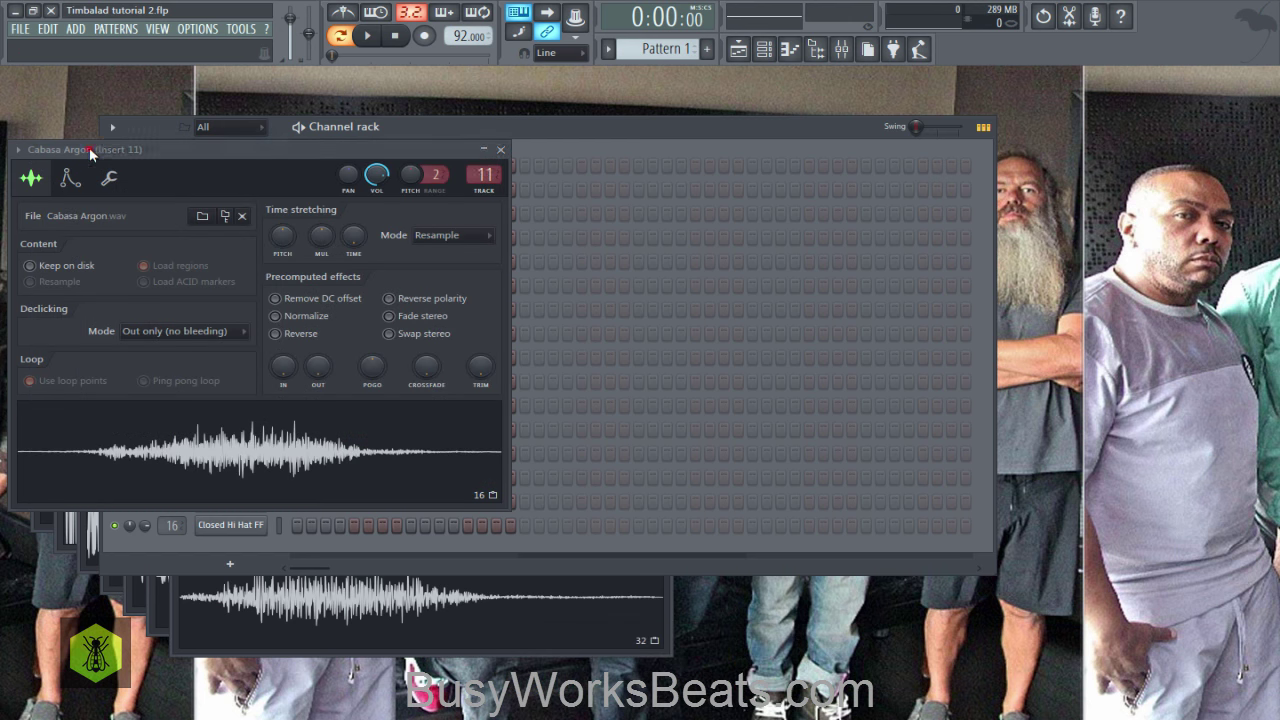
left_click(501, 149)
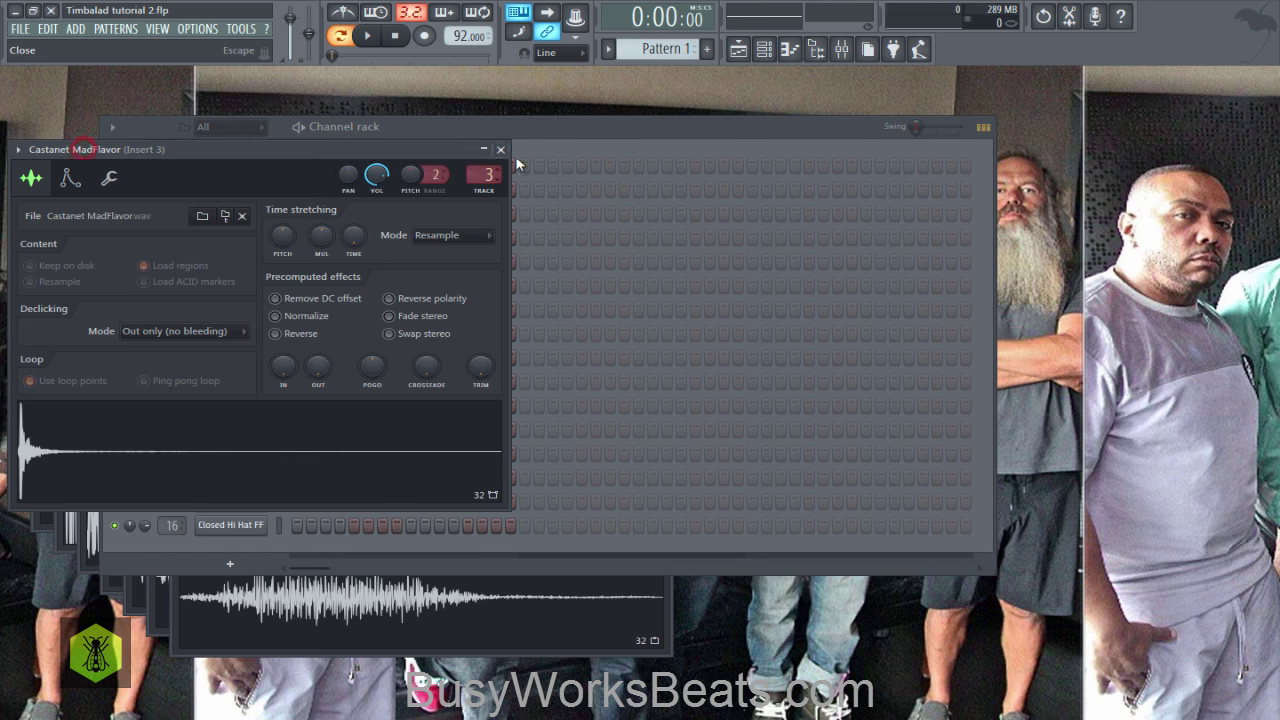
left_click(501, 149)
left_click(84, 171)
left_click(522, 170)
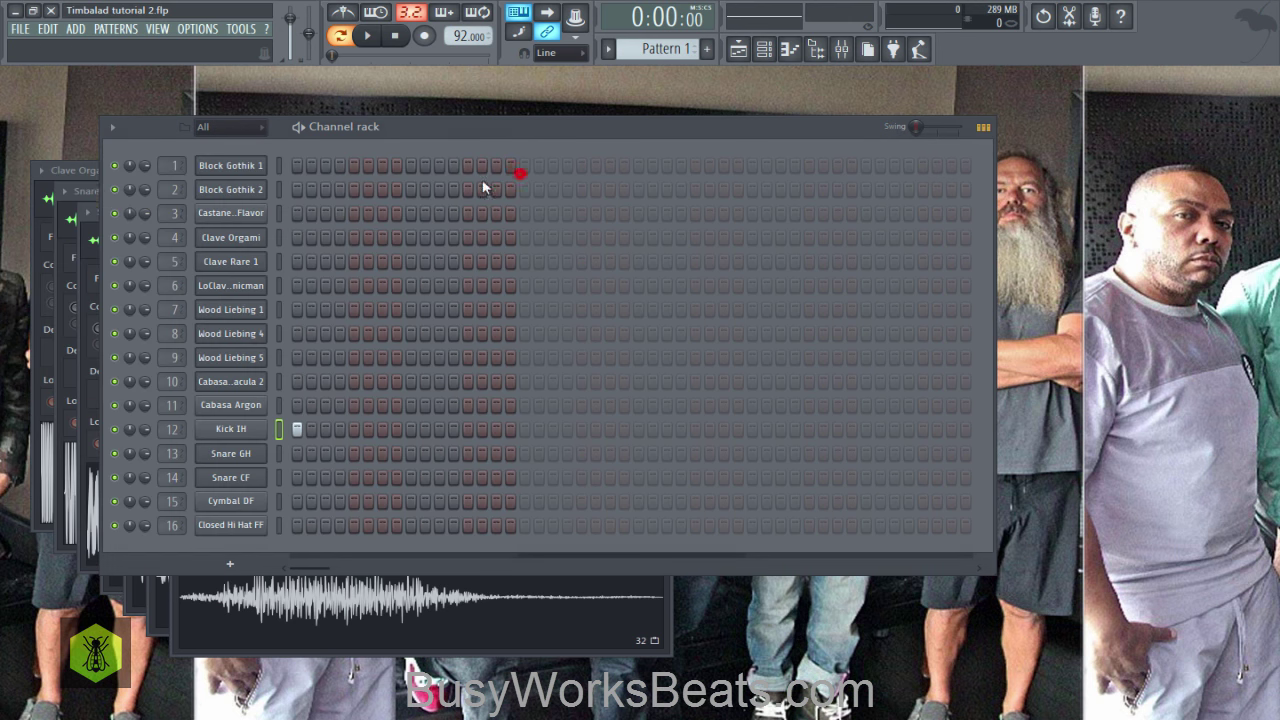
left_click(88, 173)
left_click(522, 170)
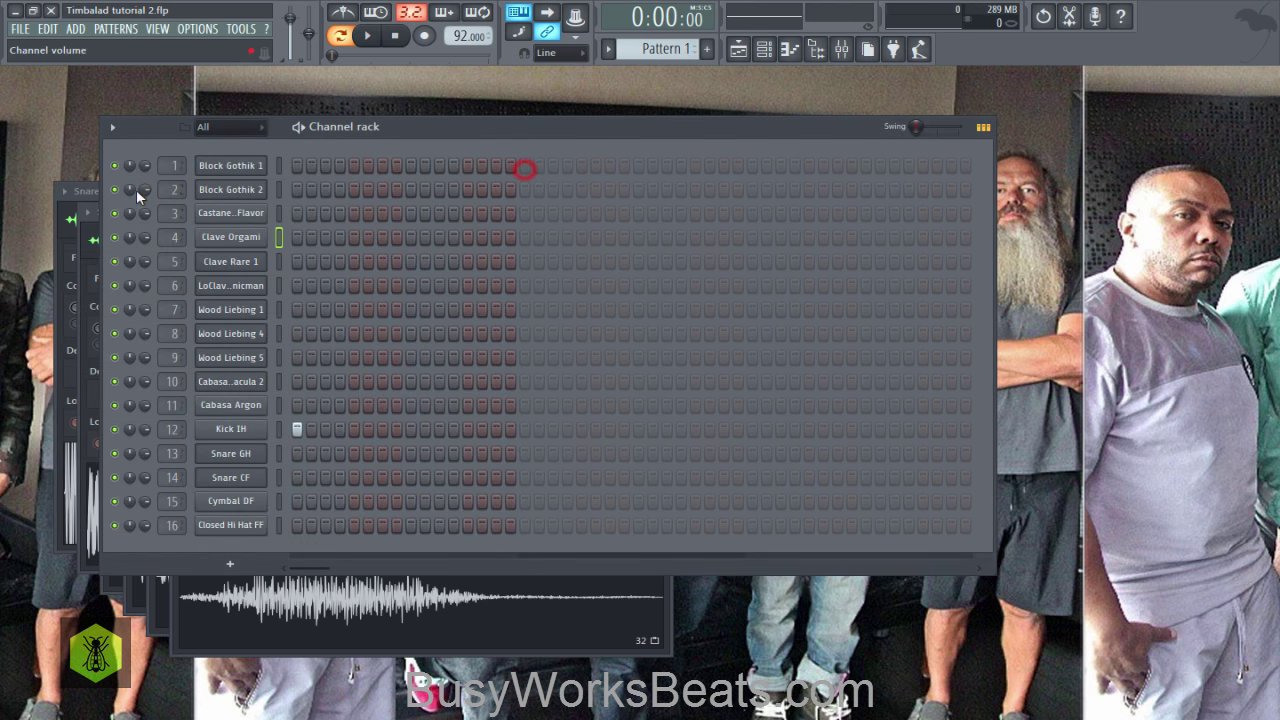
Step: Close the settings windows of Snare GH, Clave Rare 1, Snare CF and Cabasa Dracula 2
left_click(82, 190)
left_click(547, 189)
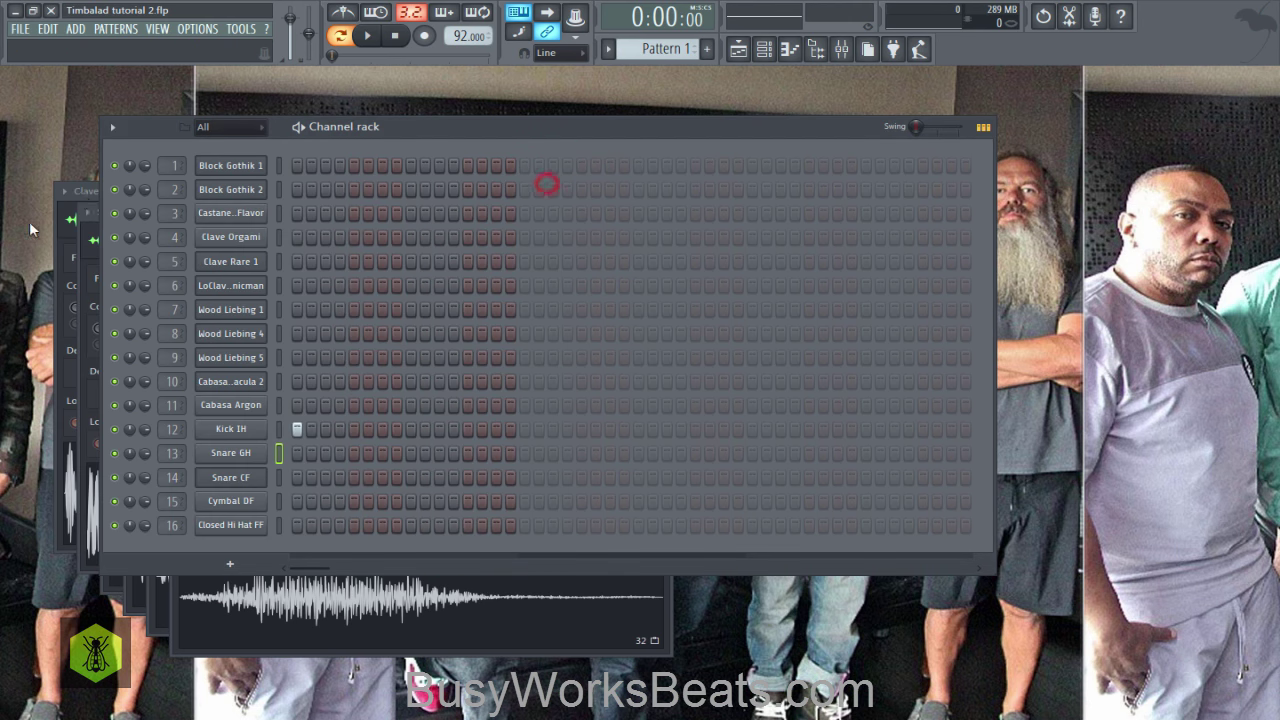
left_click(92, 193)
left_click(546, 190)
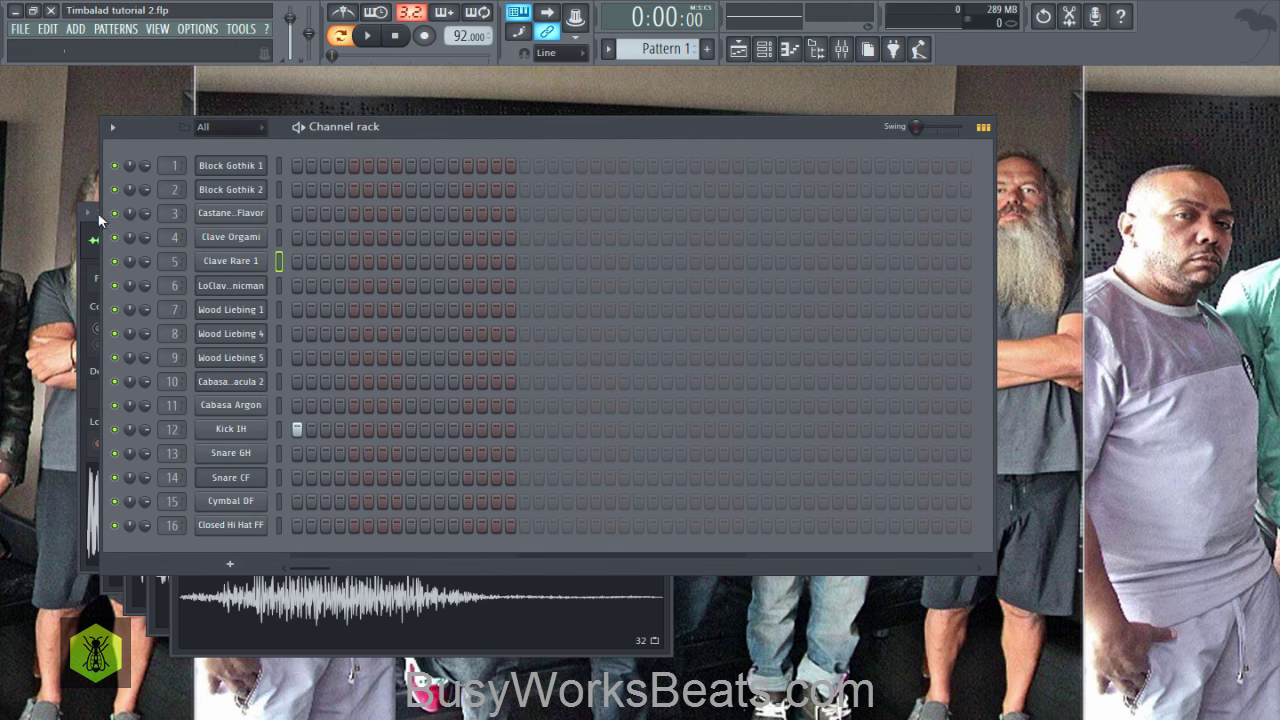
left_click(80, 239)
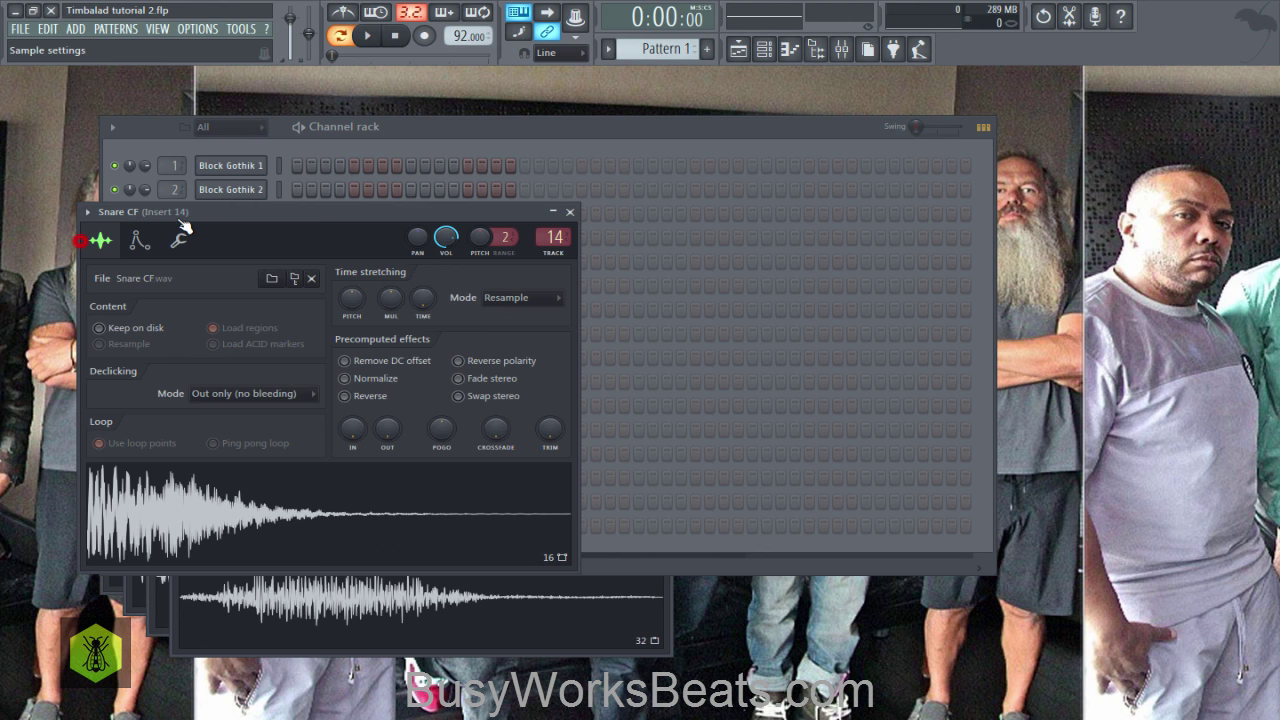
left_click(567, 210)
left_click(665, 597)
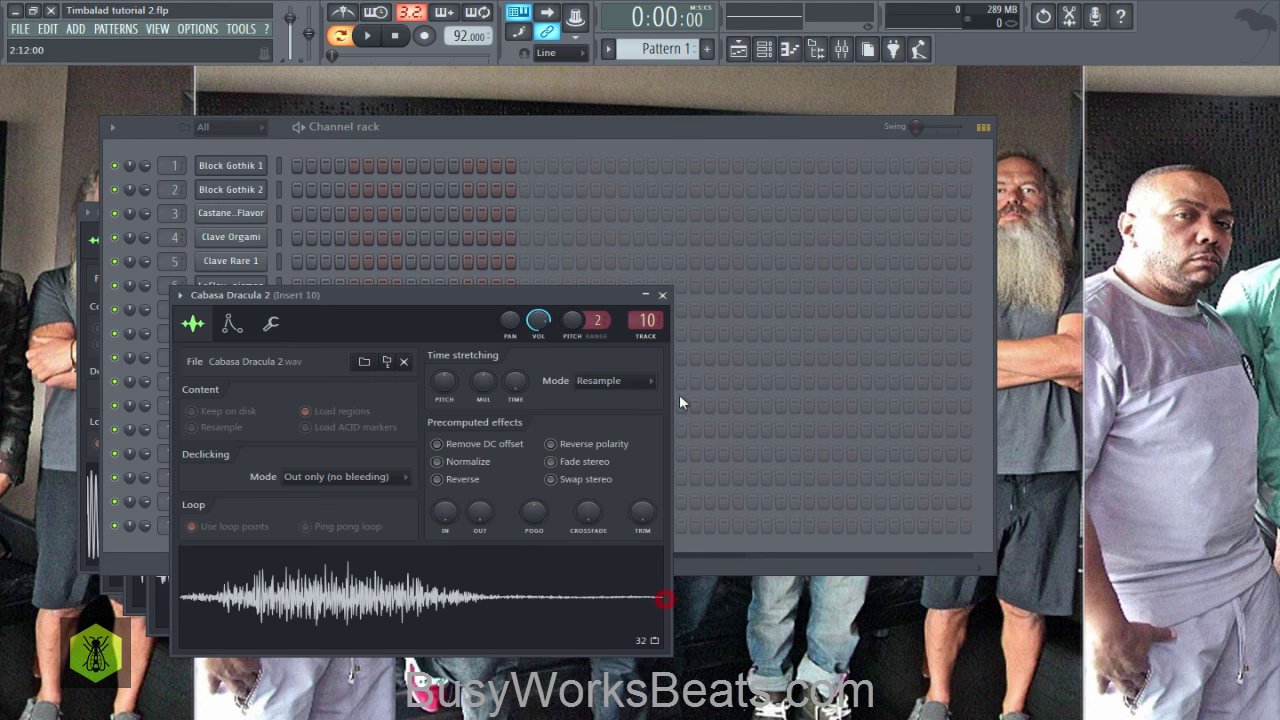
left_click(662, 296)
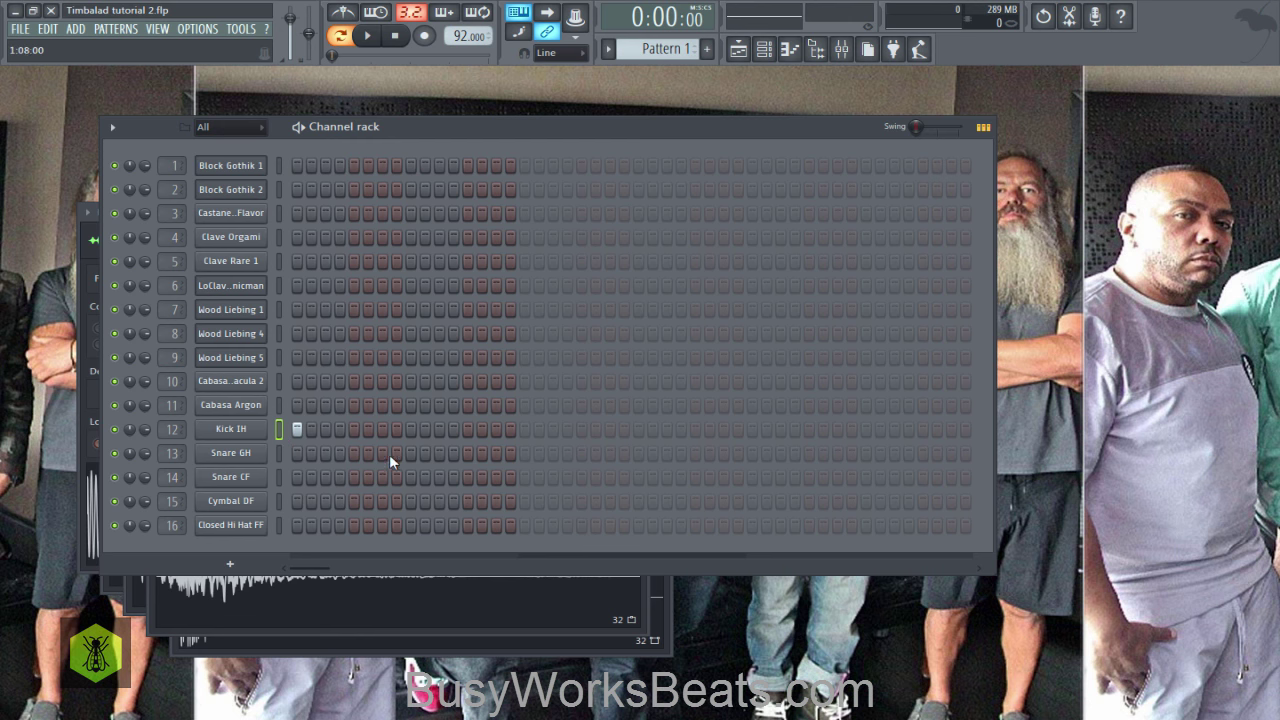
Step: Place Snare GH hits on steps 5 and 13 while auditioning the pattern
left_click(353, 453)
key("space")
left_click(467, 453)
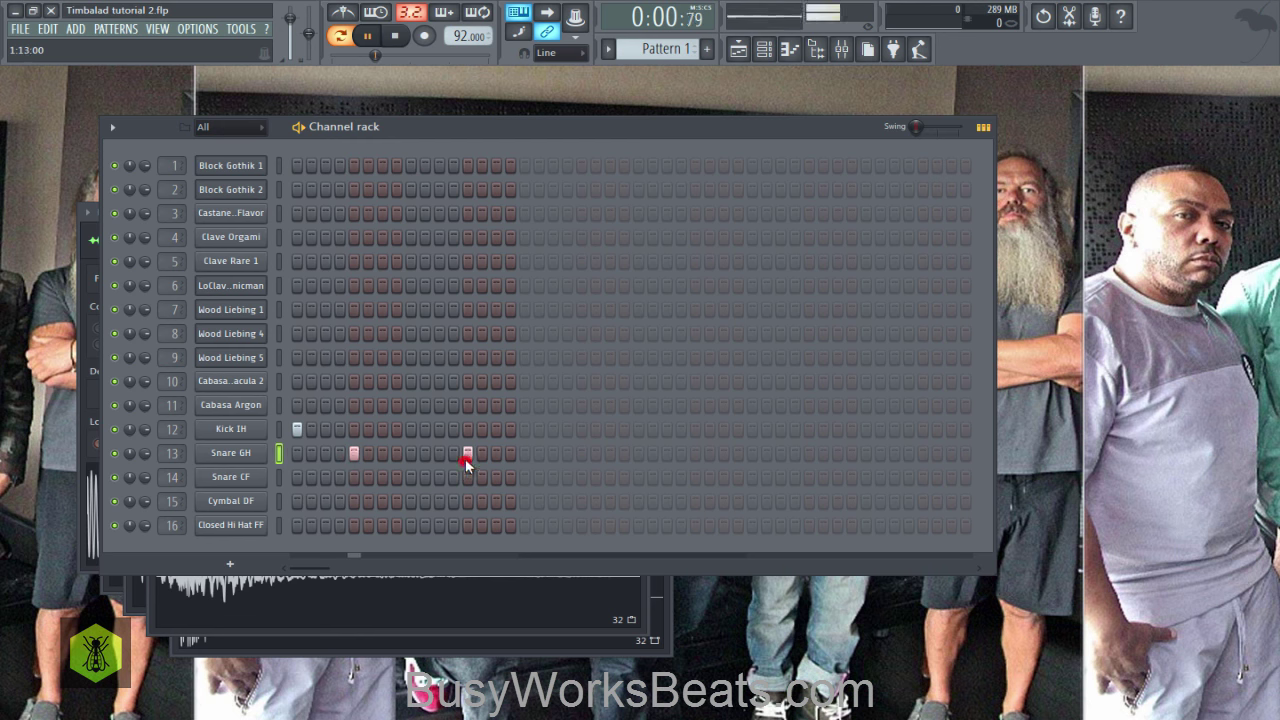
key("space")
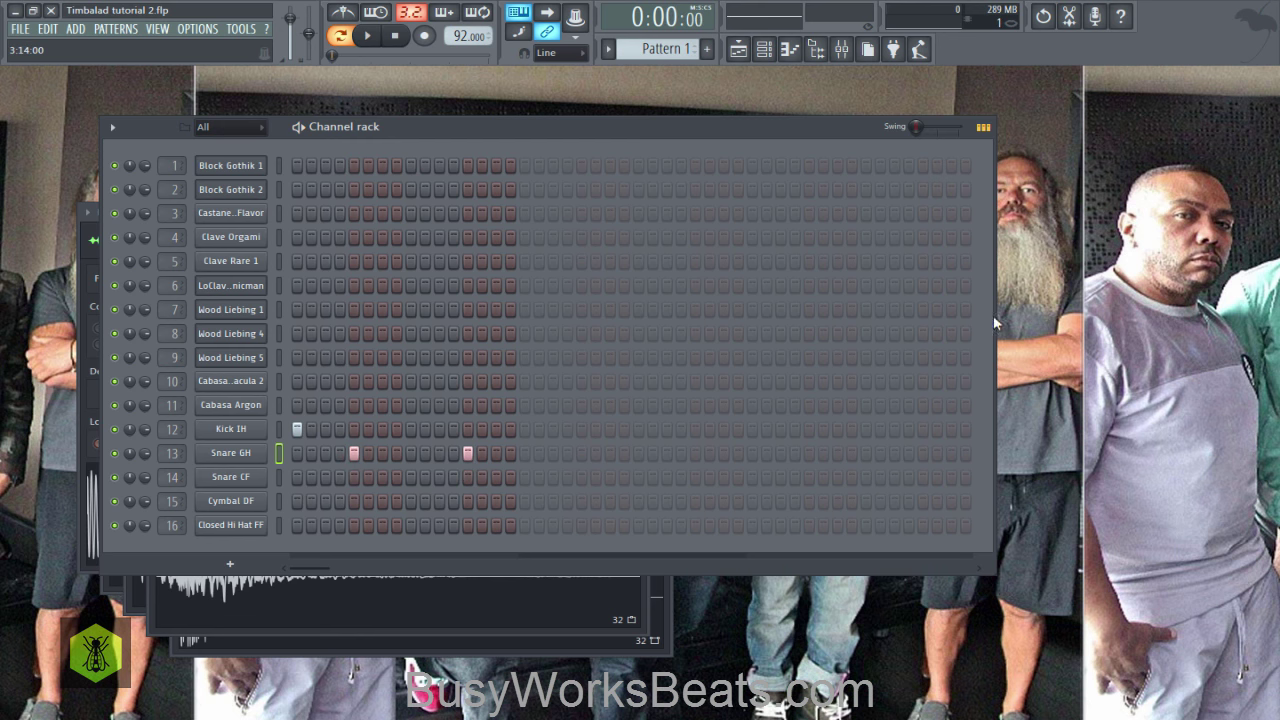
Step: Narrow the channel rack to the width of its 16 active steps and play the pattern briefly
left_click_drag(995, 323, 540, 322)
key("space")
key("space")
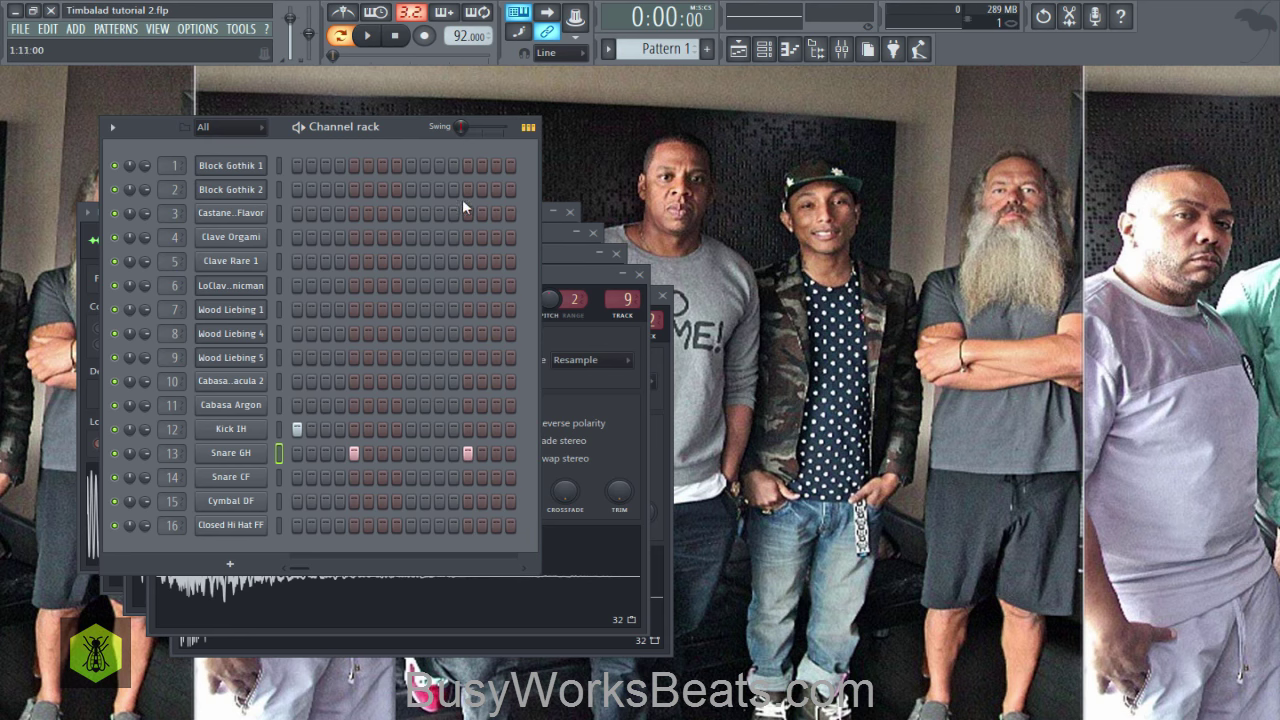
Step: Add a Kick IH hit on step 7 and play the pattern to check it
left_click(380, 430)
key("space")
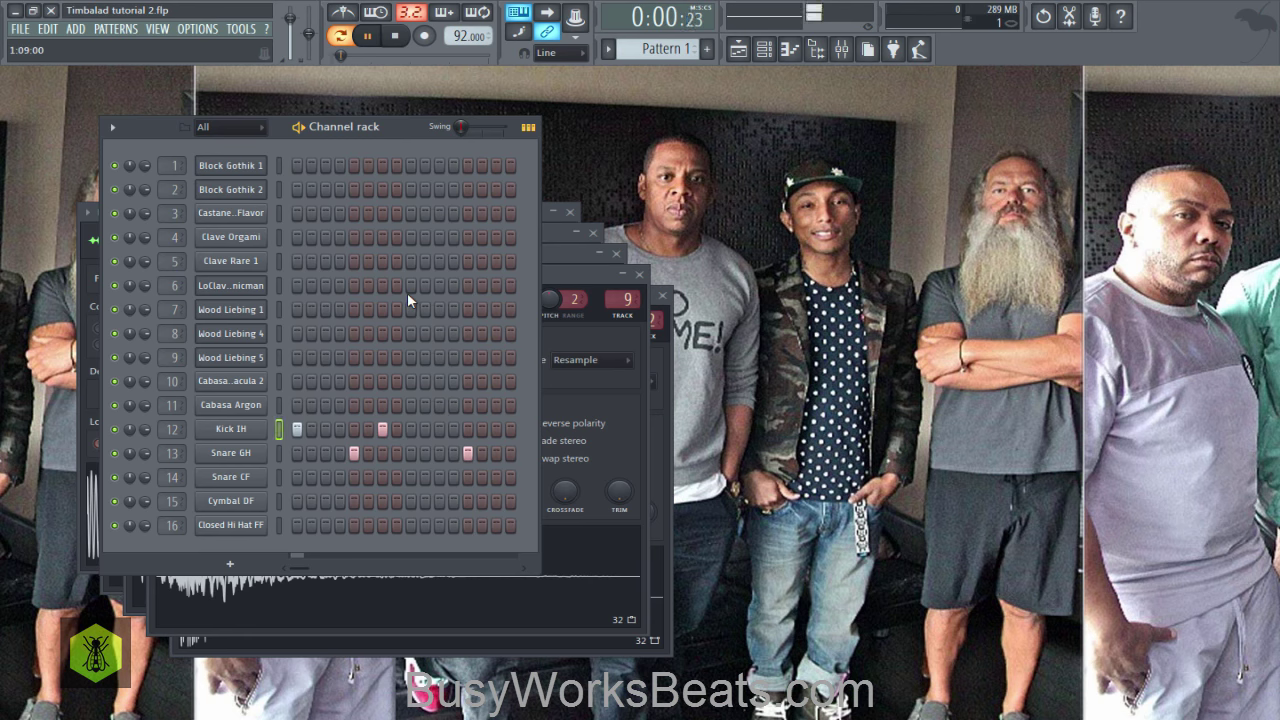
key("space")
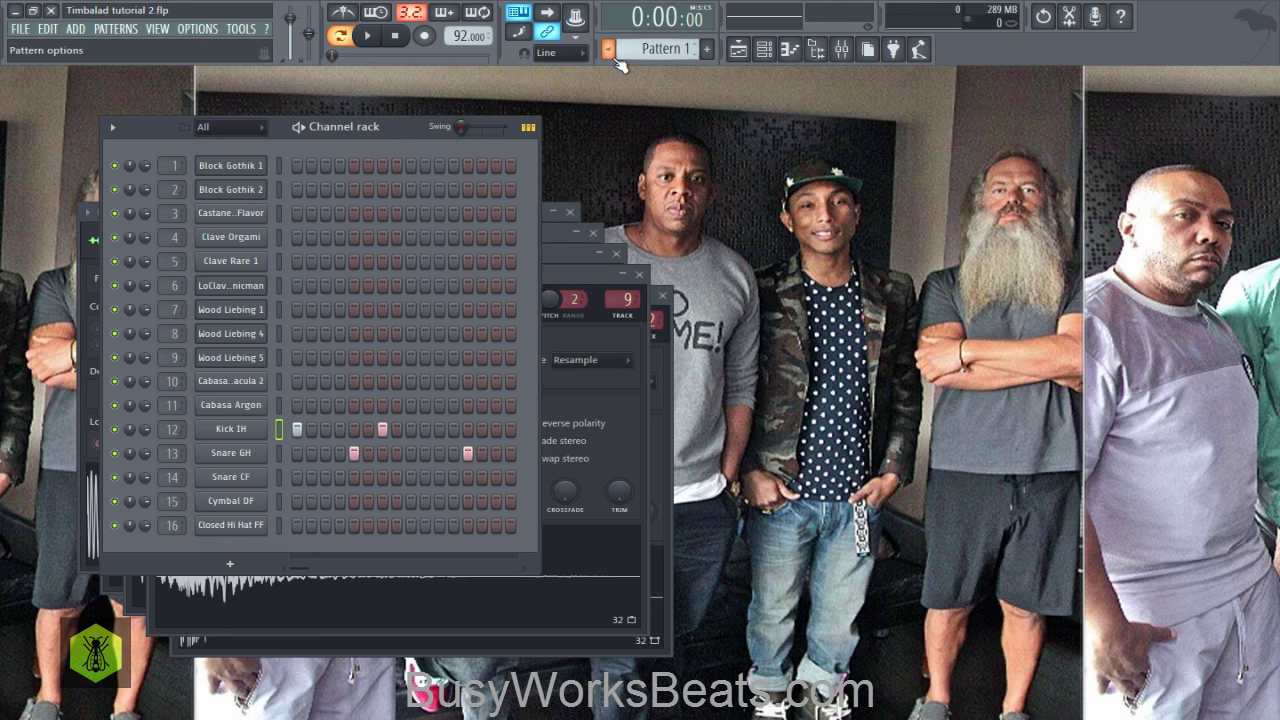
Step: Clone Pattern 1 and add a Kick IH hit on step 16 of the copy
left_click(607, 48)
left_click(720, 172)
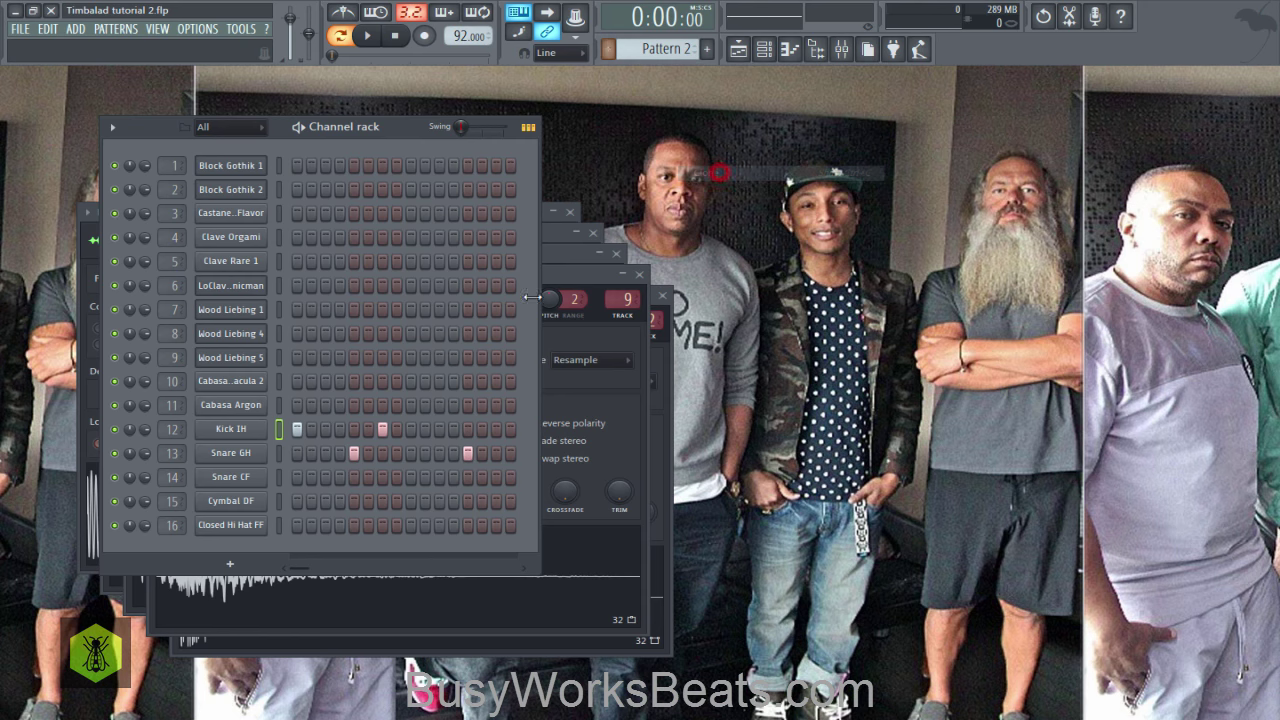
key("space")
left_click(505, 428)
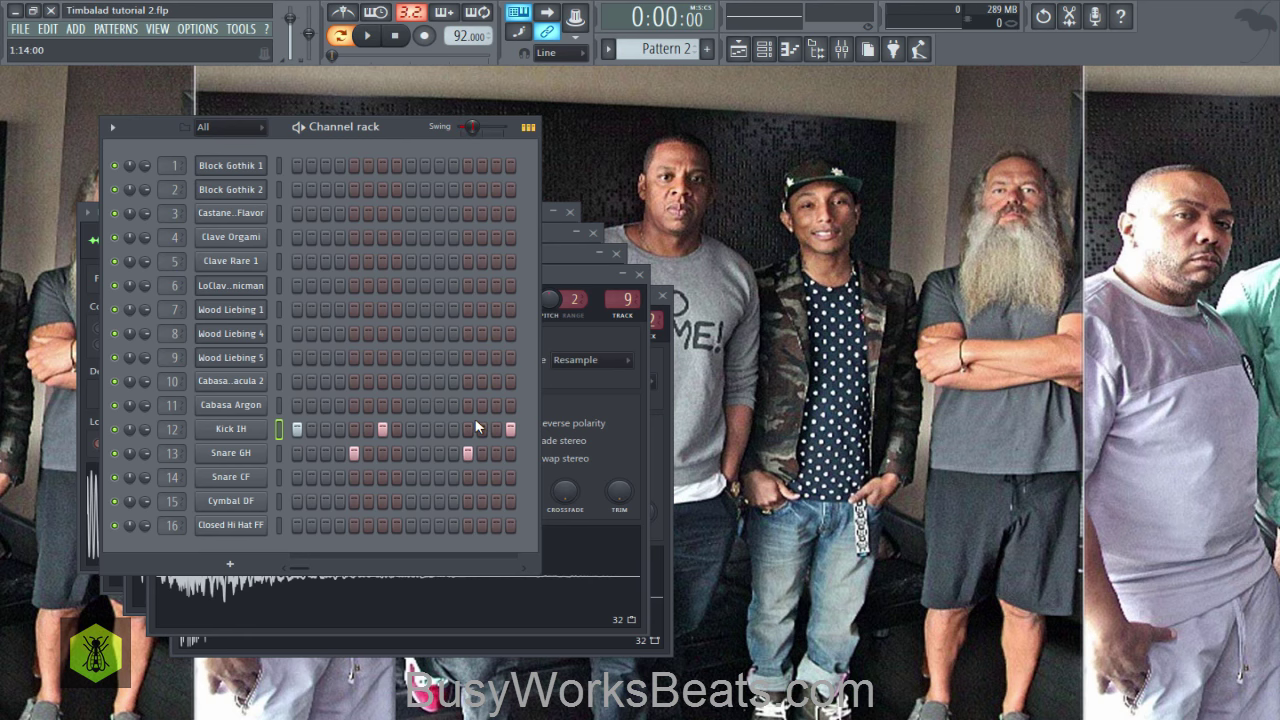
Step: Play back Pattern 2 and save the project
key("space")
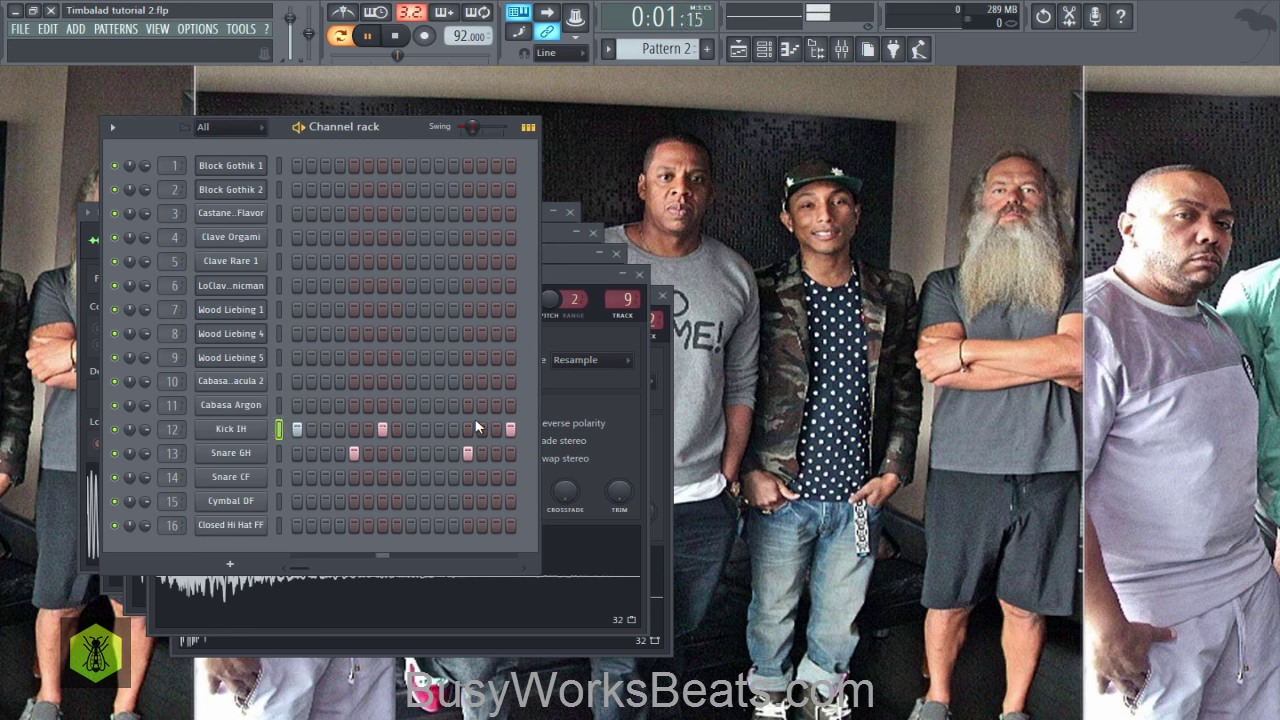
key("space")
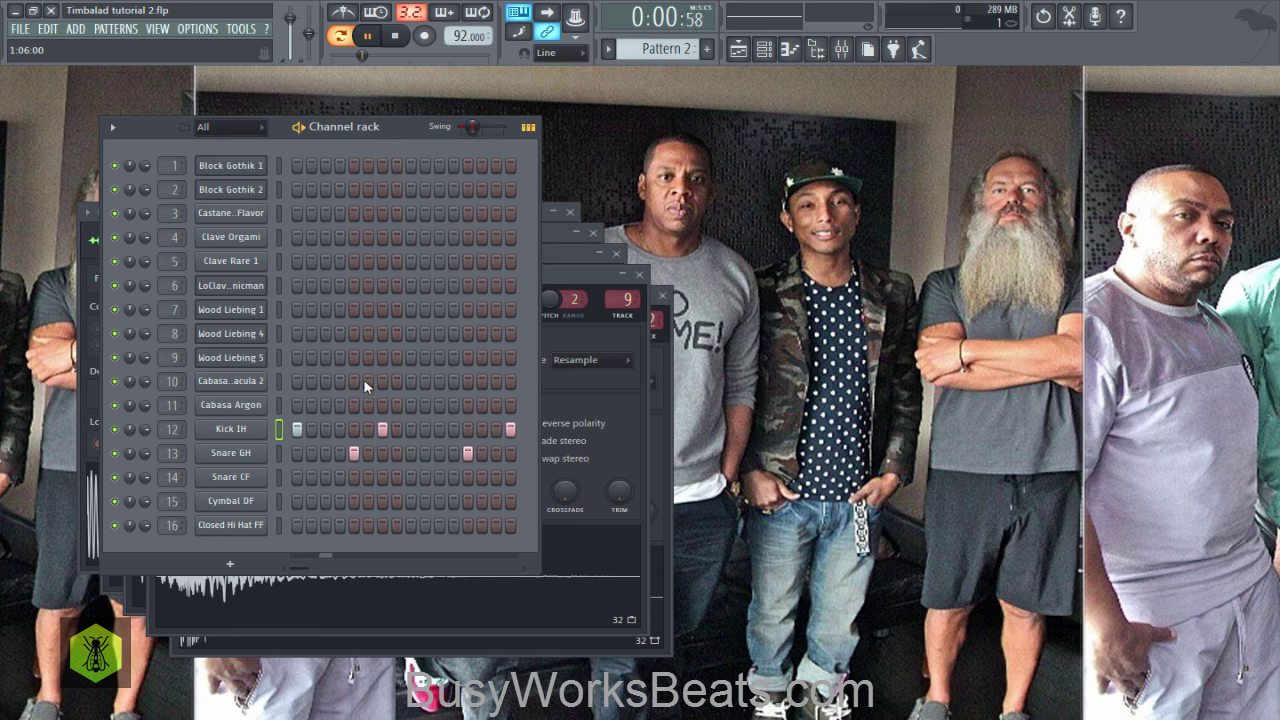
key("ctrl+s")
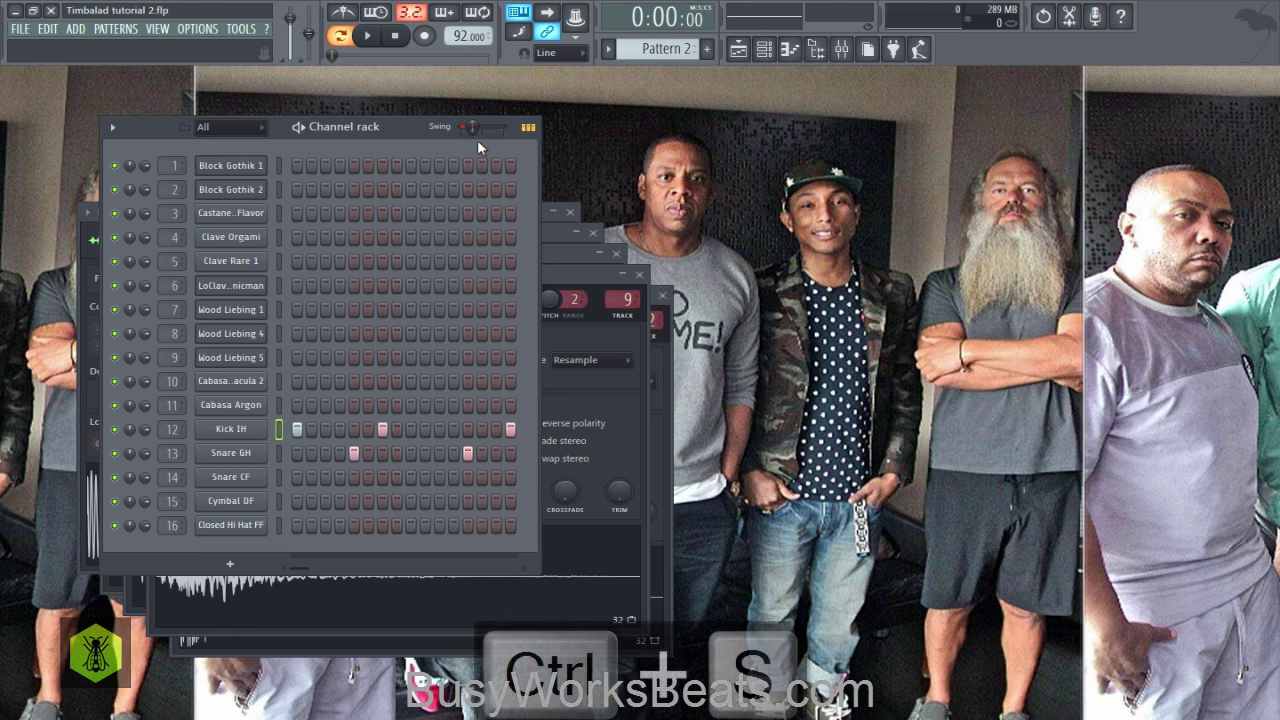
Step: Close the sampler channel windows left open behind the channel rack
left_click(641, 275)
left_click(641, 275)
left_click(641, 275)
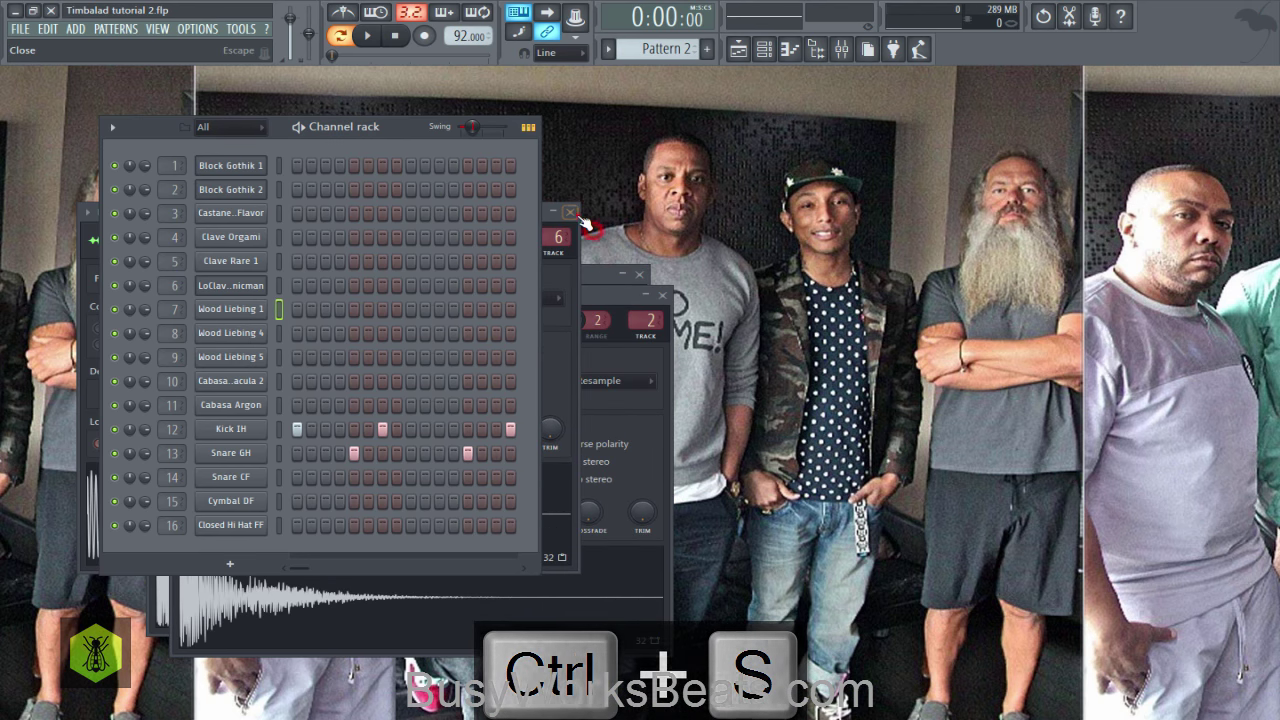
left_click(642, 276)
Step: Place Pattern 1 at bar 1 and Pattern 2 at bar 2 on Track 1 of the playlist
left_click(740, 50)
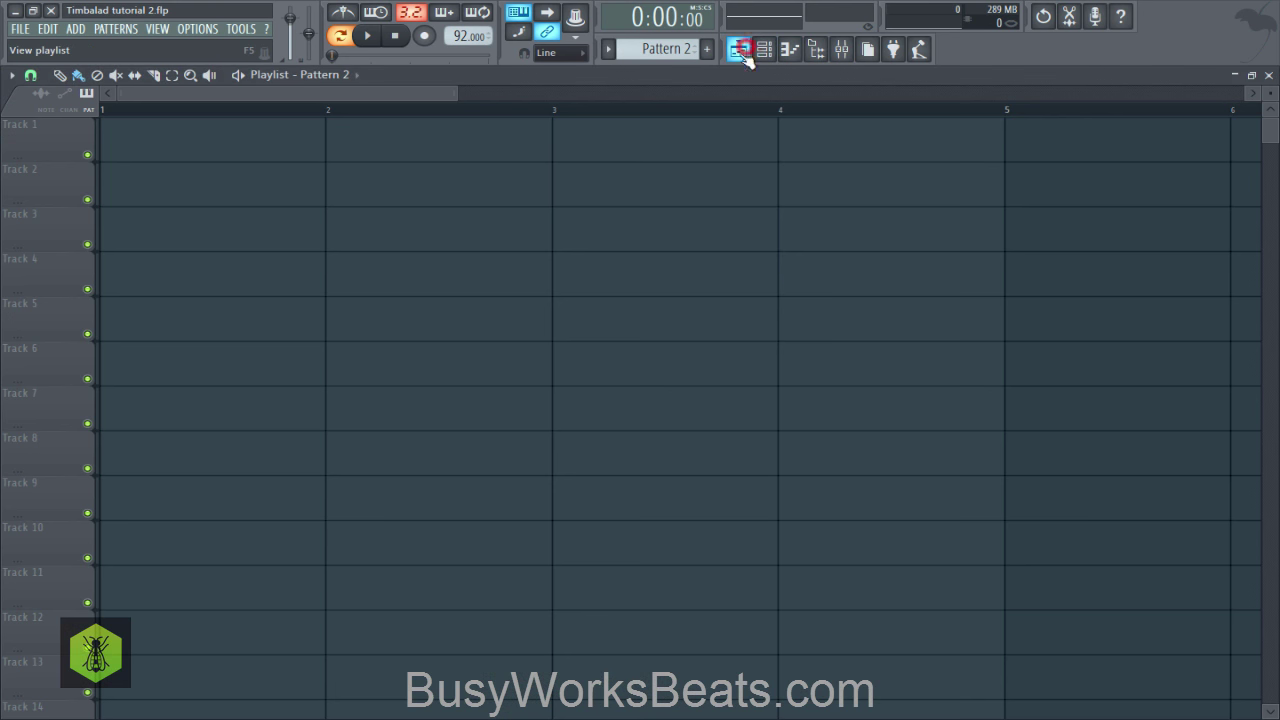
scroll(273, 117, "down", 2)
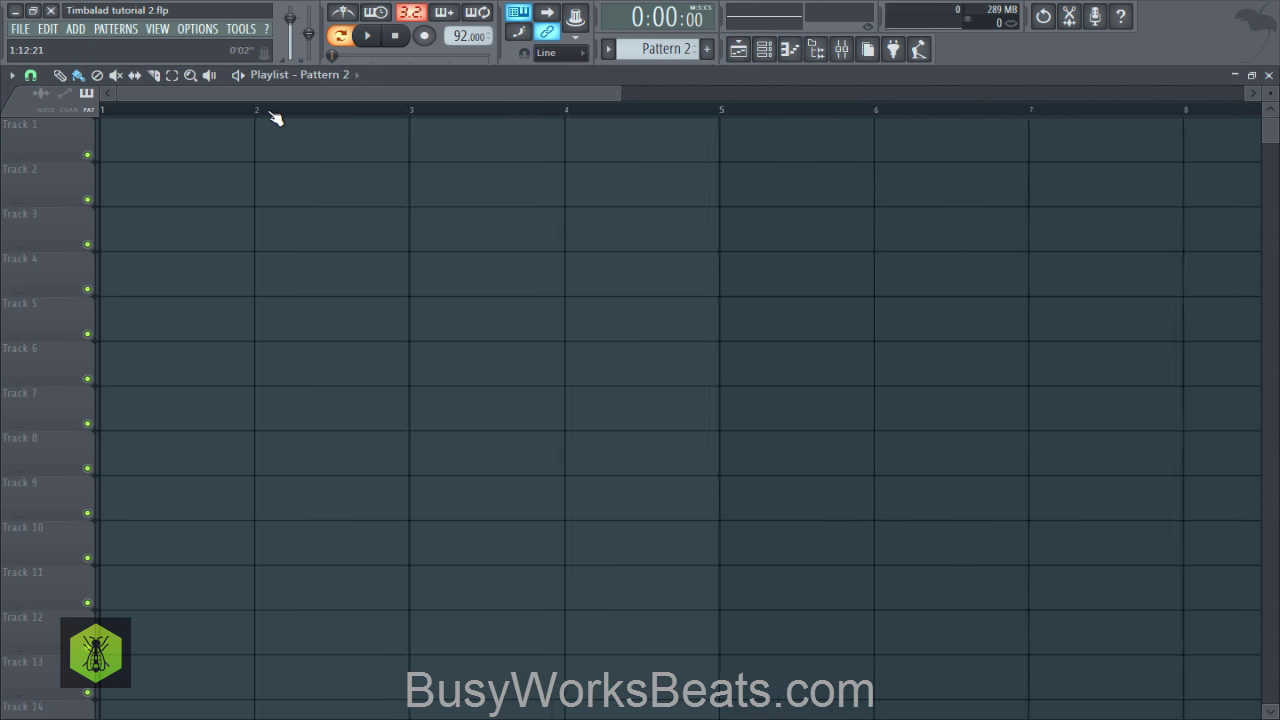
left_click(89, 106)
left_click(94, 100)
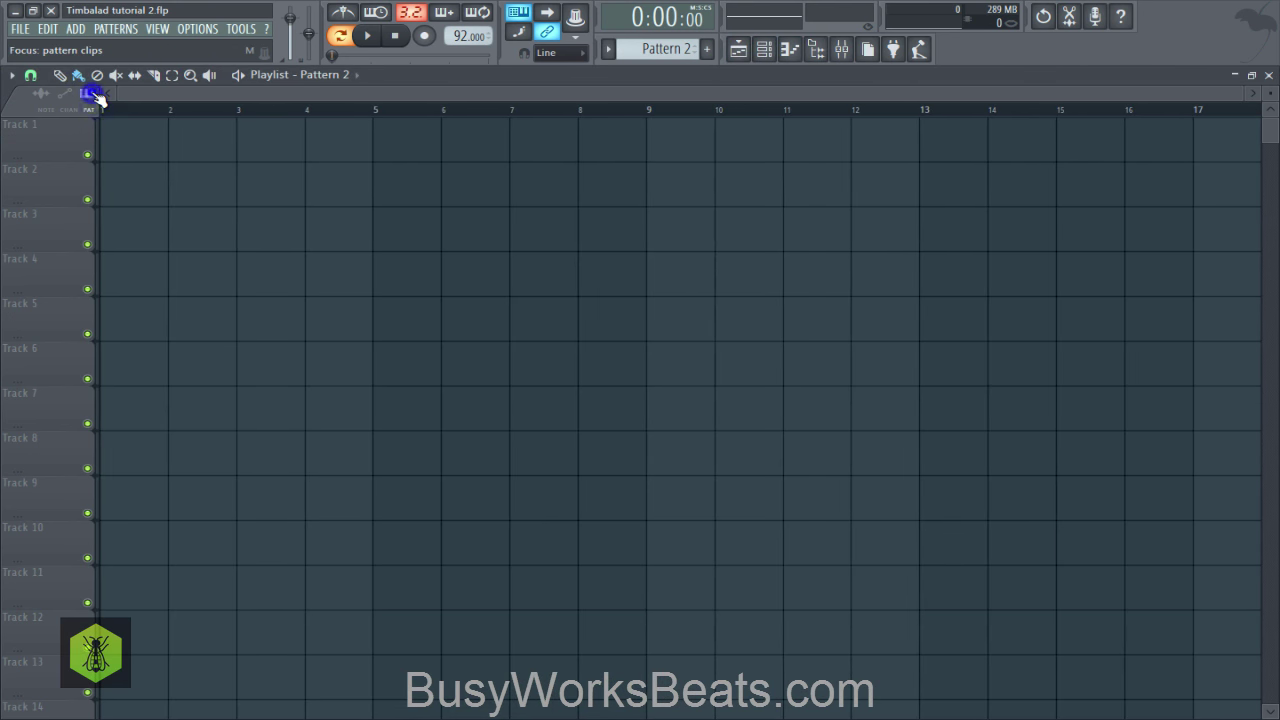
right_click(92, 94)
left_click(104, 120)
left_click(108, 125)
right_click(87, 98)
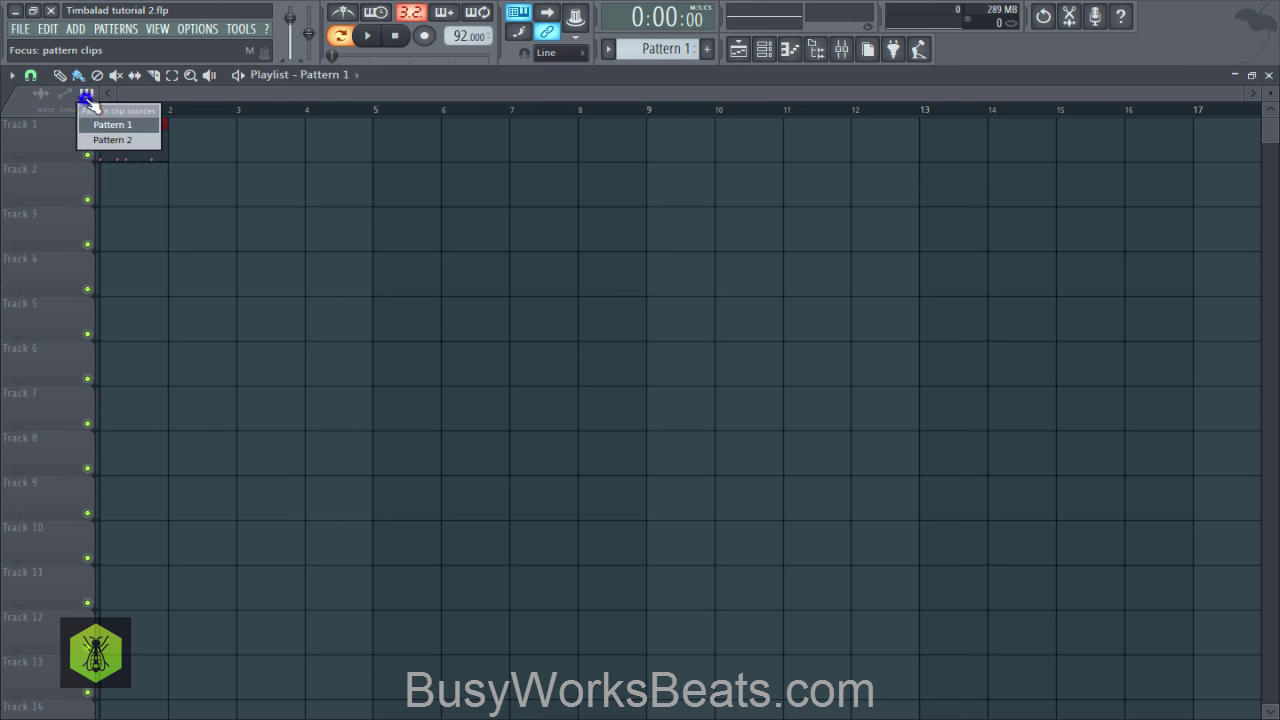
left_click(112, 140)
left_click(183, 140)
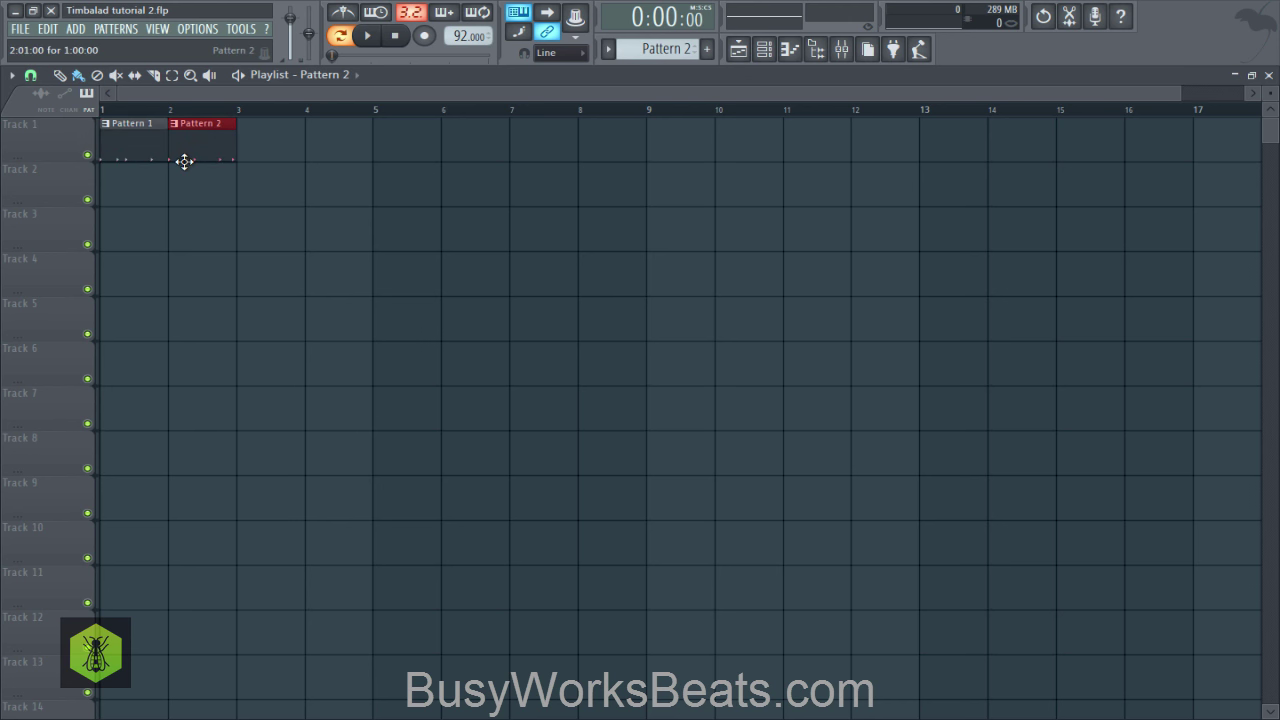
Step: Duplicate the Pattern 1 and Pattern 2 clips repeatedly to fill Track 1 through bar 16
left_click_drag(234, 205, 280, 115)
left_click_drag(407, 161, 157, 122)
left_click_drag(337, 126, 407, 122)
left_click_drag(629, 146, 157, 171)
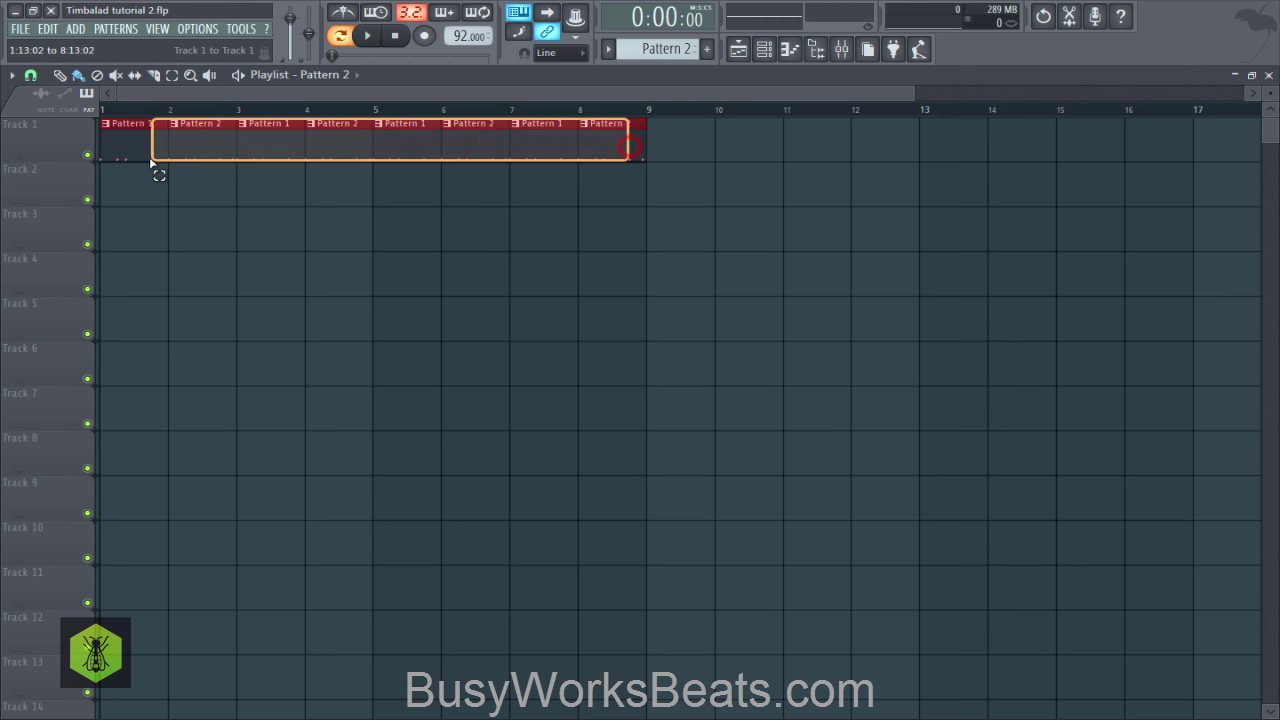
left_click_drag(336, 132, 670, 138)
scroll(643, 122, "down", 3)
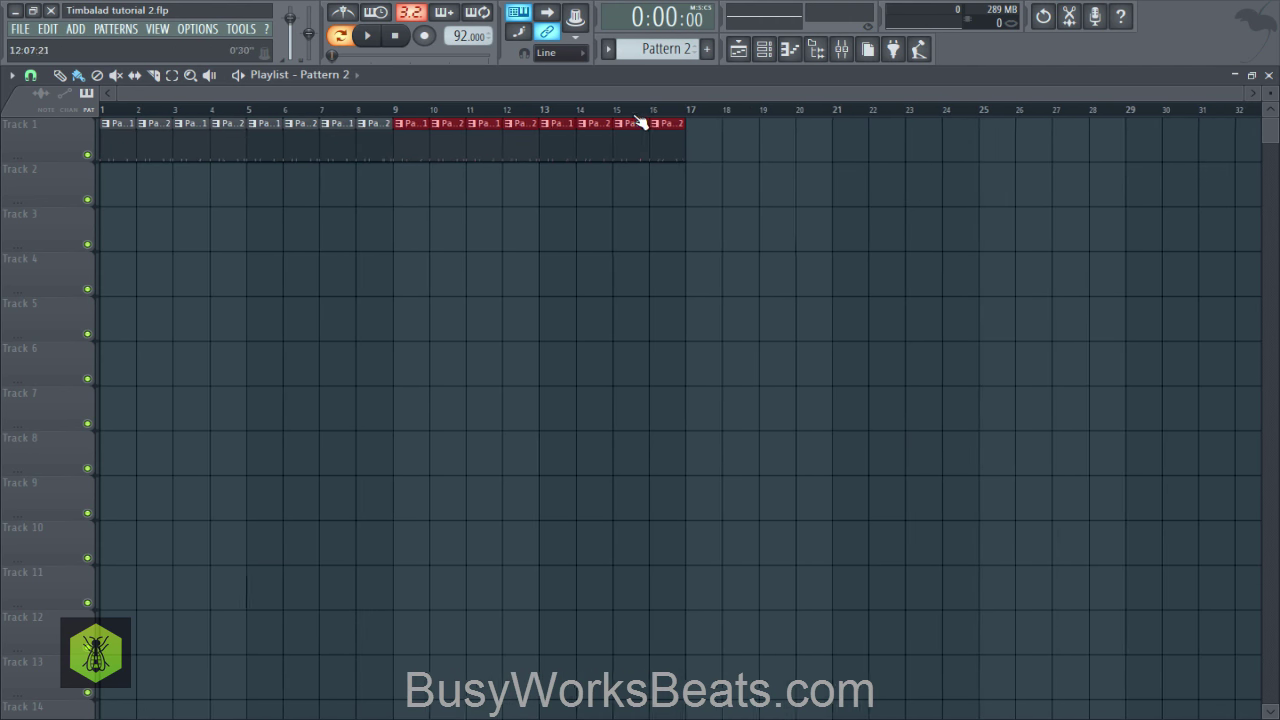
Step: Deselect the clips and play the playlist arrangement in song mode
right_click(657, 190)
left_click(340, 35)
left_click(367, 35)
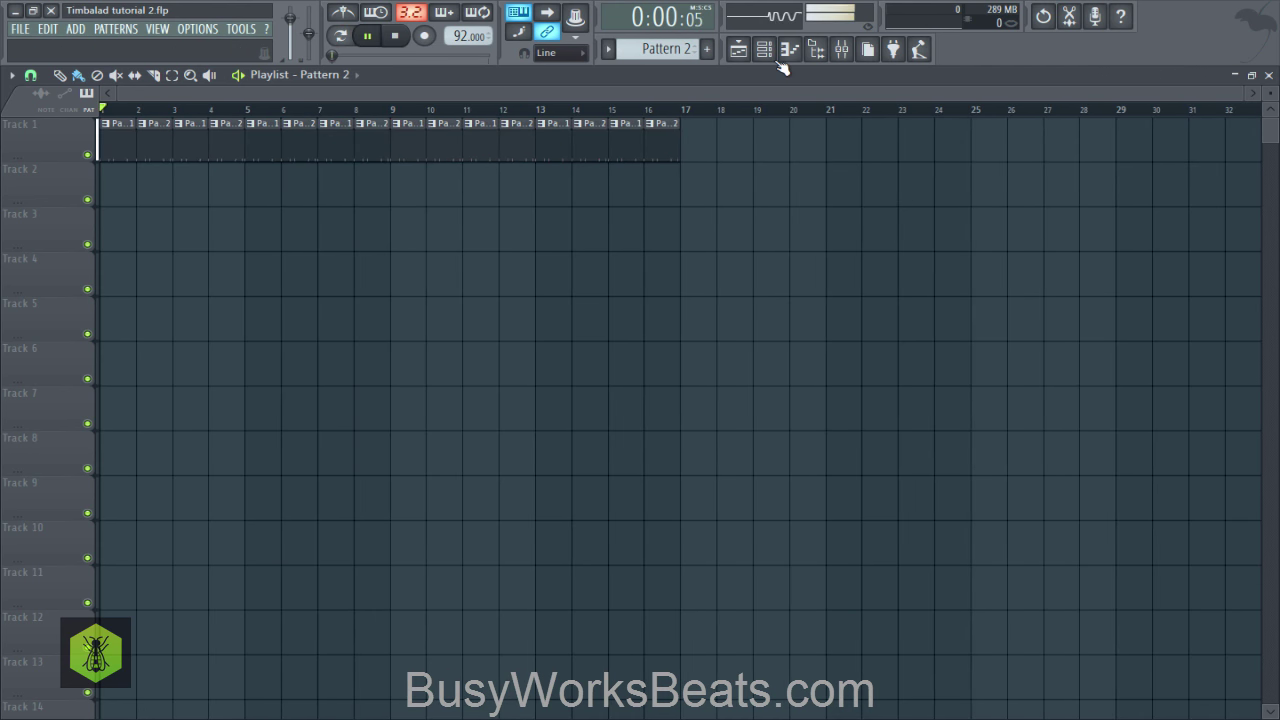
Step: Switch the channel rack to the empty Pattern 3, stop playback and save the project
left_click(766, 50)
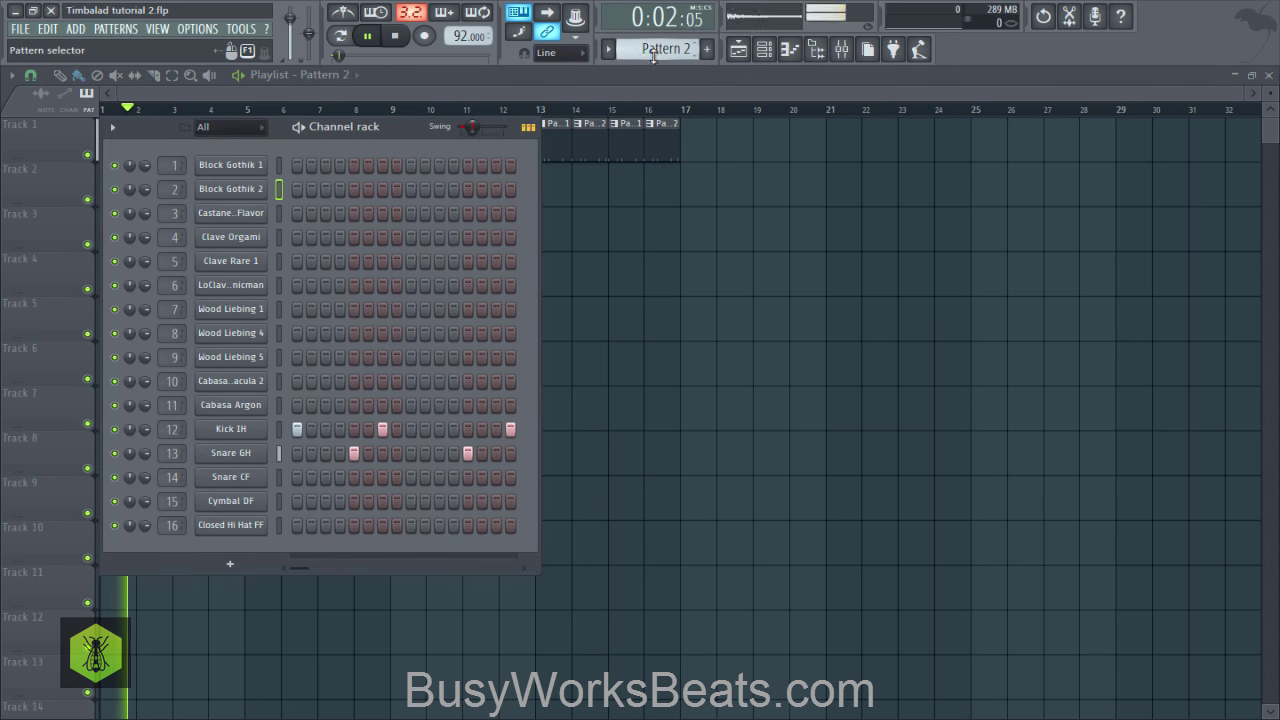
left_click_drag(654, 61, 654, 56)
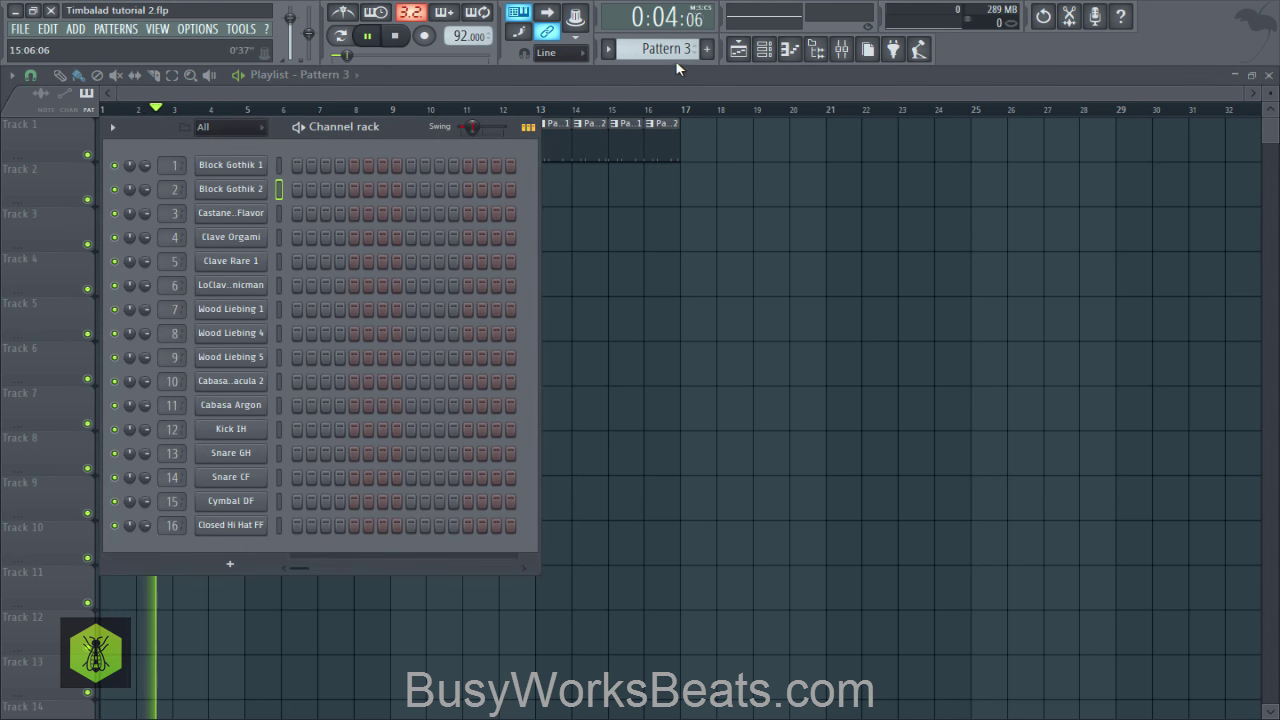
key("space")
key("ctrl+s")
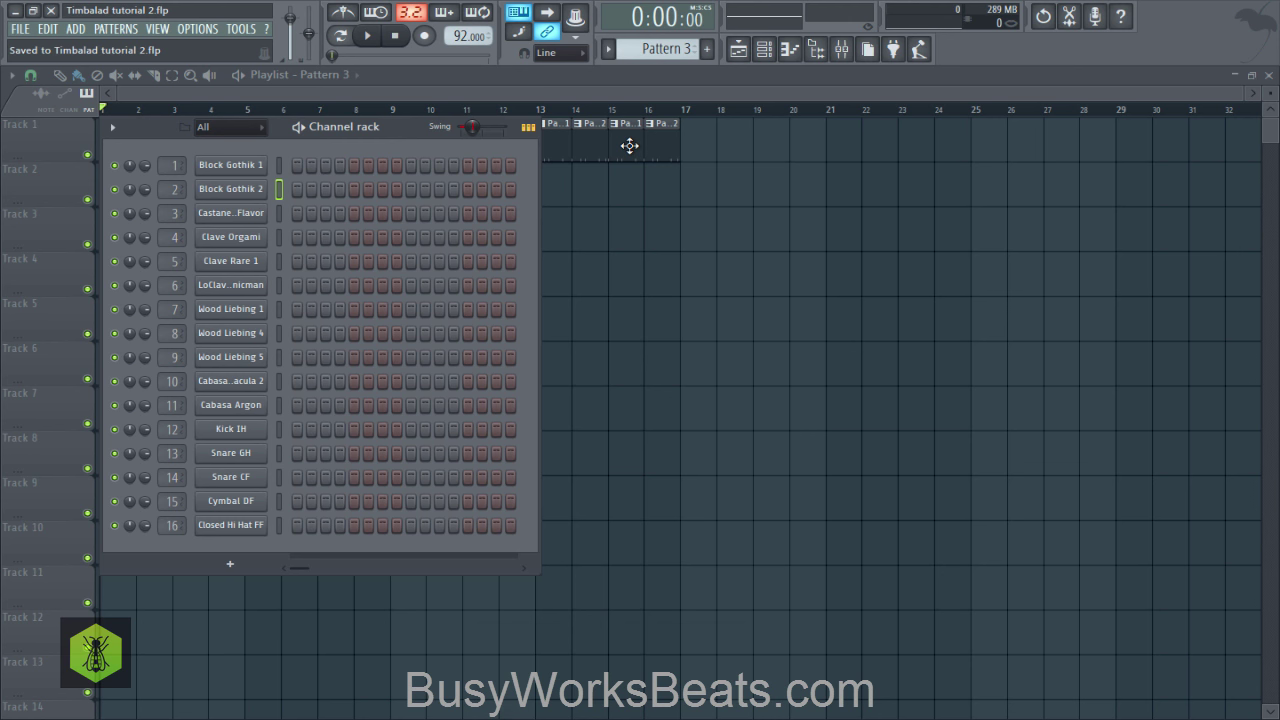
Step: Fill every 2 steps of the Closed Hi Hat FF channel in Pattern 3
left_click(278, 234)
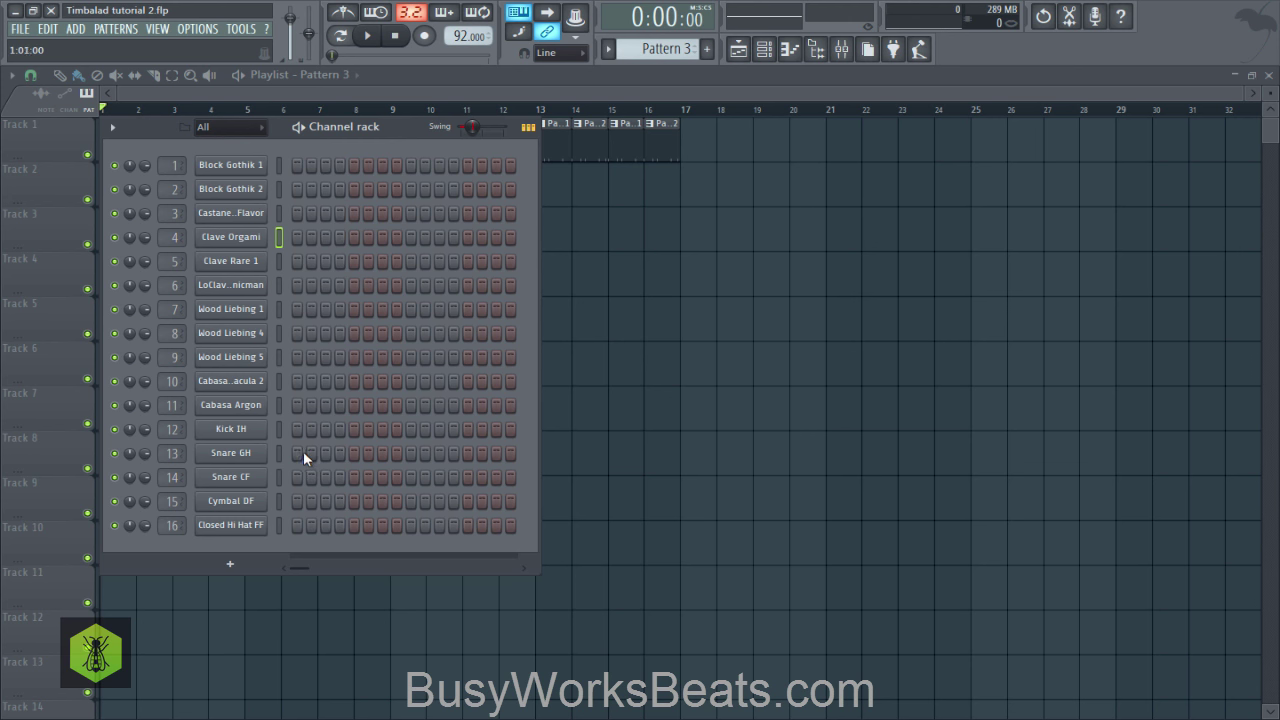
left_click(279, 525)
key("space")
key("space")
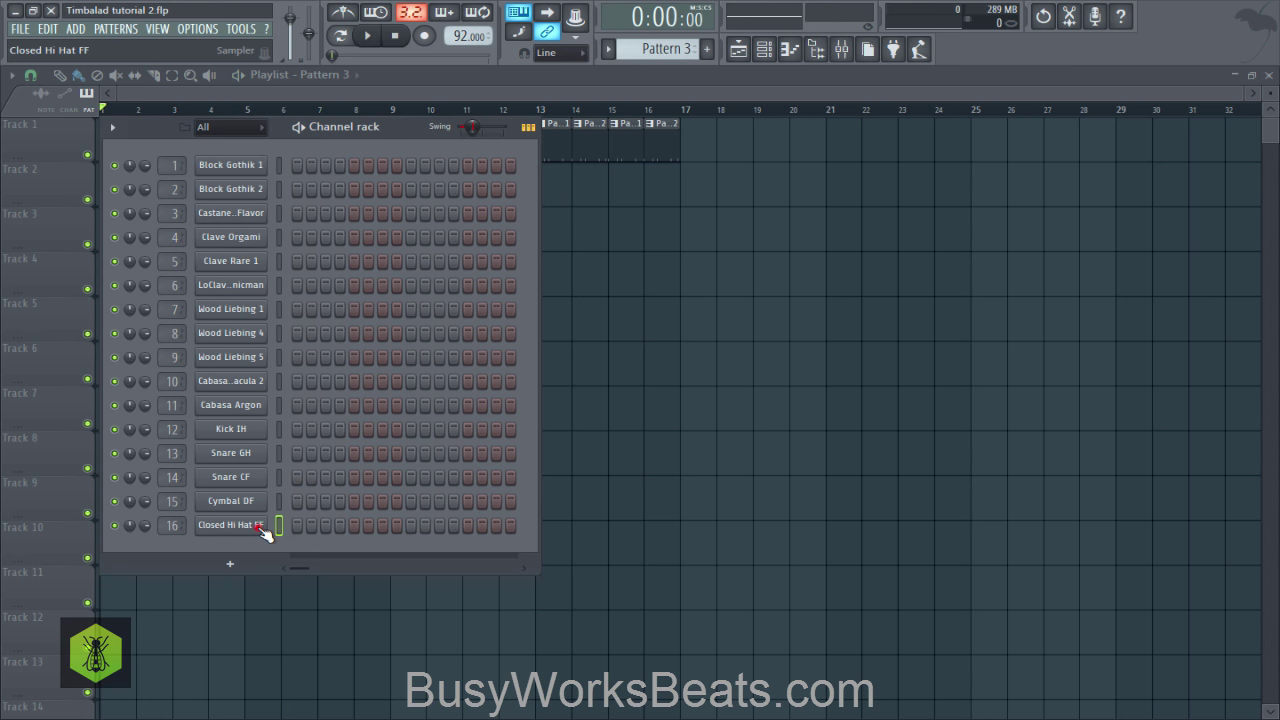
left_click(262, 527)
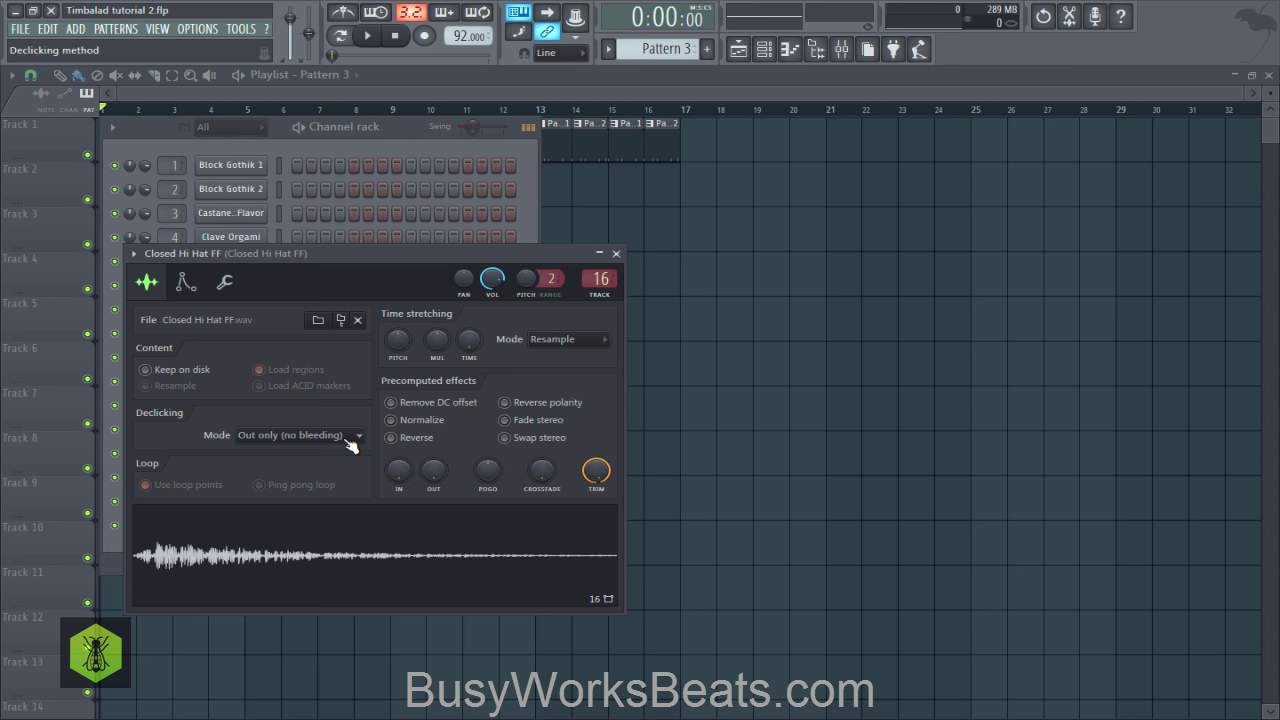
left_click(617, 253)
right_click(222, 527)
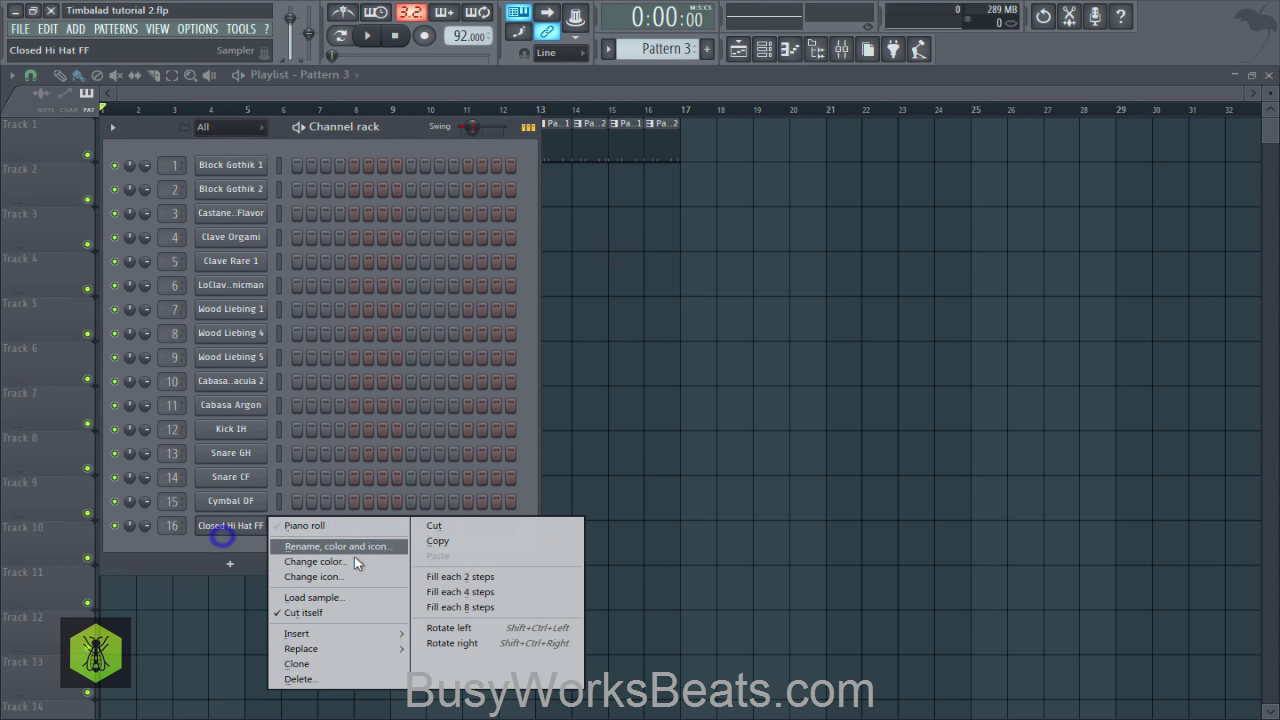
left_click(465, 586)
Step: Paint Pattern 3 clips across bars 1 to 16 of Track 2 and play the arrangement briefly
right_click(669, 405)
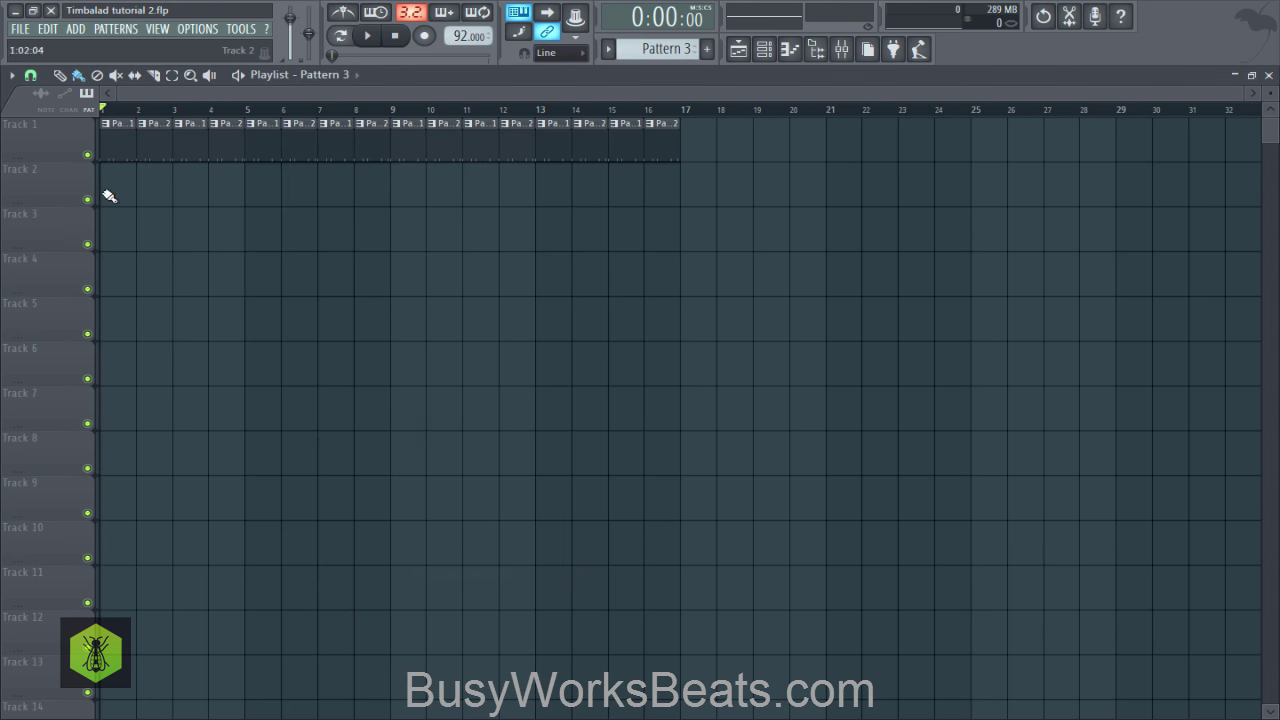
left_click_drag(106, 194, 680, 160)
key("space")
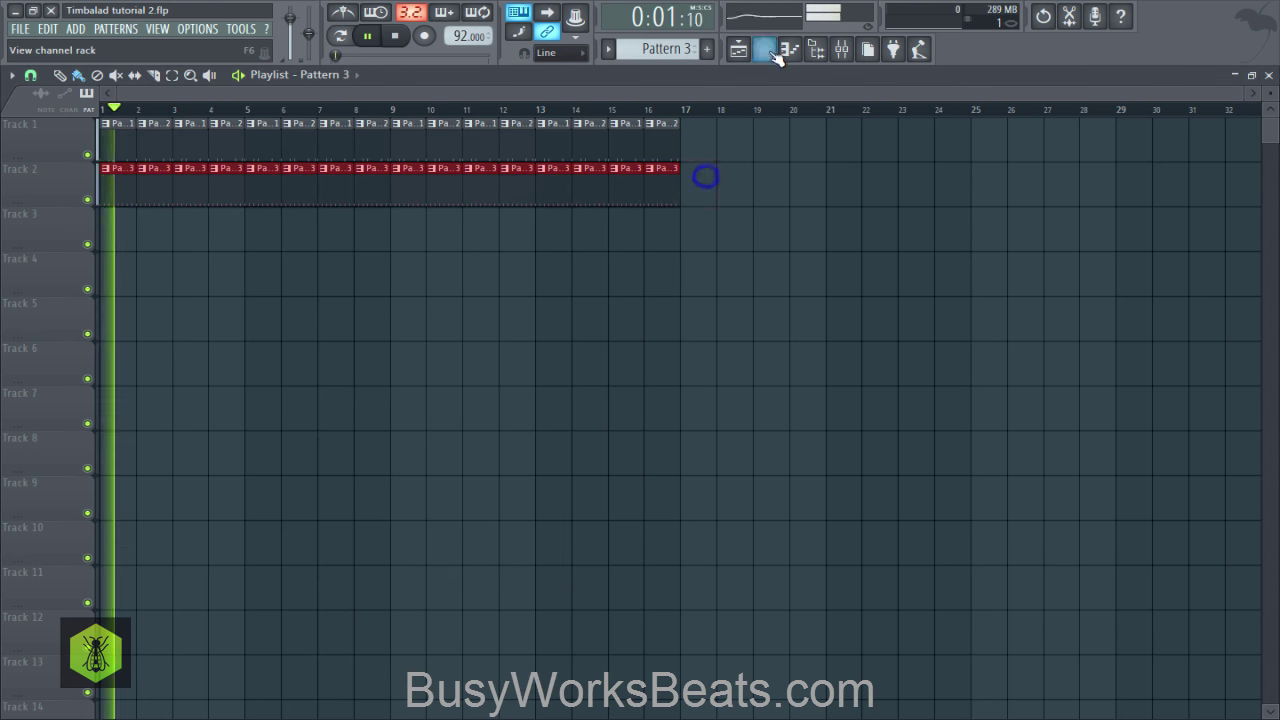
key("F6")
key("space")
Step: Raise the fine time shift of the Closed Hi Hat FF channel slightly, playing the arrangement to judge the delay
left_click(228, 530)
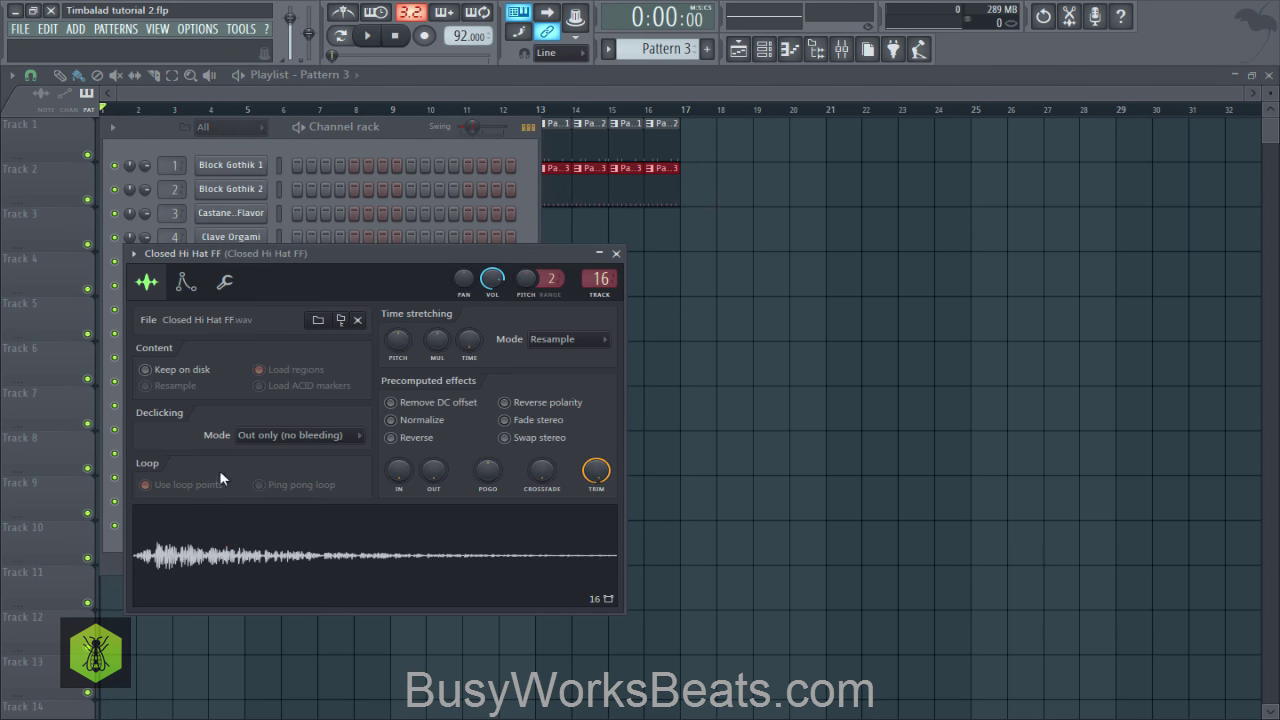
left_click(226, 284)
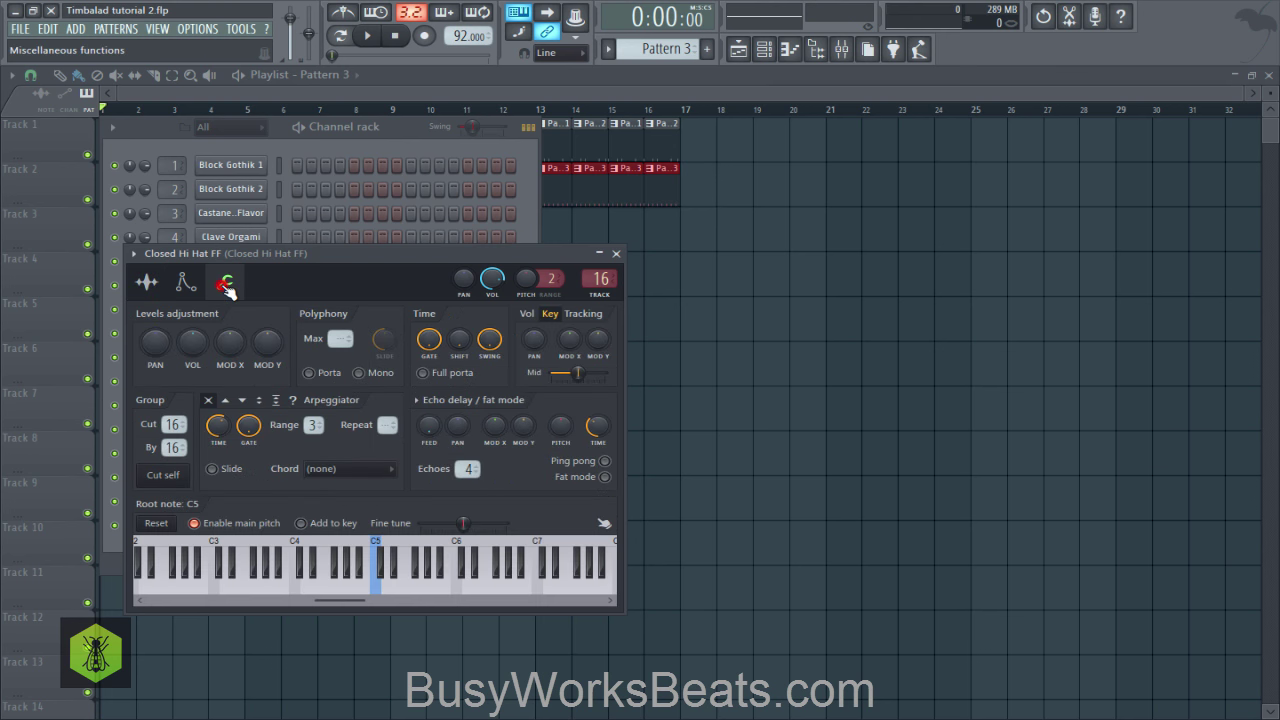
left_click(456, 340)
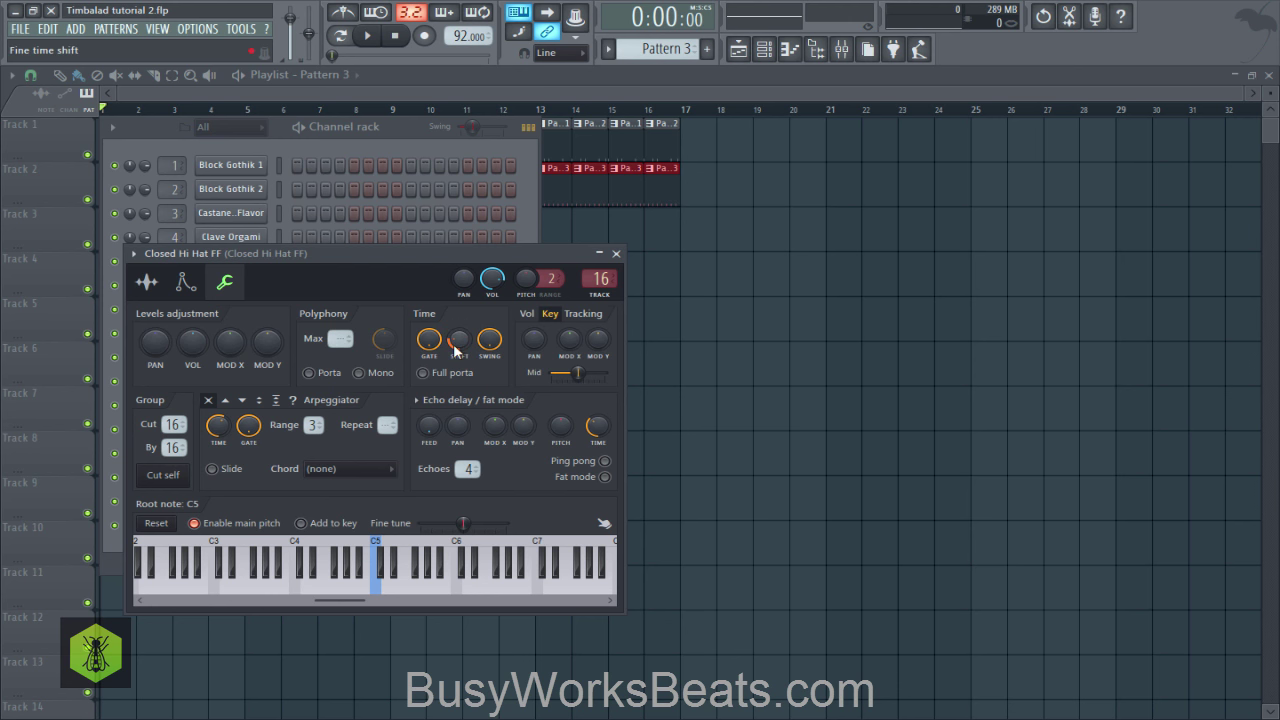
left_click_drag(455, 345, 455, 340)
key("space")
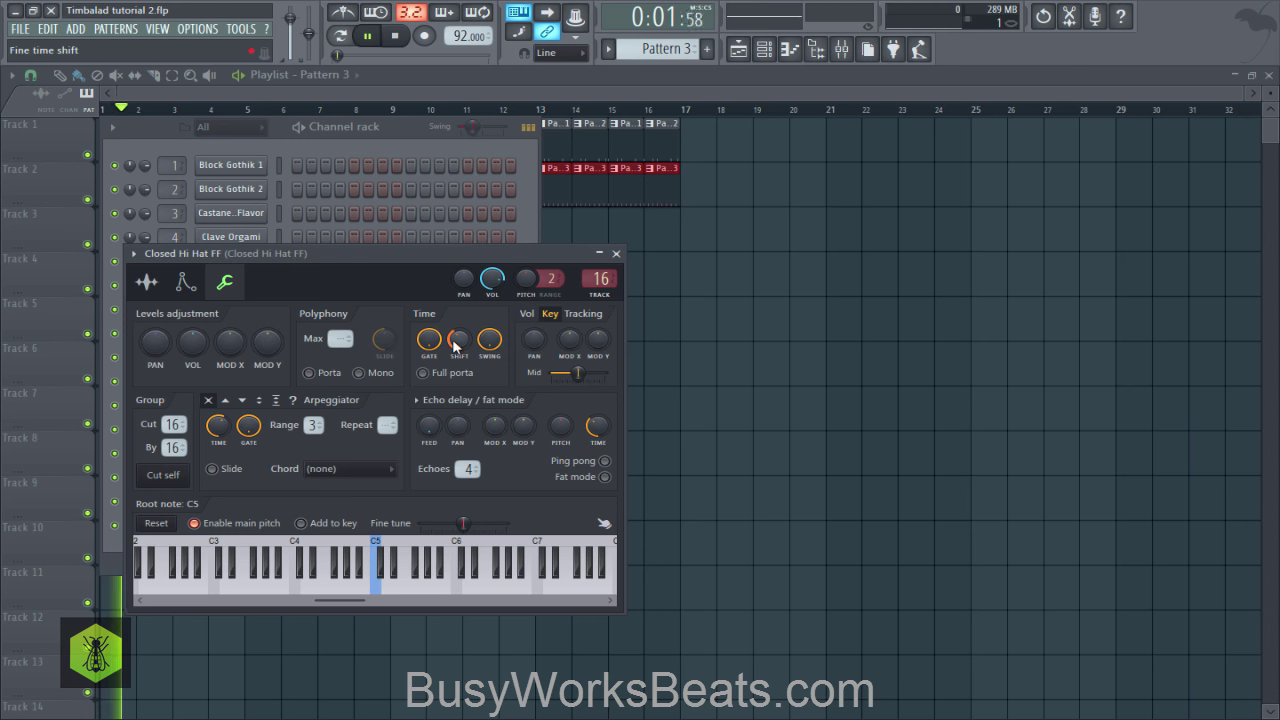
key("space")
left_click(457, 340)
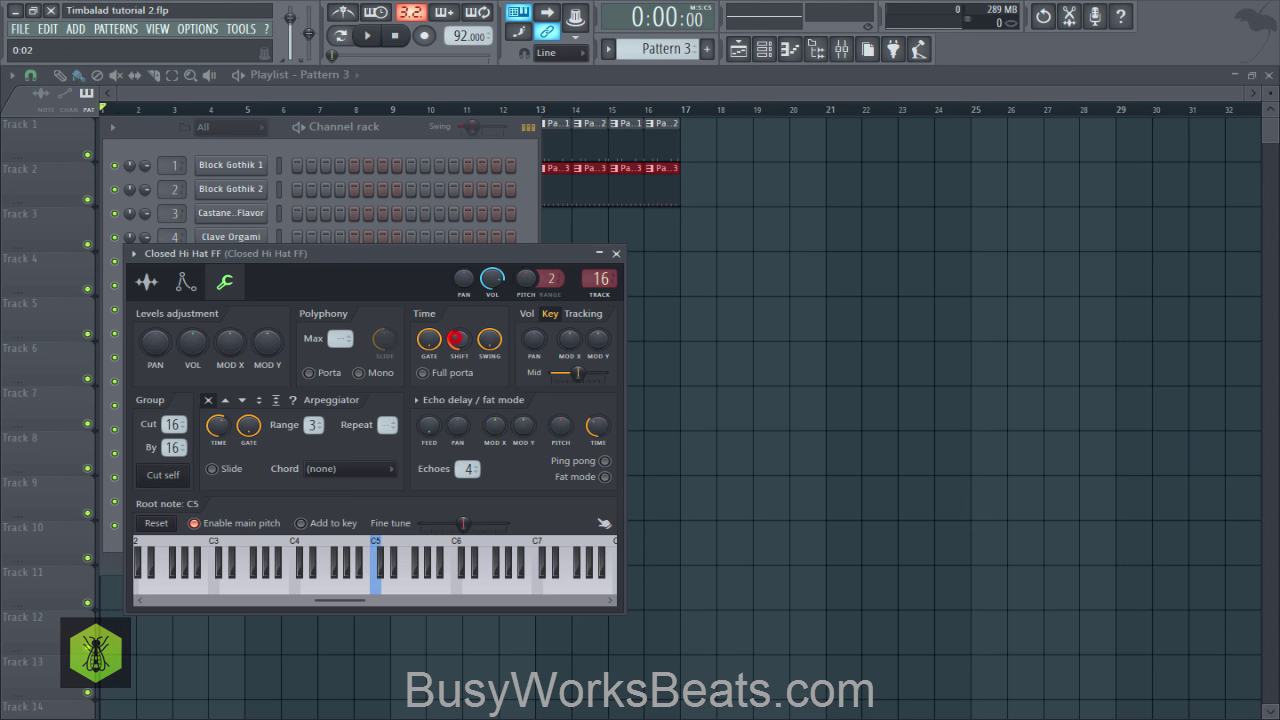
key("space")
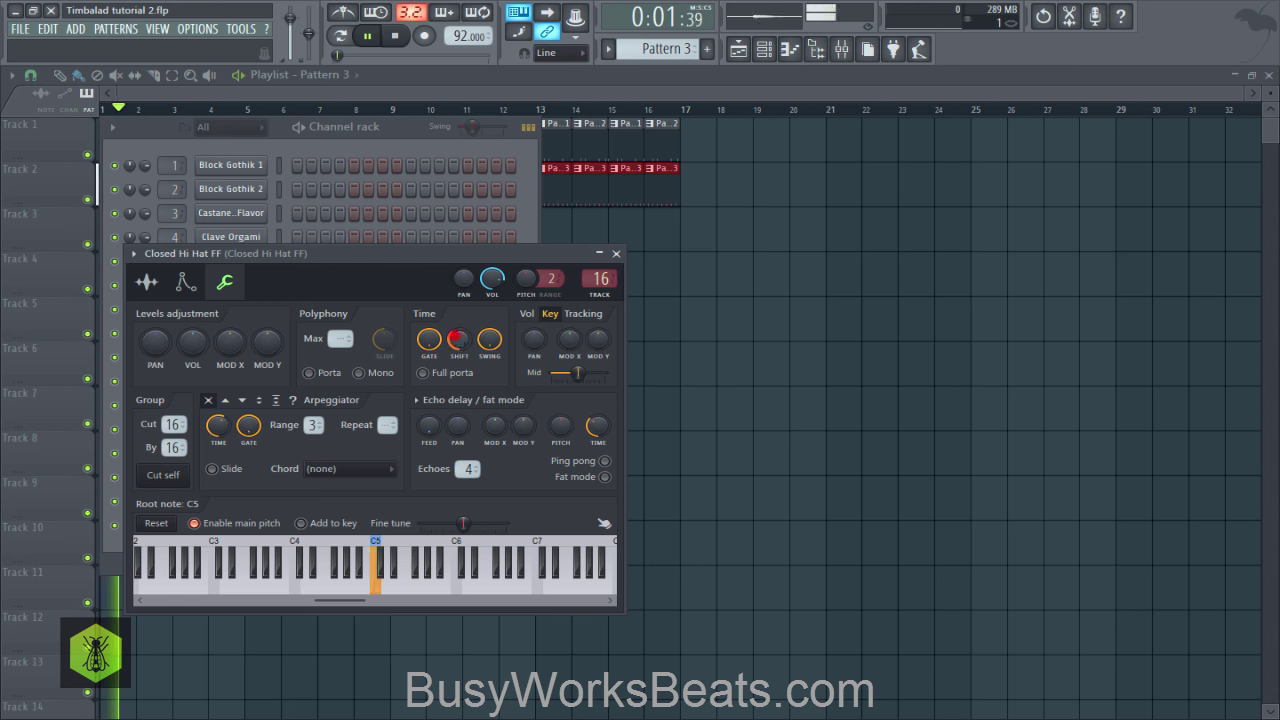
left_click_drag(456, 340, 457, 337)
left_click(616, 253)
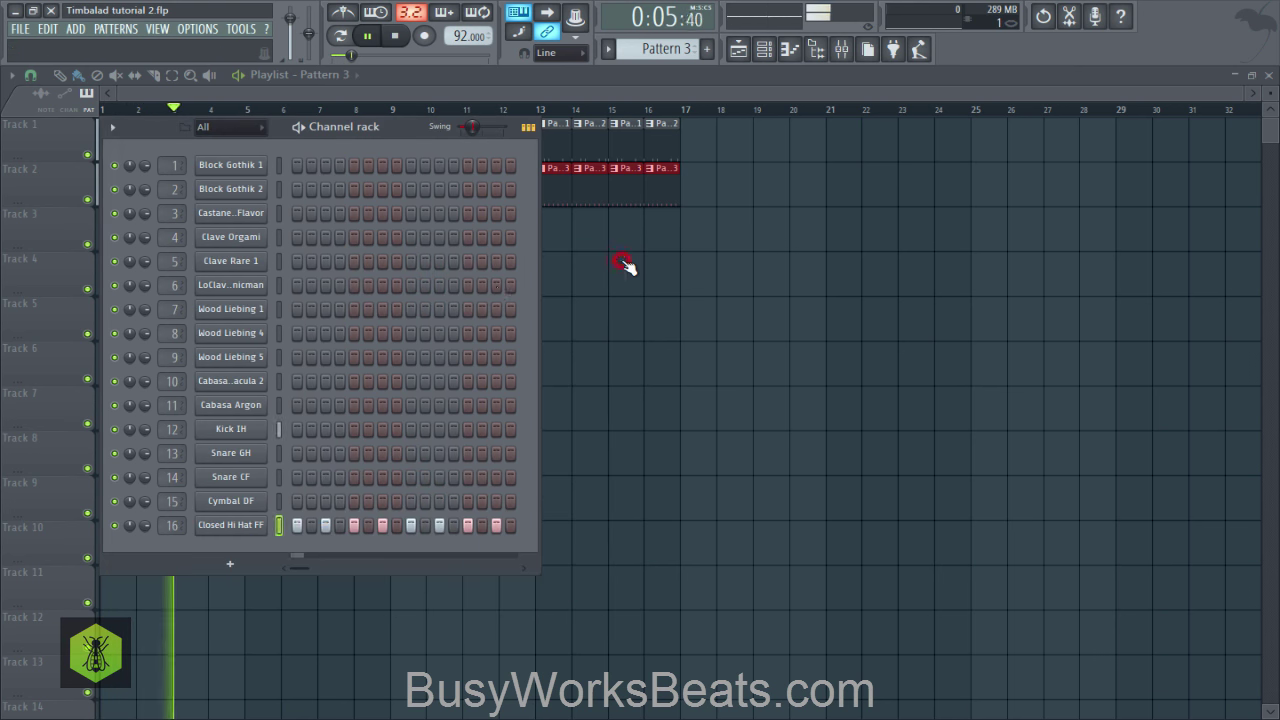
Step: Switch to the empty Pattern 4 and add a Cymbal DF hit on step 1
key("F6")
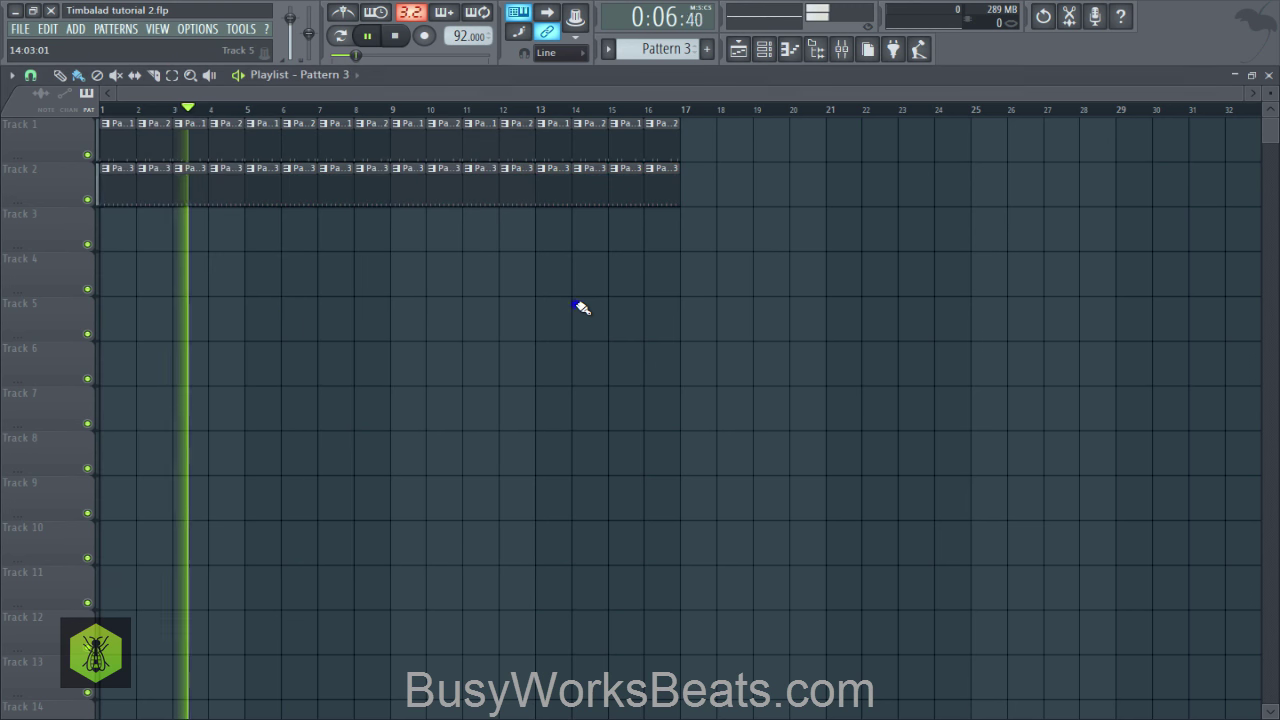
left_click(762, 50)
left_click_drag(674, 52, 674, 48)
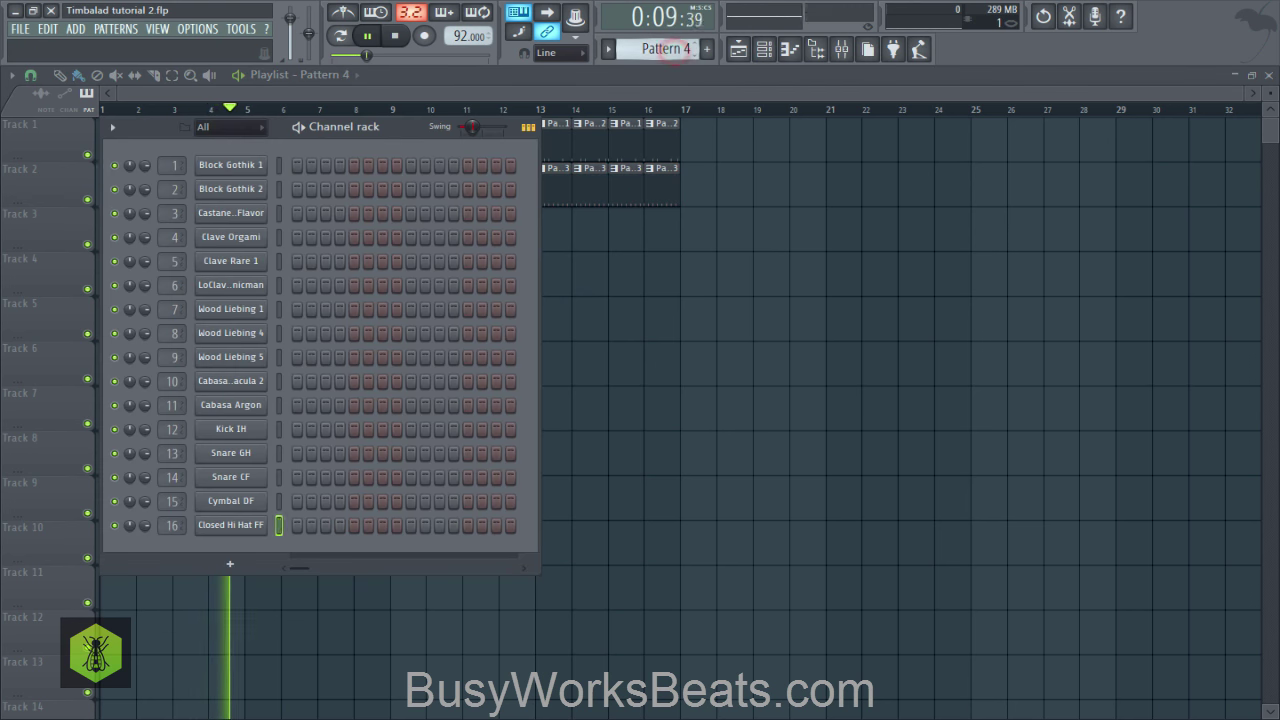
key("space")
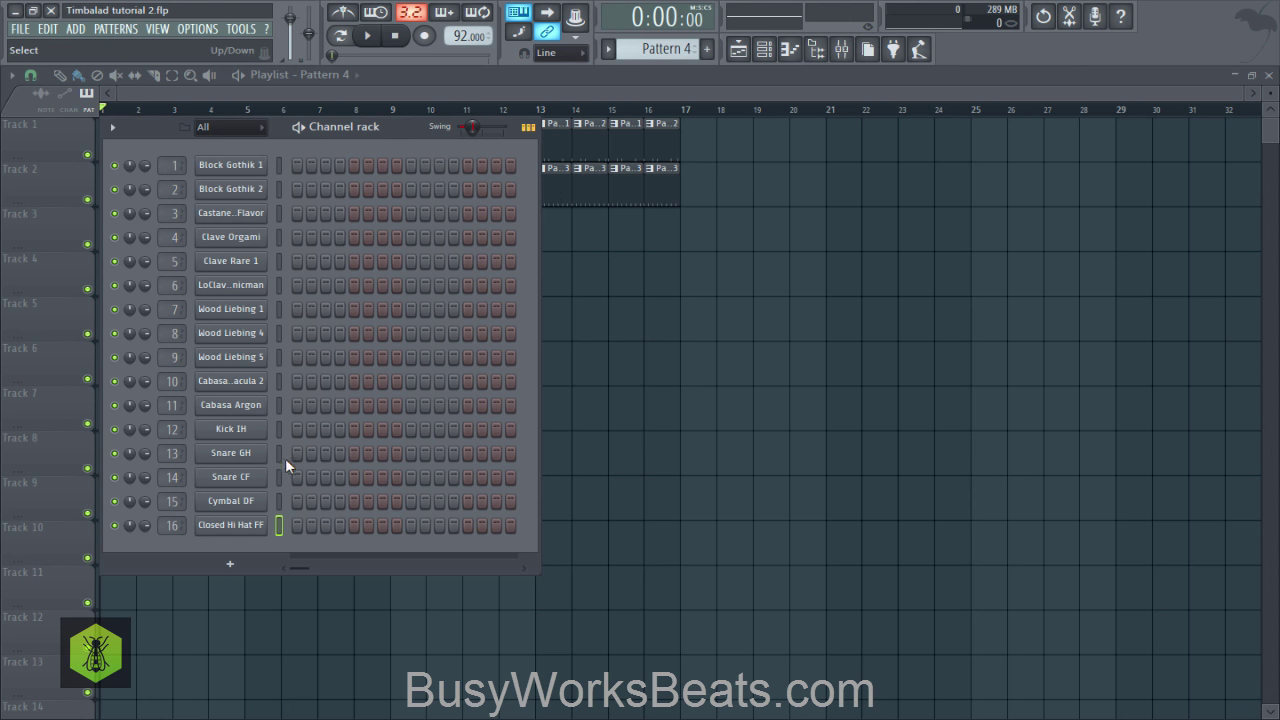
left_click(281, 500)
Step: Place Pattern 4 clips on Track 3 at bars 1, 5, 9 and 13
right_click(680, 360)
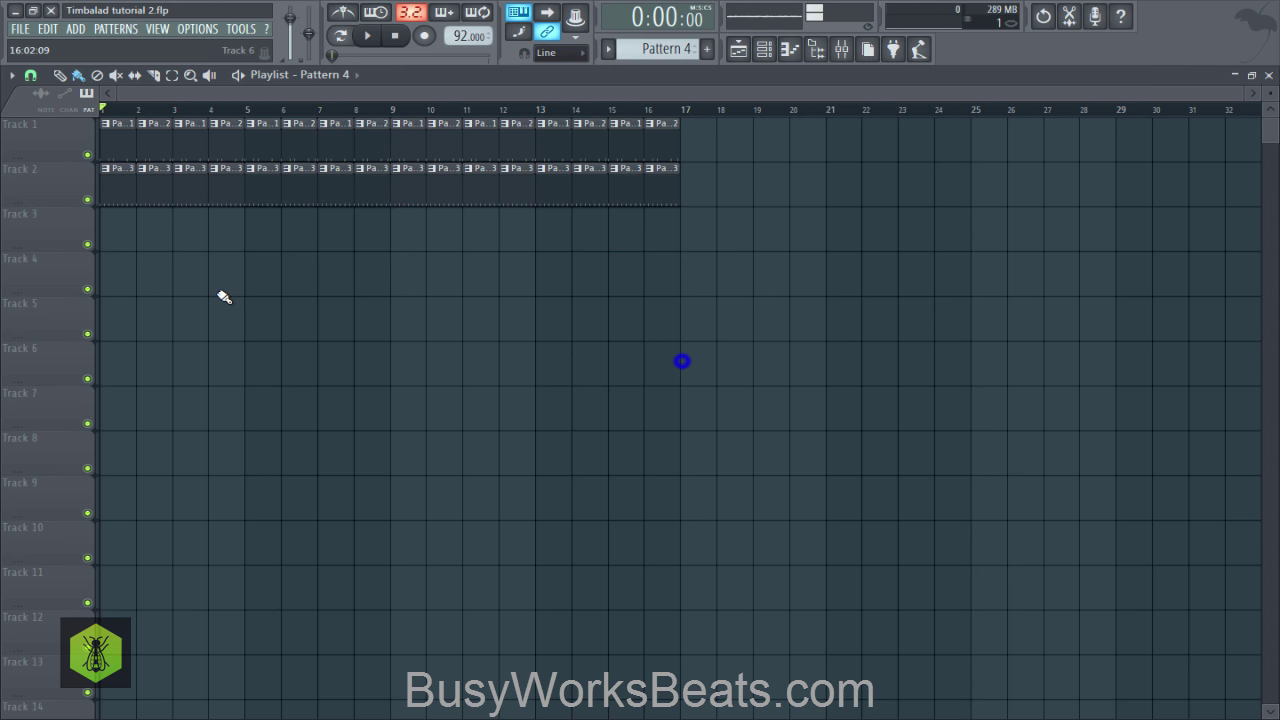
left_click(115, 240)
key("space")
key("space")
left_click(256, 232)
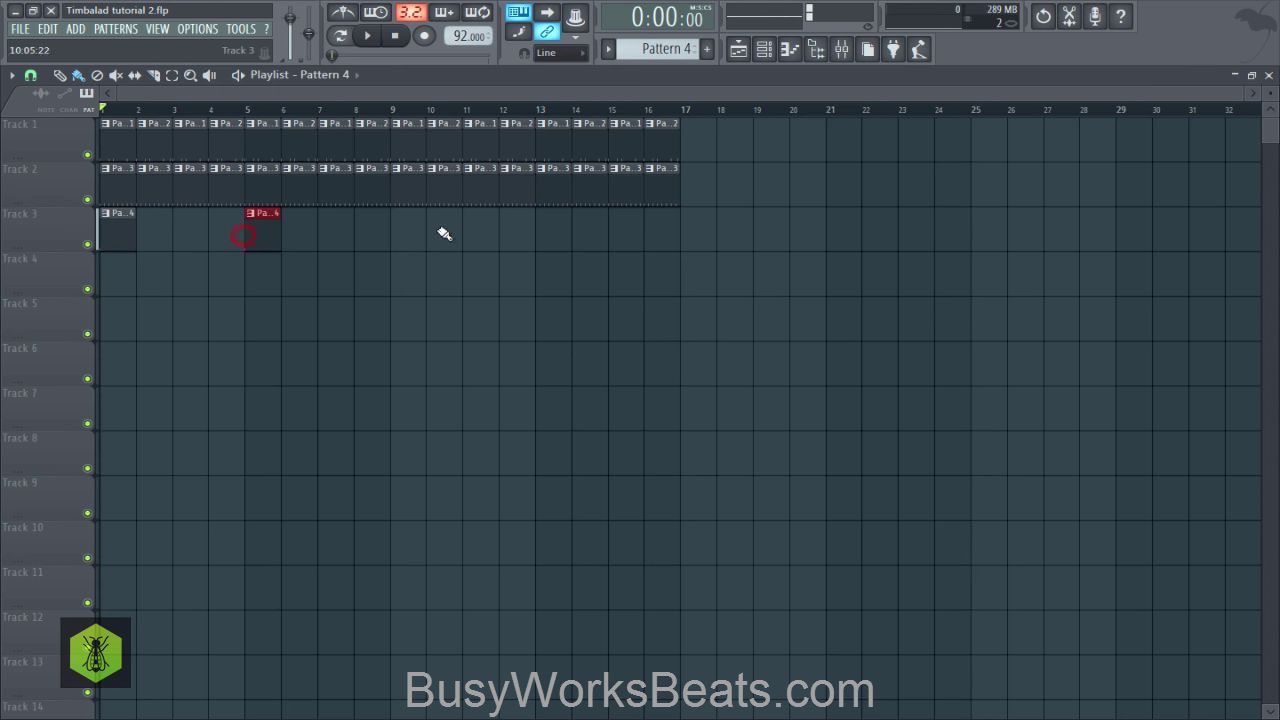
left_click(403, 226)
left_click(552, 226)
Step: Lower the Cymbal DF fader on mixer track 15 while the arrangement plays
left_click(763, 48)
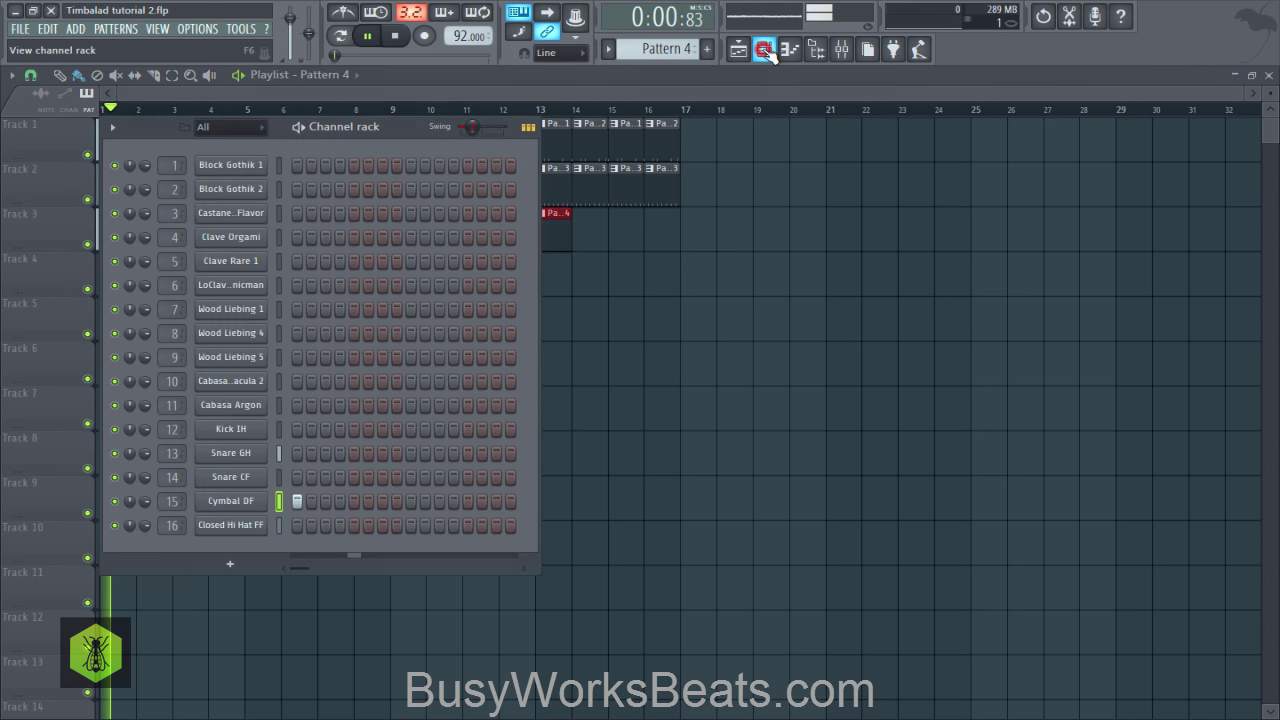
left_click(867, 50)
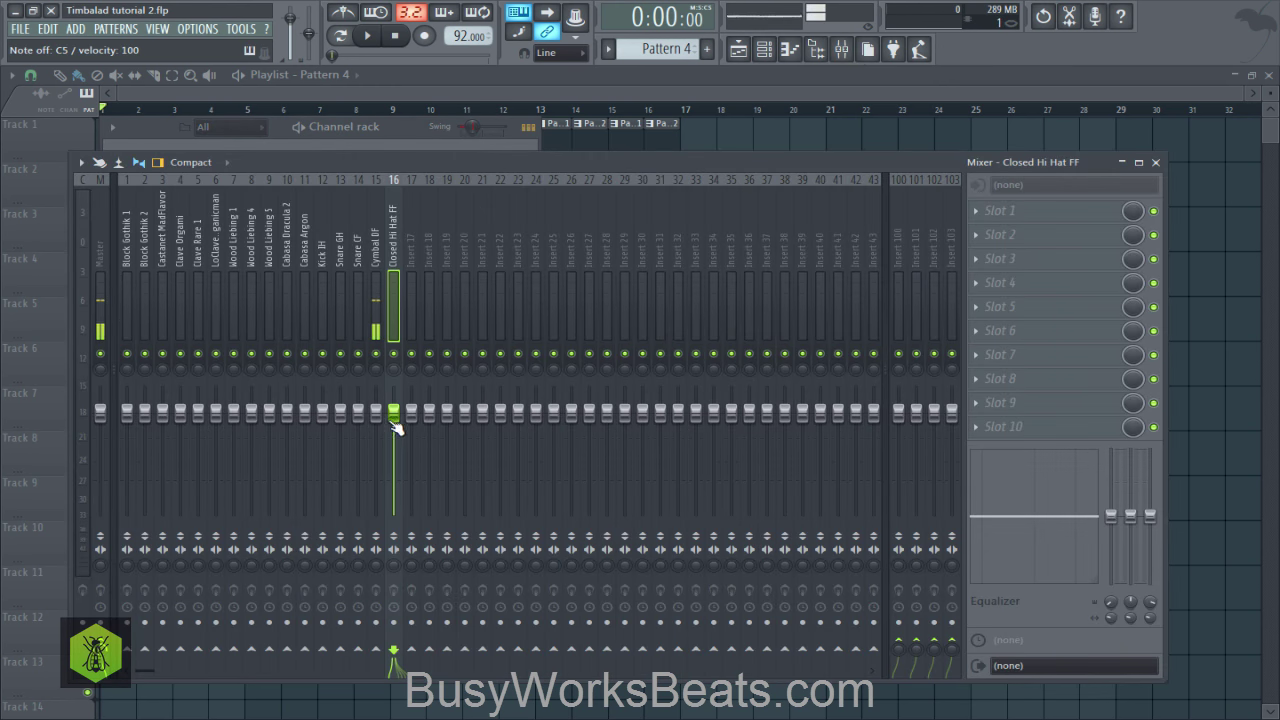
key("space")
left_click_drag(381, 408, 381, 452)
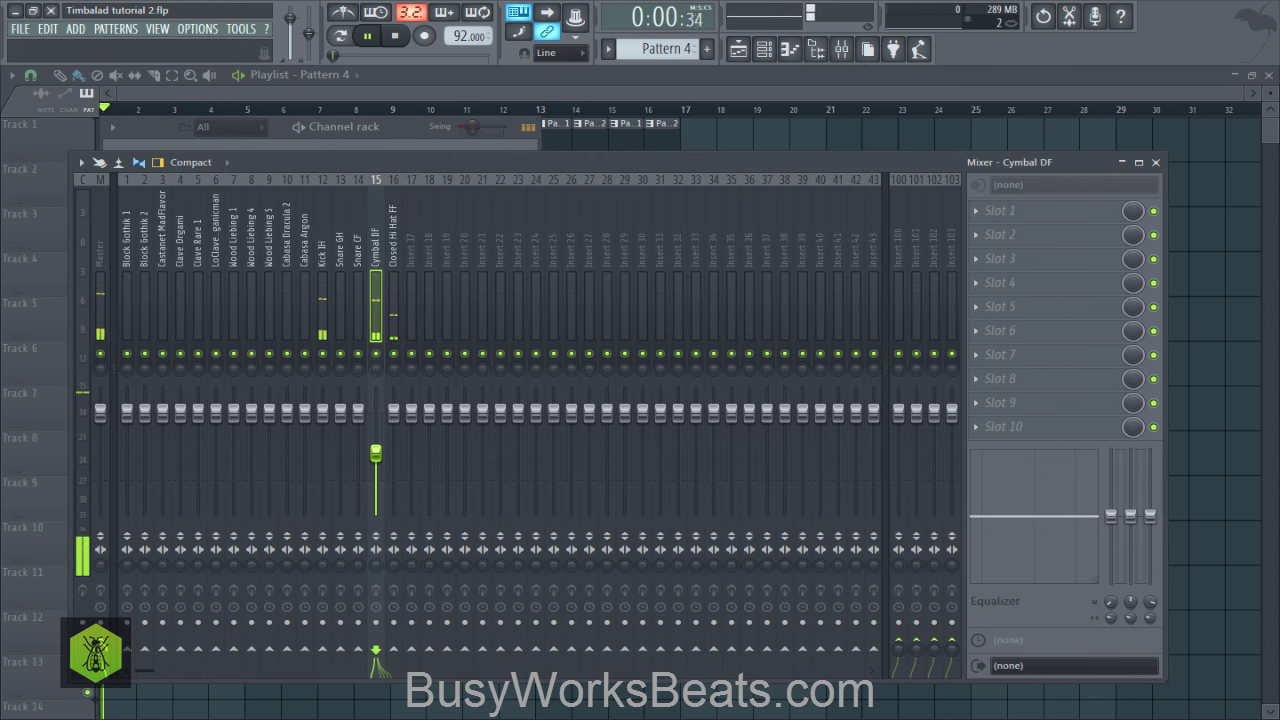
left_click(1155, 162)
Step: Switch the channel rack to the empty Pattern 5
left_click(764, 50)
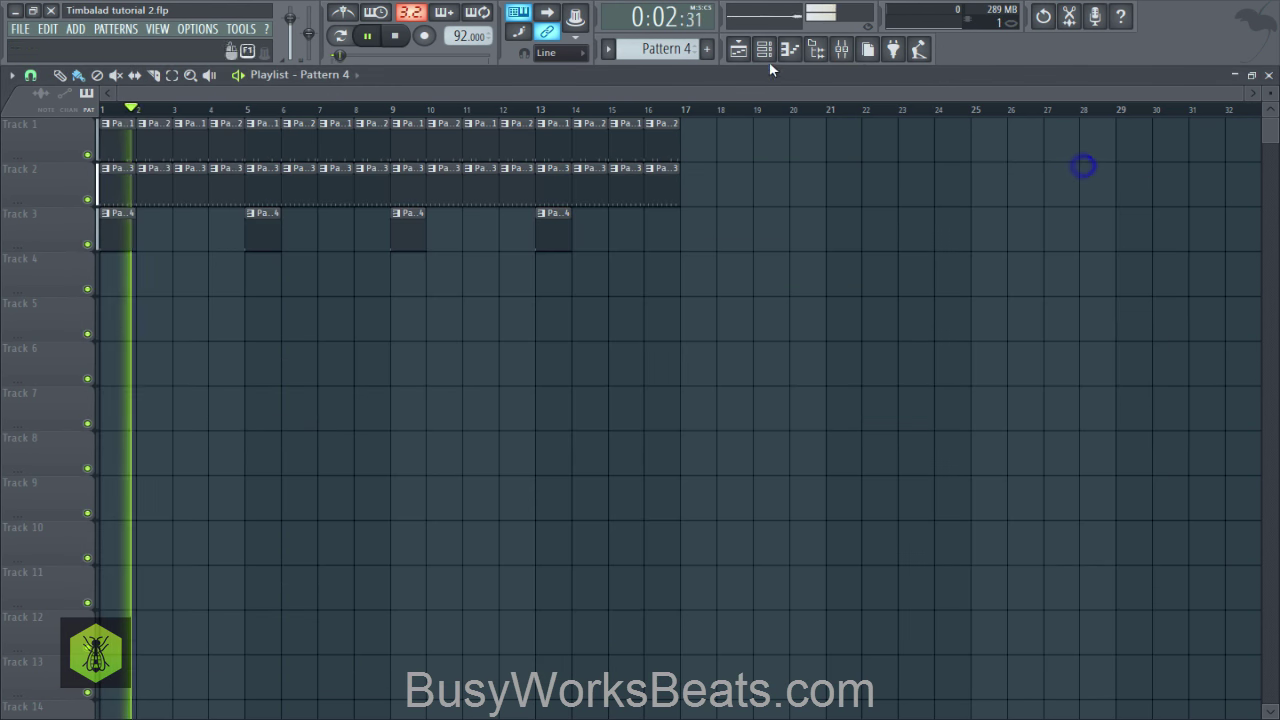
left_click(764, 52)
scroll(673, 52, "down", 1)
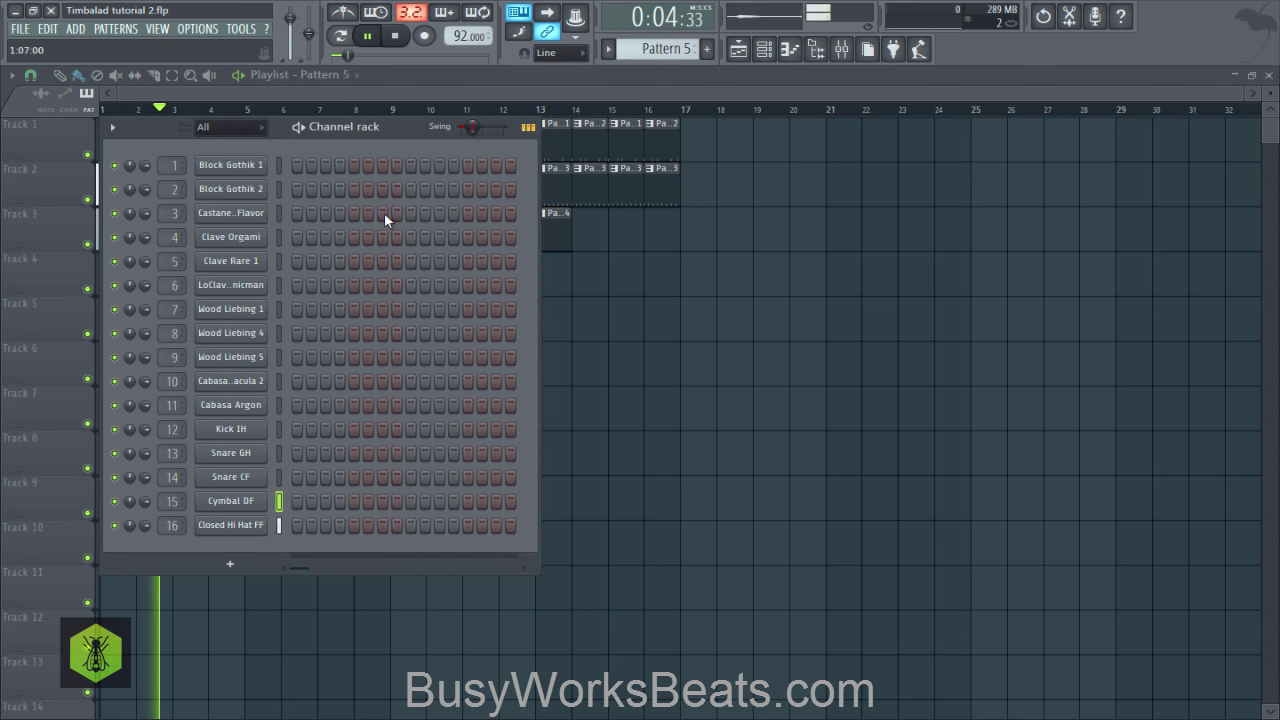
Step: Layer Snare CF with Snare GH on steps 5 and 13 in both Pattern 2 and Pattern 1
left_click(279, 477)
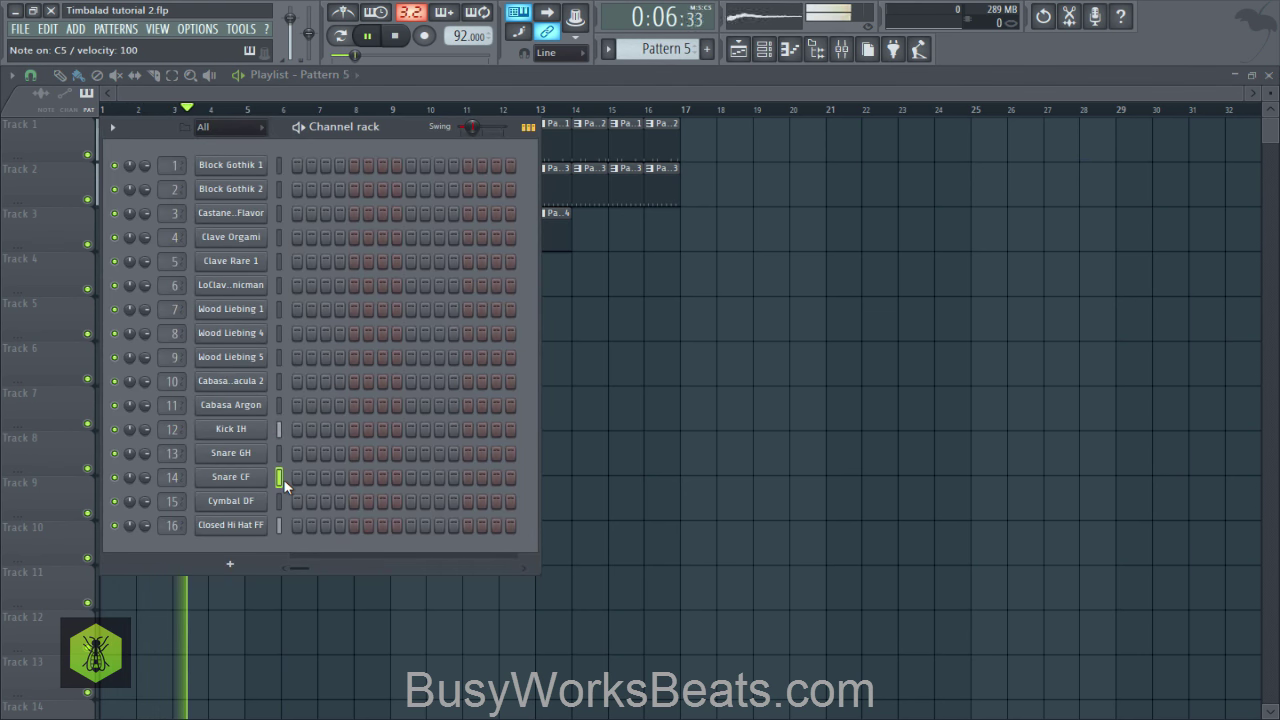
key("space")
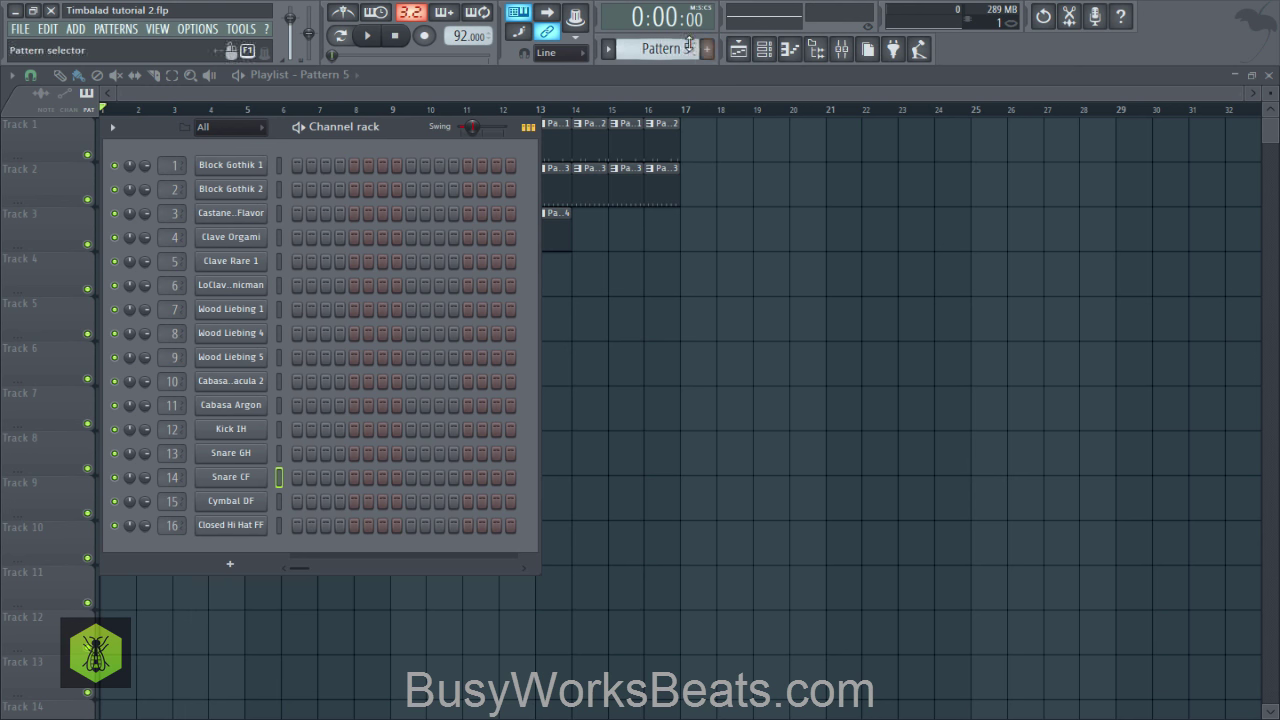
left_click_drag(689, 49, 689, 44)
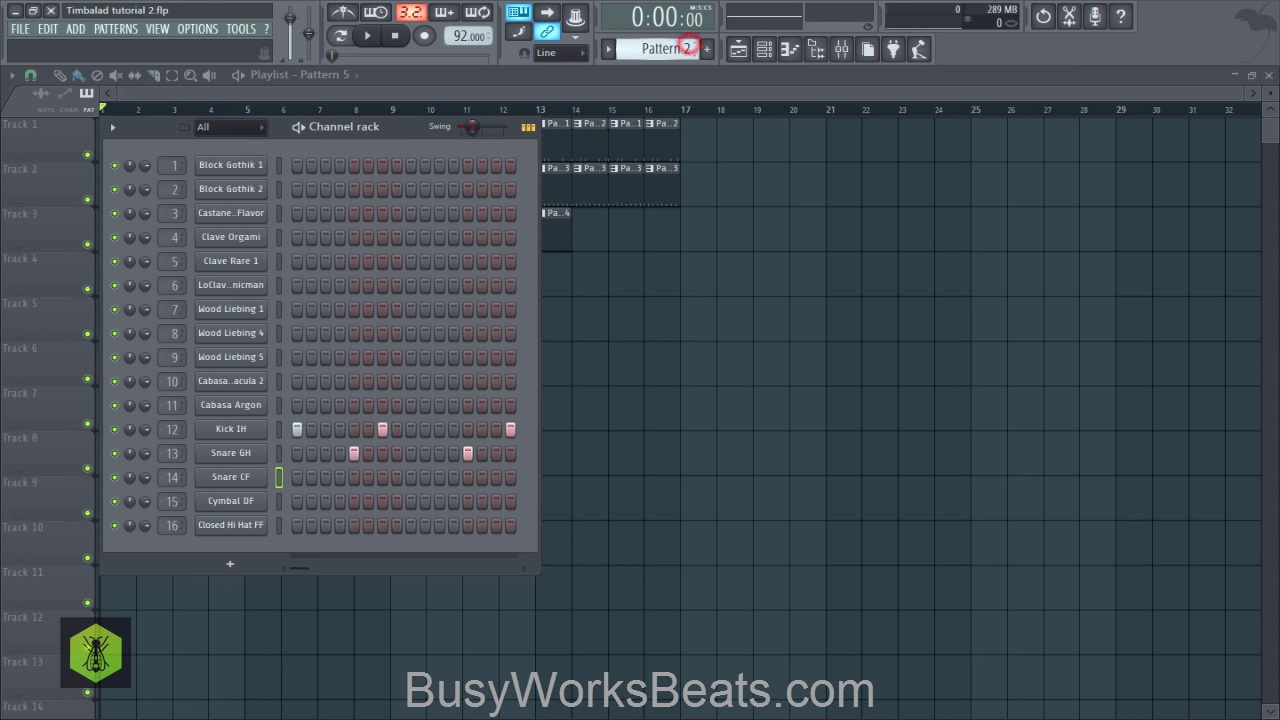
left_click(354, 477)
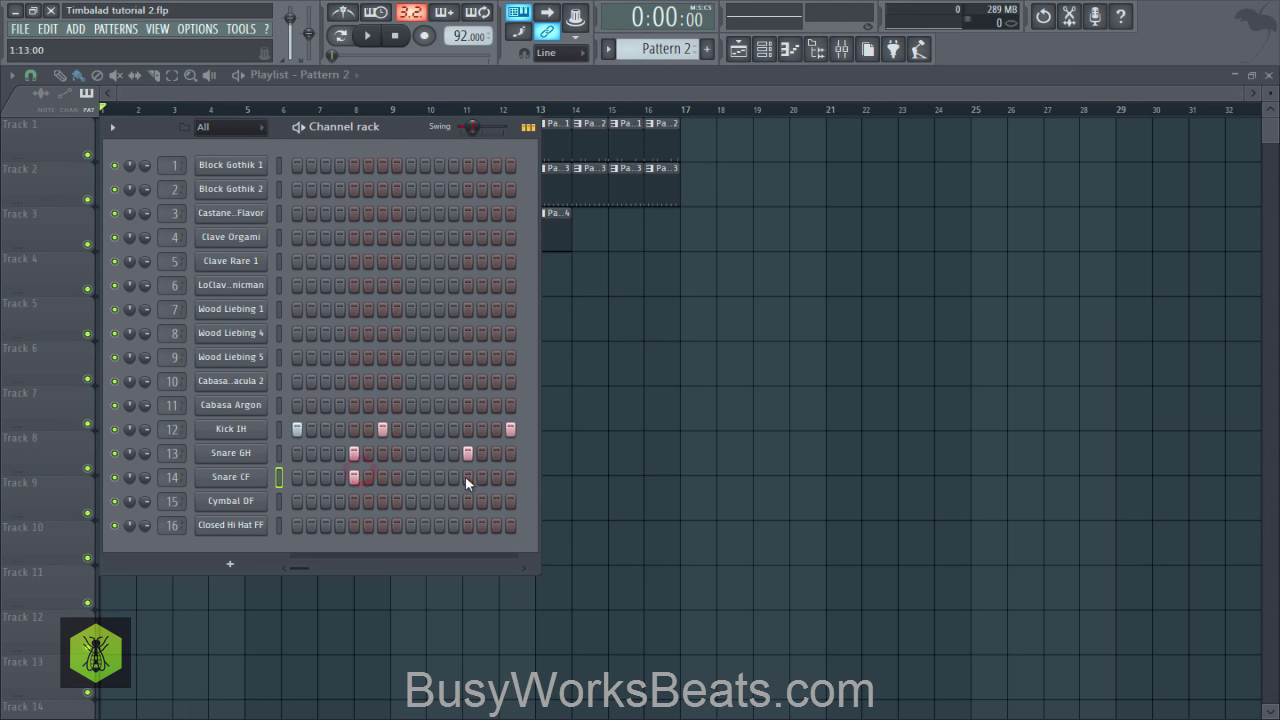
left_click(235, 478)
left_click(563, 214)
left_click_drag(663, 49, 660, 54)
left_click(463, 477)
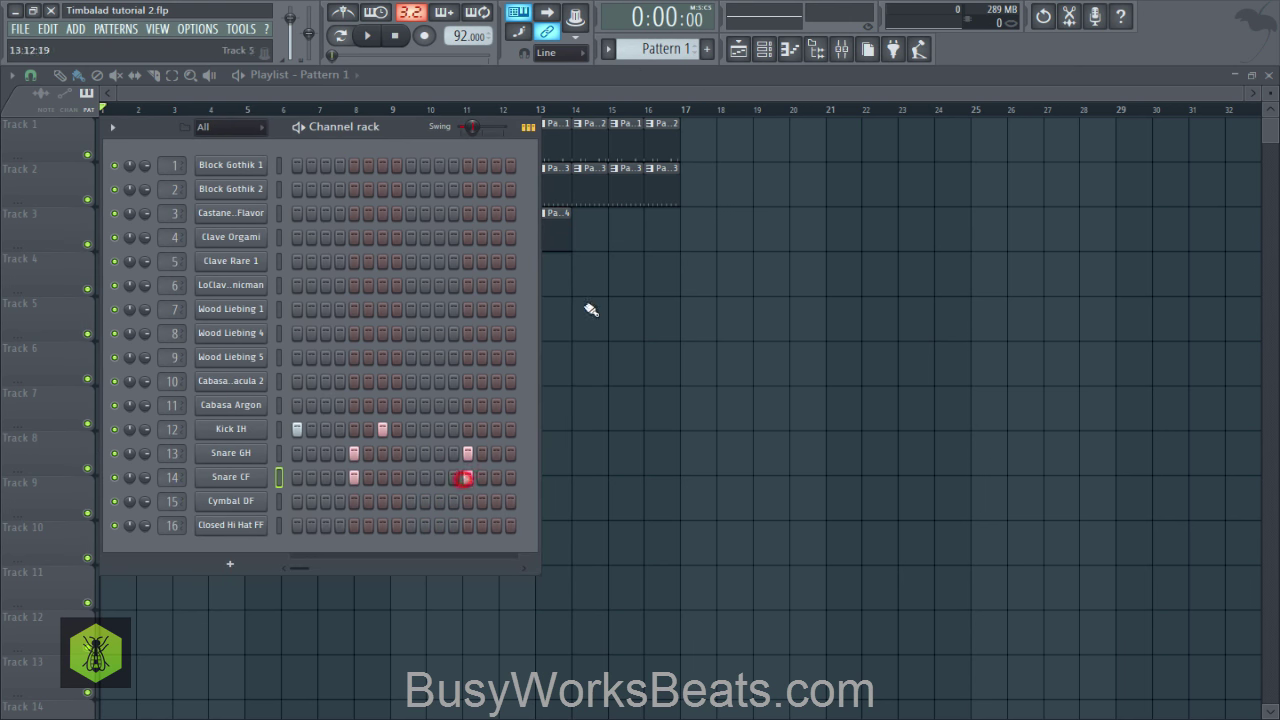
Step: Lower the Snare CF fader on mixer track 14 and play the arrangement to check the balance
left_click(842, 49)
left_click_drag(358, 412, 362, 465)
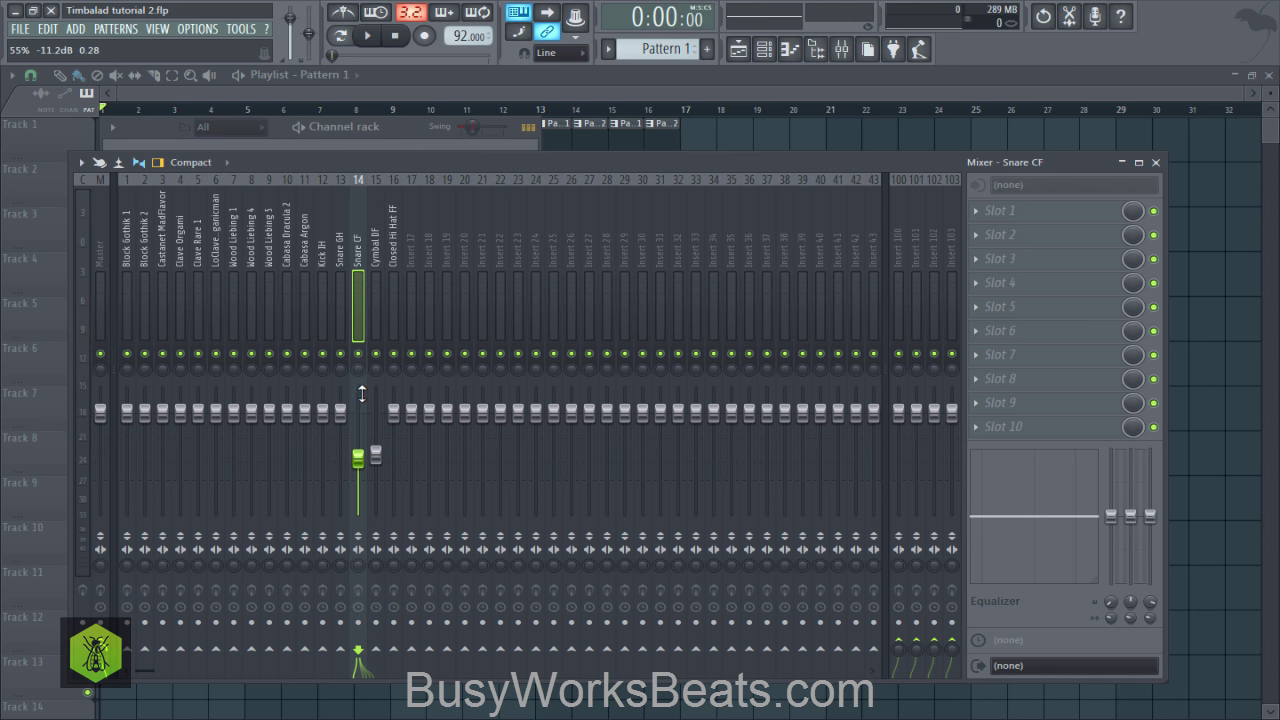
key("z")
left_click_drag(361, 459, 361, 451)
key("z")
key("space")
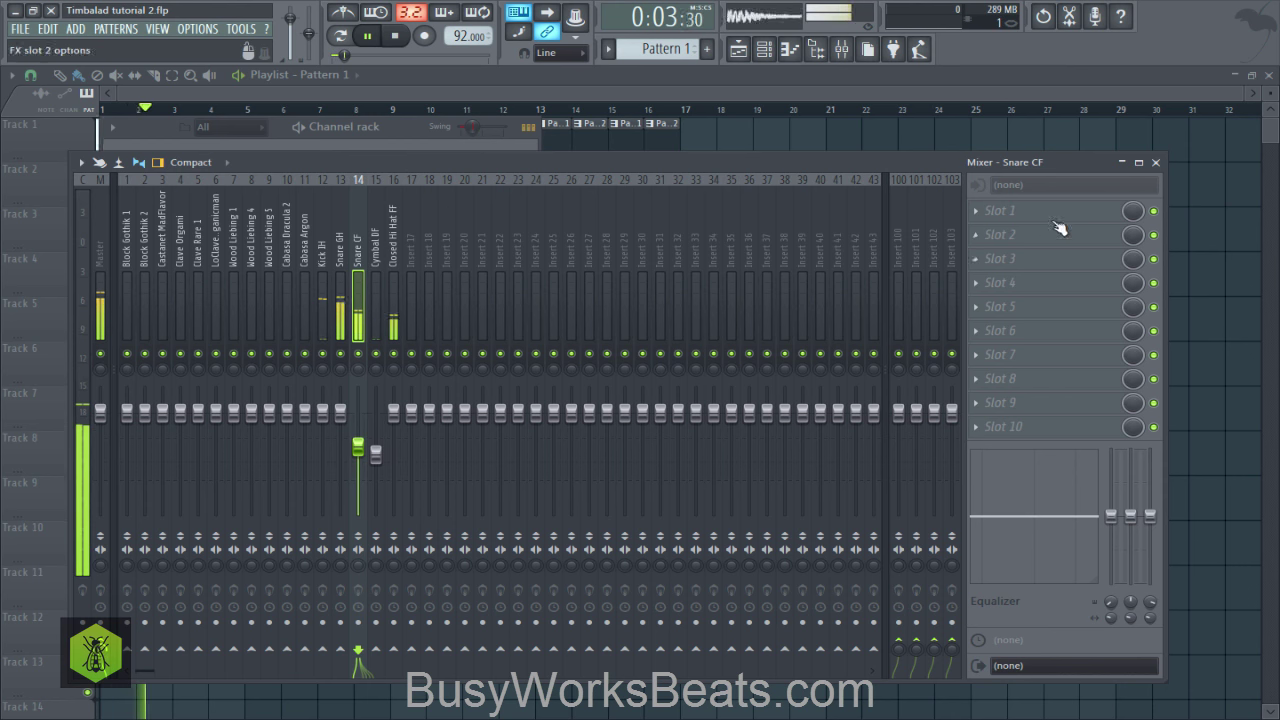
left_click(1156, 162)
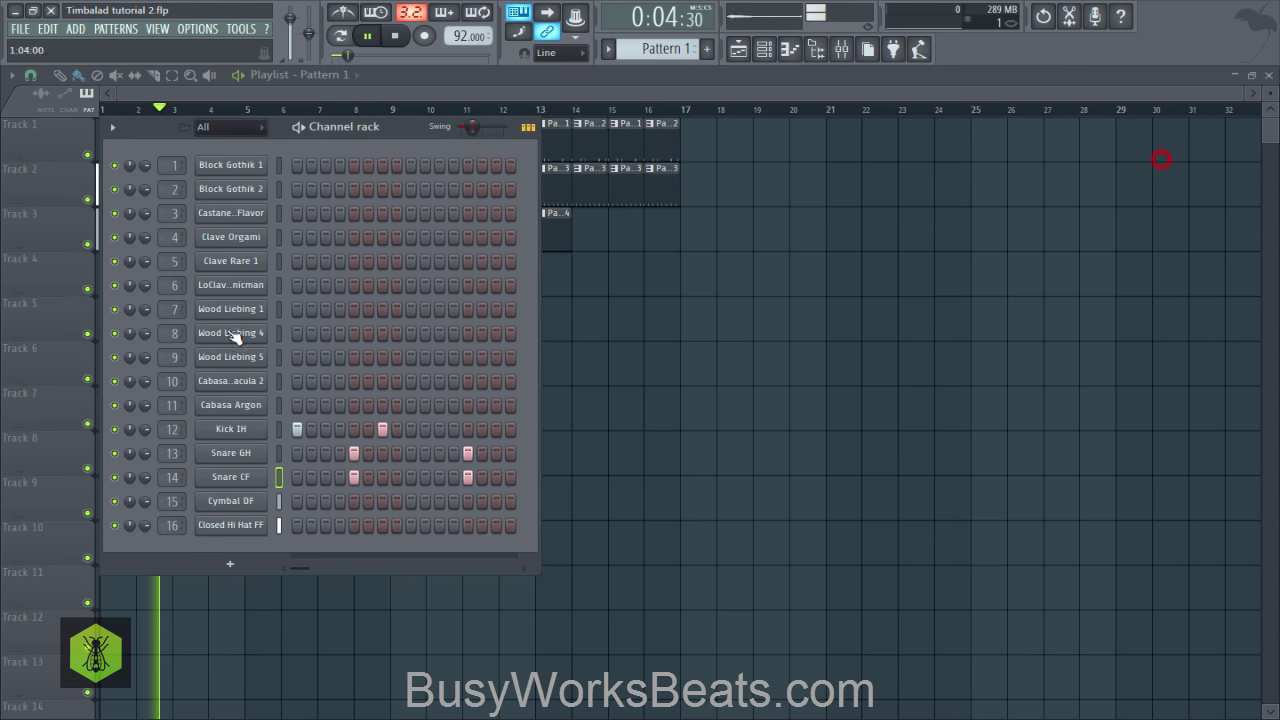
Step: Add a slight time shift to the Snare CF channel in its miscellaneous functions and listen during playback
left_click(229, 478)
key("space")
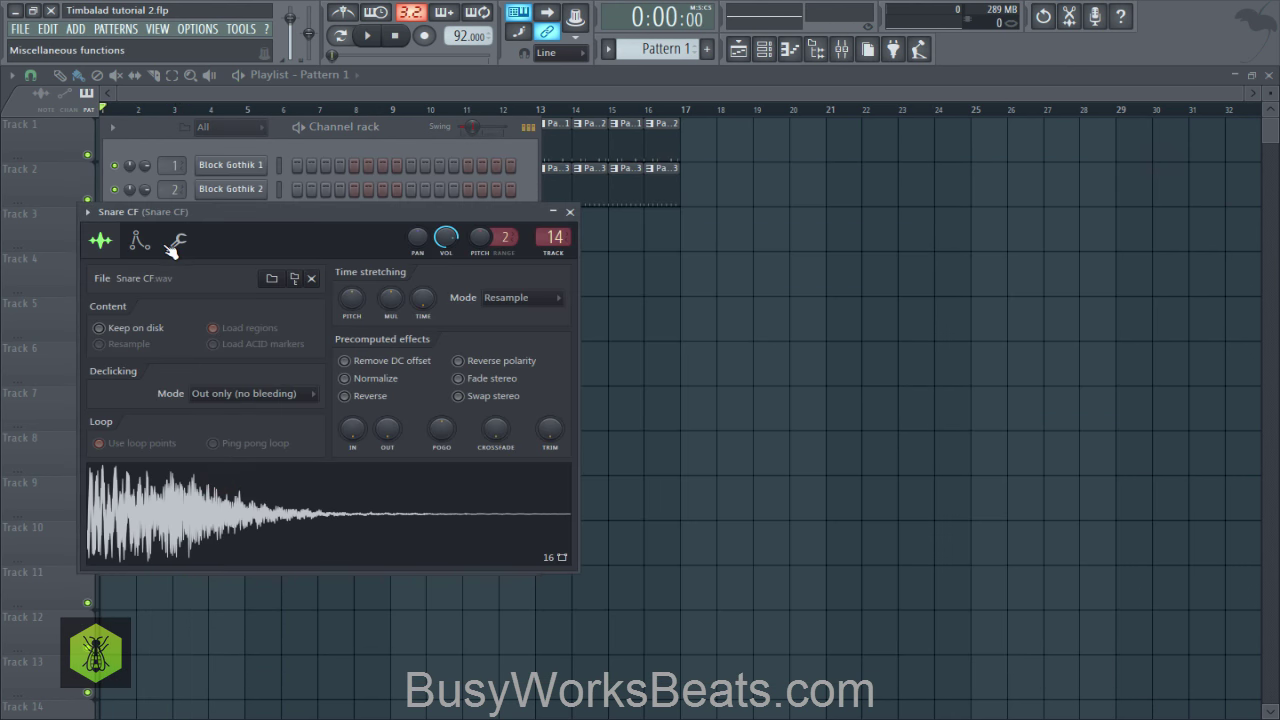
left_click(172, 244)
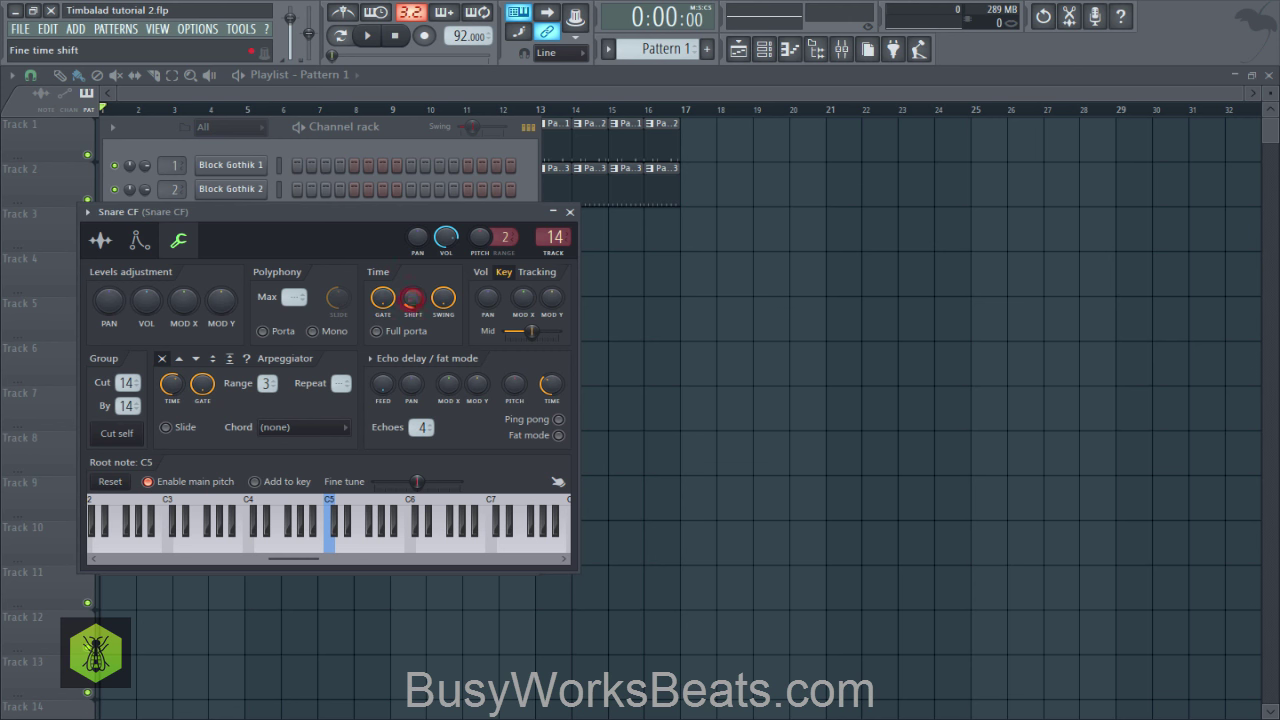
left_click(412, 299)
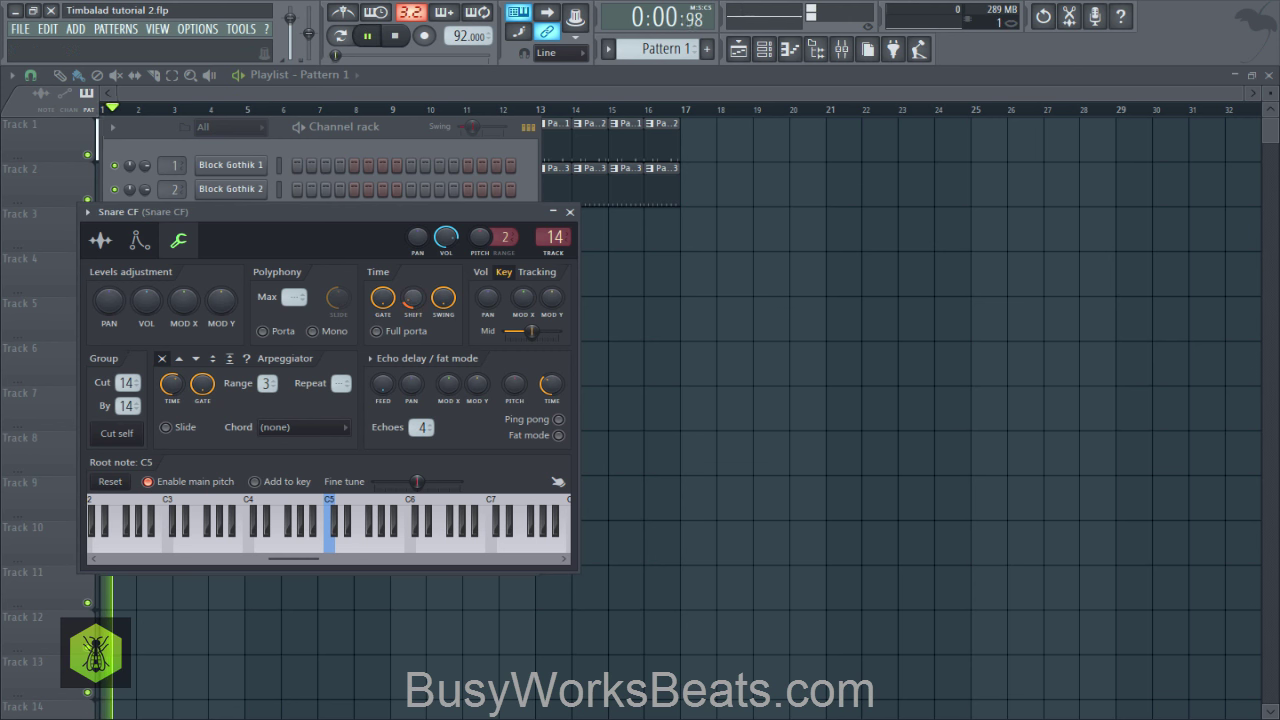
left_click(409, 293)
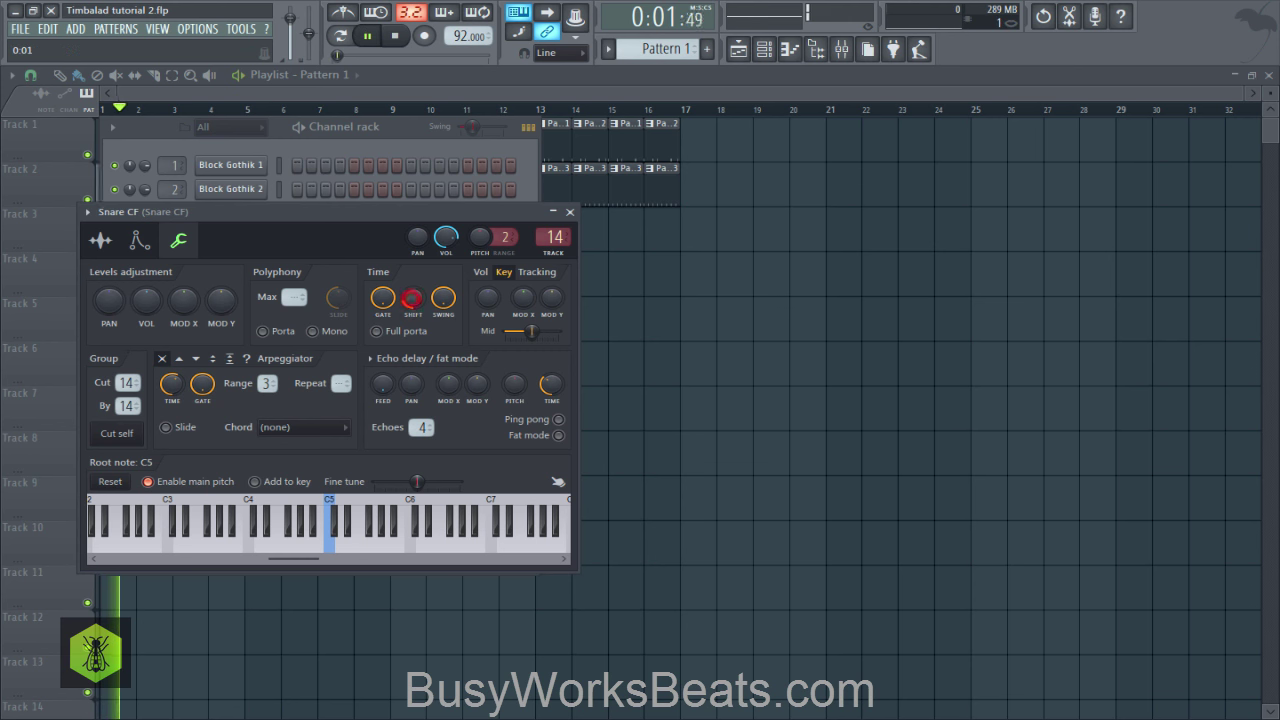
left_click(571, 213)
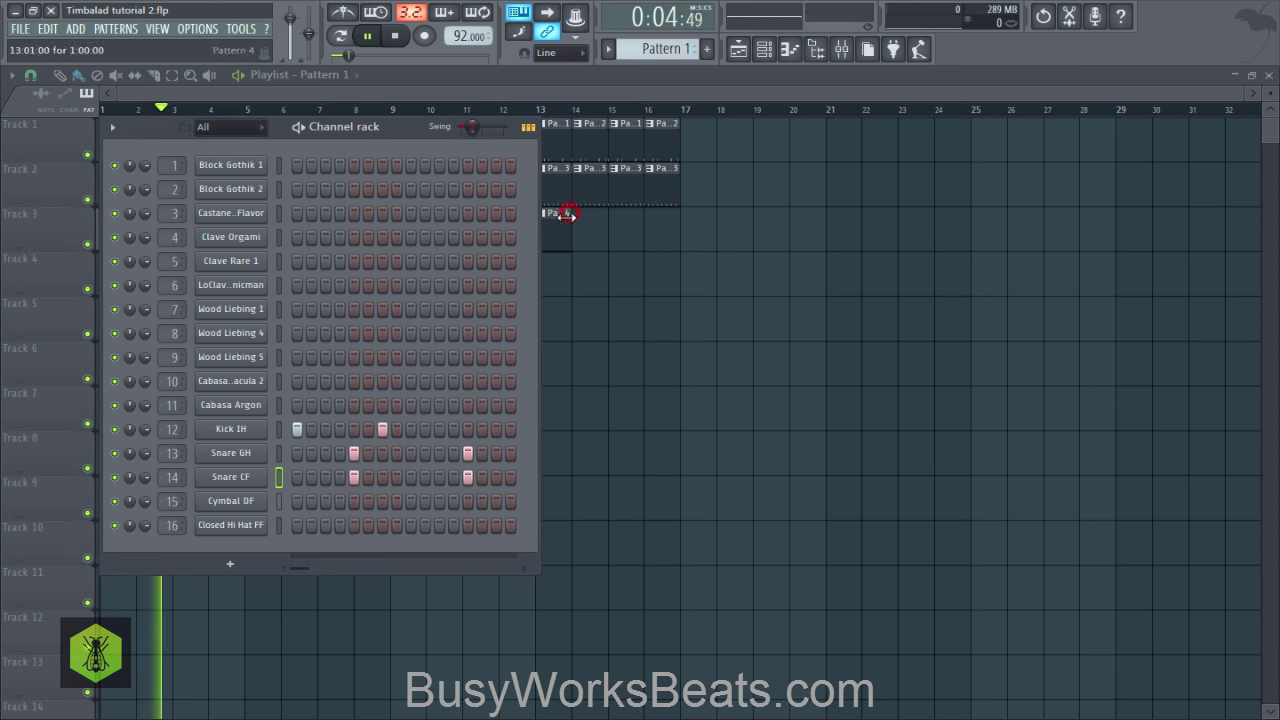
Step: Switch the channel rack back to the empty Pattern 5, stop playback and save the project
right_click(637, 367)
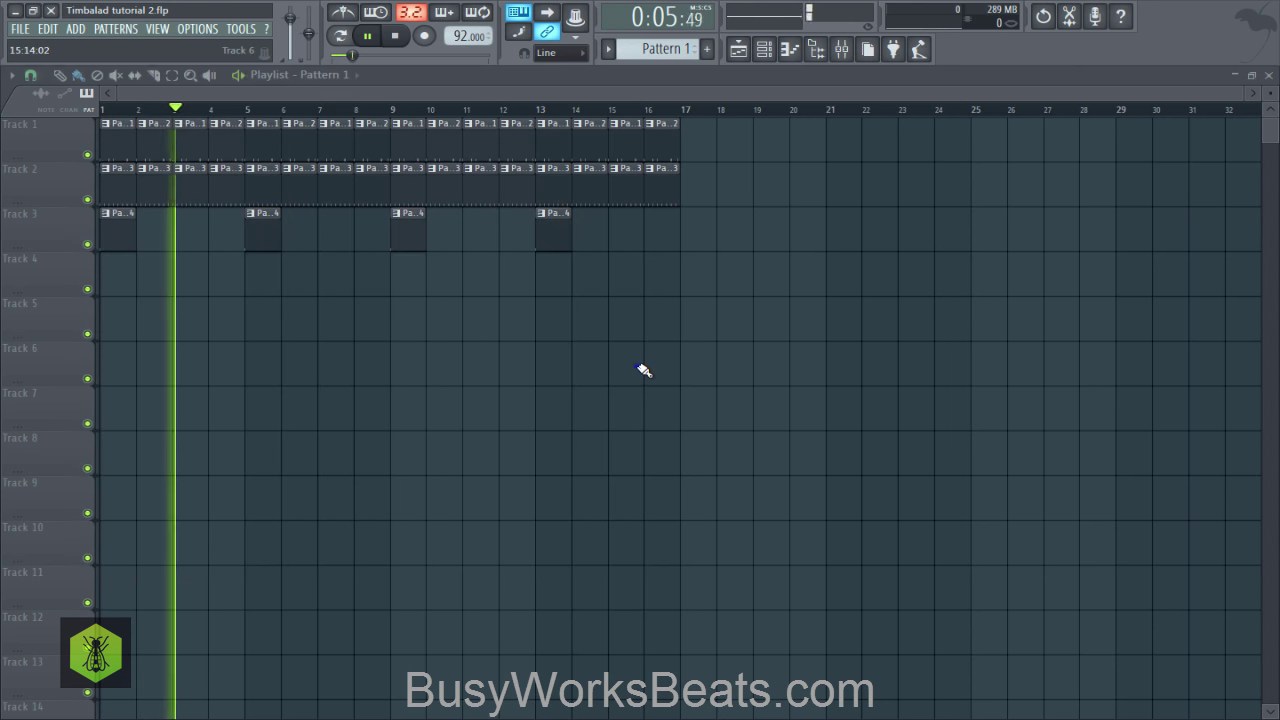
left_click(763, 49)
scroll(668, 50, "down", 1)
scroll(668, 52, "down", 3)
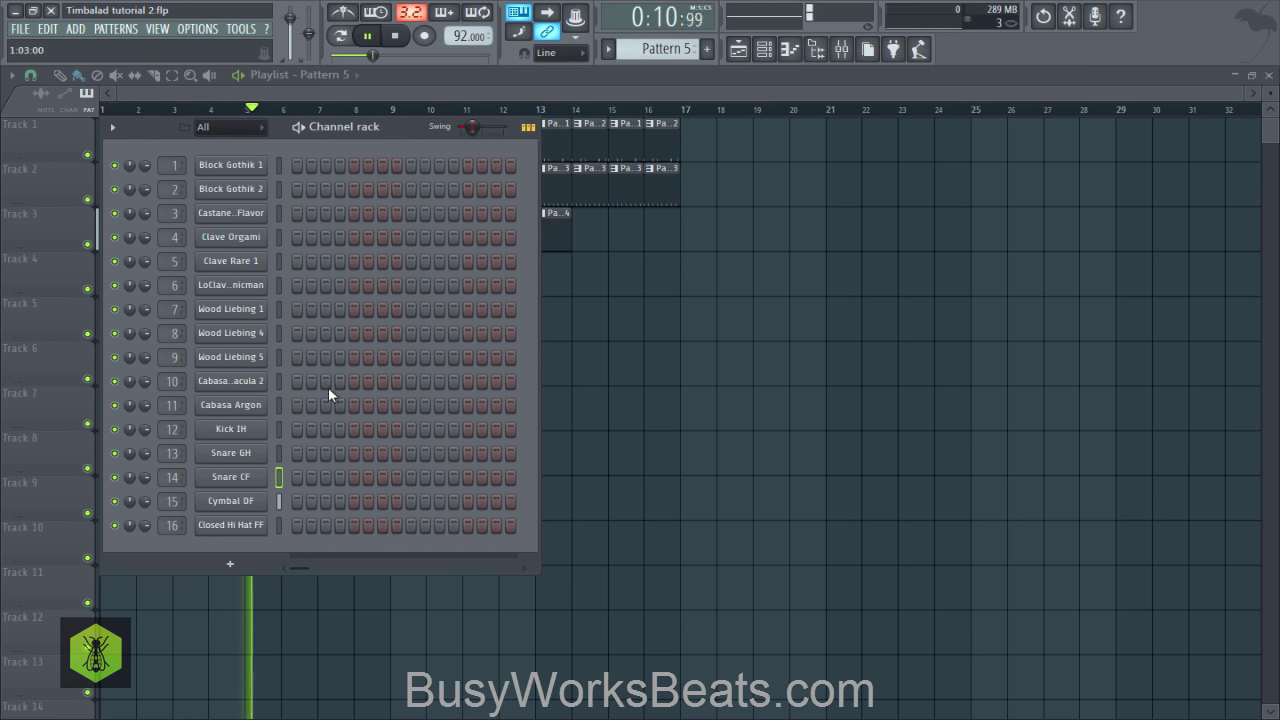
key("space")
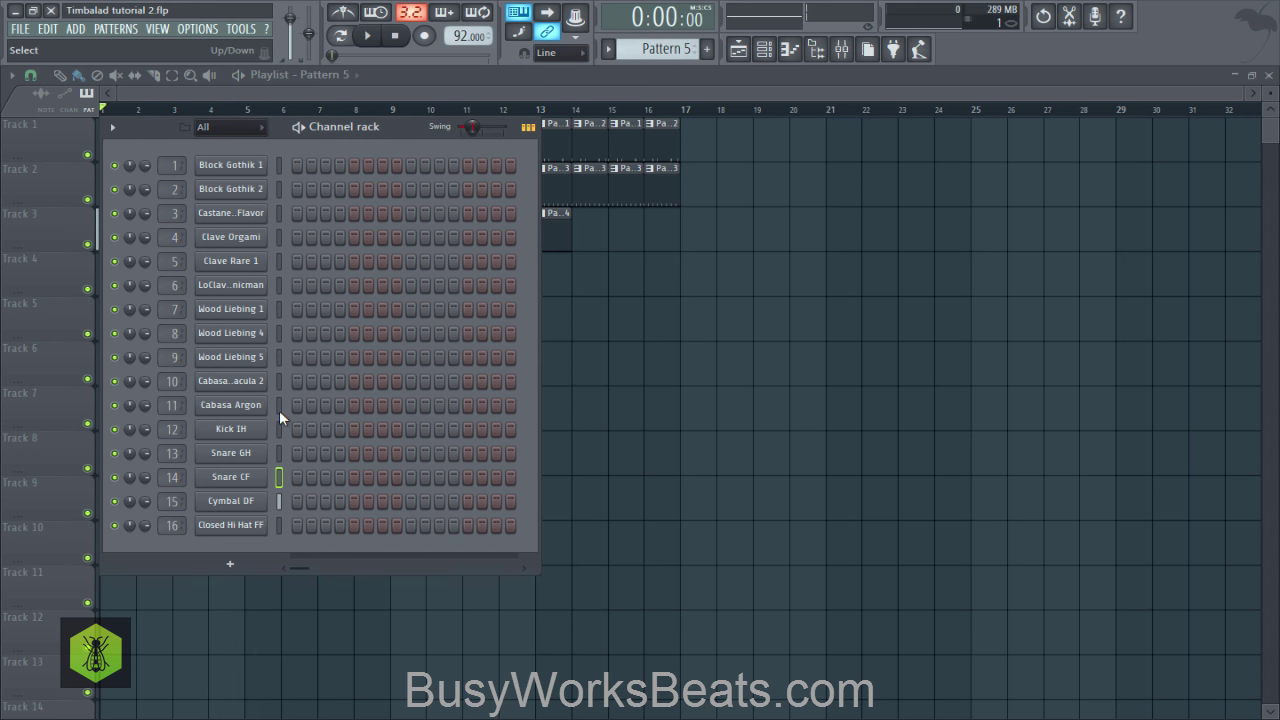
key("ctrl+s")
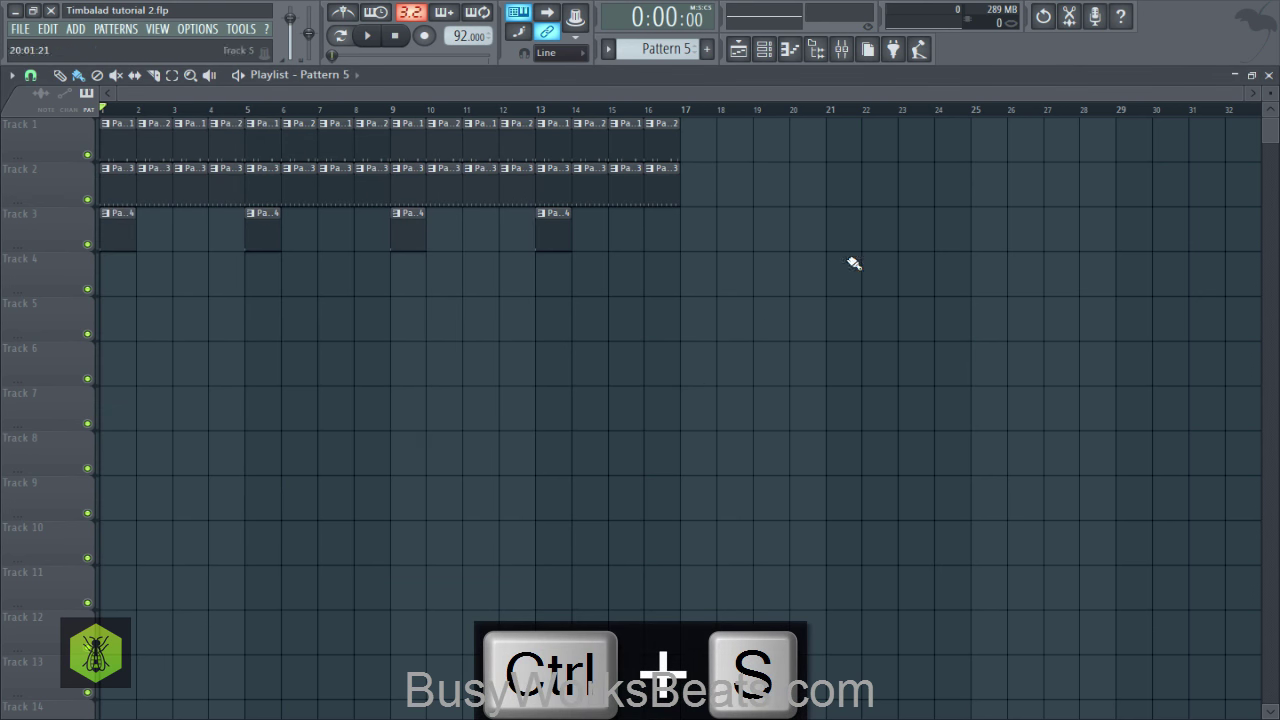
Step: Audition Cabasa Argon in the channel rack and check the audio settings
left_click(763, 49)
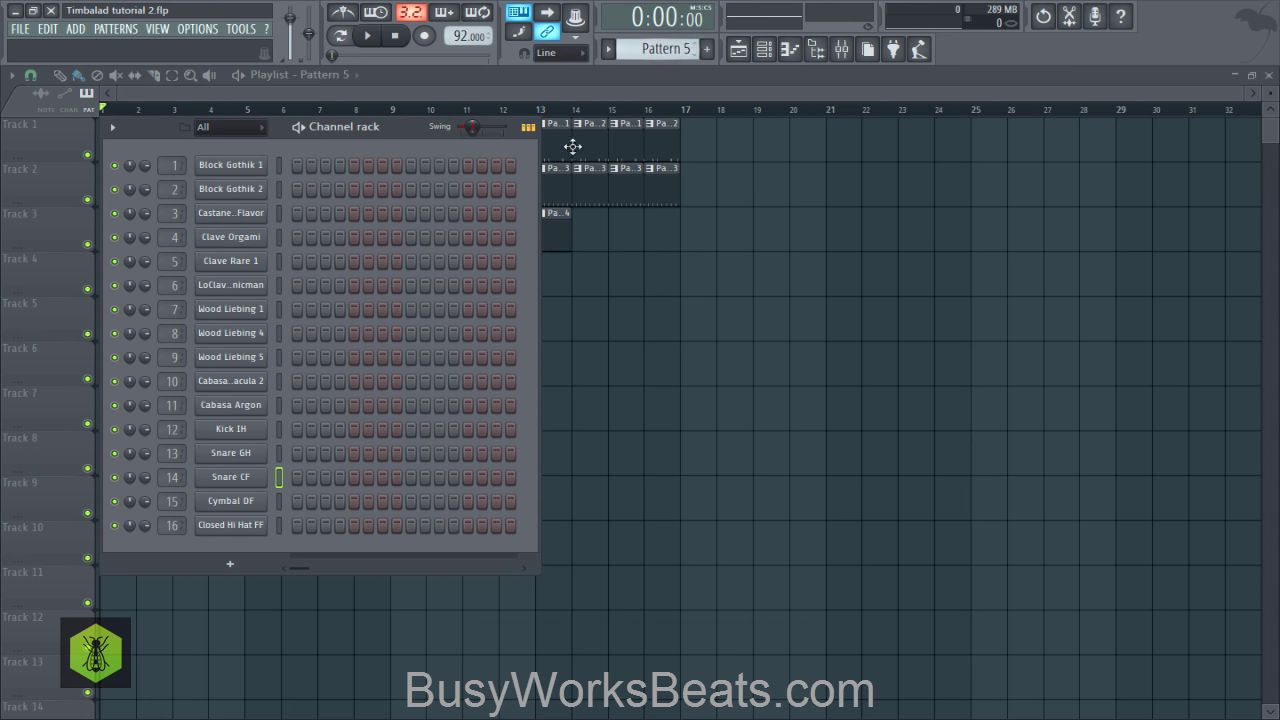
left_click(276, 408)
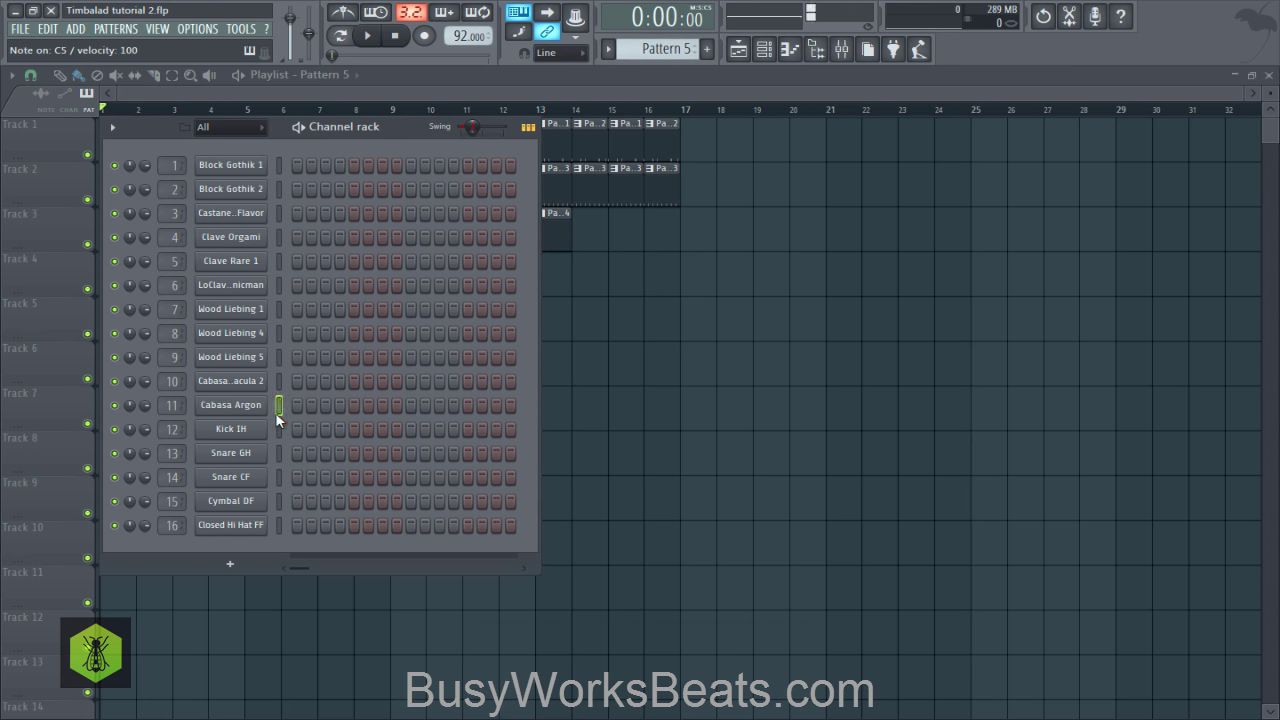
left_click(198, 28)
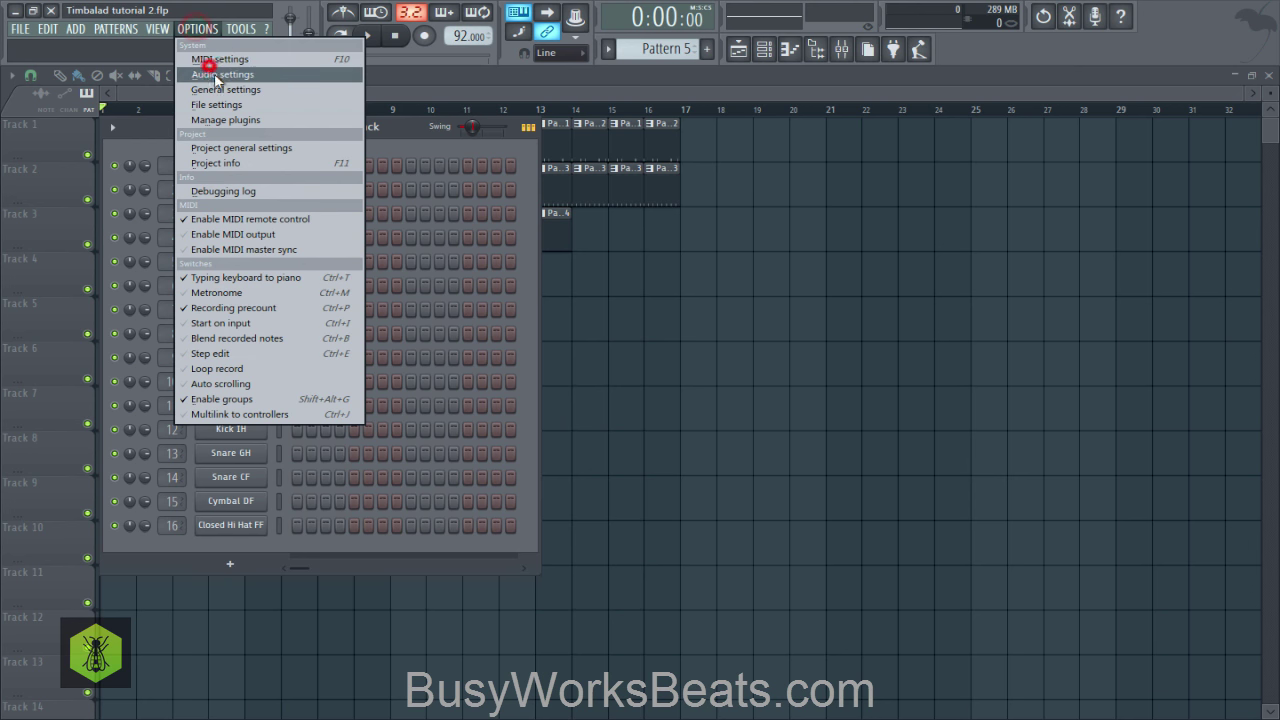
left_click(205, 75)
left_click(922, 118)
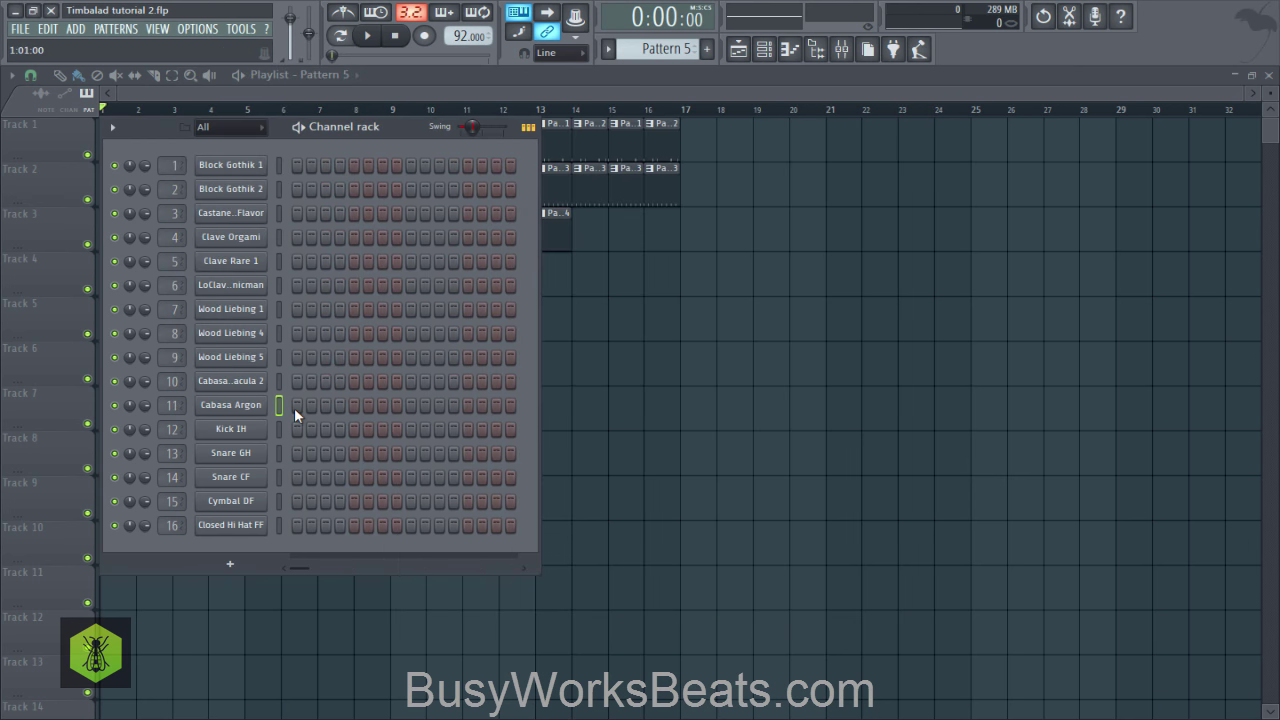
Step: Audition the percussion channels between Block Gothik 1 and Cabasa Argon to choose a sound for Pattern 5
left_click(279, 357)
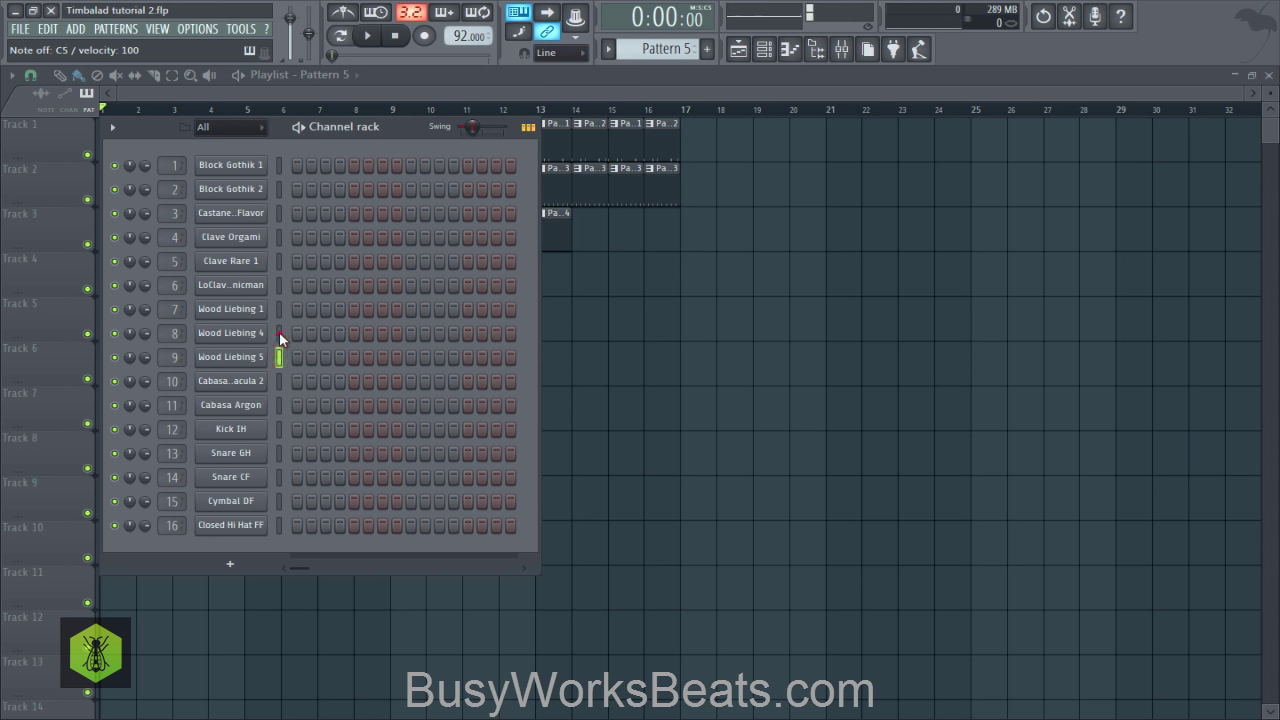
left_click(279, 333)
left_click(279, 309)
left_click(279, 285)
left_click(283, 243)
left_click(278, 166)
left_click(274, 166)
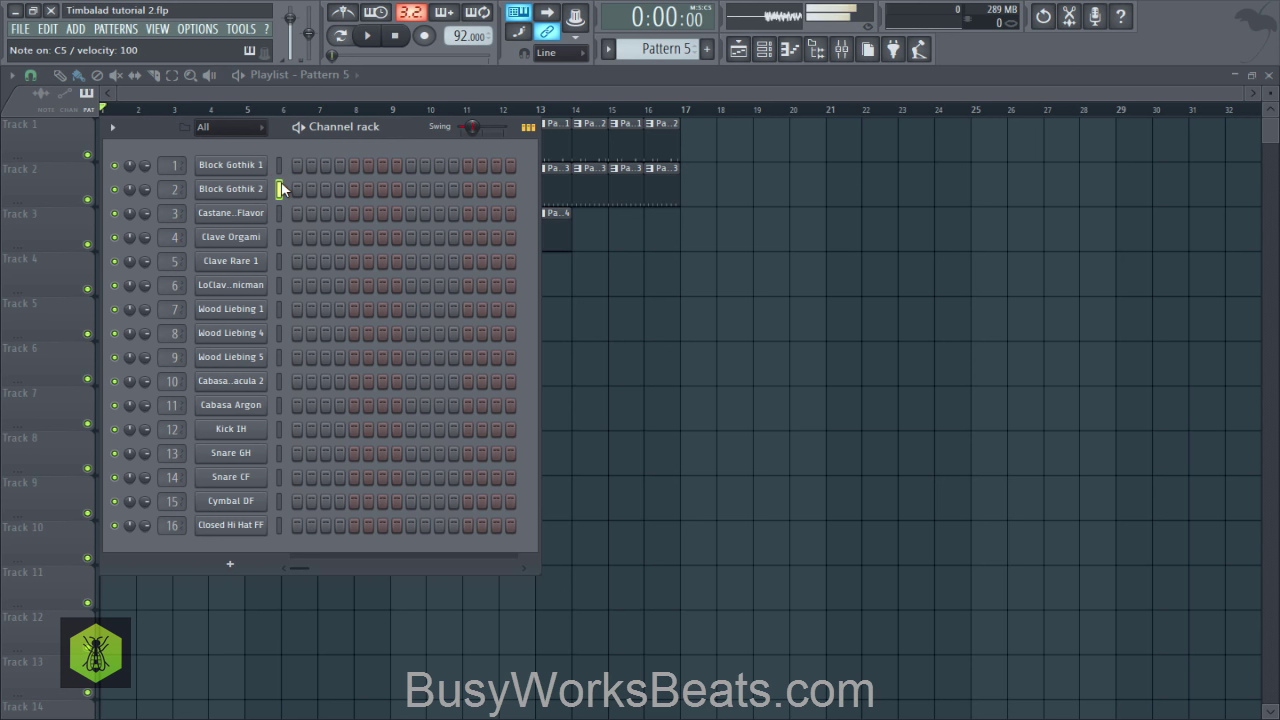
left_click(278, 168)
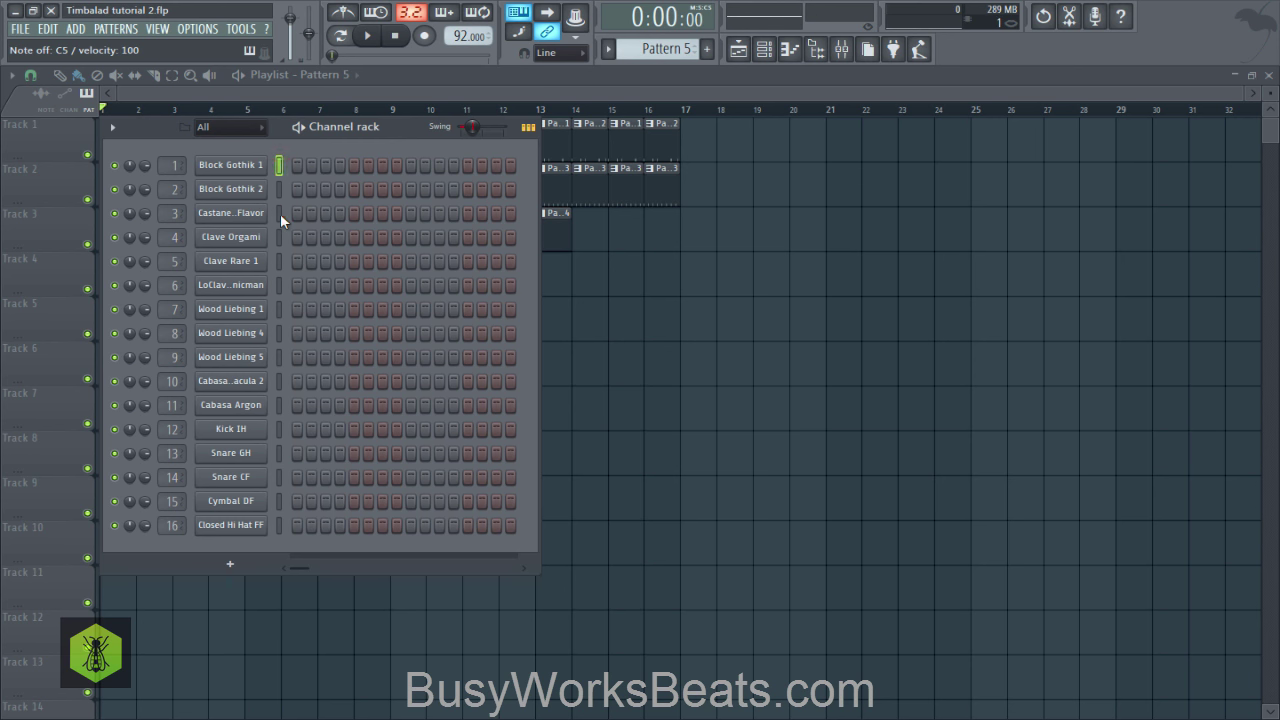
left_click(280, 213)
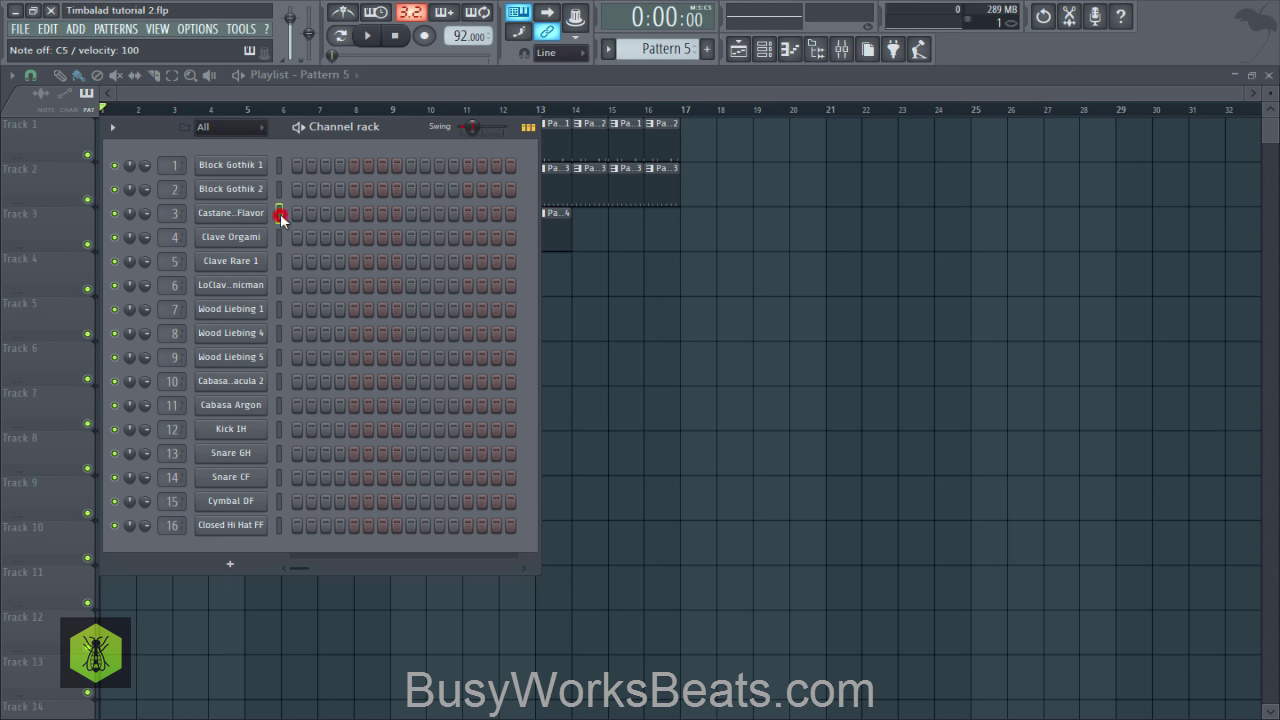
left_click(279, 308)
left_click(280, 330)
left_click(280, 357)
left_click(279, 381)
left_click(279, 405)
Step: Compare Castanet MadFlavor with Clave Orgami and leave Castanet MadFlavor as the selected channel
left_click(264, 168)
left_click(278, 212)
key("space")
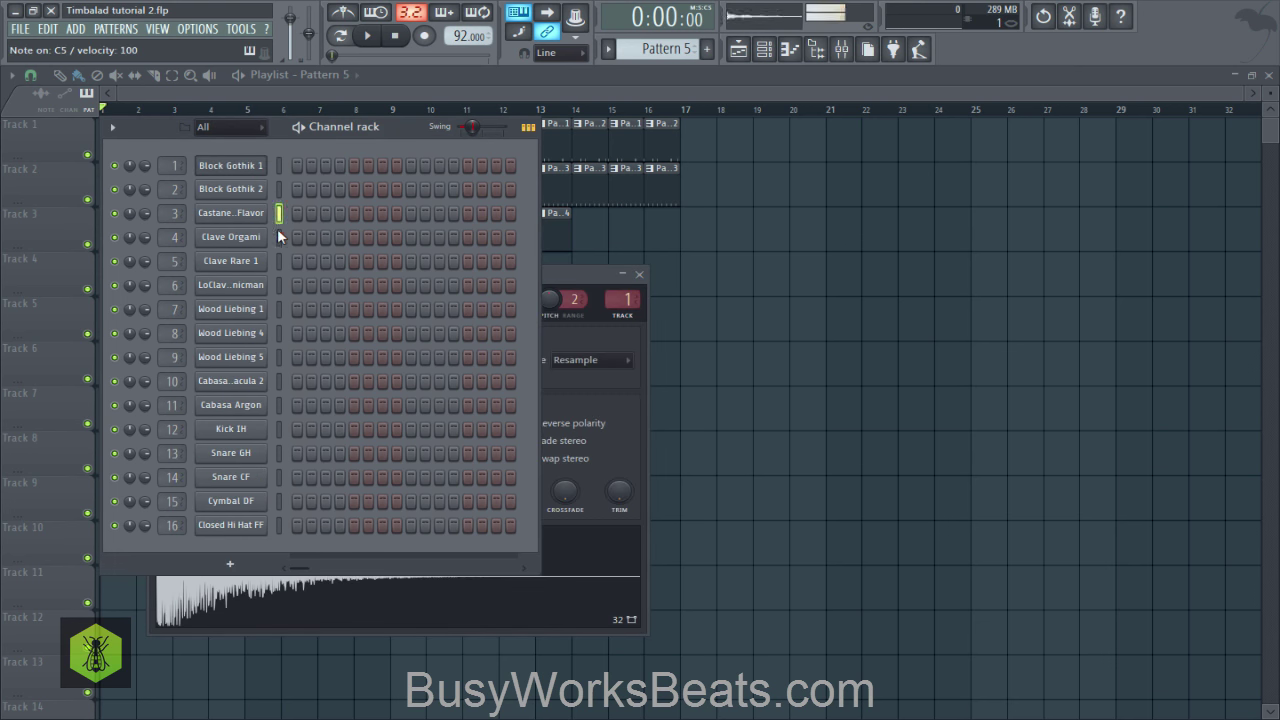
left_click(279, 236)
left_click(280, 216)
key("space")
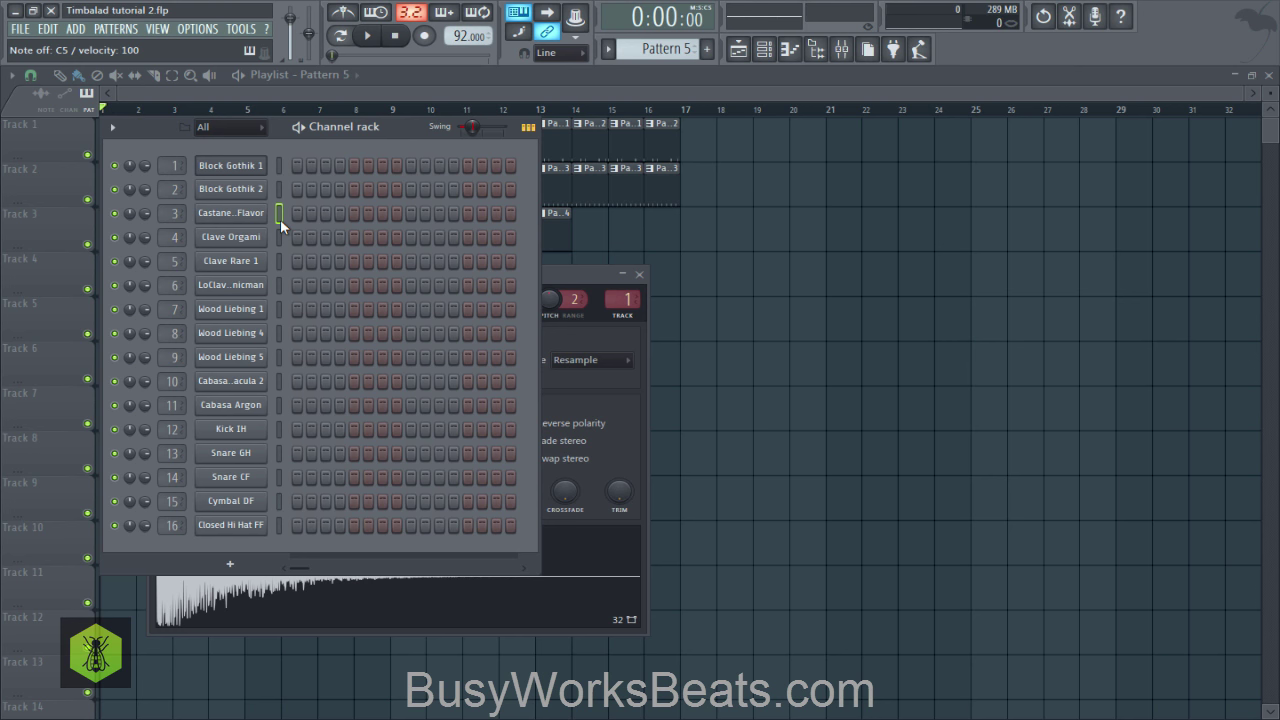
Step: Record Castanet MadFlavor notes live into Pattern 5 over the arrangement with the metronome on, and disarm recording
left_click(424, 36)
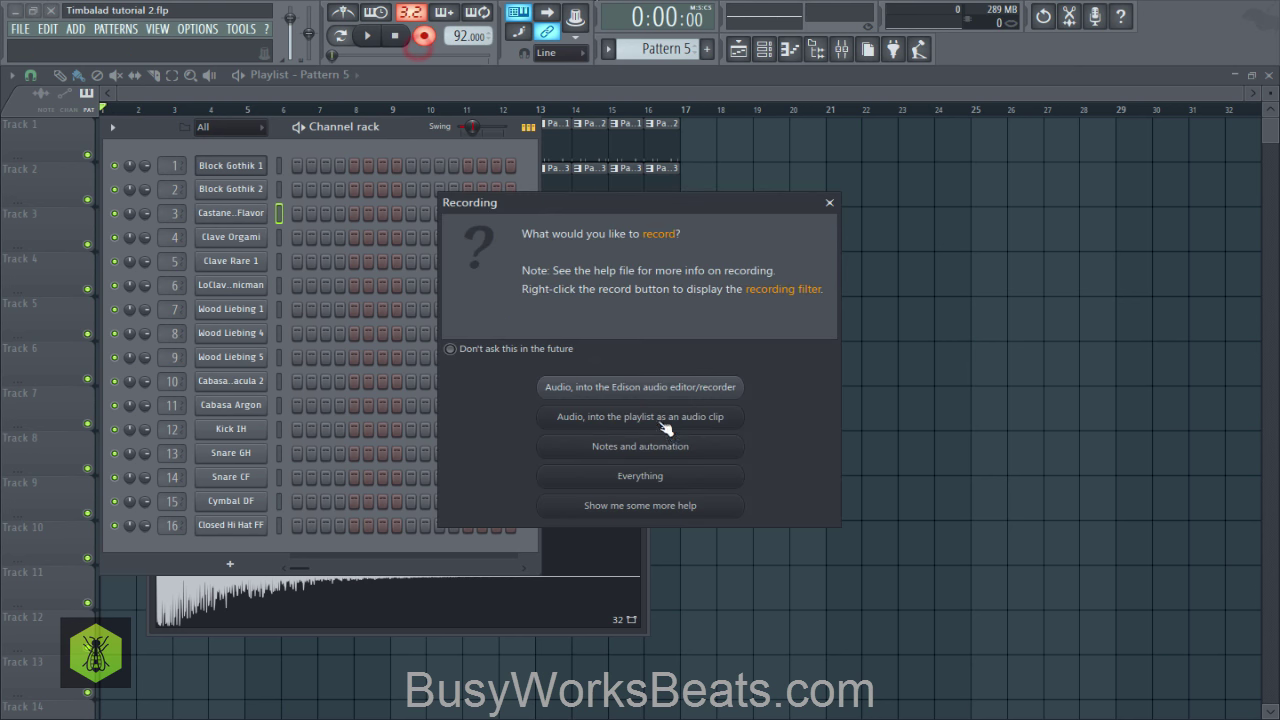
left_click(829, 203)
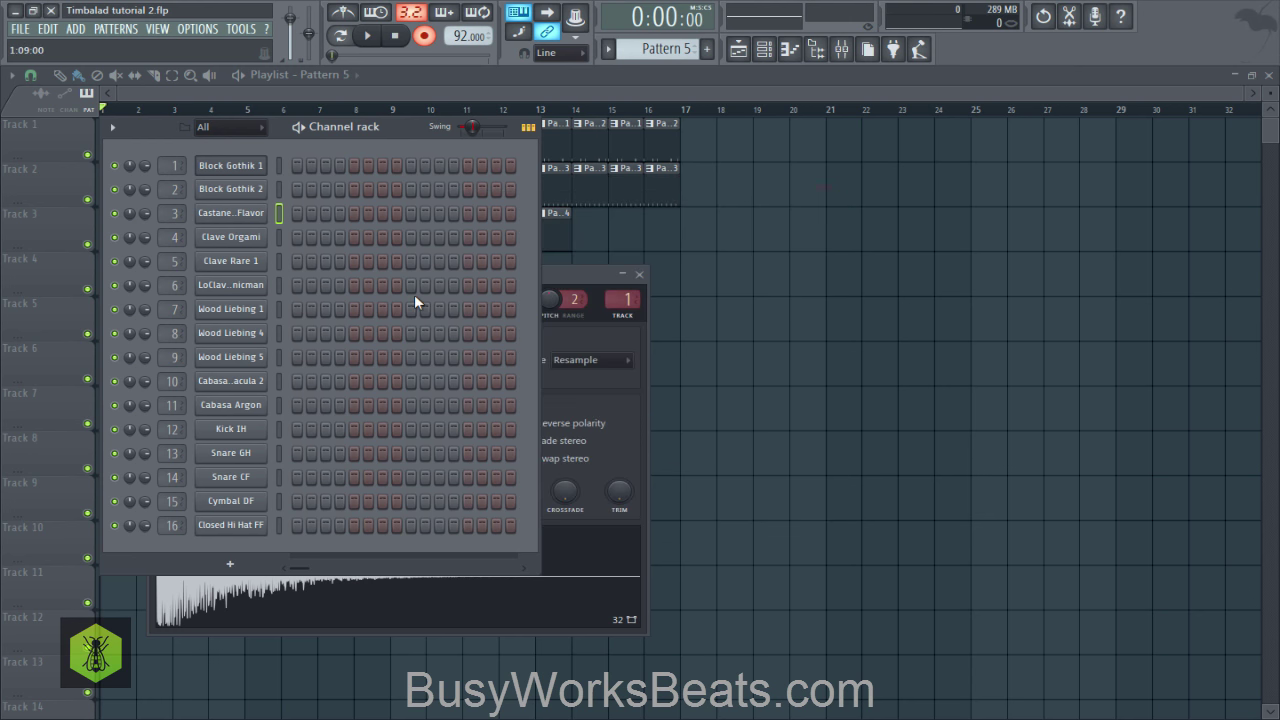
key("q")
key("q")
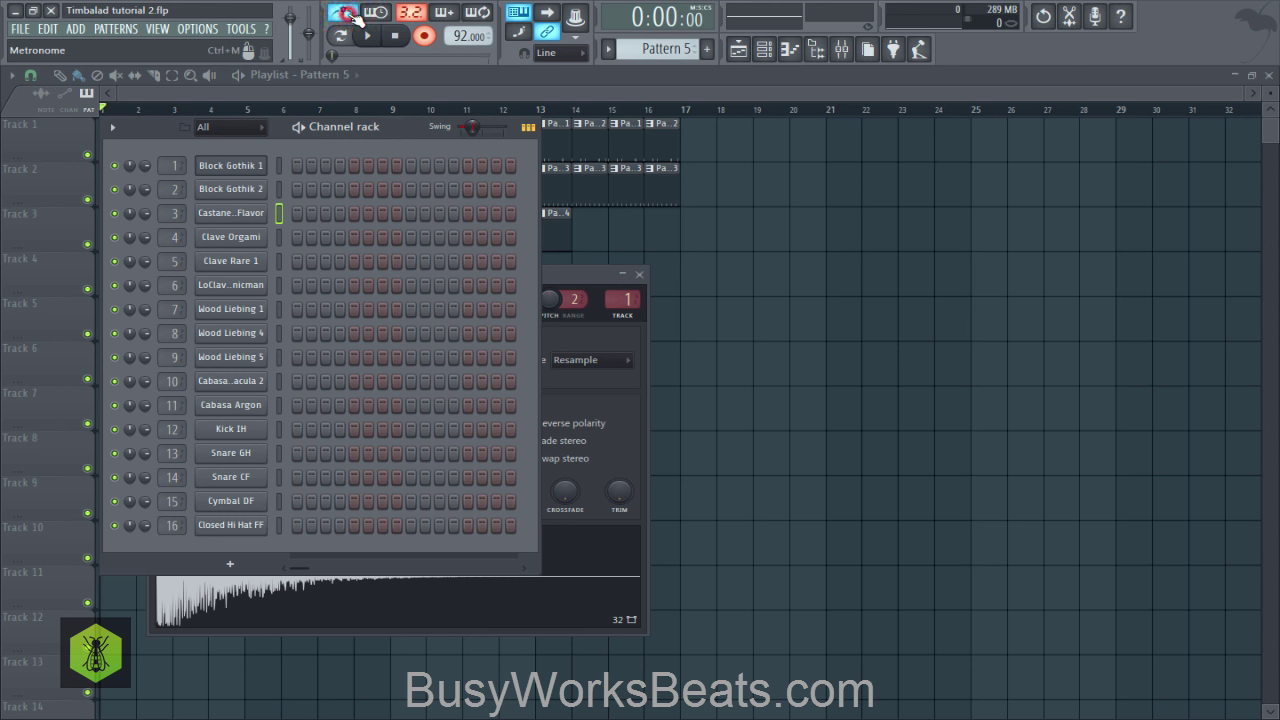
key("space")
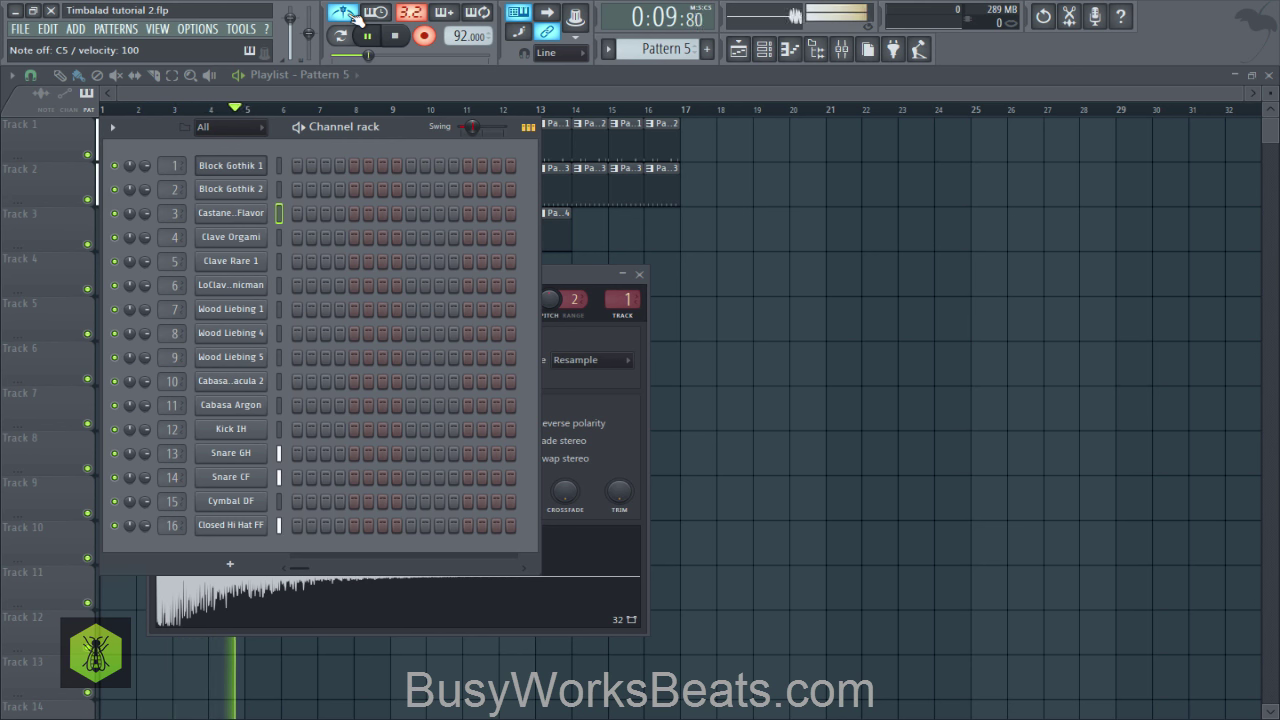
key("space")
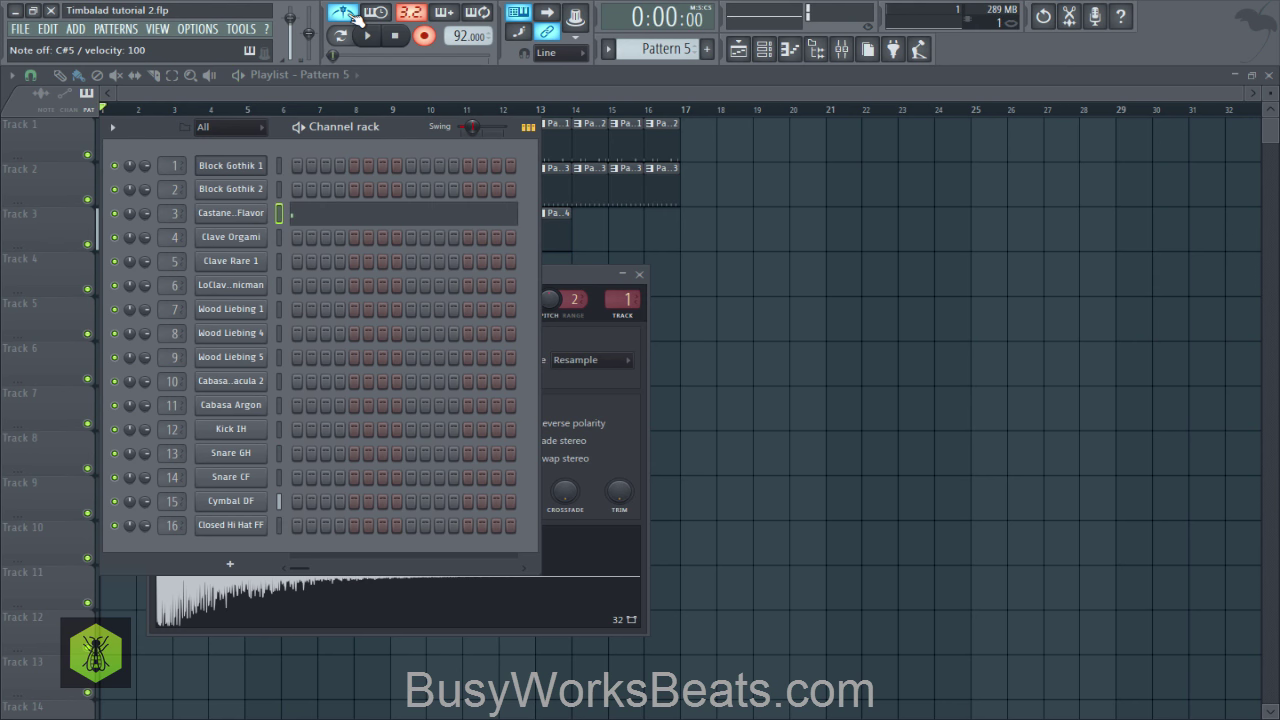
left_click(424, 35)
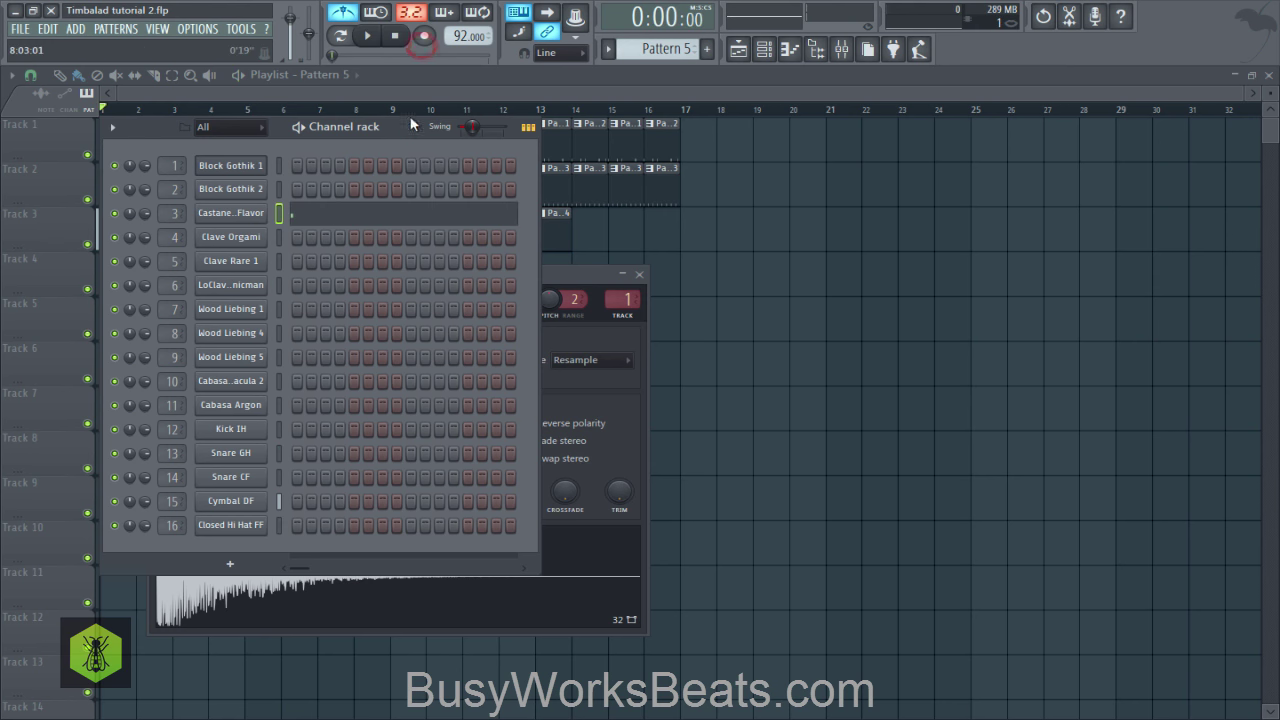
Step: Open the recorded Castanet MadFlavor part in the piano roll and examine its note positions
left_click(350, 212)
scroll(228, 109, "down", 6)
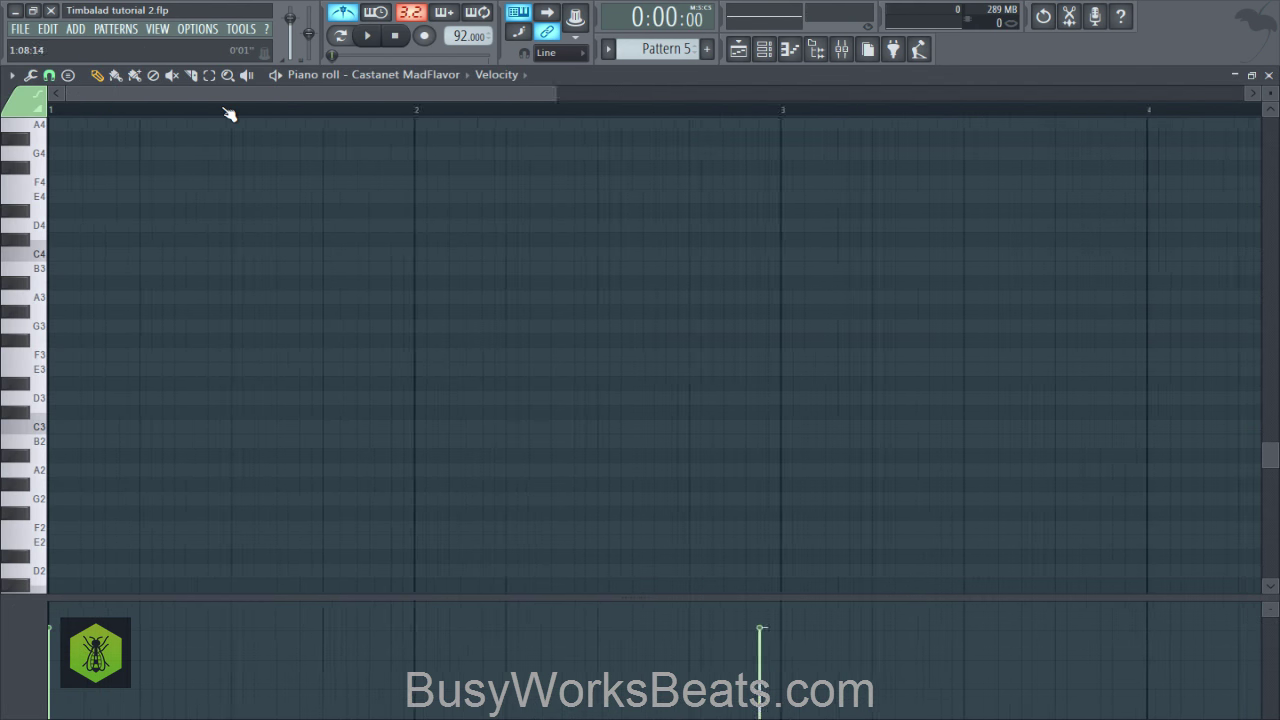
scroll(174, 335, "down", 6)
scroll(172, 350, "up", 1)
scroll(176, 352, "up", 6)
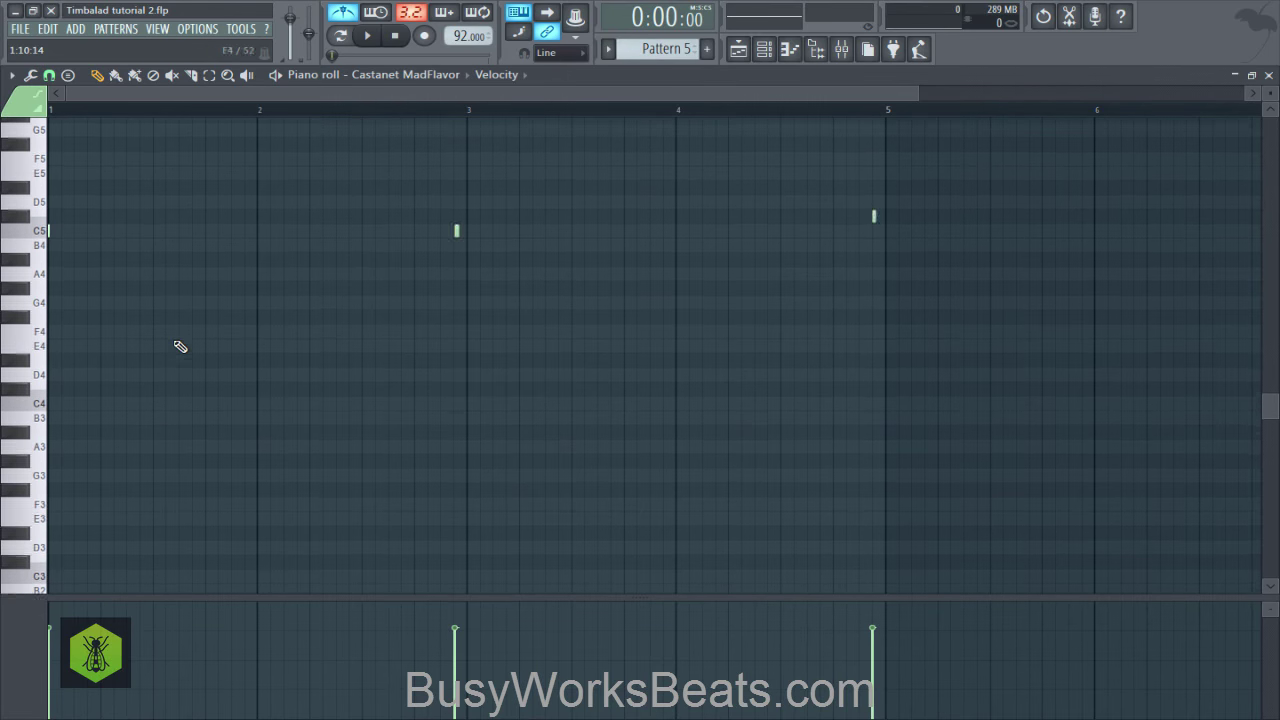
Step: Set the piano roll snap to (none) and shift the recorded Castanet MadFlavor notes slightly later in time
left_click_drag(171, 339, 28, 398)
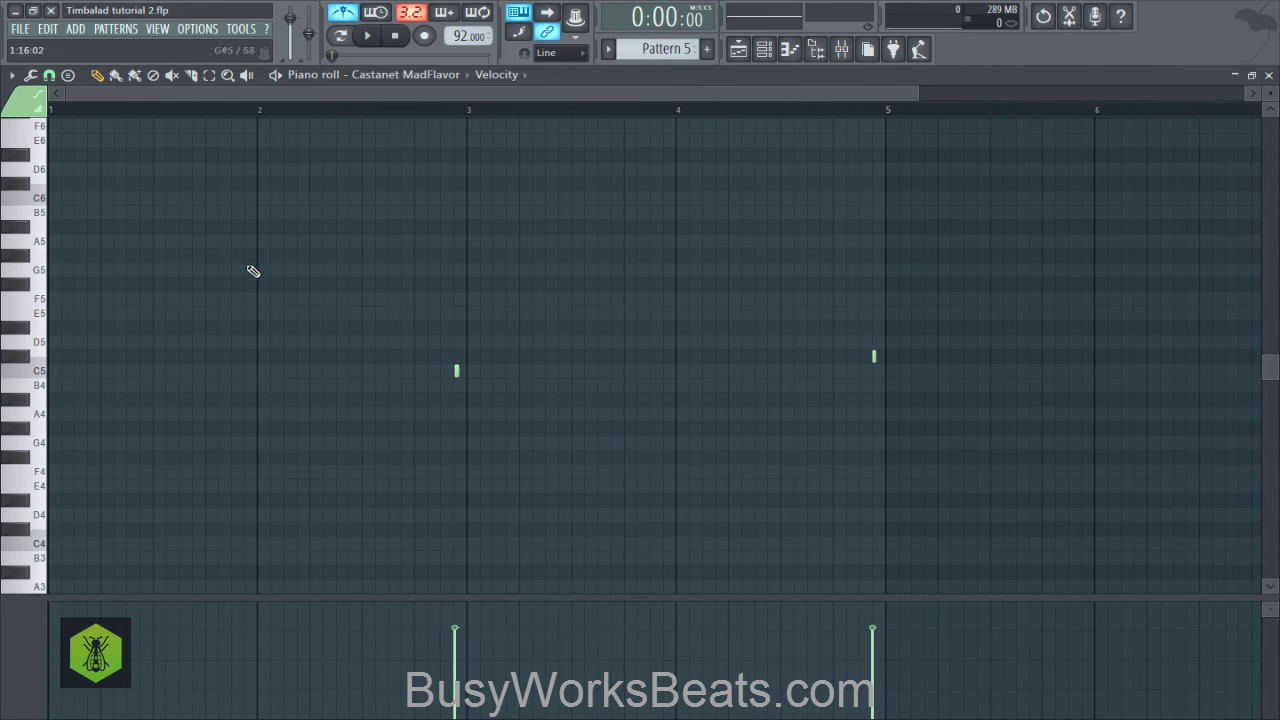
key("space")
left_click(52, 76)
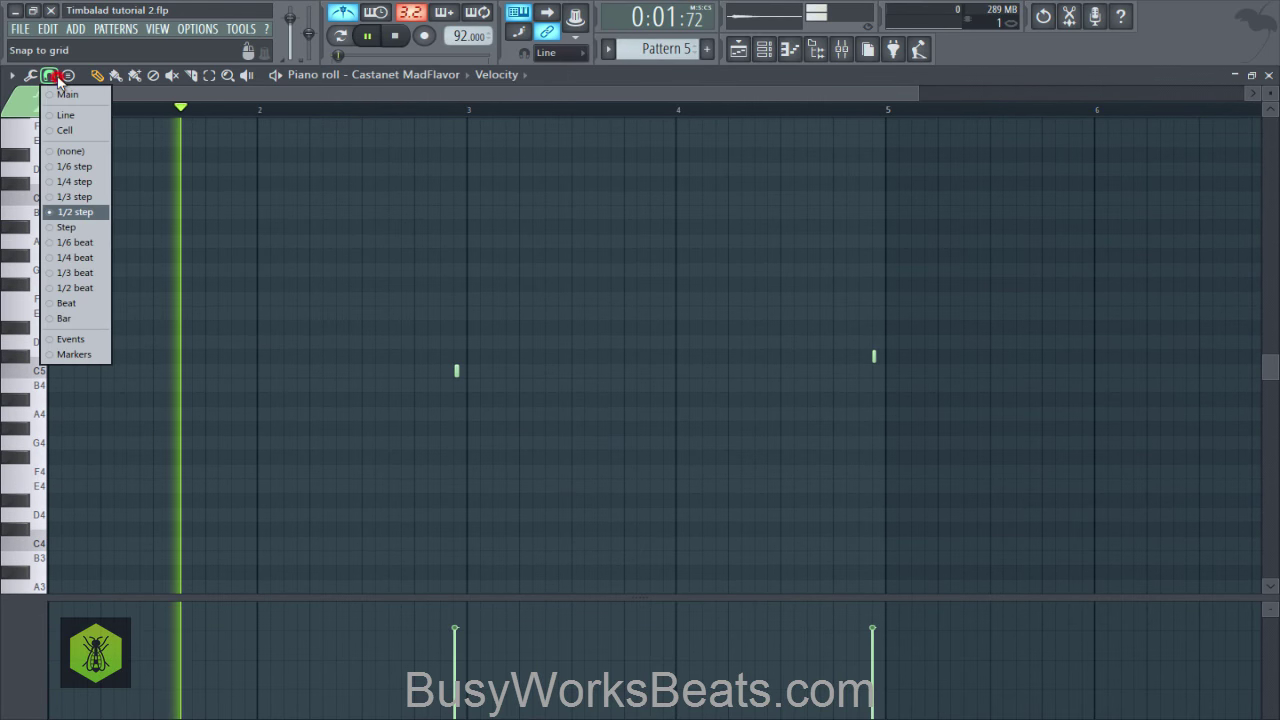
left_click(84, 153)
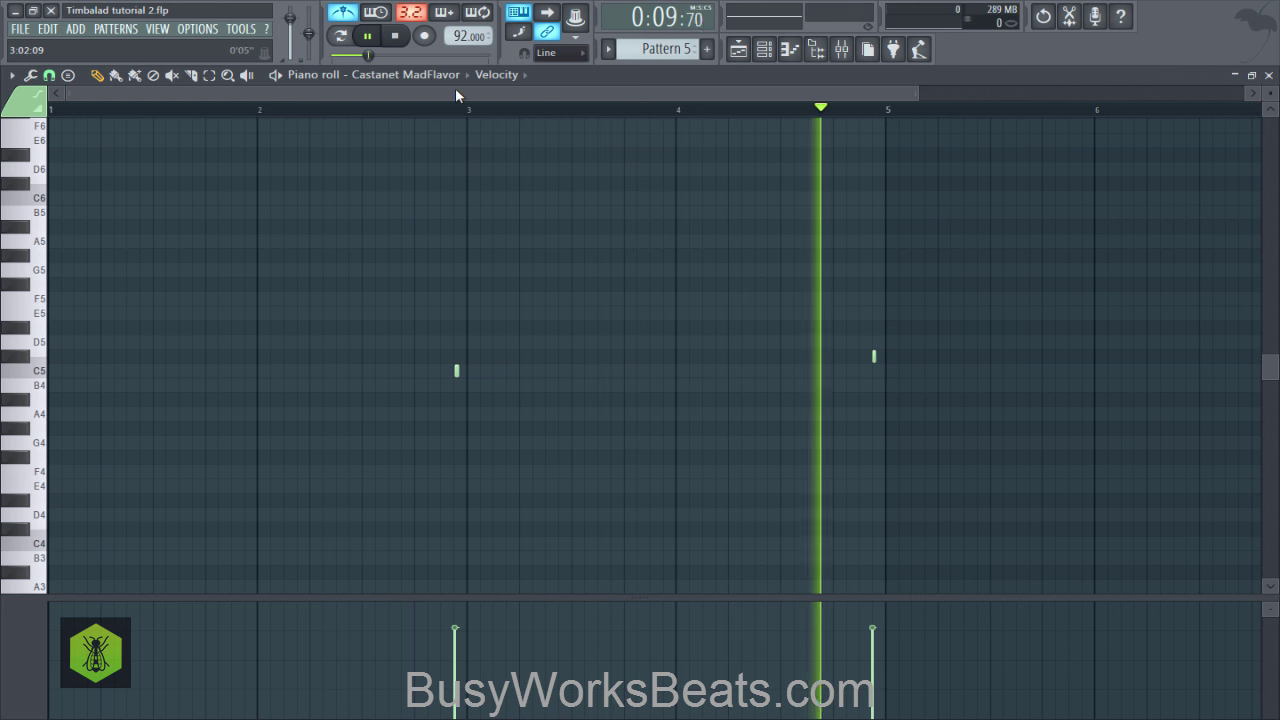
key("space")
left_click_drag(871, 316, 885, 328)
mouse_move(973, 346)
left_mouse_down()
mouse_move(430, 354)
mouse_move(406, 369)
mouse_move(410, 382)
left_mouse_up()
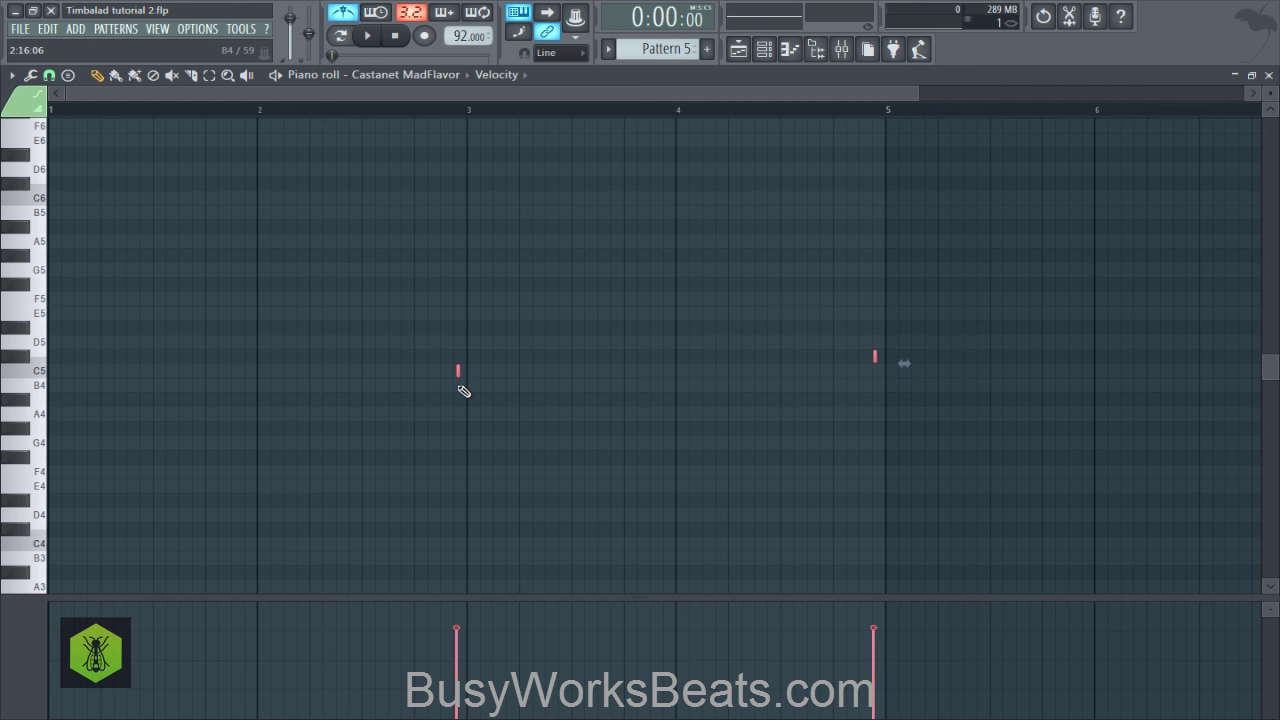
Step: Save the project and repeat Pattern 5 on playlist Track 4 at bars 5, 9 and 13
key("ctrl+s")
left_click(1266, 74)
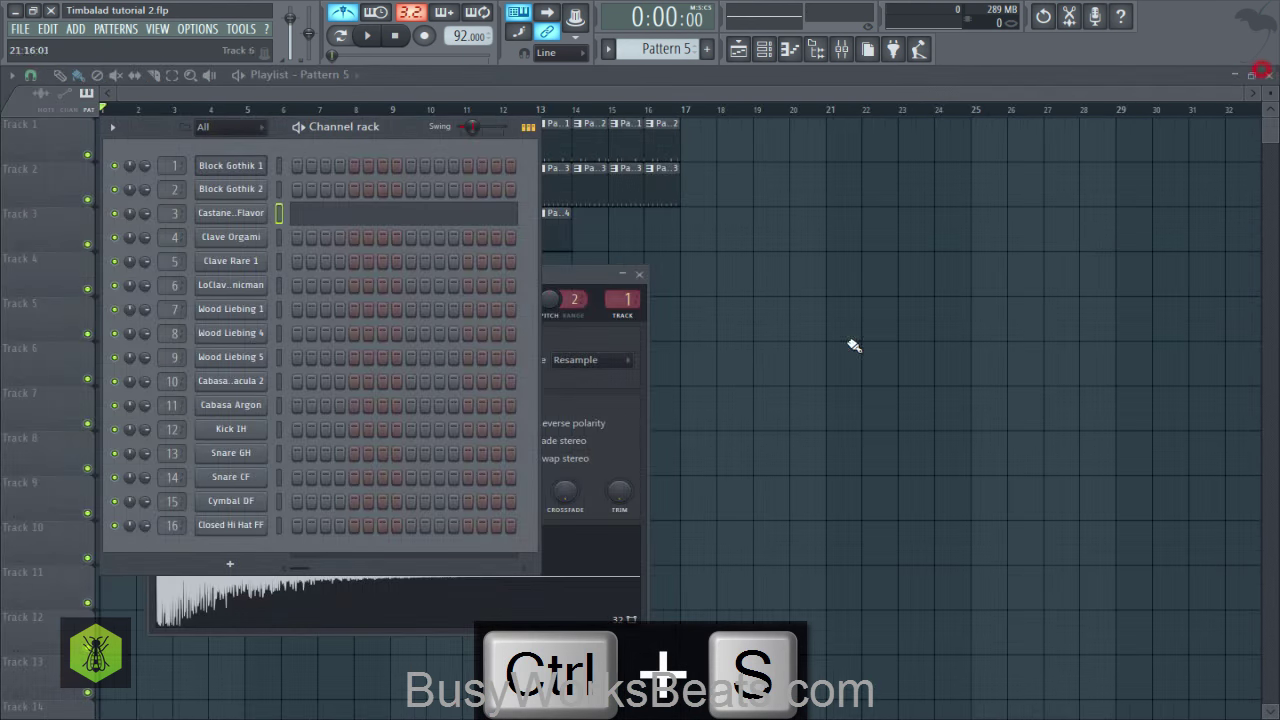
right_click(867, 307)
key("space")
key("space")
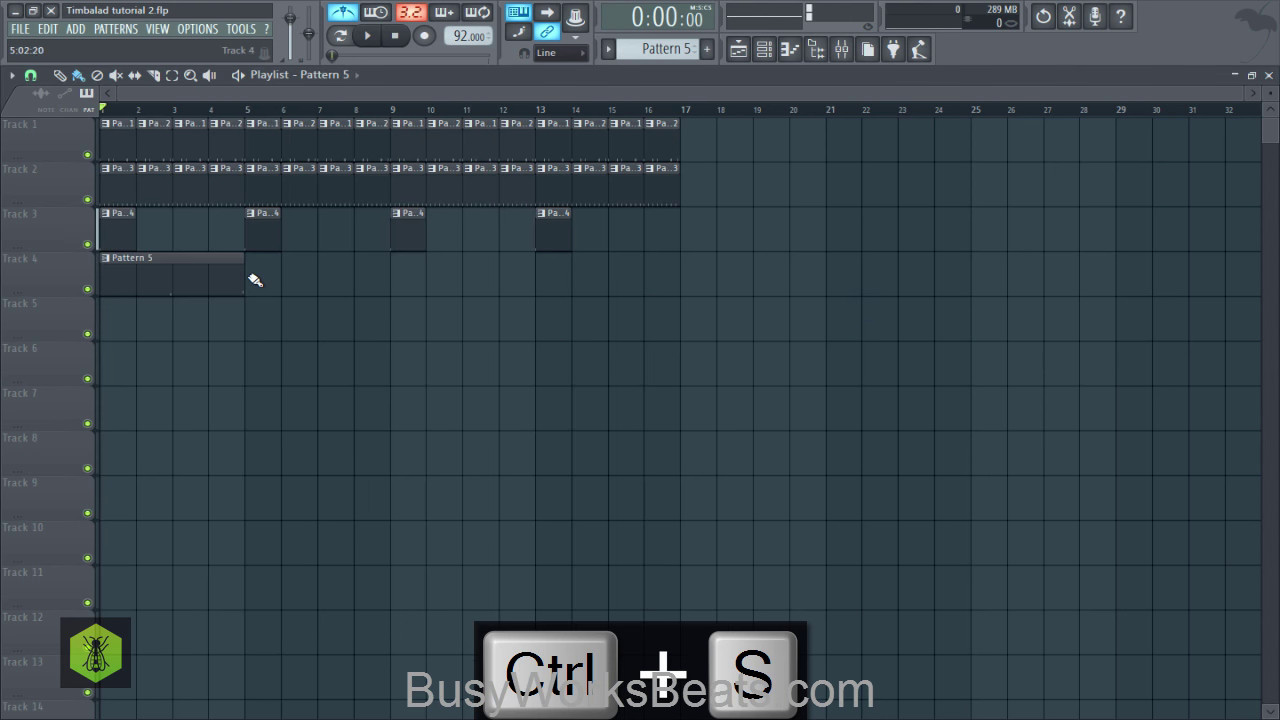
left_click(251, 278)
left_click_drag(287, 284, 586, 280)
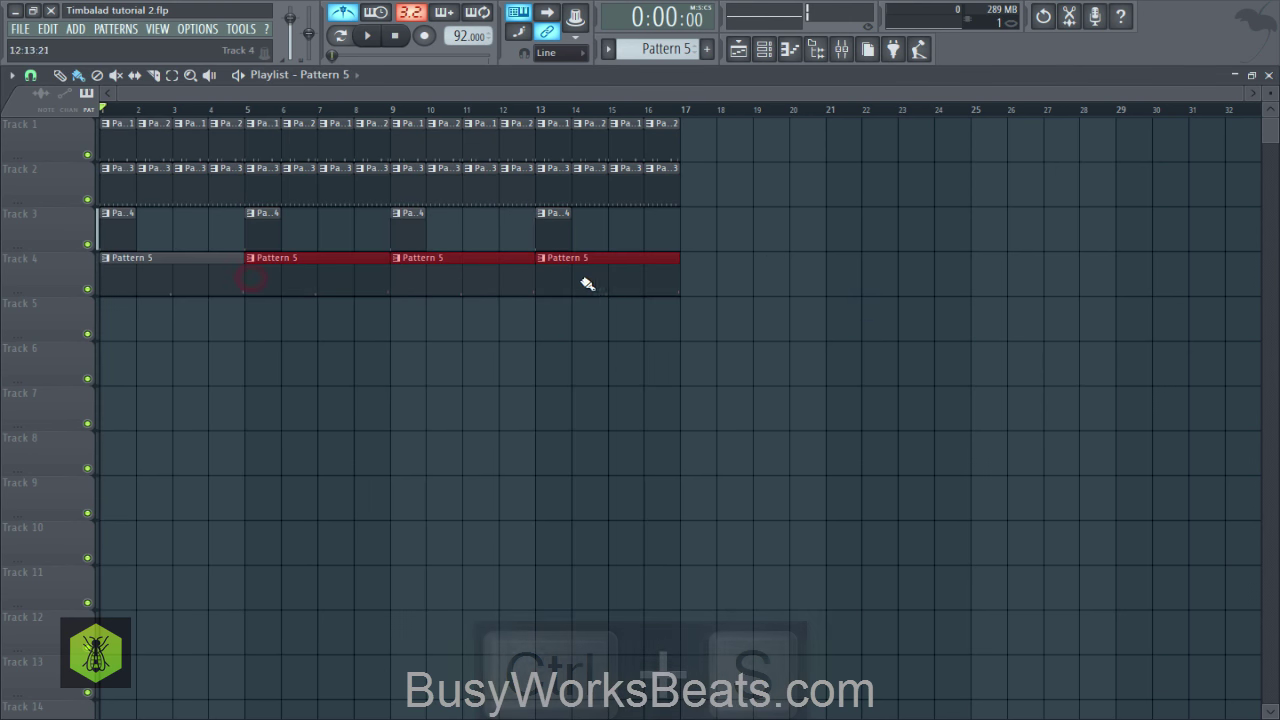
Step: Select the Clave Orgami channel and rehearse its part over the playing arrangement
left_click(763, 49)
left_click(284, 234)
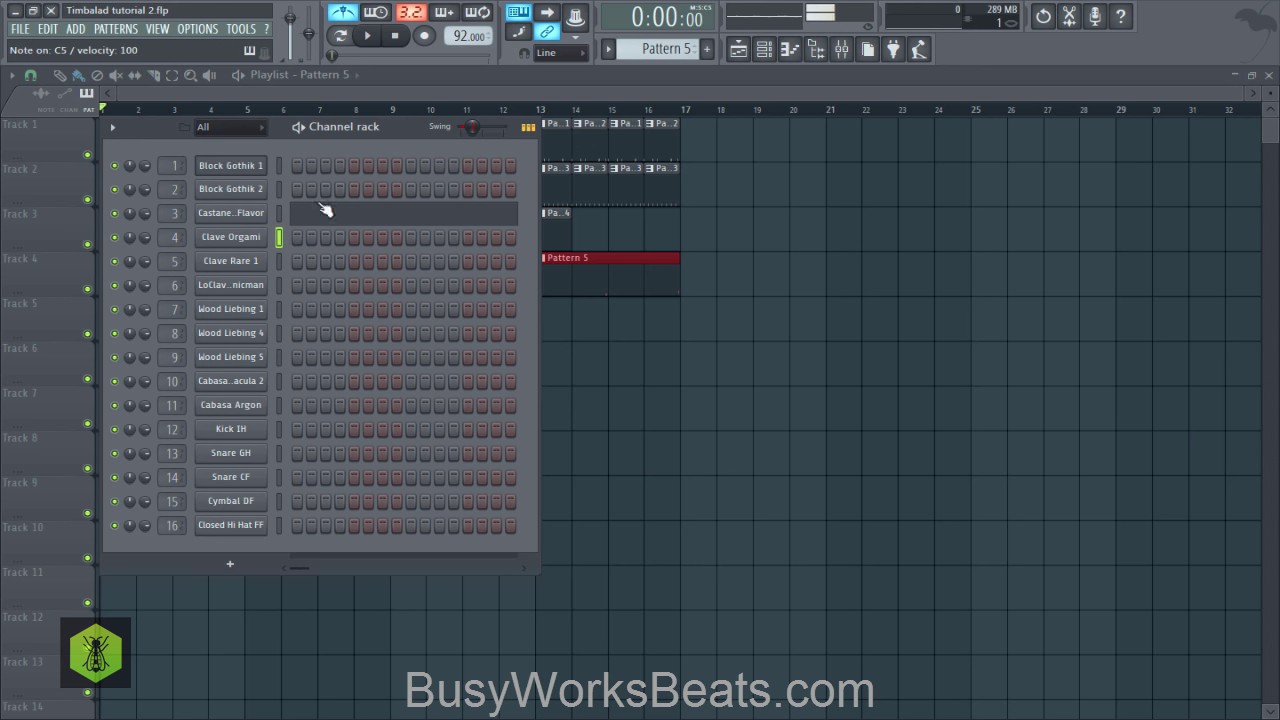
left_click(343, 15)
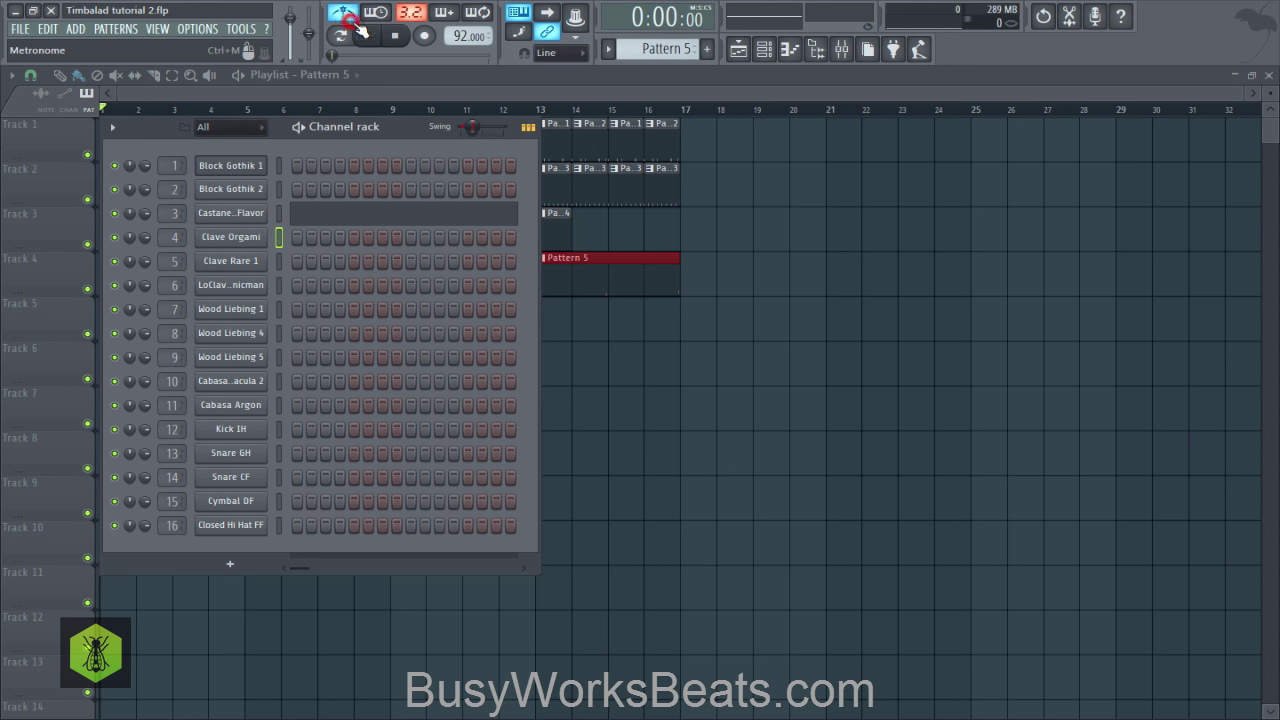
left_click(367, 35)
left_click(394, 35)
key("space")
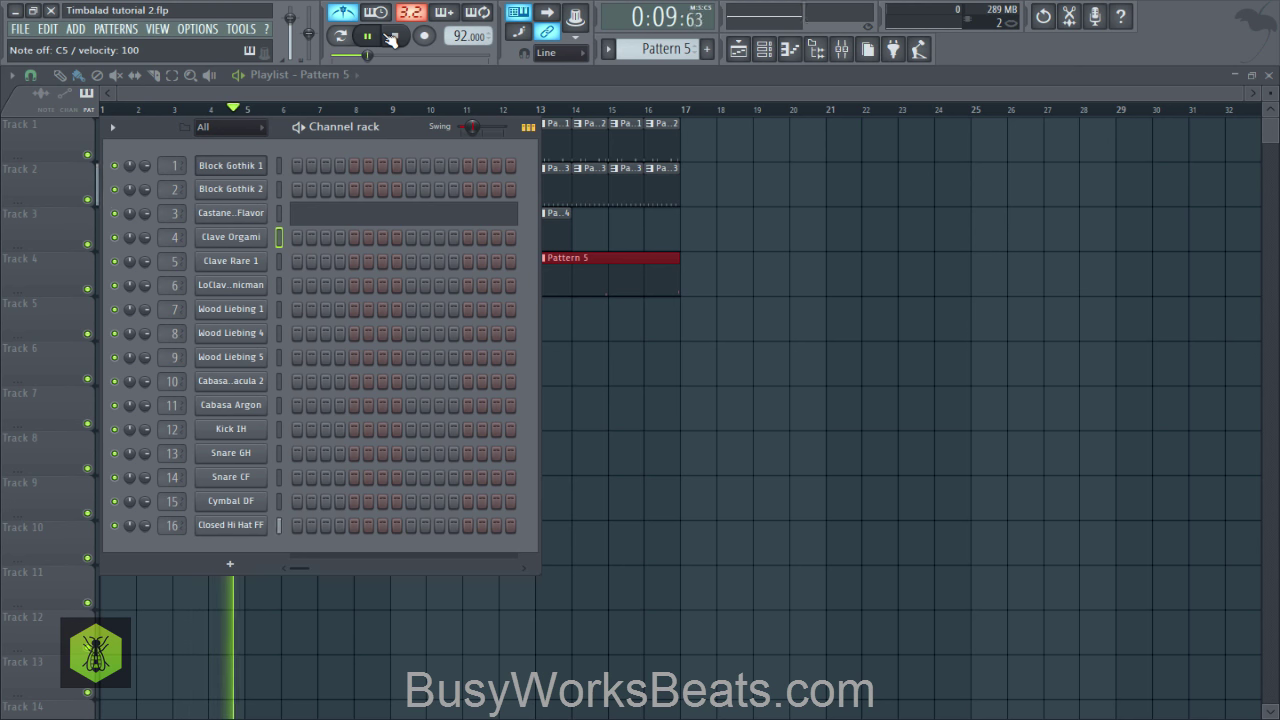
left_click(392, 37)
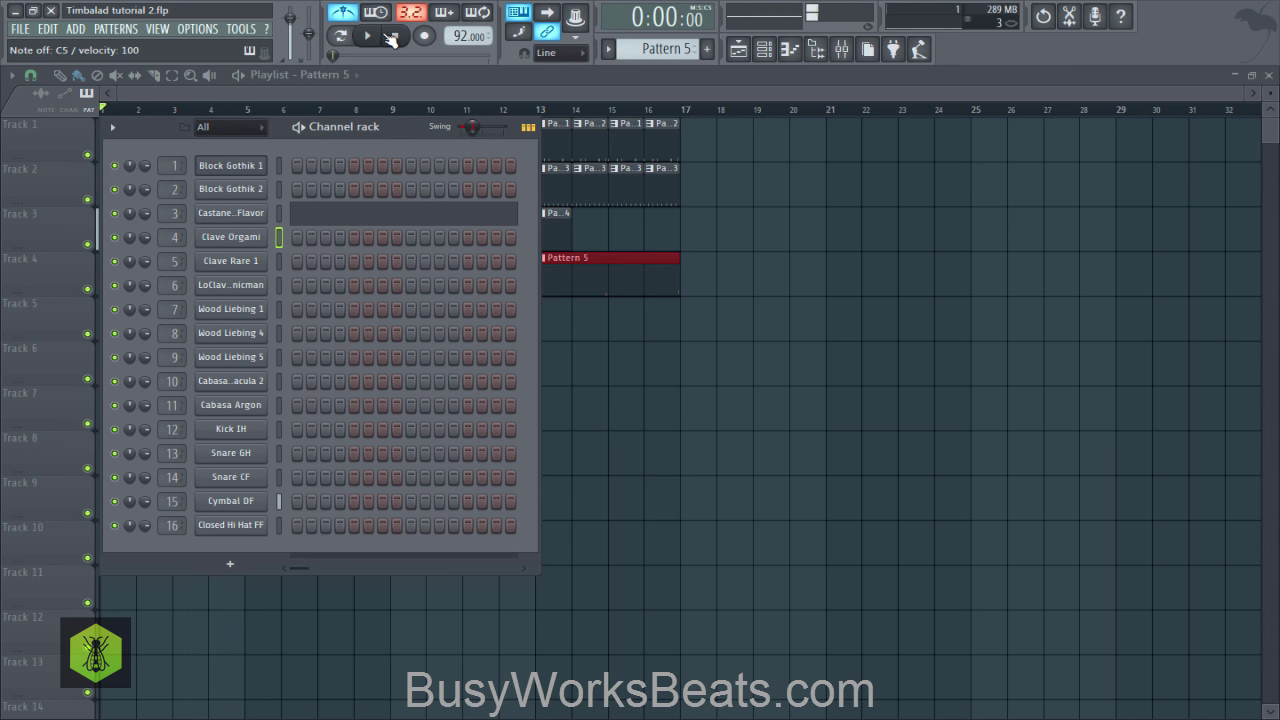
Step: Record Clave Orgami live into Pattern 5 over the arrangement, capturing notes and automation
left_click(424, 35)
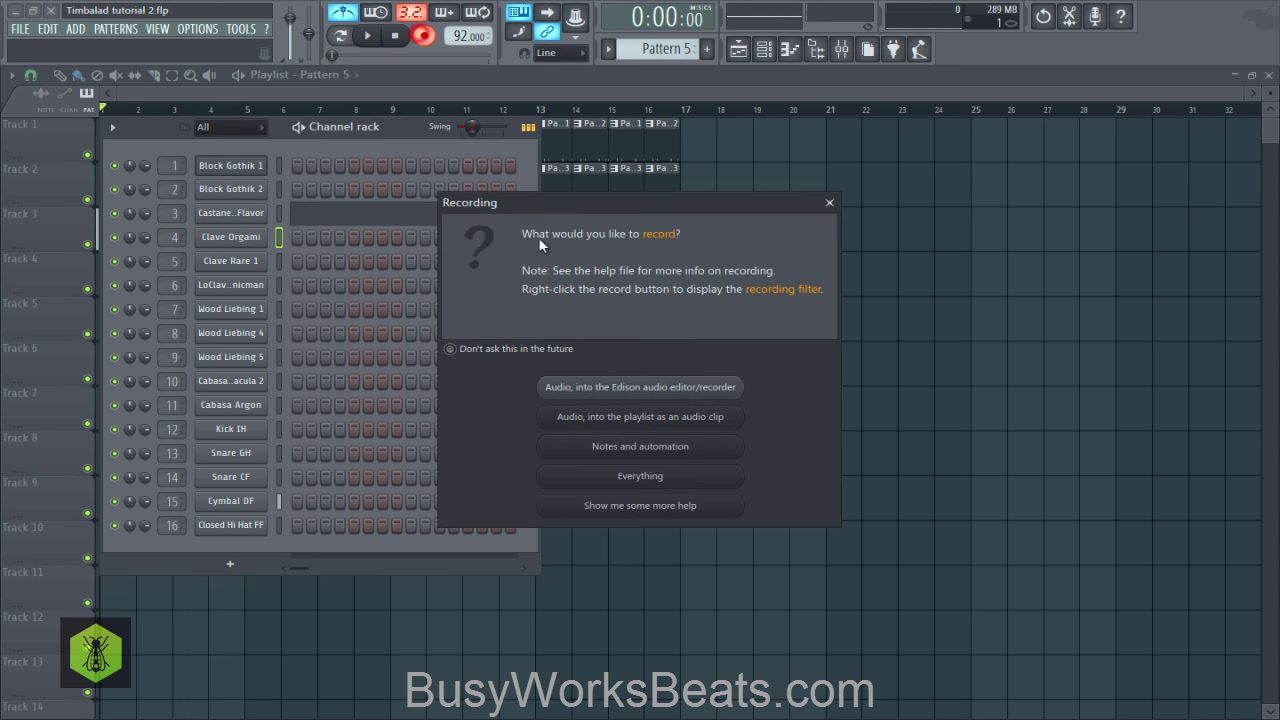
left_click(631, 447)
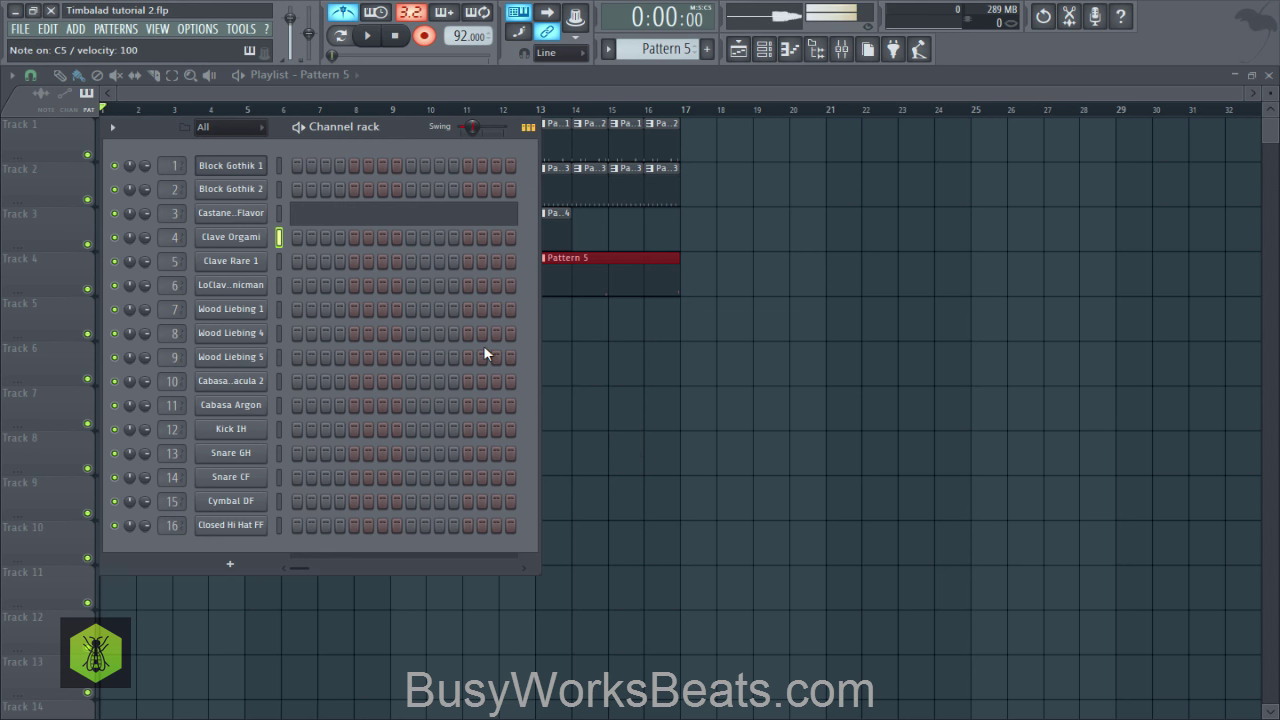
key("space")
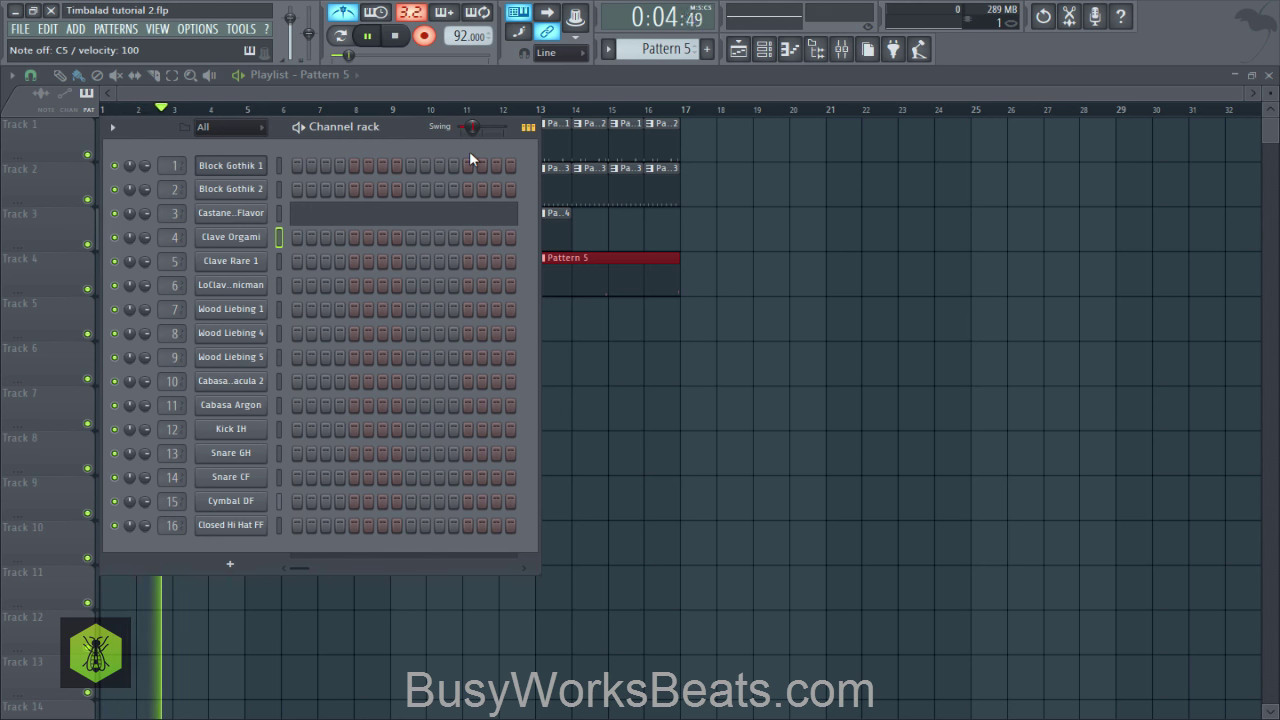
key("space")
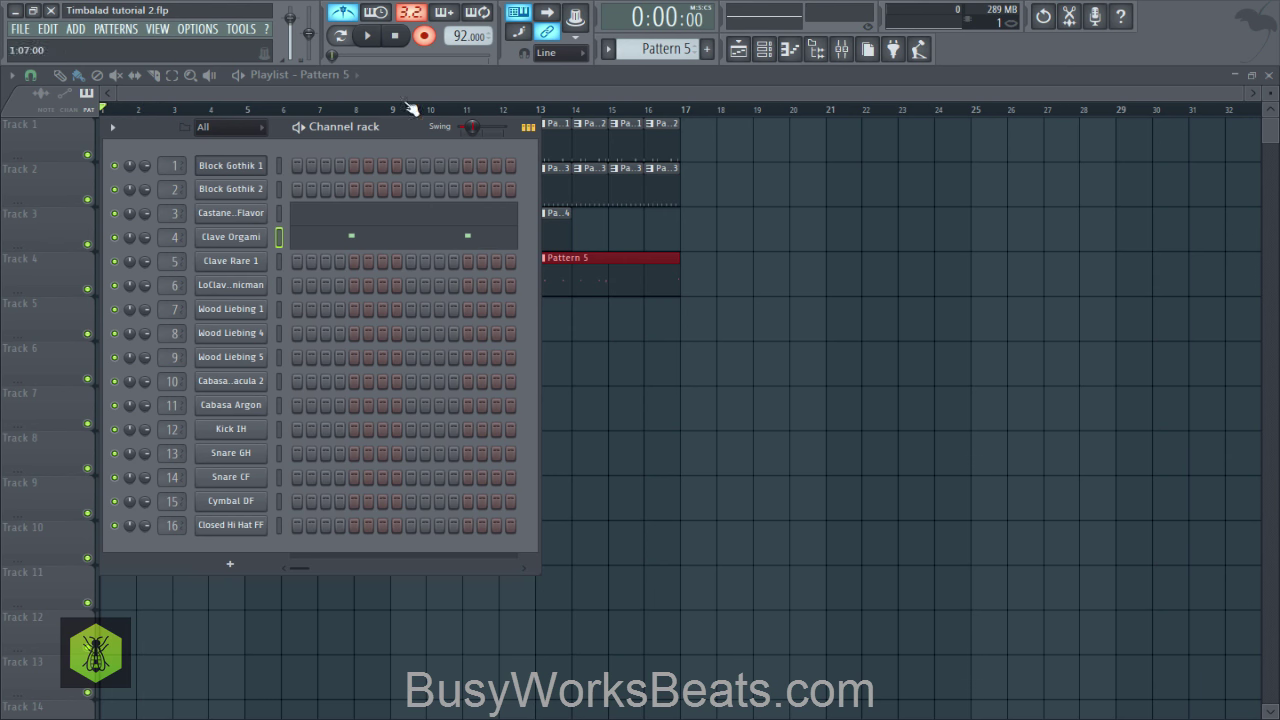
Step: Nudge the last B4 note of the Clave Orgami part slightly later in the piano roll and check it by playback
left_click(362, 245)
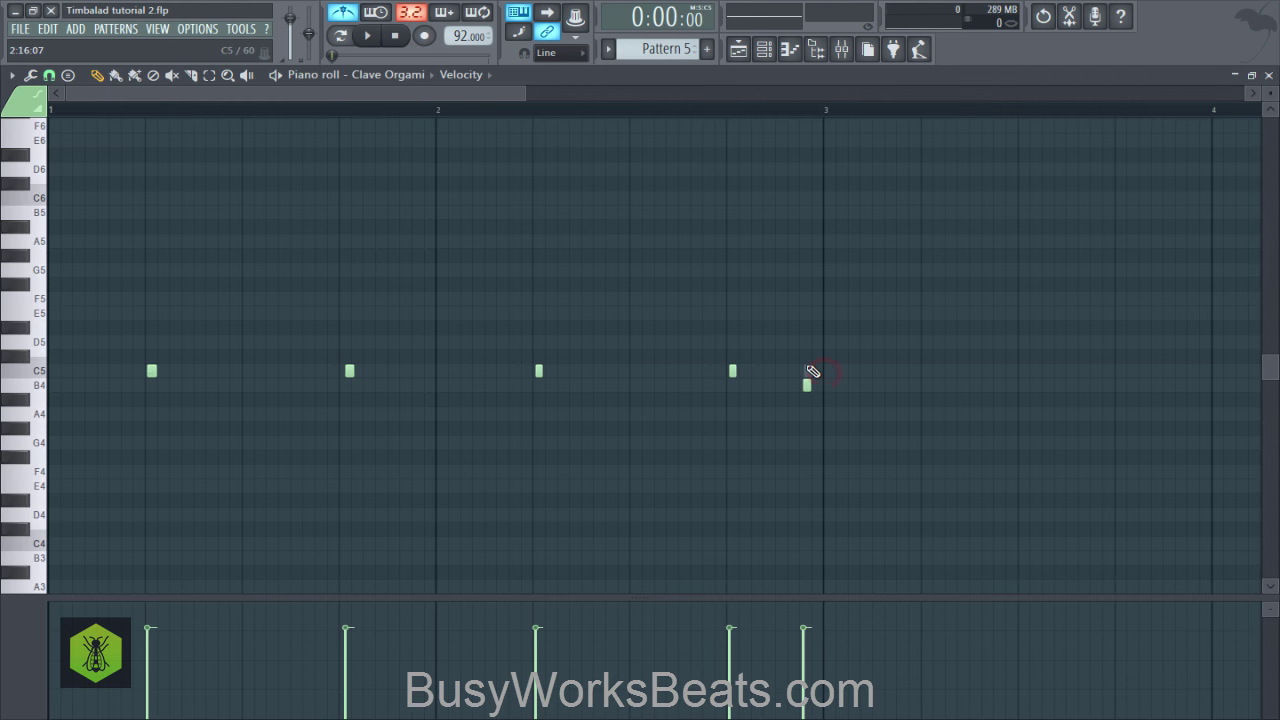
left_click_drag(817, 391, 208, 366)
left_click(662, 441, "ctrl")
left_click_drag(803, 408, 812, 378)
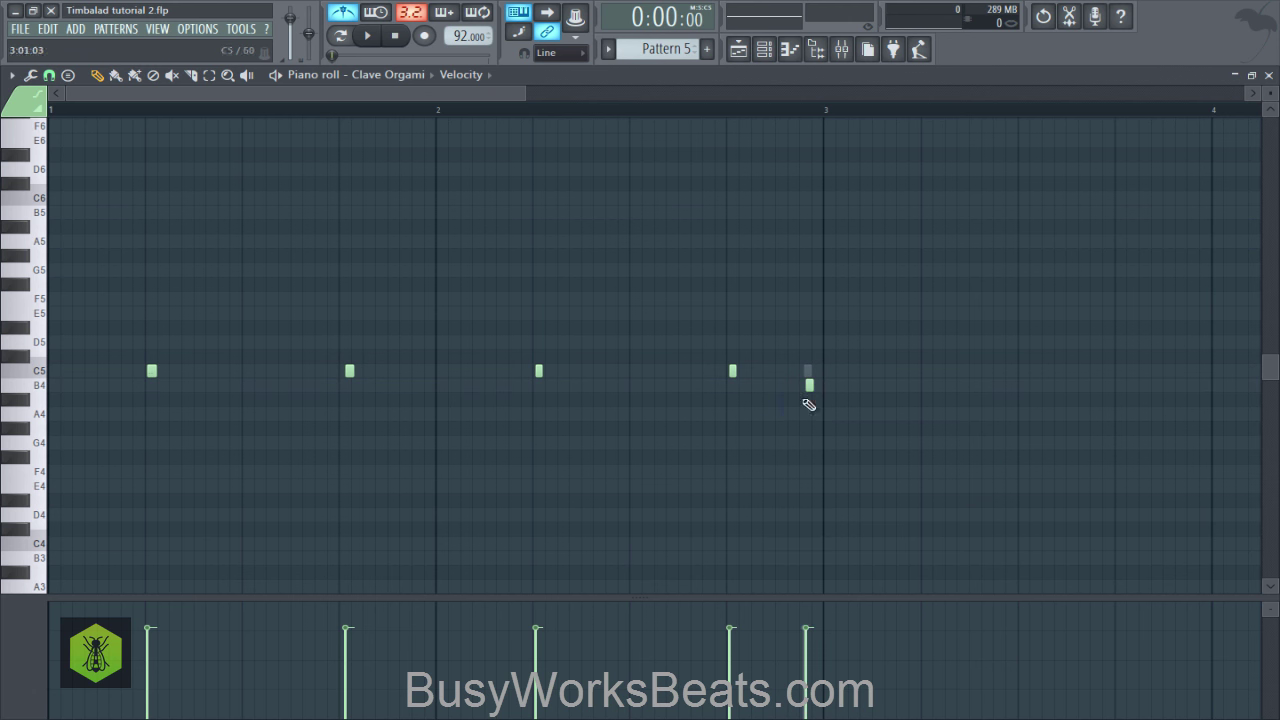
key("space")
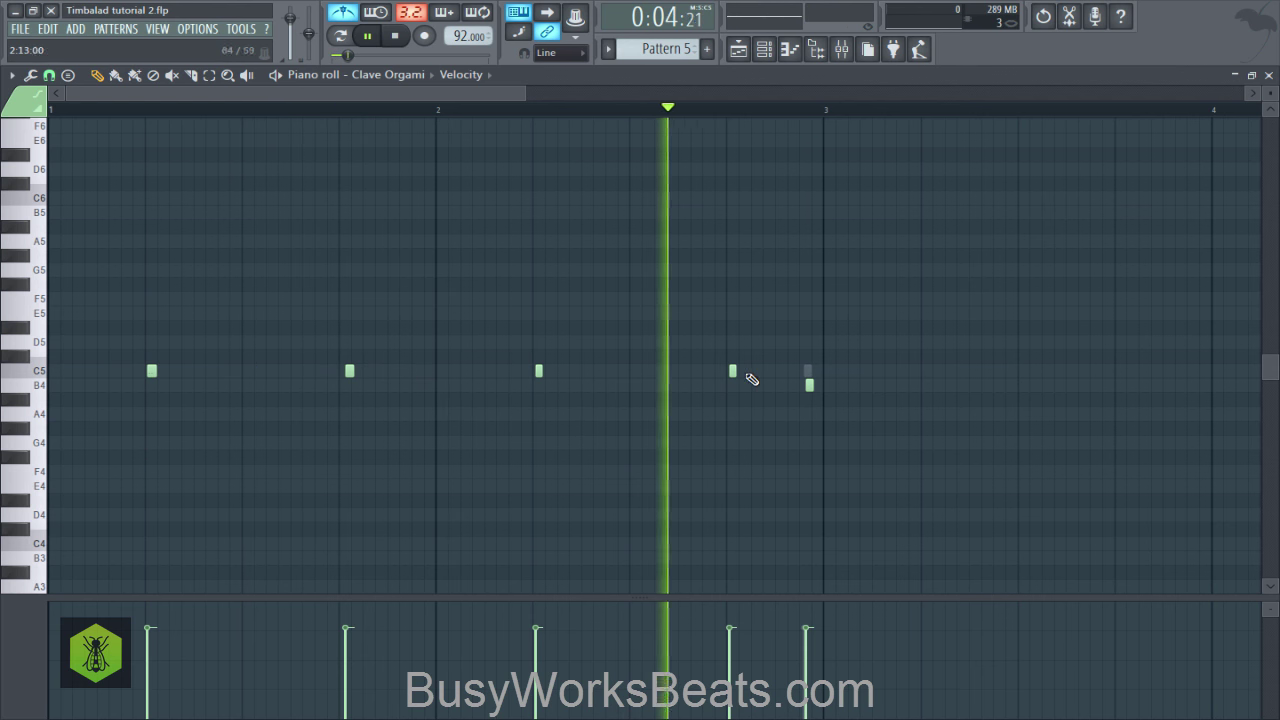
key("space")
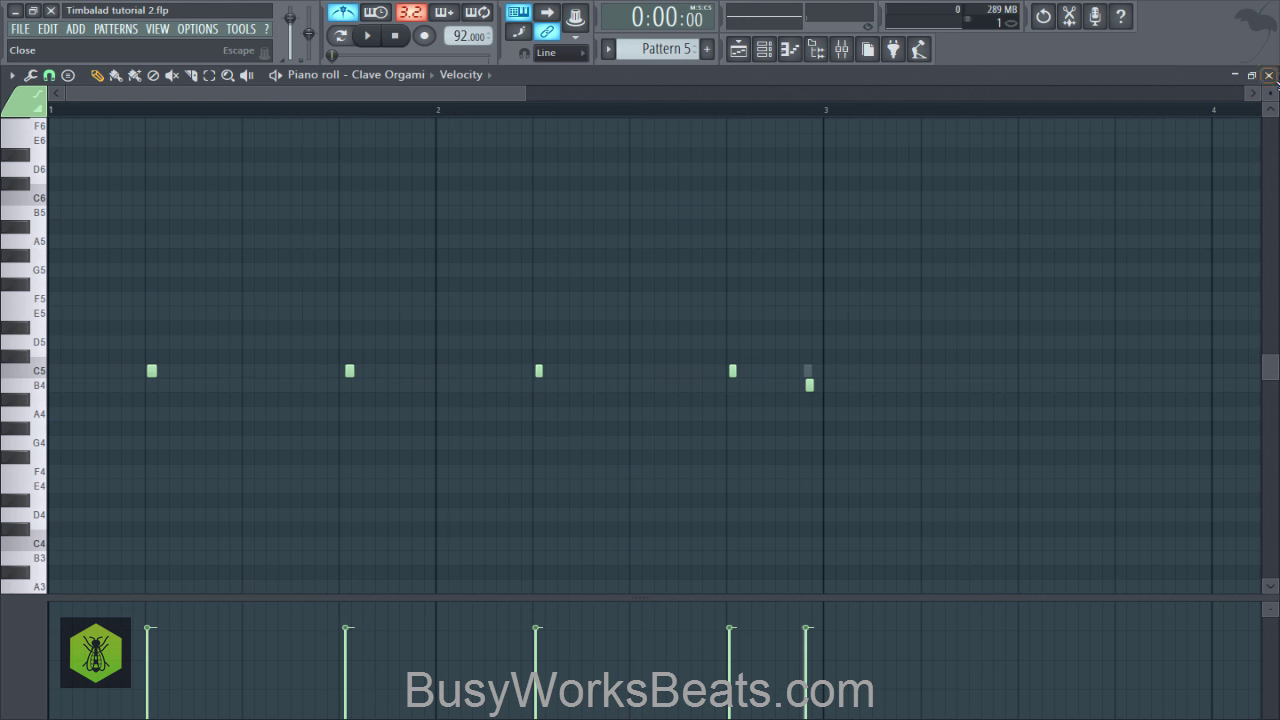
left_click(1268, 75)
Step: Lower the mixer faders of Clave Orgami and Castanet MadFlavor while the arrangement plays
left_click(841, 51)
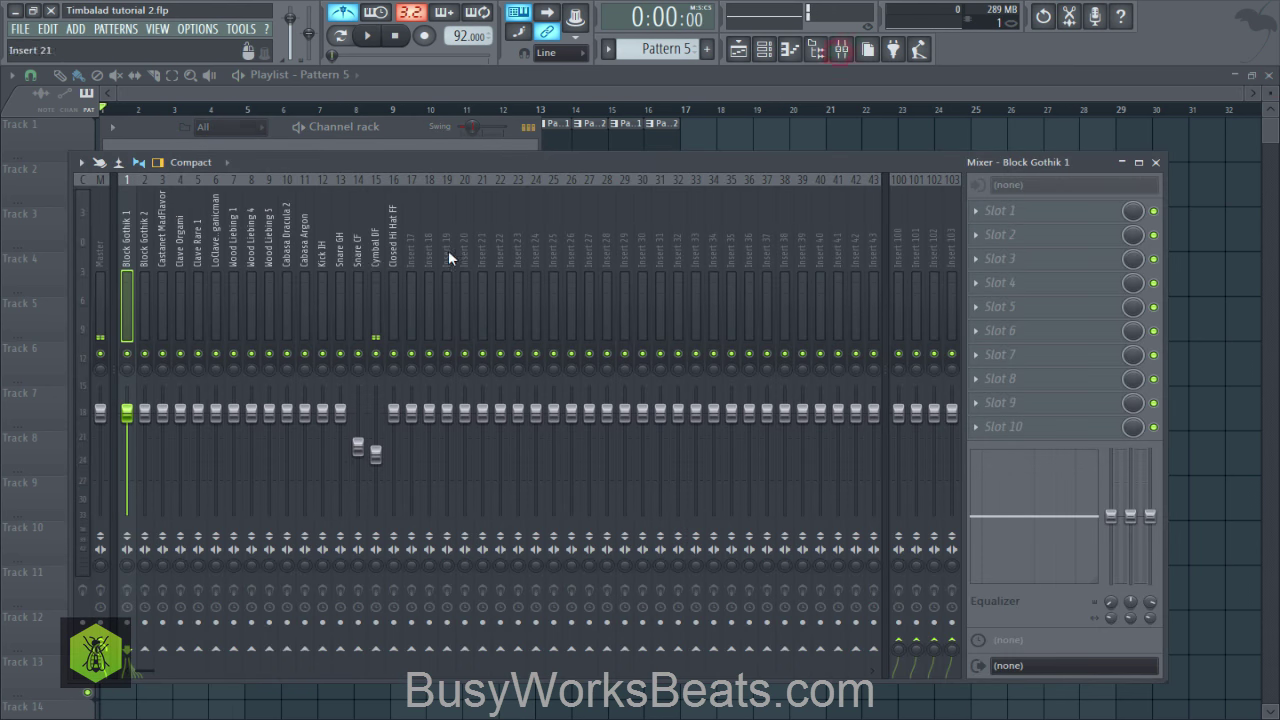
key("space")
left_click(176, 290)
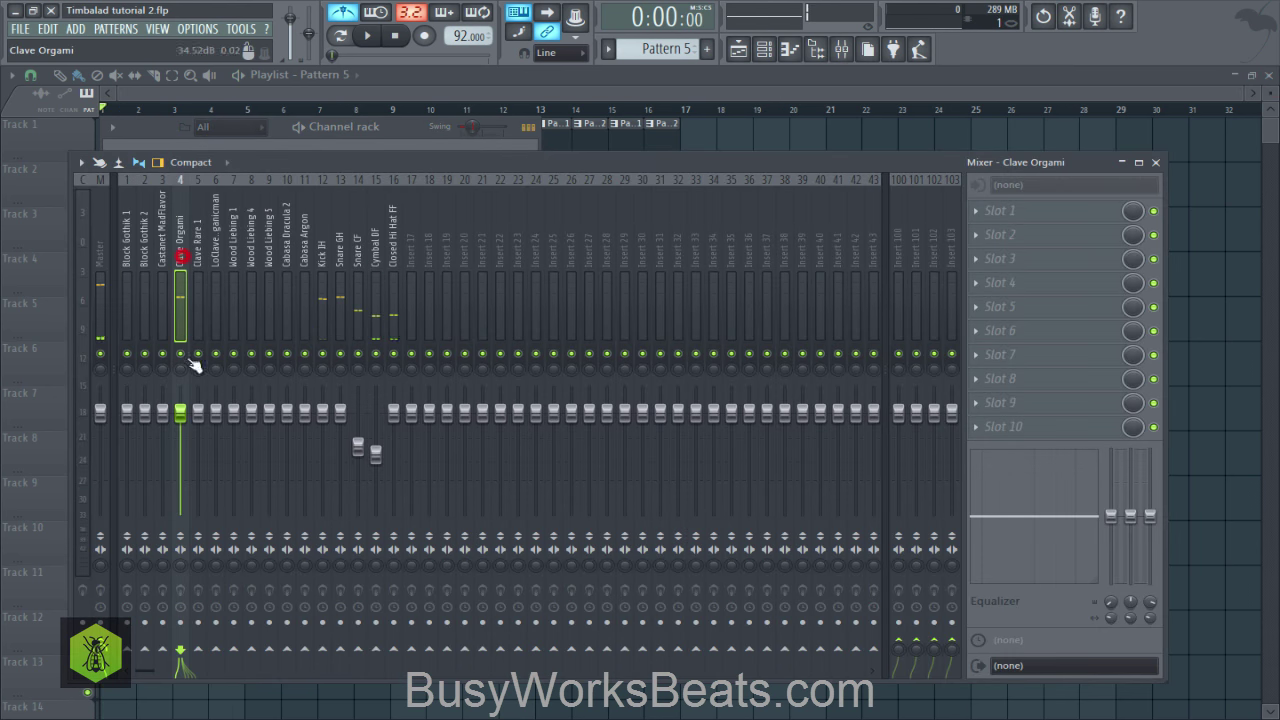
left_click_drag(180, 411, 180, 460)
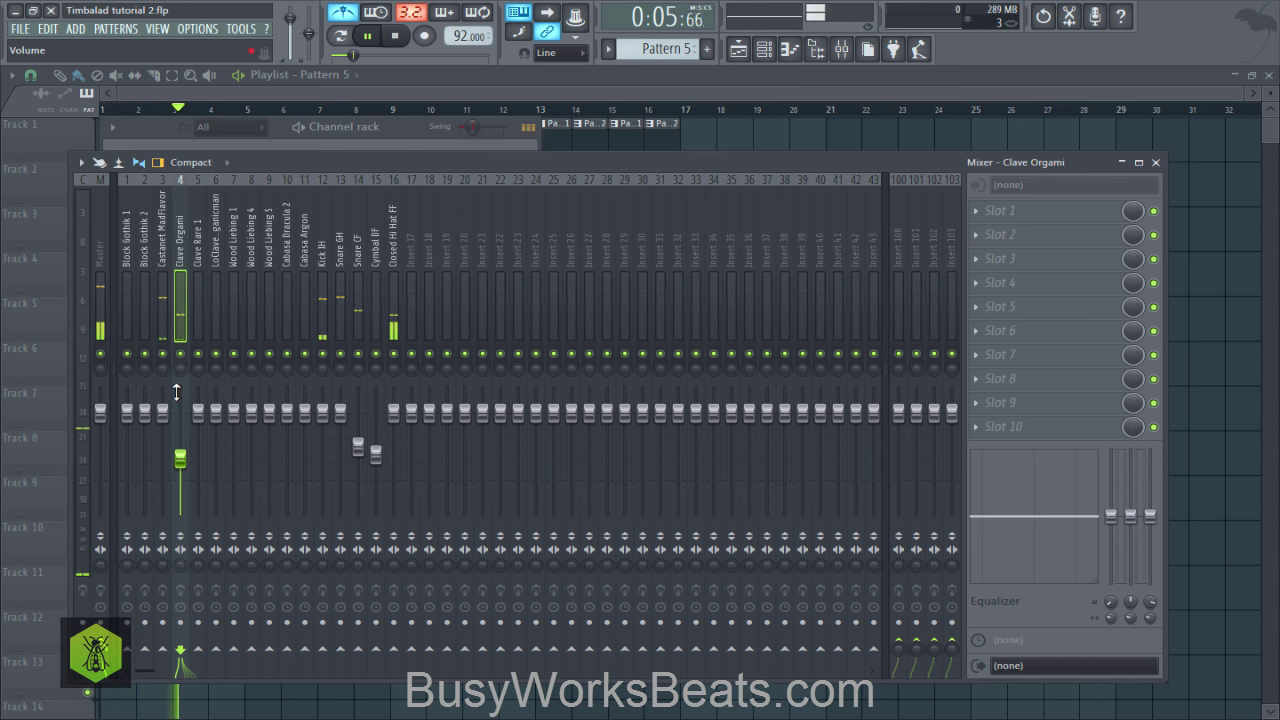
left_click_drag(162, 411, 162, 440)
Step: Pan Castanet MadFlavor and Clave Orgami to opposite sides and set the Castanet MadFlavor mixer level to -9.0 dB
key("space")
left_click_drag(164, 371, 175, 375)
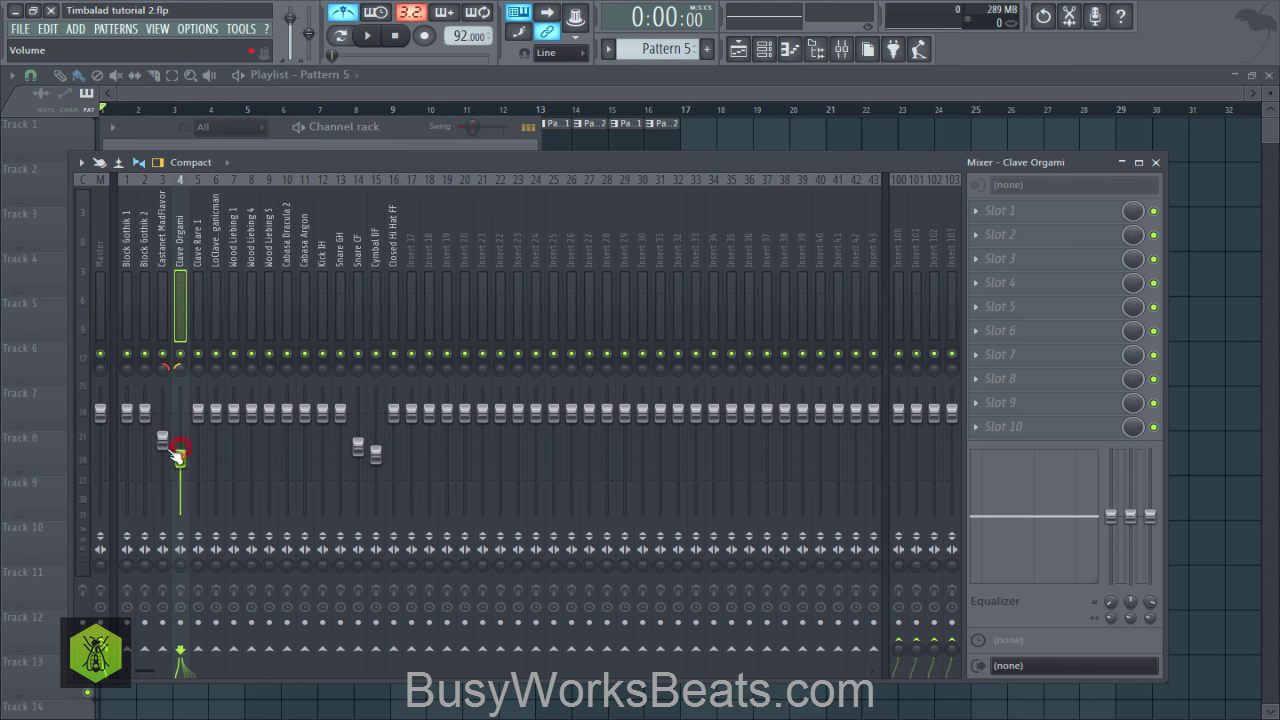
left_click_drag(178, 457, 178, 461)
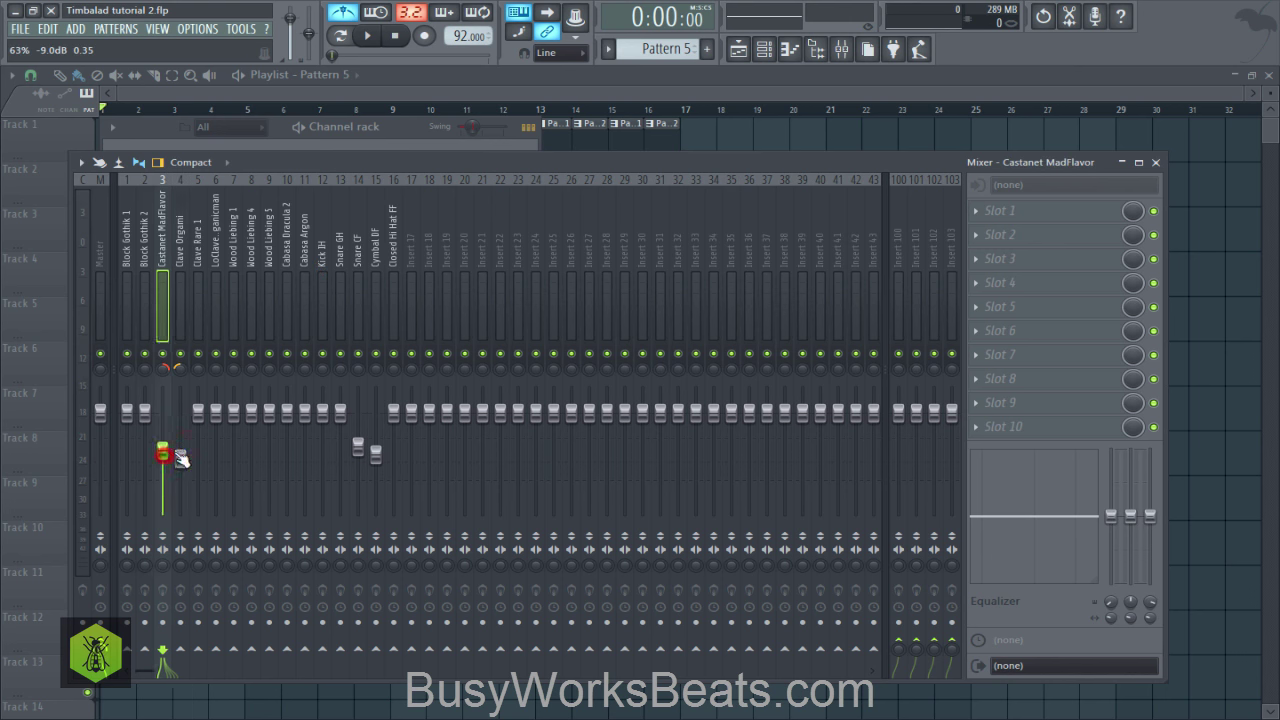
left_click(1157, 163)
key("space")
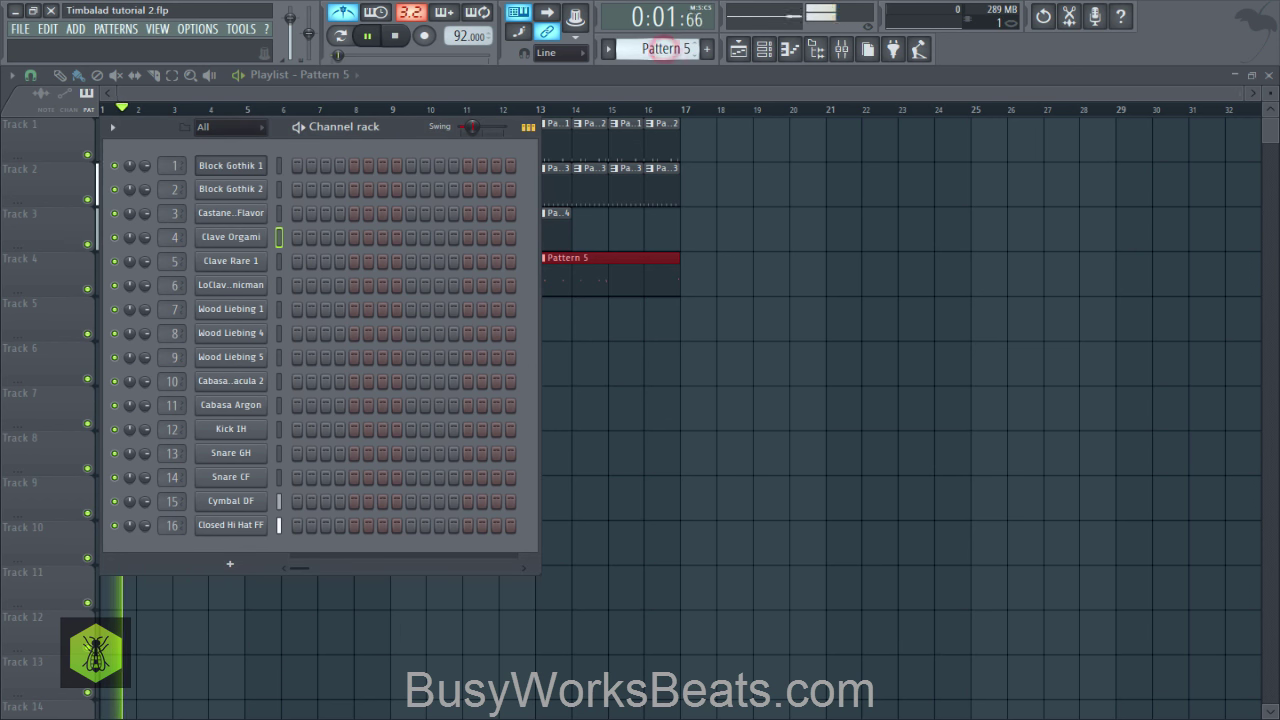
key("space")
Step: Arm notes and automation recording for the Clave Rare 1 channel and rehearse its rhythm
left_click(279, 261)
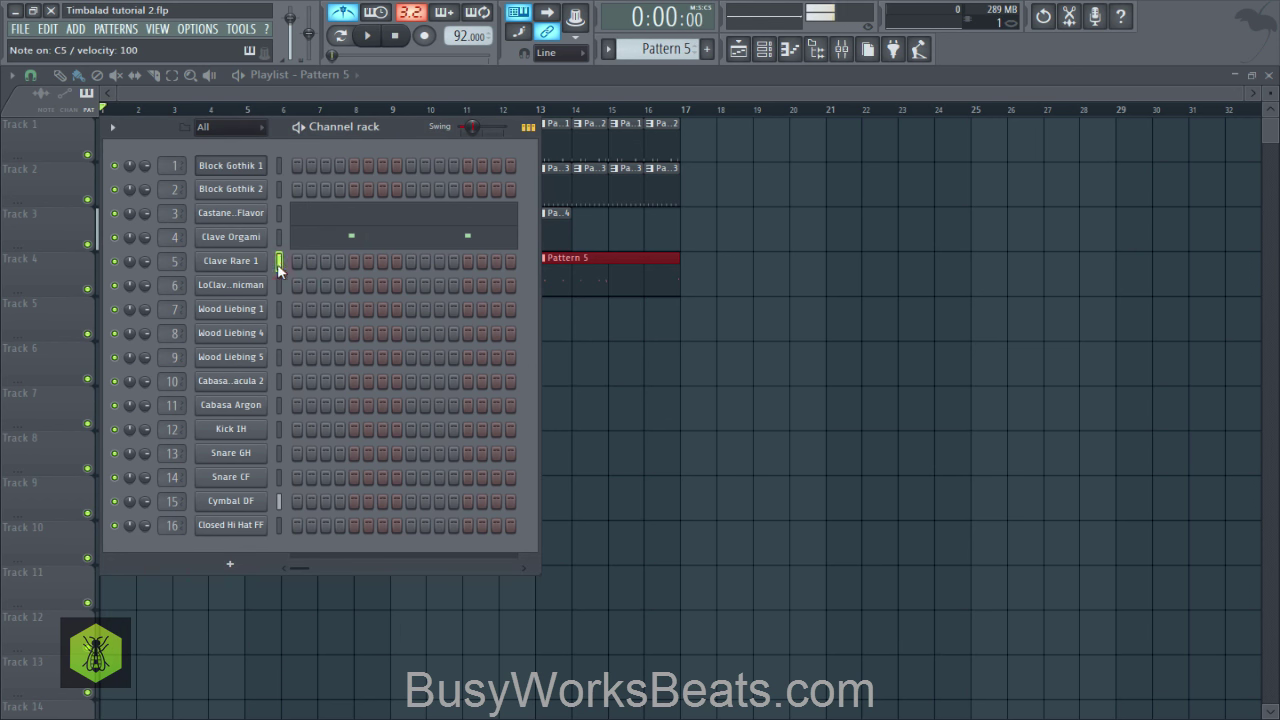
left_click(424, 37)
left_click(634, 446)
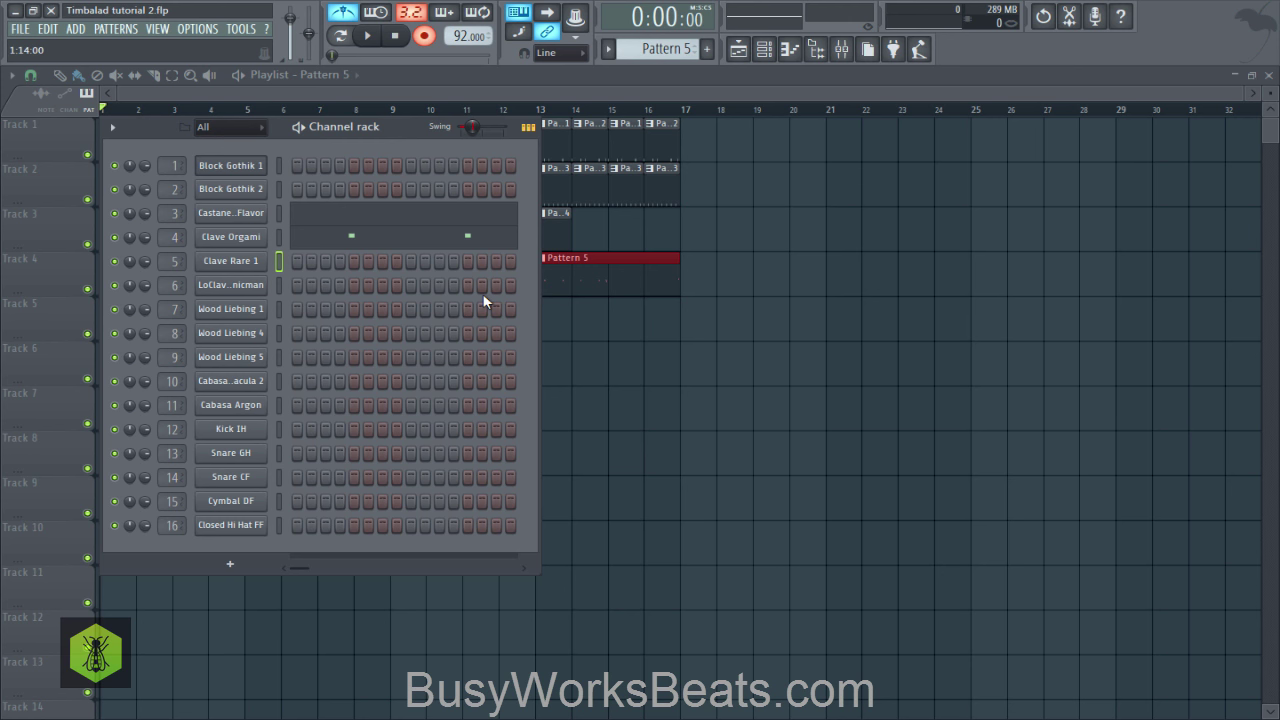
key("q")
key("q")
key("q")
Step: Record the Clave Rare 1 rhythm live into Pattern 5 over the arrangement and disarm recording
key("space")
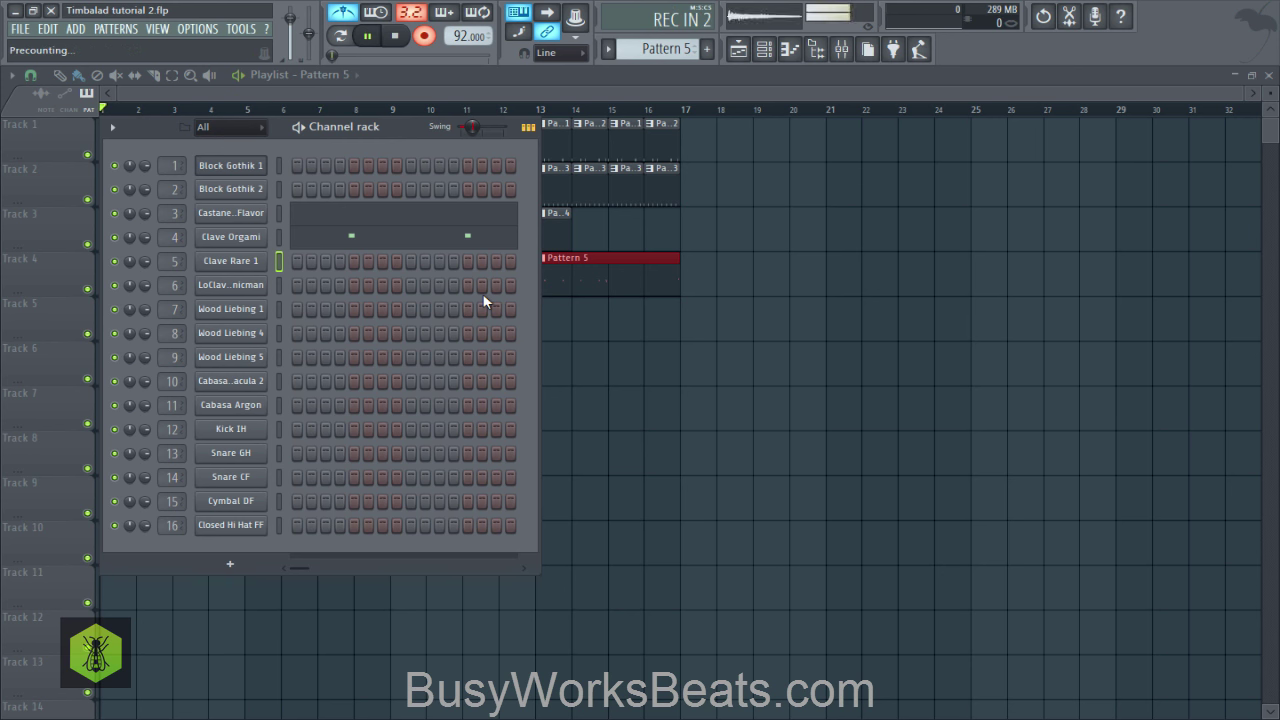
key("q")
key("q")
key("q")
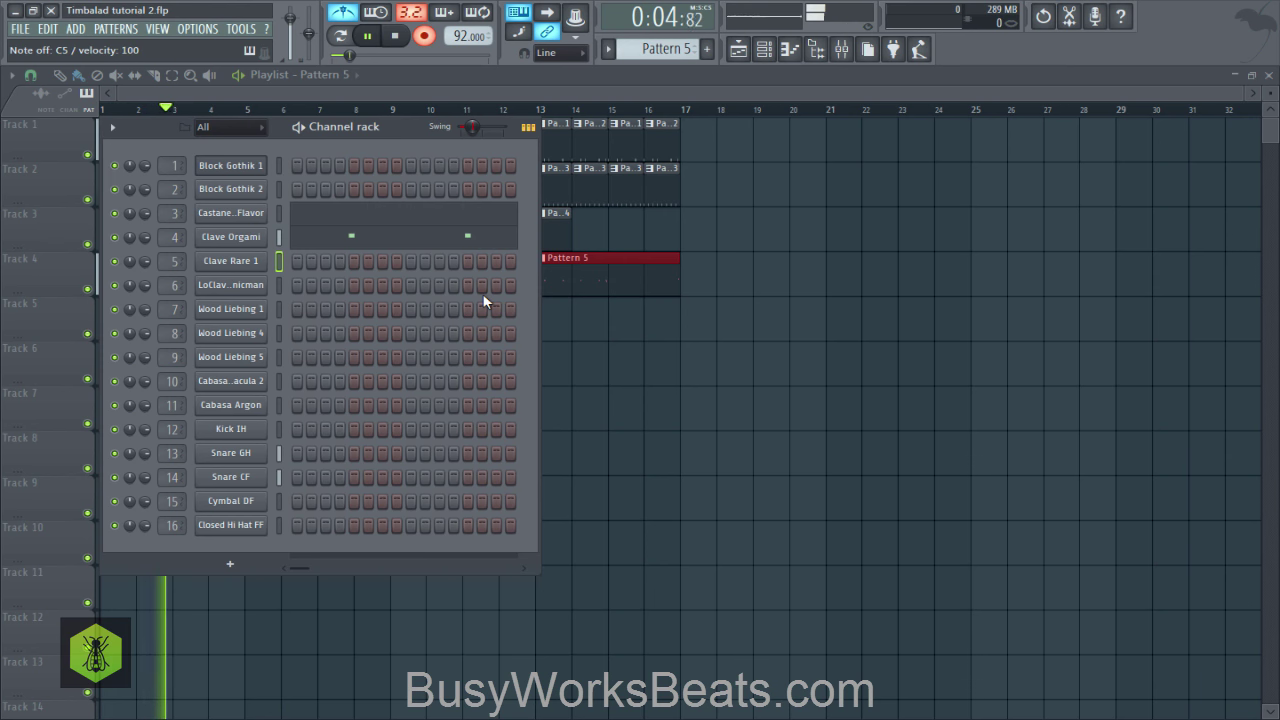
key("space")
left_click(424, 35)
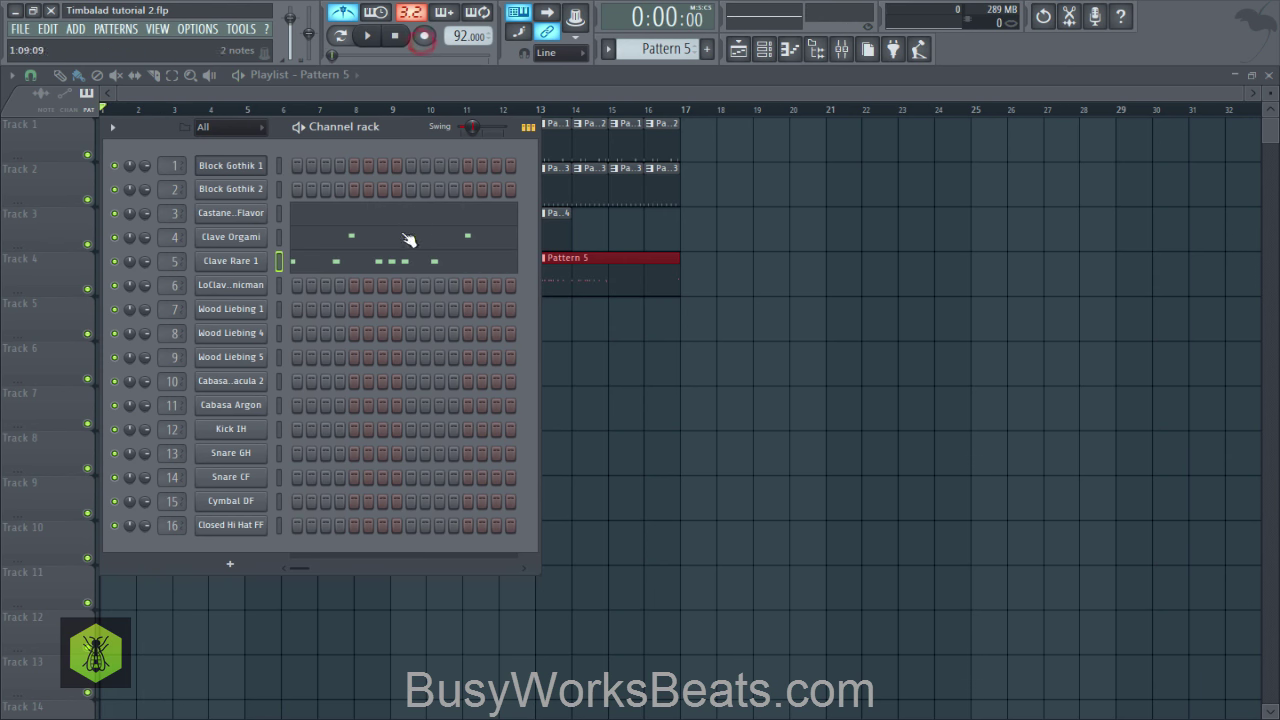
Step: Shift all recorded Clave Rare 1 notes slightly later in the piano roll and check the timing by playback
left_click(335, 268)
scroll(322, 115, "down", 3)
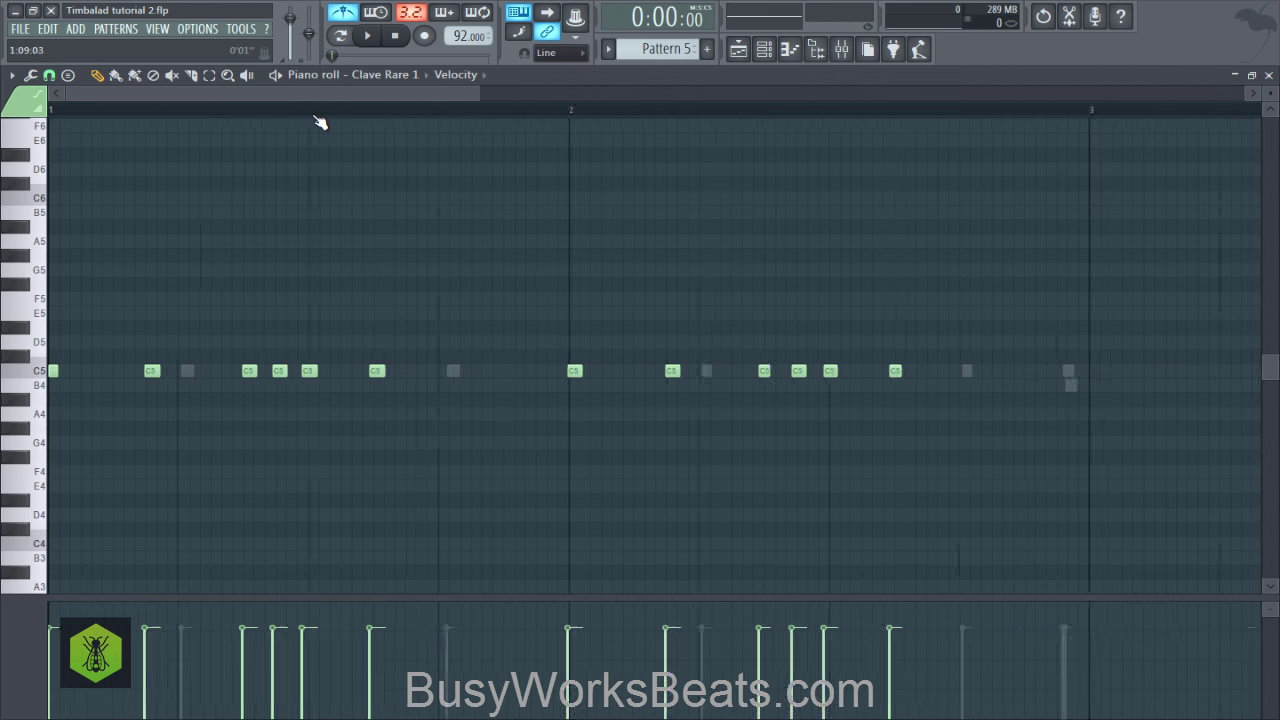
key("ctrl+a")
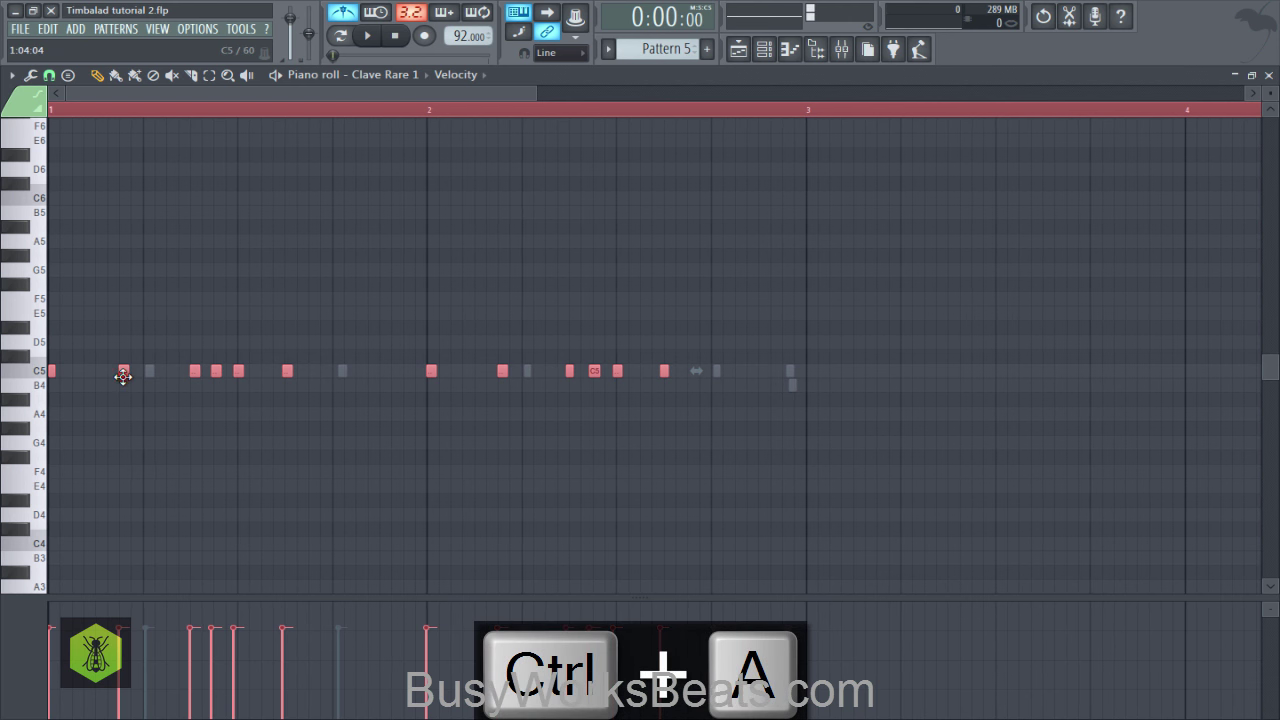
key("space")
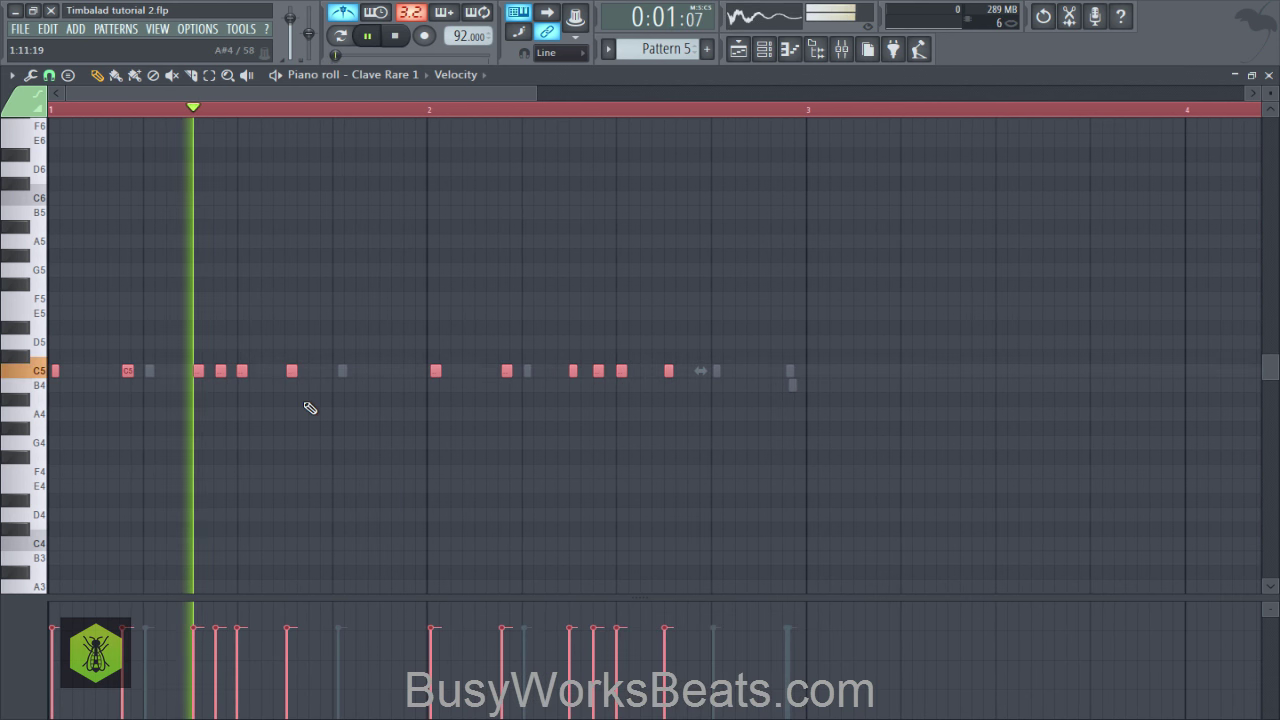
left_click(623, 109, "ctrl")
key("space")
left_click(1271, 74)
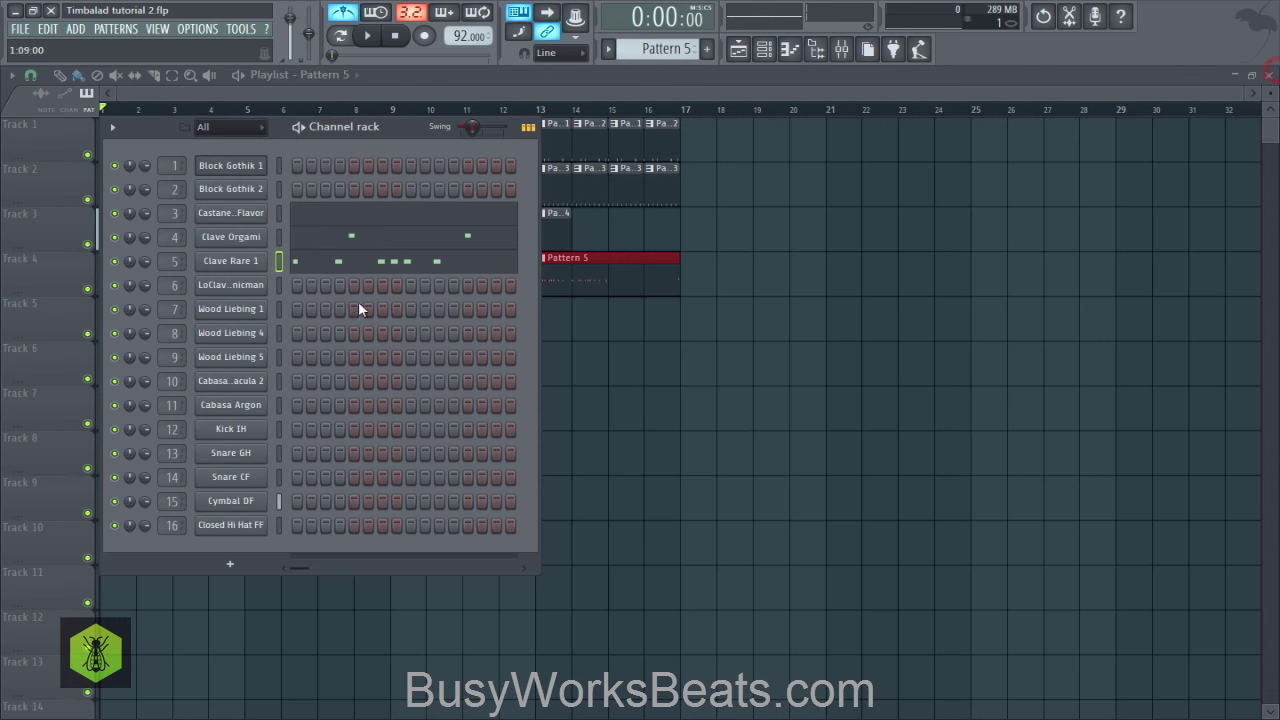
Step: Set the swing to 0% on the Clave Rare 1, Clave Orgami and Castanet MadFlavor channels and save the project
left_click(243, 259)
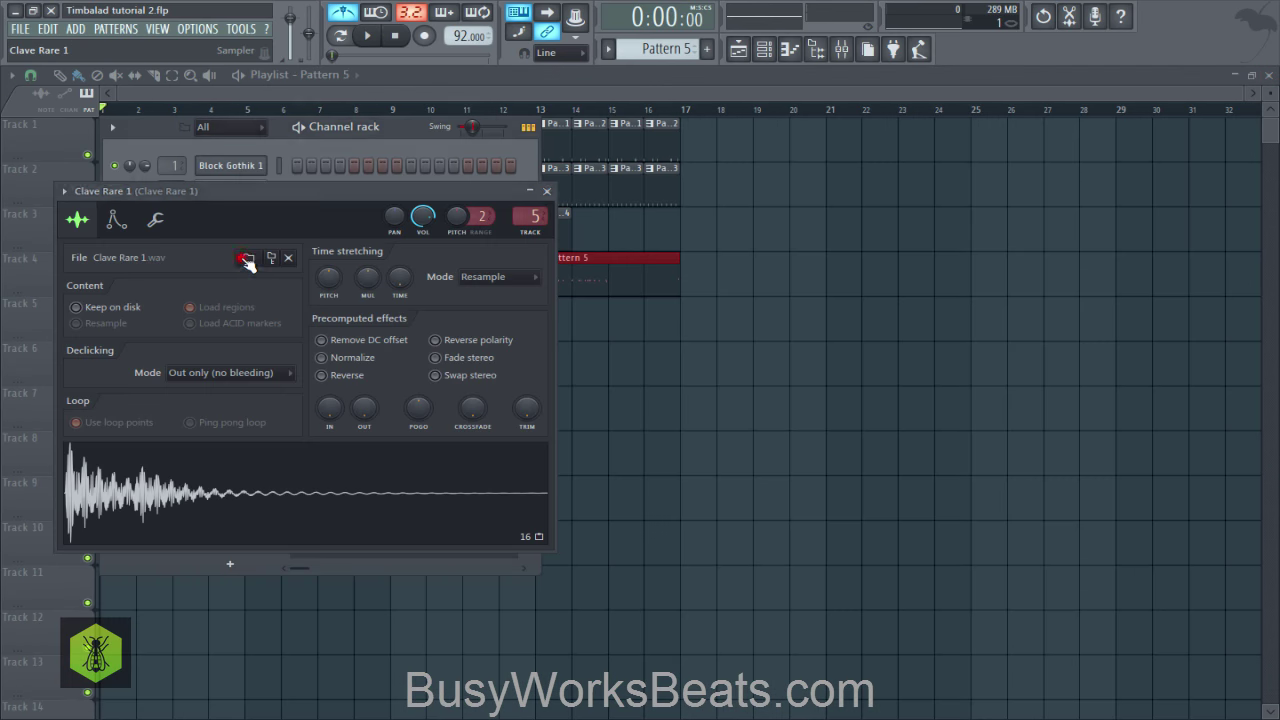
left_click(155, 220)
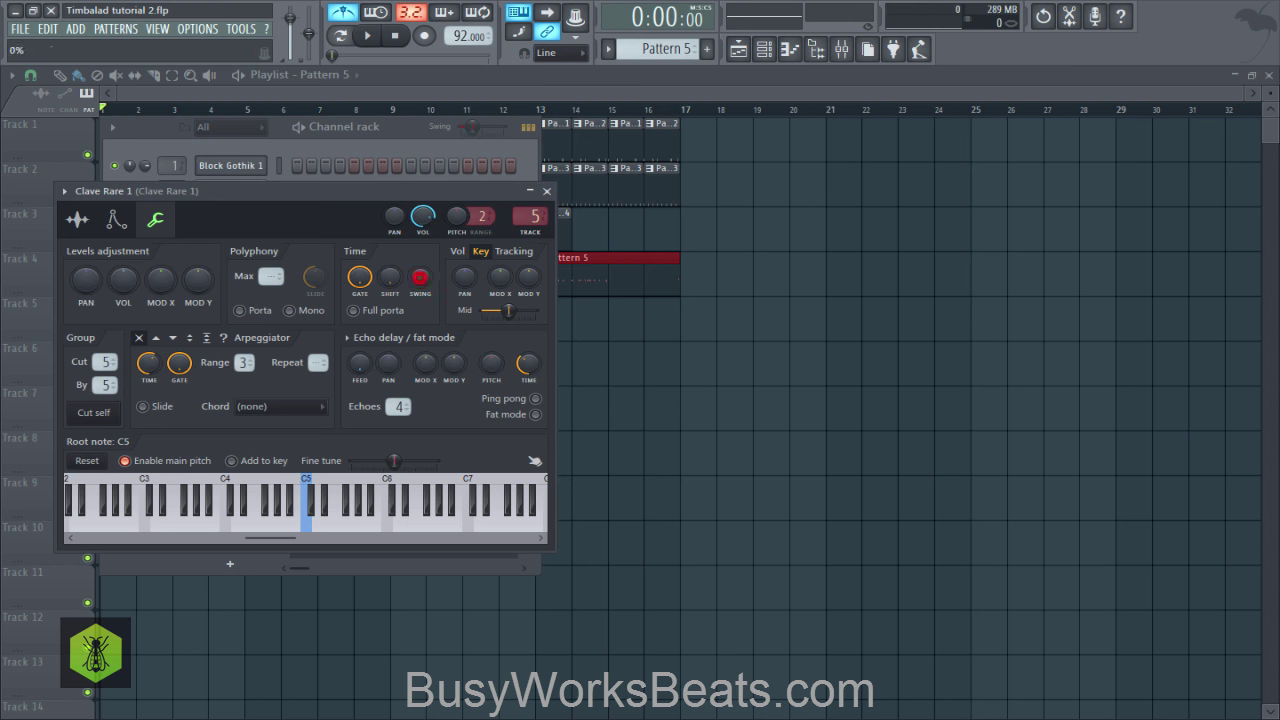
left_click(546, 192)
left_click(250, 226)
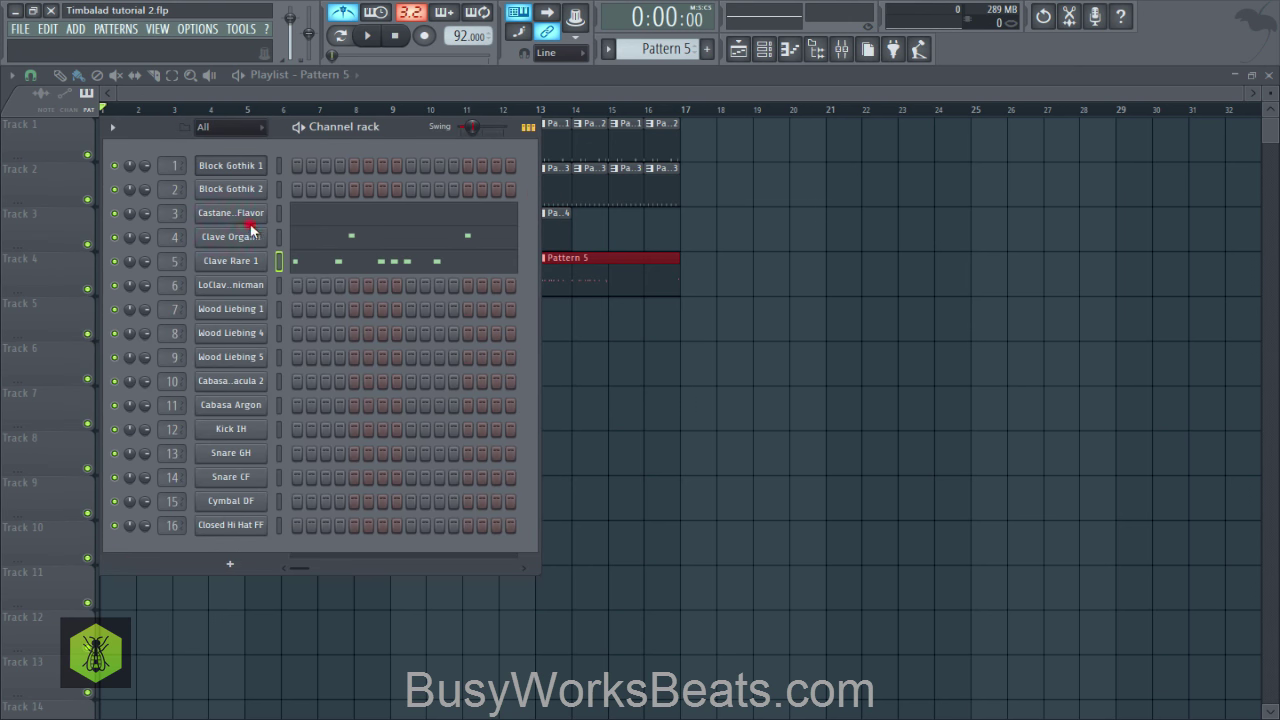
left_click(123, 198)
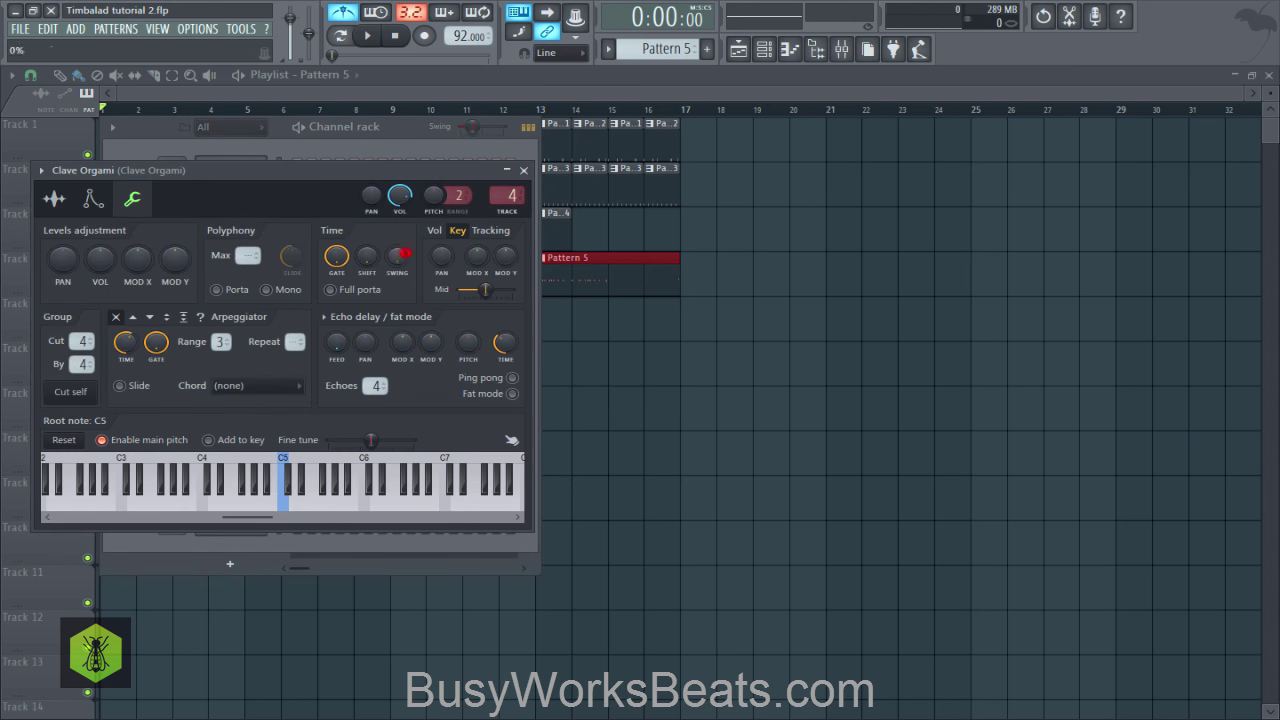
left_click(524, 170)
left_click(258, 214)
left_click(103, 178)
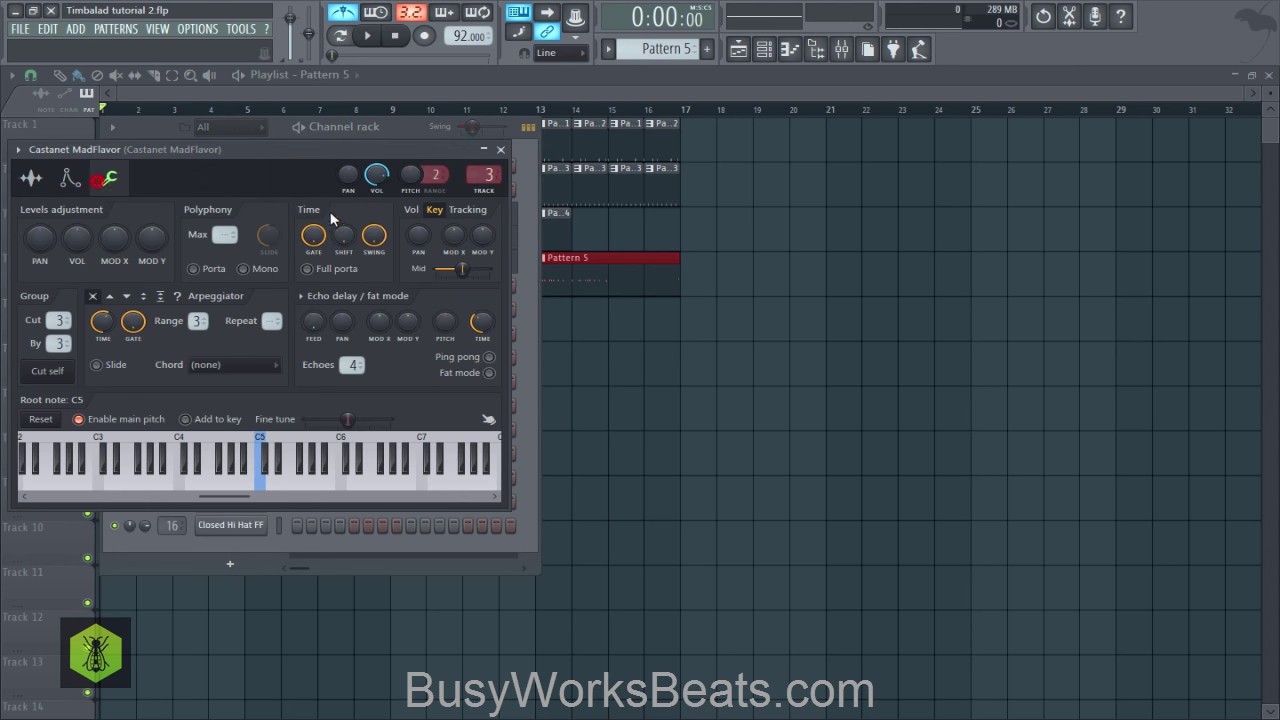
left_click(502, 151)
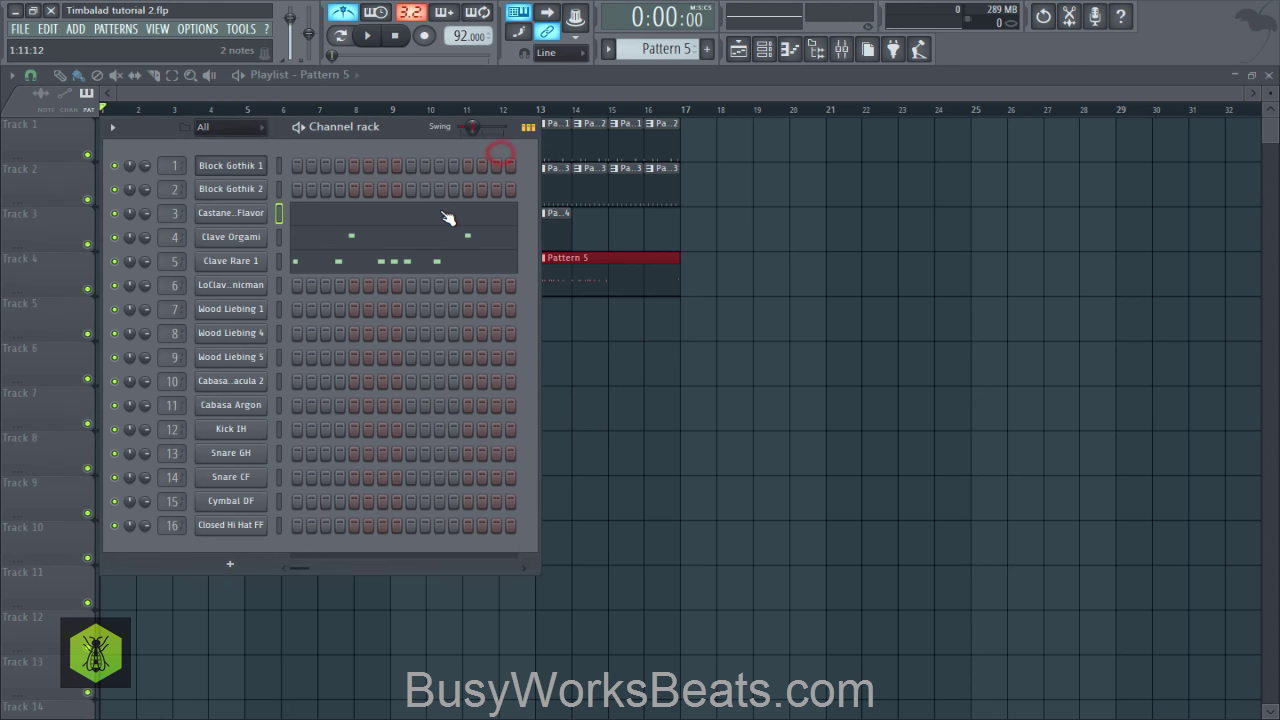
right_click(659, 402)
key("ctrl+s")
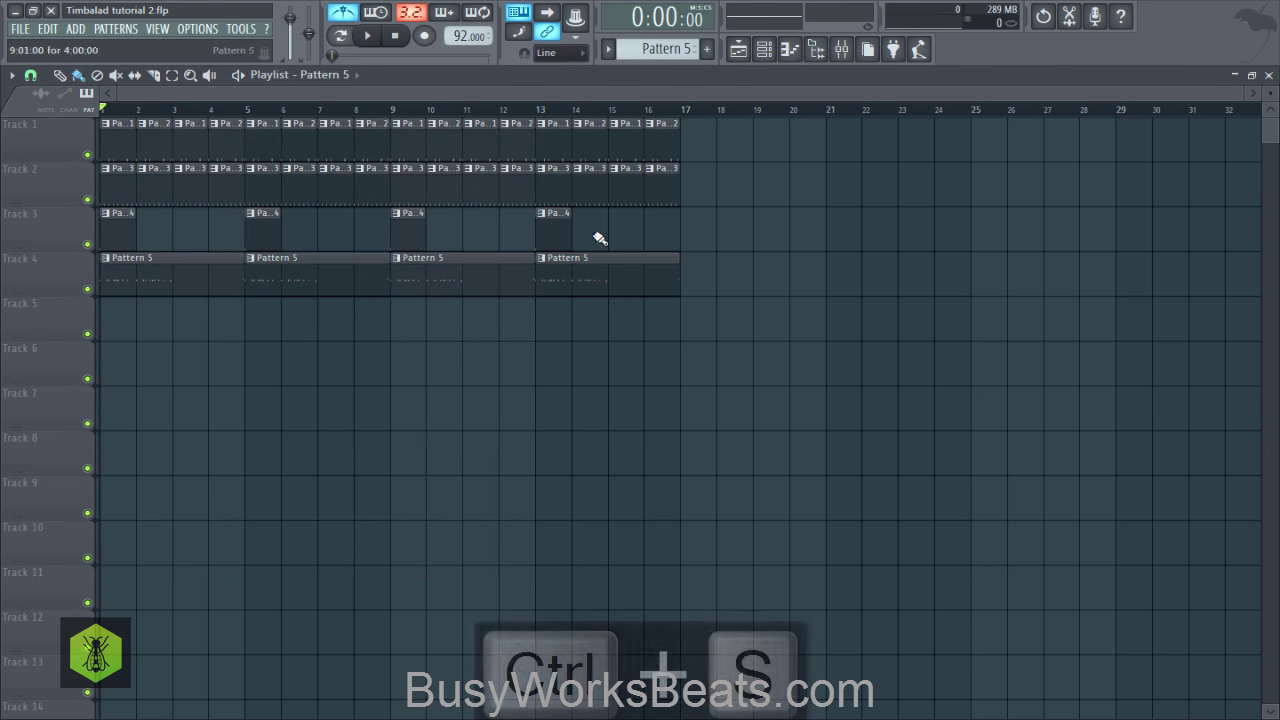
Step: Shift all Clave Rare 1 notes of Pattern 5 slightly later in the piano roll and check the timing by playback
left_click(762, 50)
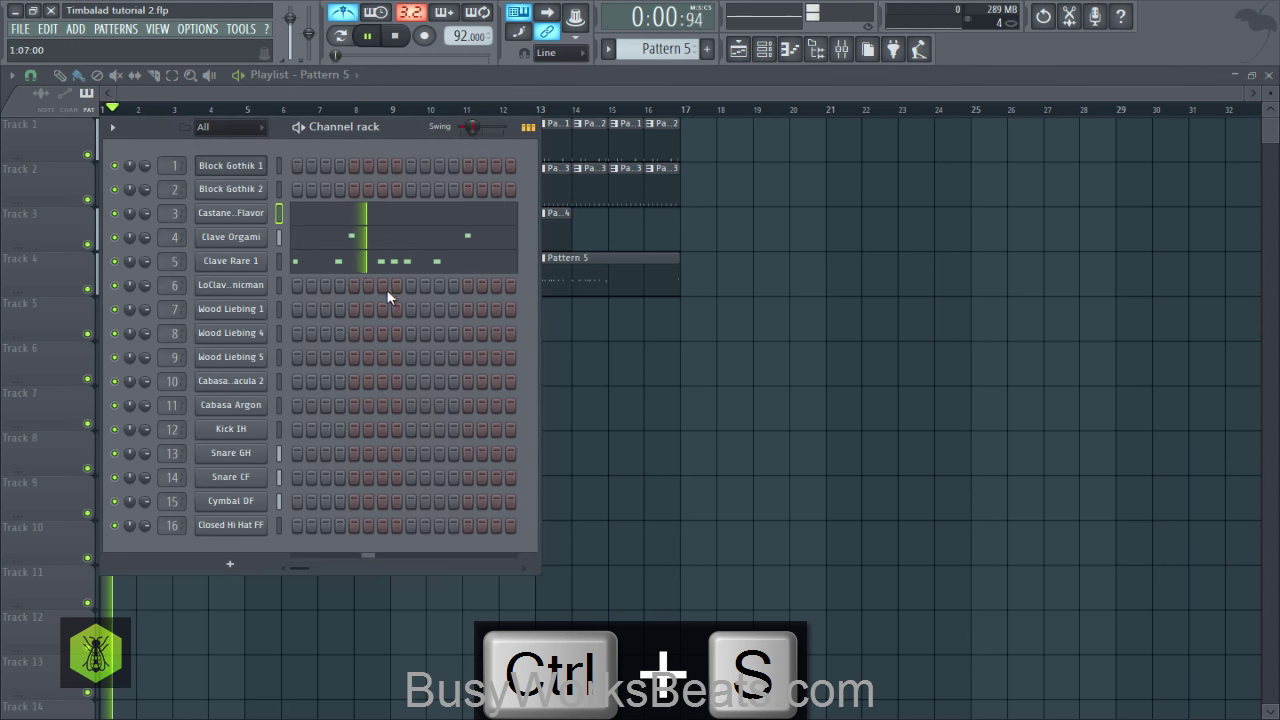
left_click(330, 262)
key("ctrl+a")
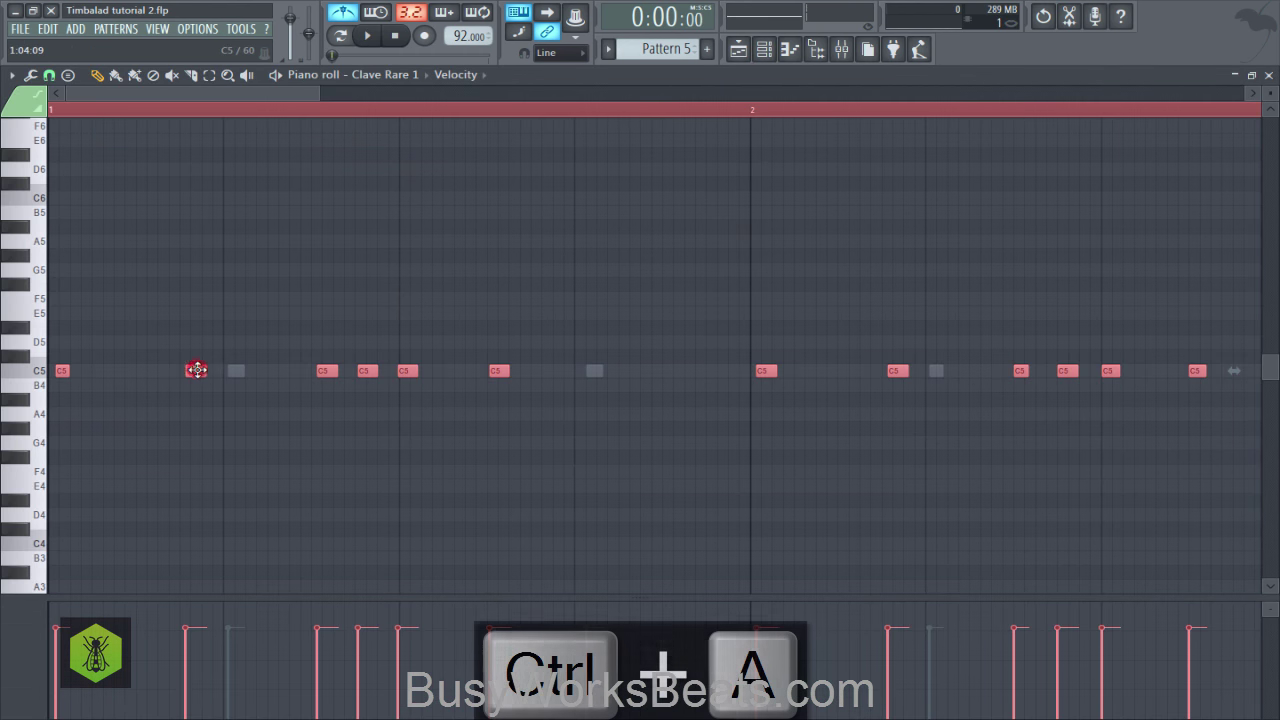
left_click_drag(195, 371, 200, 371)
key("space")
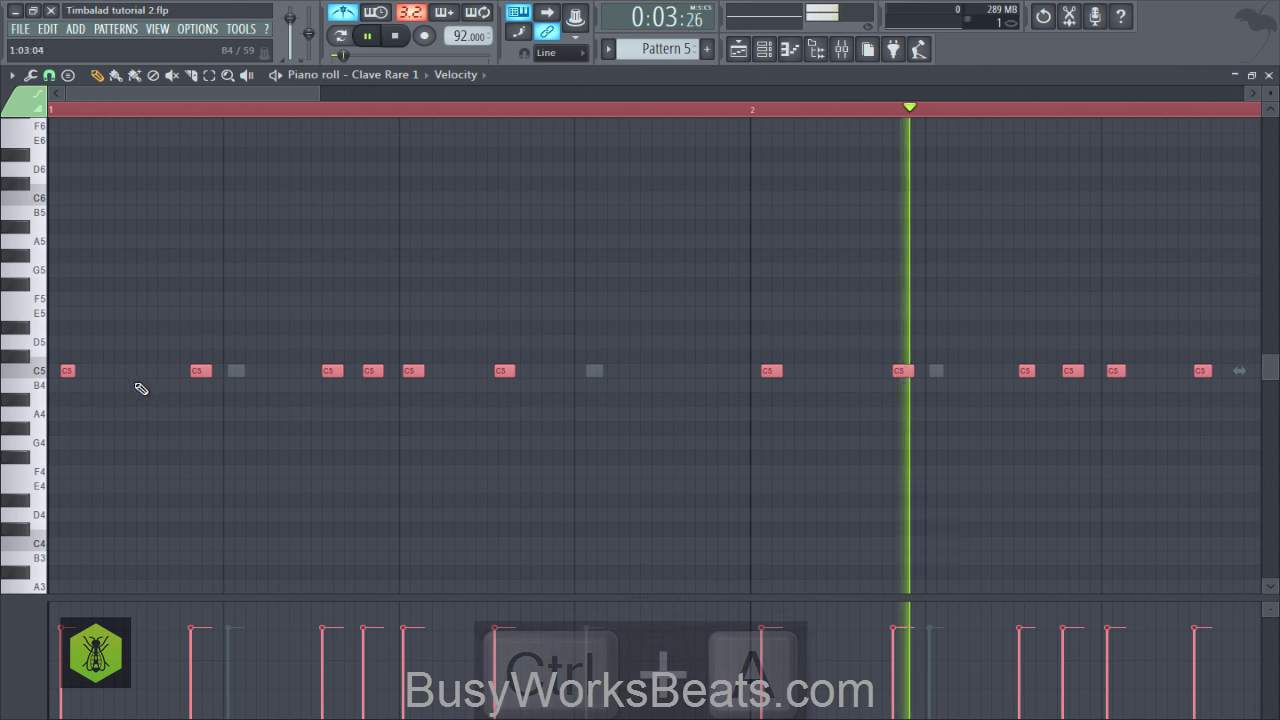
left_click(140, 316)
scroll(236, 118, "down", 2)
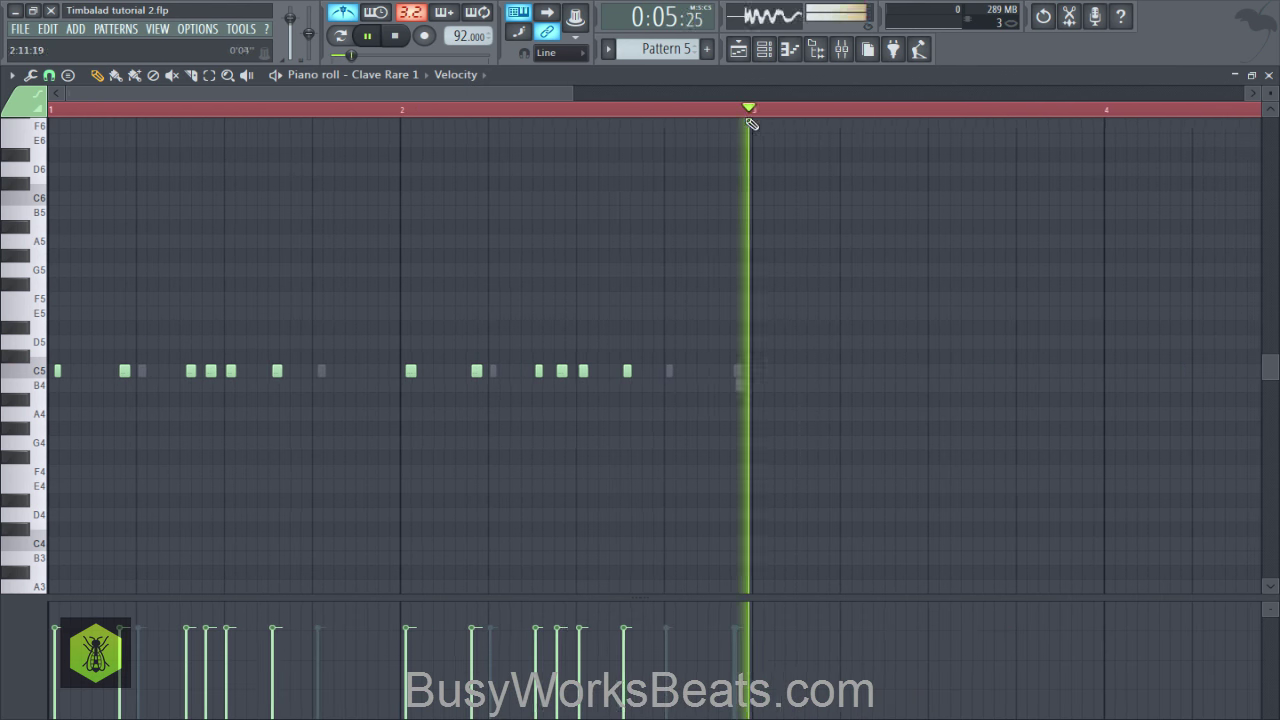
key("space")
Step: Lower the Clave Rare 1 mixer level to -14.6 dB during playback, comparing it soloed and in the full mix
left_click(839, 54)
key("space")
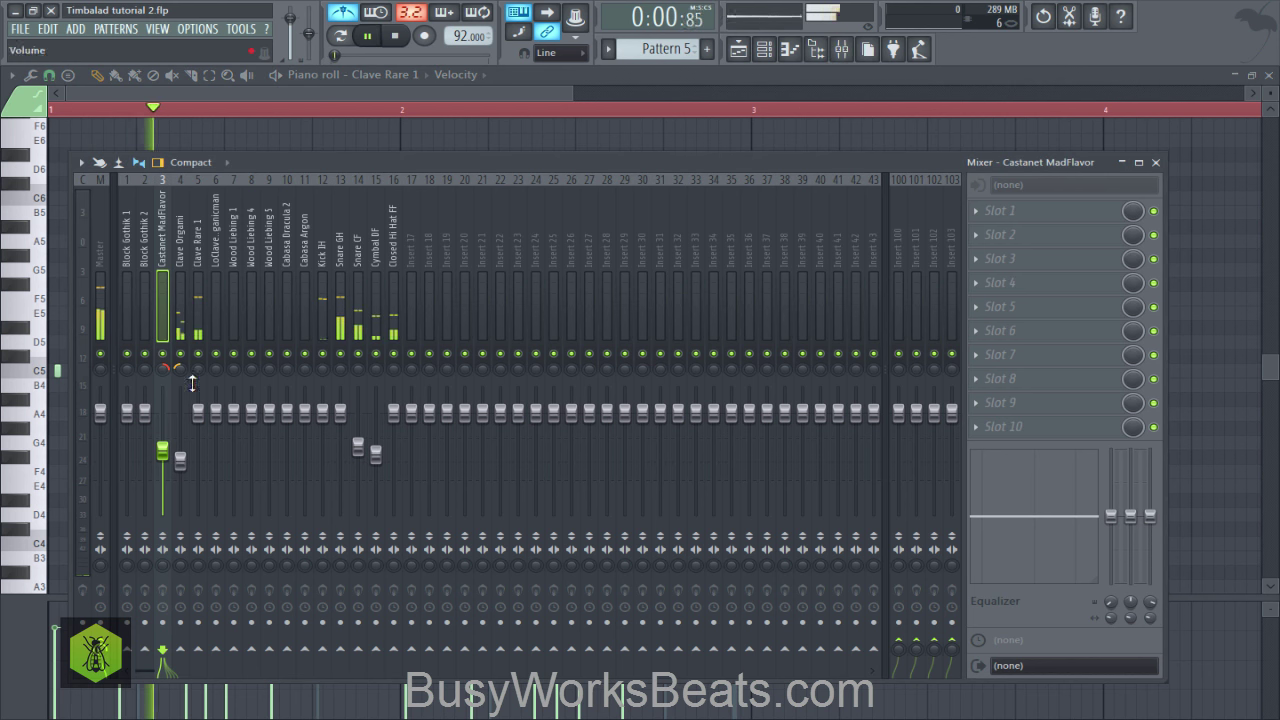
left_click_drag(197, 422, 198, 476)
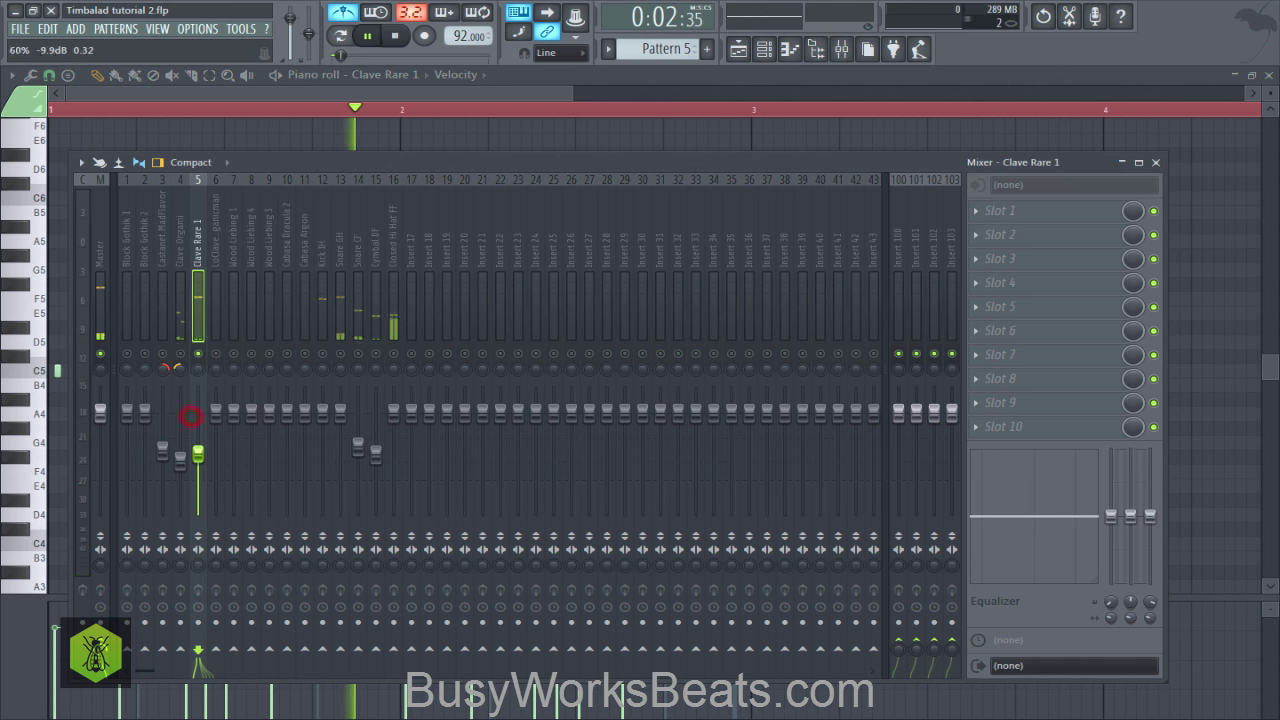
right_click(200, 356)
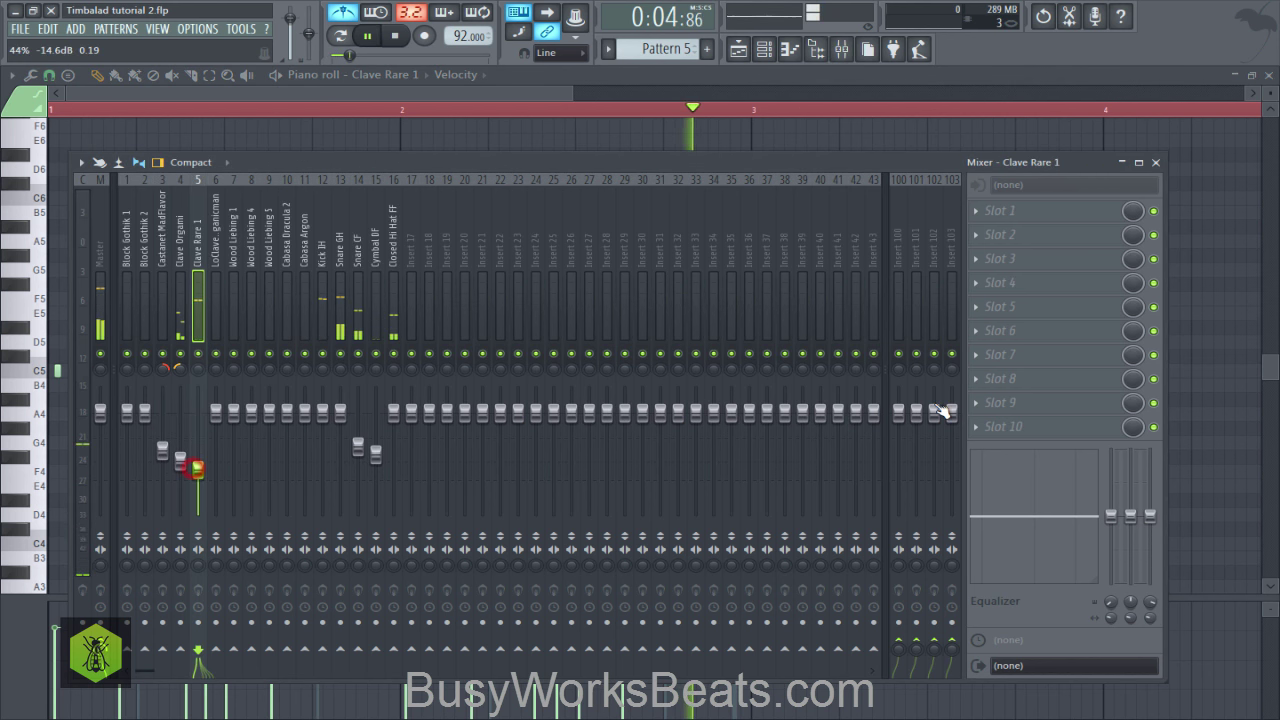
key("F9")
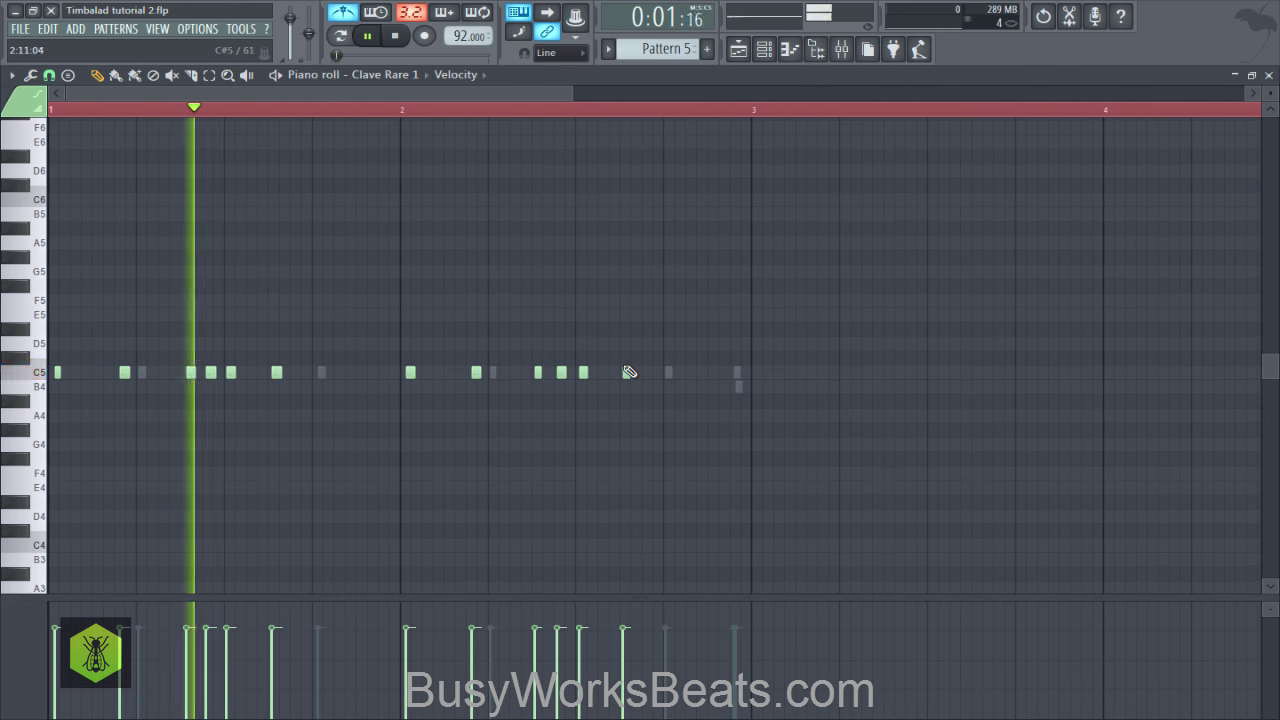
Step: Nudge the whole Clave Rare 1 part a little later once more, listen to it and return to the playlist
key("space")
left_click_drag(738, 375, 2, 352)
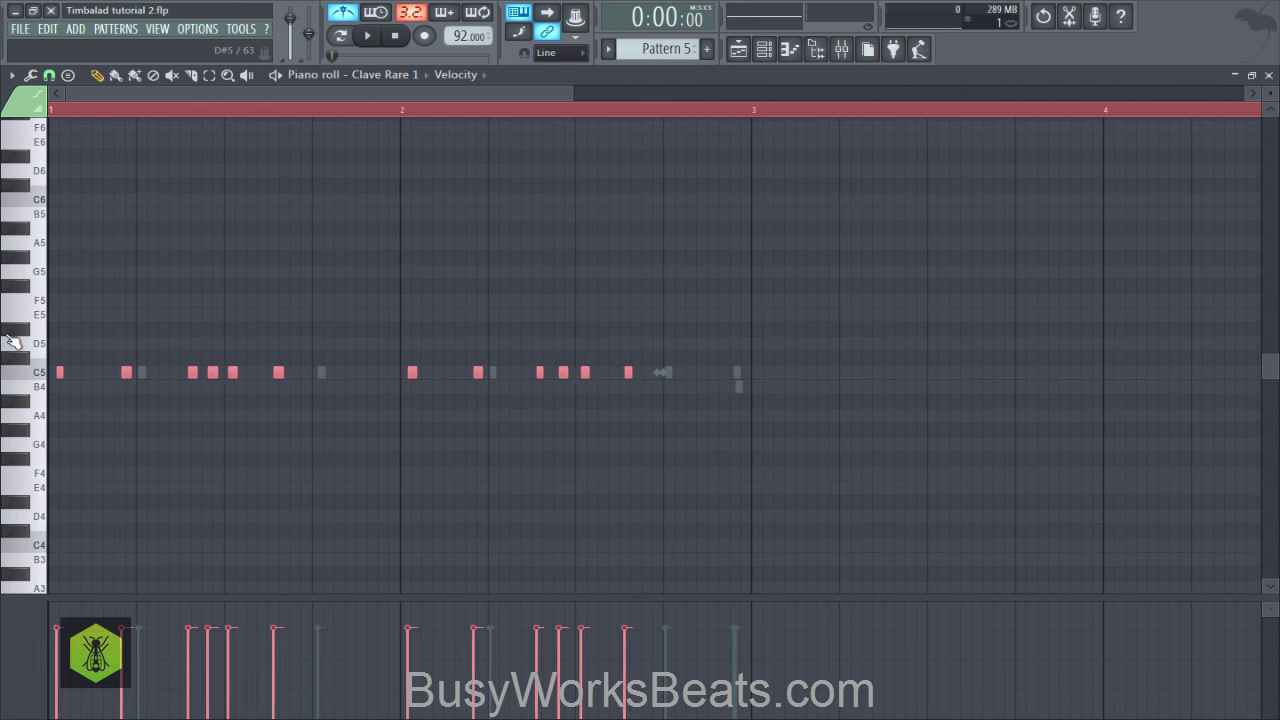
key("space")
left_click(125, 418)
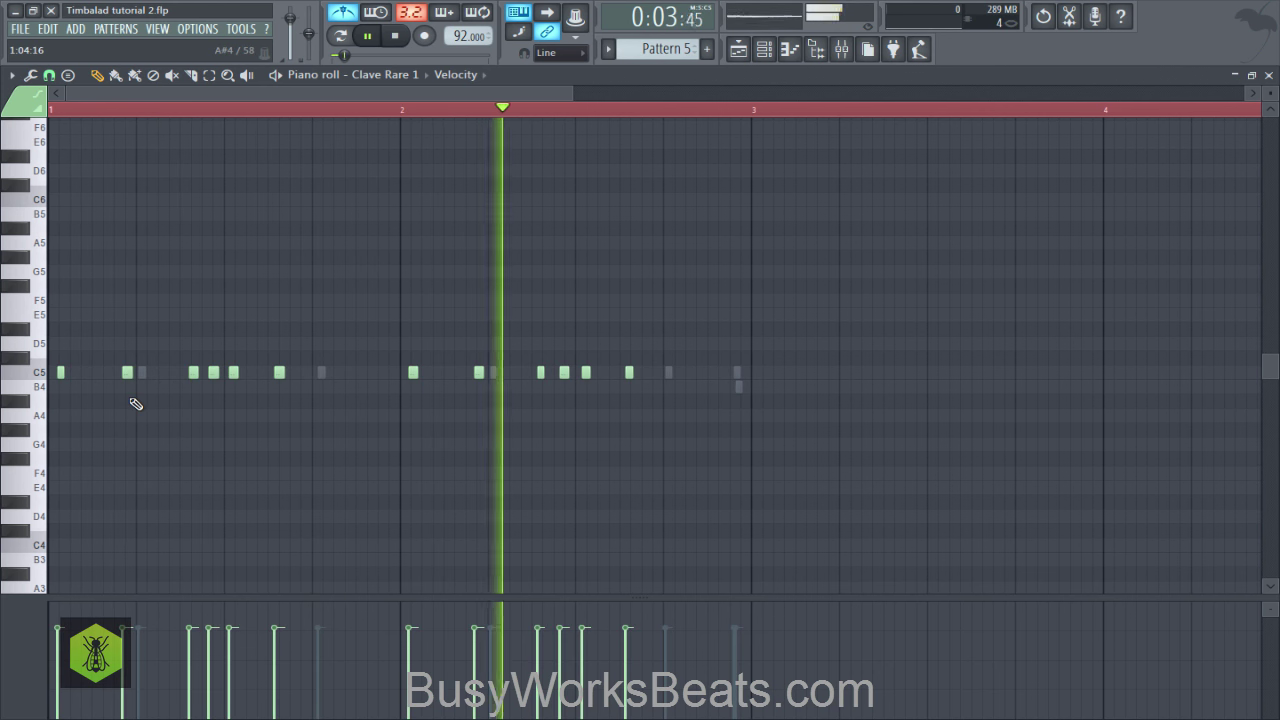
left_click(1270, 77)
right_click(1229, 174)
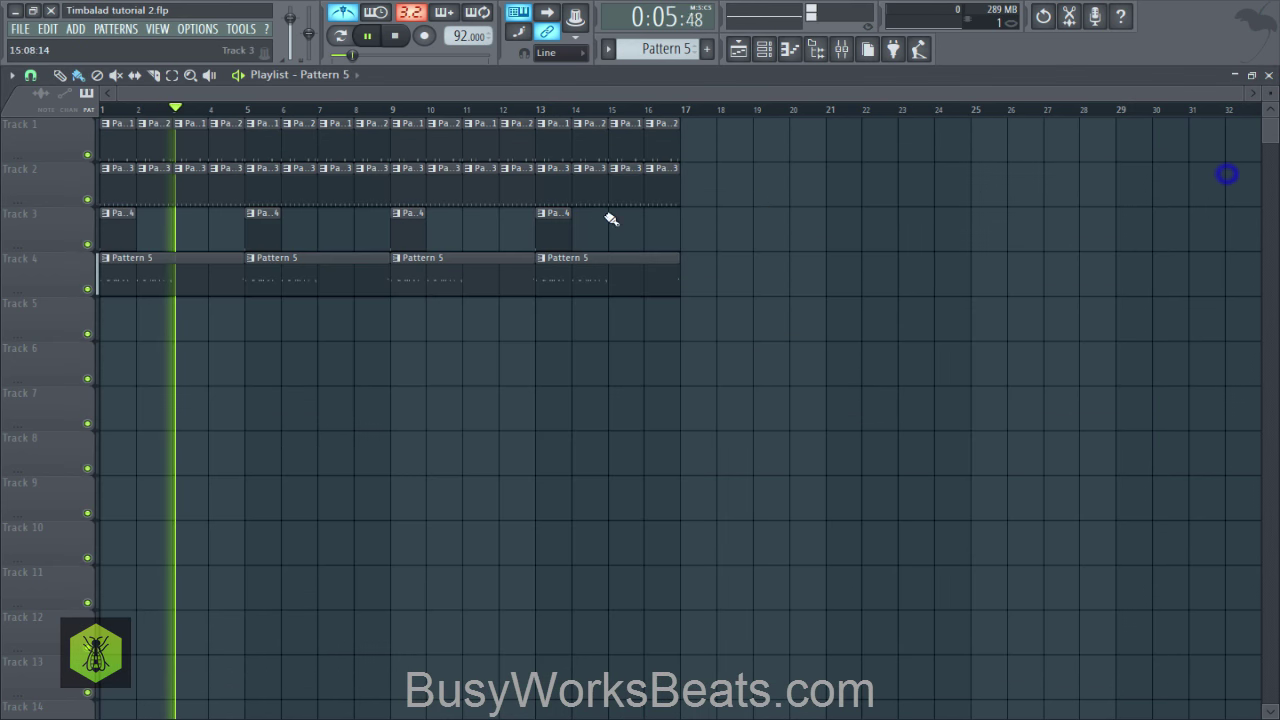
key("space")
Step: Switch to the empty Pattern 6 and place a Block Gothik 1 hit on its first step, auditioning it against the beat
left_click(768, 55)
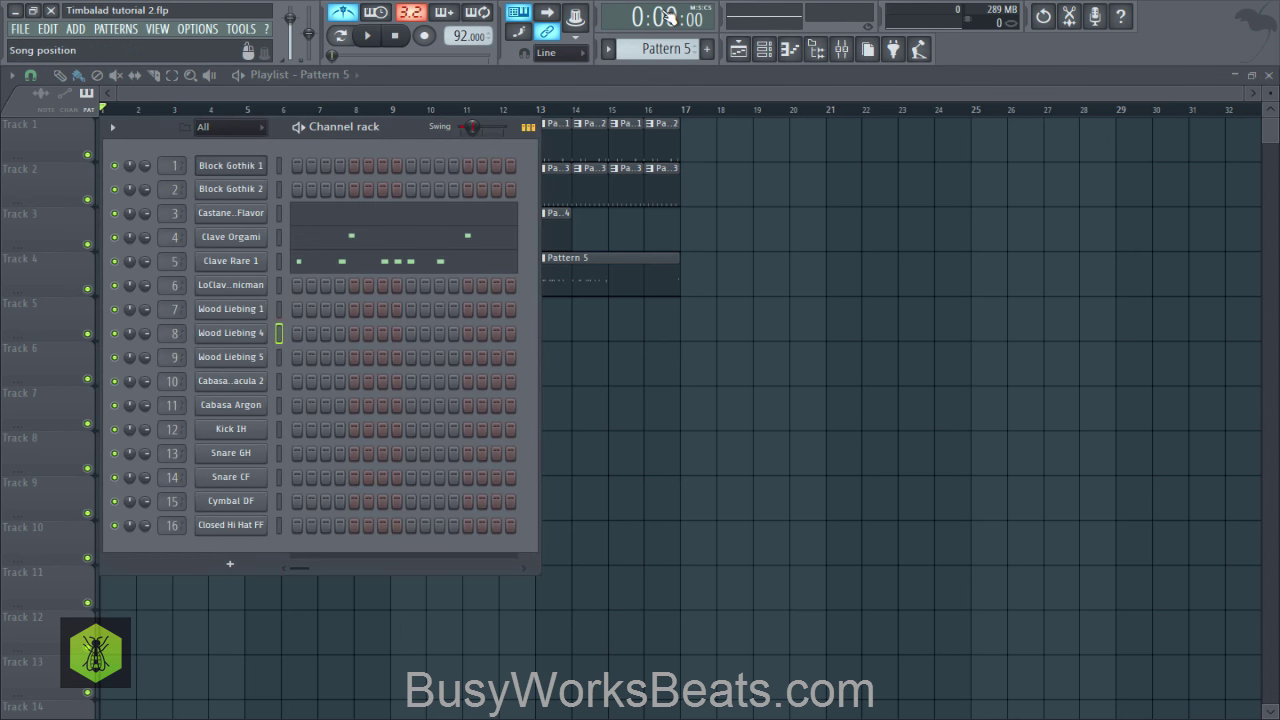
left_click_drag(678, 48, 678, 41)
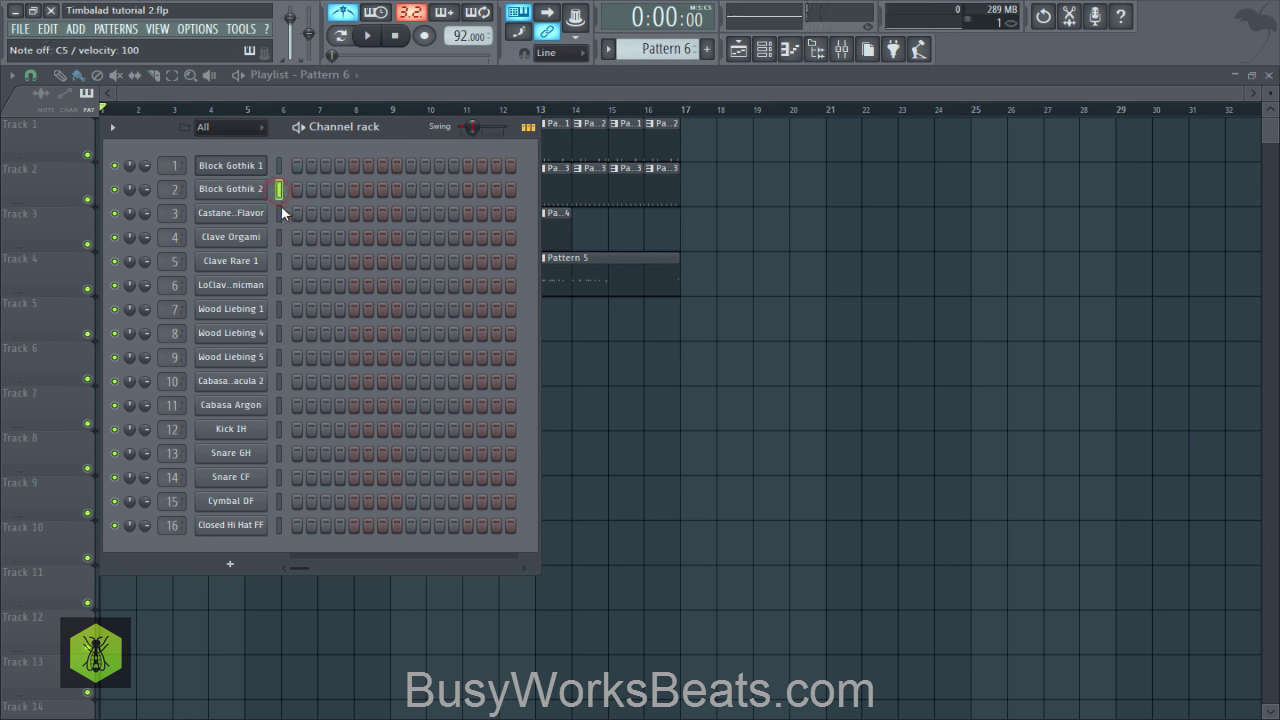
left_click(283, 172)
key("space")
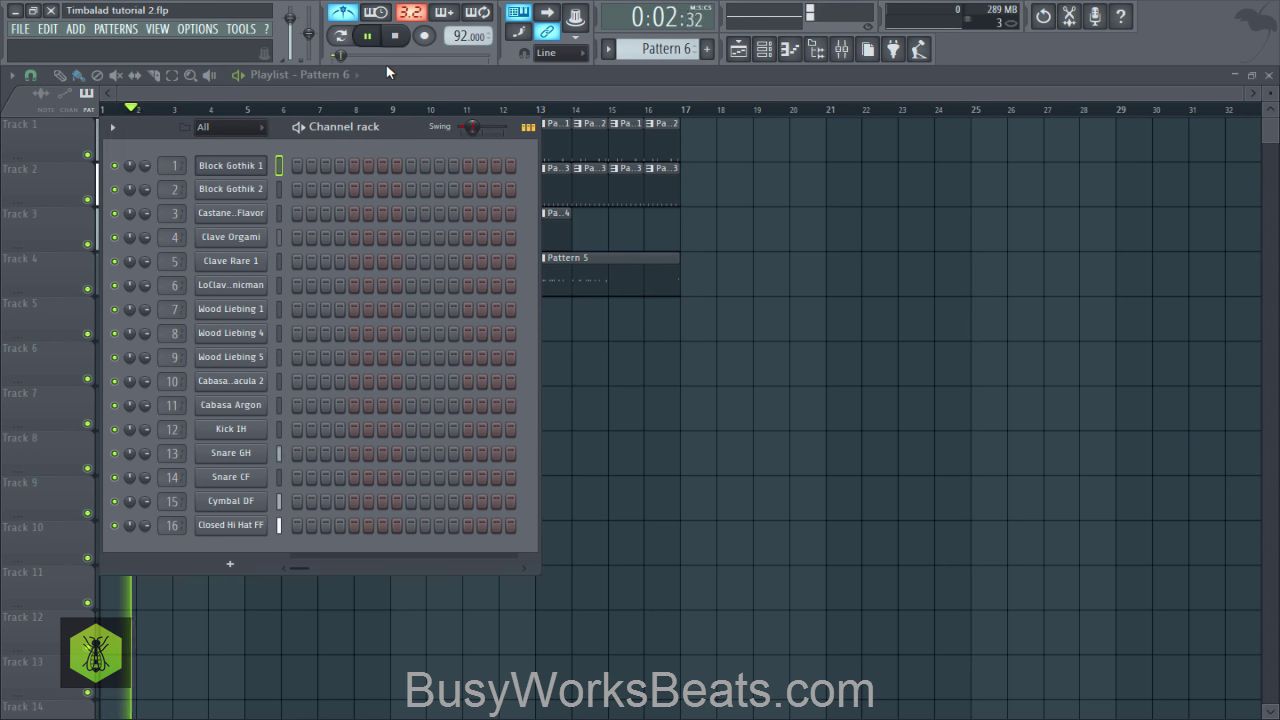
key("space")
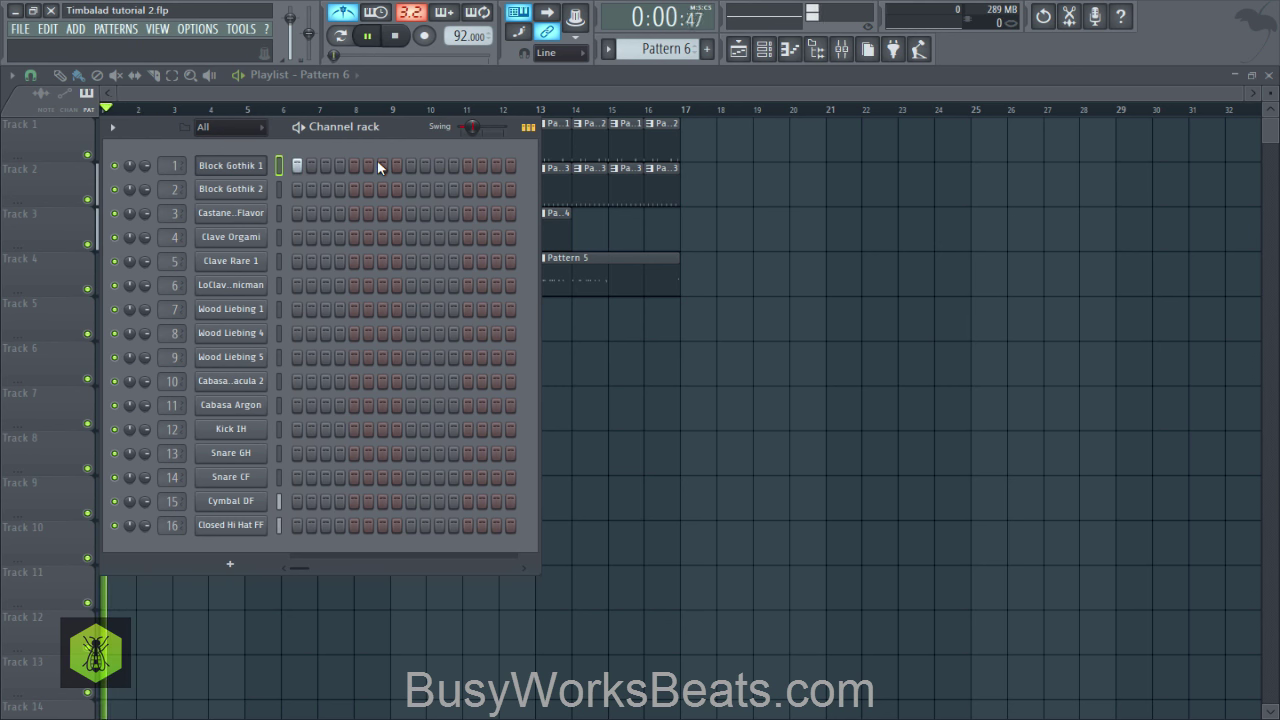
Step: Place Pattern 6 at bar 1 of playlist Track 5 and add a Block Gothik 1 hit on step 16 during playback
key("F6")
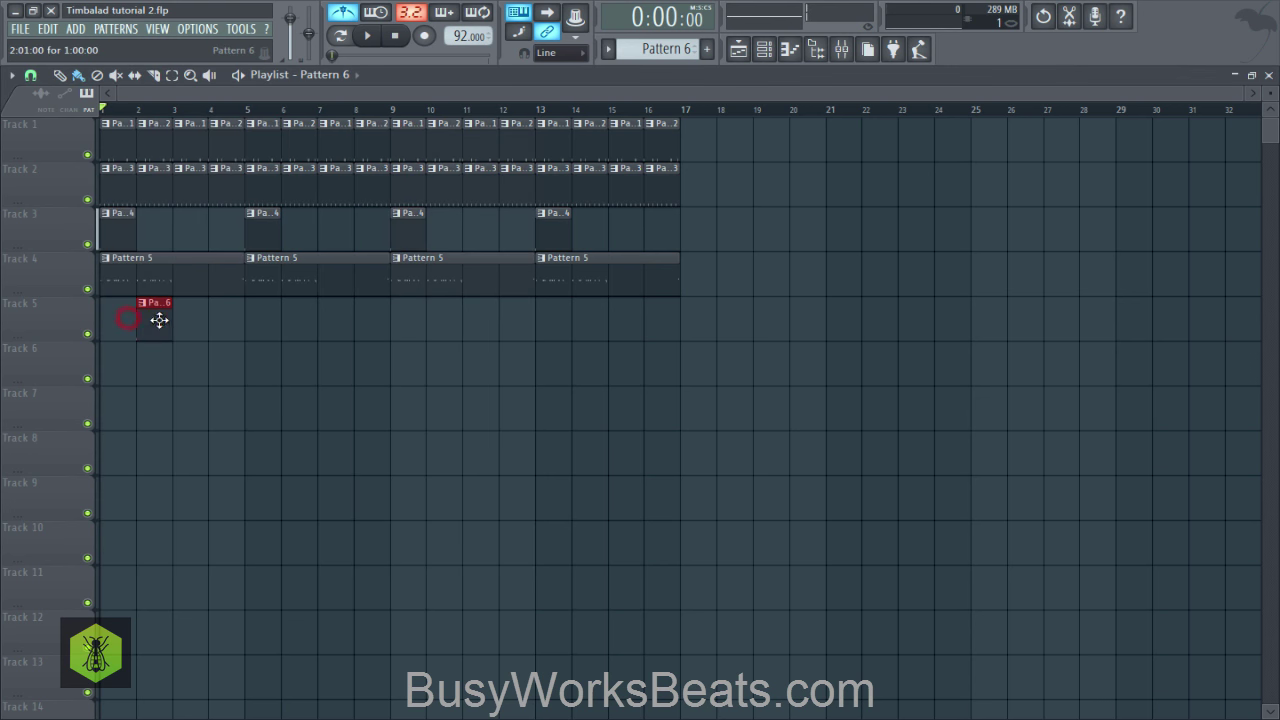
left_click_drag(159, 319, 123, 319)
key("space")
key("F6")
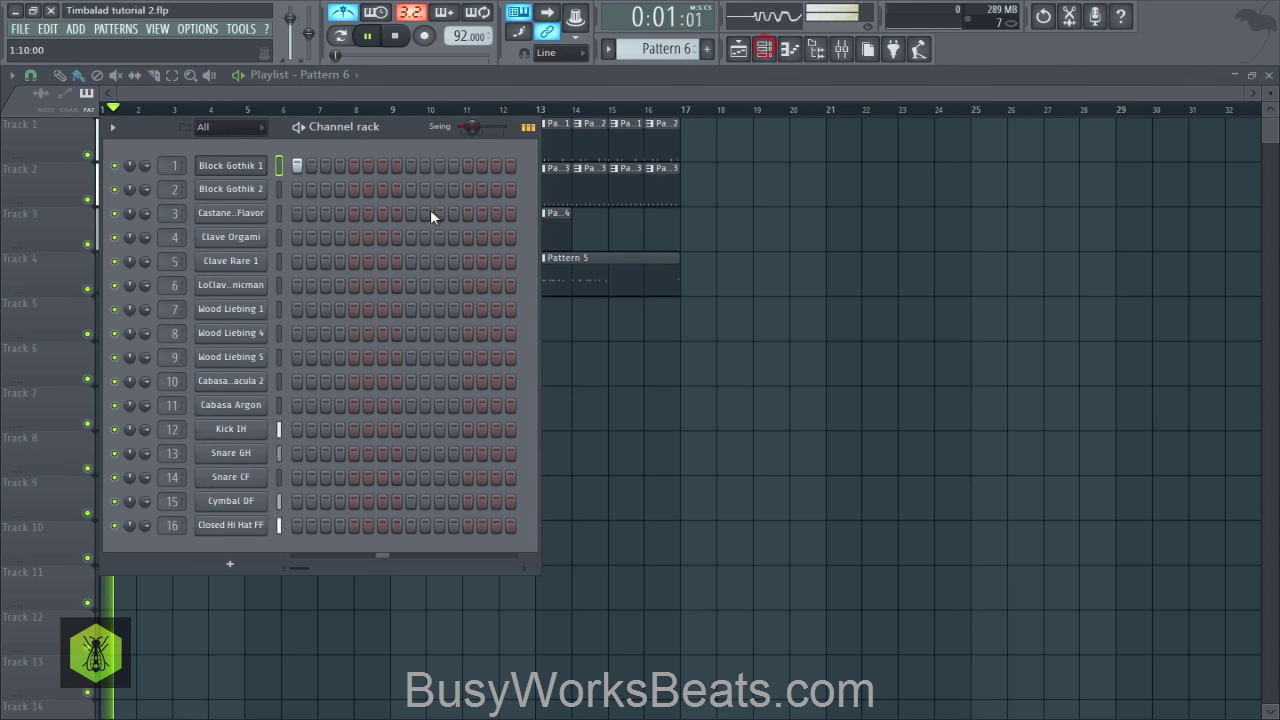
left_click(510, 166)
key("space")
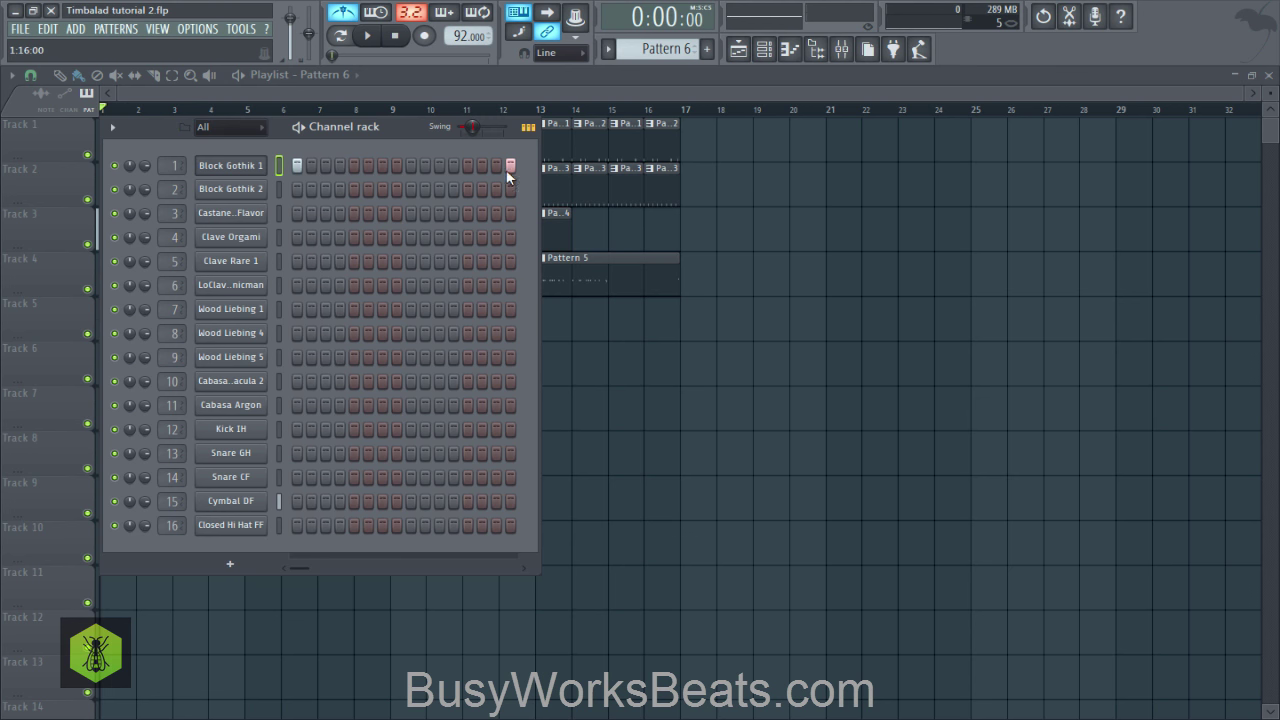
Step: Restore the accidentally deleted Pattern 5 clip and fill Track 5 with Pattern 6 clips from bar 2 through bar 16
right_click(567, 289)
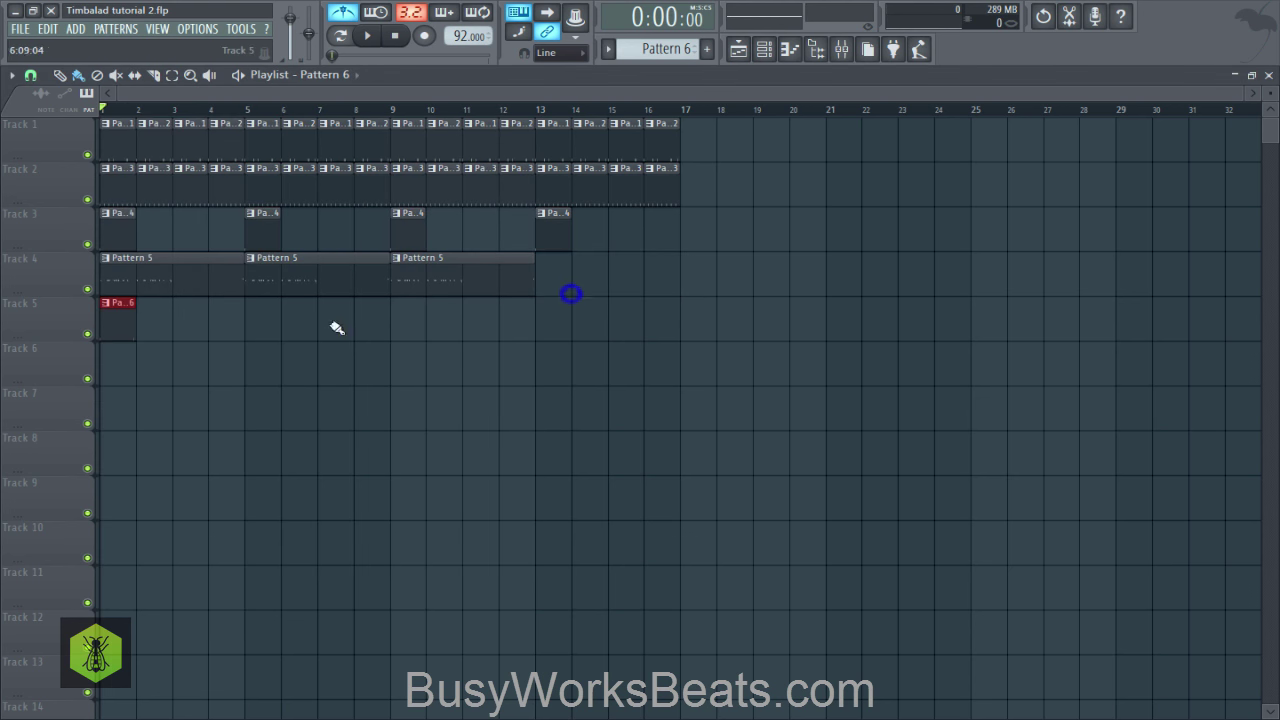
key("ctrl+z")
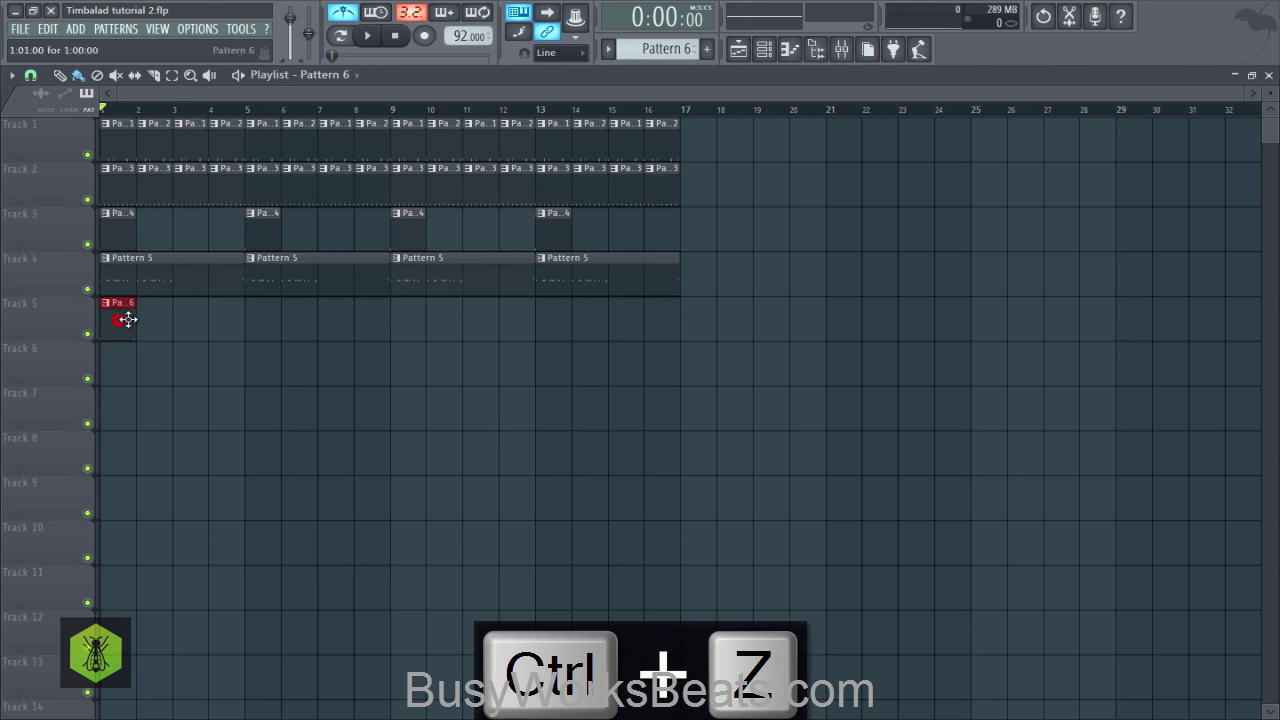
left_click_drag(155, 318, 588, 327)
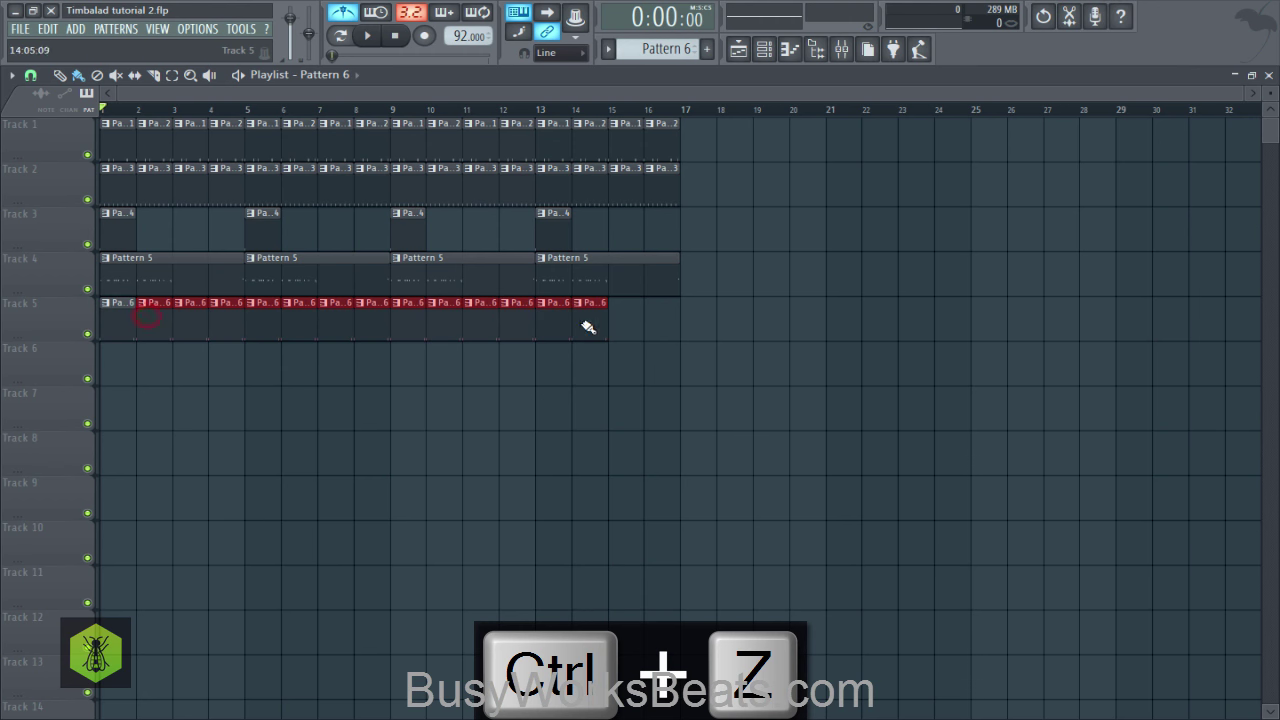
Step: Lower the Block Gothik 1 mixer level to about -20 dB and check it against the beat
left_click(763, 49)
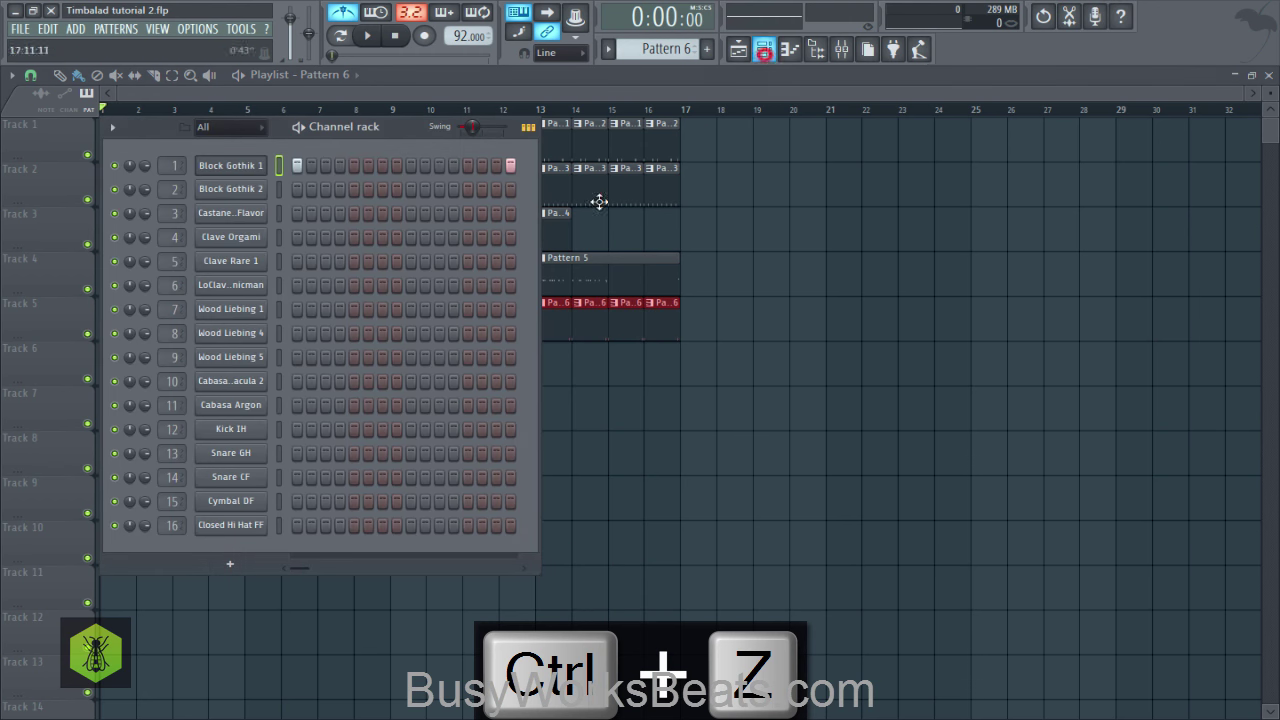
left_click(845, 50)
key("space")
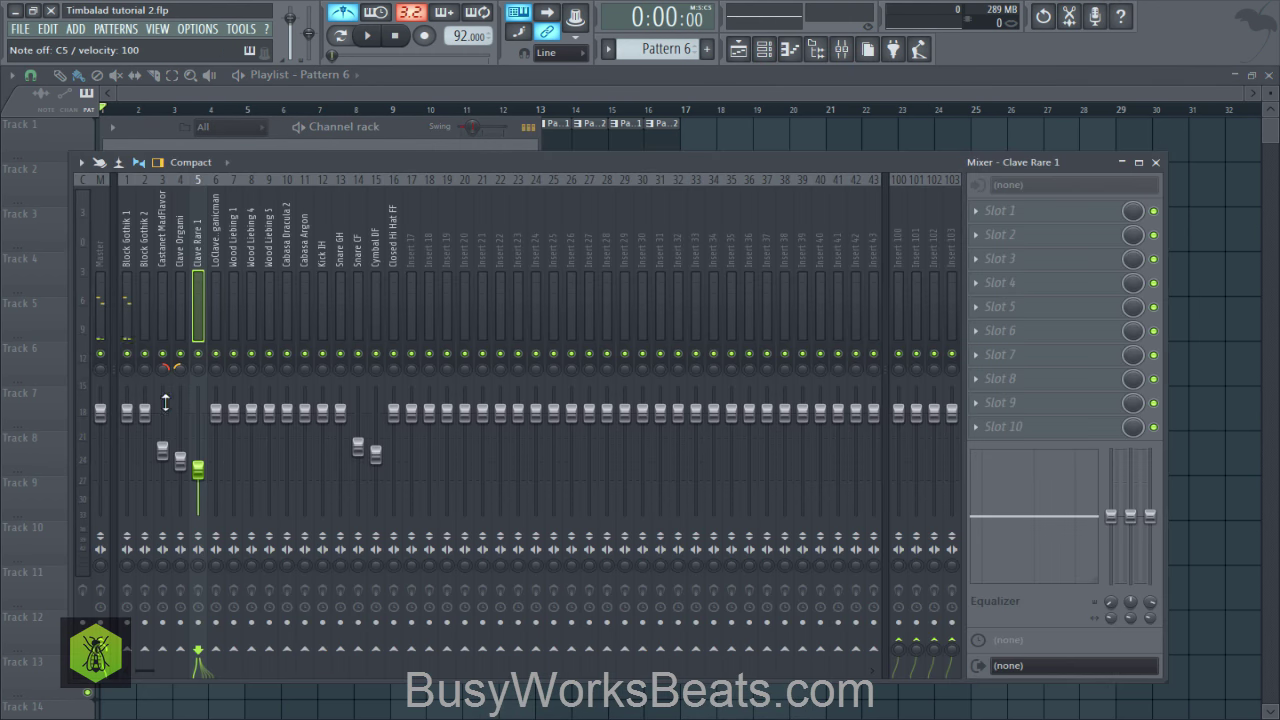
left_click_drag(127, 410, 127, 460)
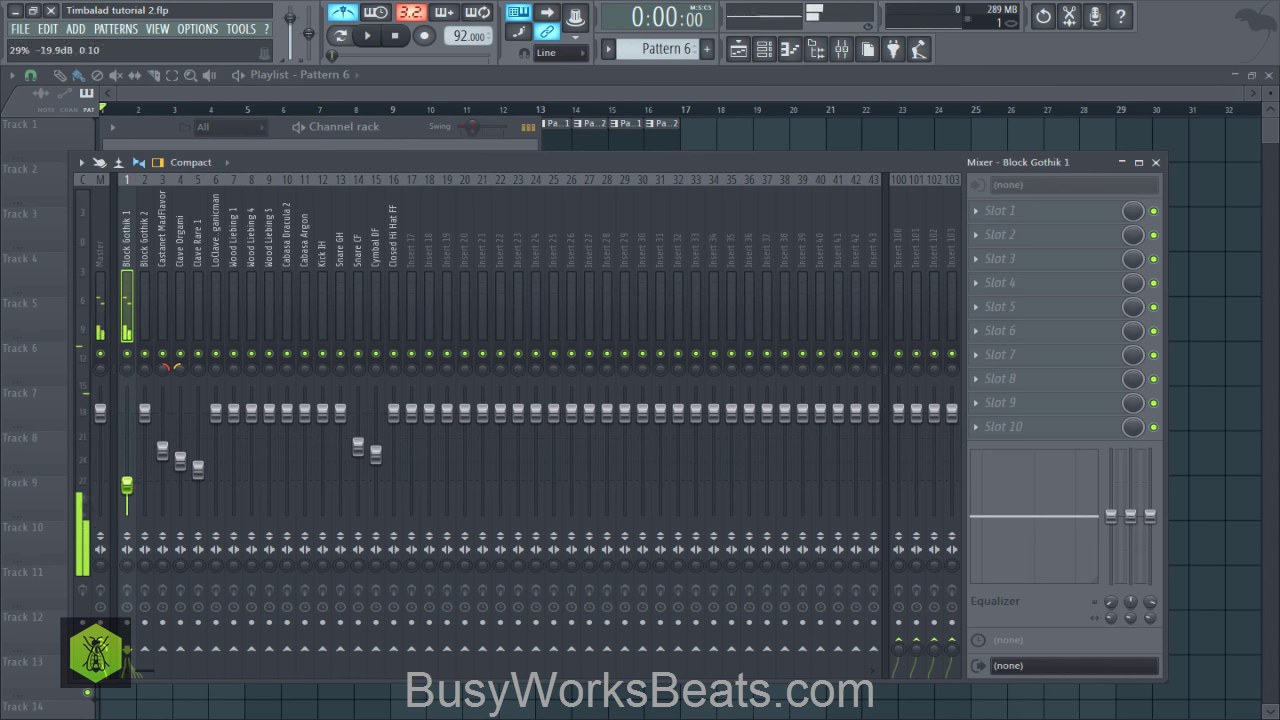
key("space")
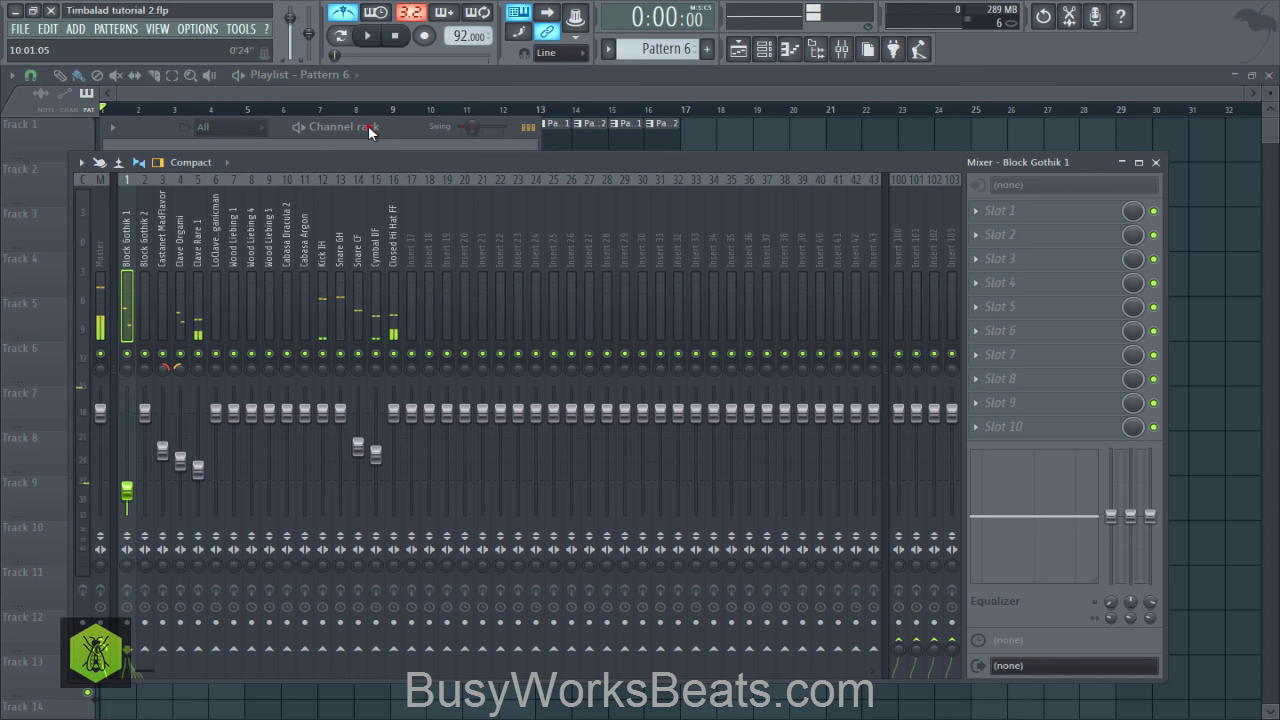
Step: Raise the time Shift of the Block Gothik 1 channel slightly while the beat plays, and close its settings and the mixer
left_click(371, 128)
left_click(242, 168)
left_click(247, 303)
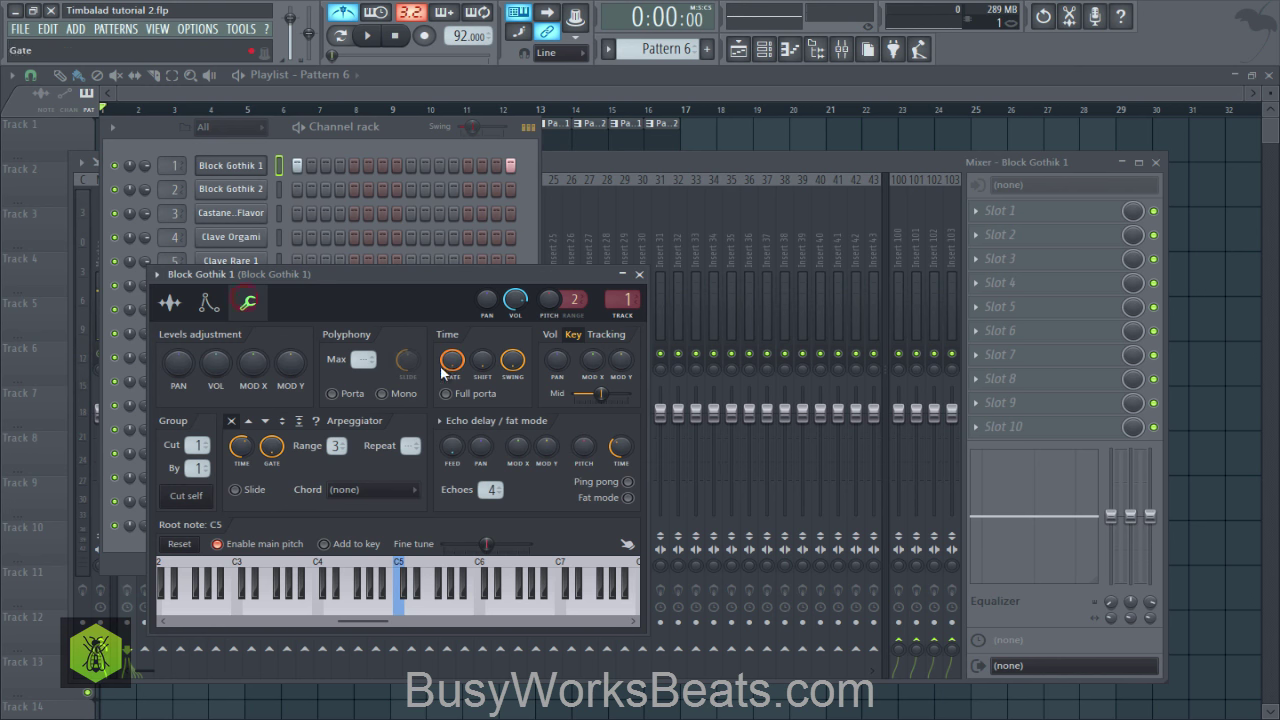
key("space")
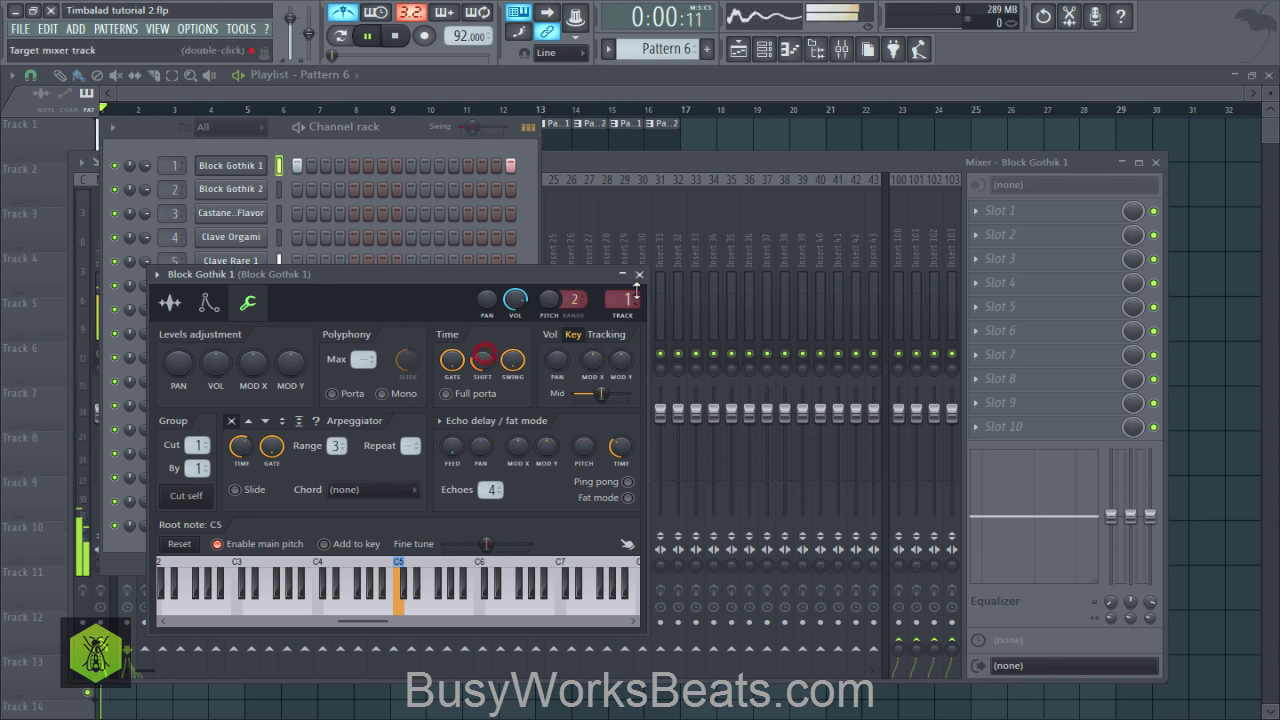
left_click(640, 274)
left_click(248, 165)
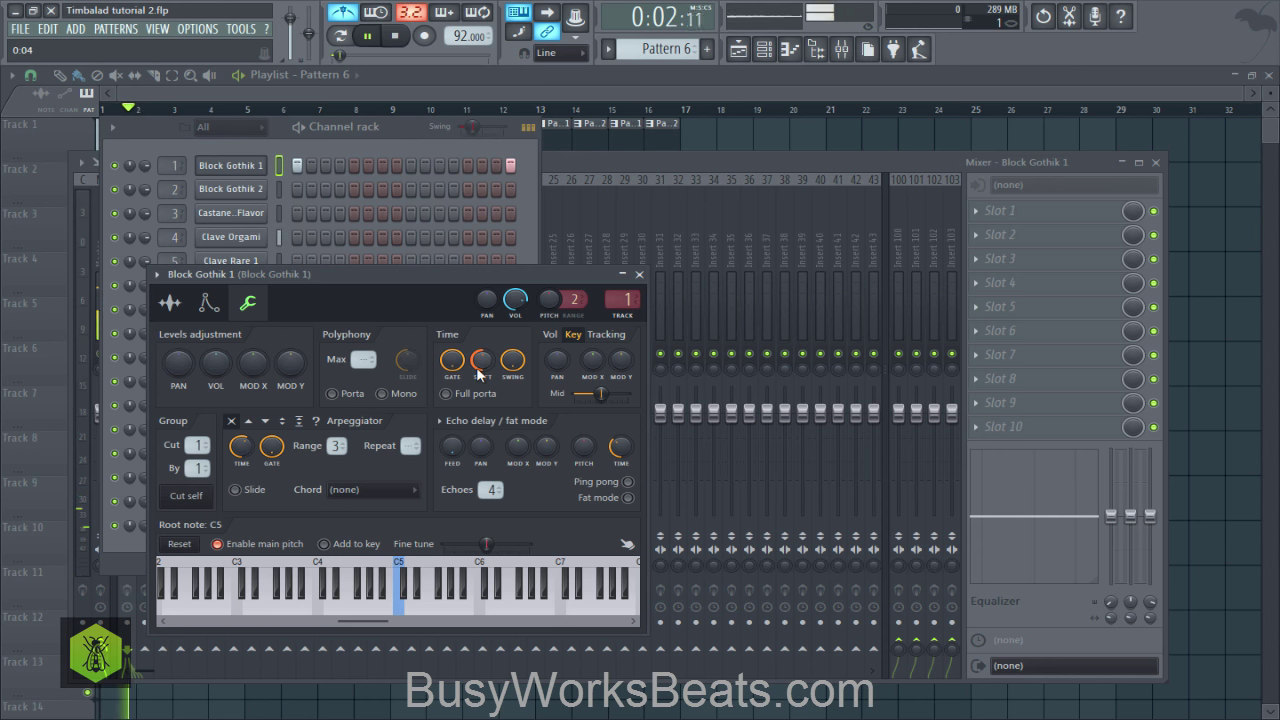
left_click(639, 275)
left_click(1155, 162)
key("F6")
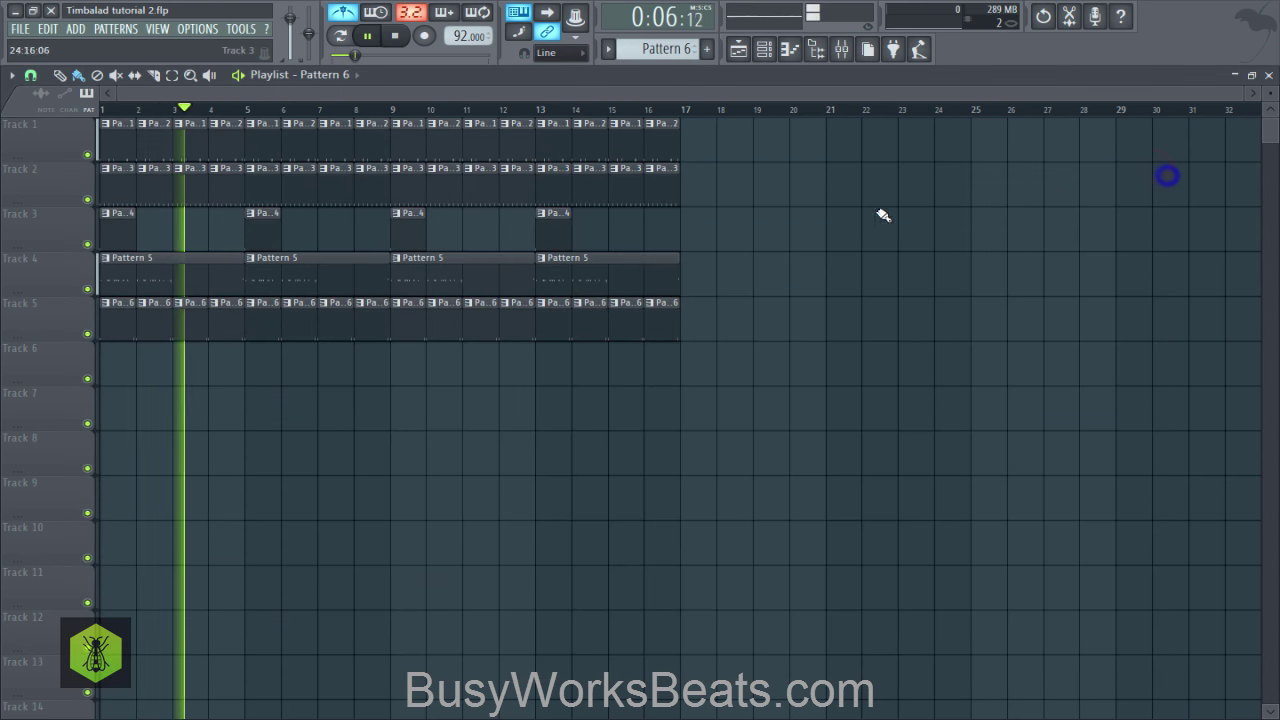
left_click(763, 49)
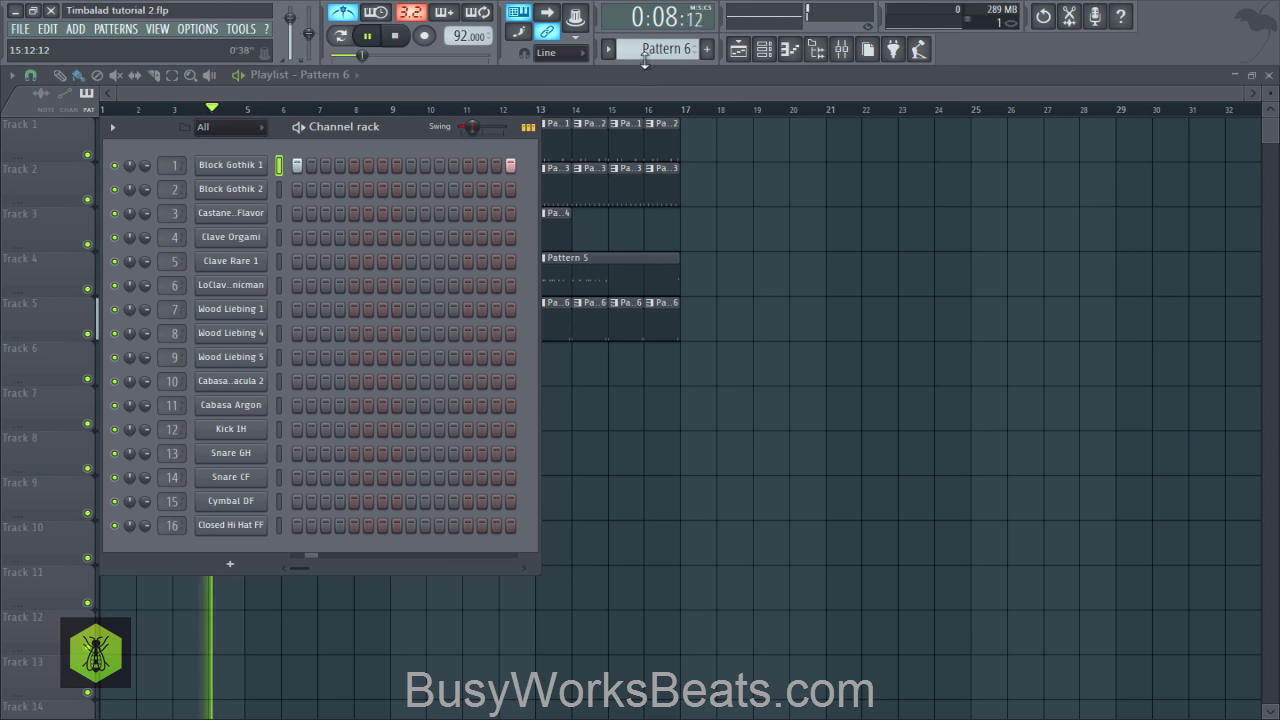
scroll(644, 60, "down", 1)
left_click(279, 188)
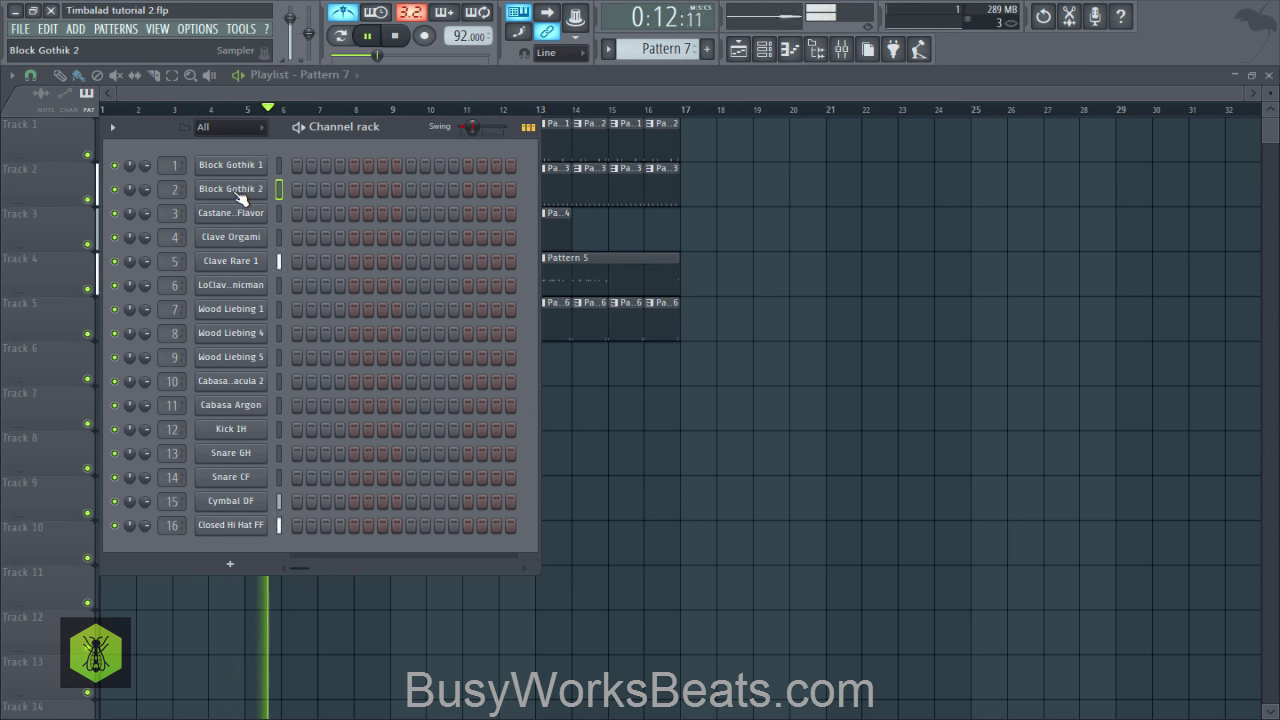
key("space")
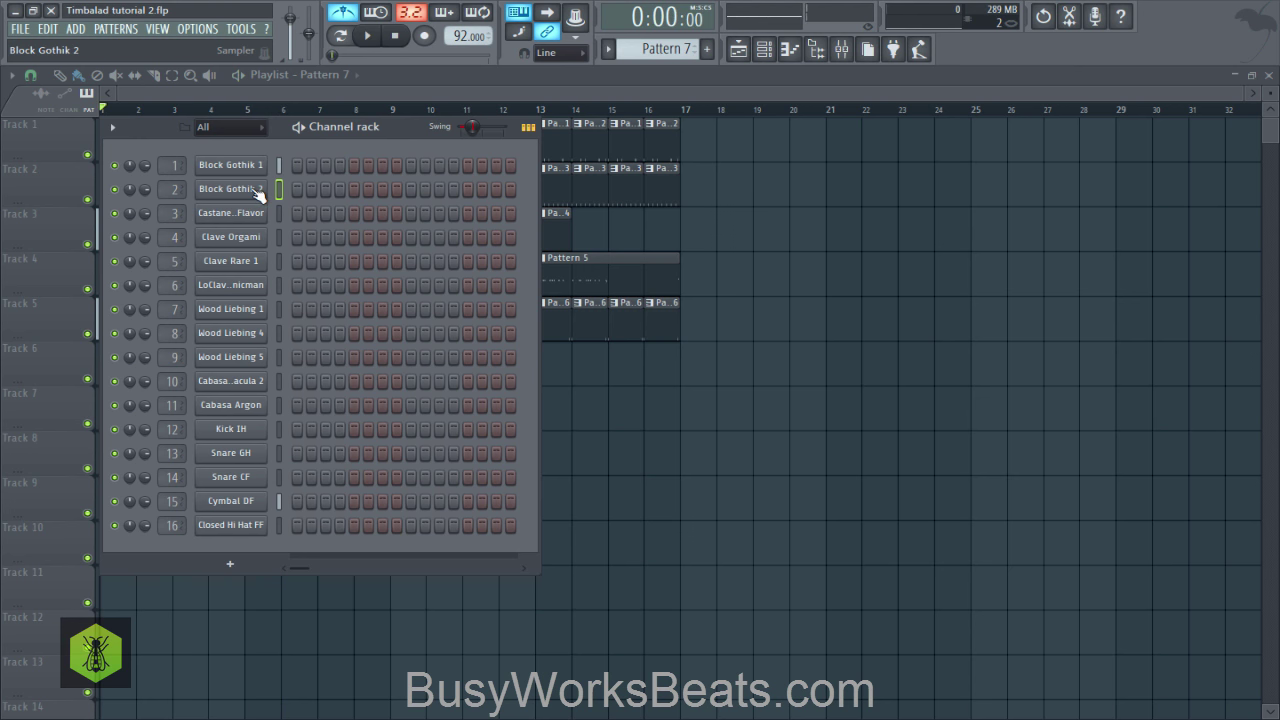
left_click(424, 39)
left_click(830, 202)
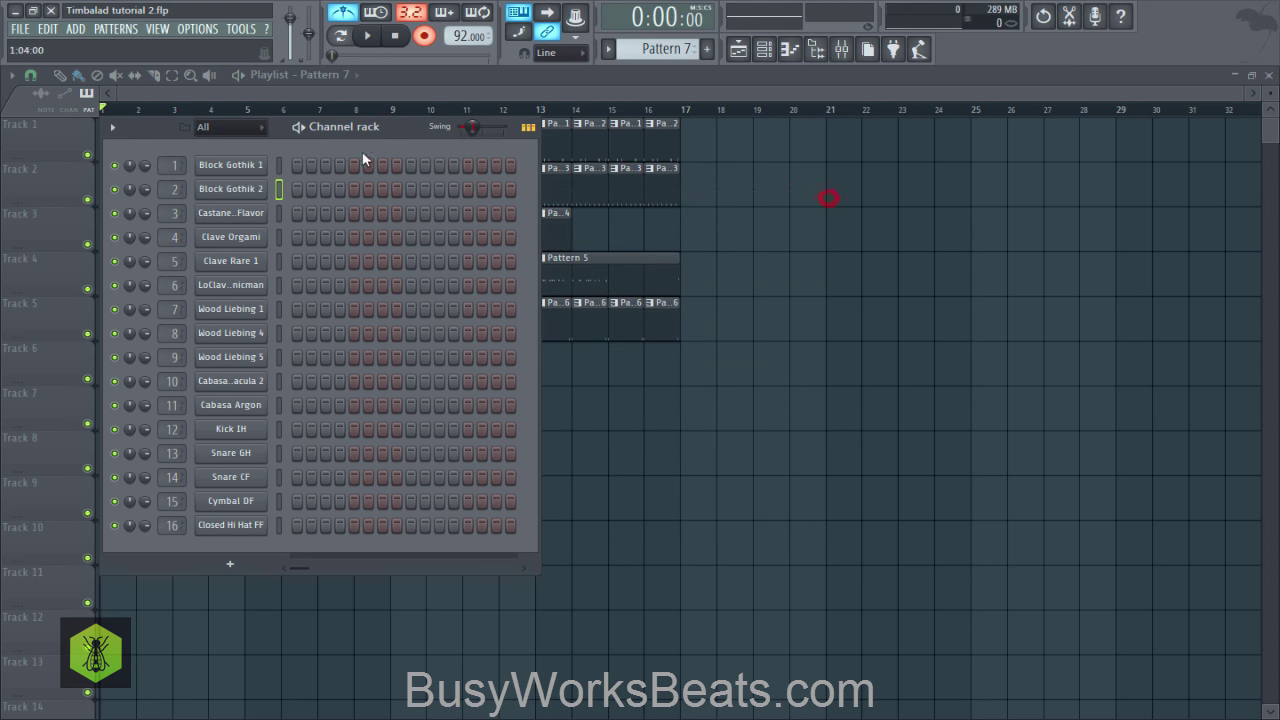
key("space")
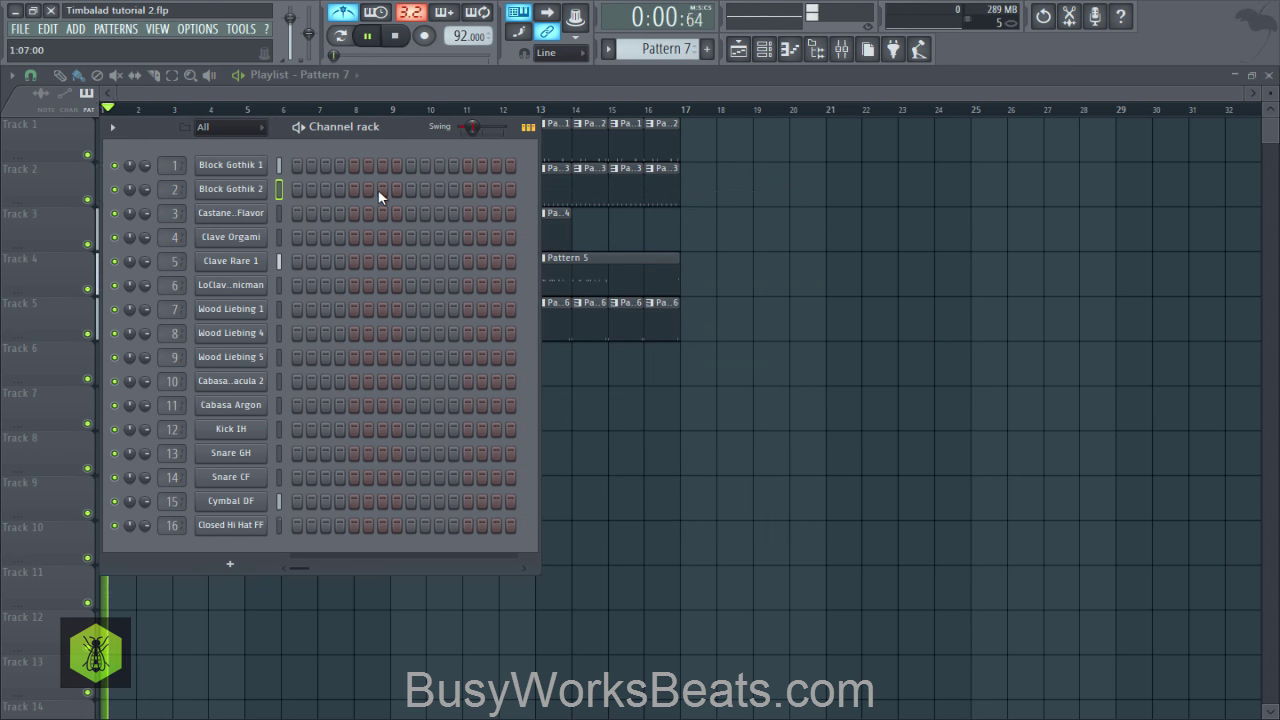
right_click(808, 563)
key("space")
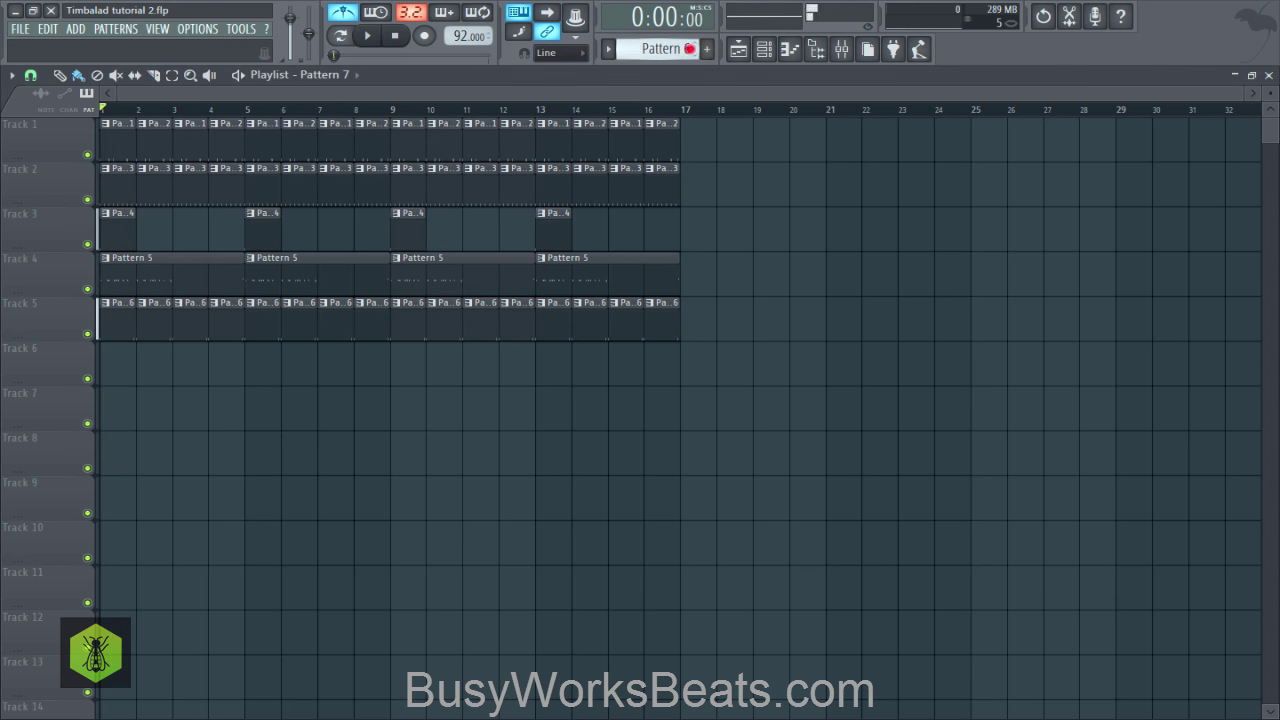
Step: Add a Block Gothik 2 hit on step 15 of Pattern 6 and lower its mixer fader to just above the Castanet's level
left_click(760, 50)
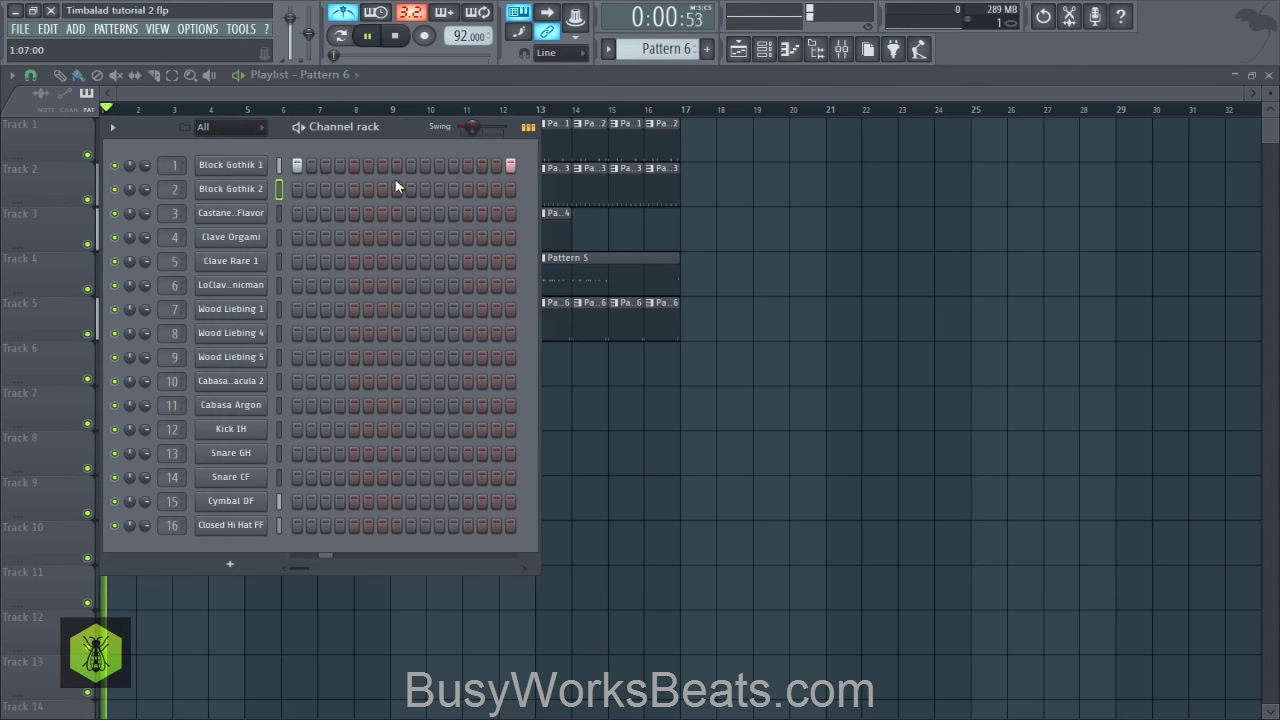
left_click(495, 189)
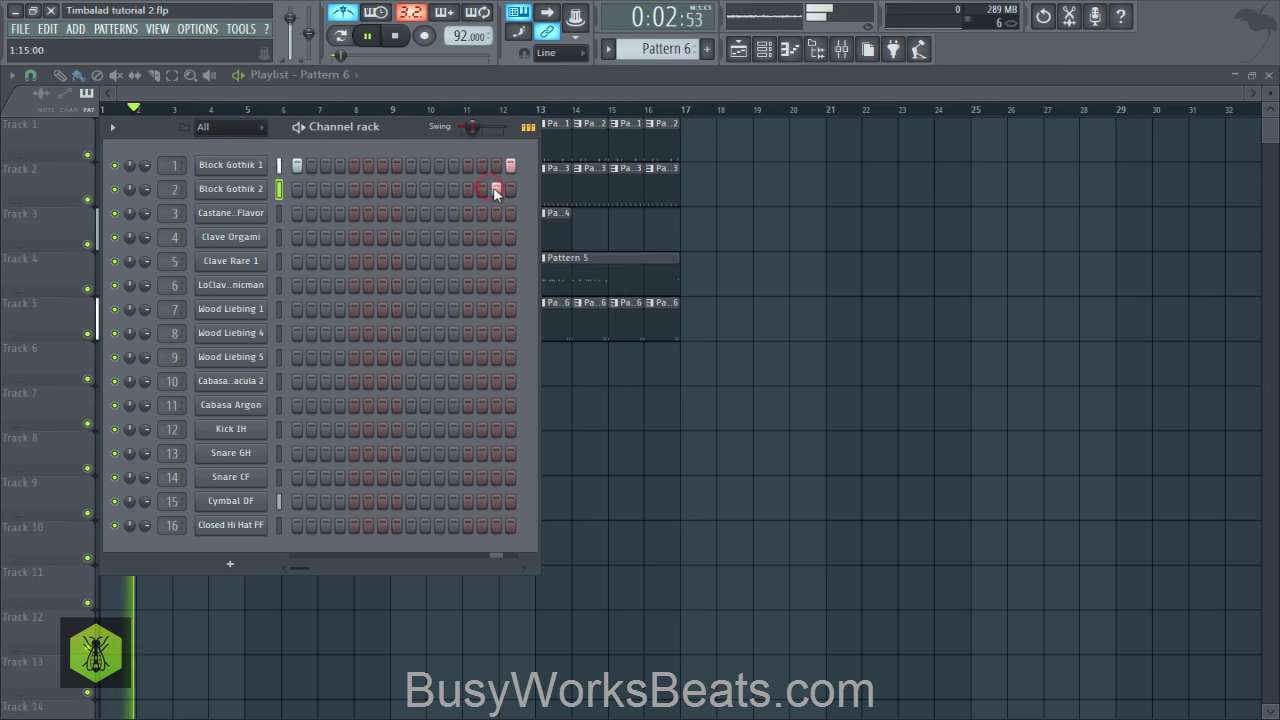
left_click(843, 52)
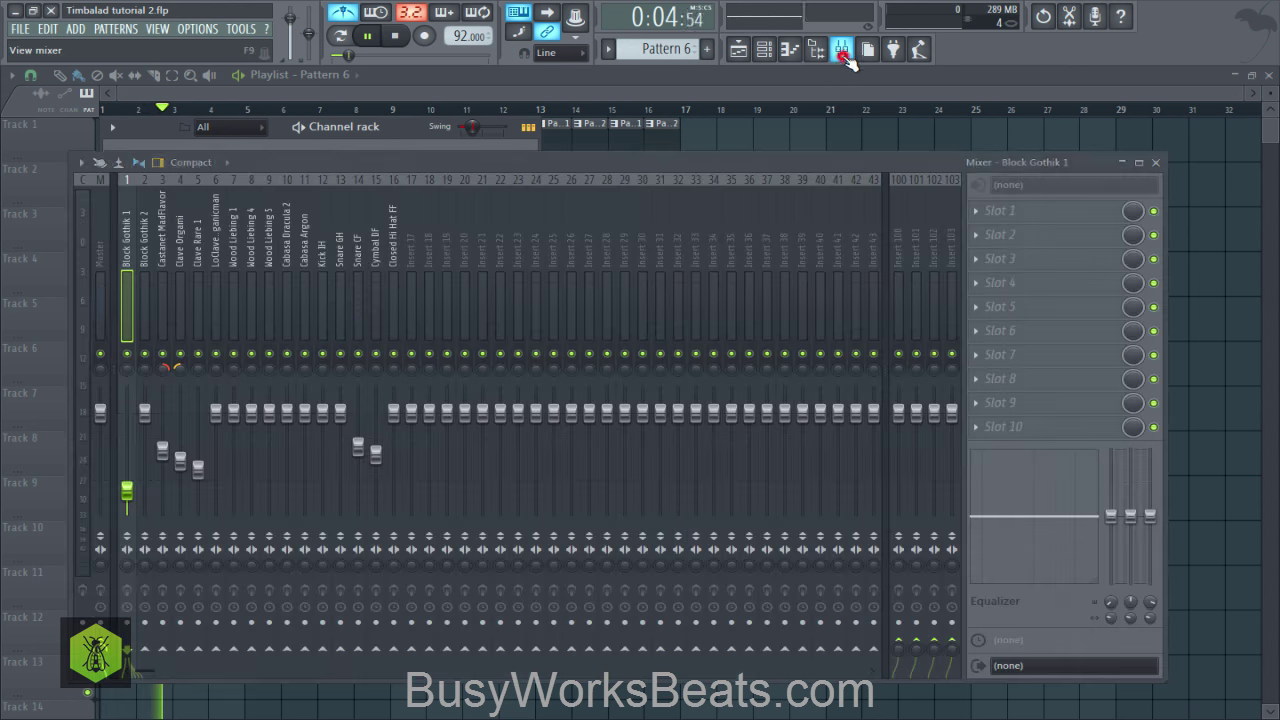
left_click_drag(145, 413, 145, 443)
key("space")
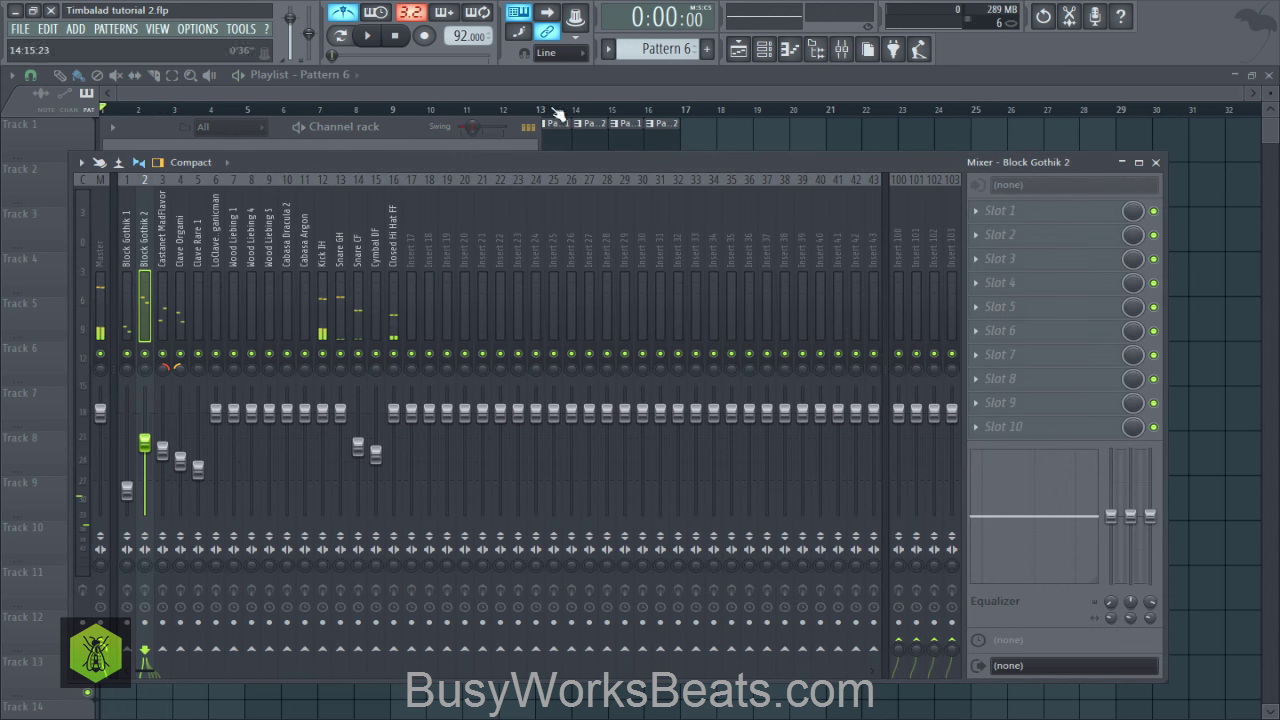
Step: Create Pattern 7 as a variation of Pattern 6 without the Block Gothik 2 hit and use it at bar 1 of Track 5
left_click(413, 133)
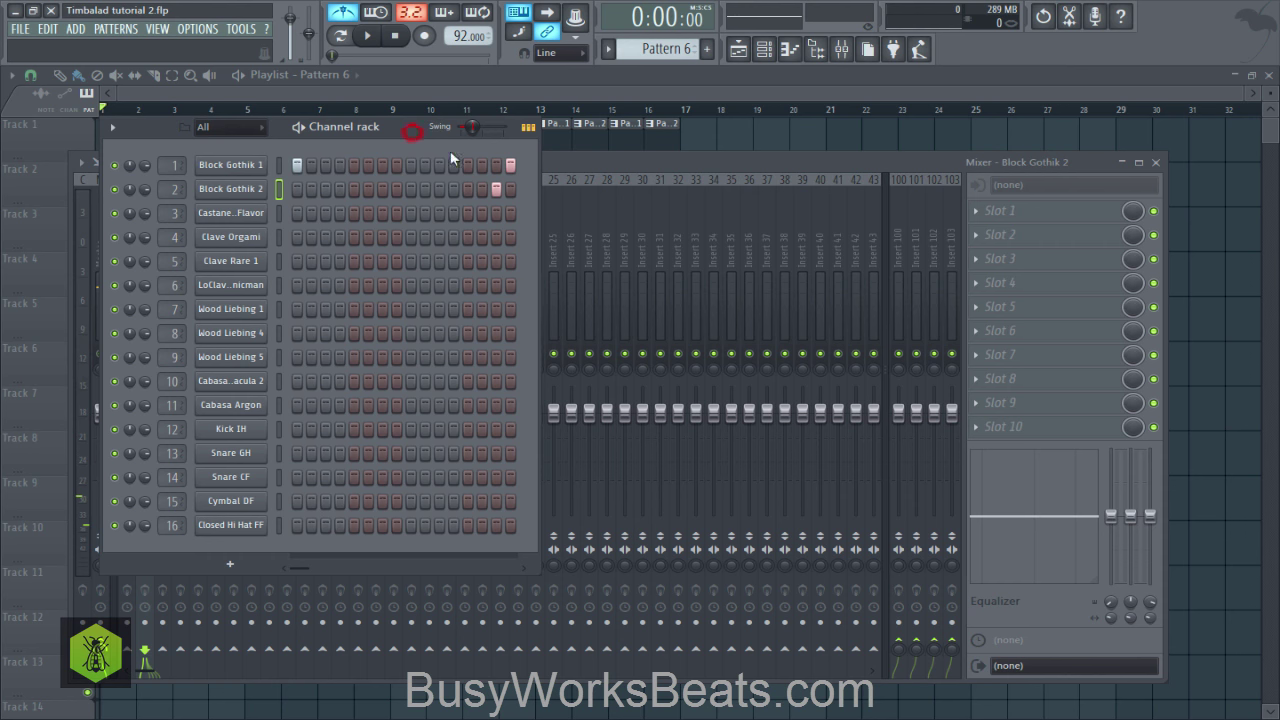
left_click(603, 48)
left_click(716, 166)
key("F12")
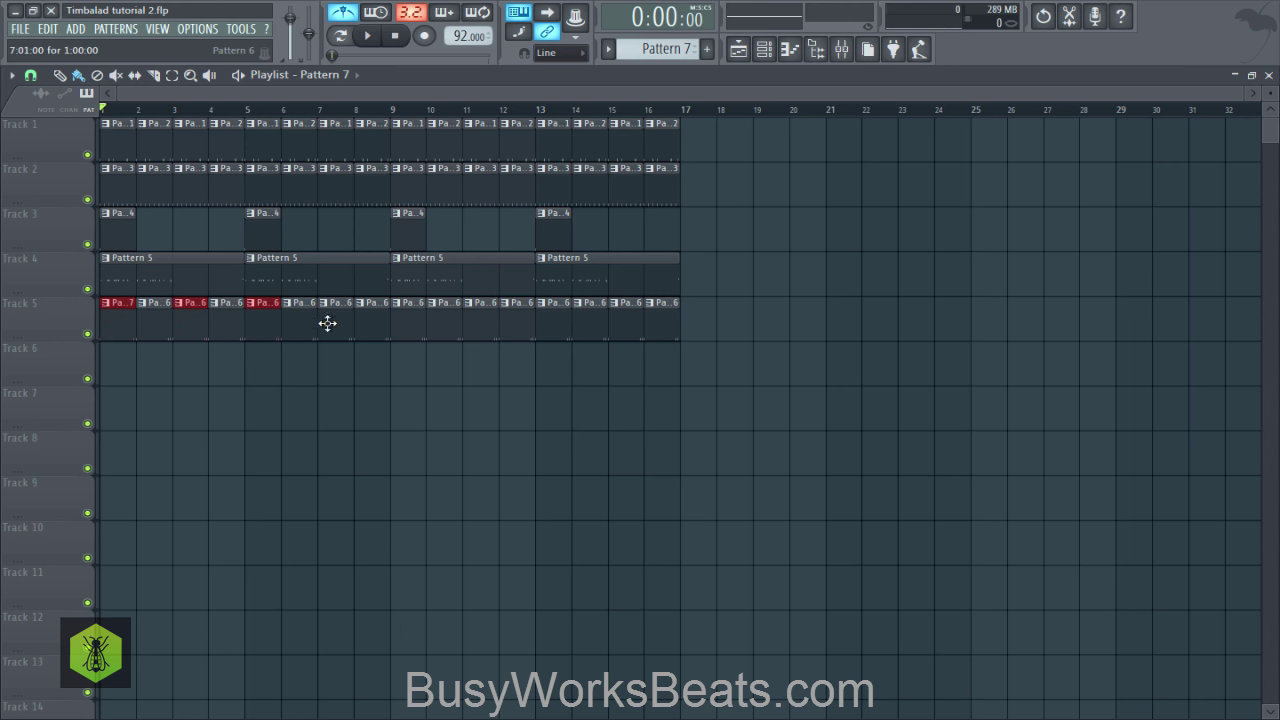
Step: Change the source of the Track 5 clips in every odd bar from 3 to 15 to Pattern 7
right_click(620, 312)
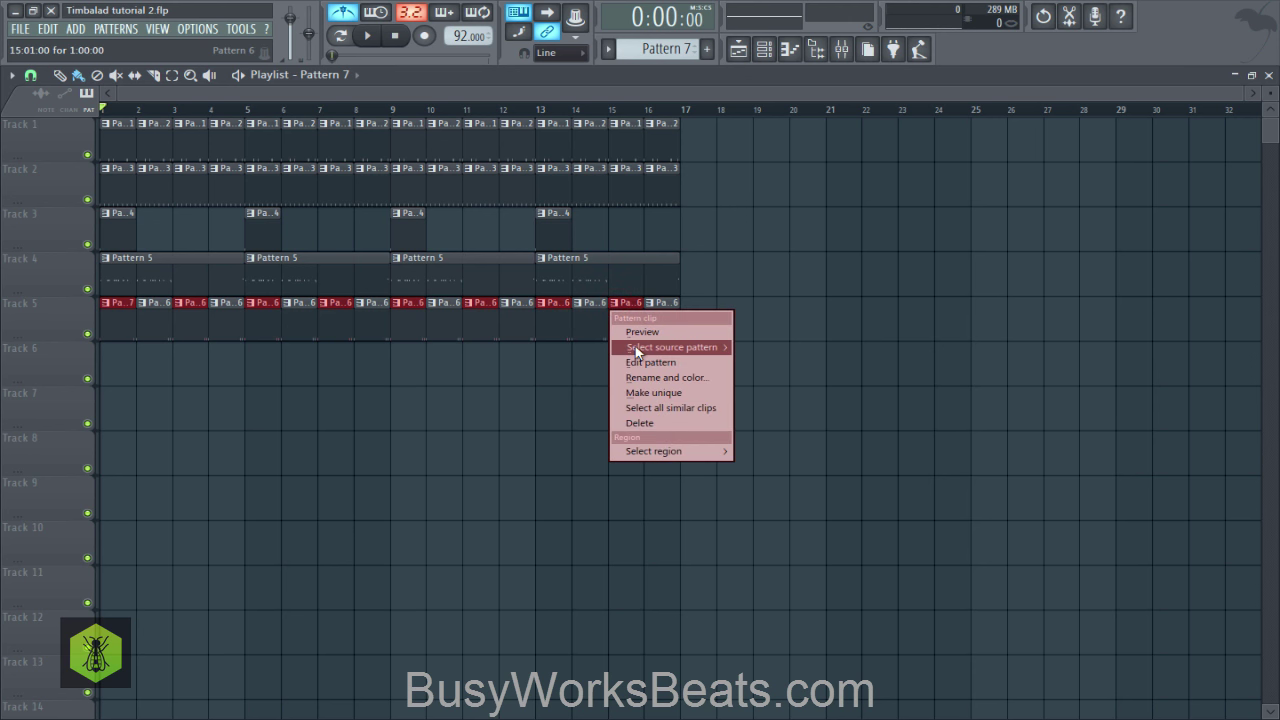
mouse_move(636, 350)
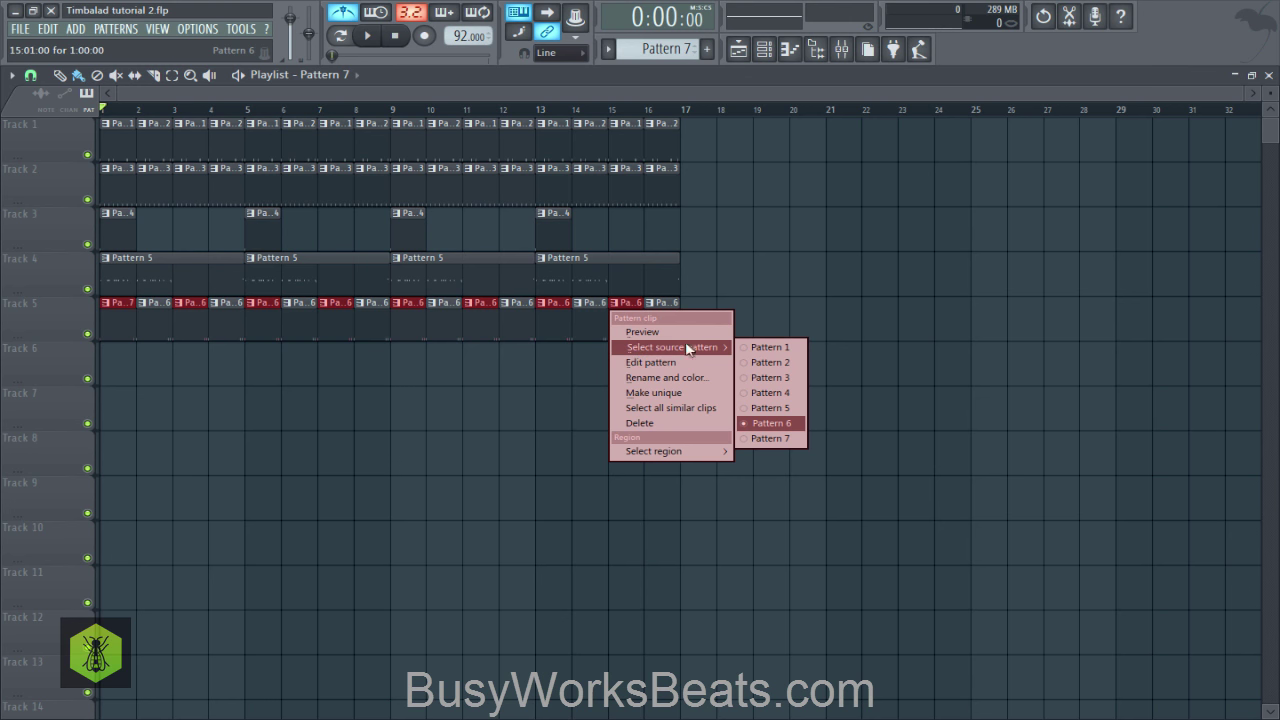
left_click(779, 439)
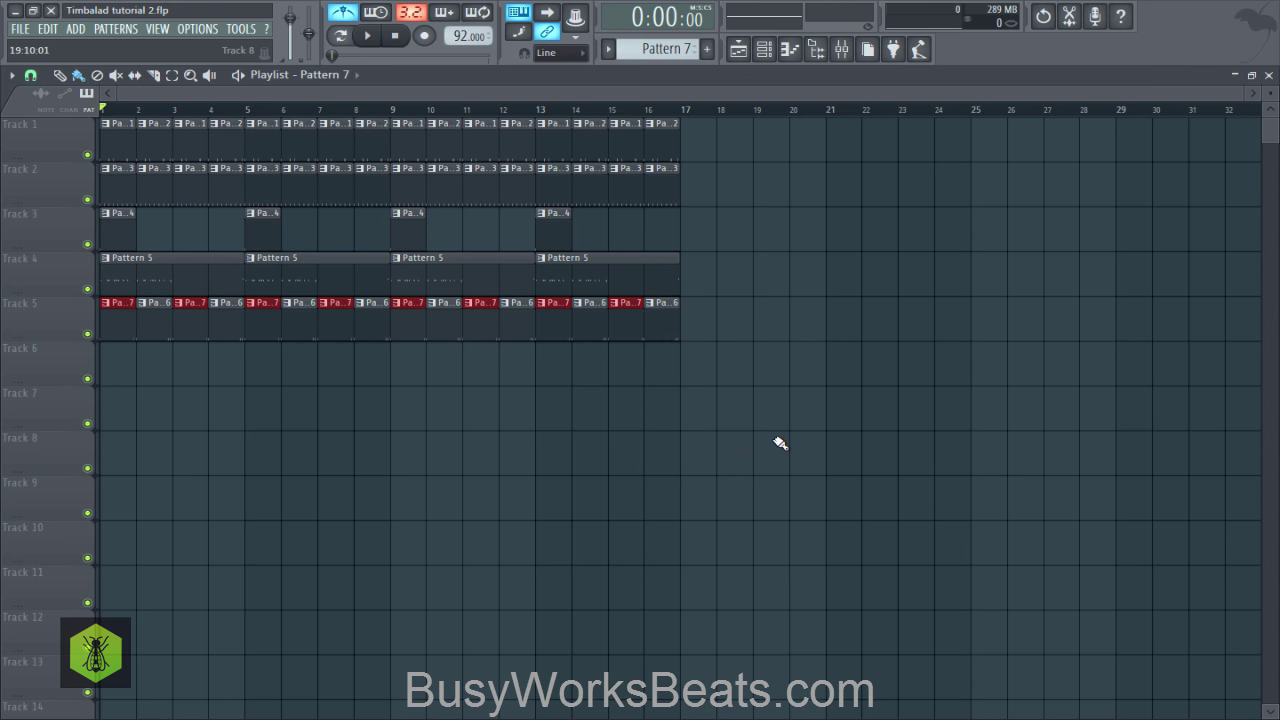
Step: Play the arrangement with the alternating Pattern 7 and 6 clips, switch to the empty Pattern 8, and save the project
key("space")
left_click(763, 48)
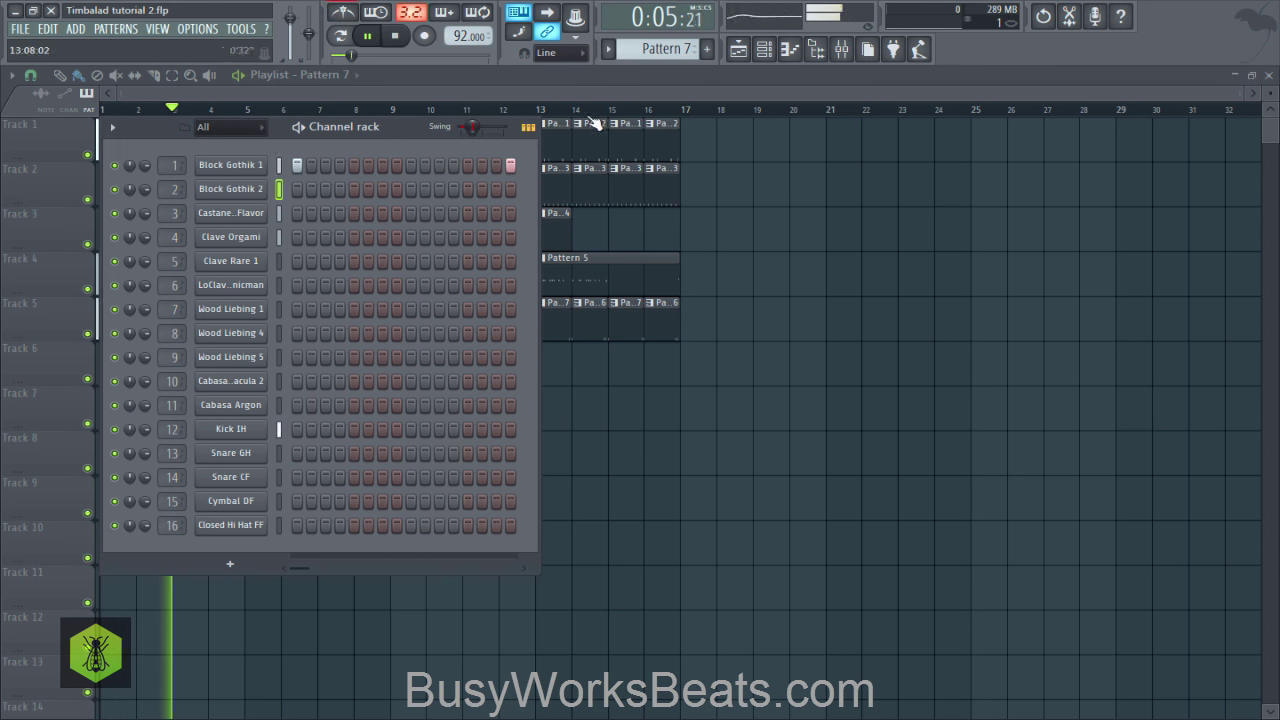
key("F6")
key("ctrl+s")
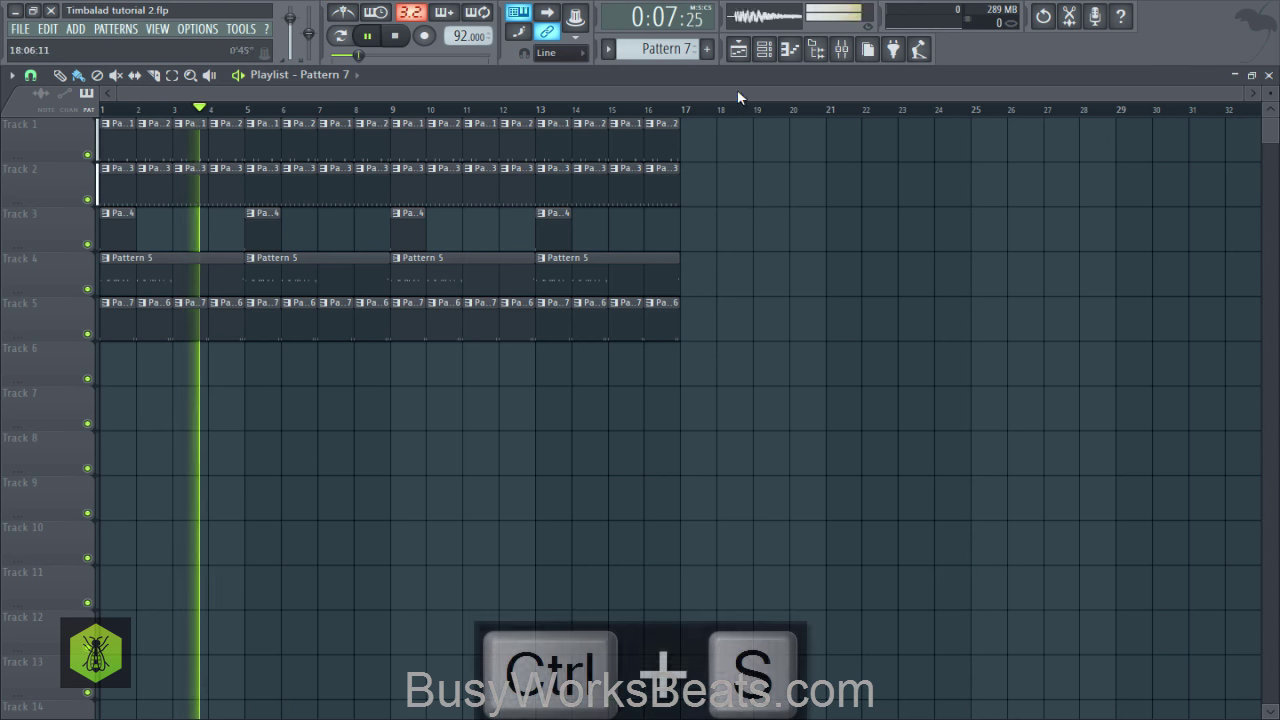
left_click(764, 49)
left_click_drag(676, 54, 676, 47)
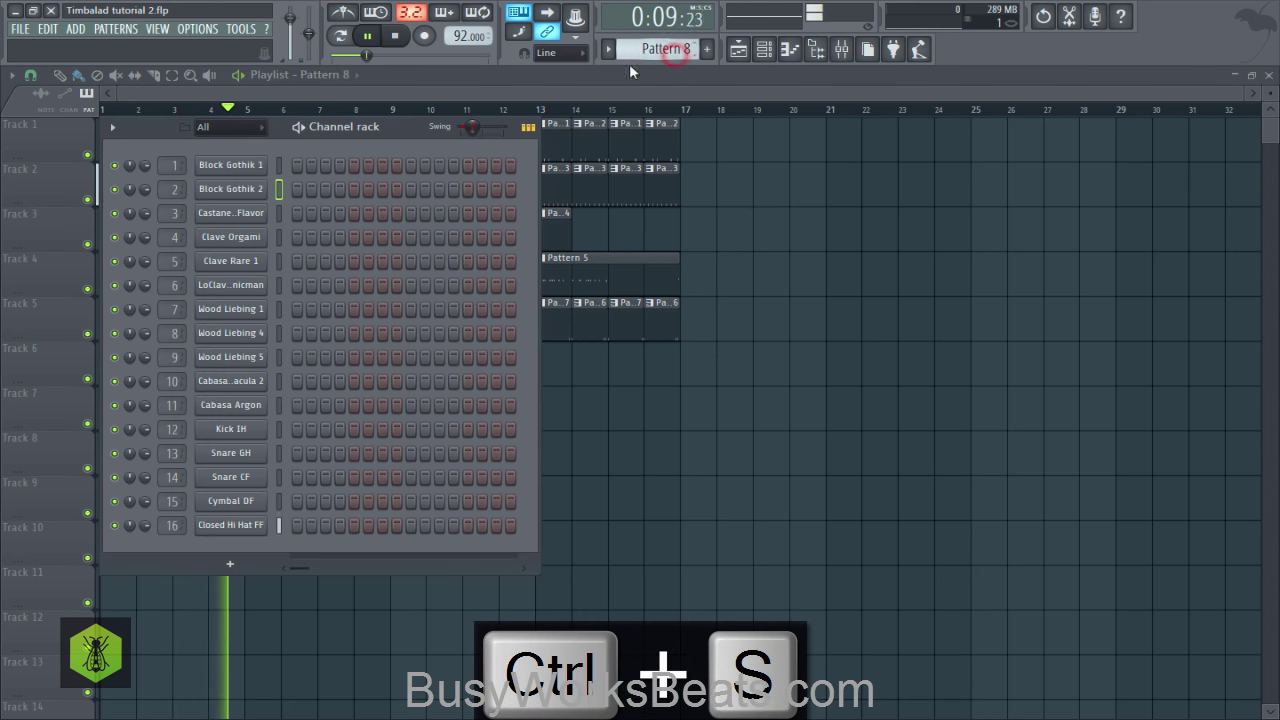
left_click(395, 36)
key("ctrl+s")
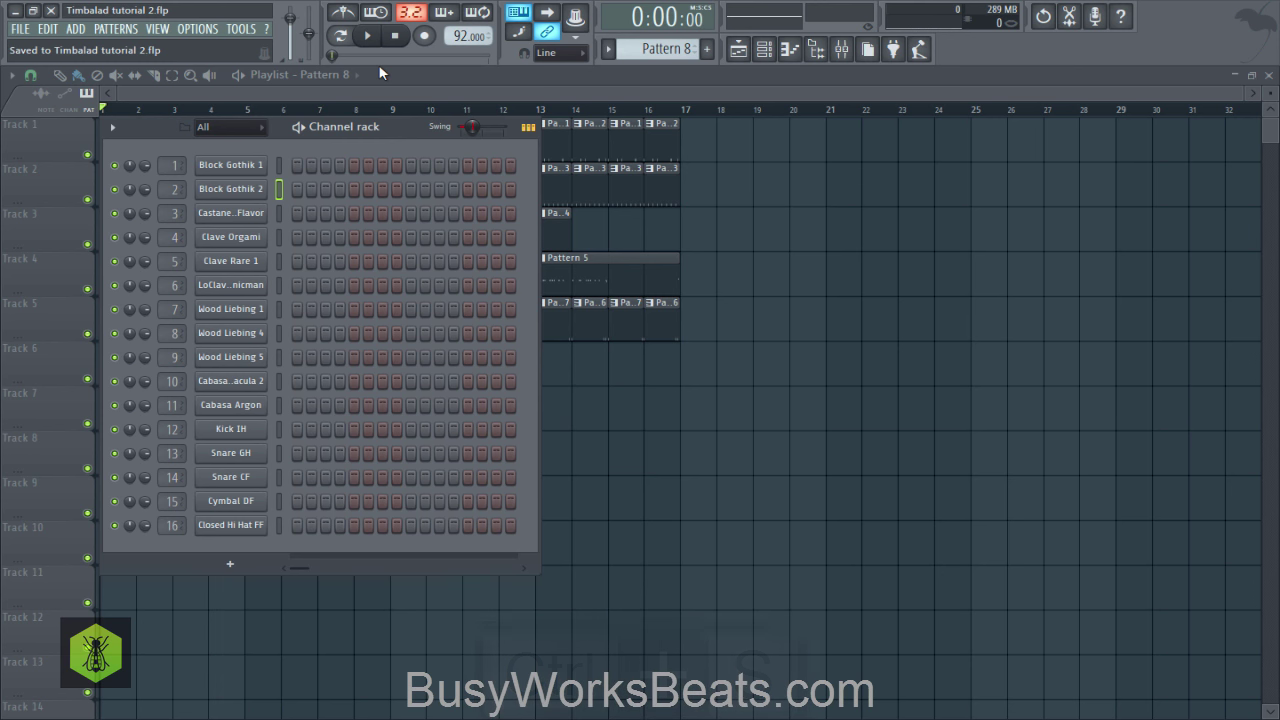
key("space")
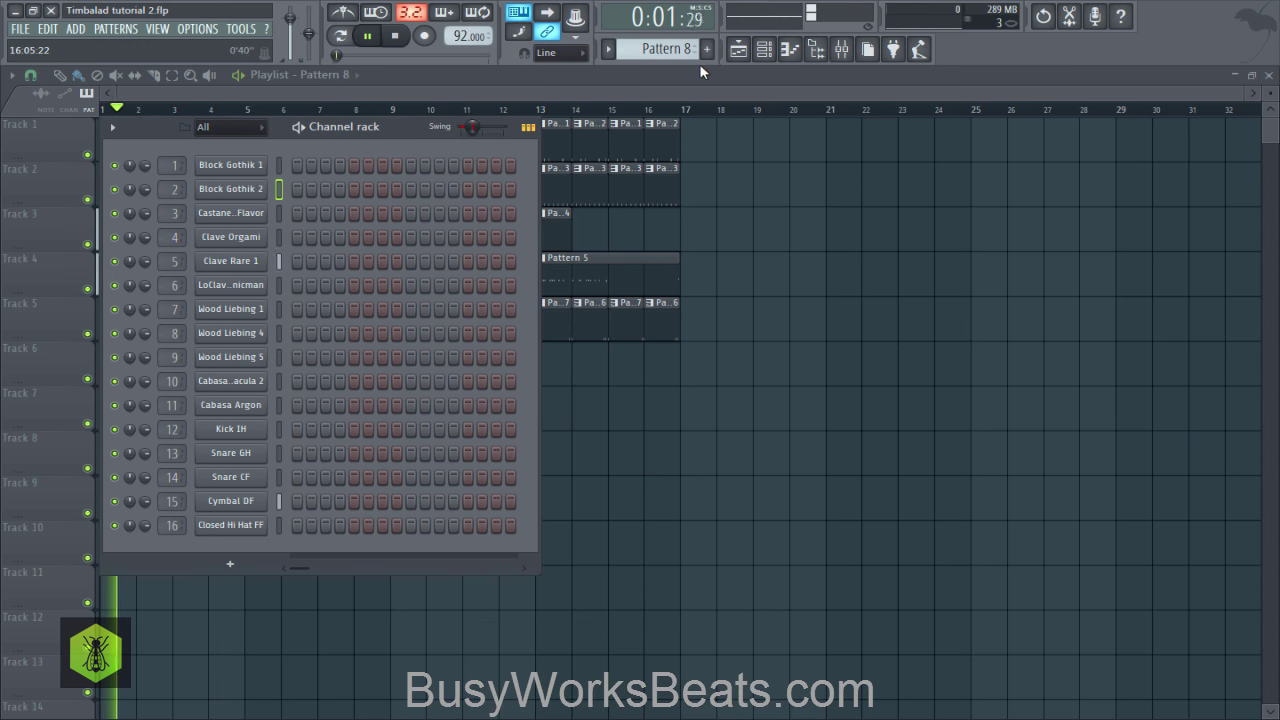
left_click_drag(686, 51, 672, 46)
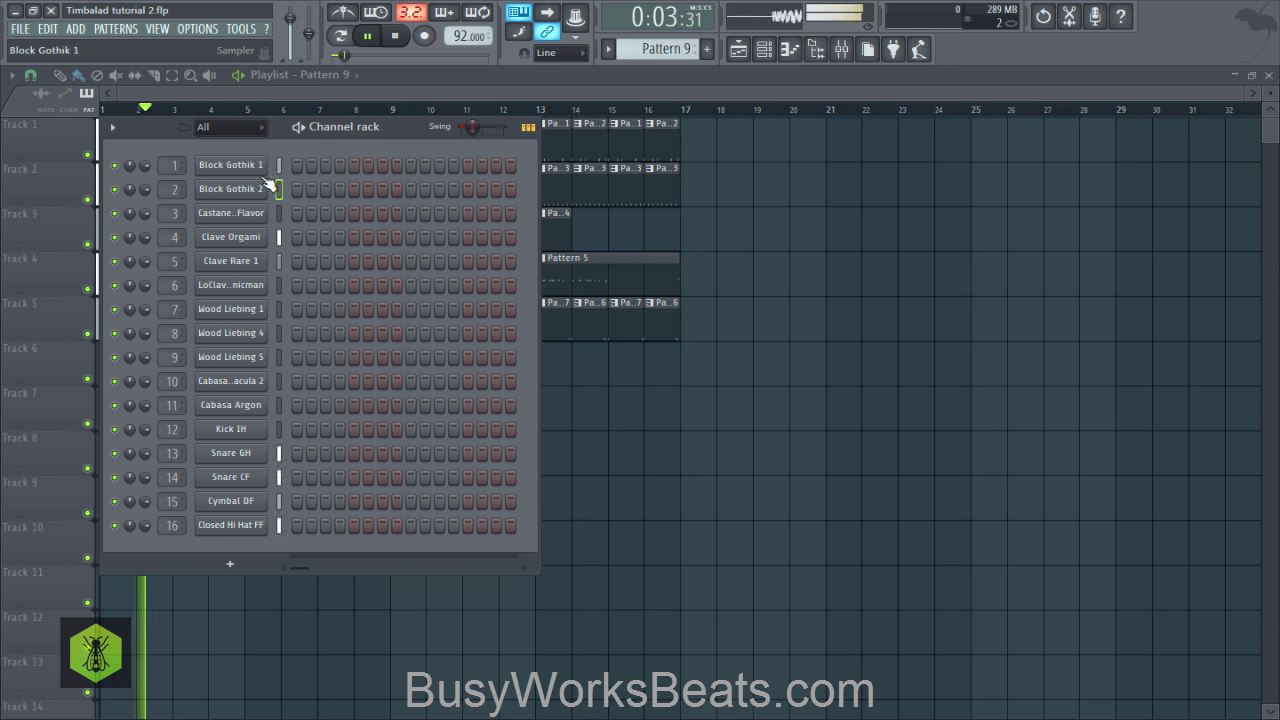
left_click(274, 214)
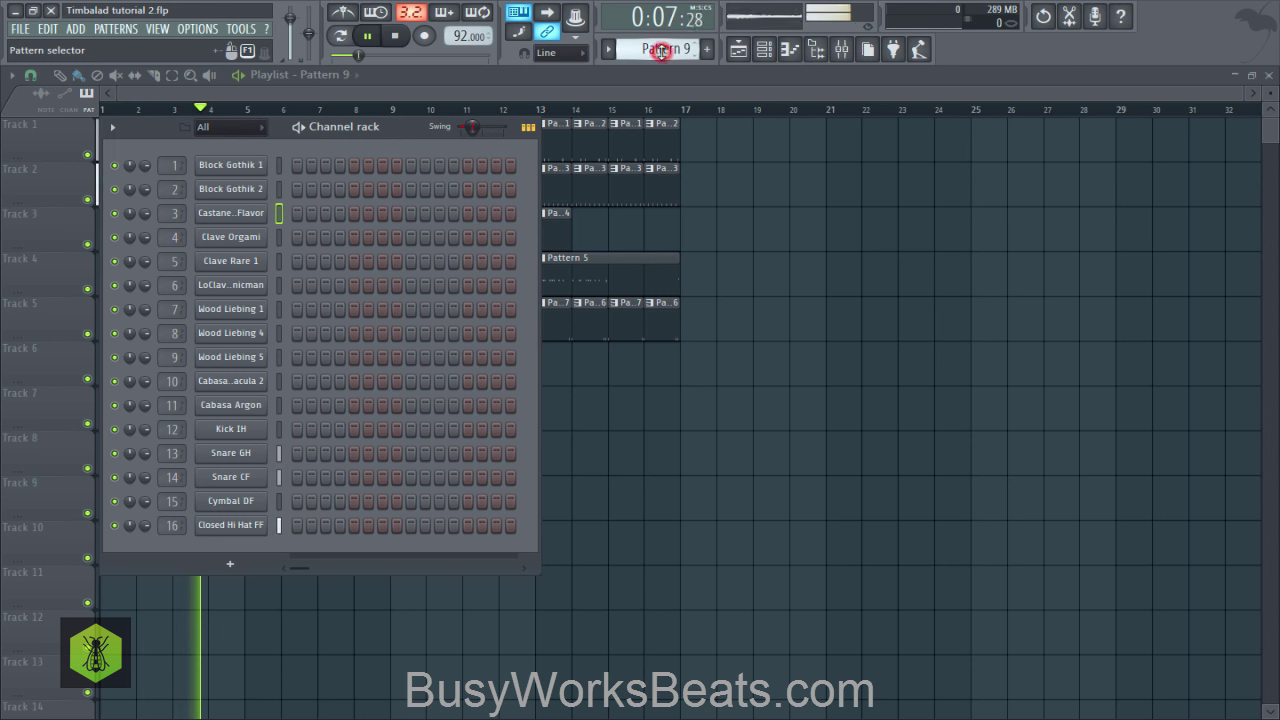
left_click_drag(672, 48, 672, 53)
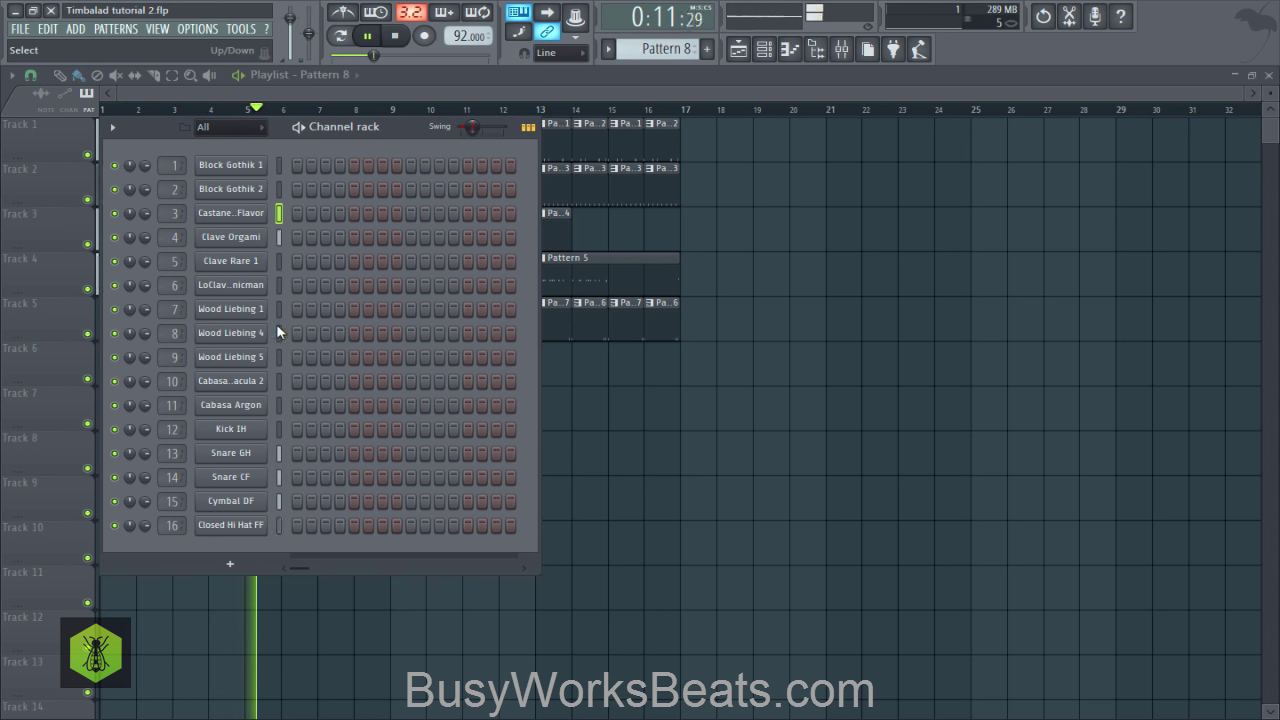
Step: Record a four-bar Cabasa Dracula 2 rhythm into Pattern 8 while the beat plays
left_click(280, 383)
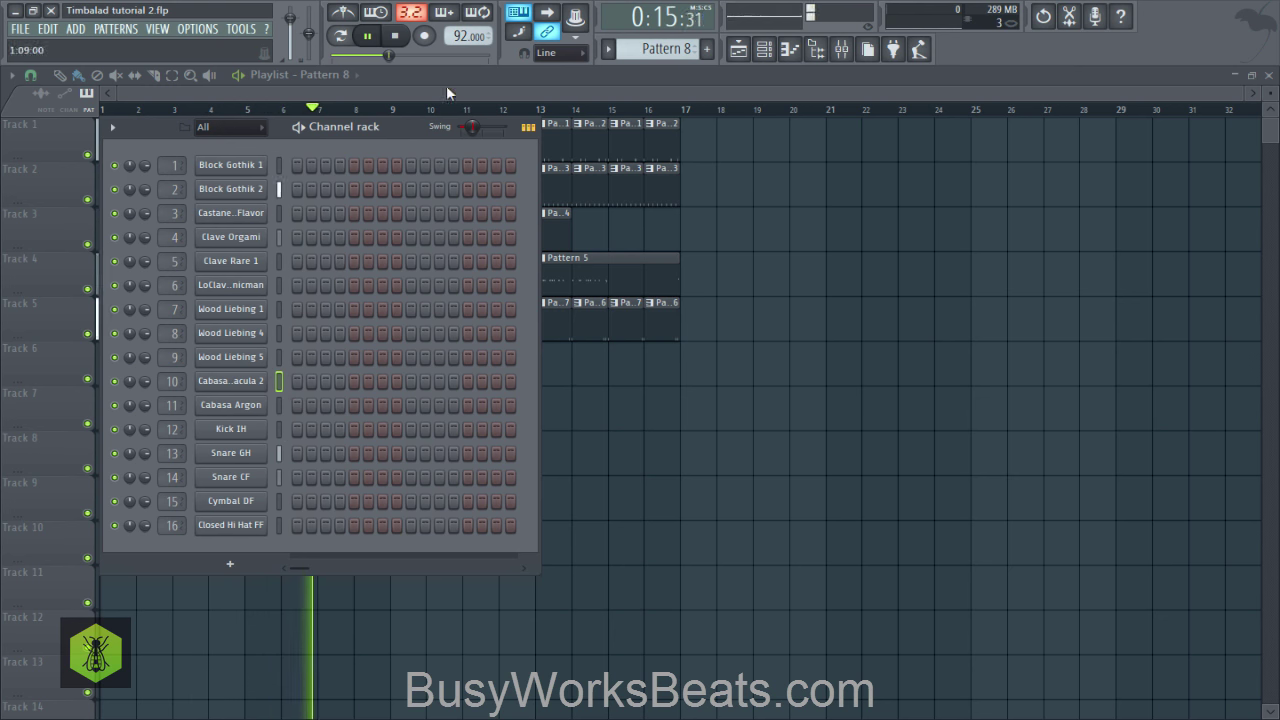
left_click(396, 37)
left_click(424, 36)
left_click(586, 441)
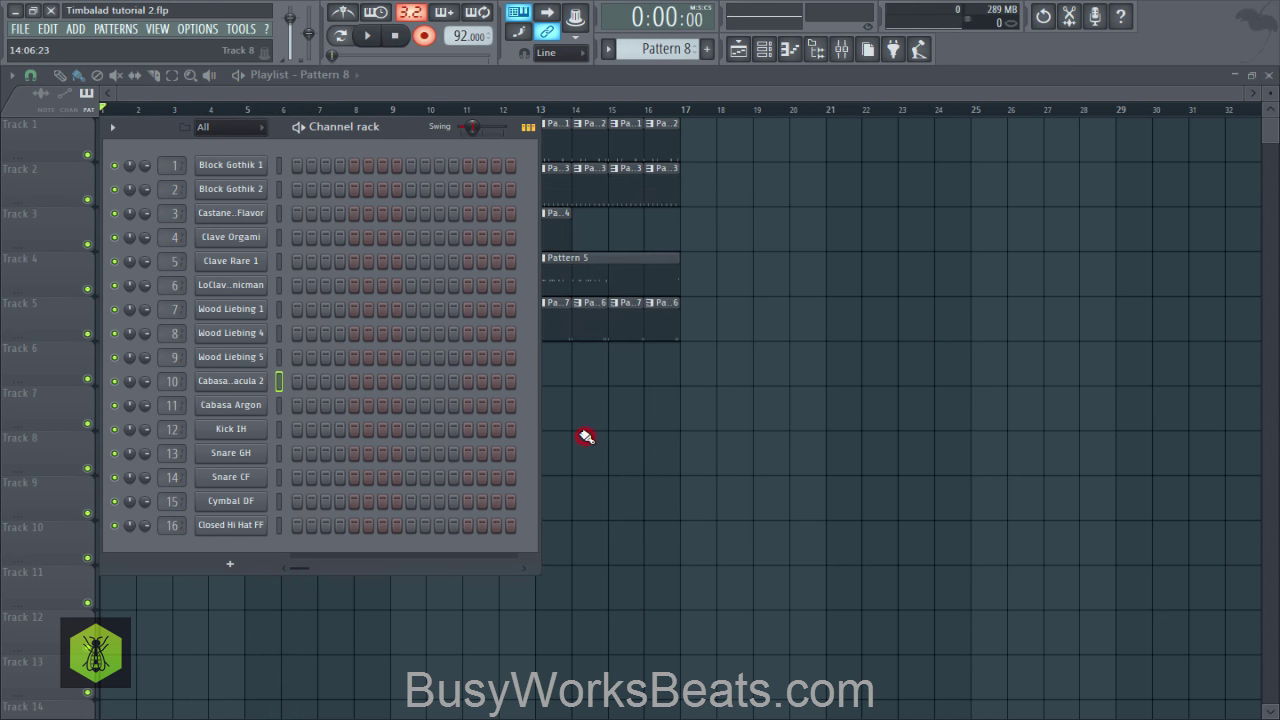
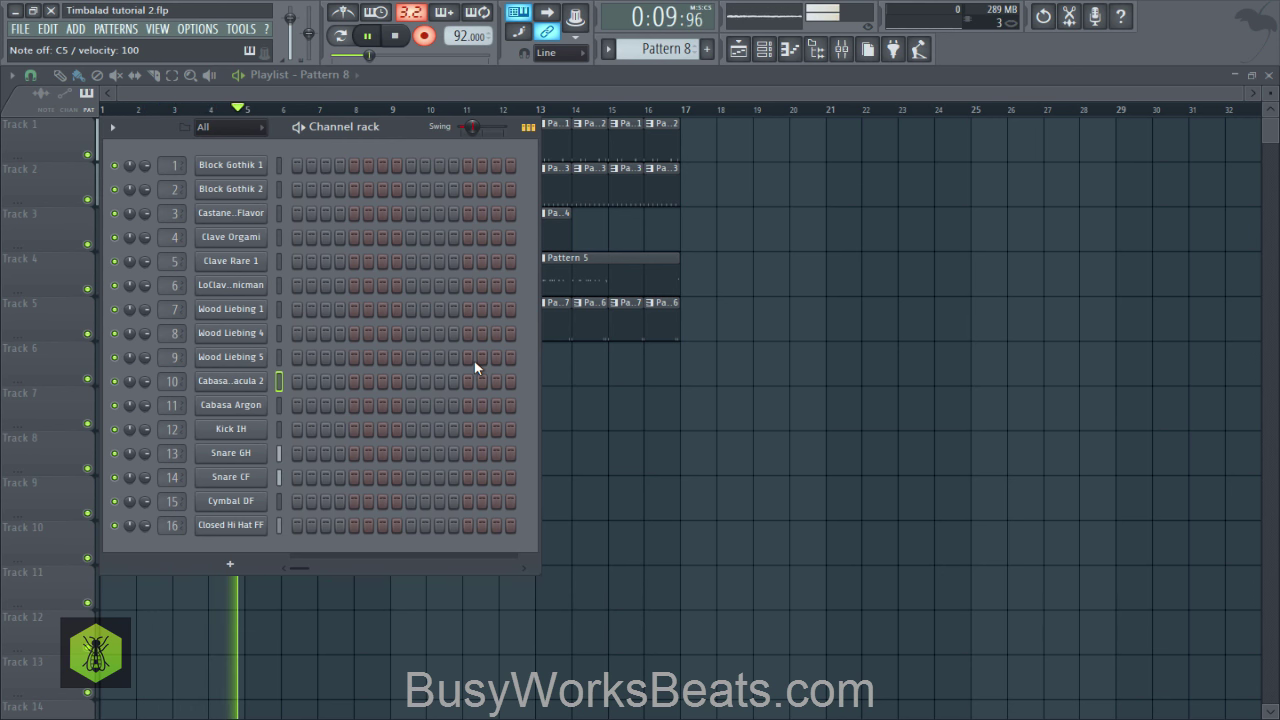
key("space")
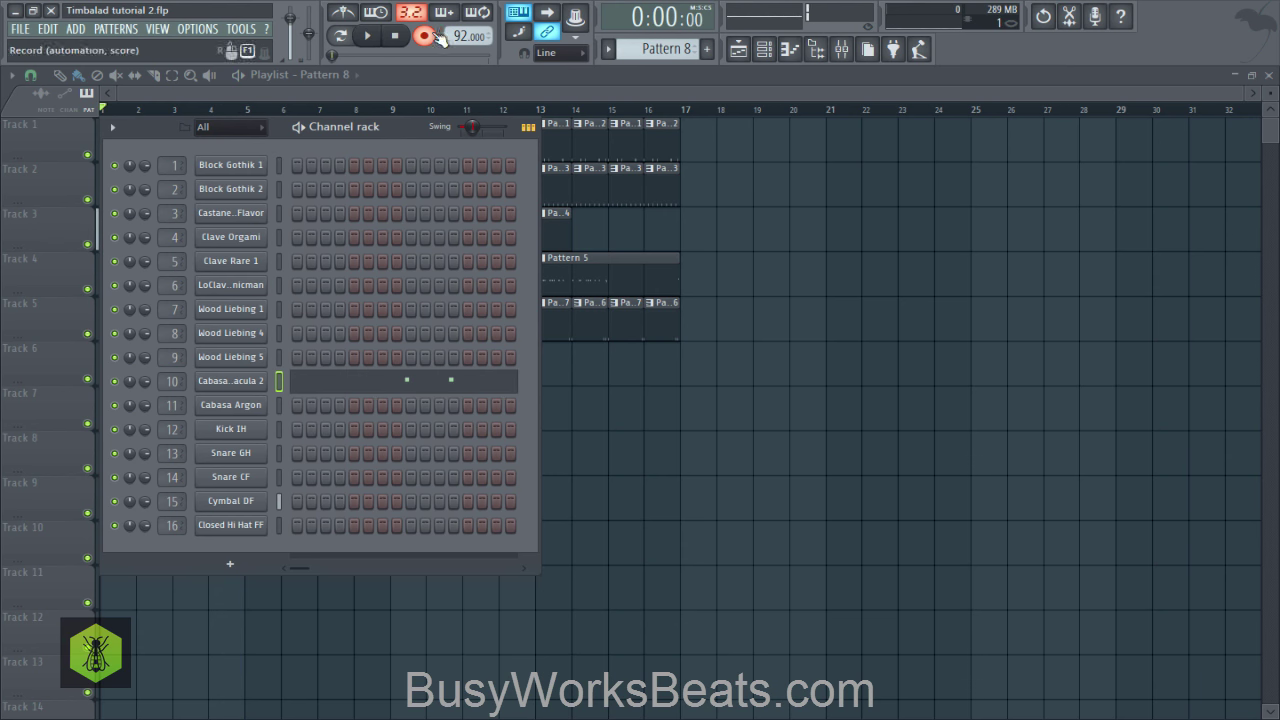
Step: Nudge all recorded Cabasa Dracula 2 notes slightly forward in time in the piano roll and check them with playback
left_click(356, 383)
scroll(338, 109, "down", 4)
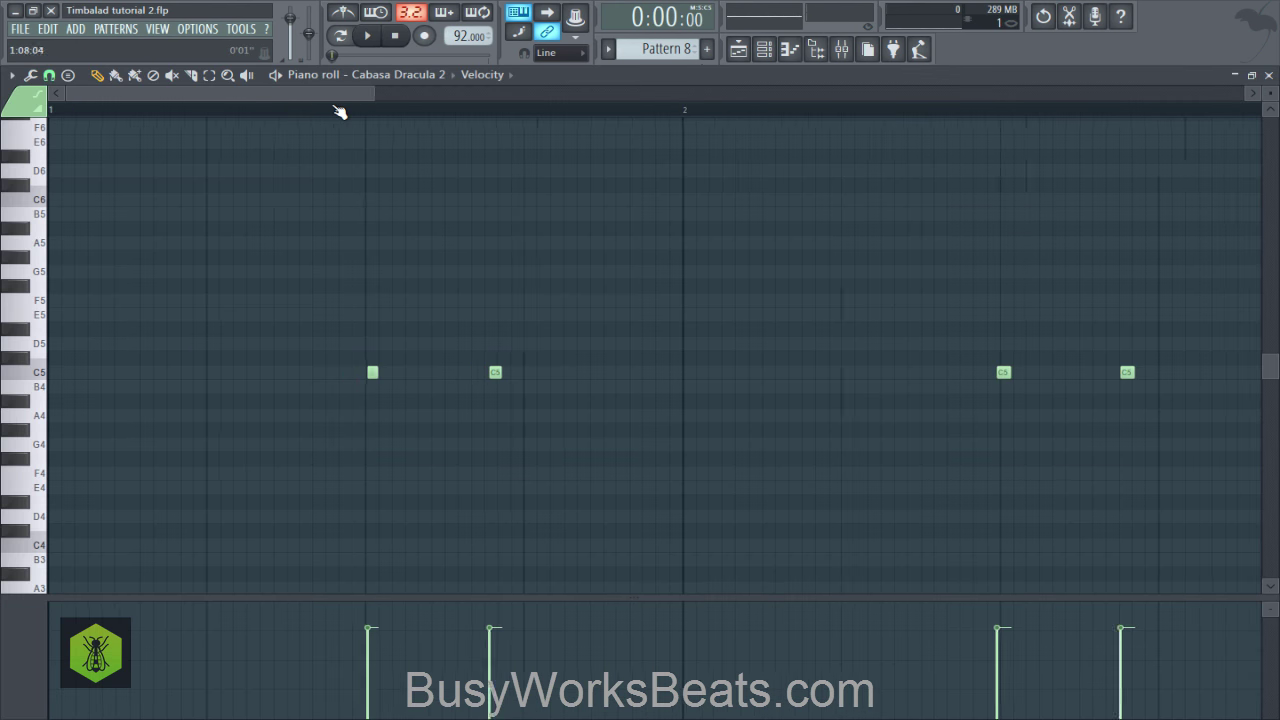
key("ctrl+a")
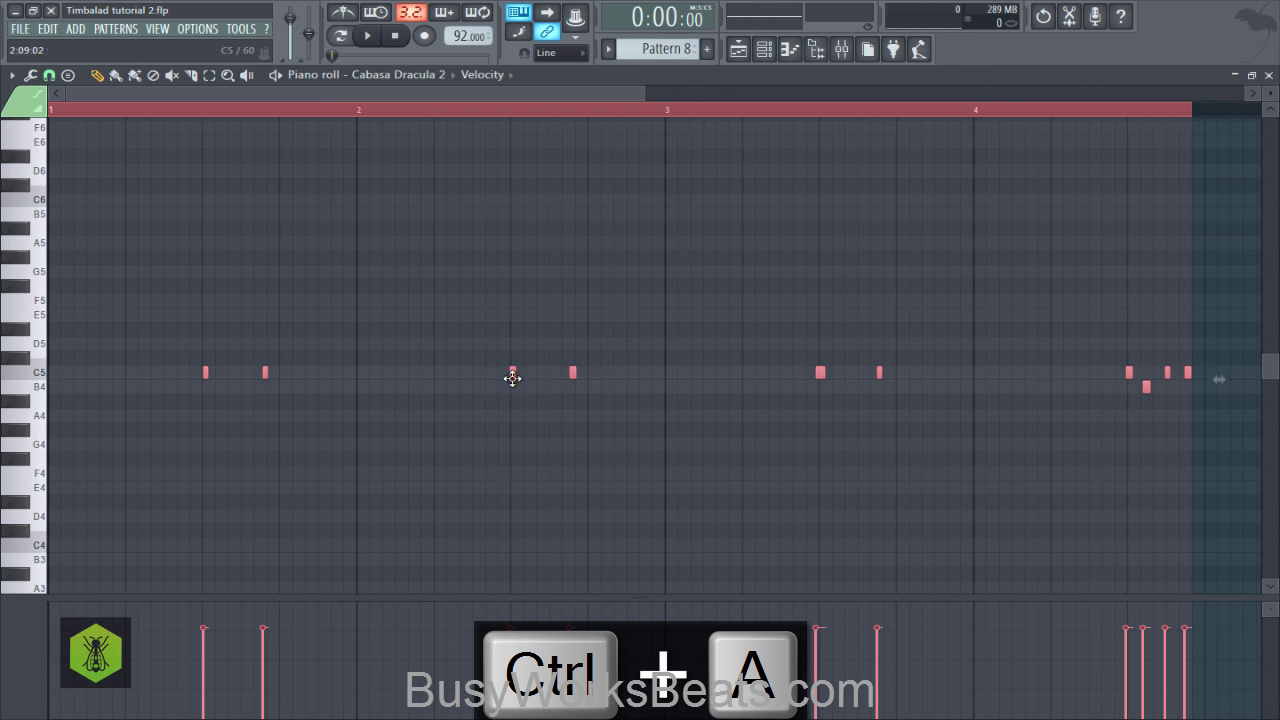
left_click_drag(512, 378, 514, 378)
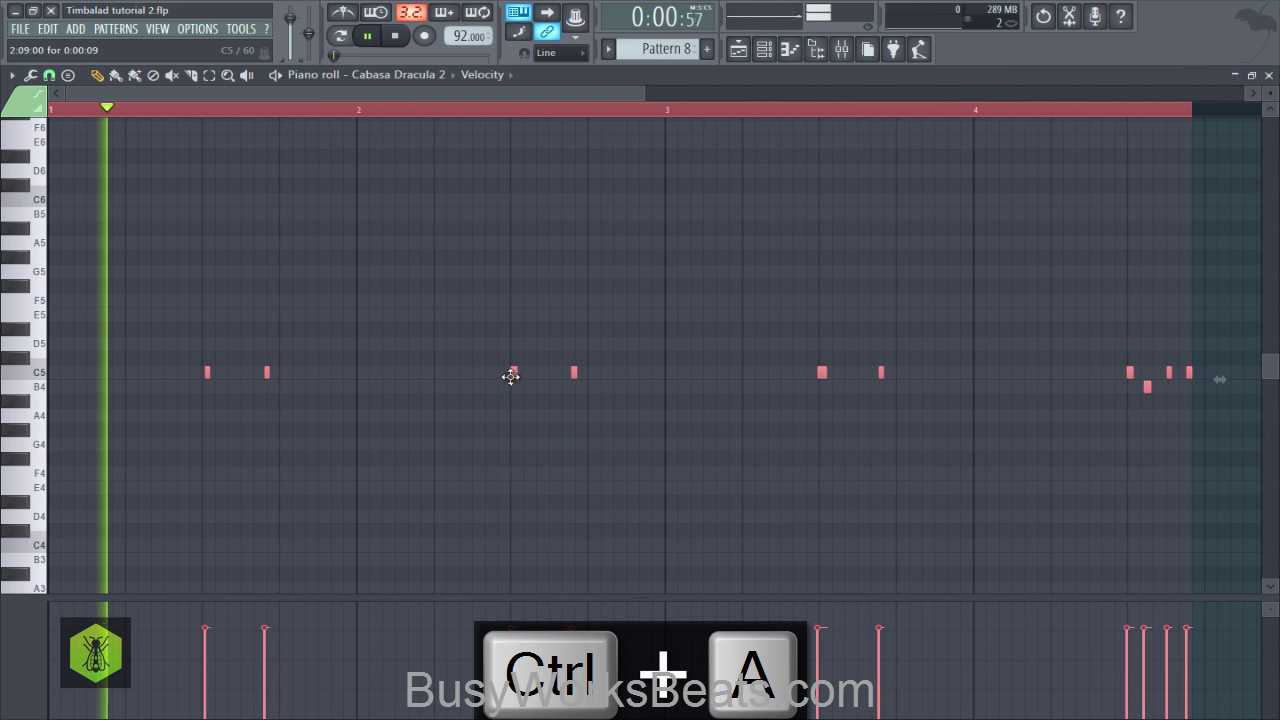
key("space")
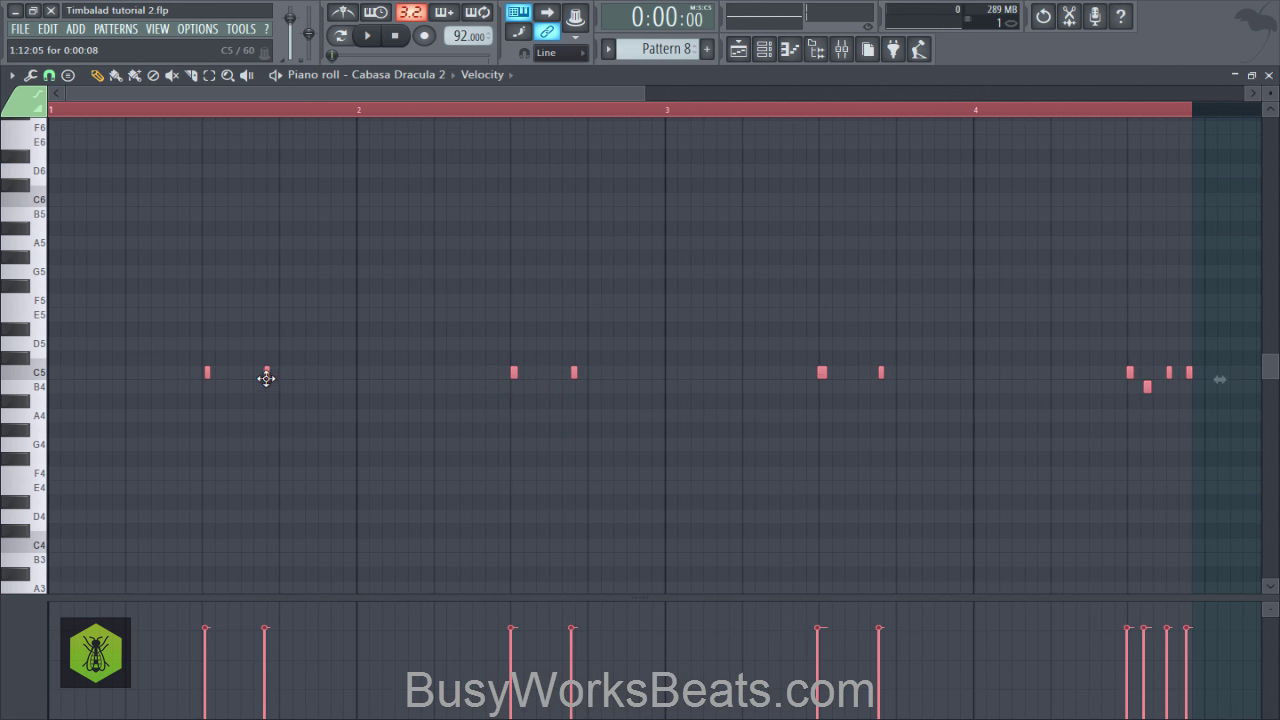
Step: Nudge the Cabasa Dracula 2 notes from bar 2 to bar 4 slightly later in time and play them back
left_click_drag(267, 385, 282, 368)
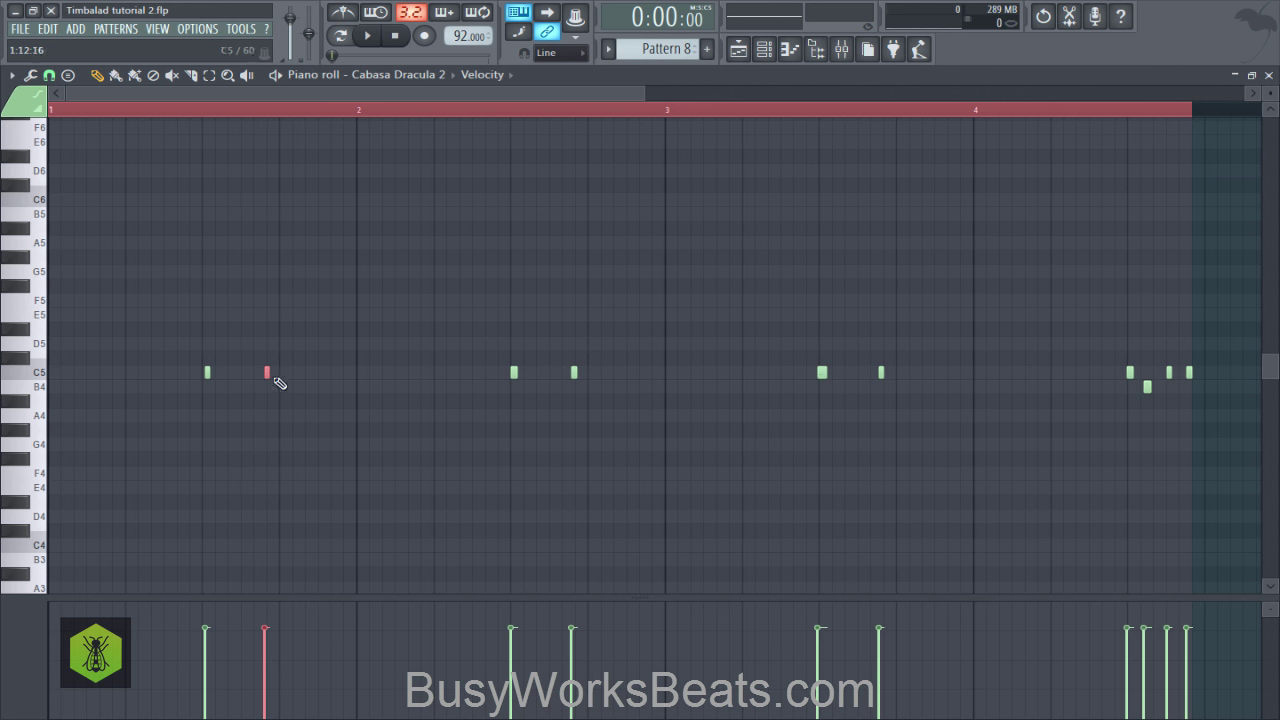
key("space")
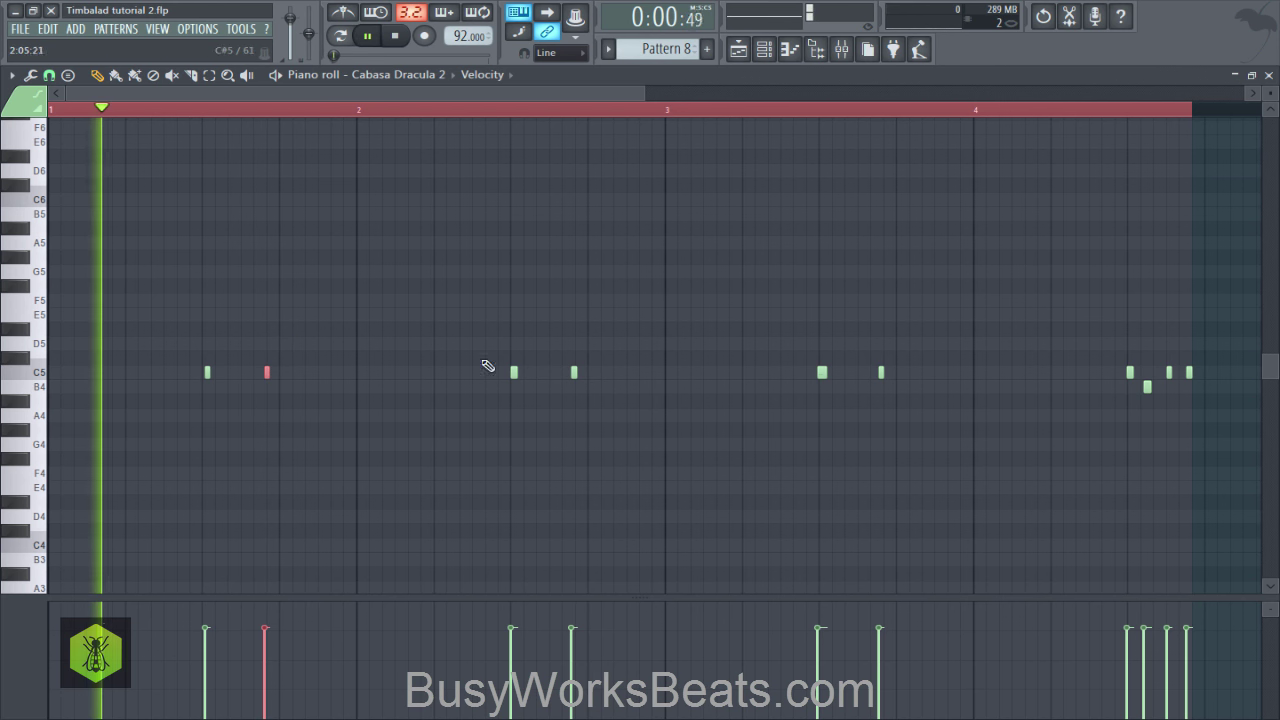
left_click_drag(469, 339, 894, 394)
key("space")
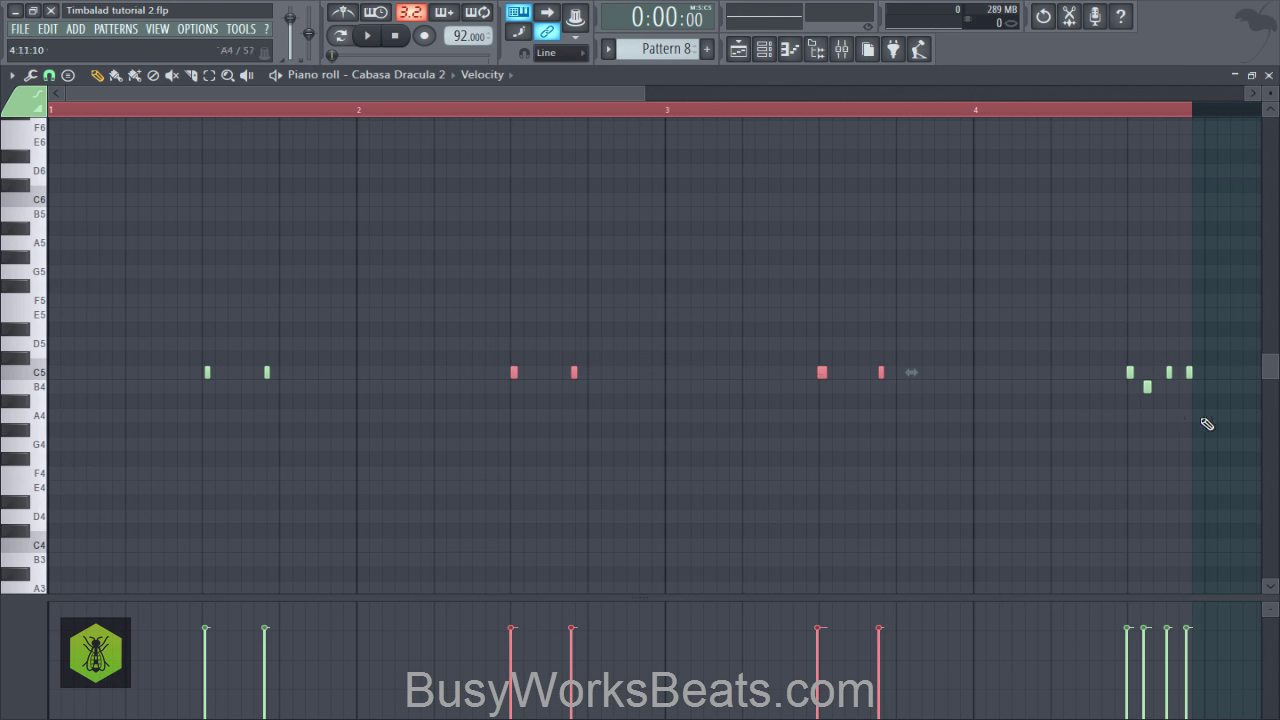
left_click_drag(1222, 423, 470, 322)
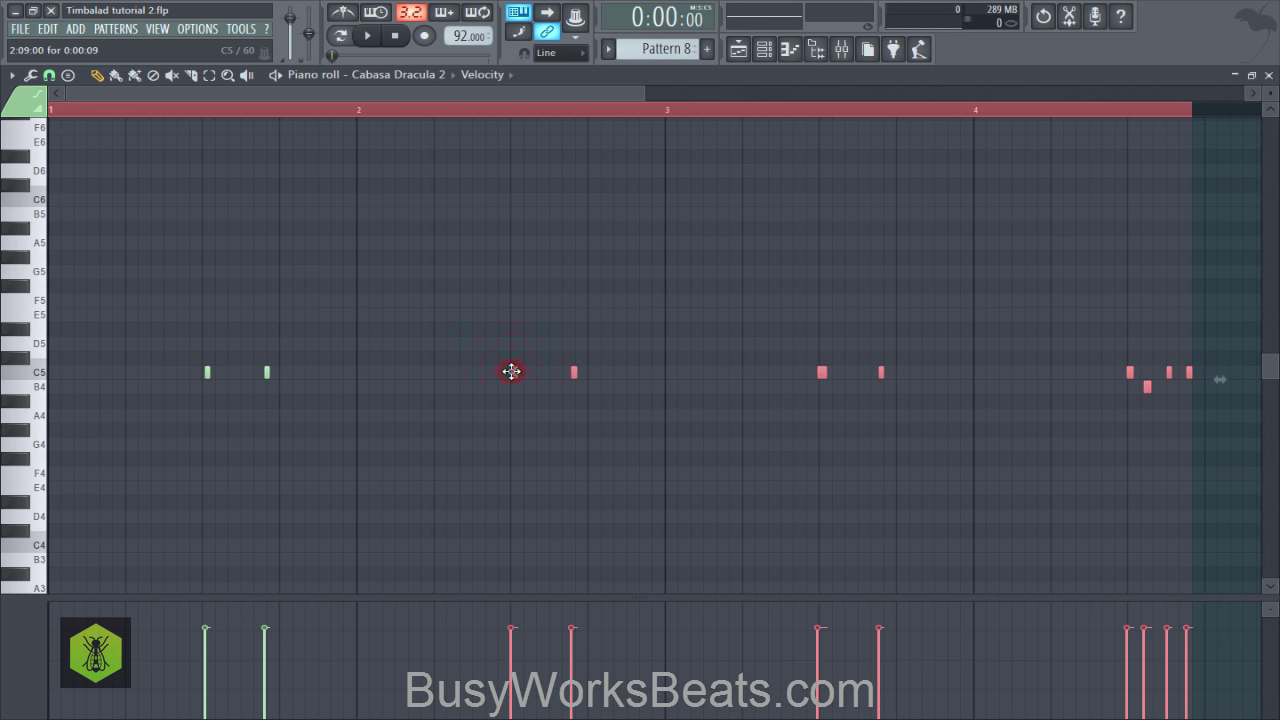
key("shift+Right")
key("shift+Right")
key("shift+Right")
key("shift+Right")
key("shift+Right")
key("shift+Right")
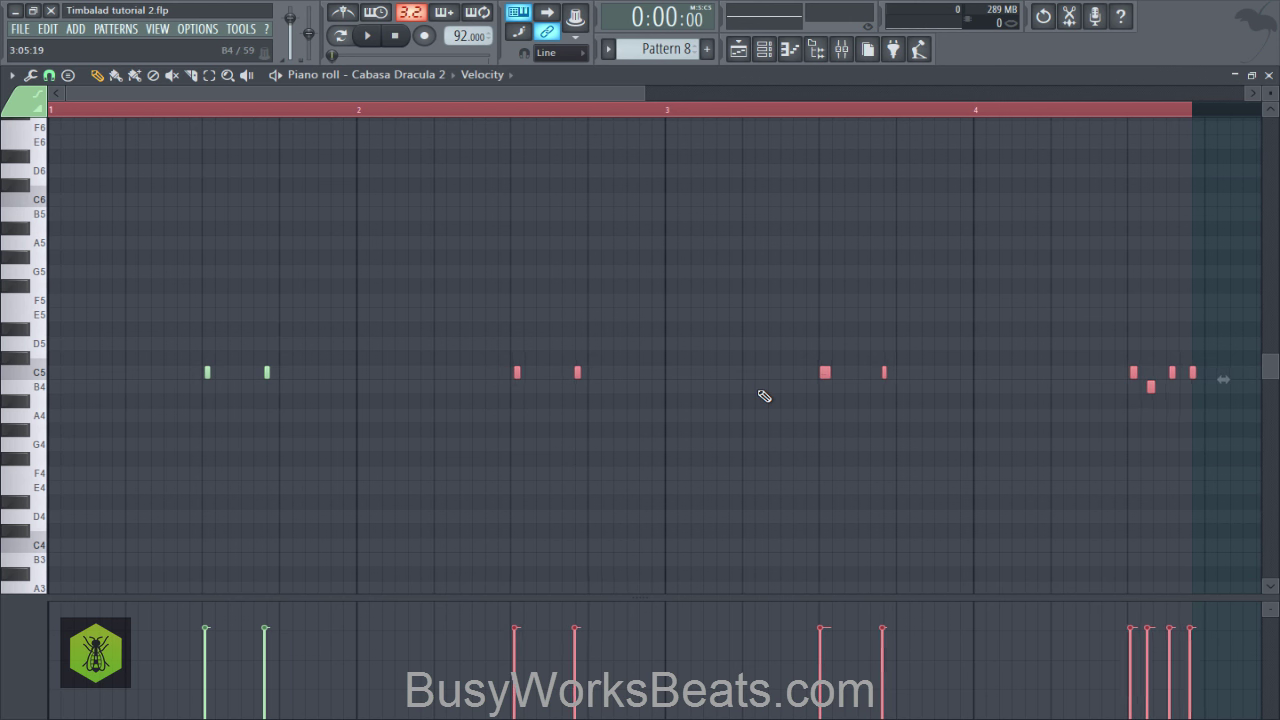
key("space")
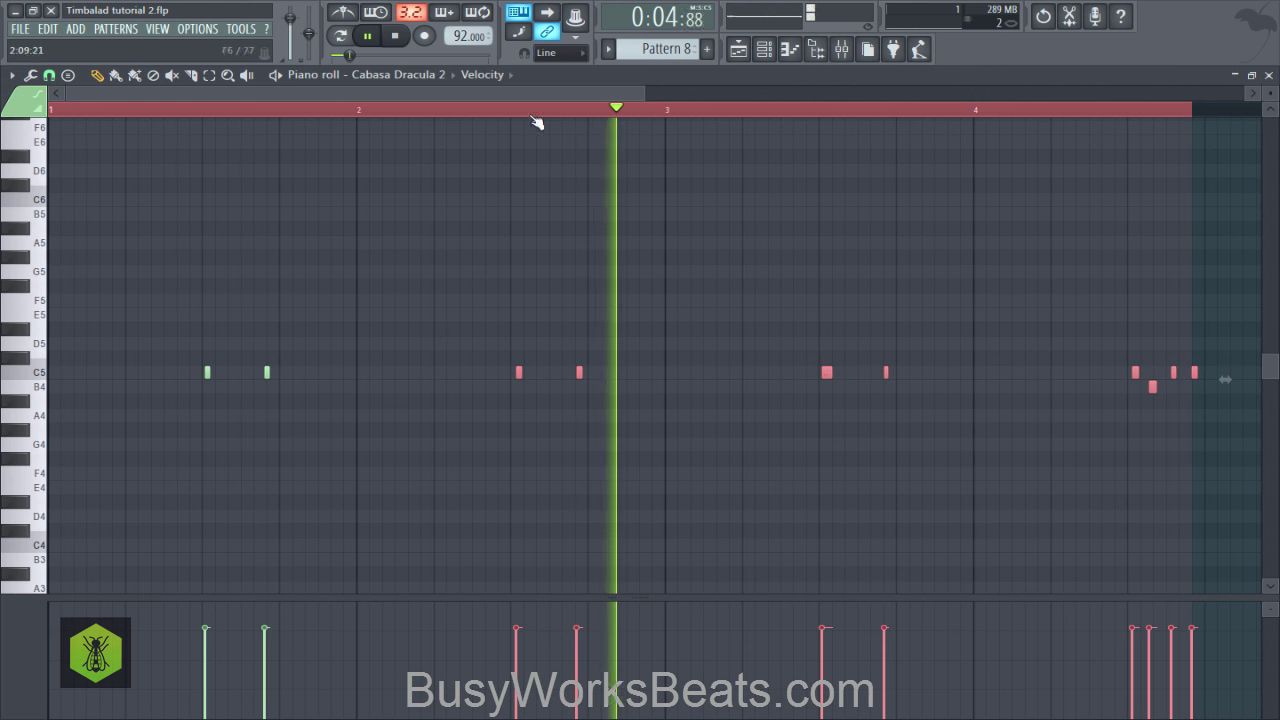
left_click_drag(537, 97, 676, 141)
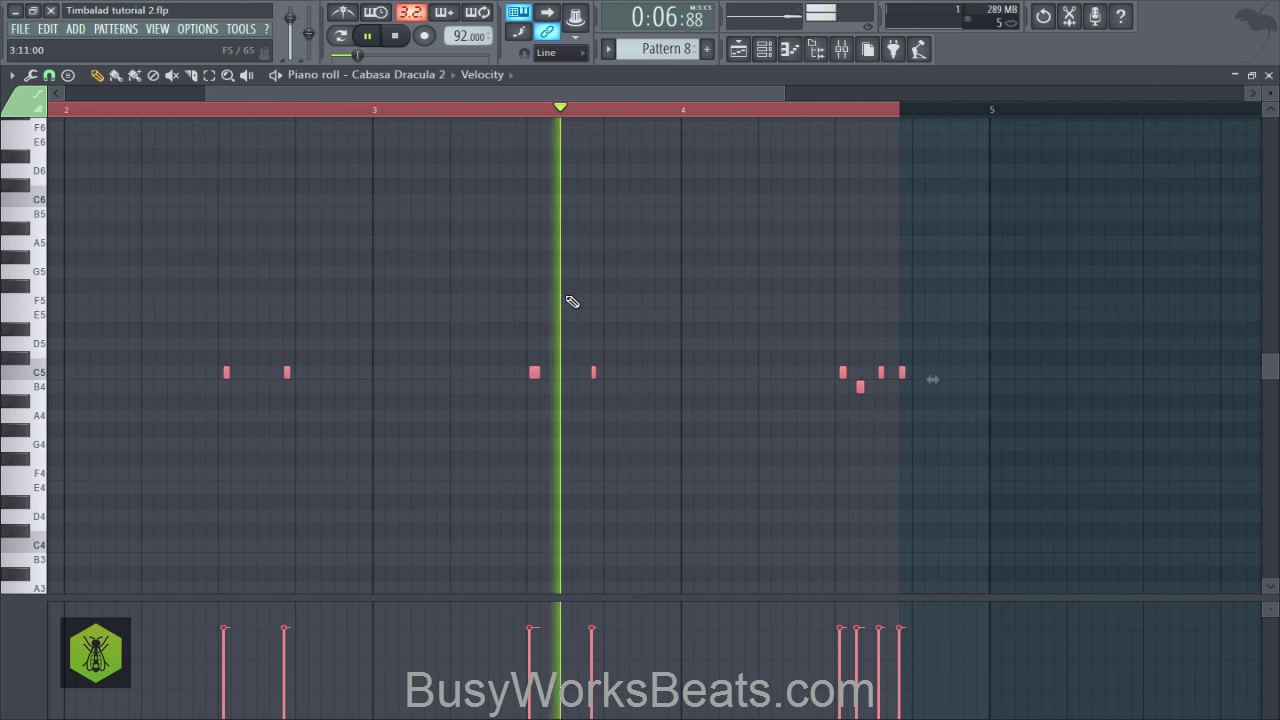
Step: Raise the B4 note in bar 4 to C5 and shift it slightly in time with snapping set to none
left_click(868, 108)
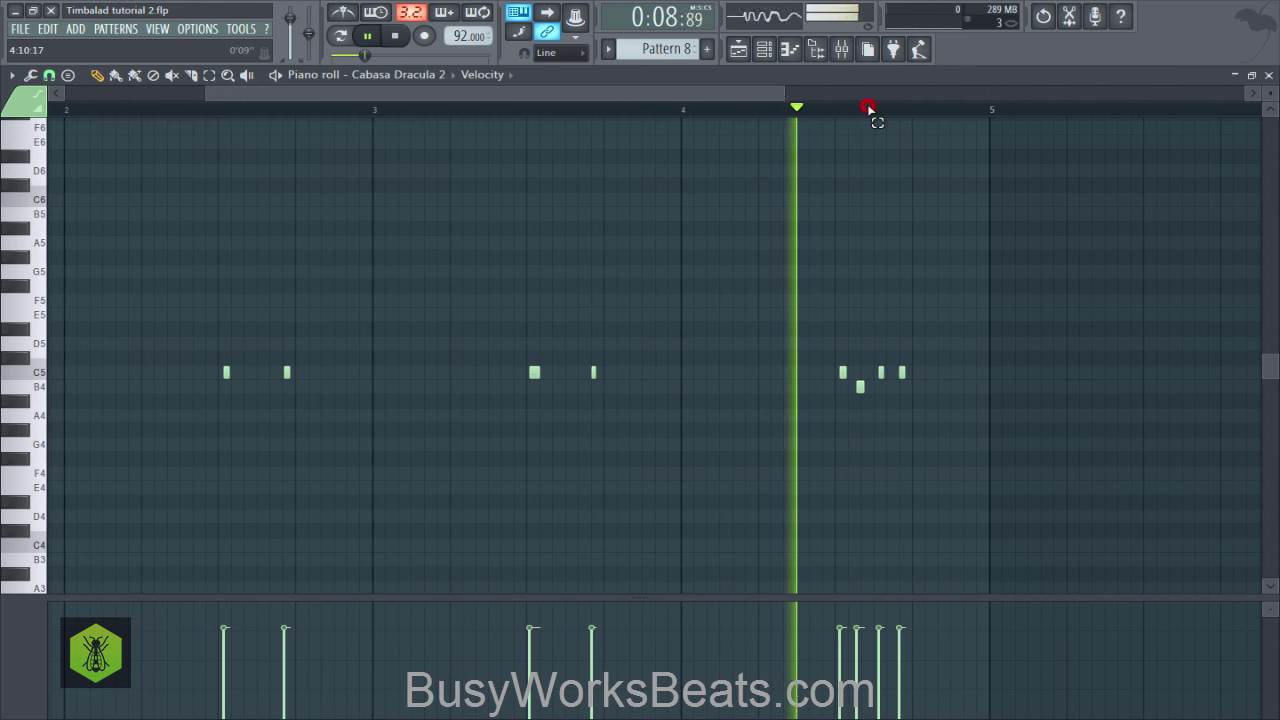
key("space")
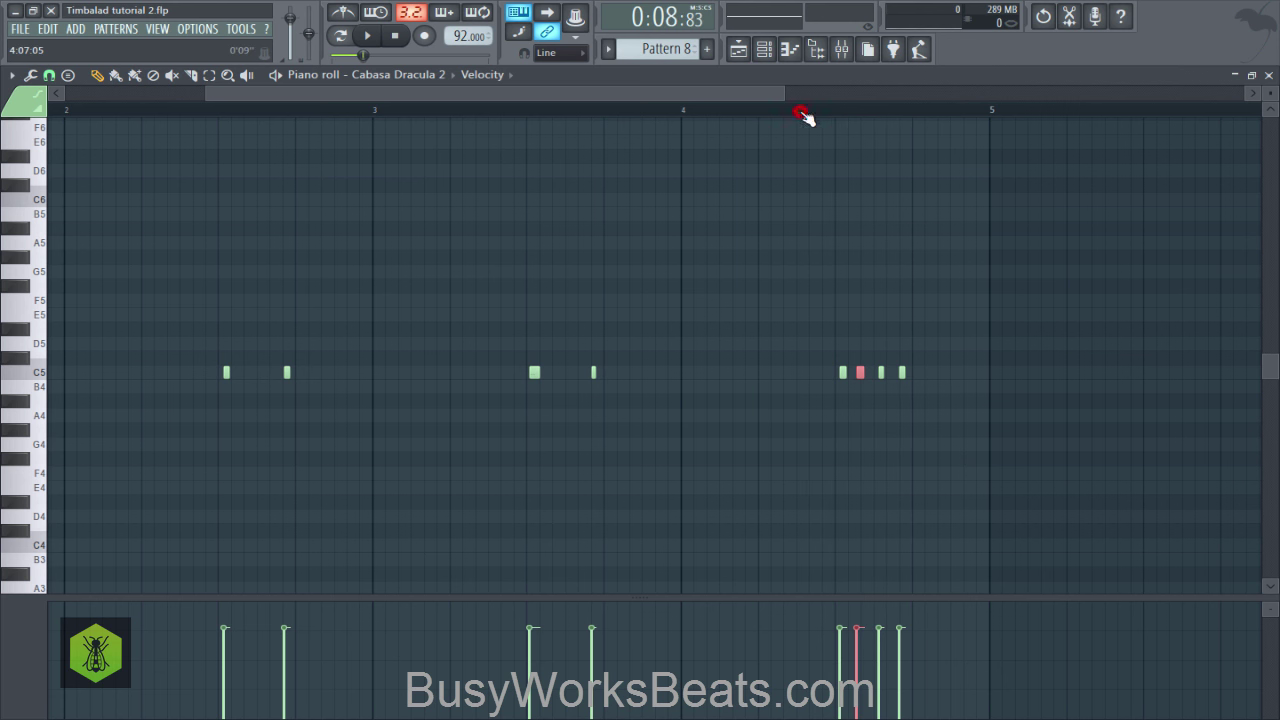
key("space")
key("space")
left_click(50, 78)
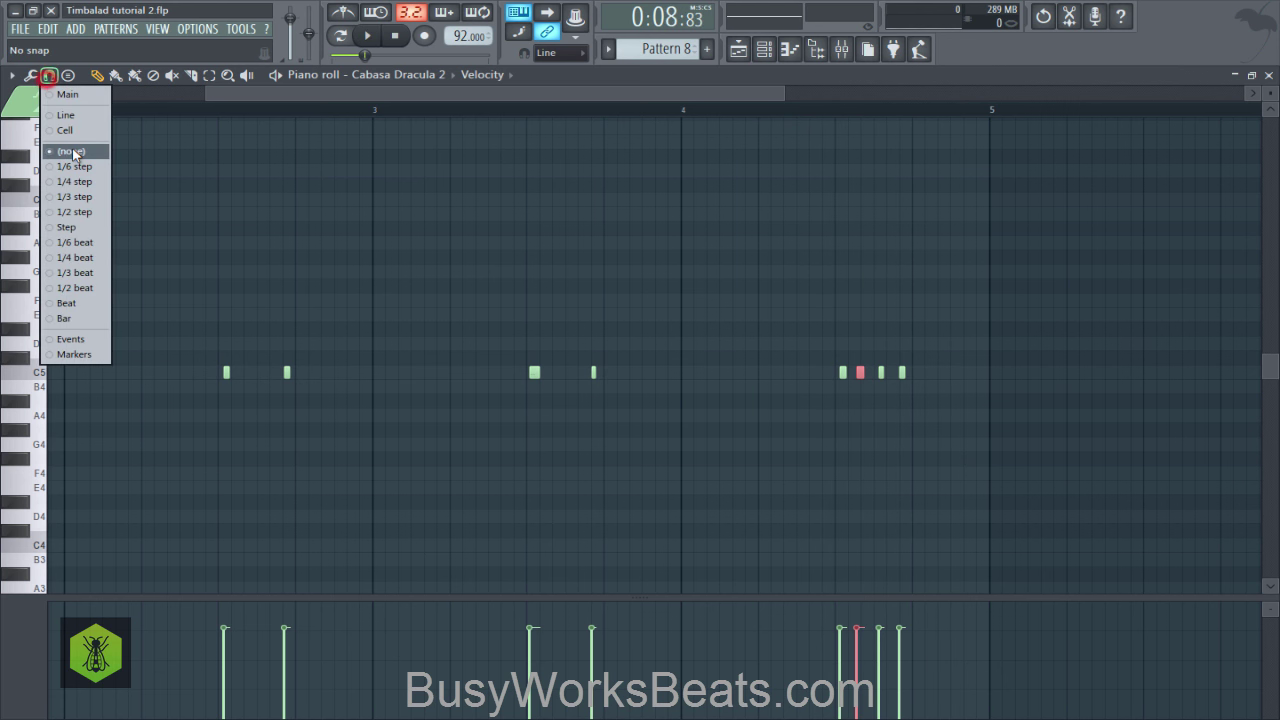
left_click(80, 148)
key("space")
key("space")
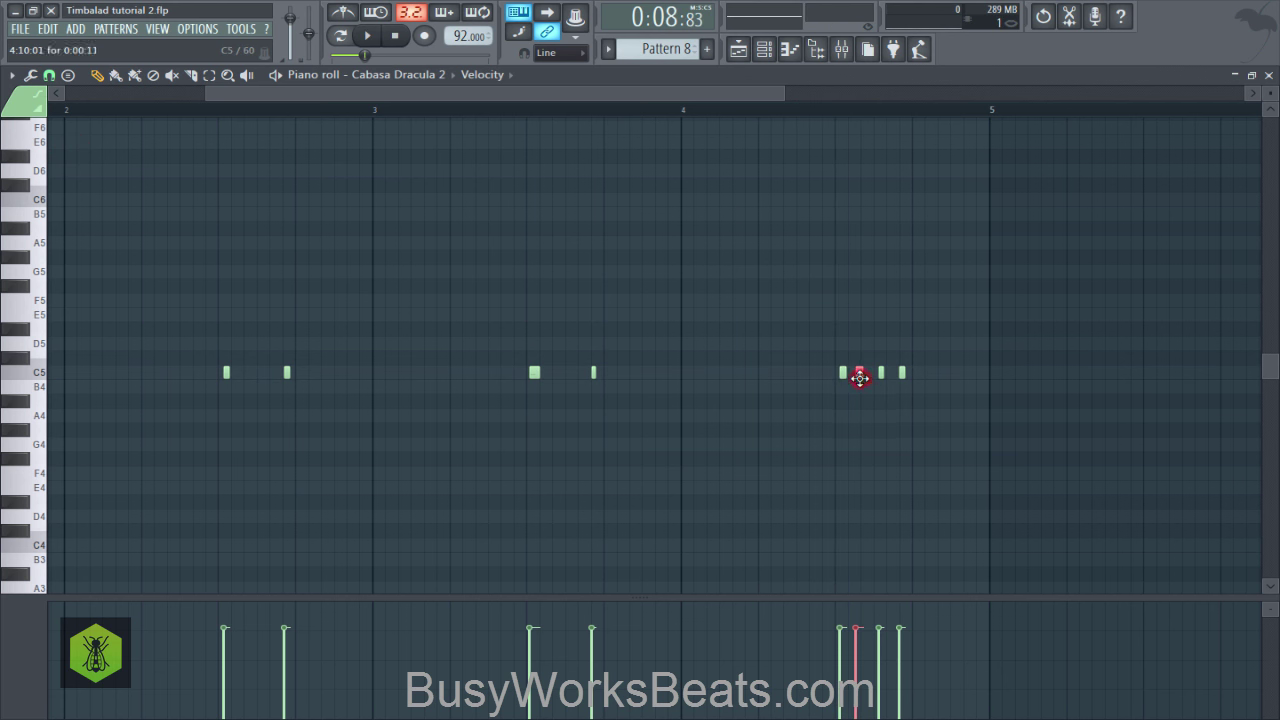
key("space")
Step: Set the velocity of the second note in bar 4 slightly below its neighbours, checking it with playback
left_click(855, 669)
key("space")
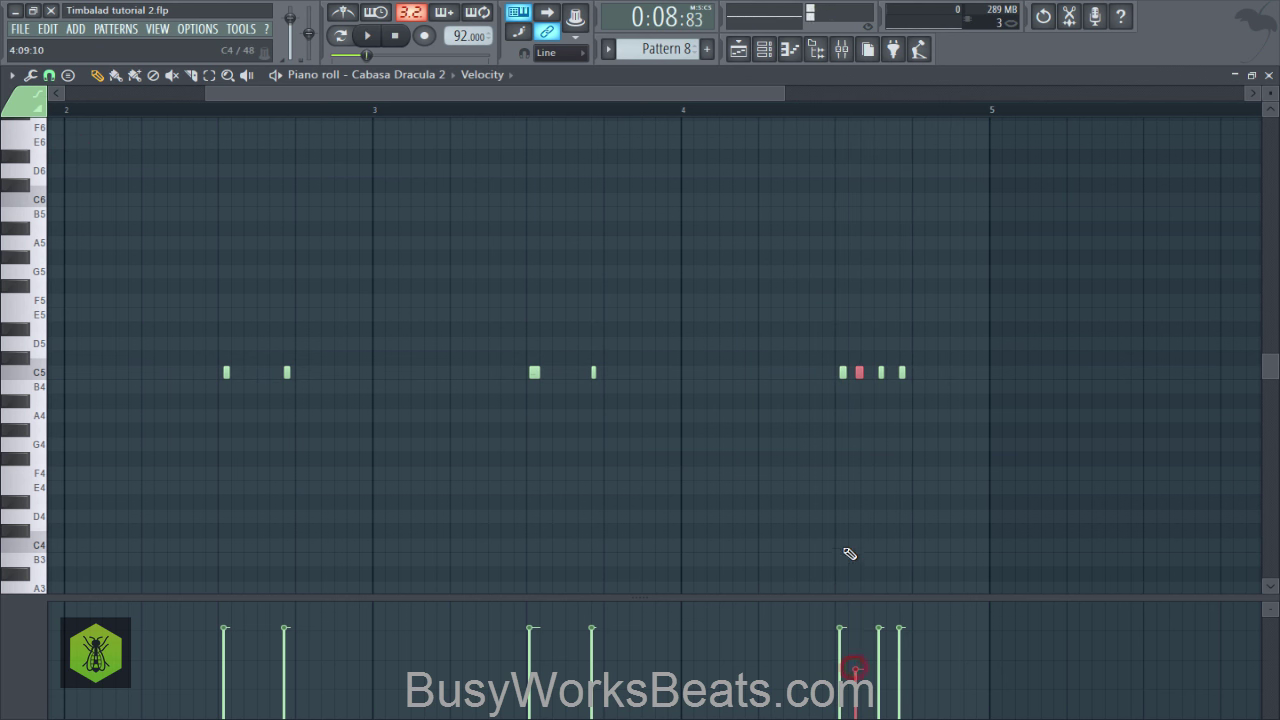
key("space")
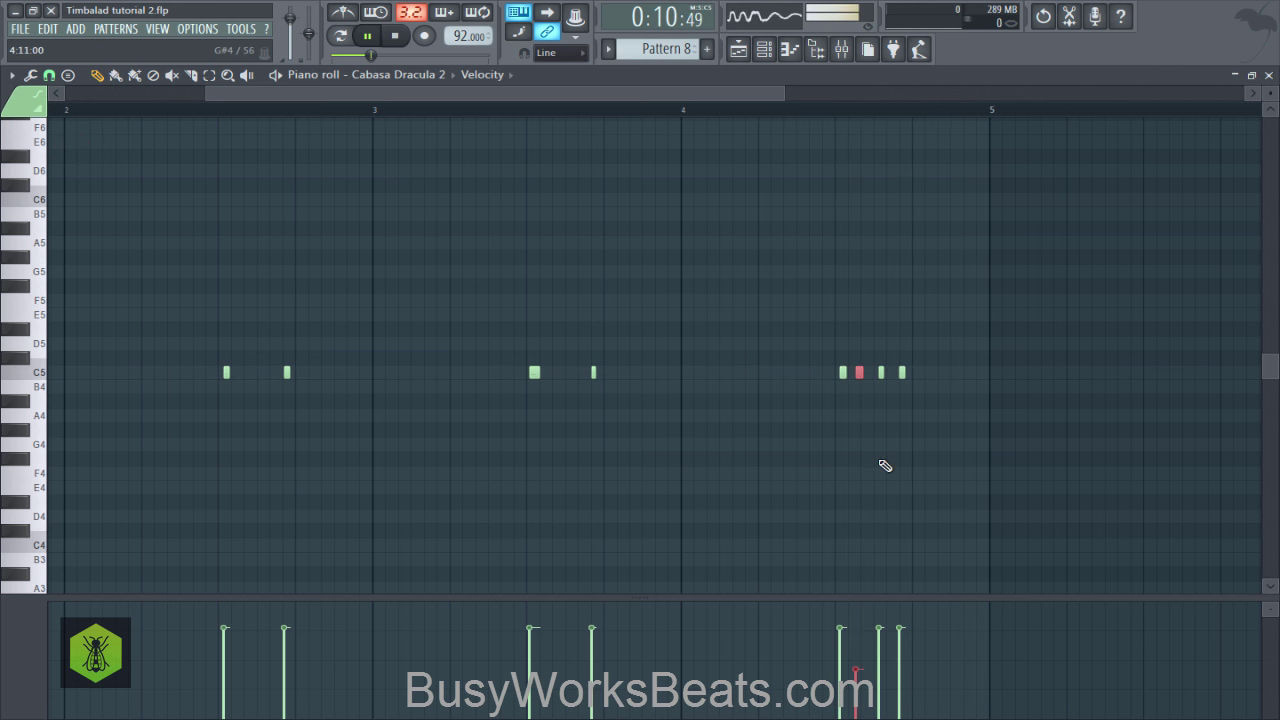
key("space")
key("space")
left_click(860, 647)
key("space")
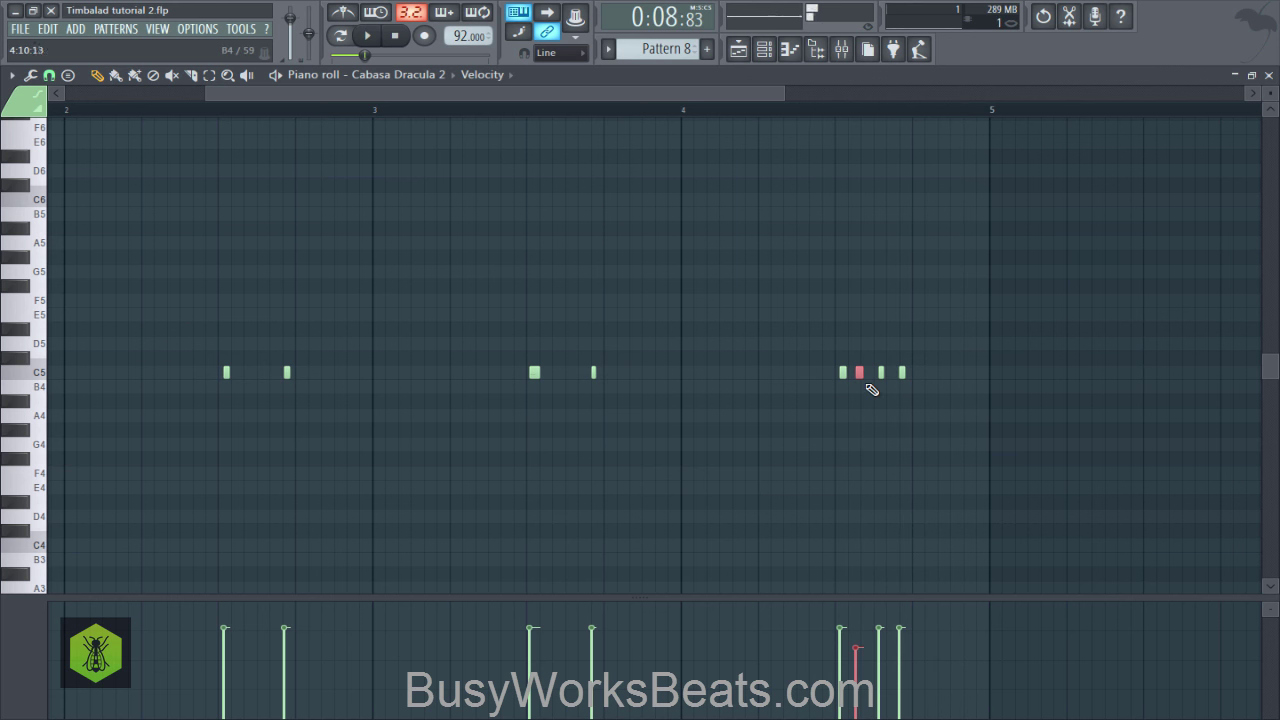
key("space")
left_click(650, 108)
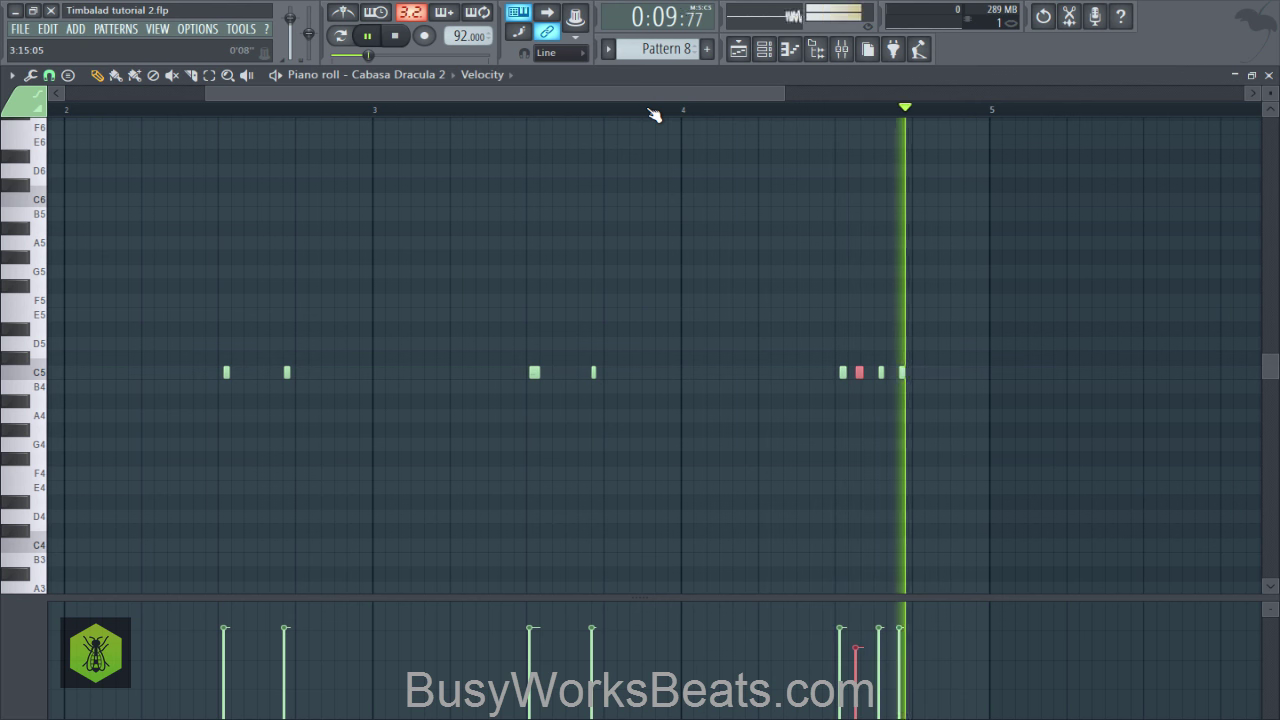
key("space")
Step: Repeat Pattern 8 on Track 6 from bar 5 through bar 16 in the playlist and save the project
left_click(1270, 74)
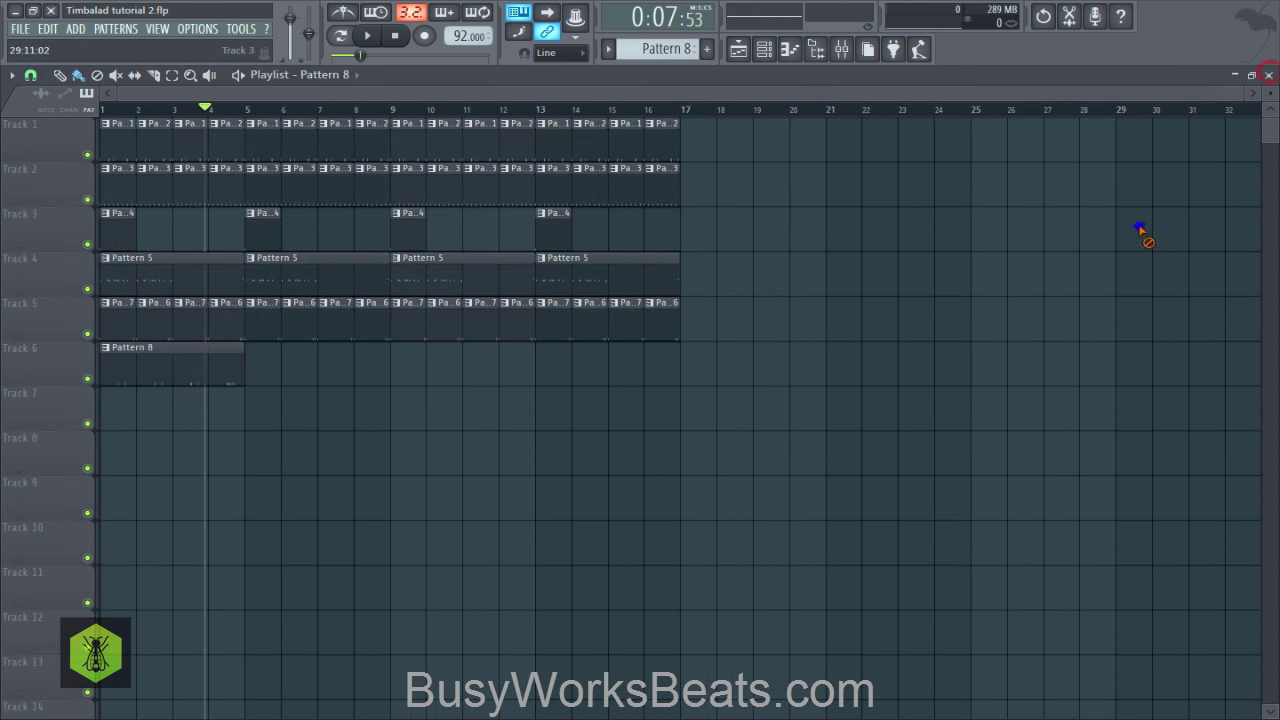
mouse_move(241, 370)
left_mouse_down()
mouse_move(543, 389)
mouse_move(606, 409)
left_mouse_up()
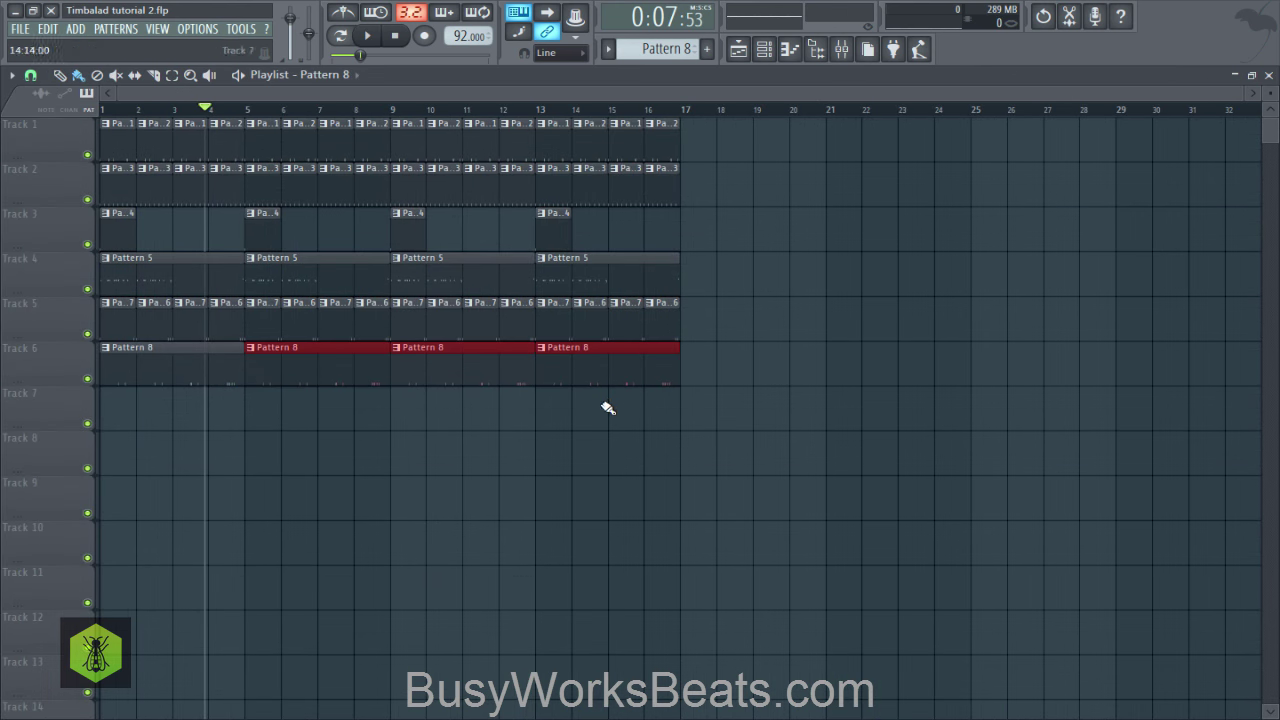
key("ctrl+s")
Step: Switch to the empty Pattern 9, then select and audition the Cabasa Argon channel
left_click(765, 50)
key("space")
left_click_drag(677, 50, 680, 42)
key("space")
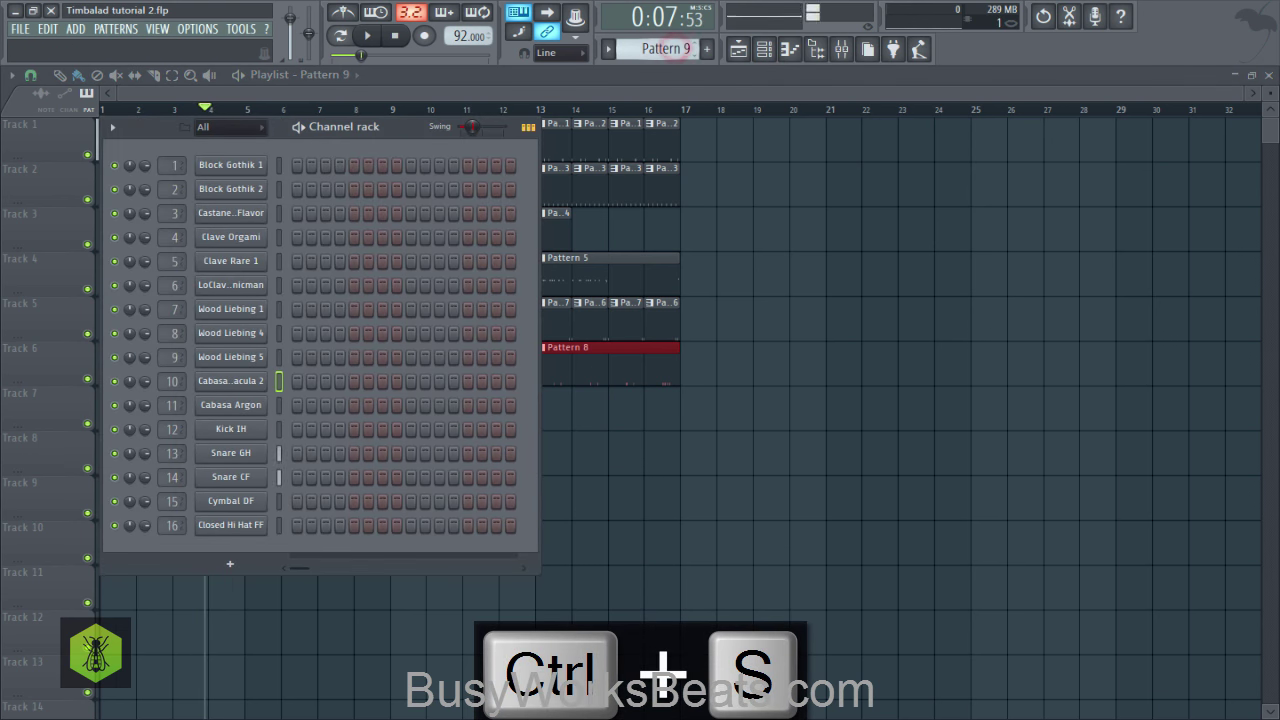
left_click(278, 405)
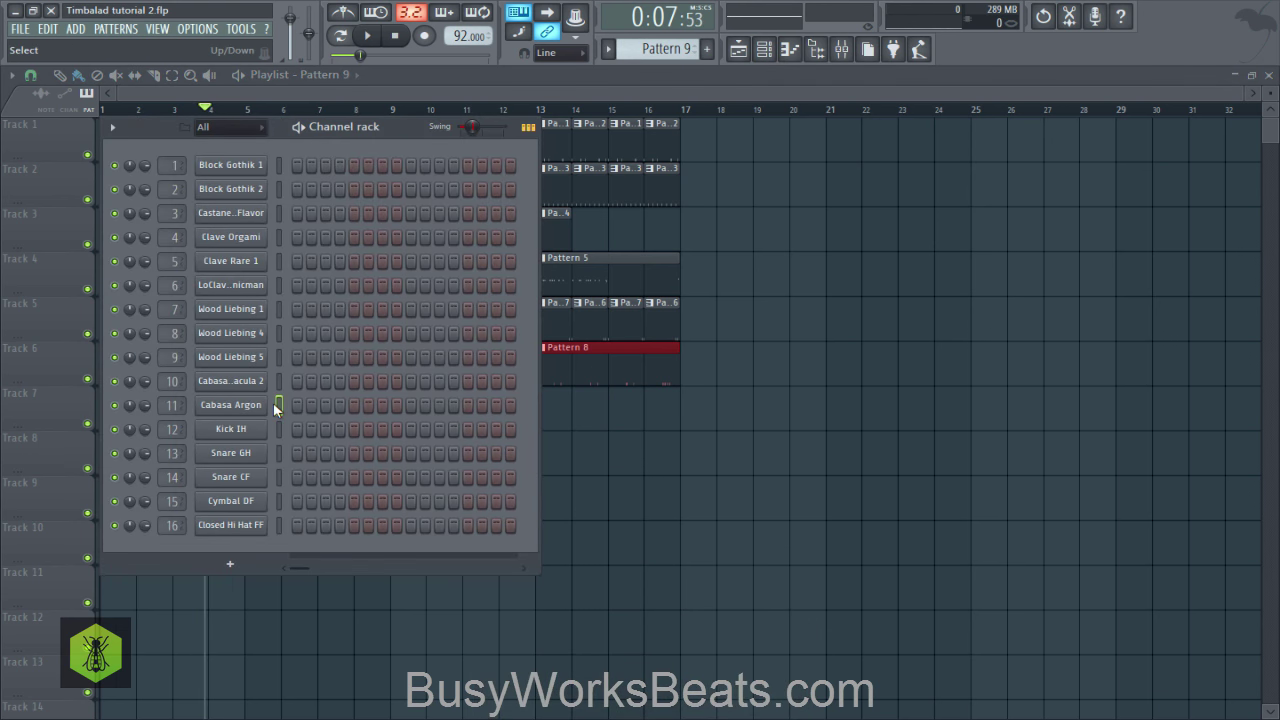
key("z")
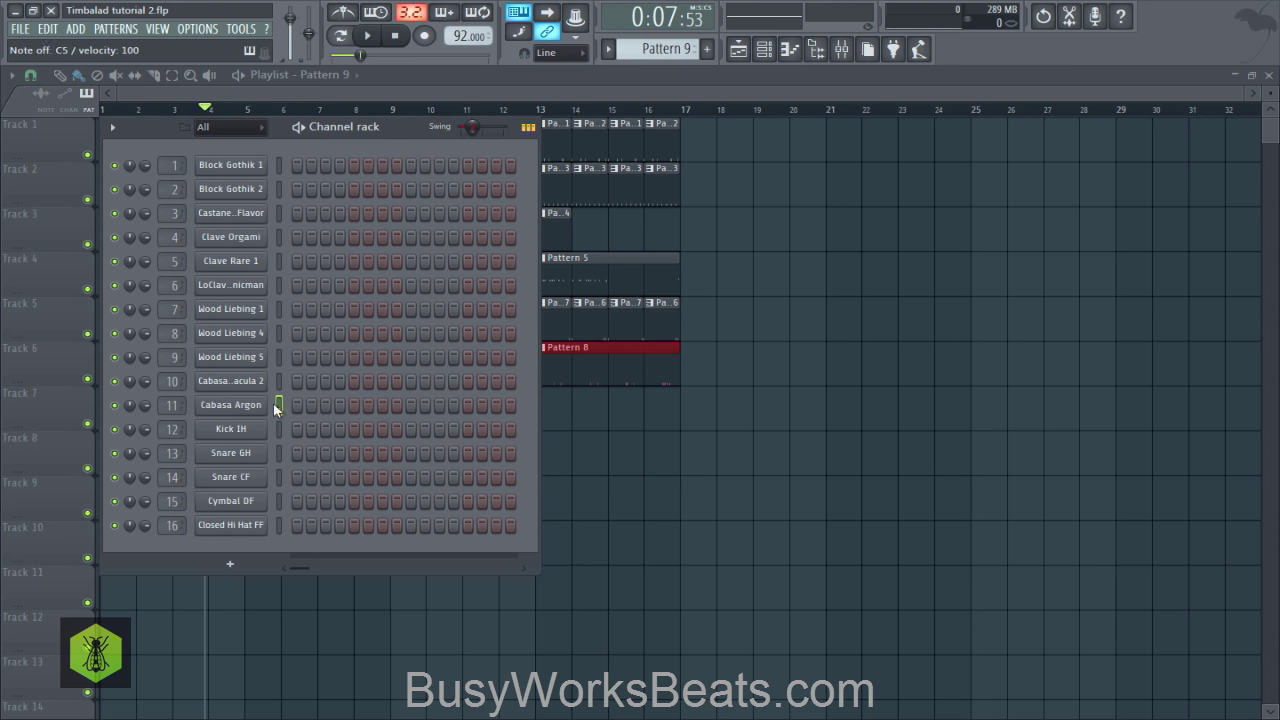
Step: Record a one-bar Cabasa Argon rhythm as notes and automation into Pattern 9 while the beat plays
left_click(408, 36)
left_click(424, 35)
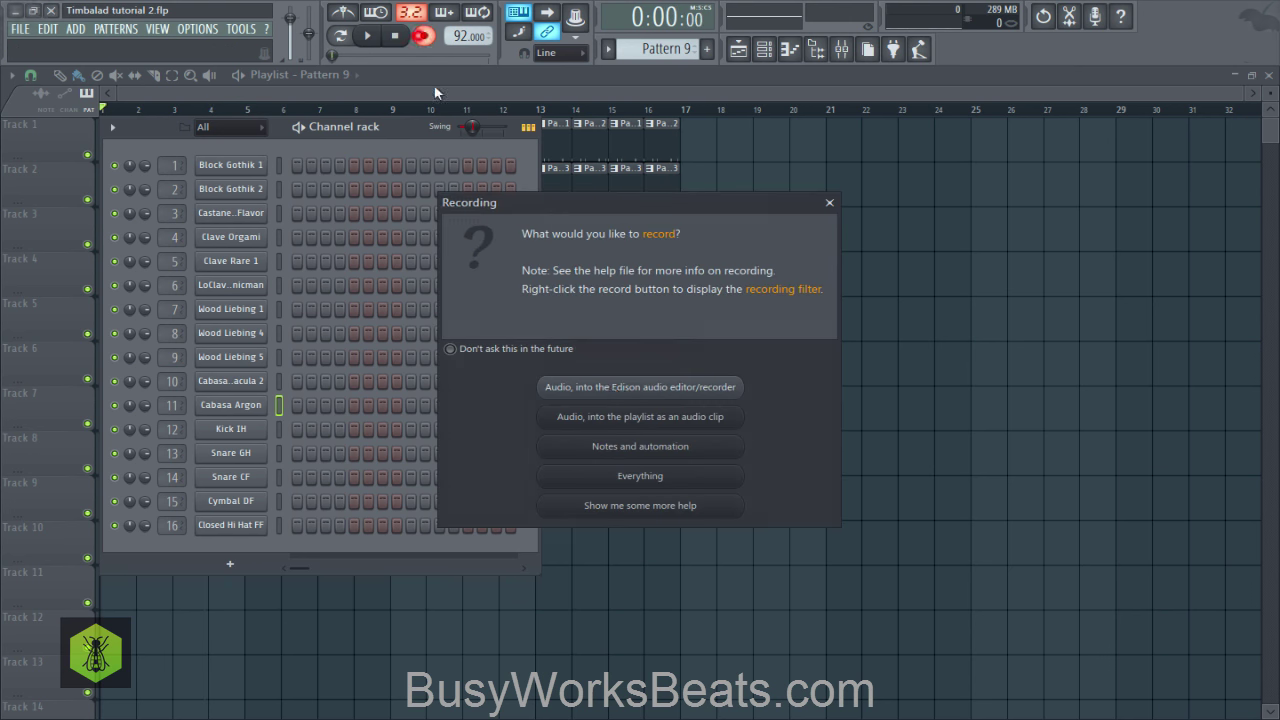
left_click(634, 446)
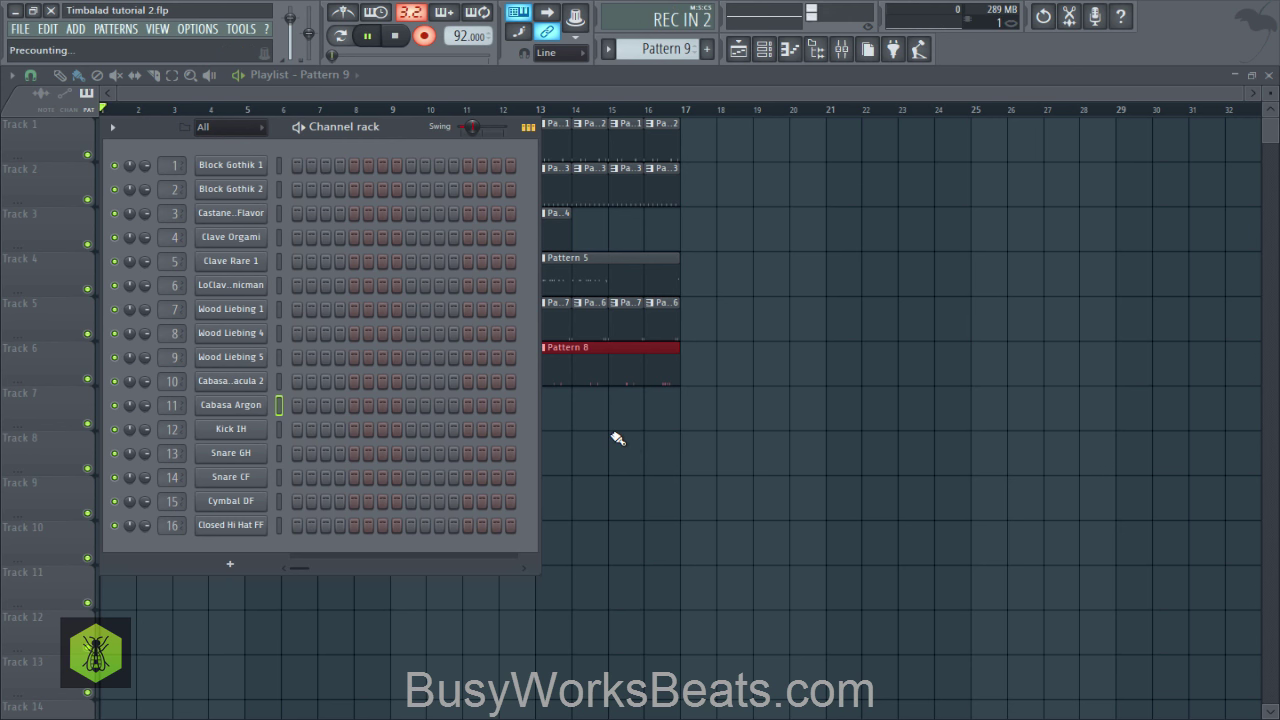
key("z")
key("z")
key("z")
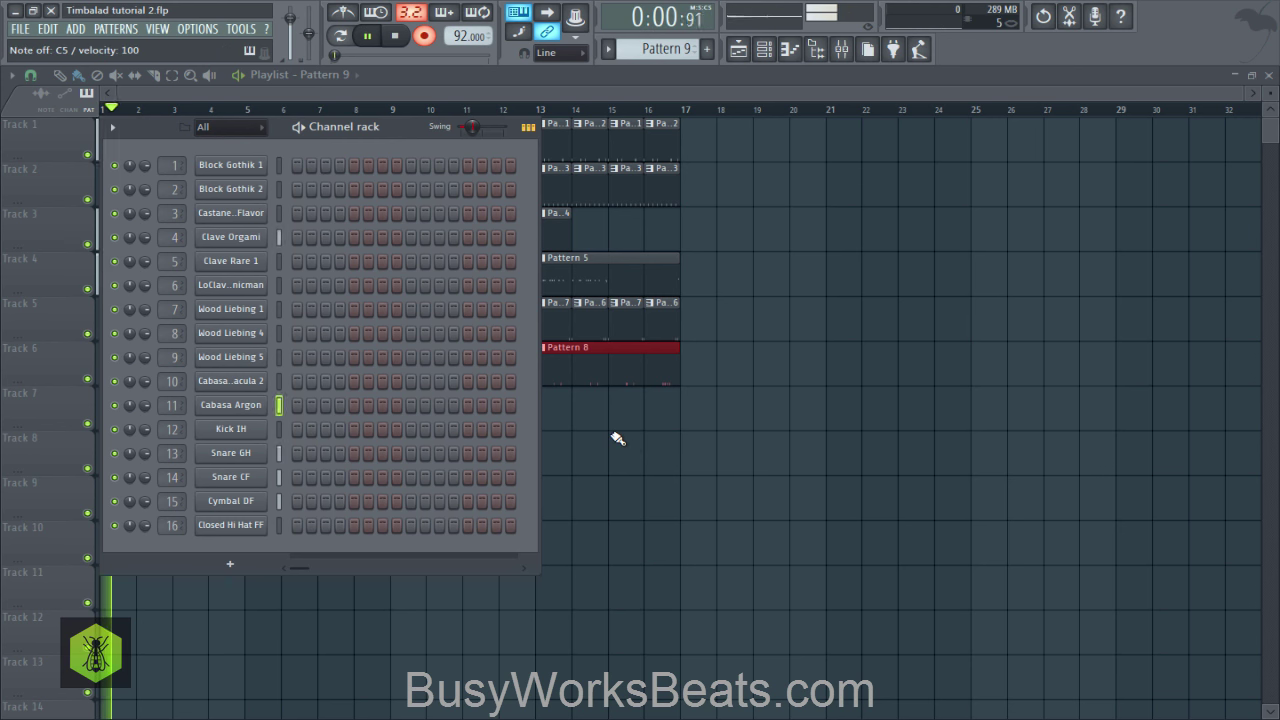
key("space")
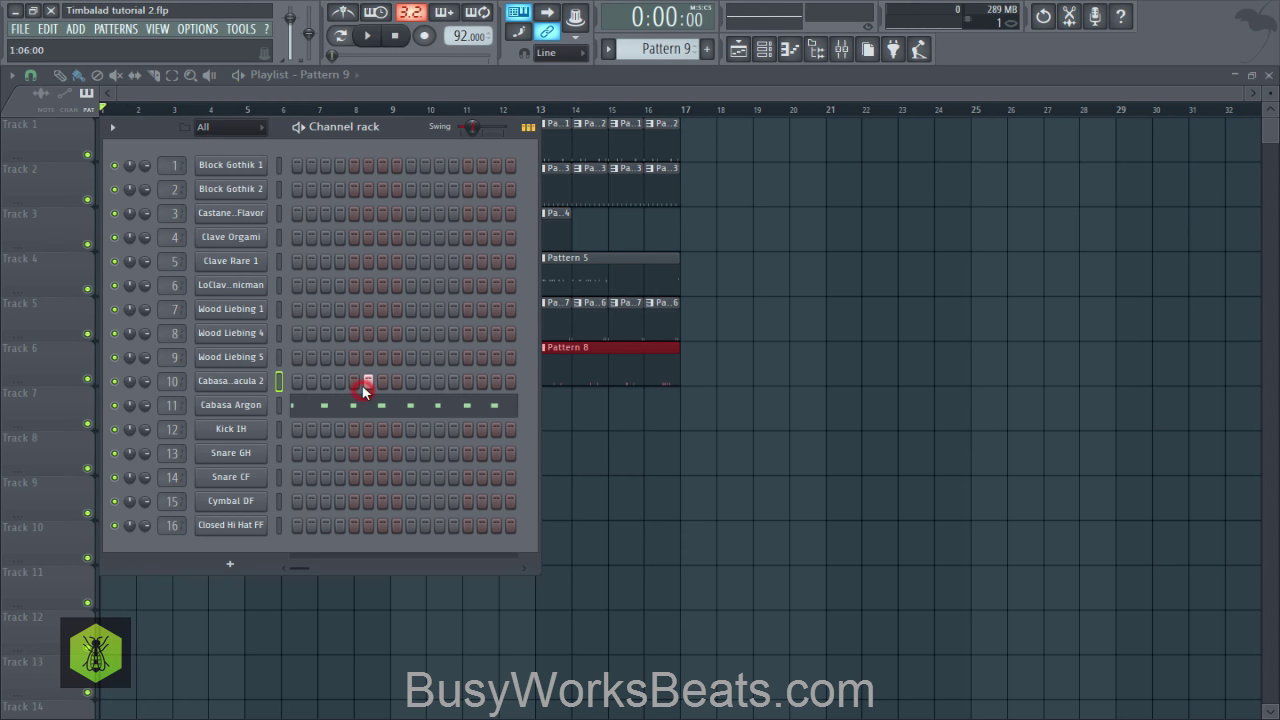
Step: Nudge all Cabasa Argon notes except the first slightly earlier in the piano roll, check them with playback, and save the project
left_click(363, 392)
key("ctrl+a")
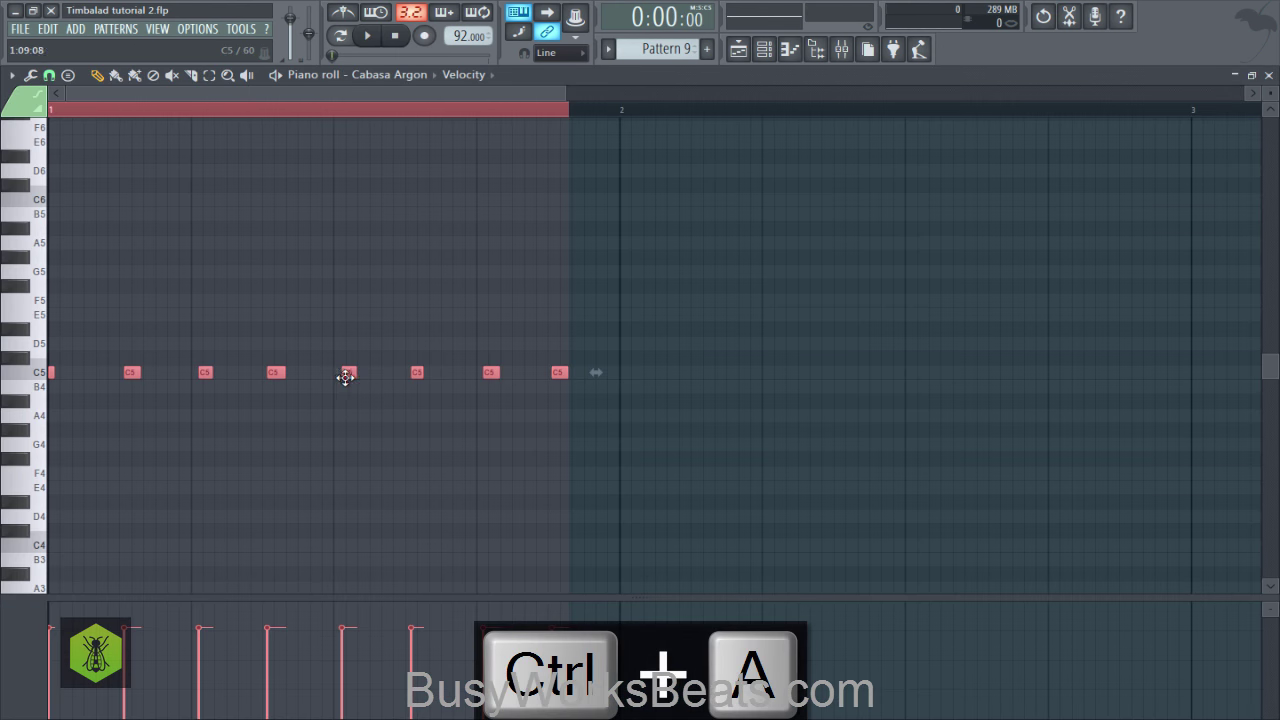
left_click(48, 75)
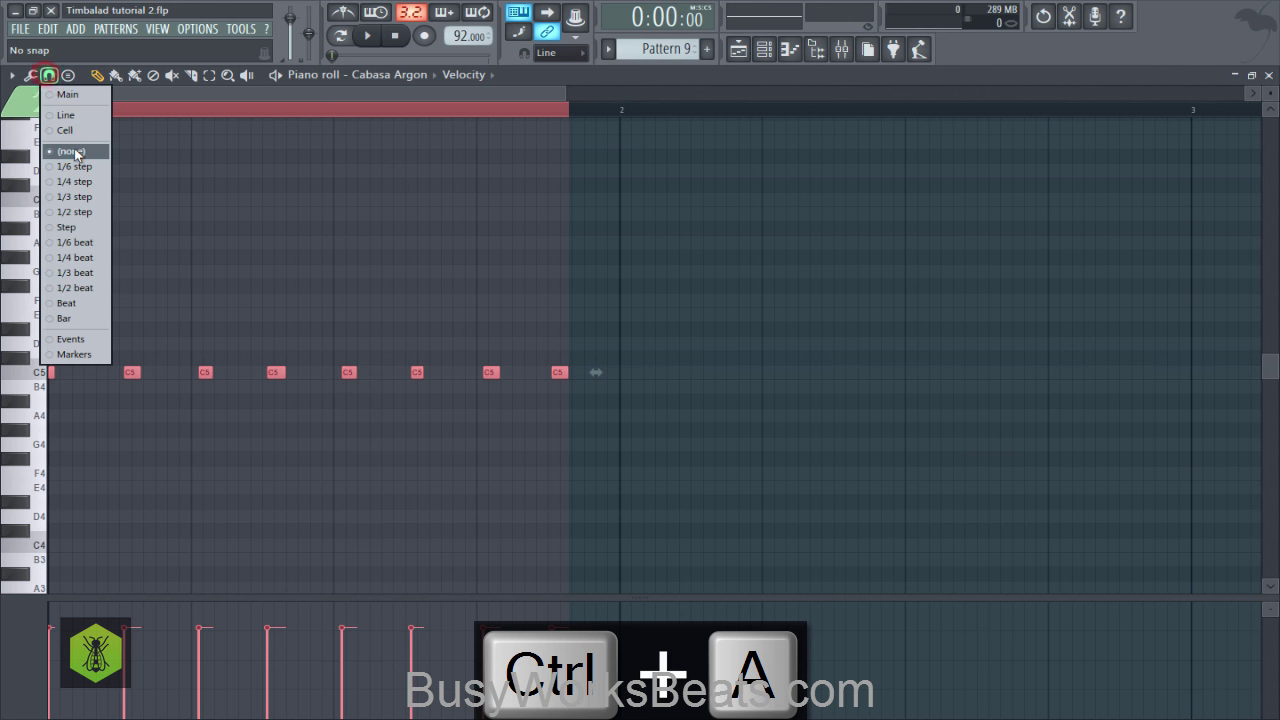
left_click(60, 148)
right_click(60, 373)
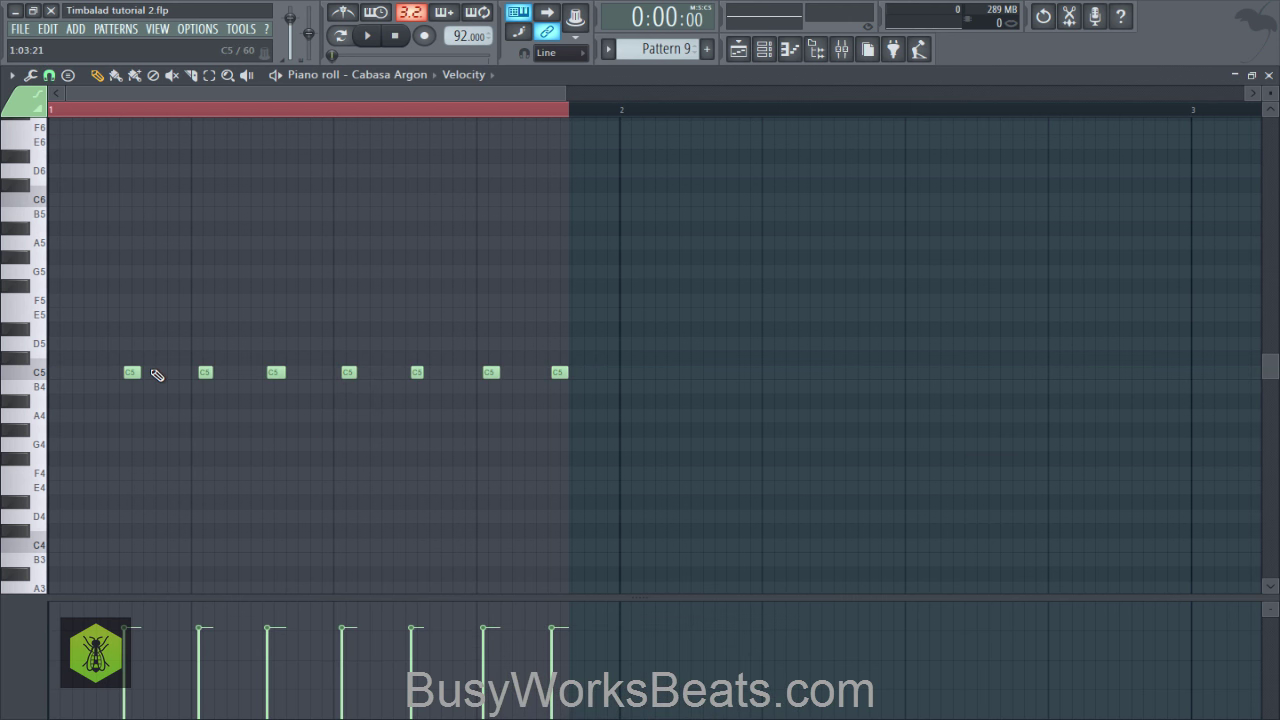
key("ctrl+z")
left_click_drag(667, 360, 126, 376)
key("space")
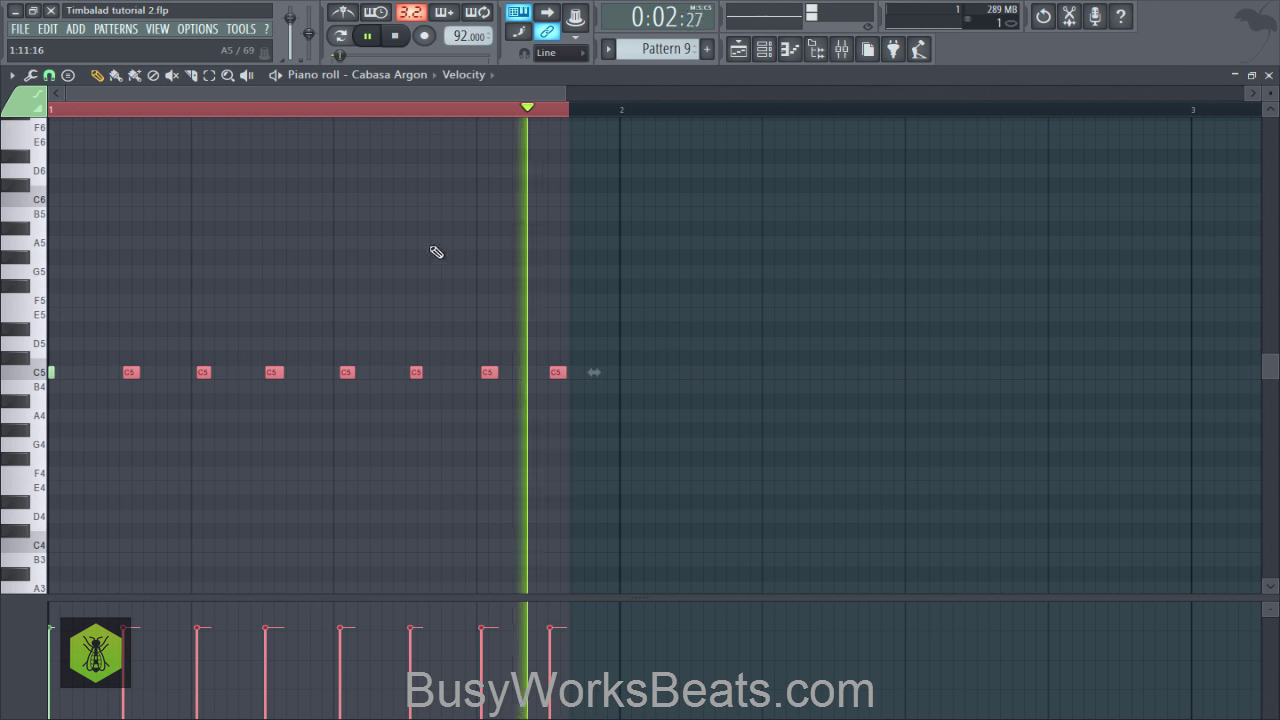
key("space")
left_click(481, 109, "ctrl")
key("ctrl+s")
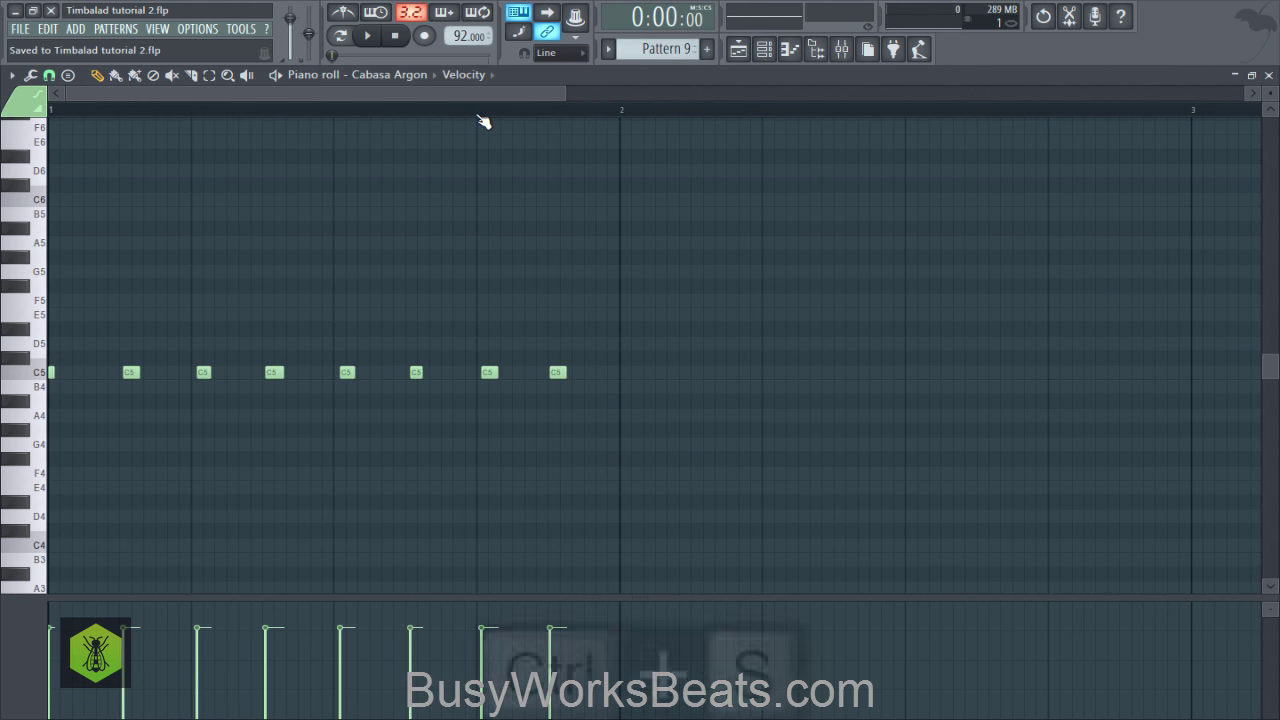
Step: Paint Pattern 9 clips along Track 7 from bar 1 through bar 16 and save the project
left_click(1267, 78)
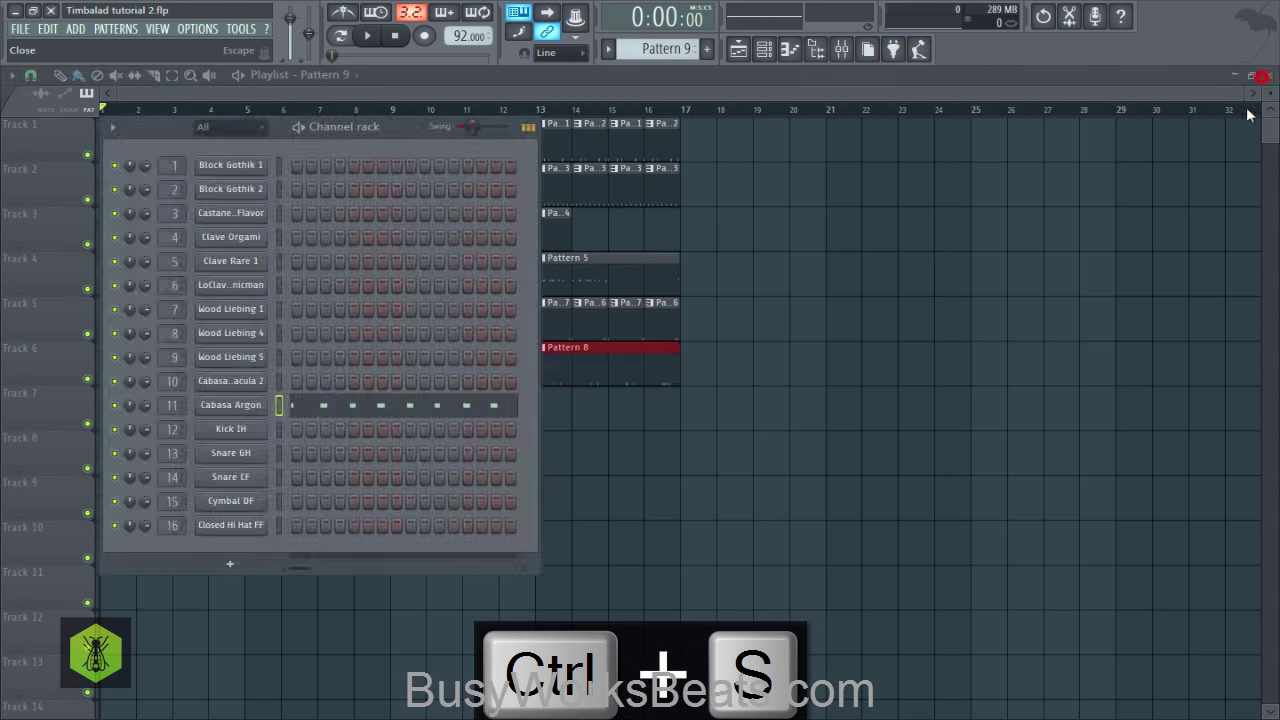
left_click(1095, 366)
left_click_drag(152, 430, 651, 422)
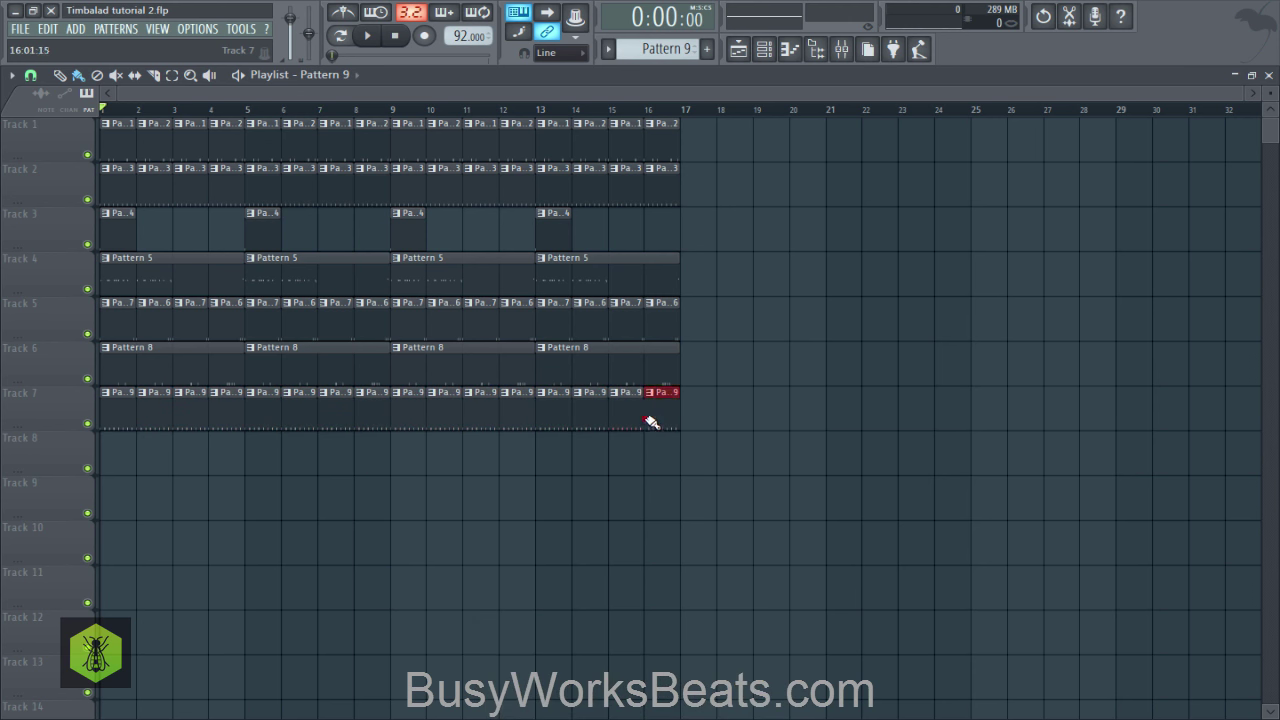
key("ctrl+s")
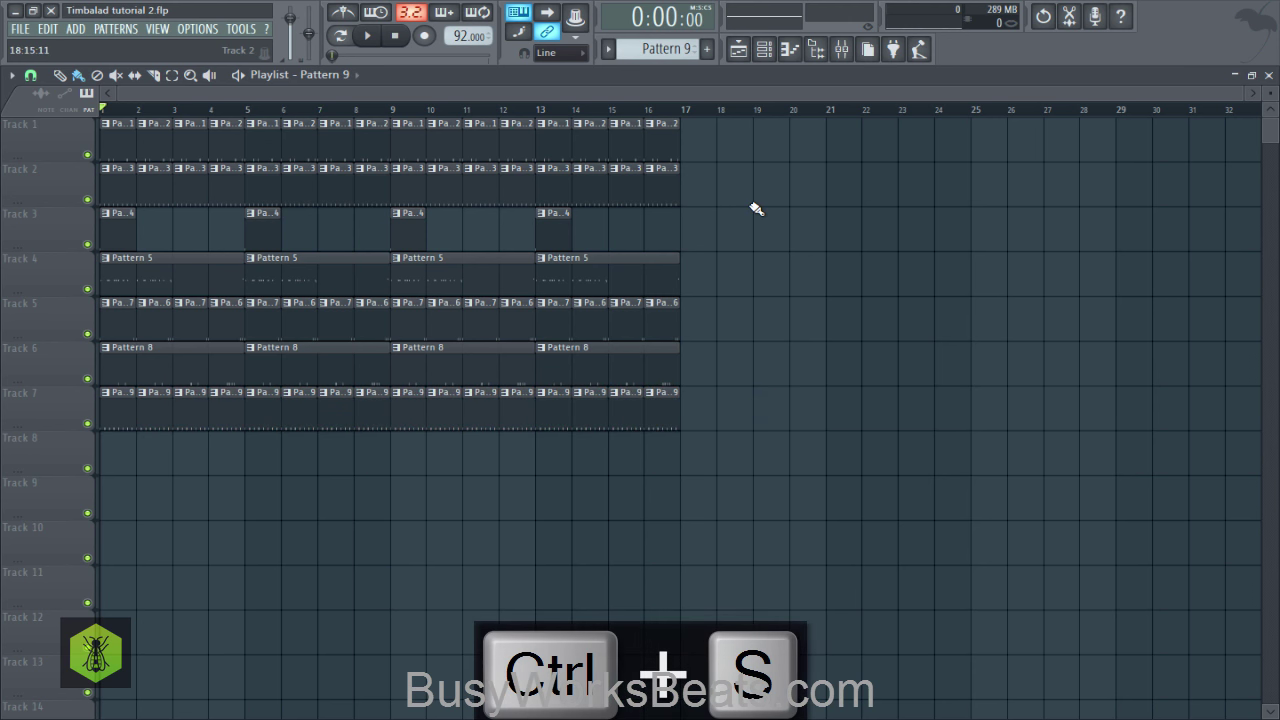
Step: Switch to the empty Pattern 10 and lower the Cabasa Argon mixer track to about 58% (-10.5 dB) while the beat plays
left_click(770, 55)
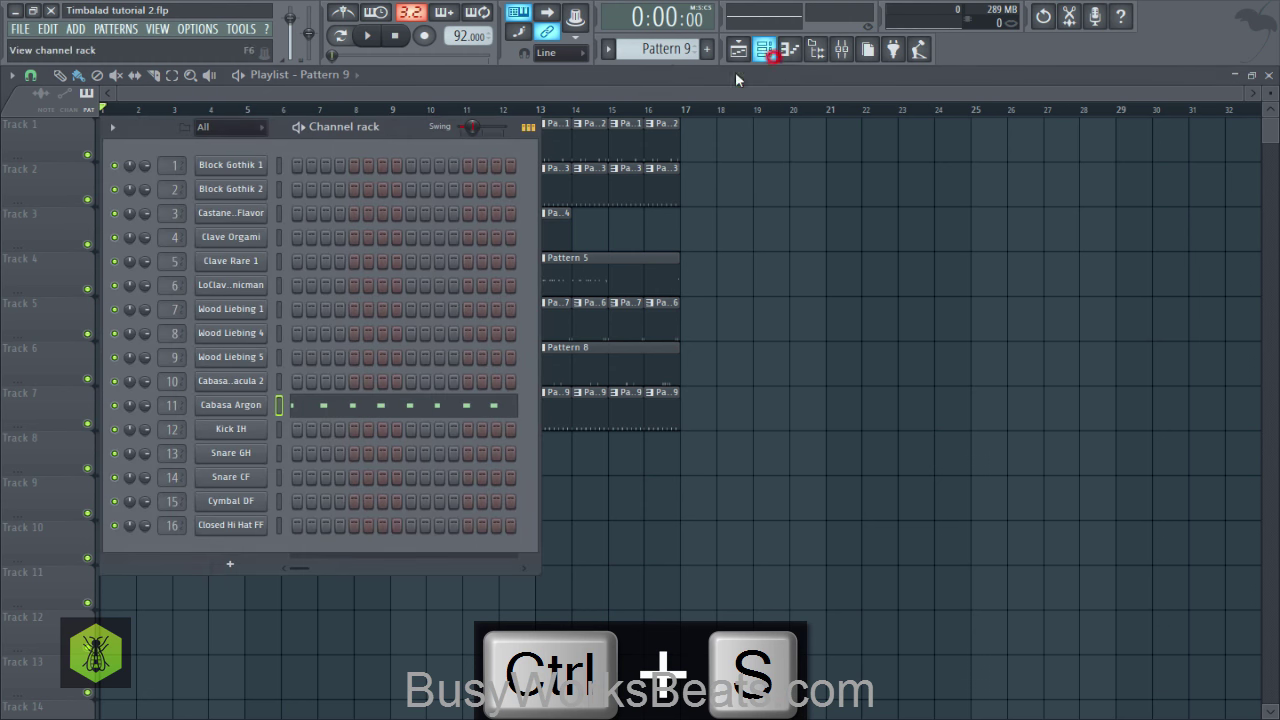
key("space")
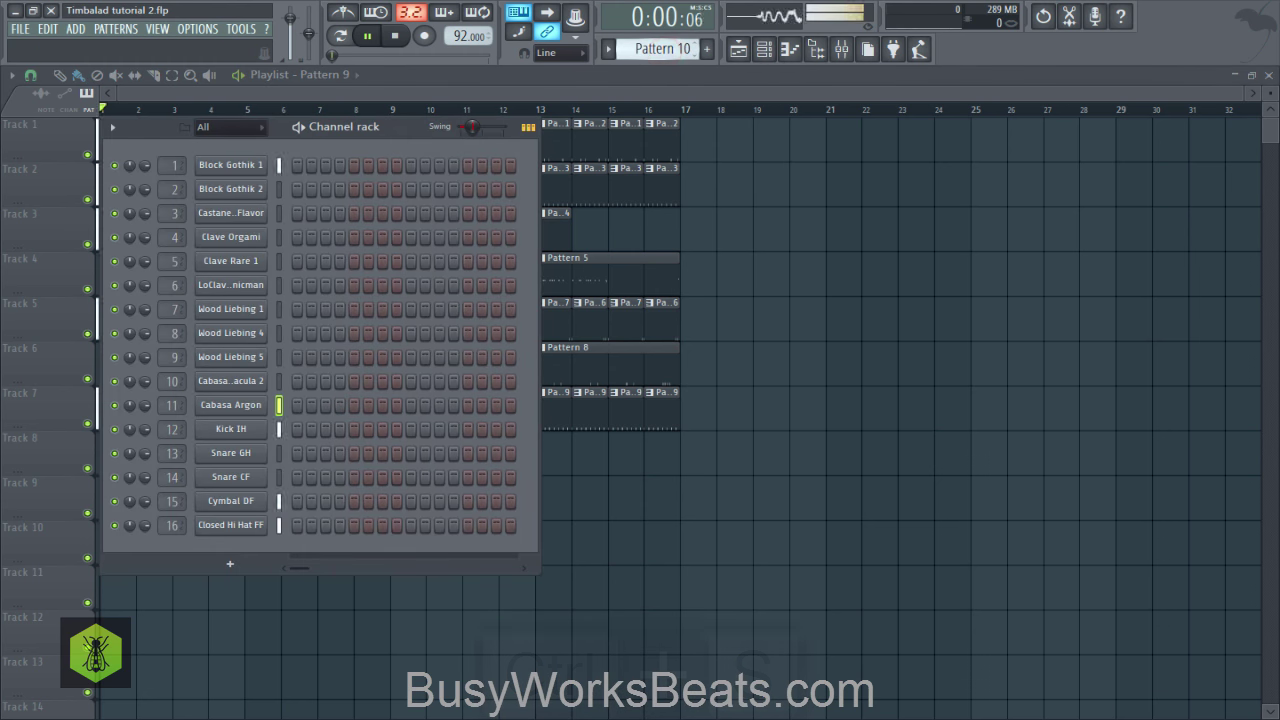
left_click(233, 408)
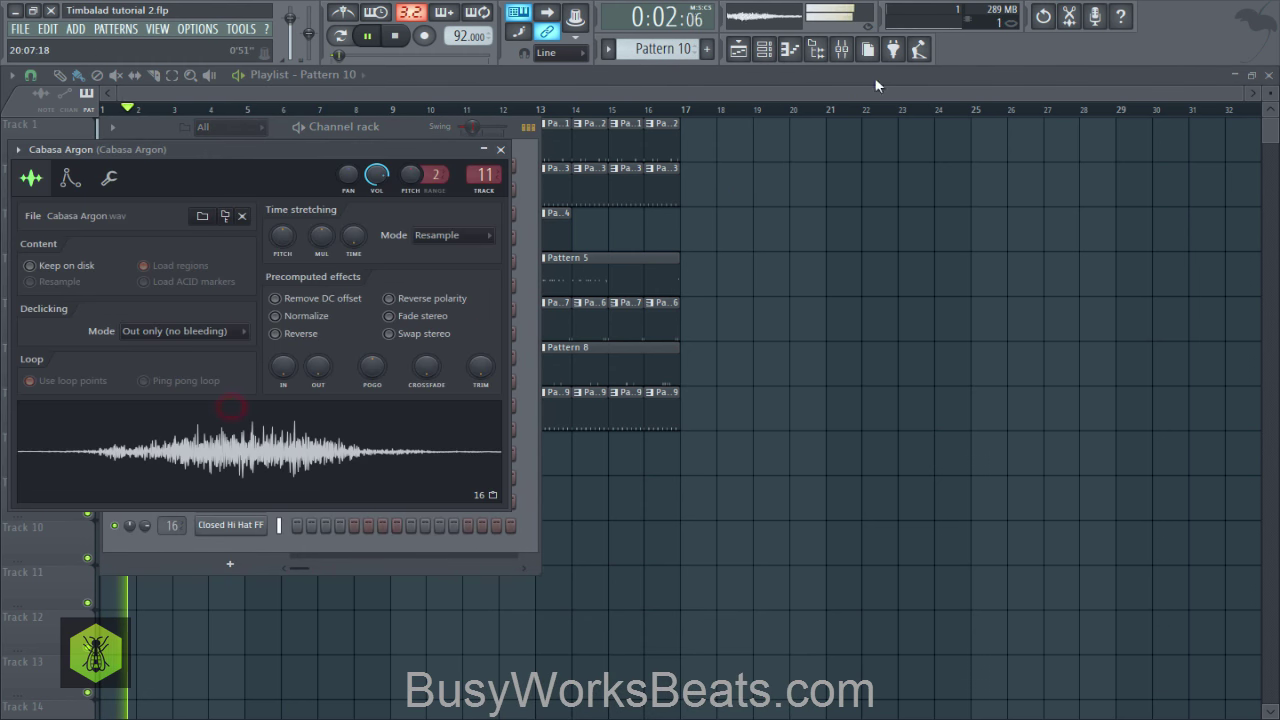
left_click(841, 49)
left_click_drag(312, 420, 291, 439)
left_click_drag(304, 437, 304, 441)
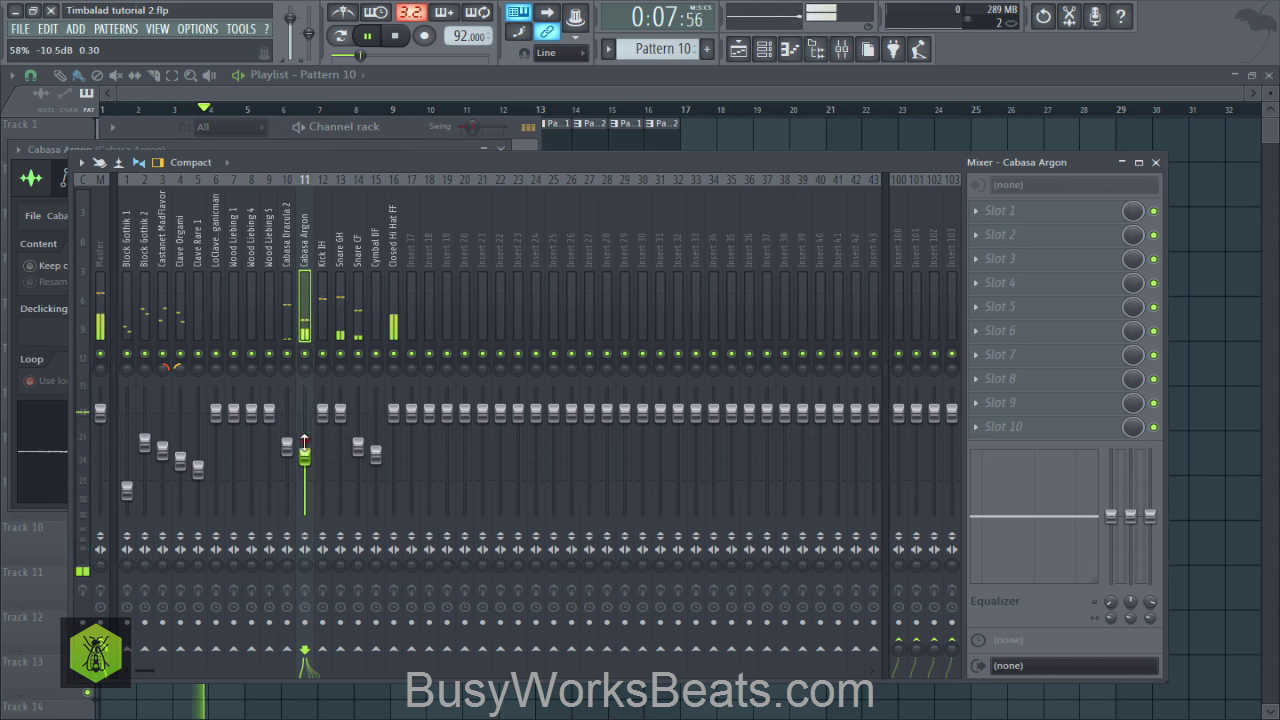
left_click(318, 370)
key("space")
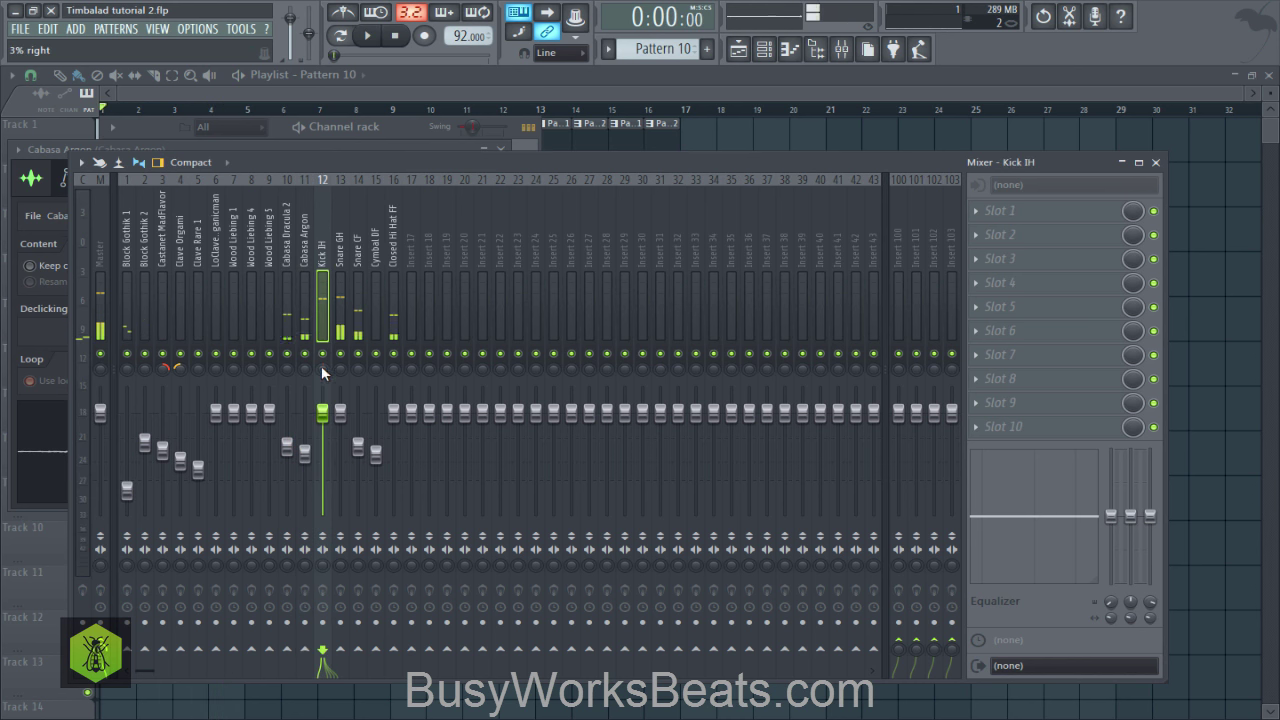
right_click(320, 378)
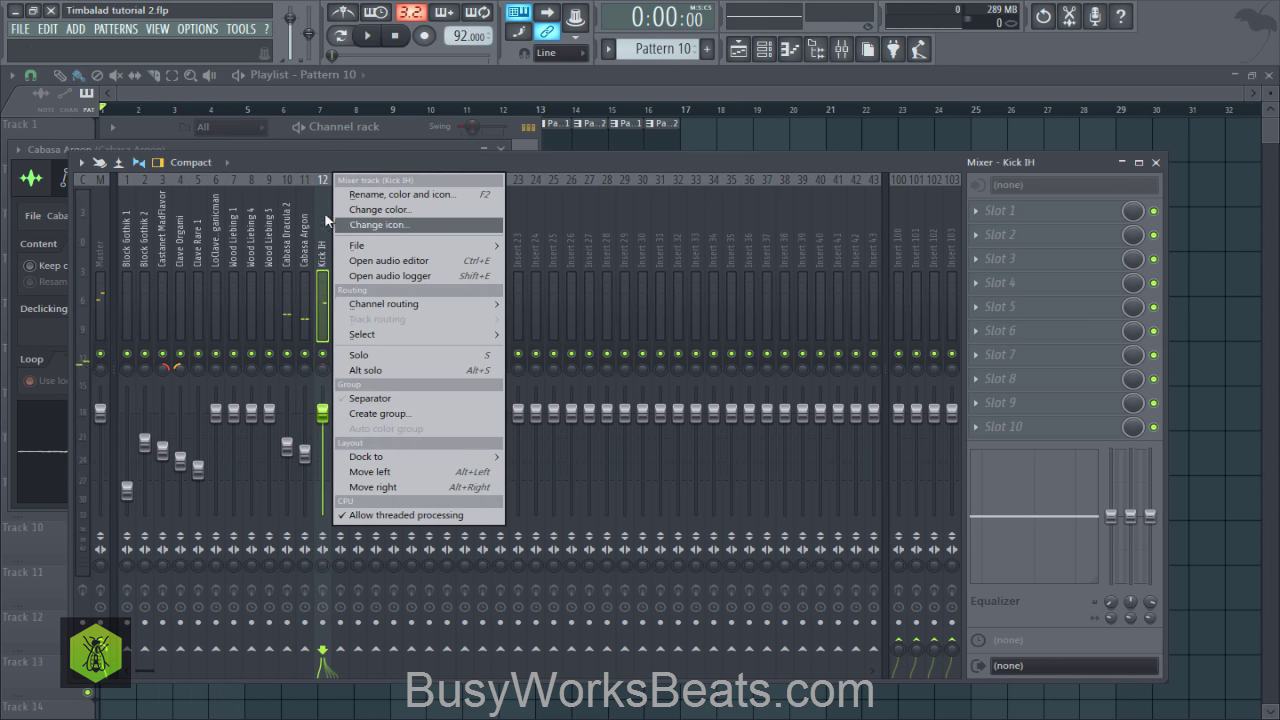
right_click(320, 370)
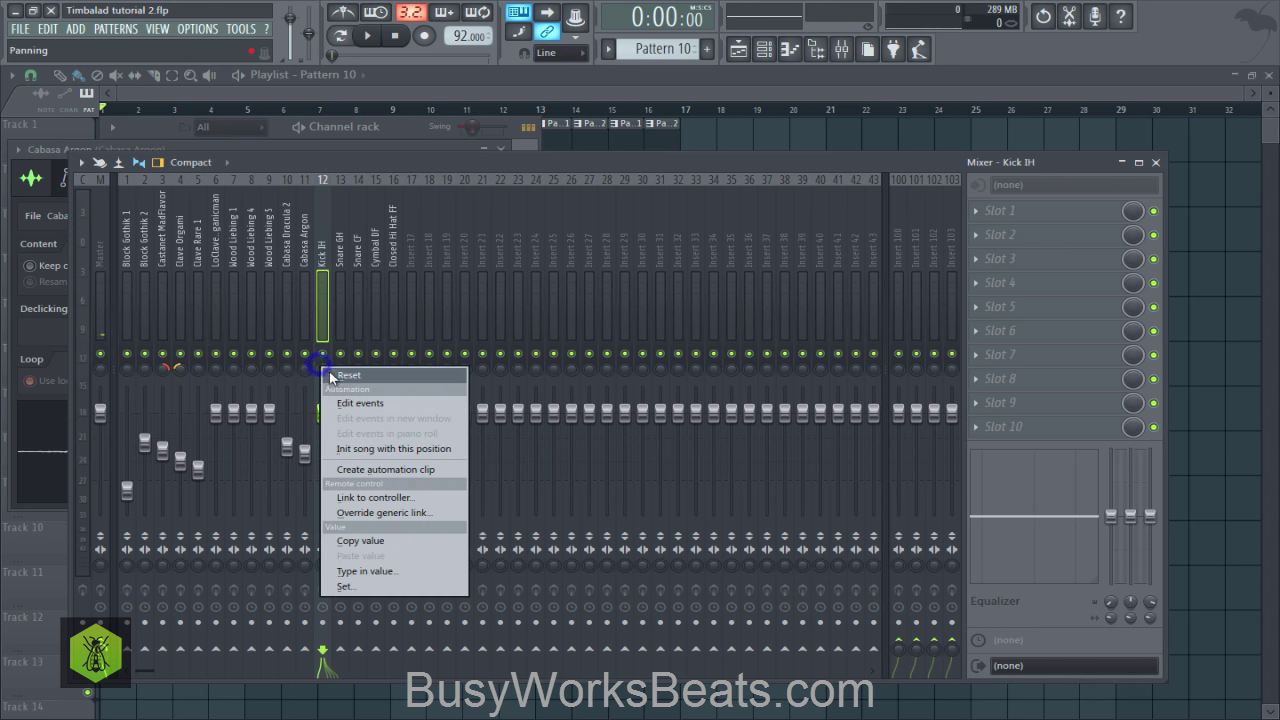
left_click(343, 374)
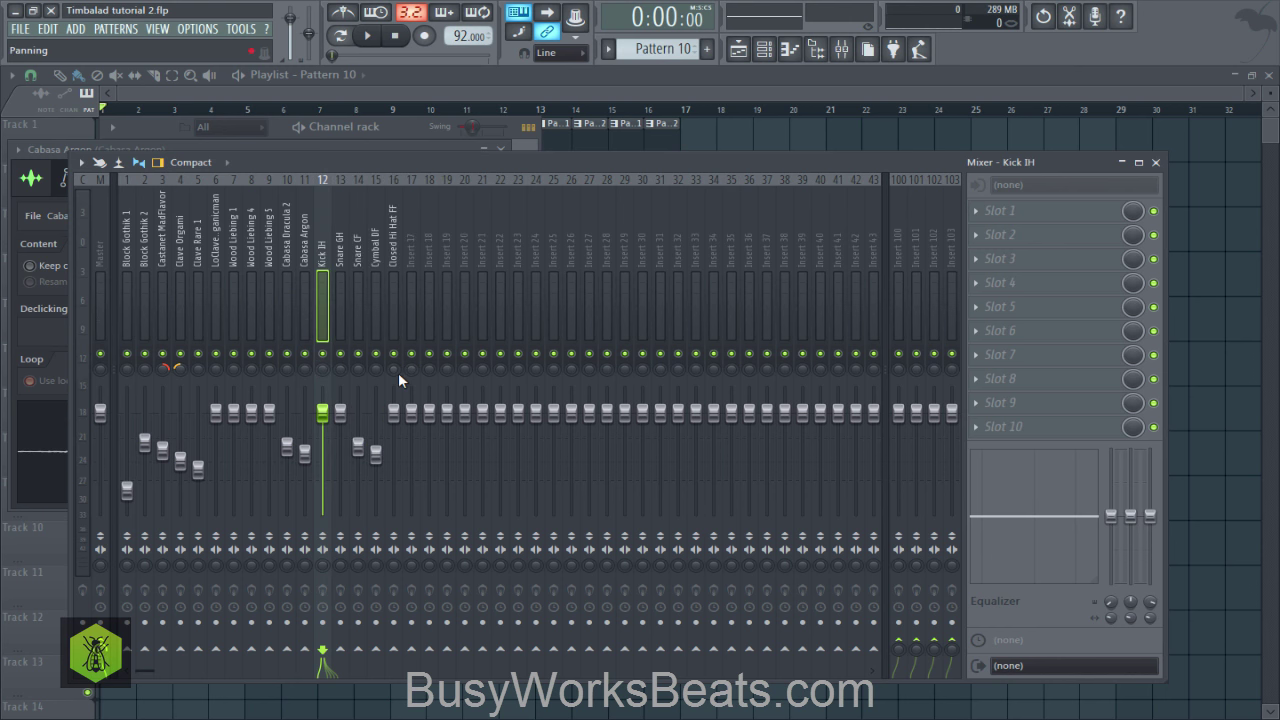
Step: Pan the Closed Hi Hat FF mixer track about 35% right while the beat plays
key("space")
left_click_drag(396, 370, 396, 342)
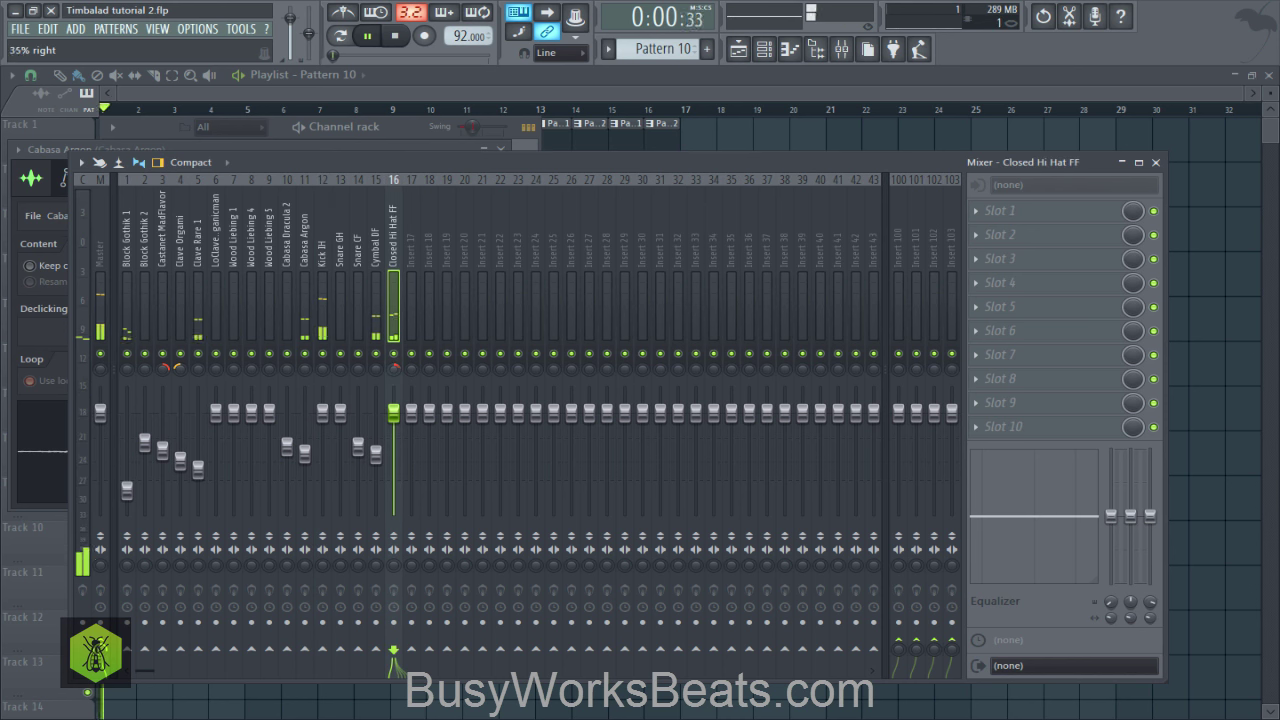
key("space")
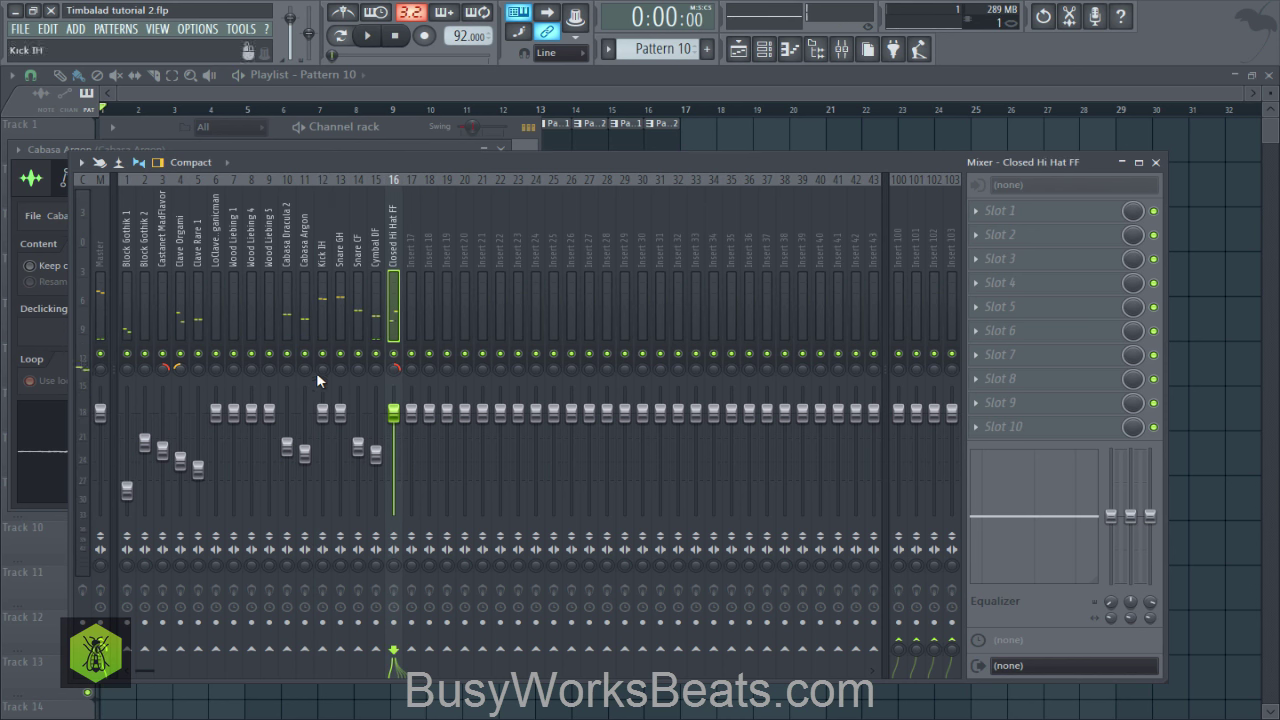
Step: Pan the Cabasa Argon mixer track slightly left, check it with playback, and save the project
left_click(304, 260)
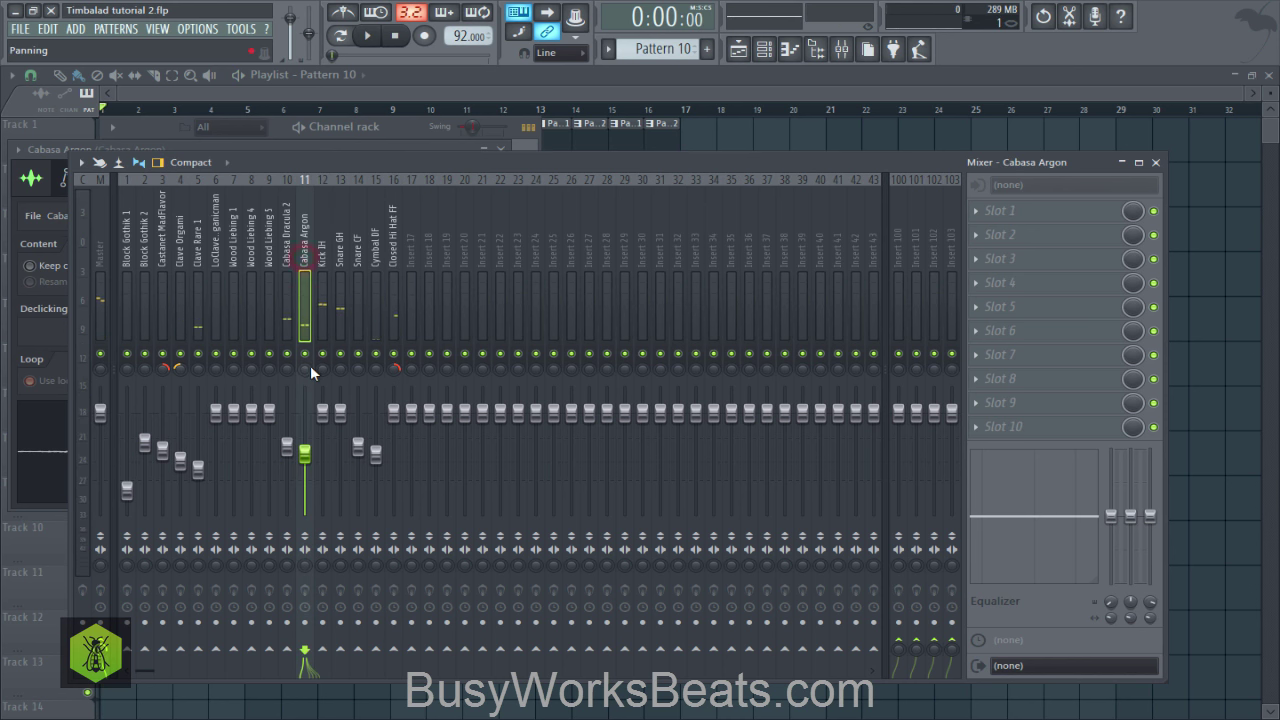
left_click_drag(310, 363, 310, 388)
key("space")
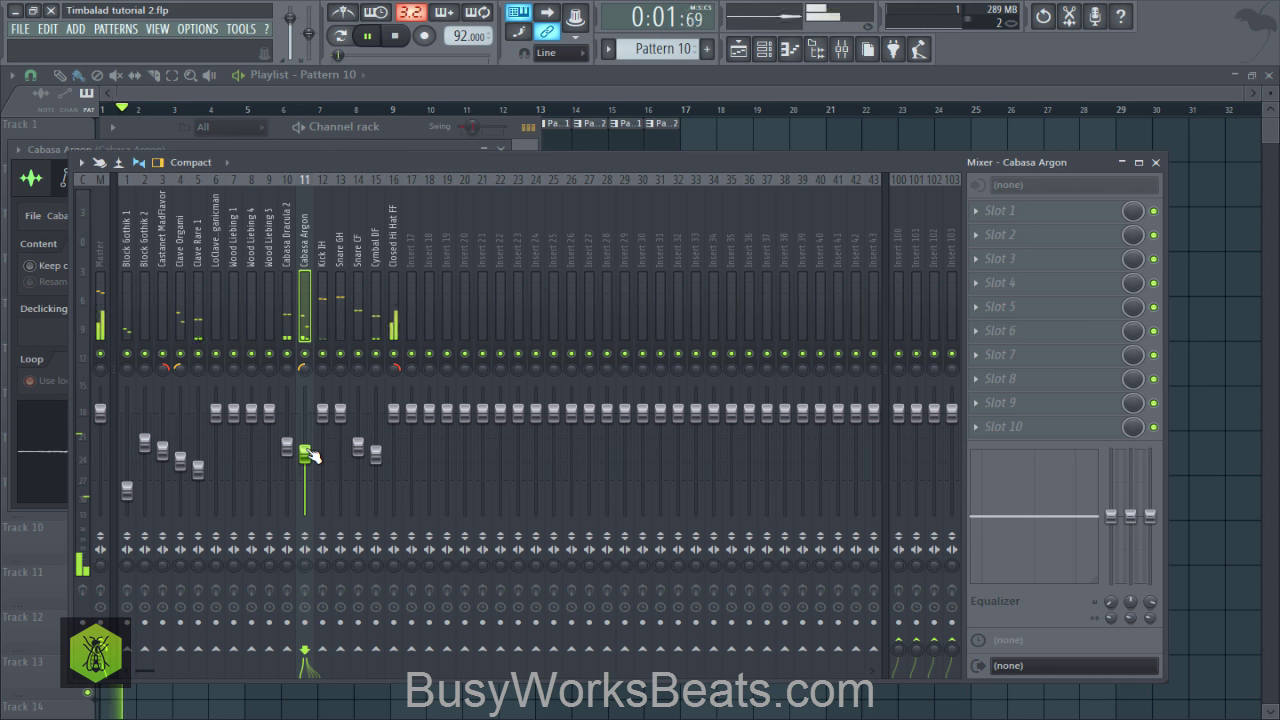
key("space")
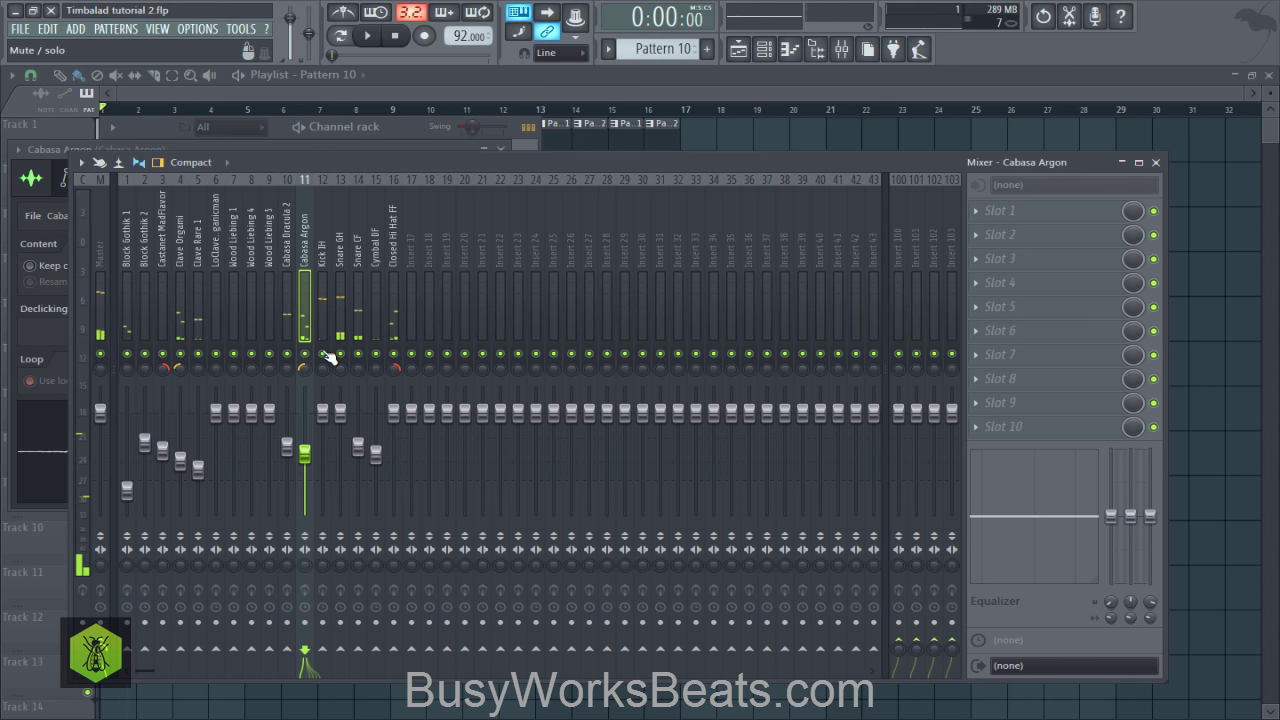
key("ctrl+s")
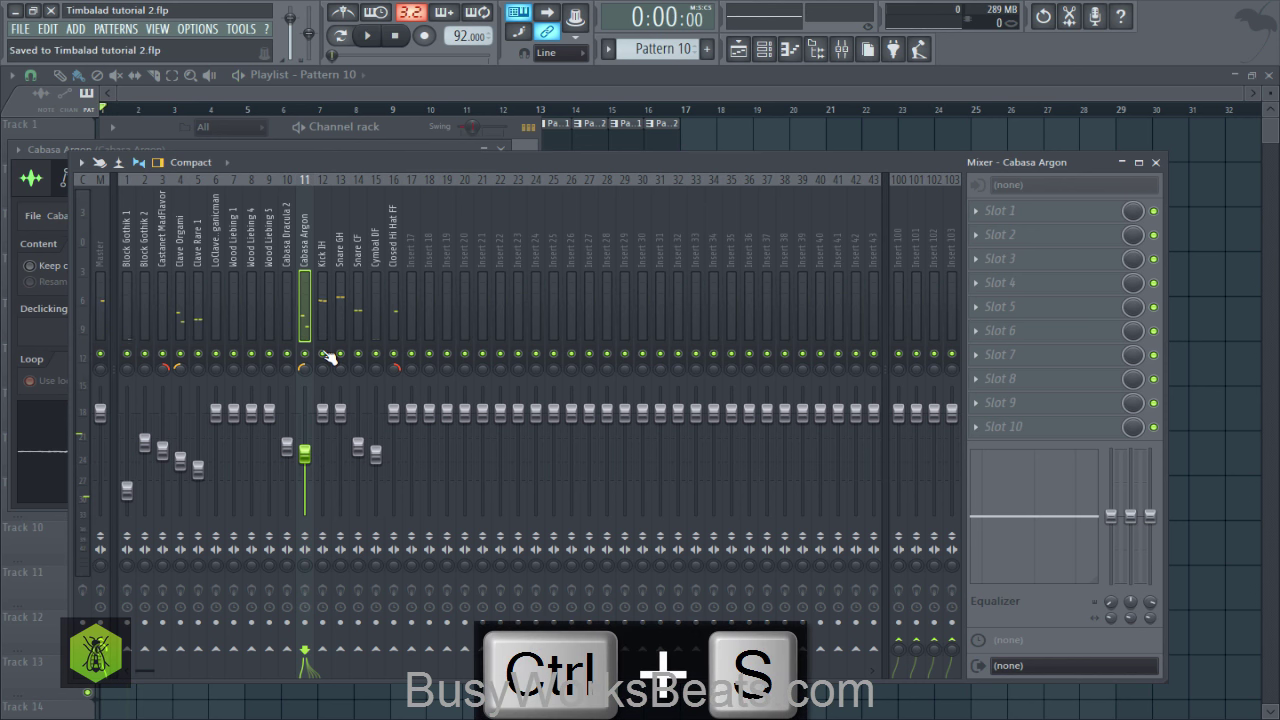
Step: Lower the Cabasa Dracula 2 mixer track to about 57% (-10.6 dB) during playback and save the project
key("space")
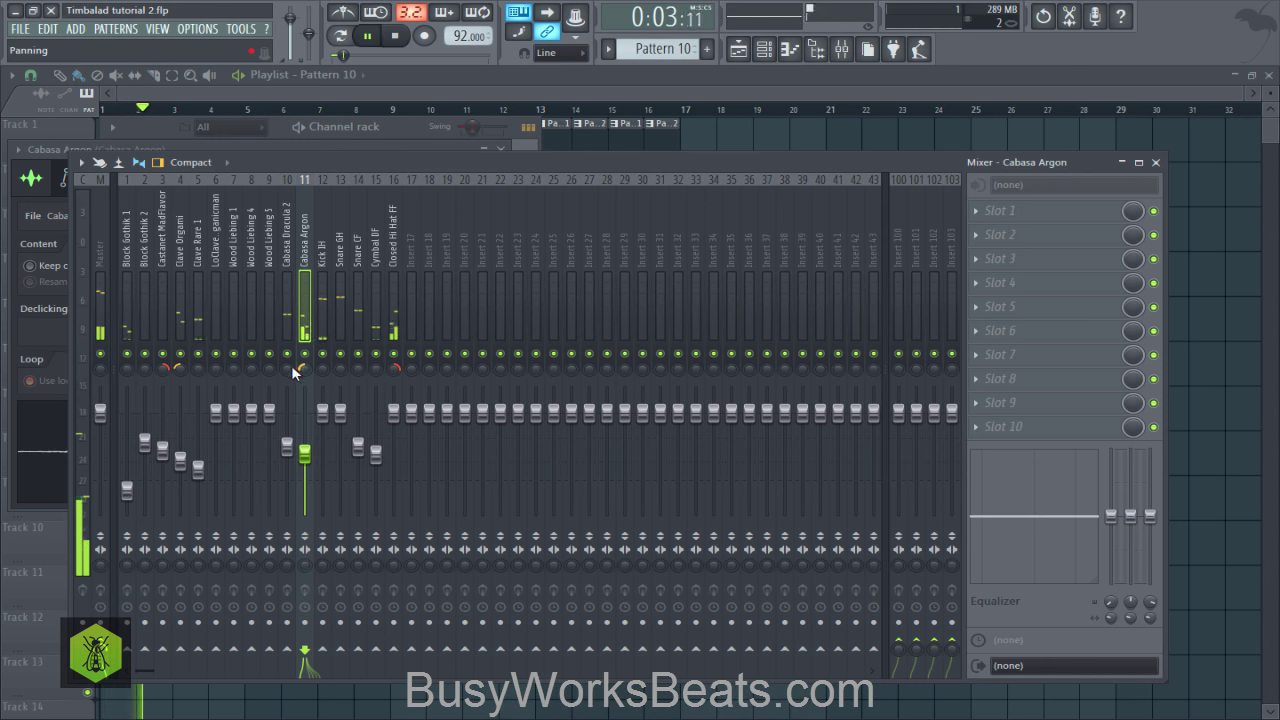
left_click_drag(287, 440, 287, 446)
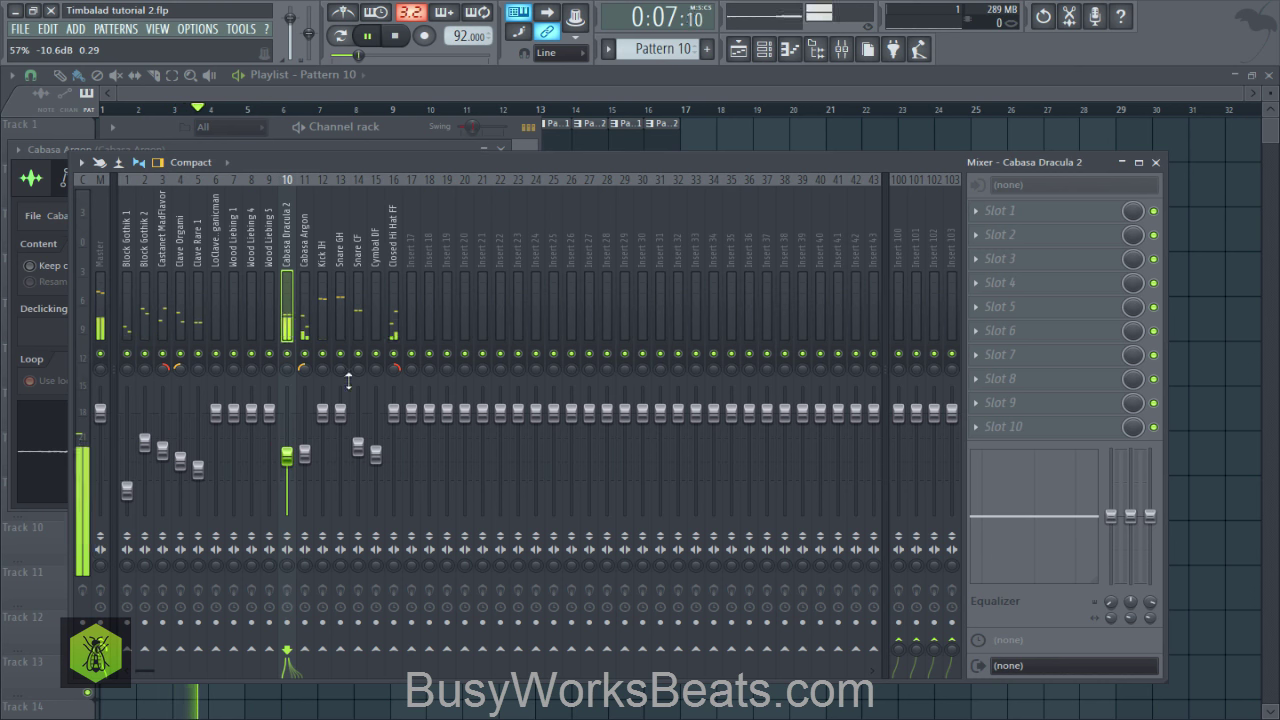
left_click(382, 131)
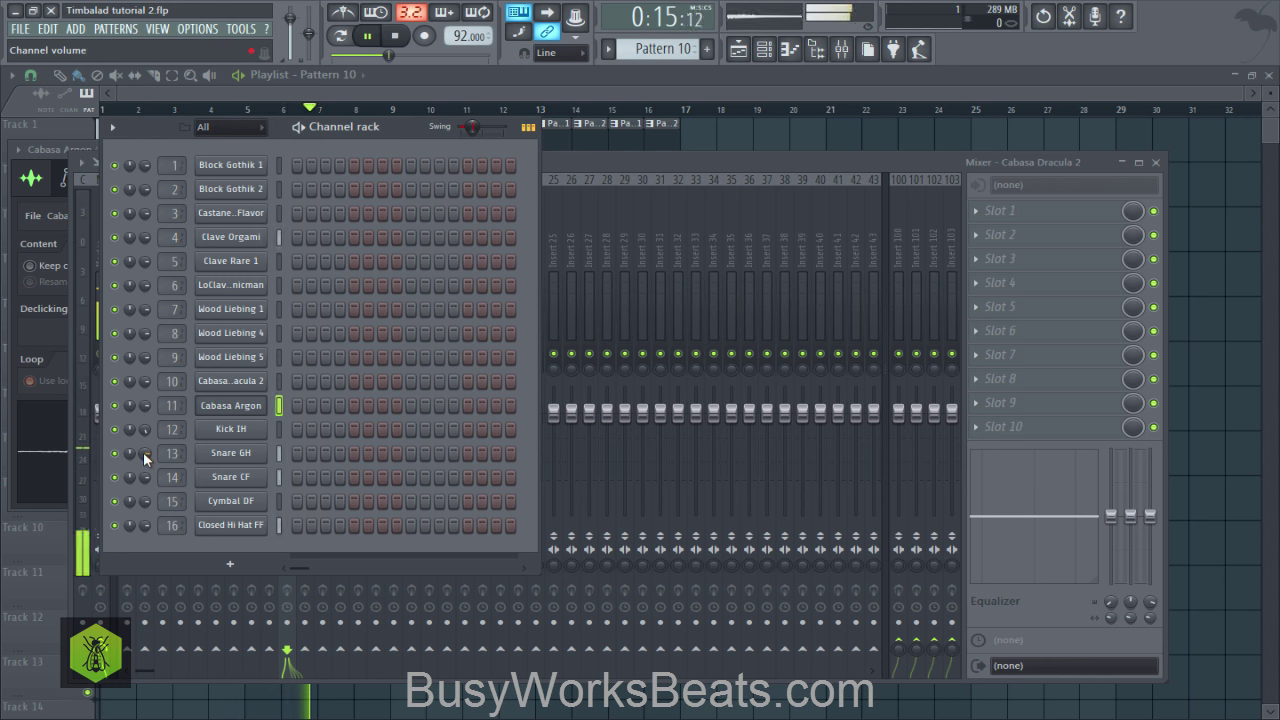
left_click(572, 168)
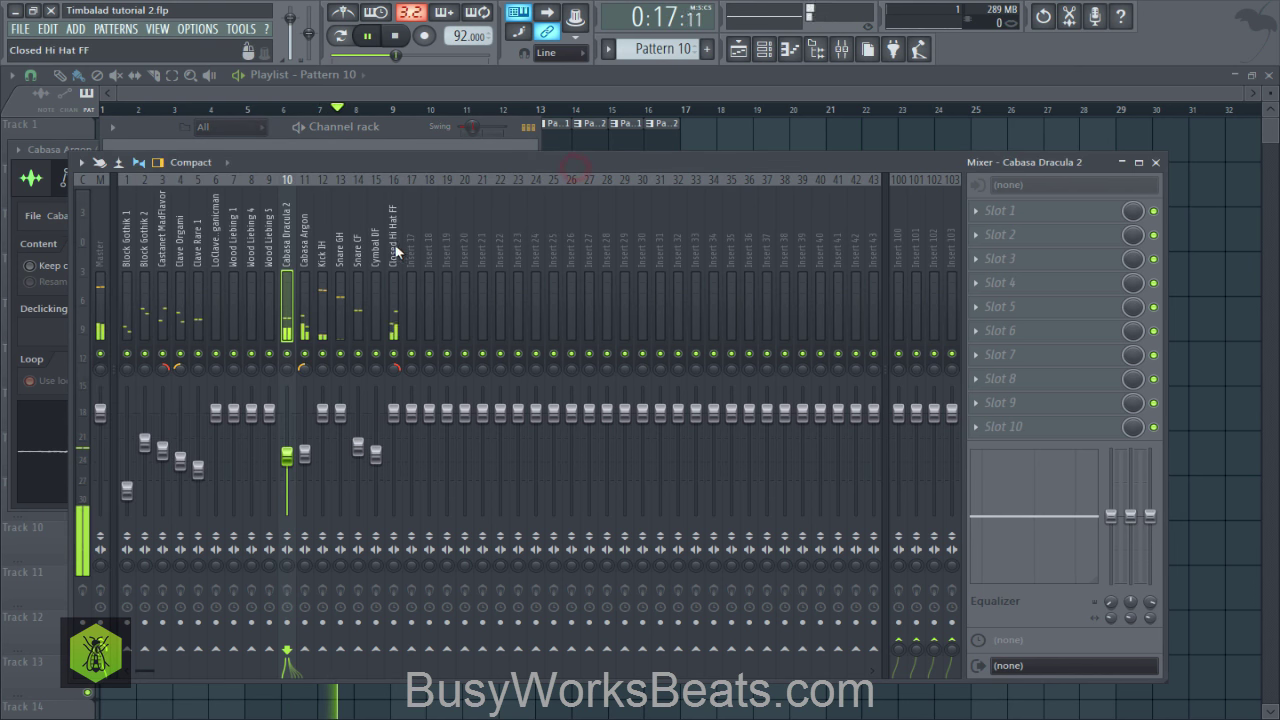
left_click(378, 136)
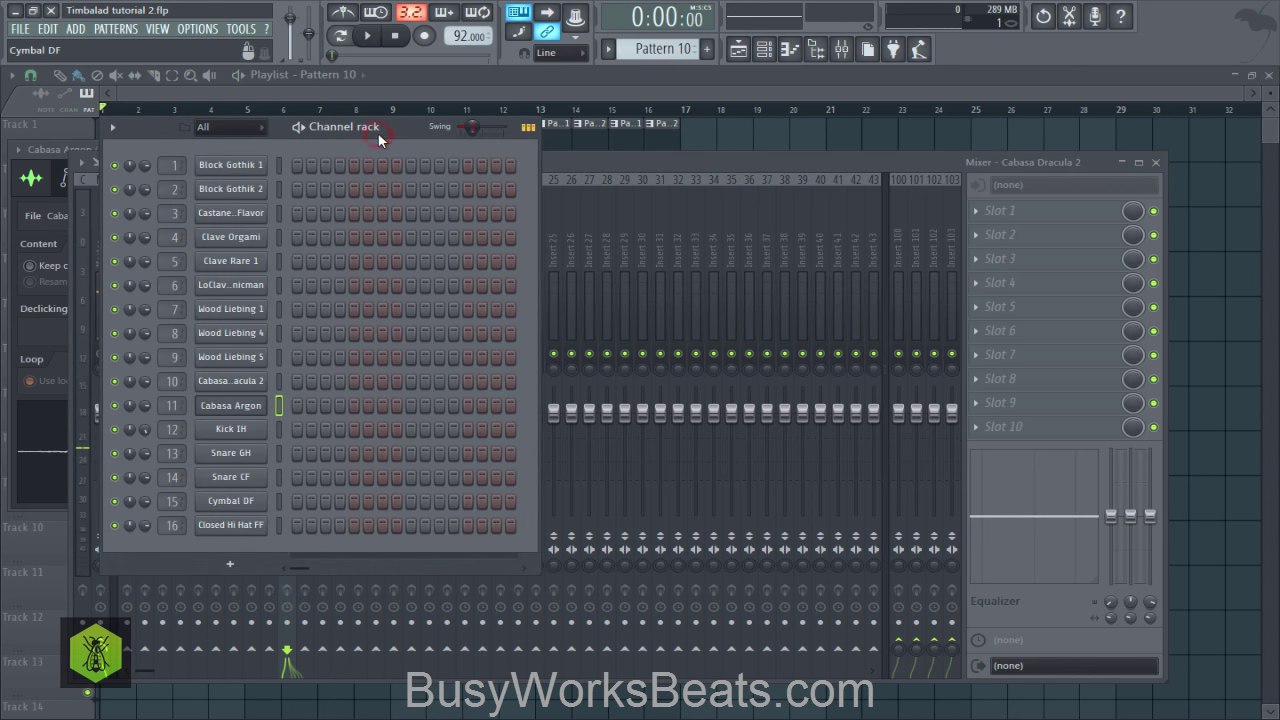
key("ctrl+s")
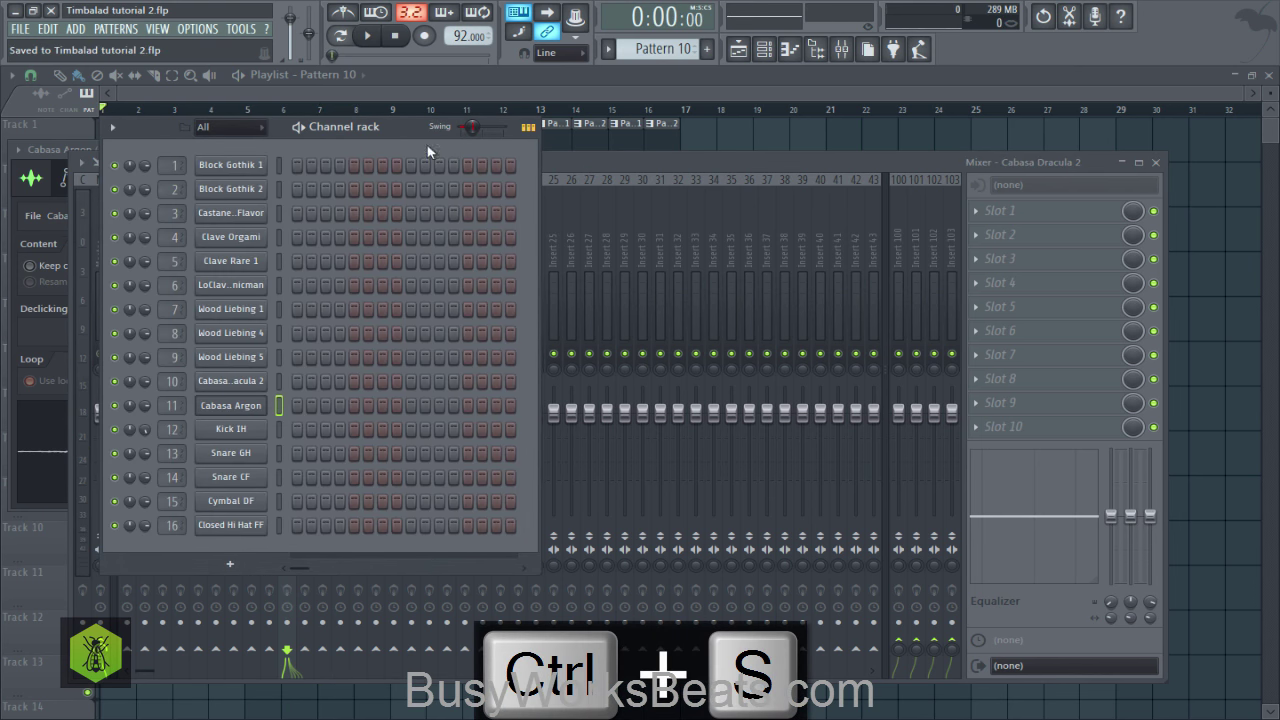
Step: Close the mixer and audition the Wood Liebing 1, 4 and 5 channels against the beat in Pattern 10
left_click(1157, 163)
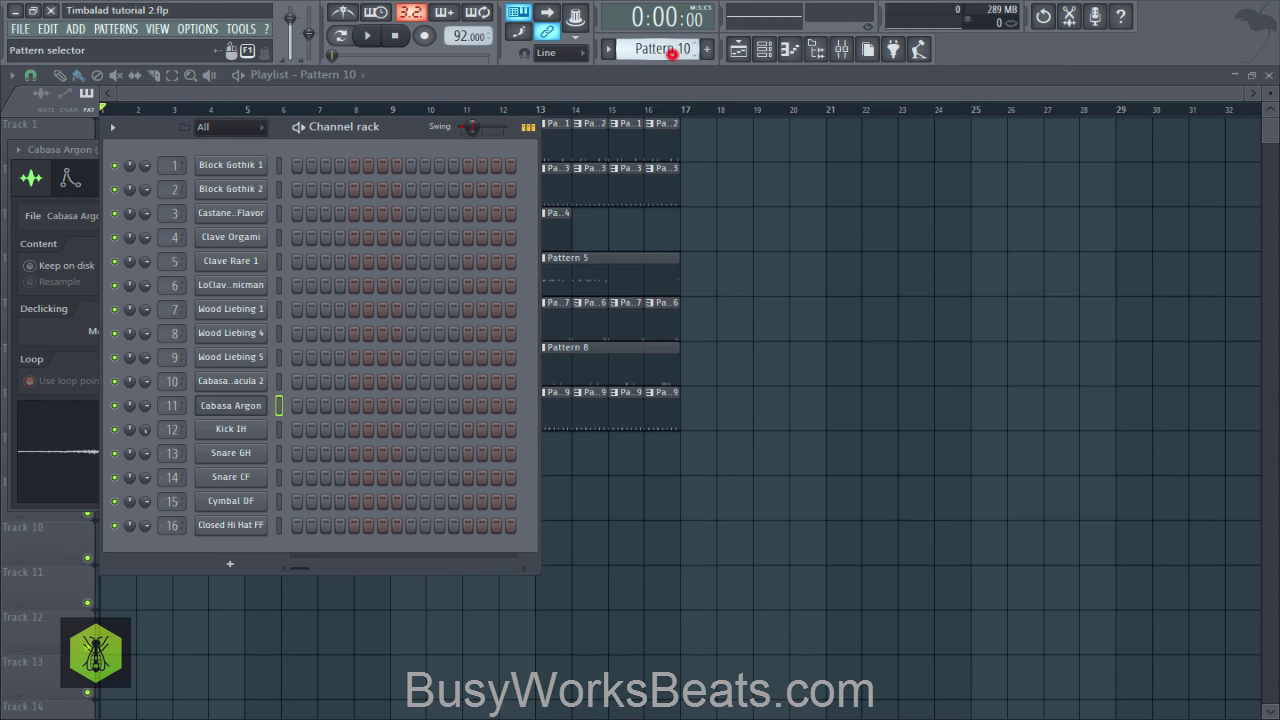
left_click_drag(672, 54, 669, 48)
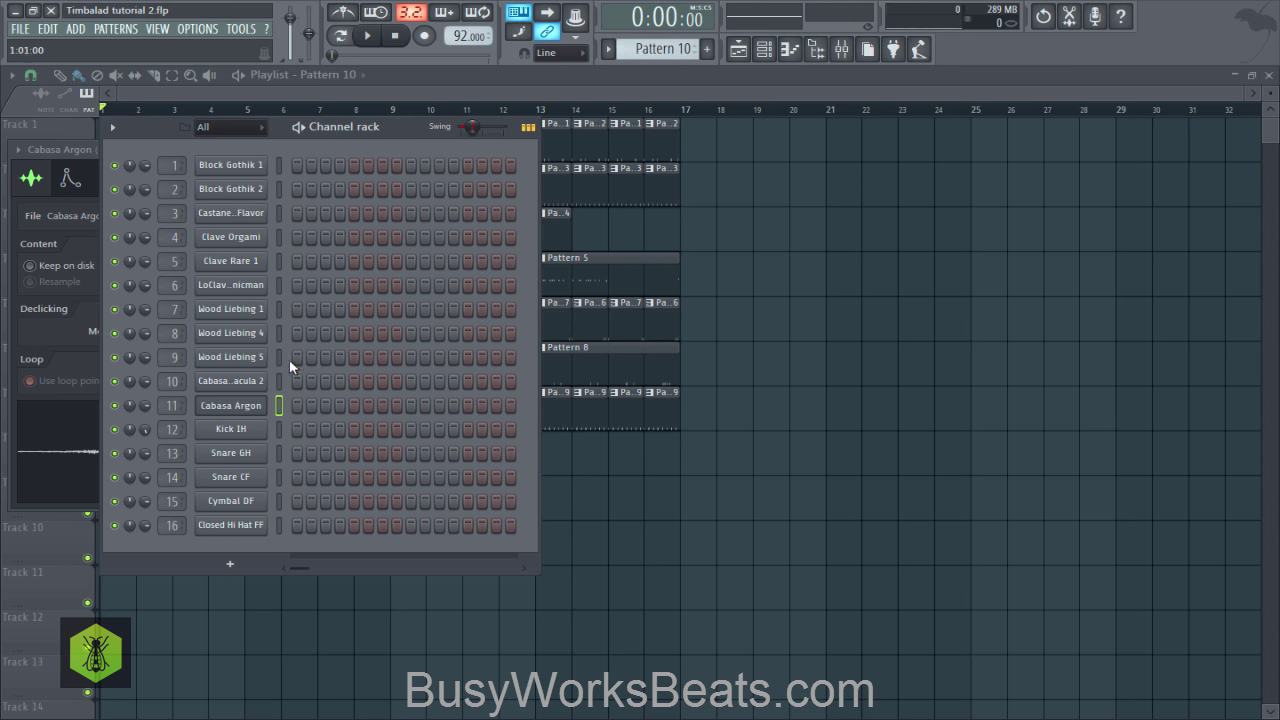
left_click(278, 335)
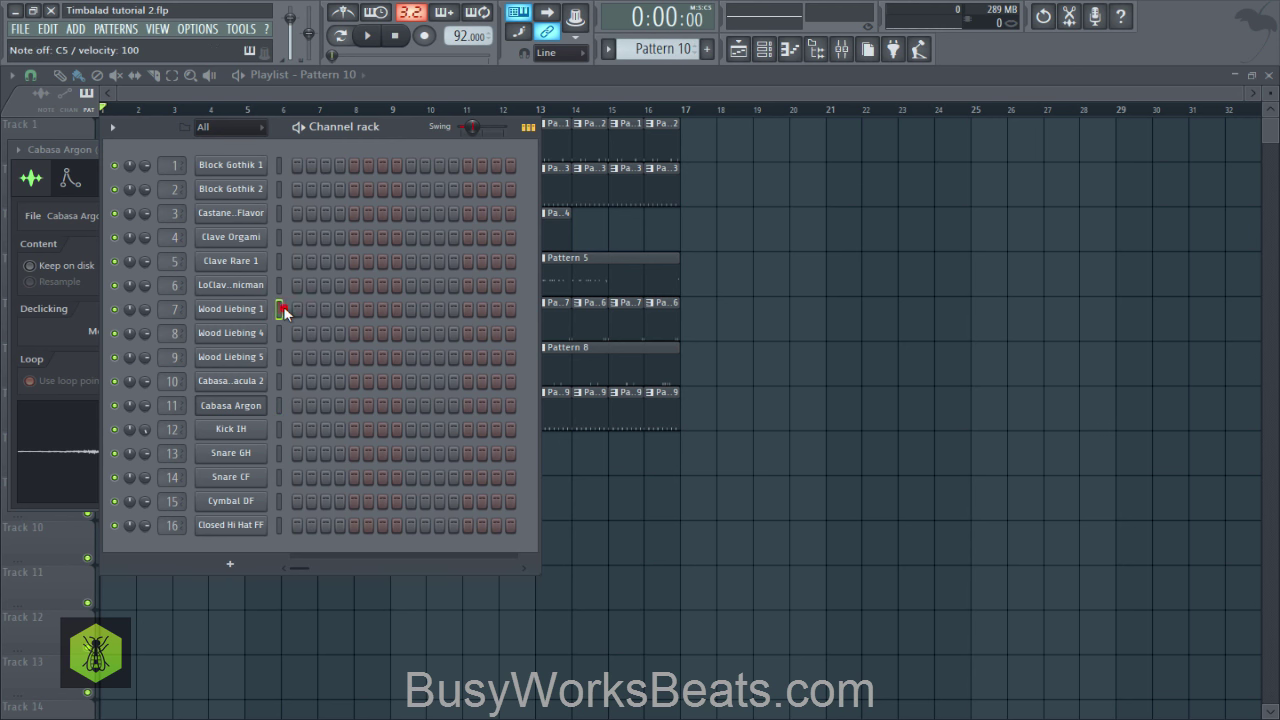
key("space")
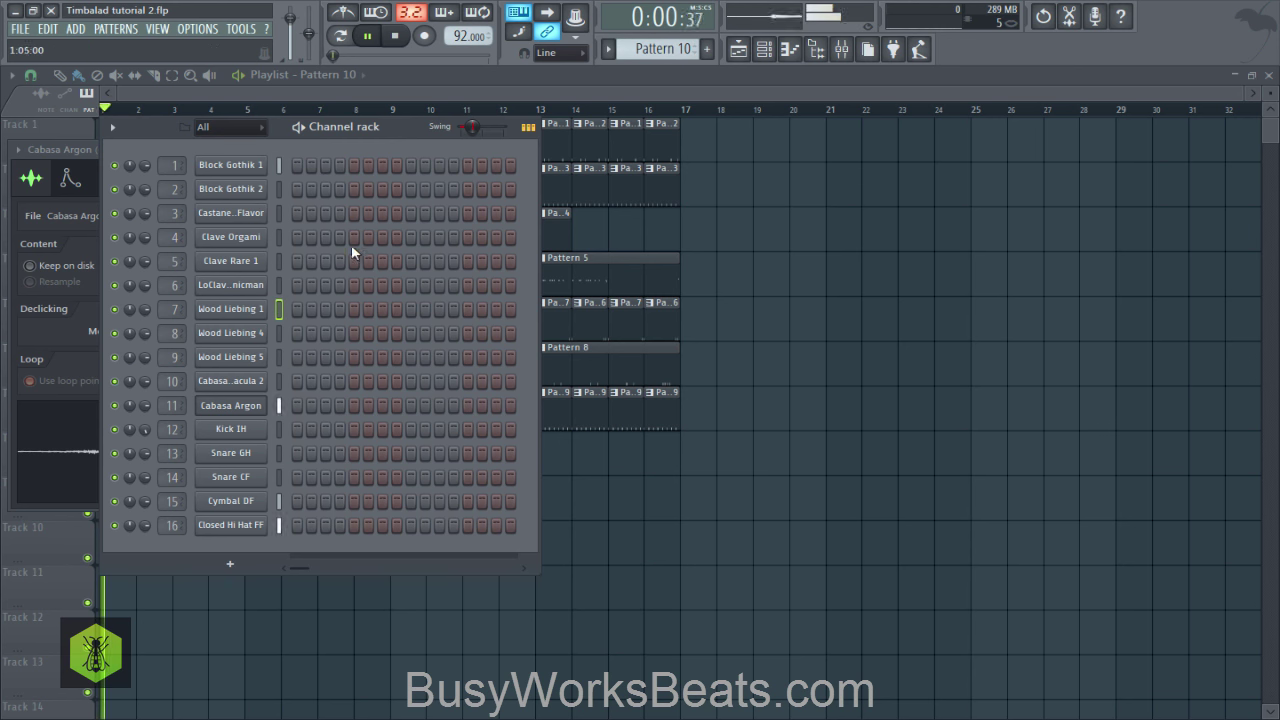
left_click(278, 333)
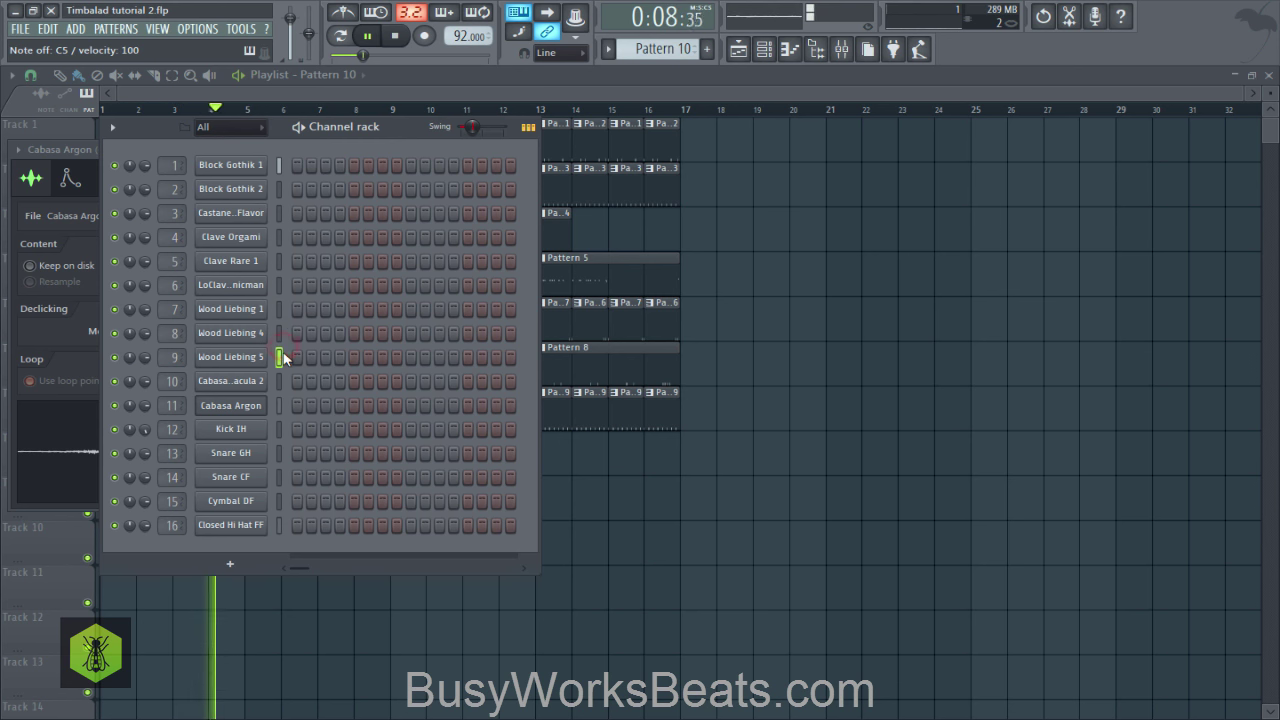
left_click(280, 310)
left_click_drag(278, 333, 284, 370)
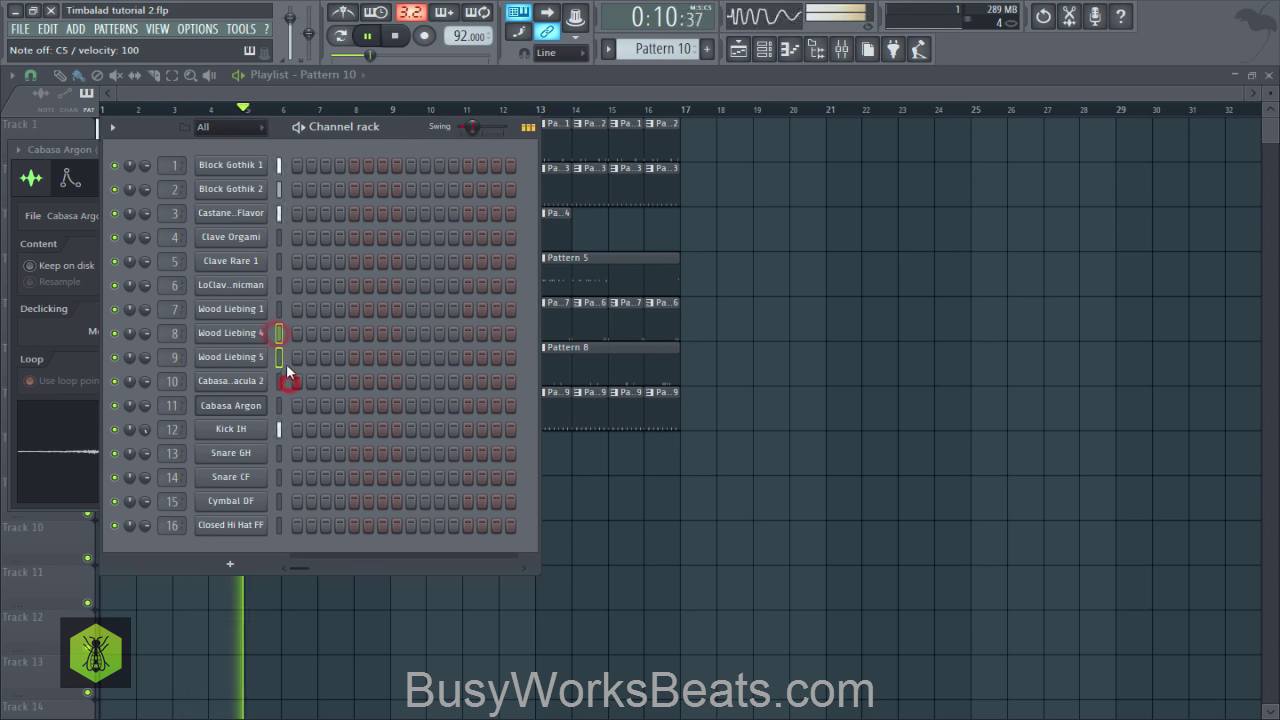
key("space")
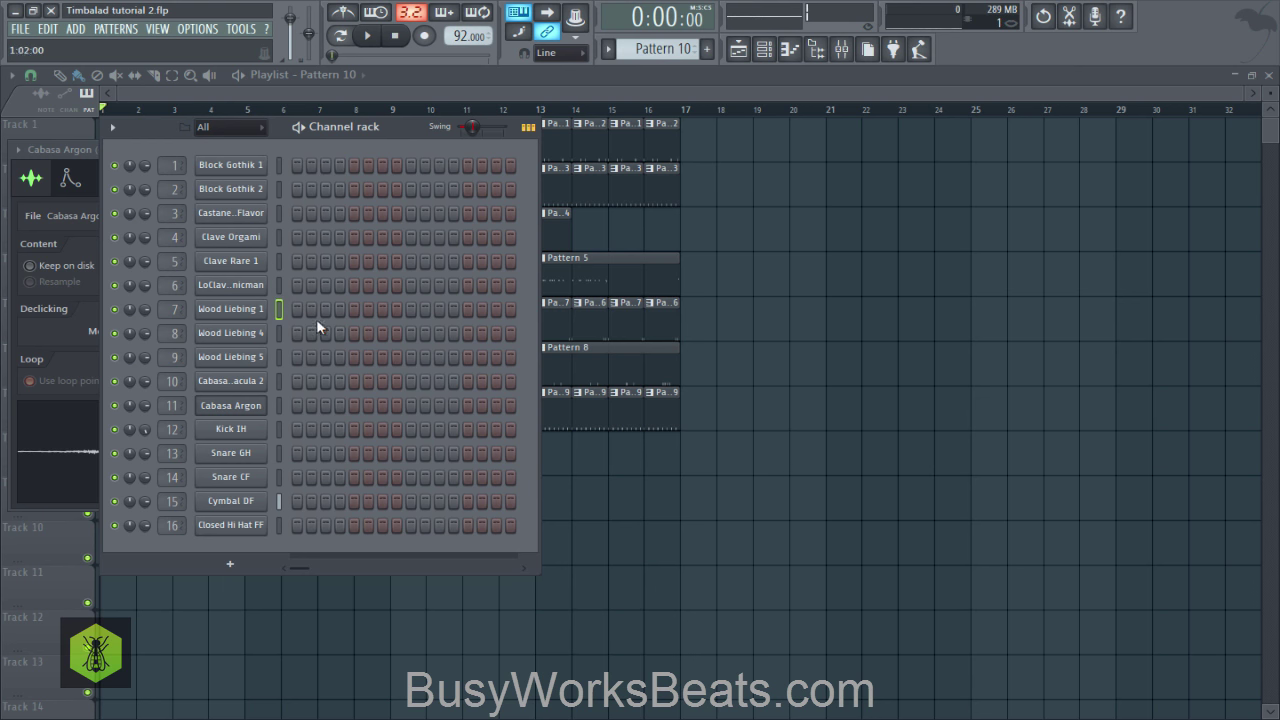
Step: Enable the volume envelopes of Wood Liebing 1 and Wood Liebing 4 with maximum hold and minimum decay, sustain and release
left_click(236, 309)
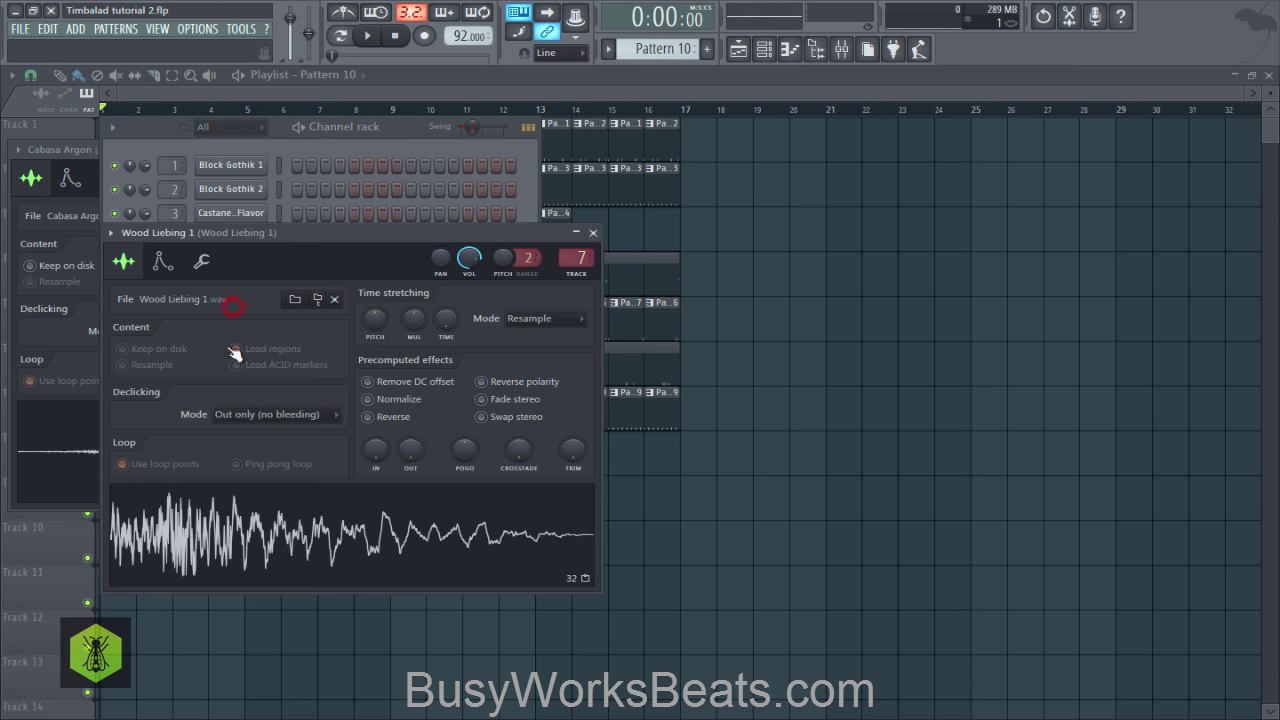
left_click(163, 262)
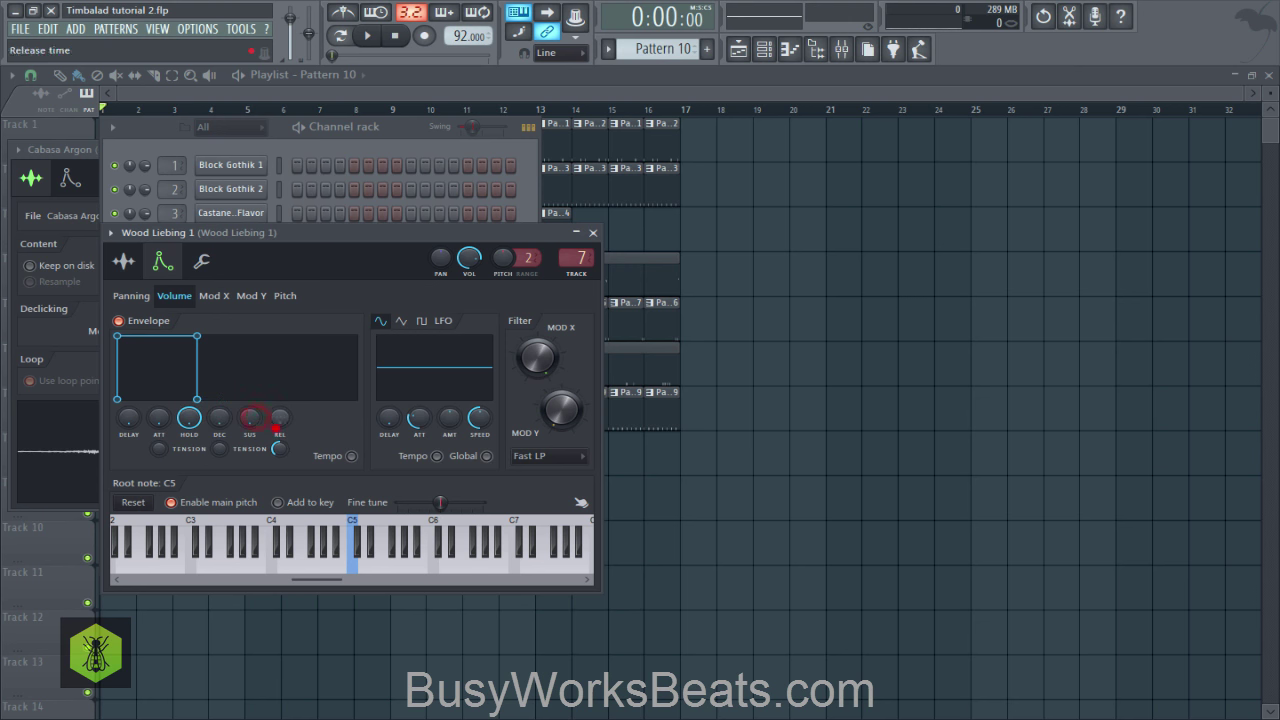
left_click(593, 232)
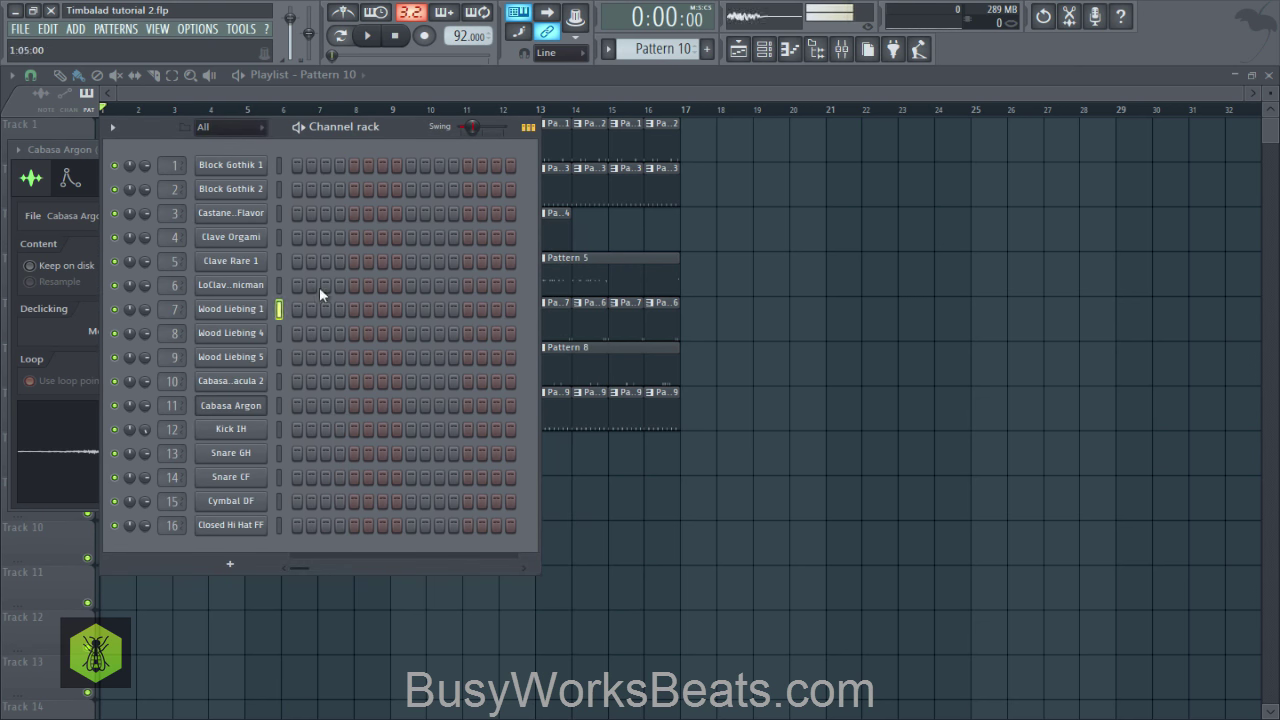
left_click(238, 343)
left_click(186, 285)
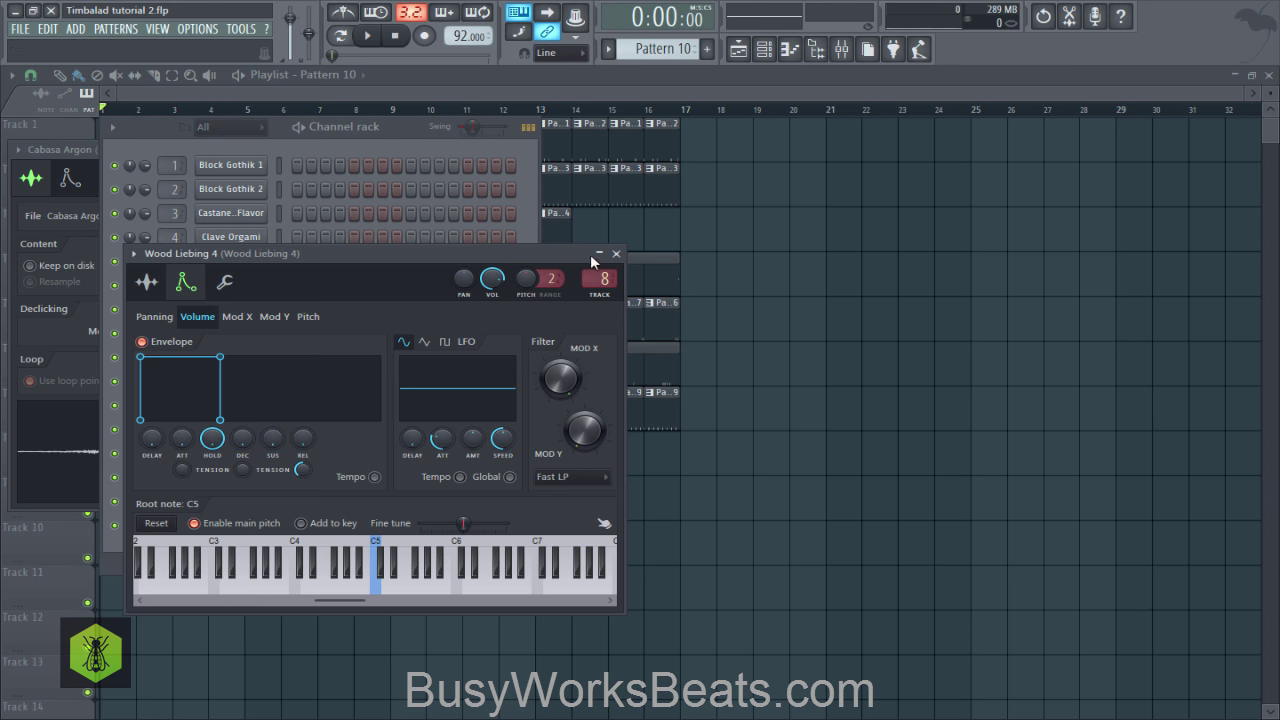
left_click(616, 255)
Step: Enable the Wood Liebing 5 volume envelope with maximum hold, minimum decay and sustain, and a short release, then close its settings
left_click(238, 357)
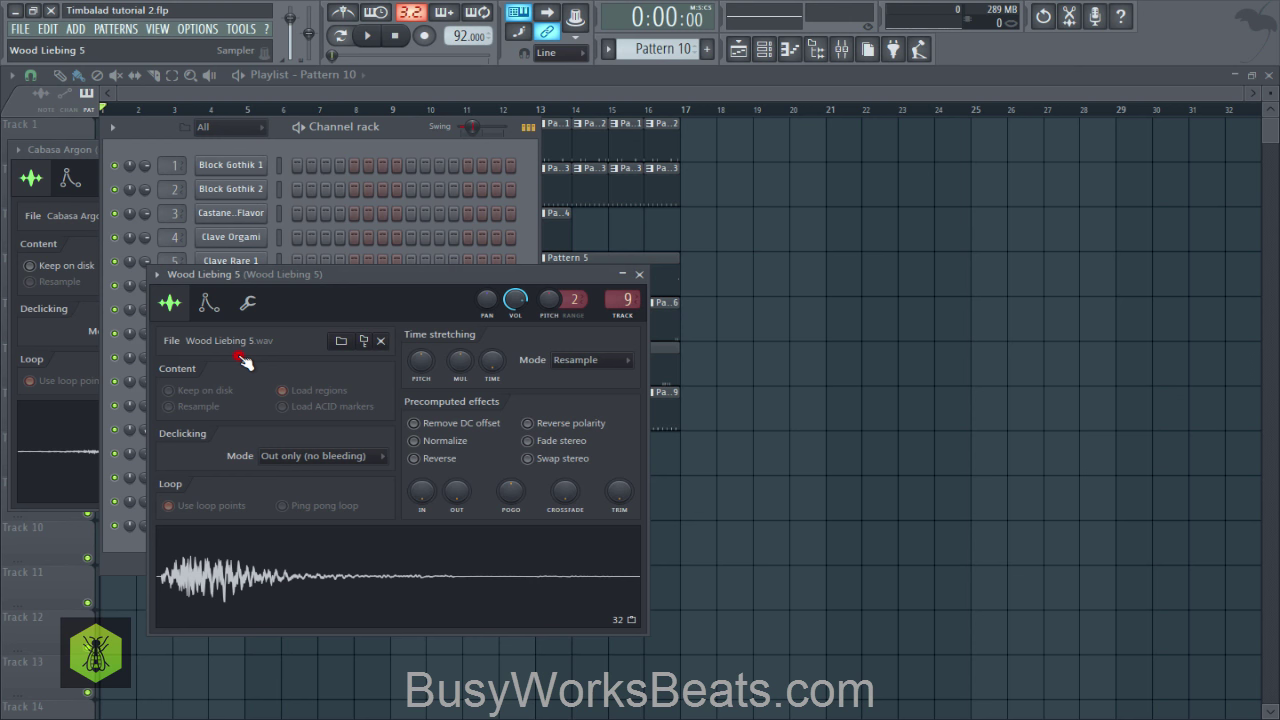
left_click(224, 296)
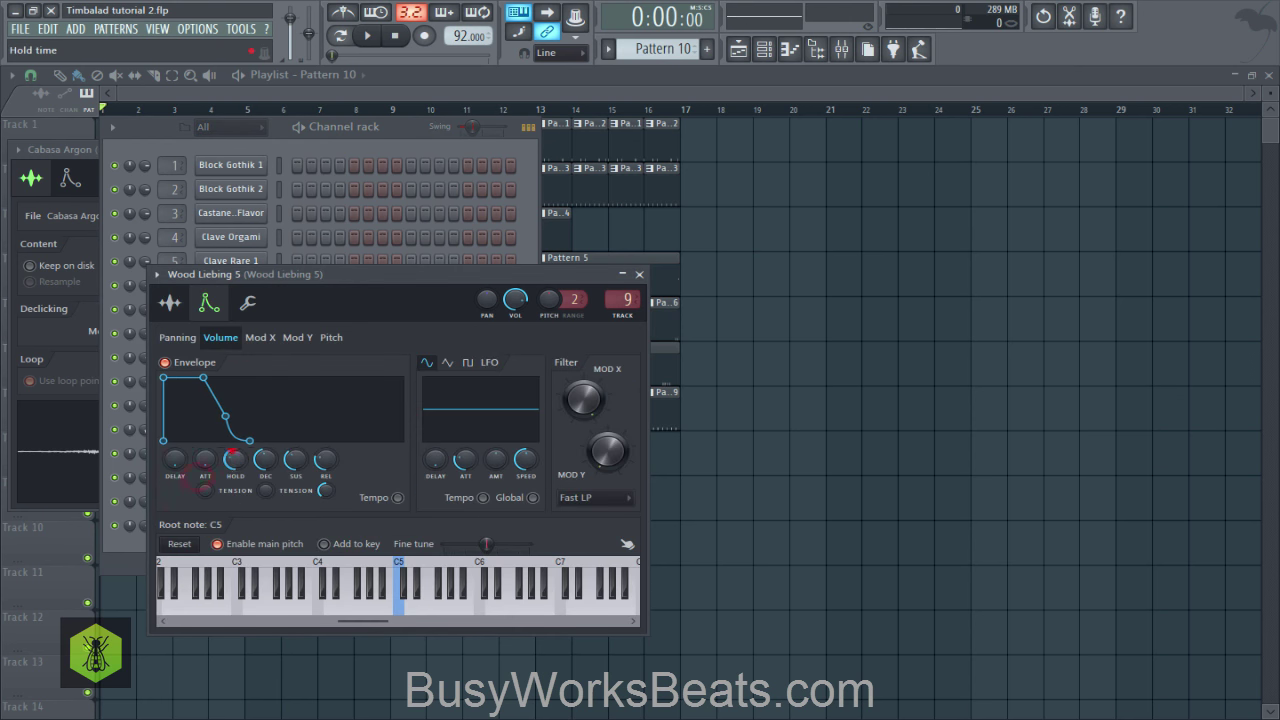
left_click_drag(300, 452, 340, 460)
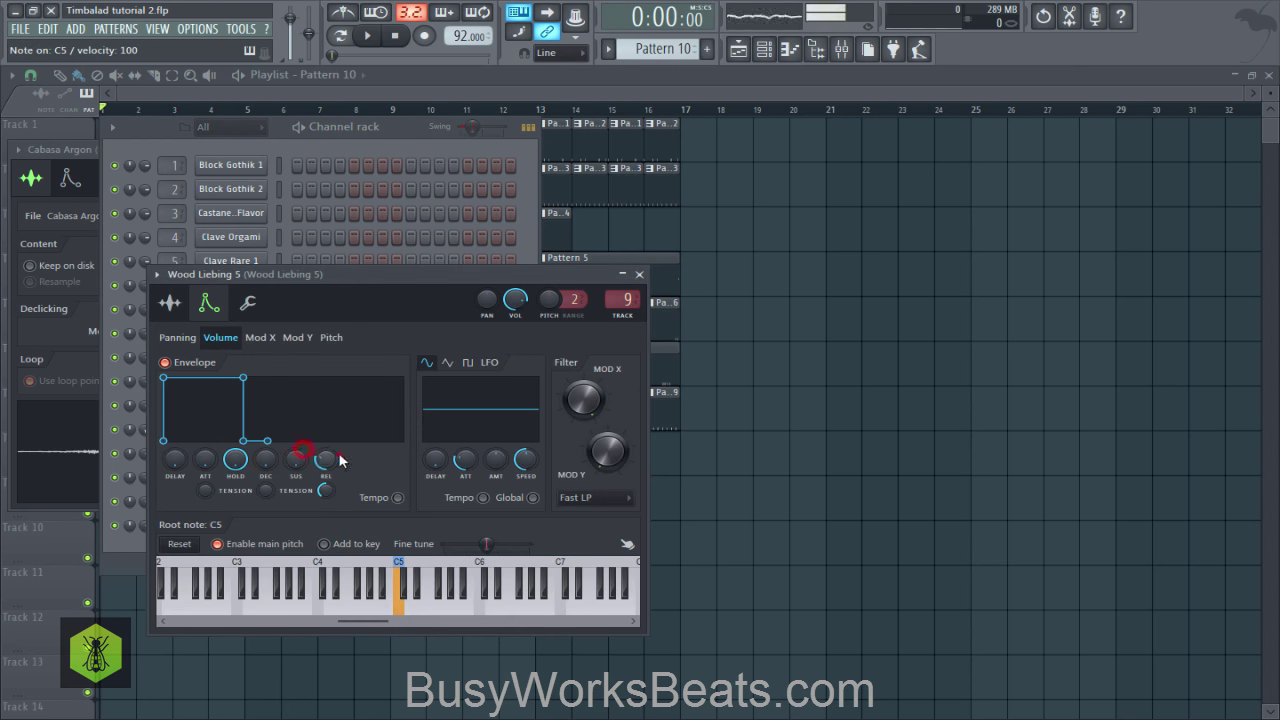
left_click(639, 274)
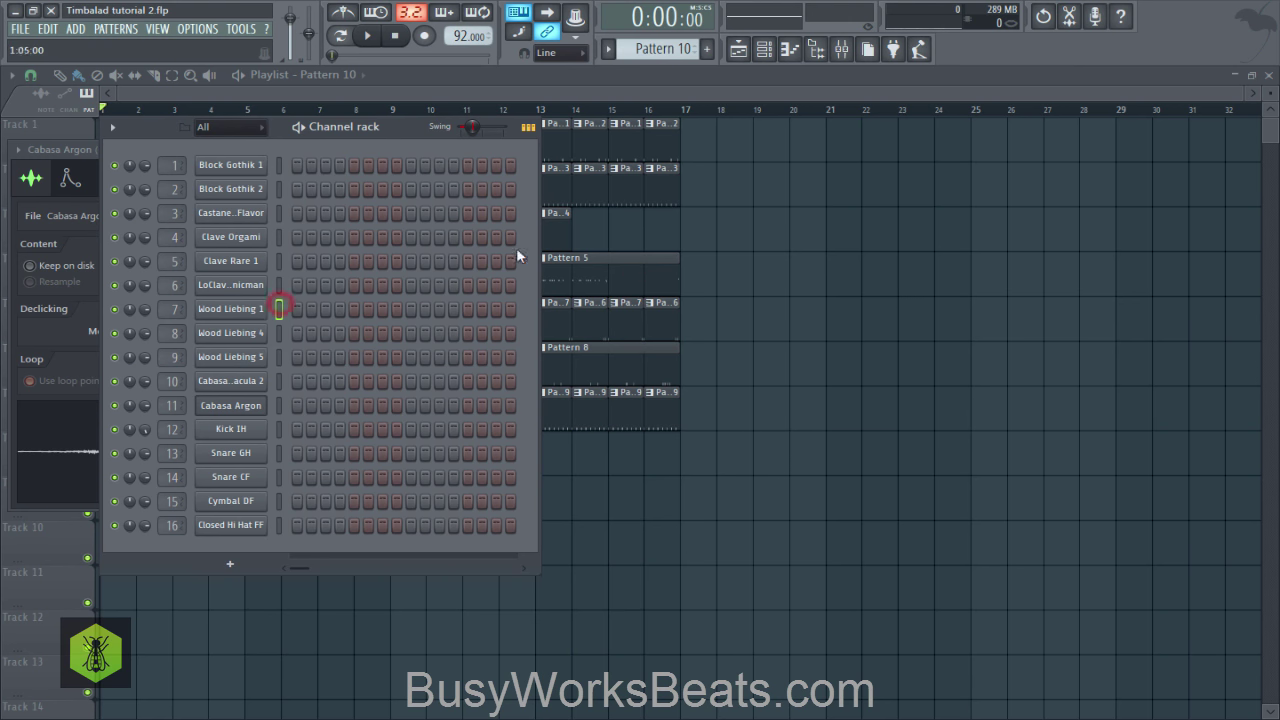
Step: Place a Pattern 10 clip at bar 1 of Track 8, then give Wood Liebing 1 a hit on step 16 during playback
left_click(584, 486)
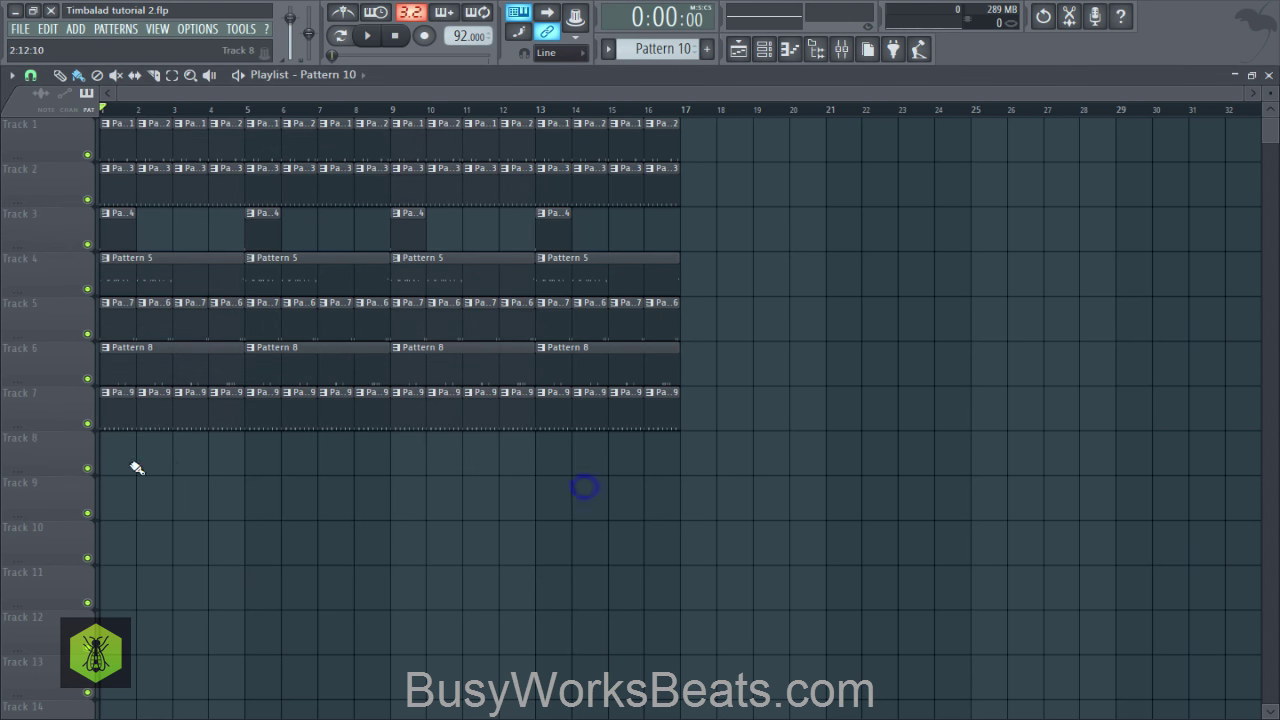
left_click_drag(136, 461, 114, 455)
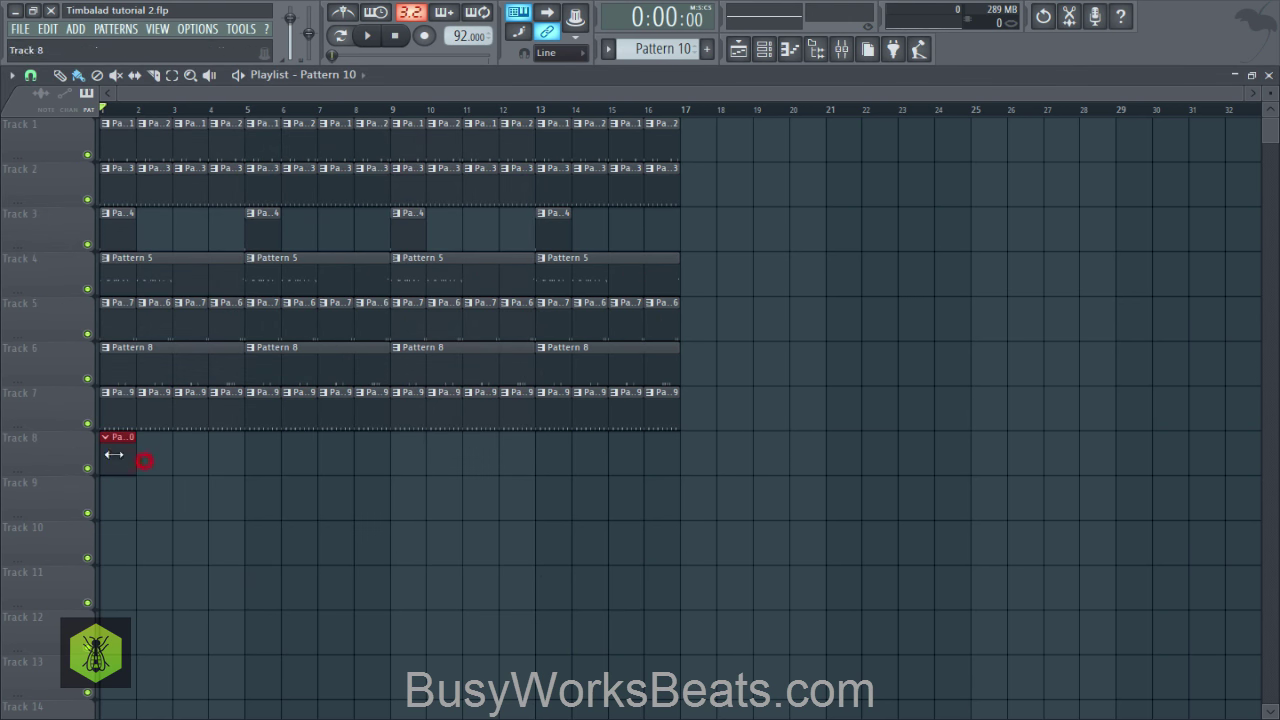
left_click(763, 49)
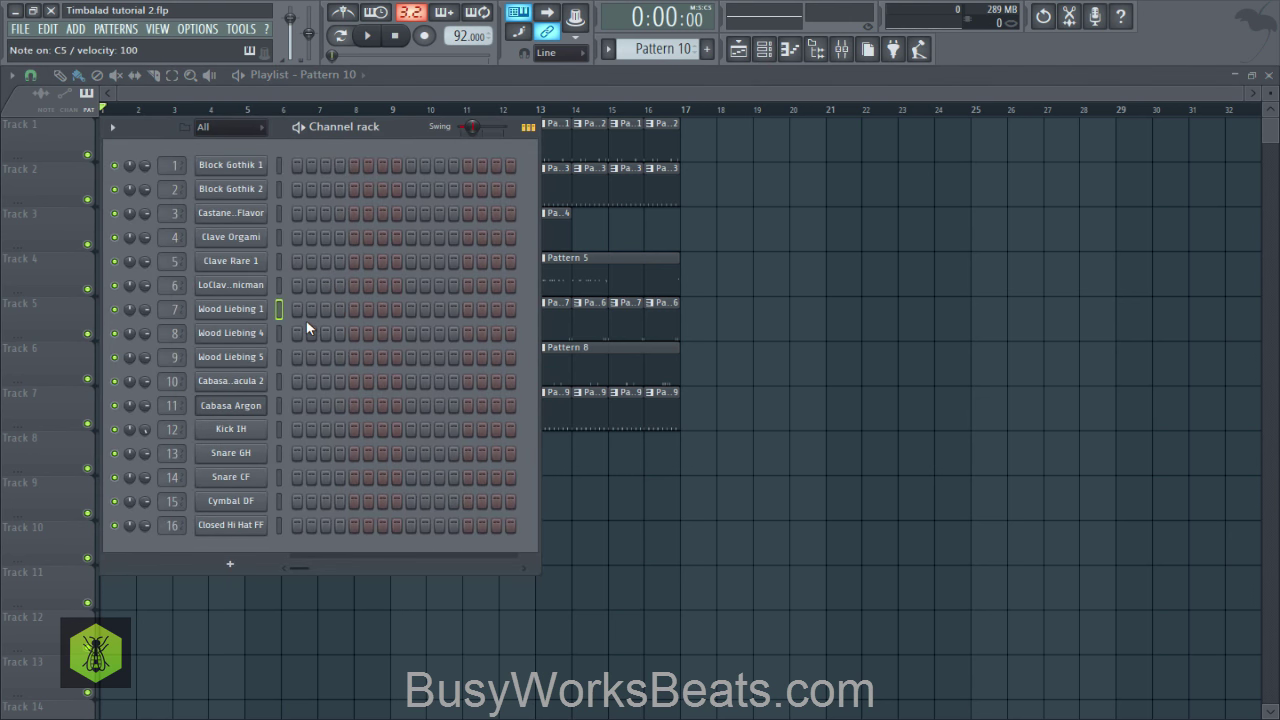
key("space")
left_click(508, 310)
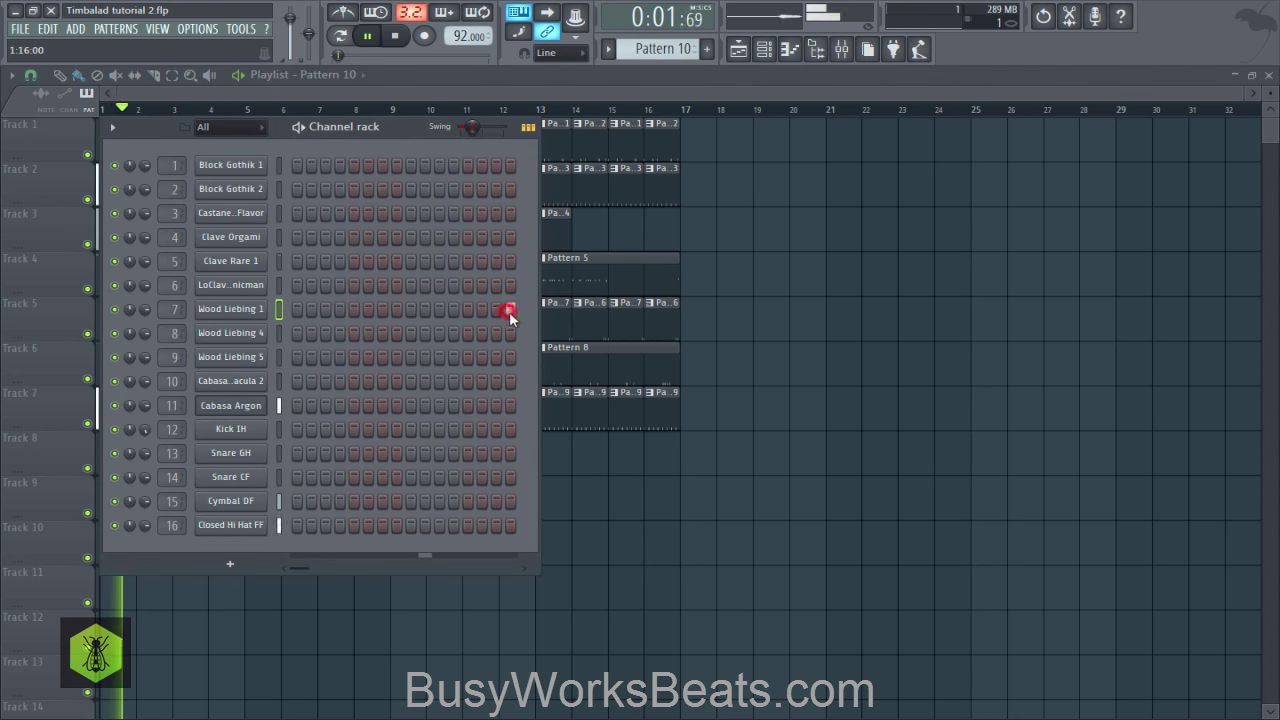
key("space")
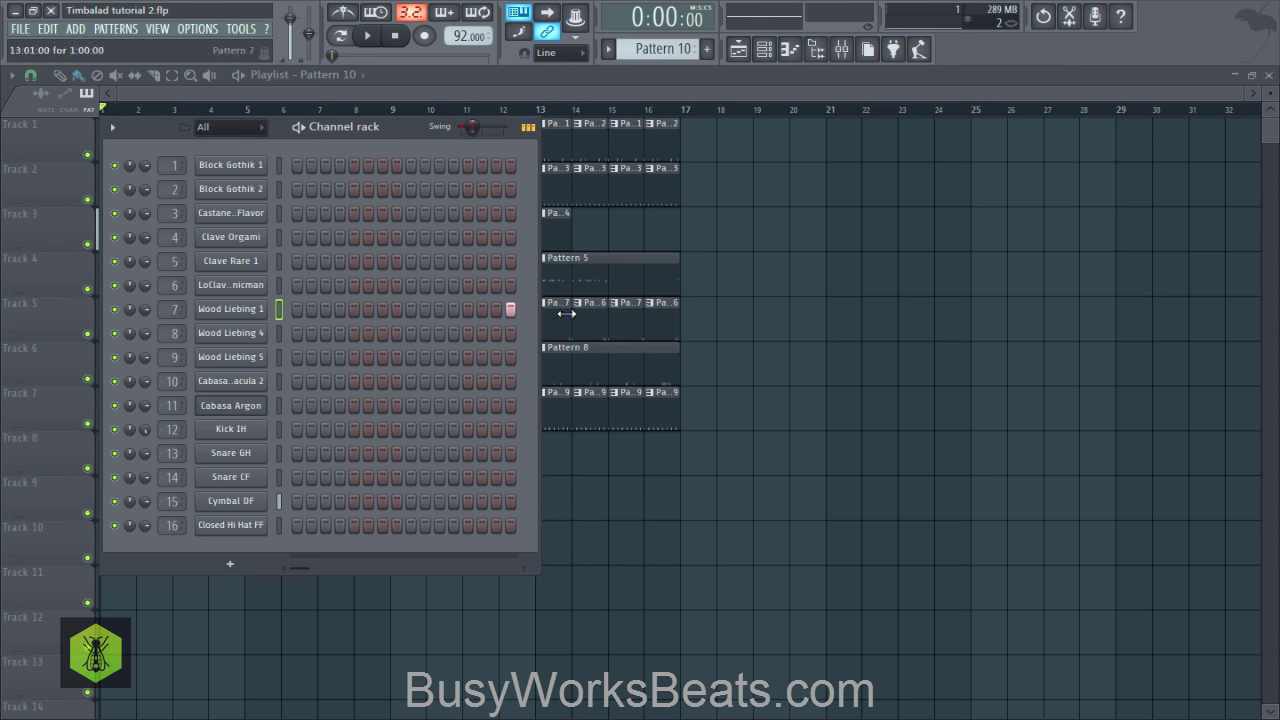
Step: Extend the Wood Liebing 1 note to the end of bar 1 in its piano roll and play the beat
right_click(240, 308)
left_click(286, 305)
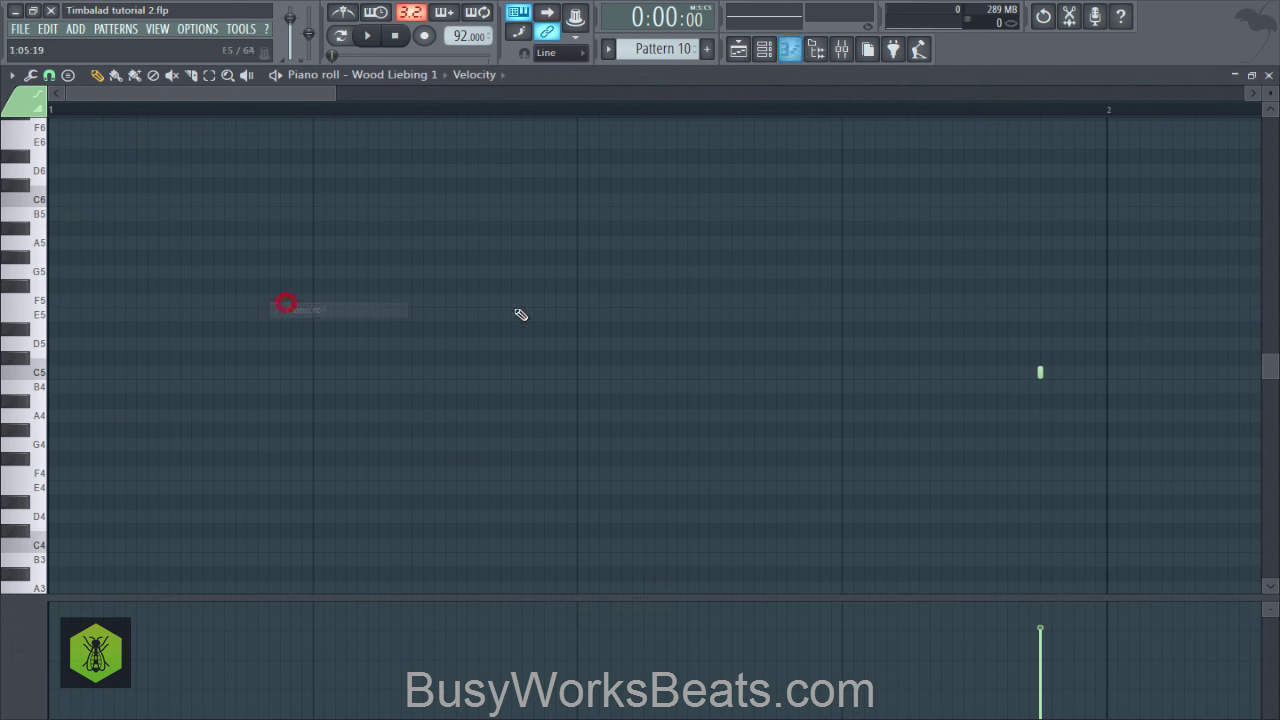
left_click_drag(1096, 373, 1036, 384)
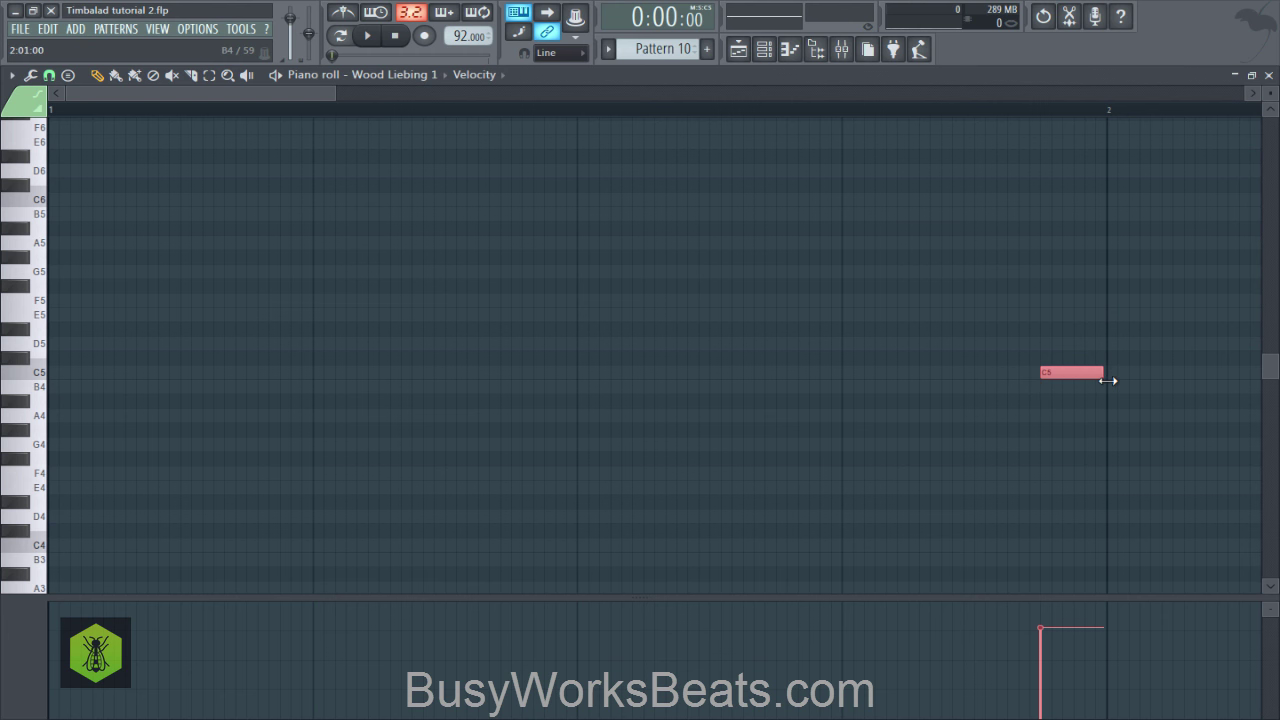
left_click(1270, 75)
left_click(205, 312)
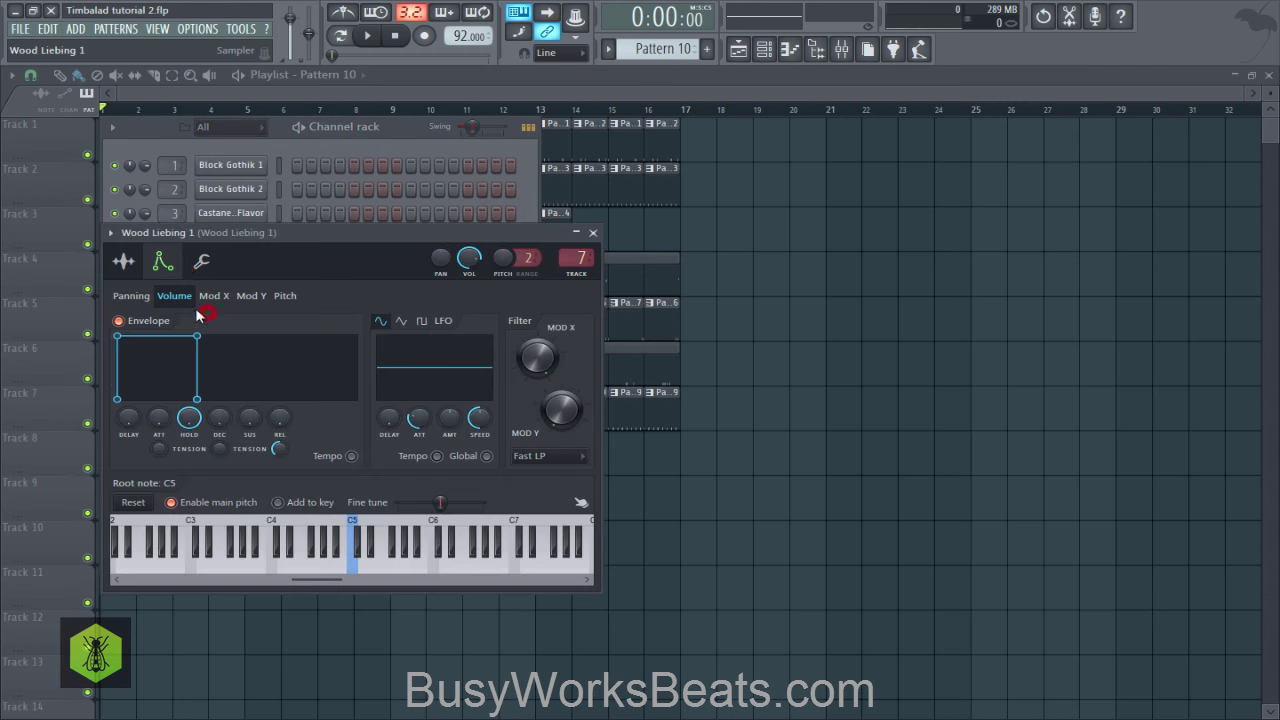
key("space")
left_click(593, 233)
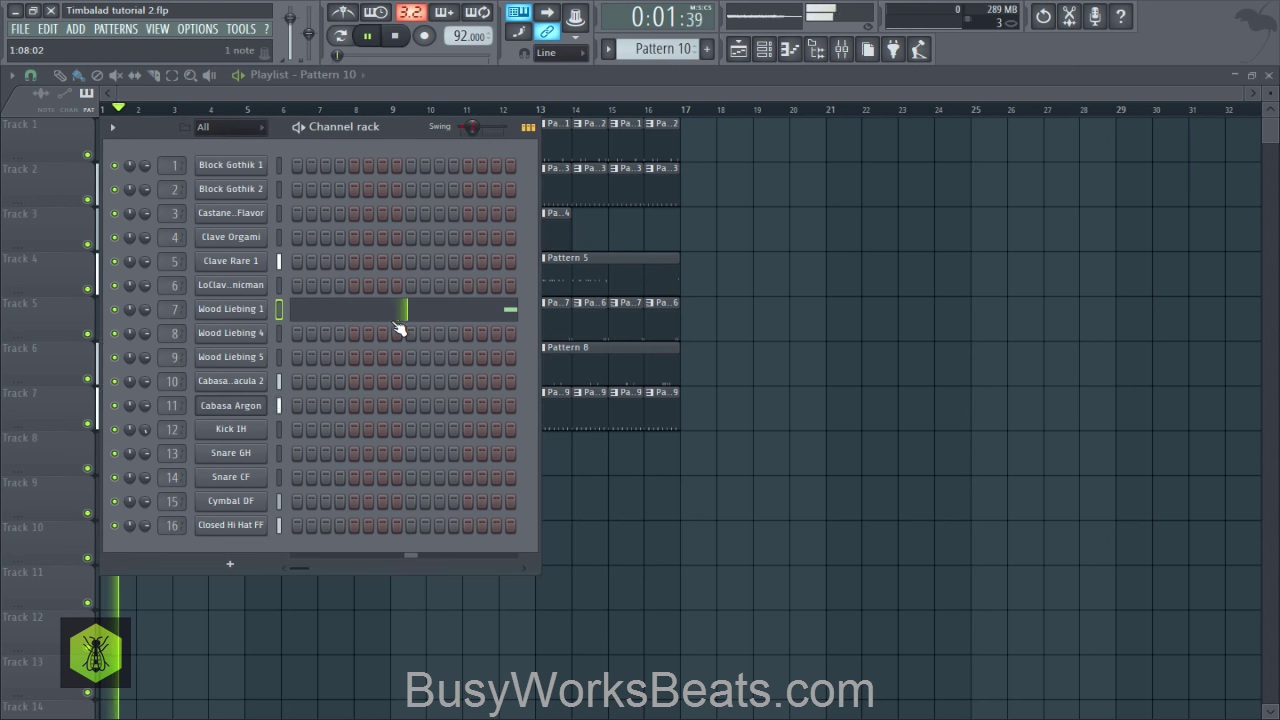
key("space")
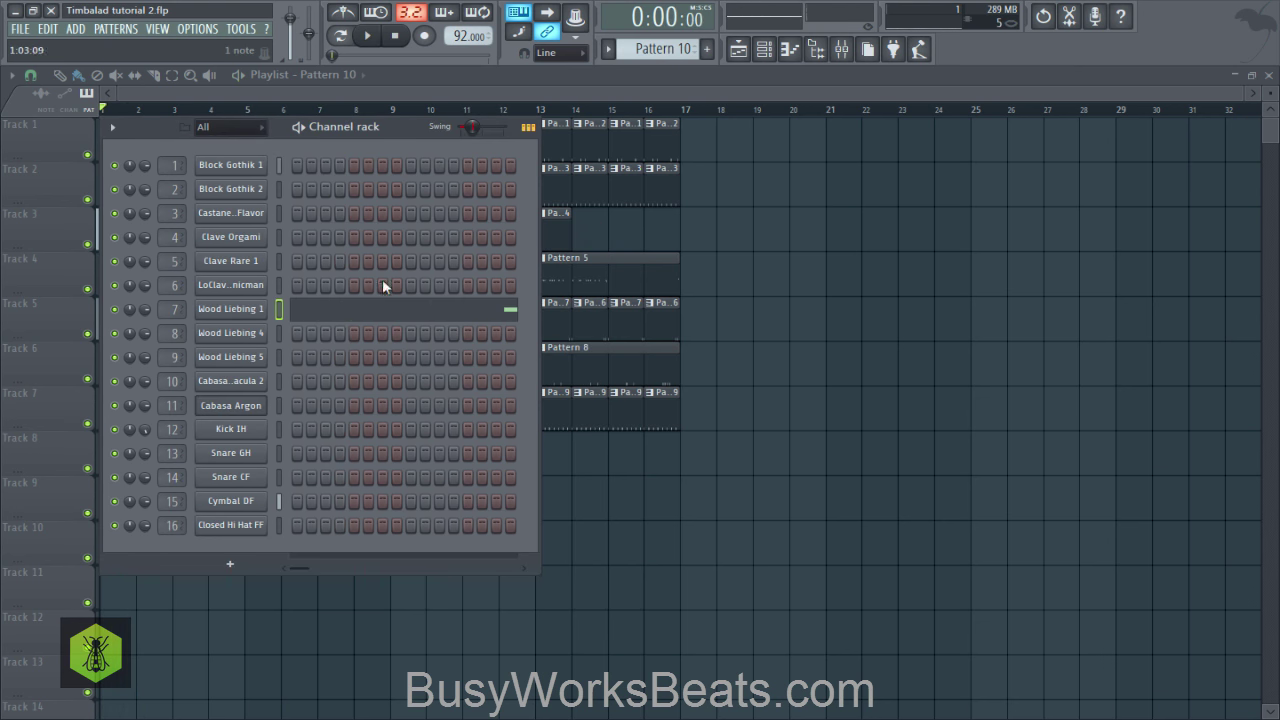
Step: Clone Pattern 10 and add a C5 note at the start of bar 2 in the copy's Wood Liebing 4 piano roll
left_click(611, 50)
left_click(733, 172)
right_click(258, 338)
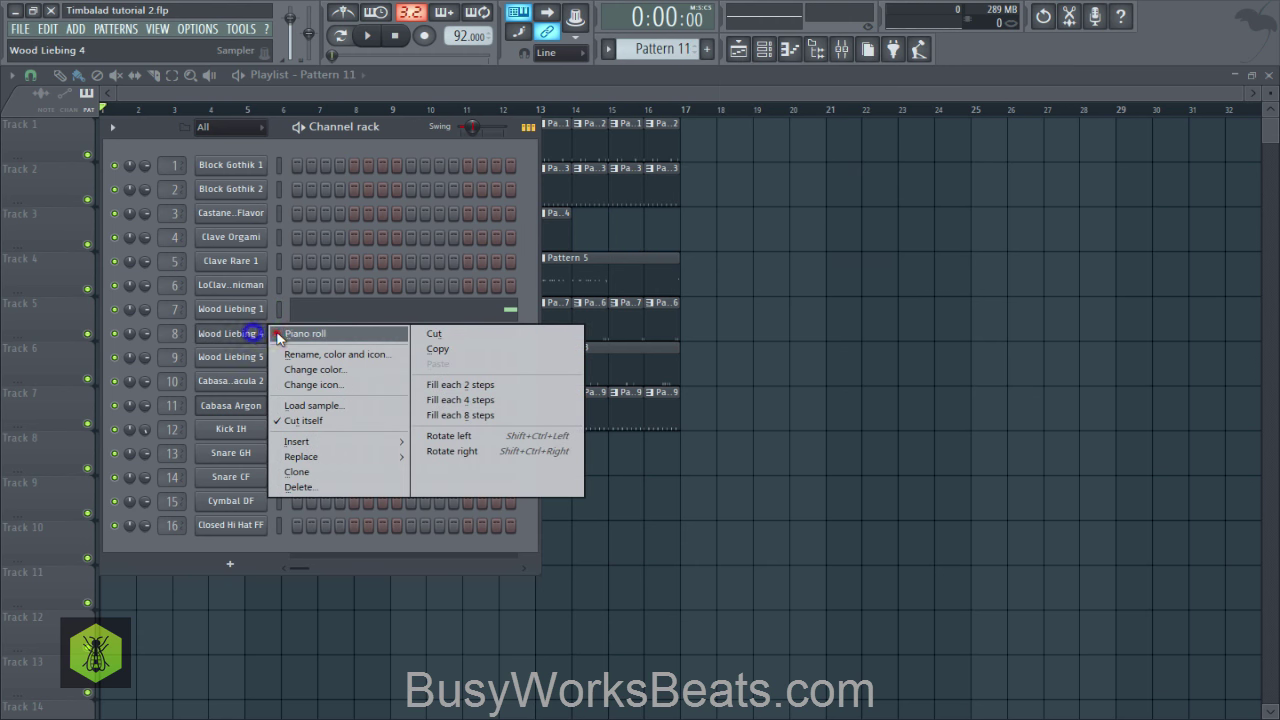
left_click(300, 334)
scroll(256, 118, "down", 3)
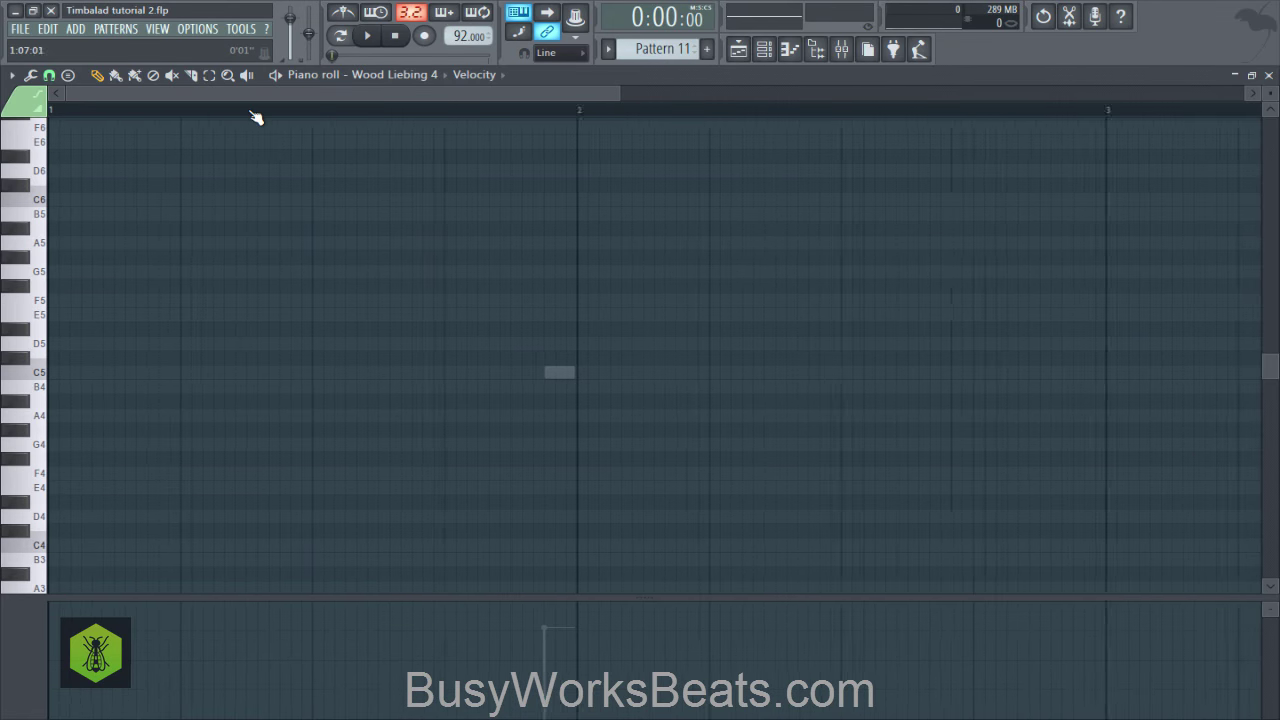
left_click(66, 77)
left_click(67, 209)
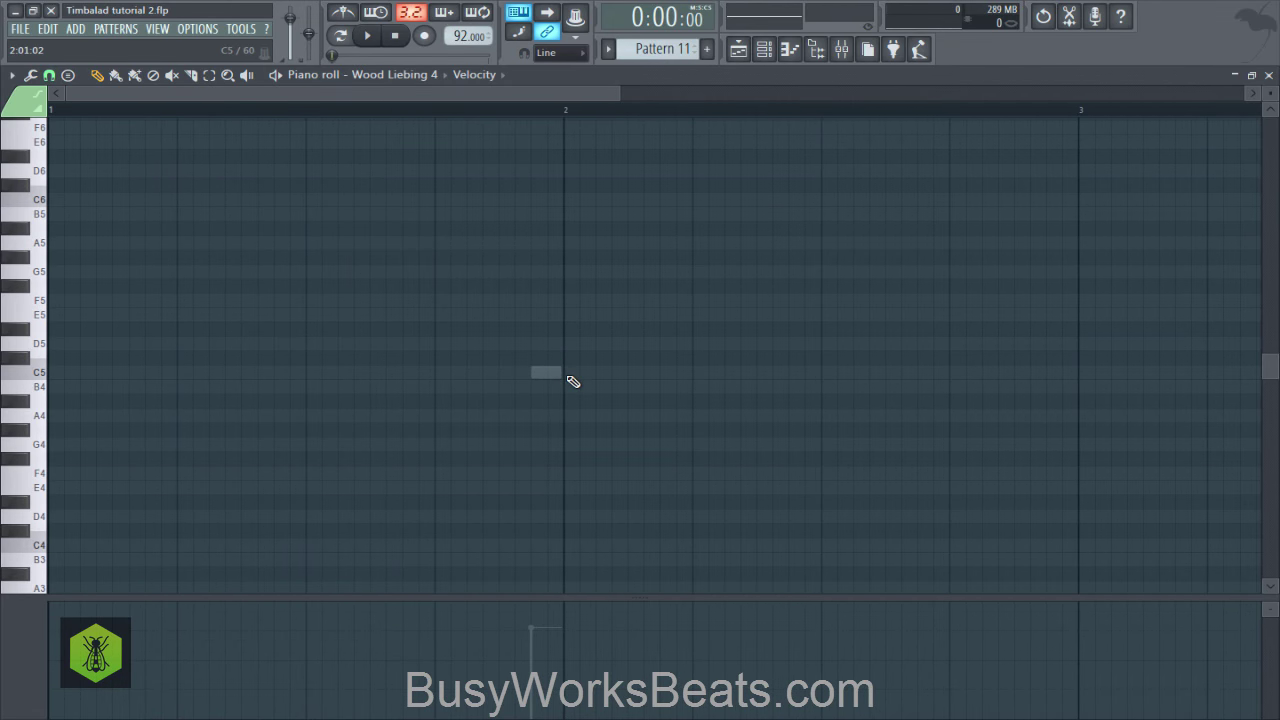
left_click(567, 373)
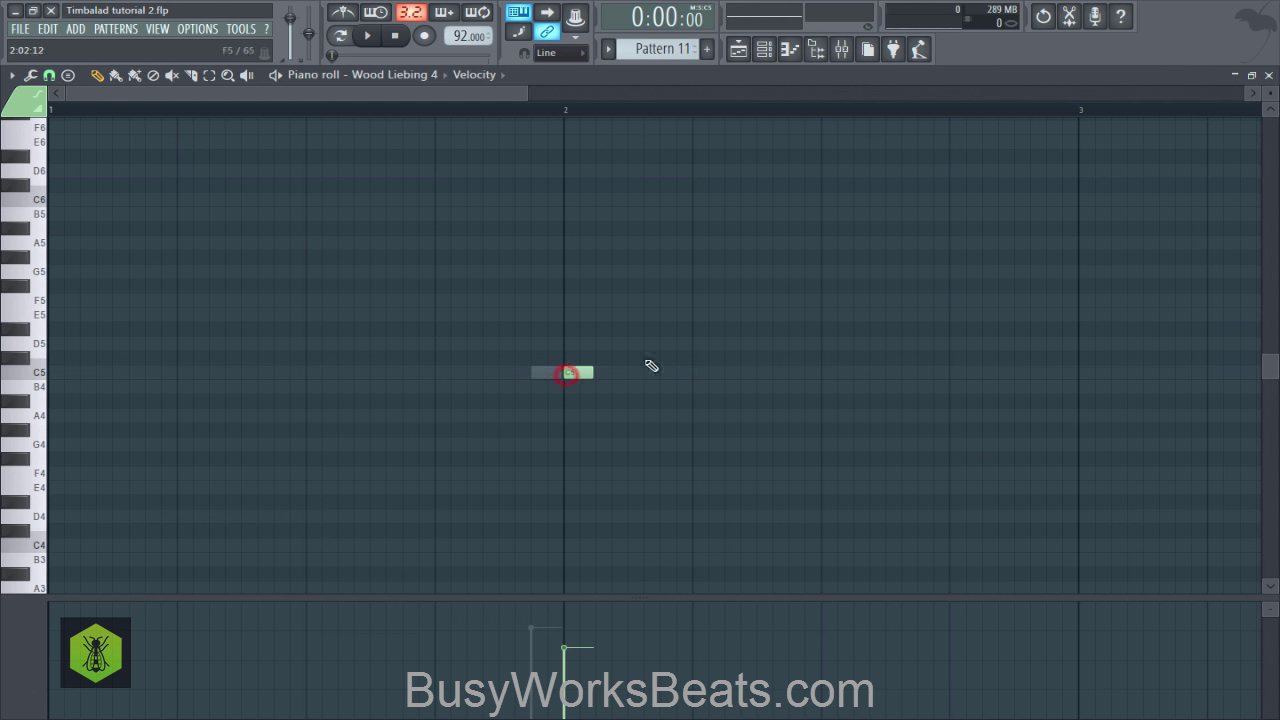
left_click(60, 76)
left_click(535, 284)
Step: Close the piano roll and place a Pattern 11 clip at bar 2 of Track 8 during playback
key("space")
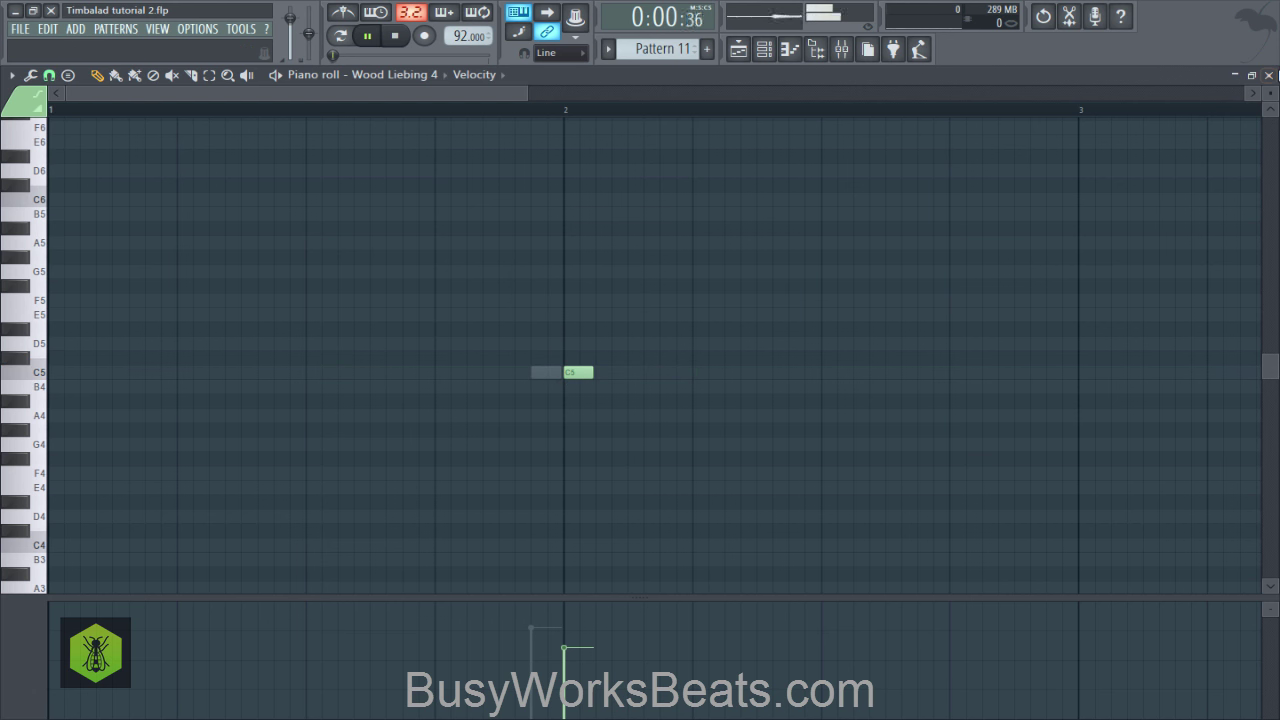
left_click(1270, 76)
right_click(1097, 306)
left_click(144, 453)
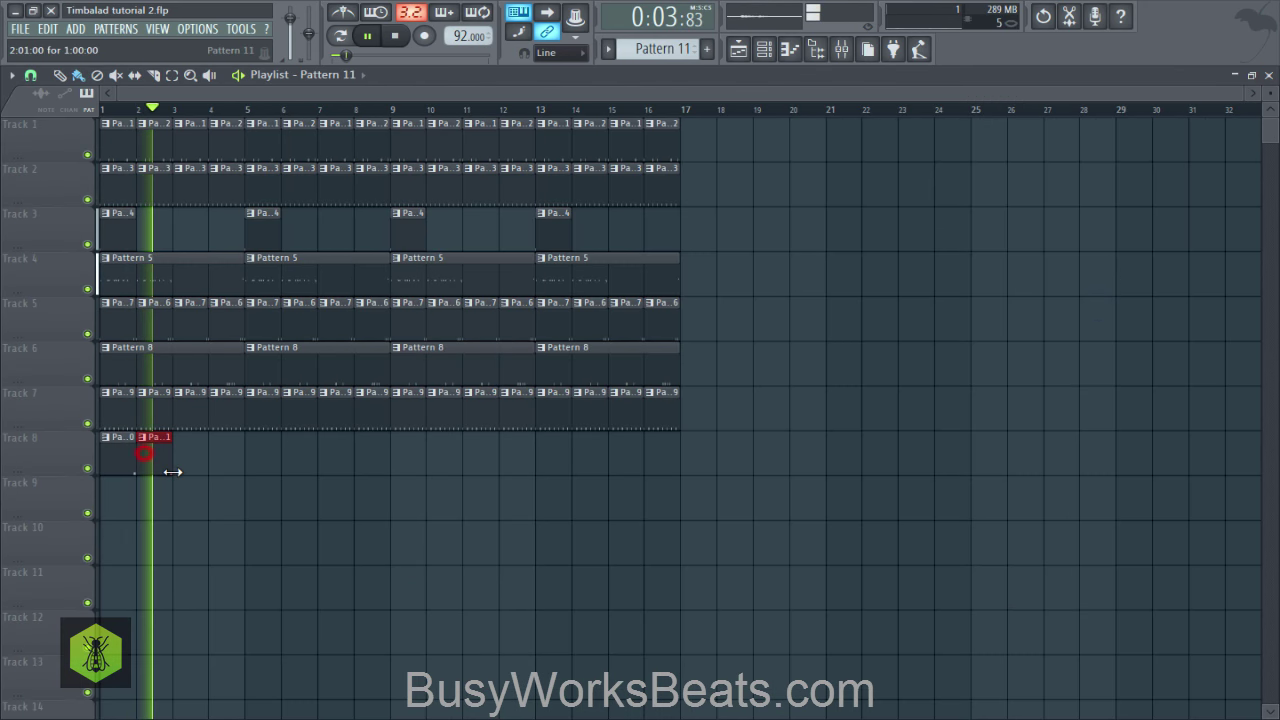
key("space")
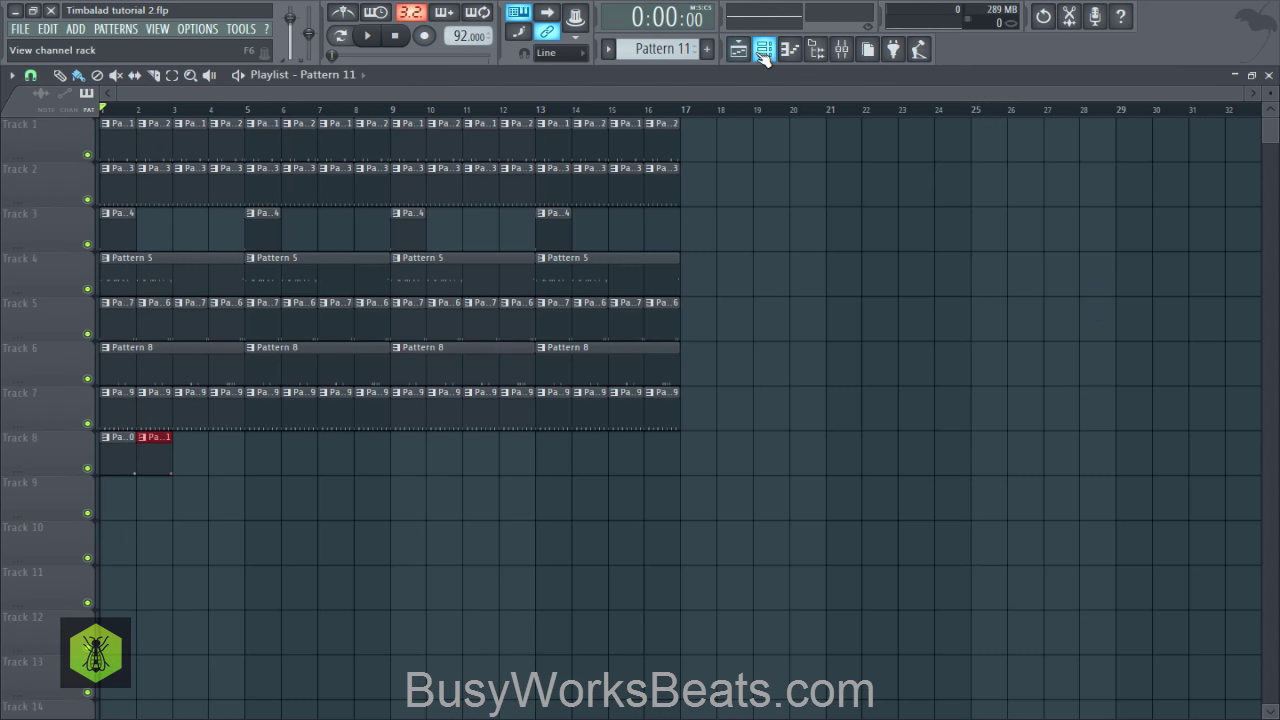
Step: Cut the Wood Liebing 1 and Wood Liebing 4 notes out of Pattern 11 and restart playback
left_click(763, 51)
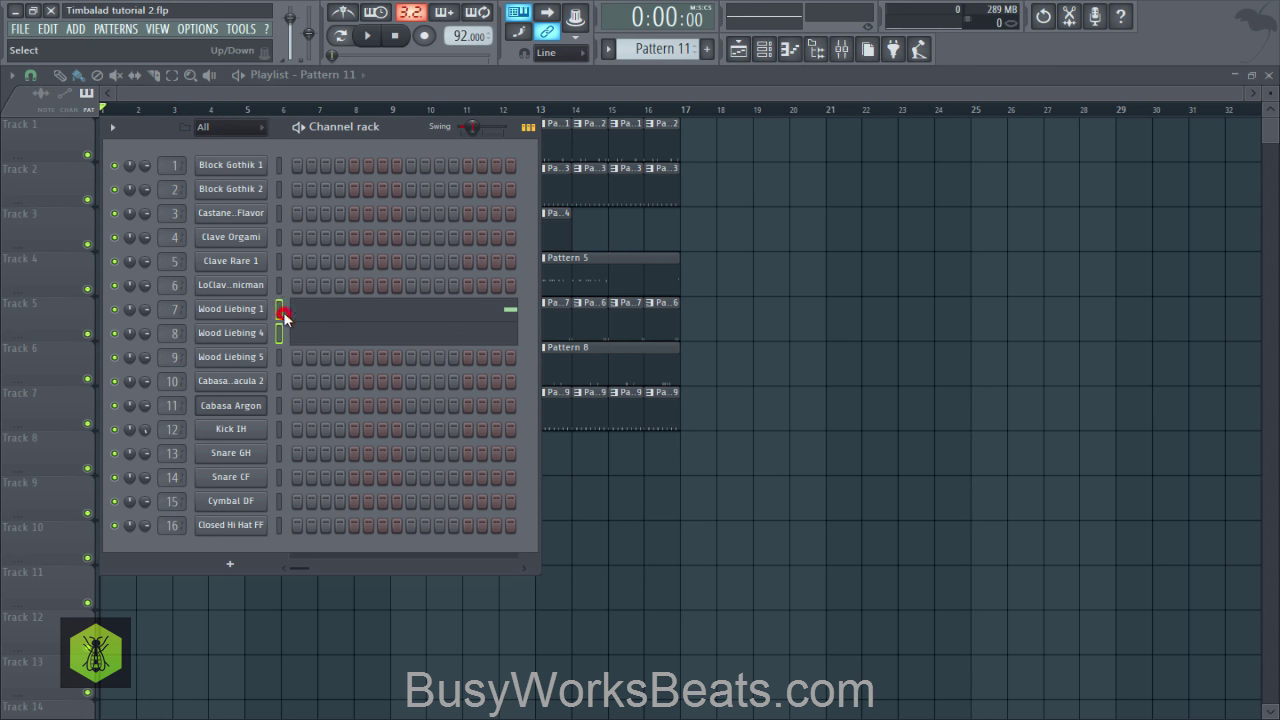
key("ctrl+x")
key("space")
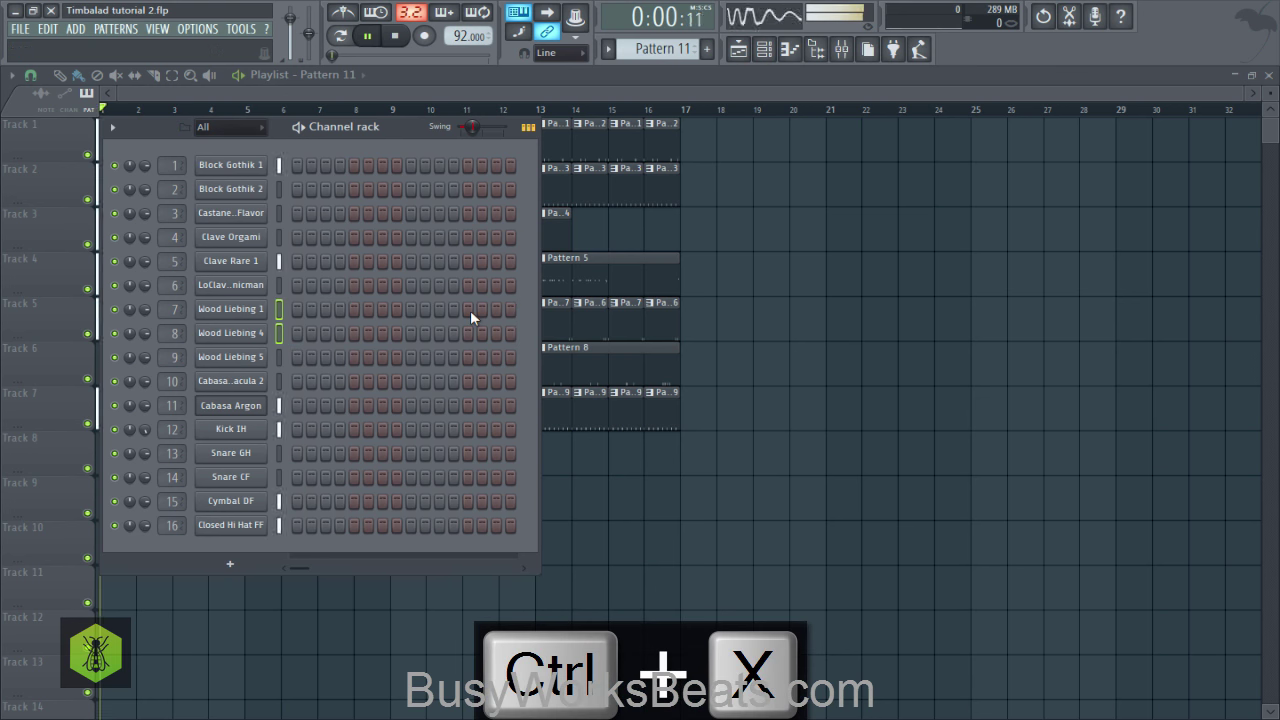
Step: Program Wood Liebing 1 on step 13, Wood Liebing 4 on step 14 and Wood Liebing 5 on step 15 of Pattern 11
left_click(280, 309)
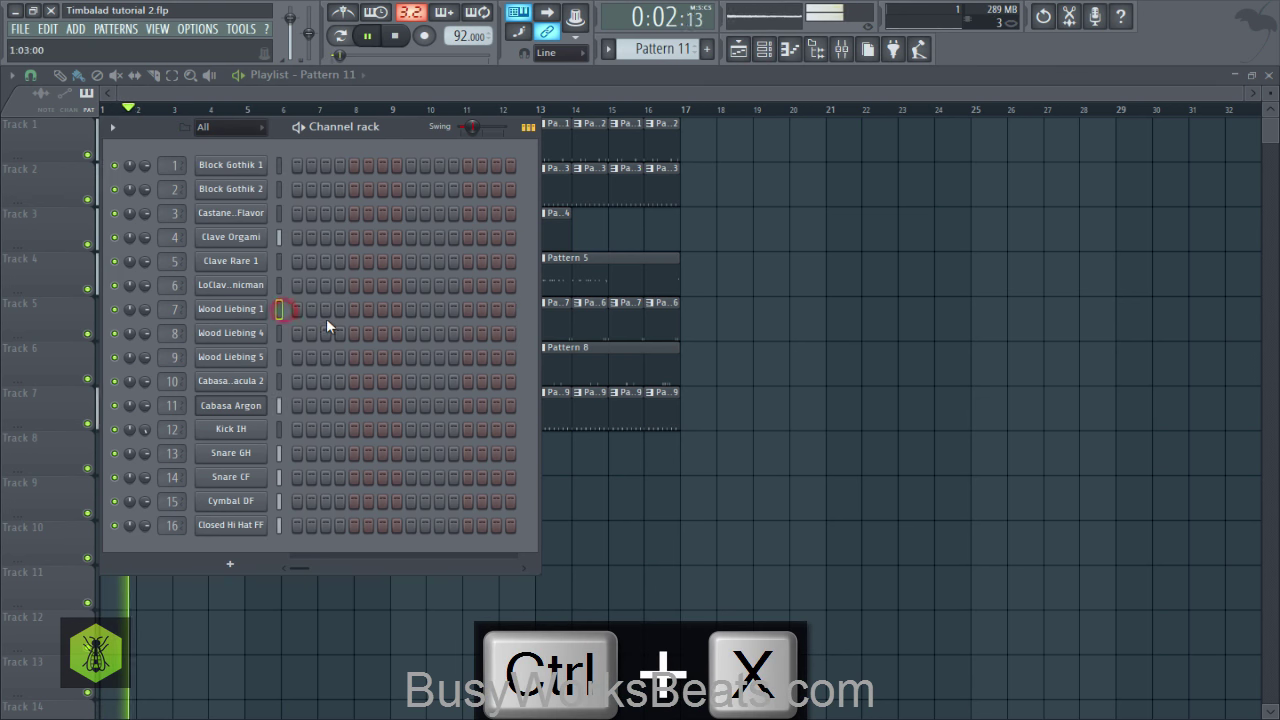
left_click(467, 309)
key("space")
left_click(482, 333)
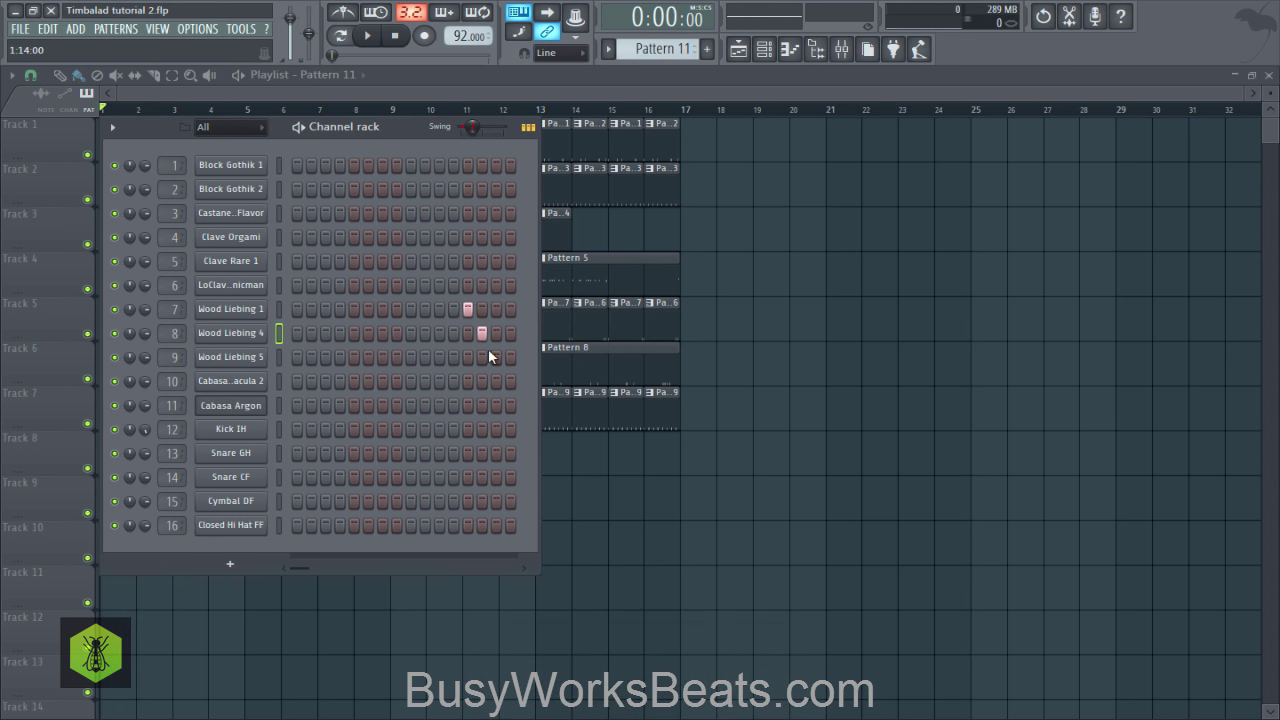
left_click(488, 357)
Step: Lengthen the Wood Liebing 1 note in Pattern 11 to one full step in its piano roll, then close the editor
right_click(231, 305)
left_click(290, 309)
key("ctrl+a")
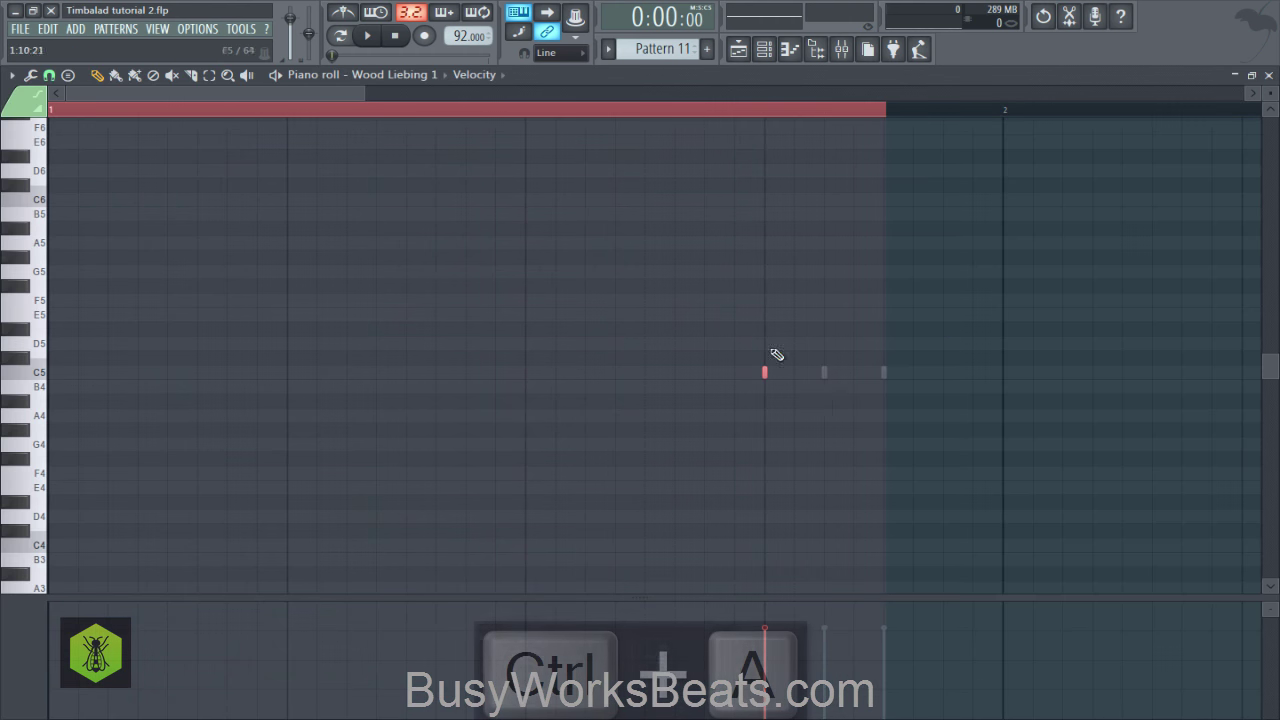
left_click(769, 376)
right_click(780, 377)
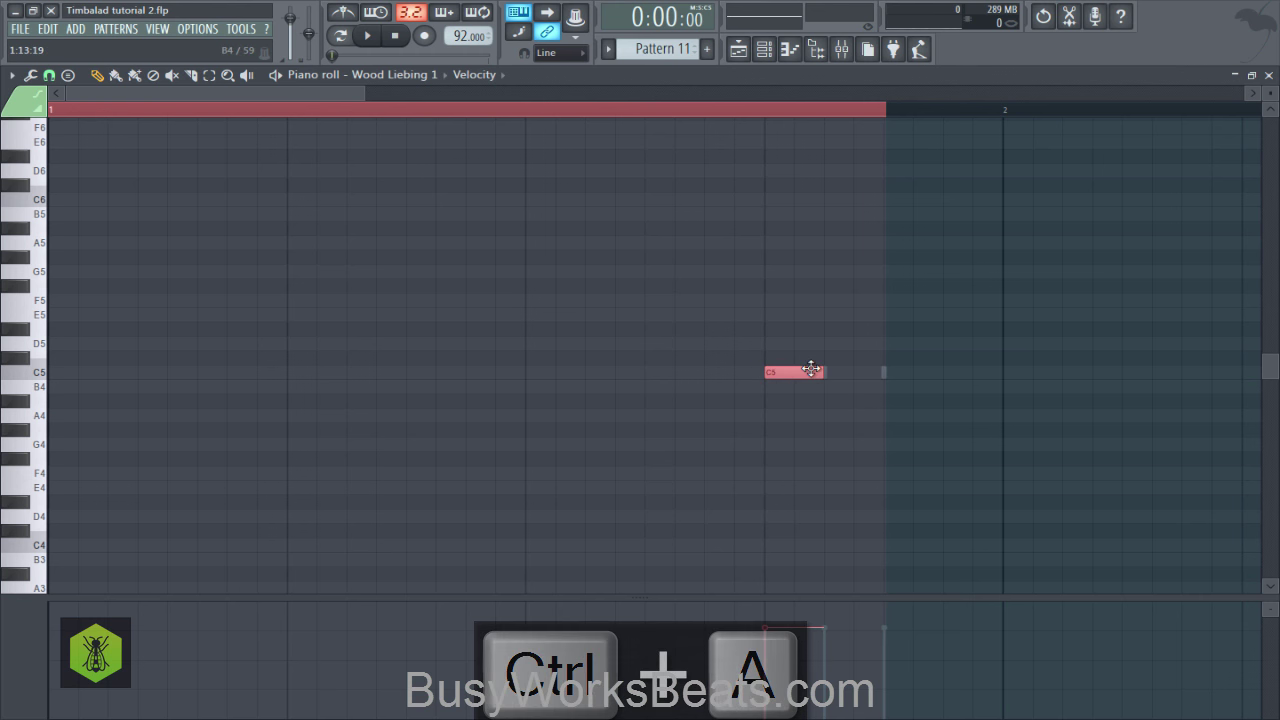
left_click(818, 368)
left_click(1268, 75)
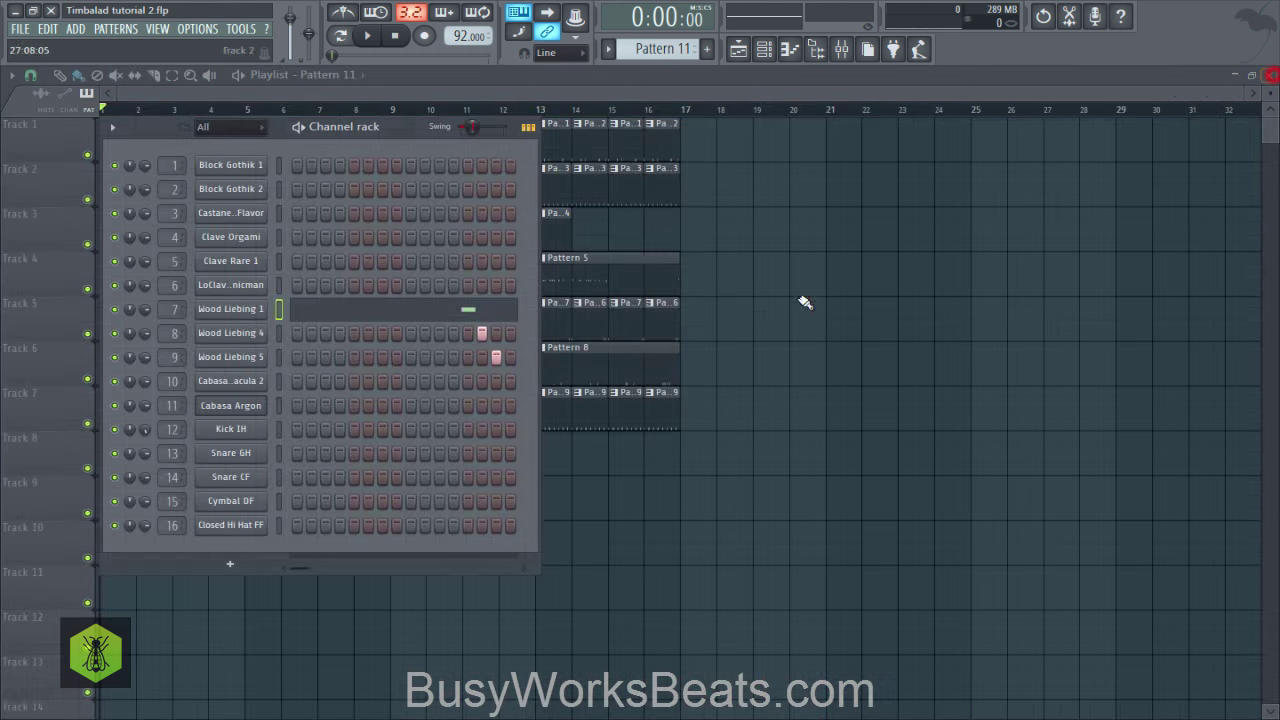
Step: Open the Wood Liebing 4 channel of Pattern 11 in the piano roll and lengthen its C5 note to one step
right_click(268, 333)
left_click(285, 336)
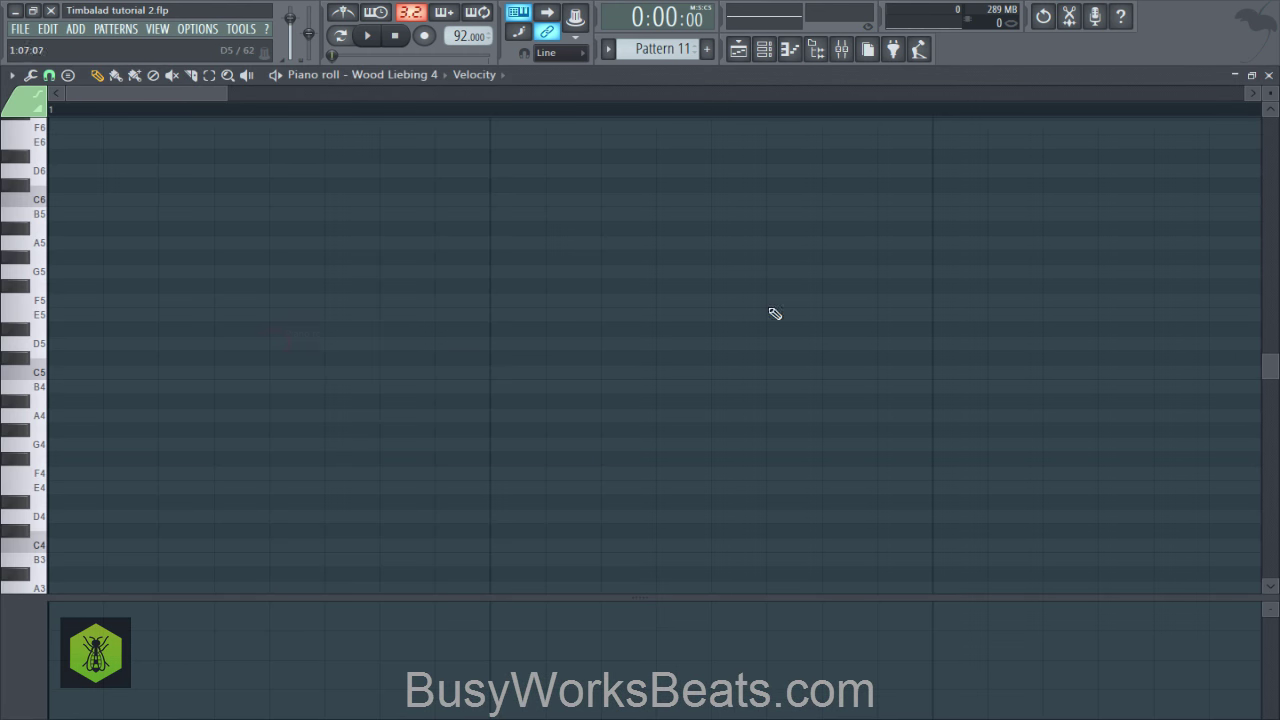
scroll(585, 101, "down", 4)
left_click_drag(593, 428, 546, 376)
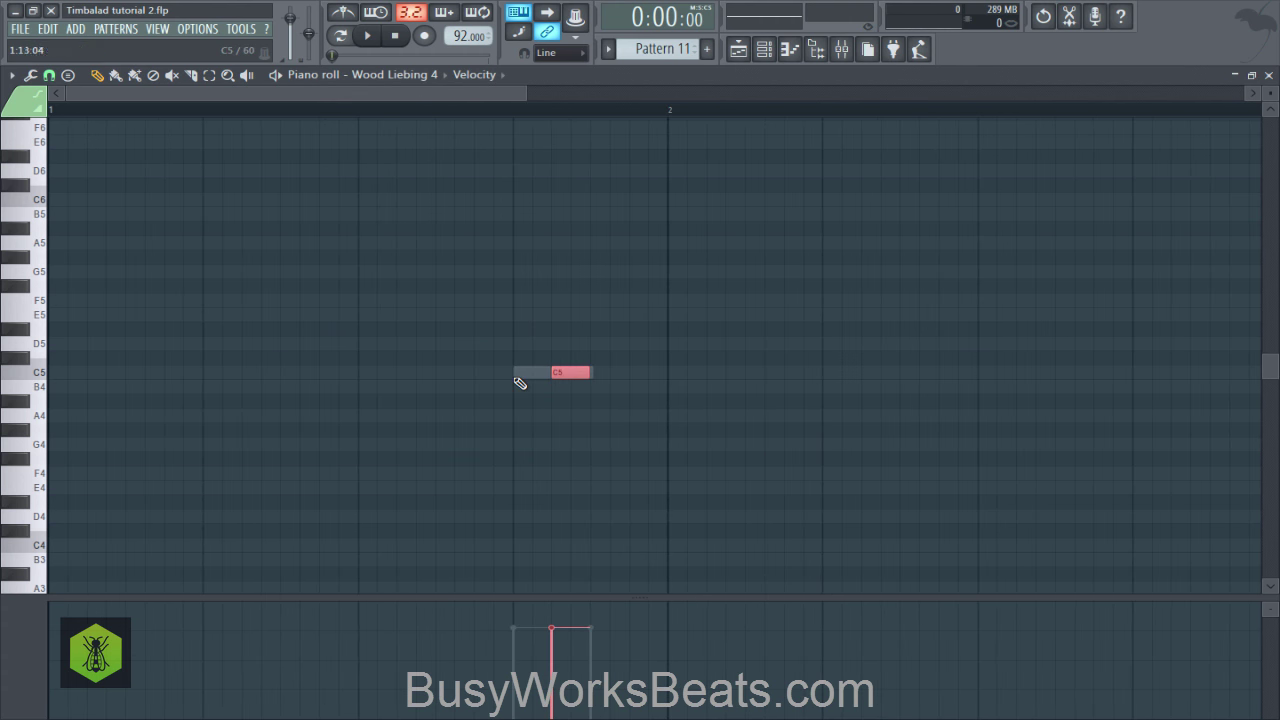
left_click(14, 76)
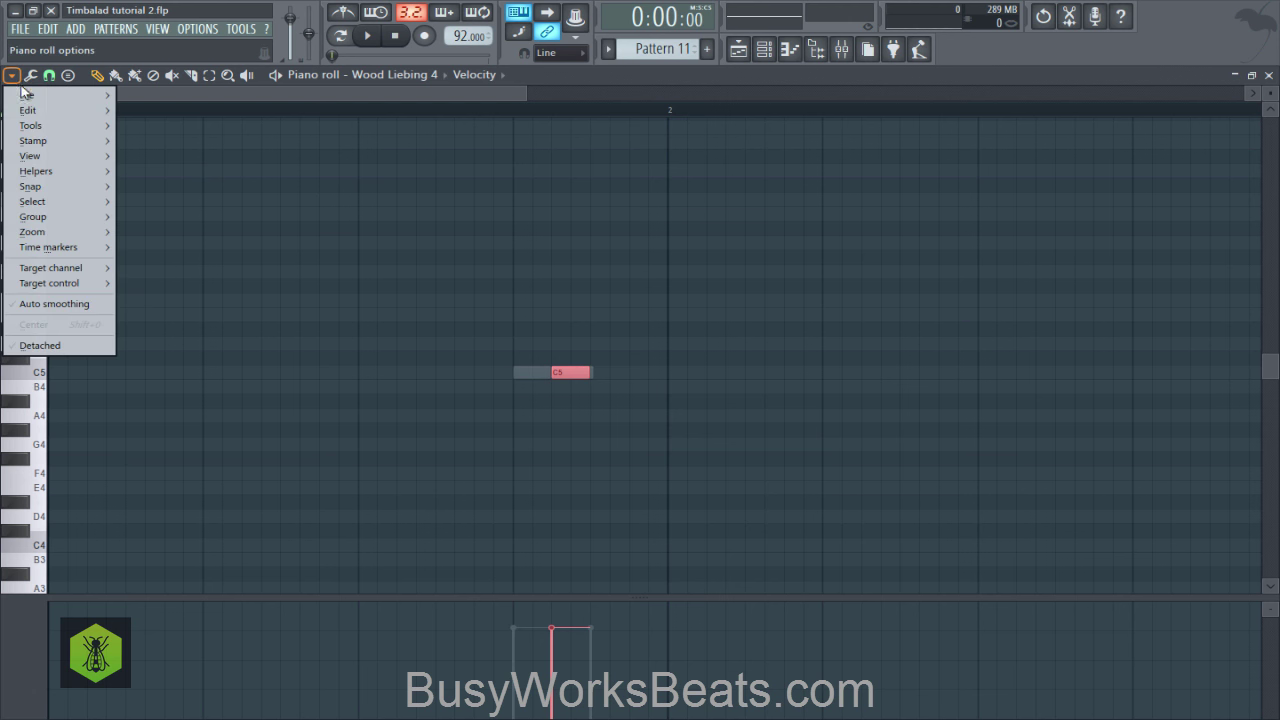
mouse_move(40, 171)
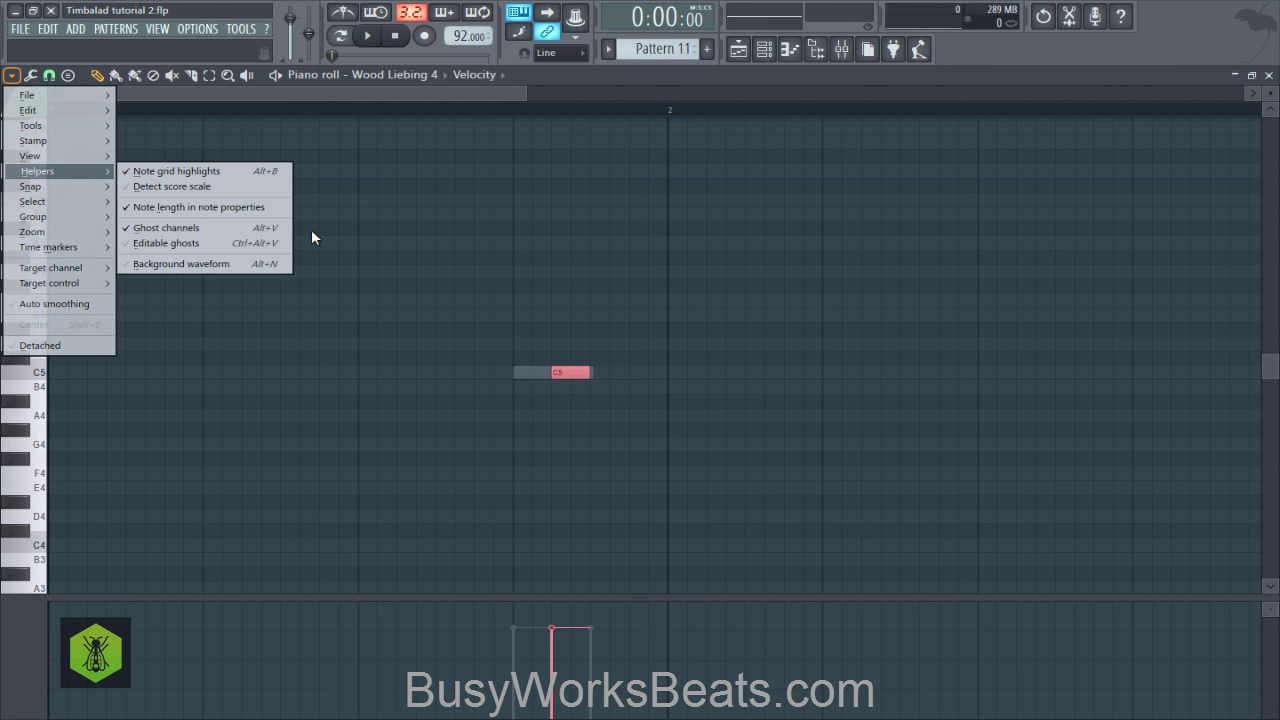
left_click(565, 230)
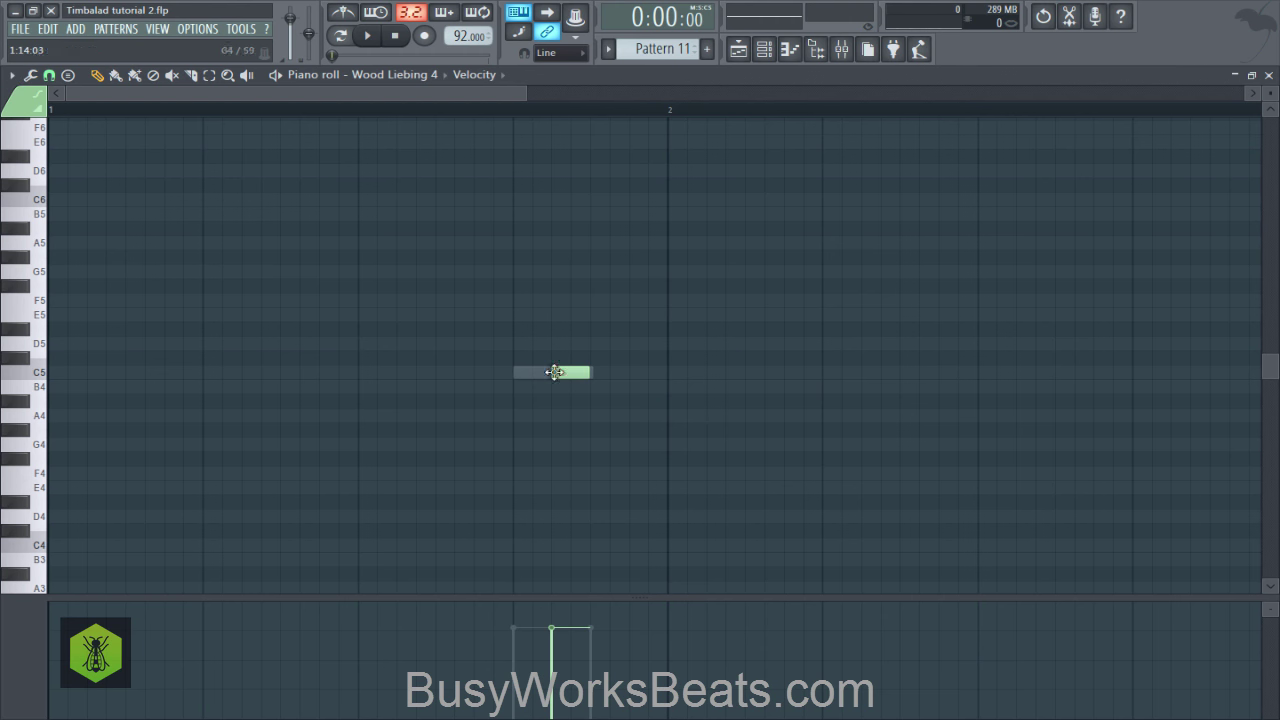
Step: Lengthen the Wood Liebing 5 note in the piano roll to the end of bar 1 and play the song
left_click(1268, 75)
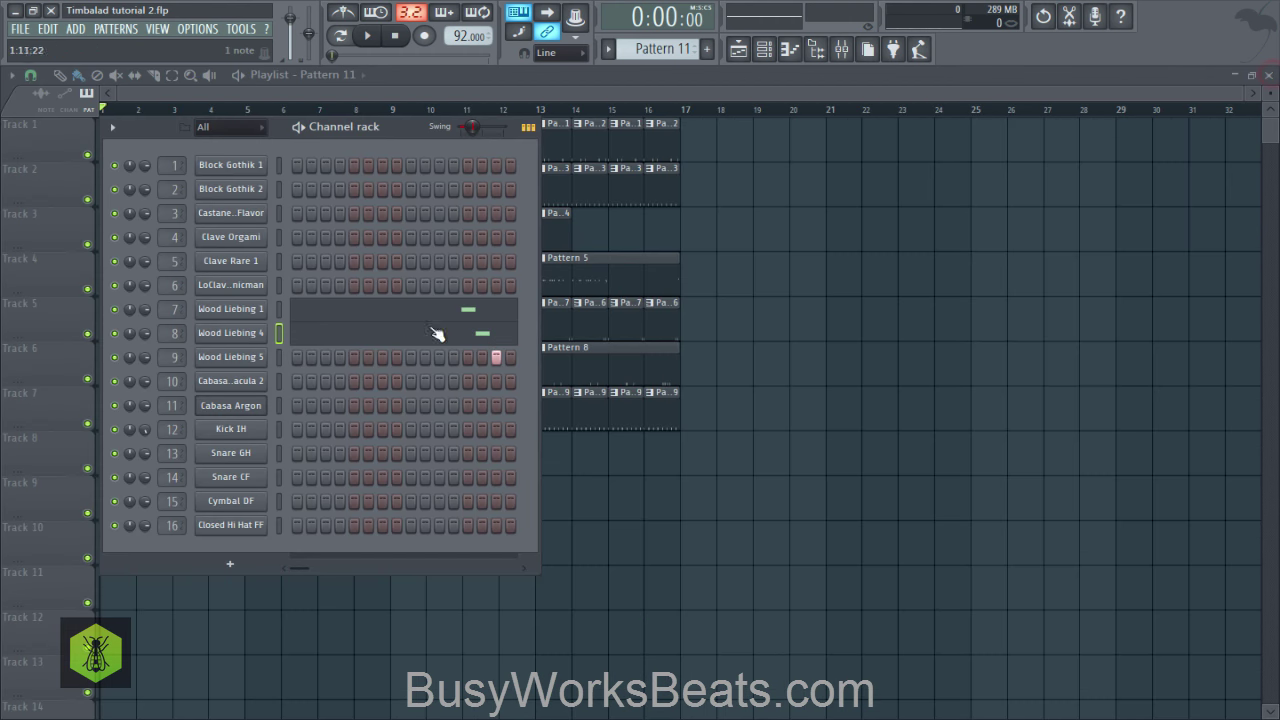
right_click(255, 364)
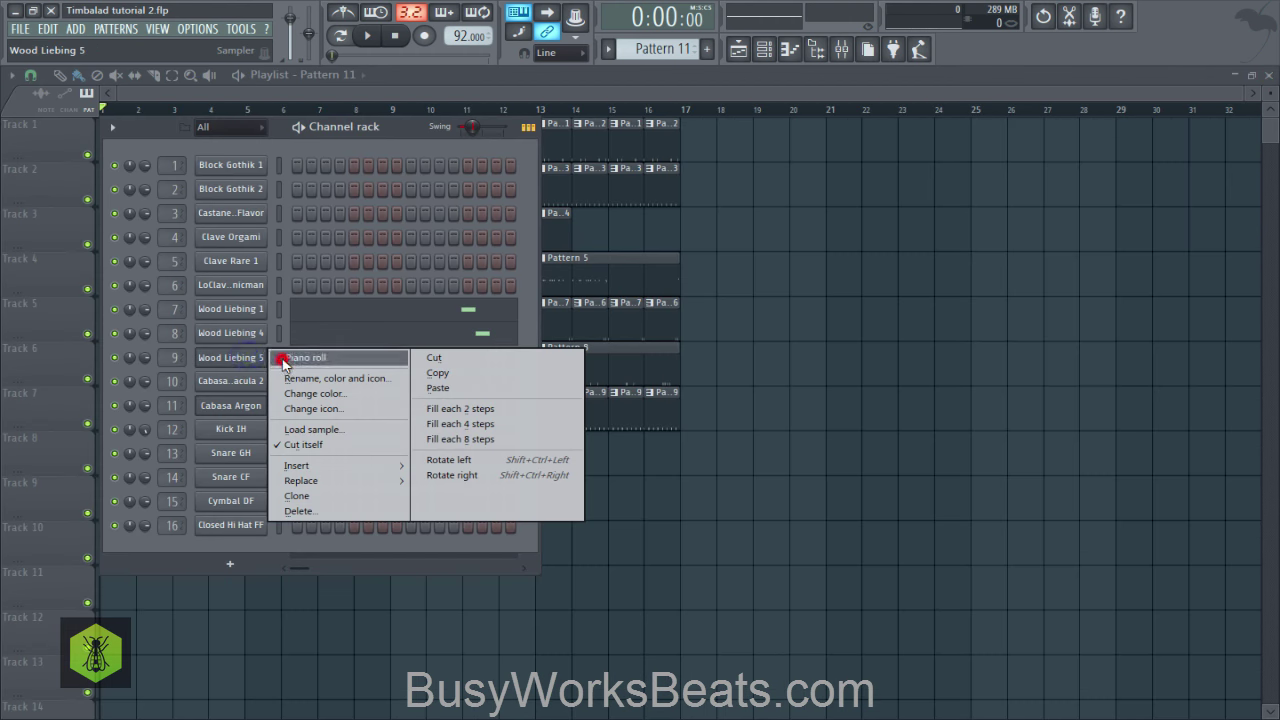
left_click(281, 358)
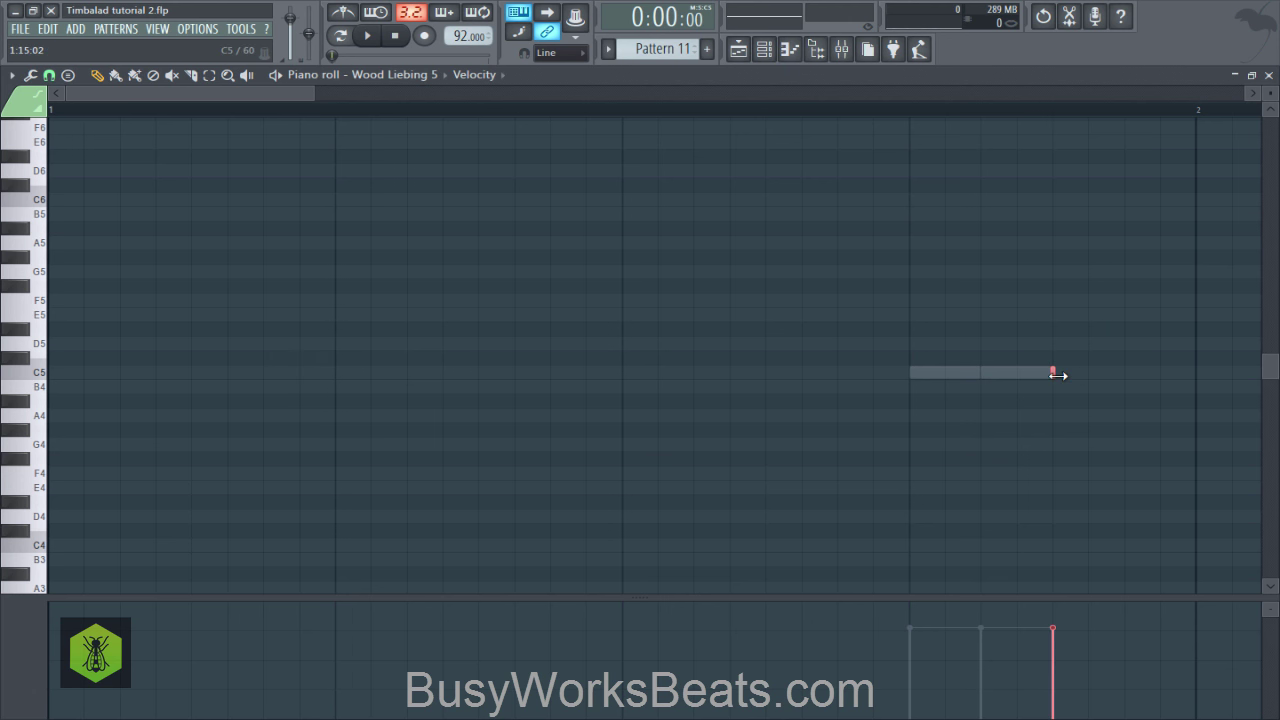
left_click_drag(1056, 373, 1176, 394)
key("space")
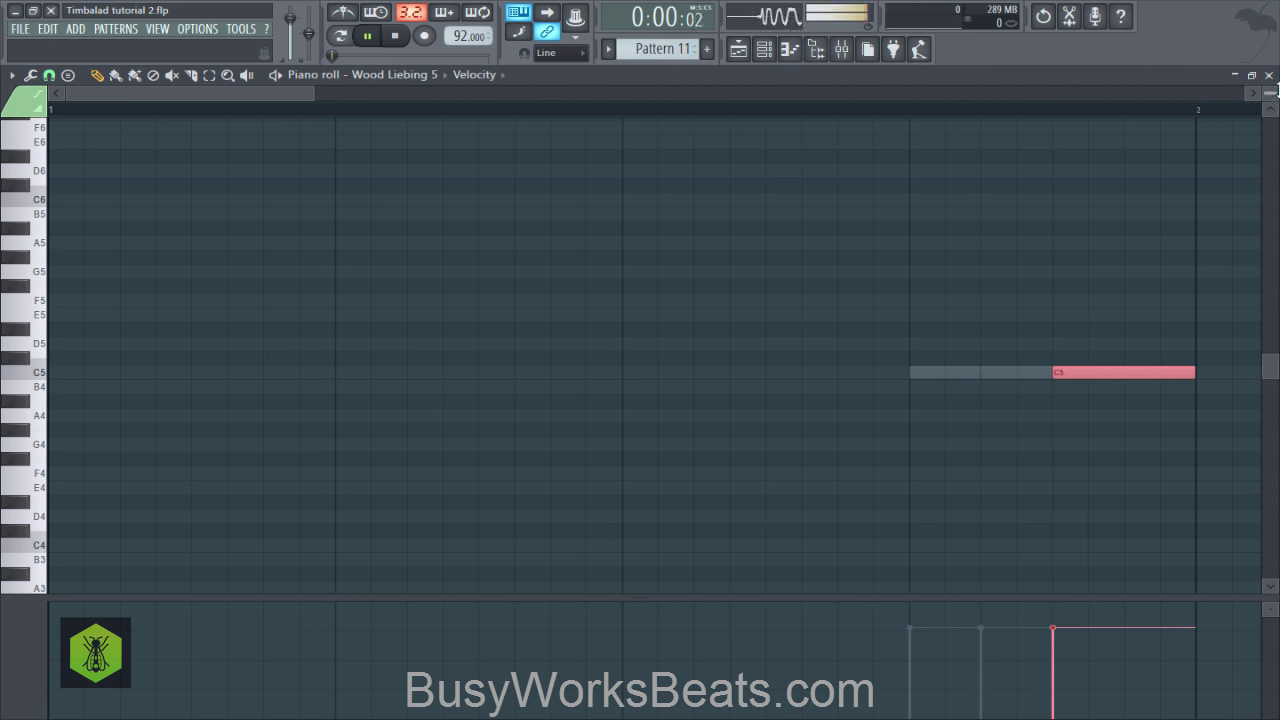
left_click(1269, 77)
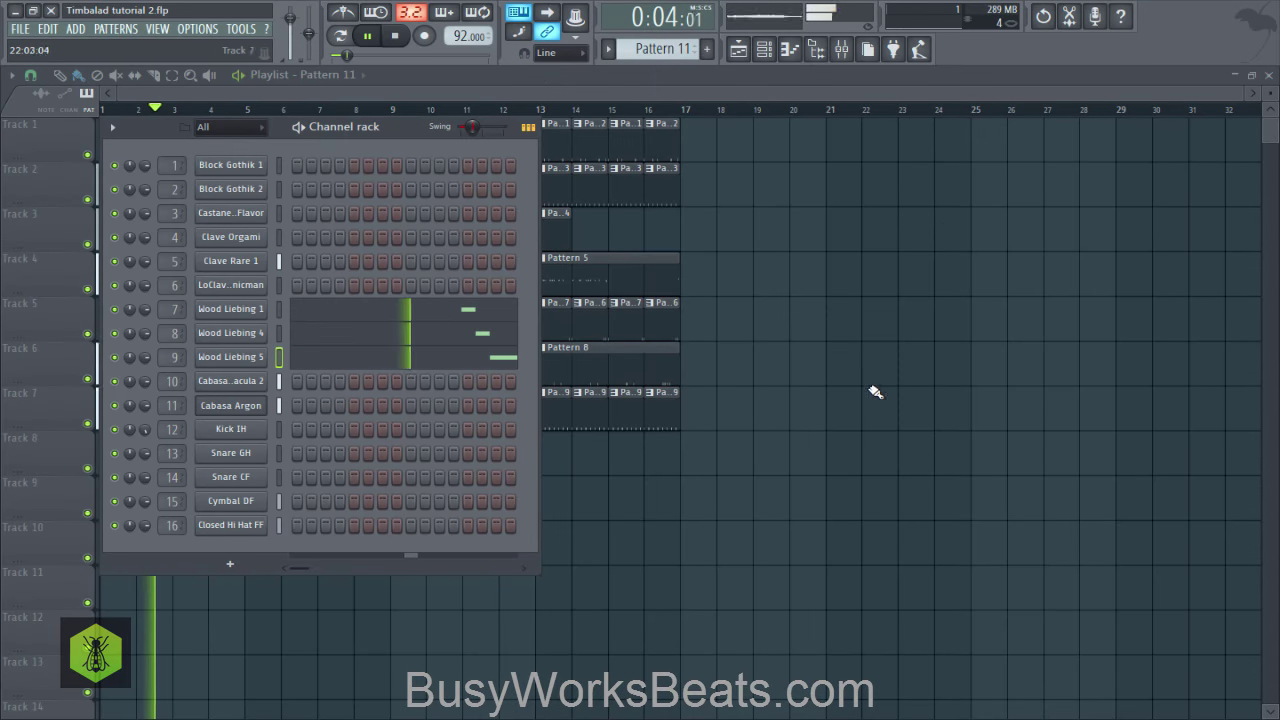
key("space")
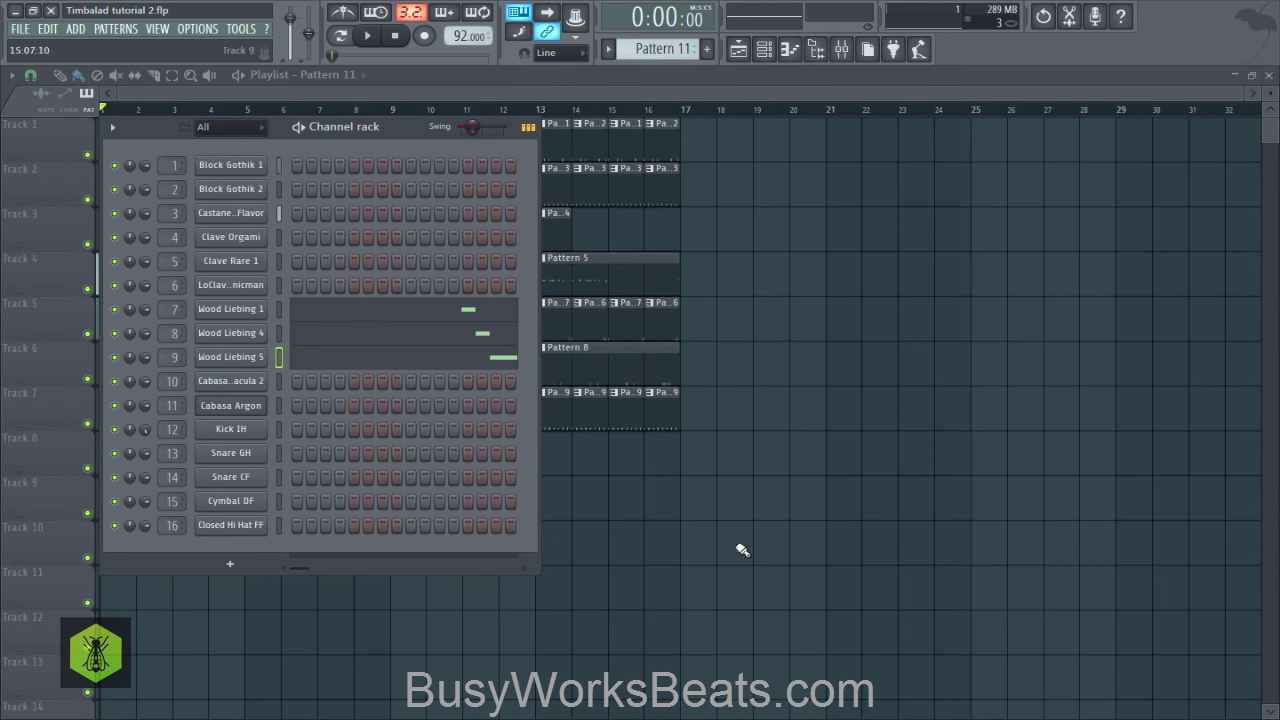
Step: Fill Track 8 of the playlist through bar 16 with alternating Pattern 10 and Pattern 11 clips, and save the project
left_click(740, 545)
key("ctrl+s")
left_click_drag(366, 520, 278, 471)
left_click_drag(376, 465, 409, 457)
left_click(446, 518)
key("ctrl+s")
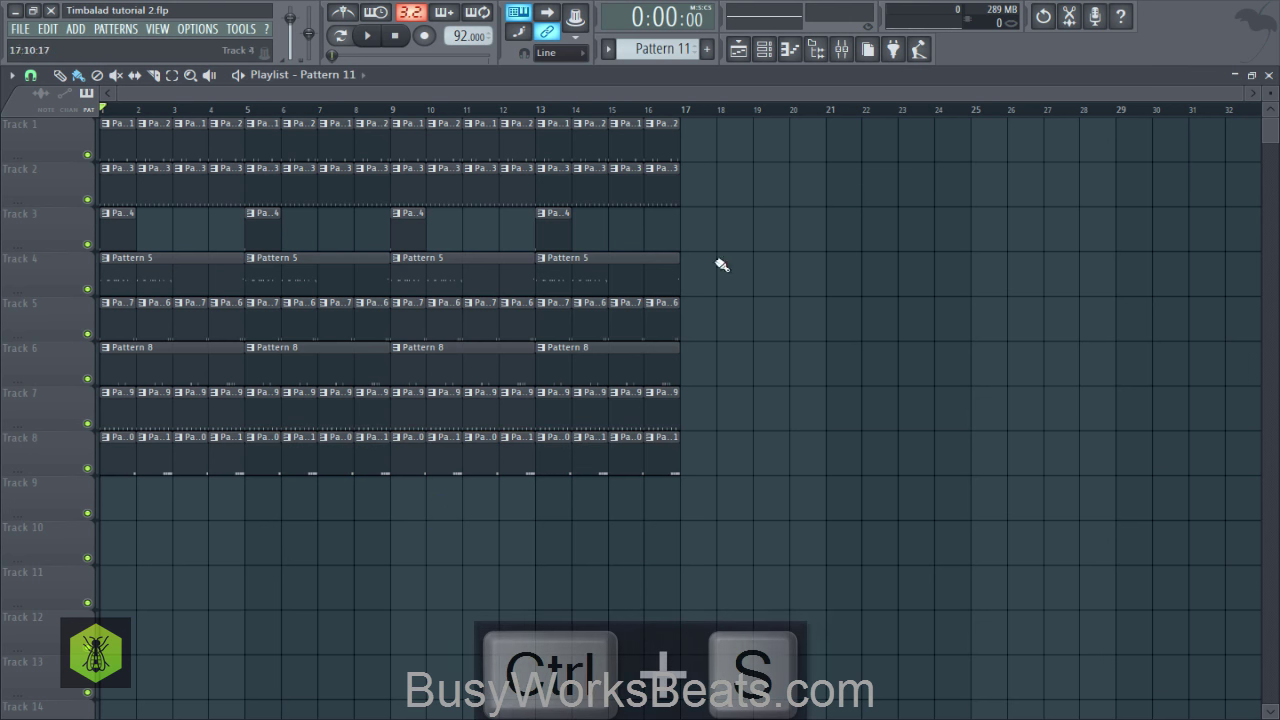
Step: Display the channel rack and play the song repeatedly to listen to the Wood Liebing notes of Pattern 11
left_click(763, 50)
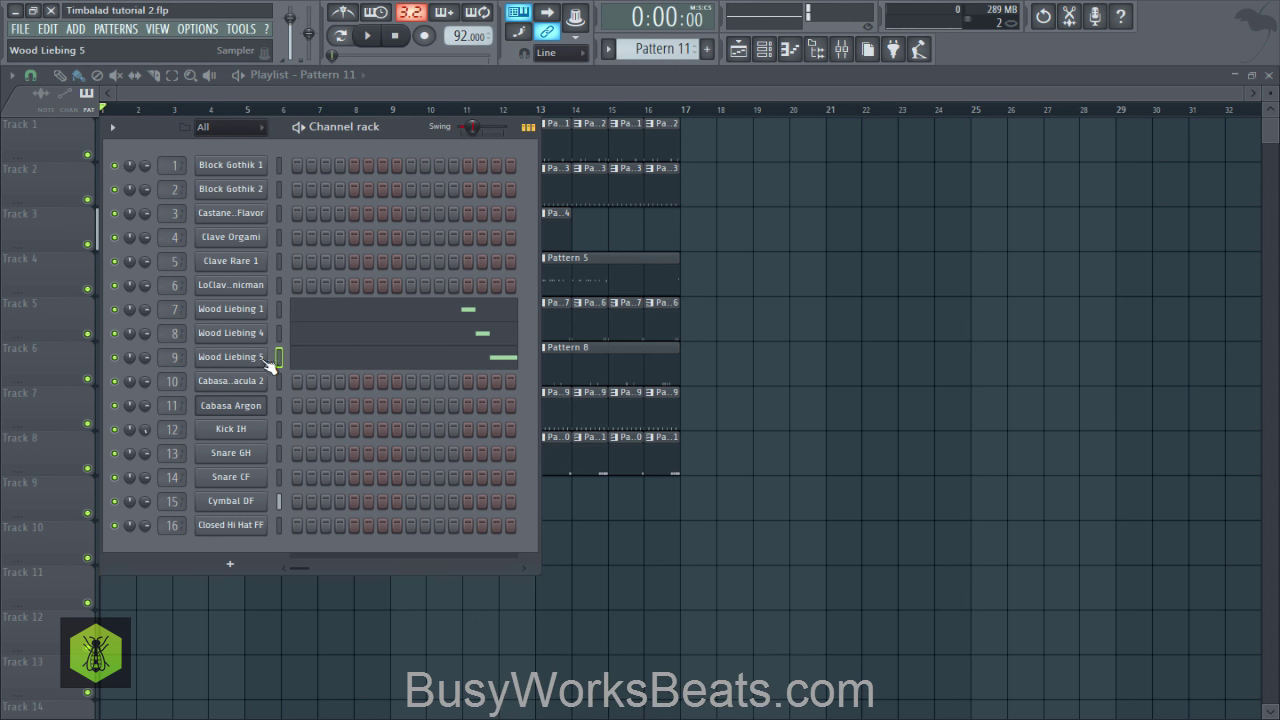
key("space")
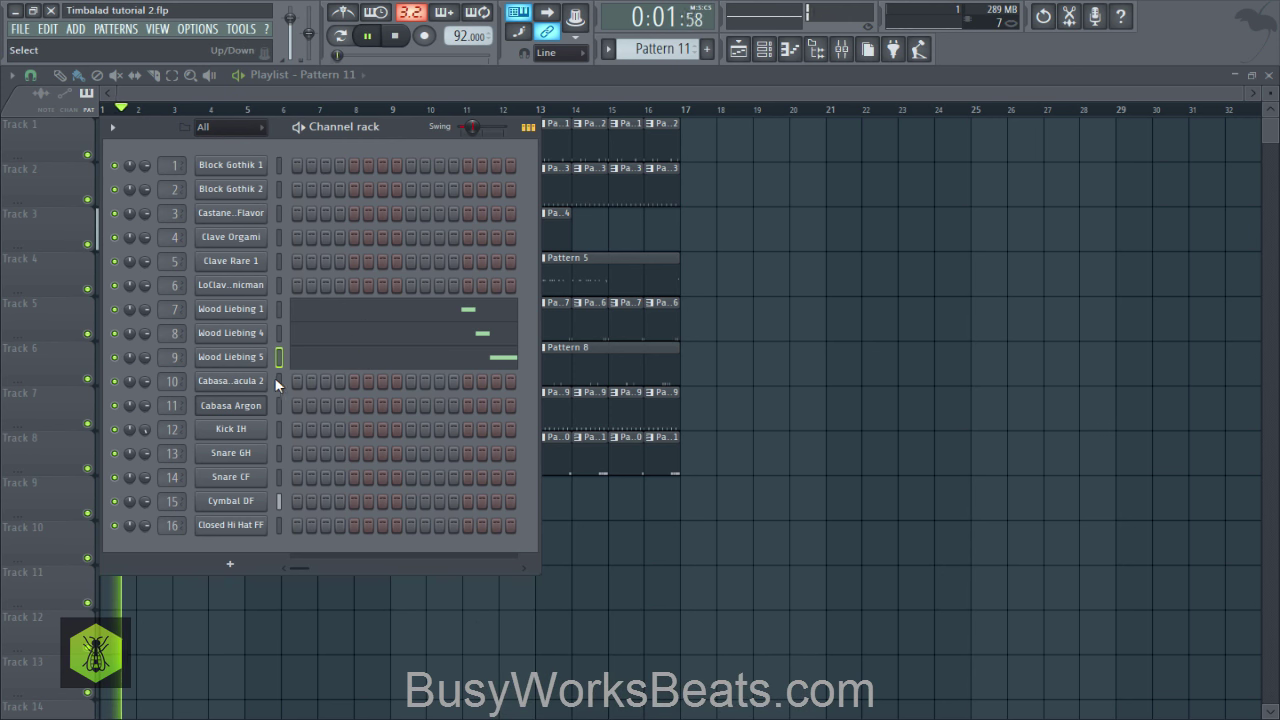
key("space")
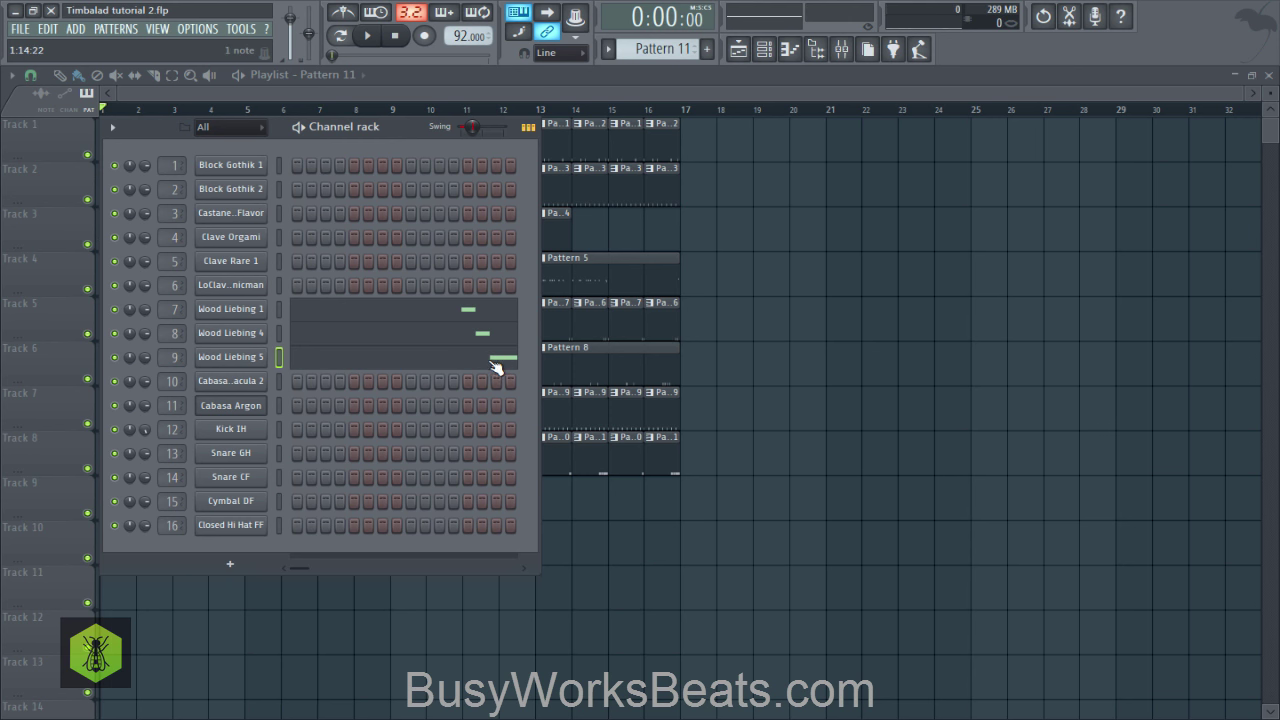
key("space")
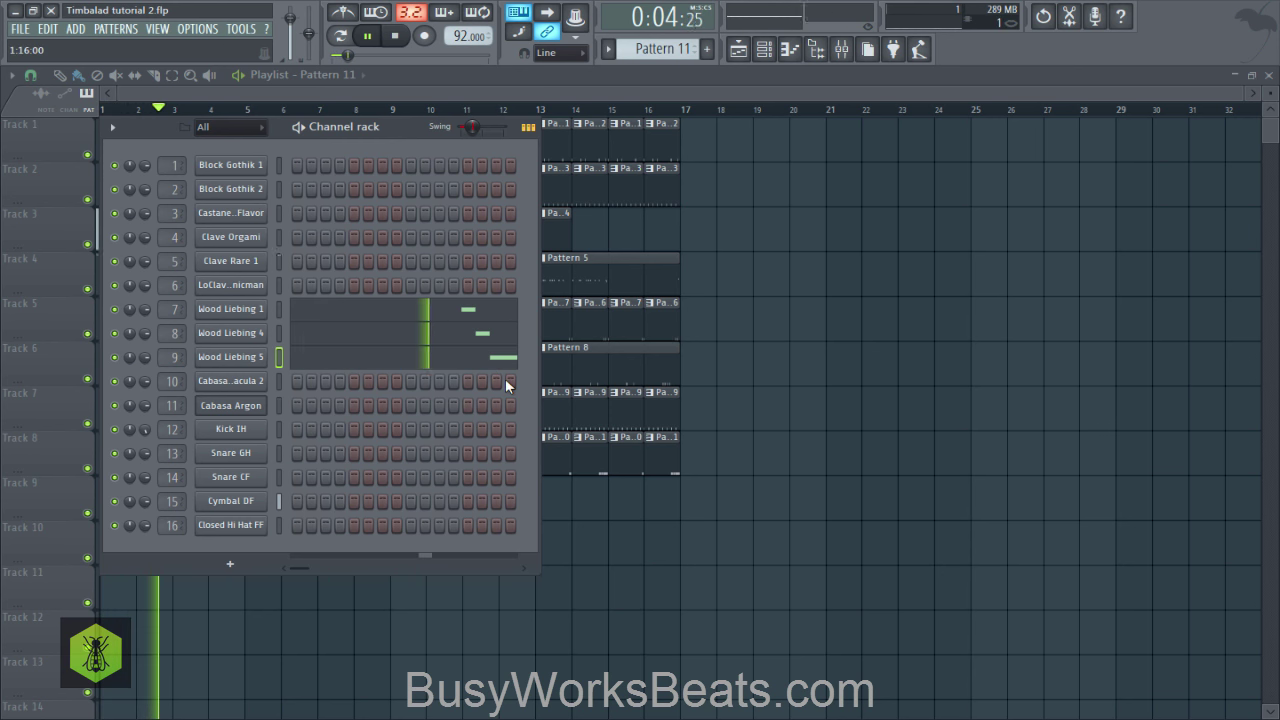
key("space")
key("space")
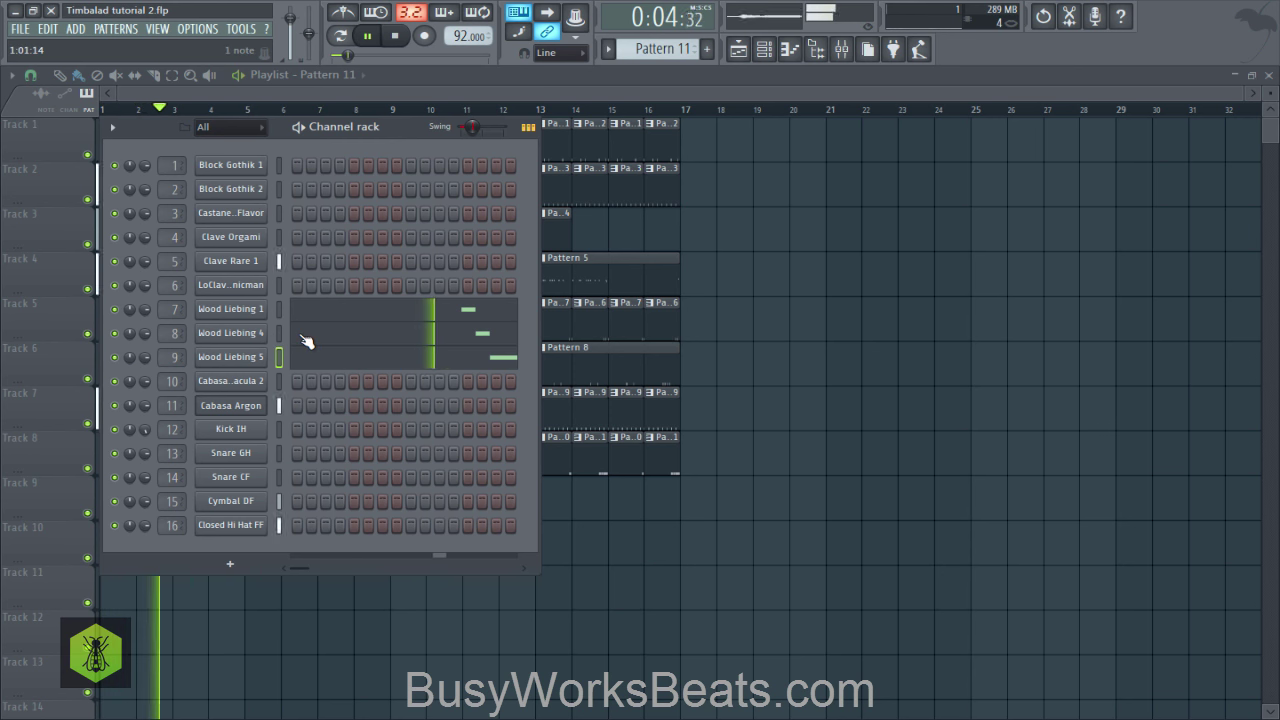
key("space")
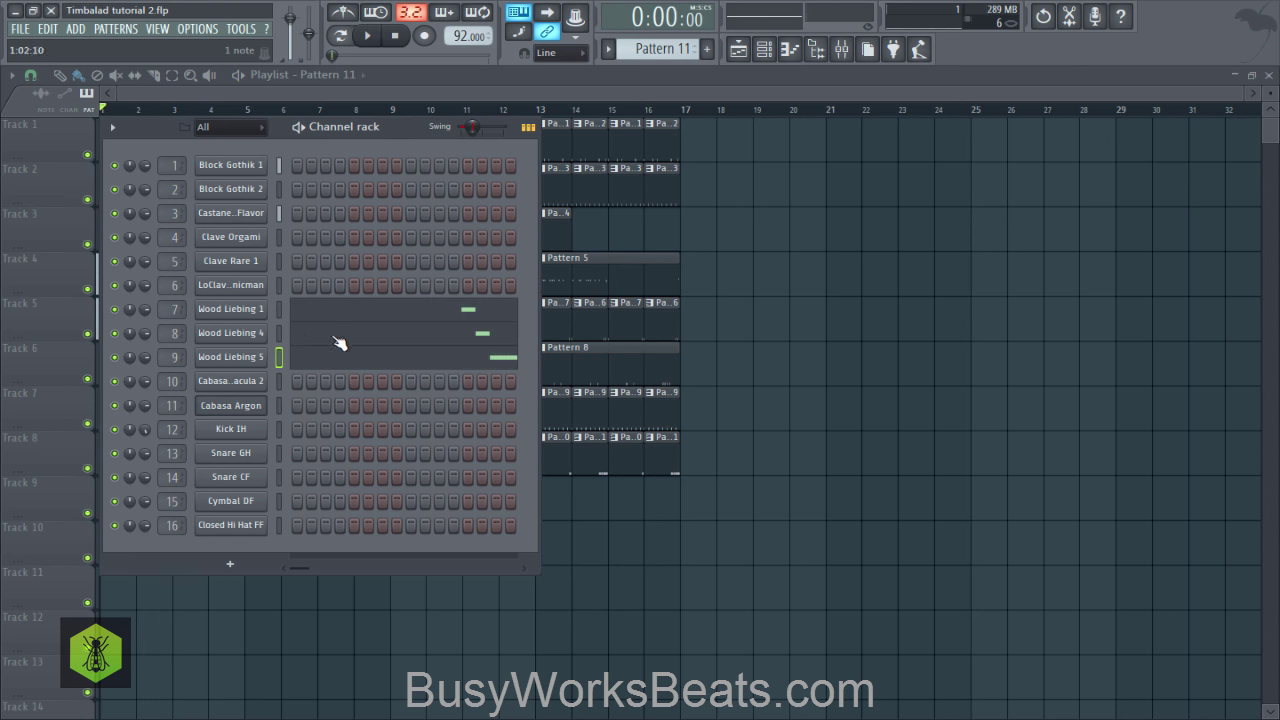
Step: Inspect the cut group settings of the Wood Liebing 4 channel and replay the start of the song
left_click(257, 335)
left_click(226, 284)
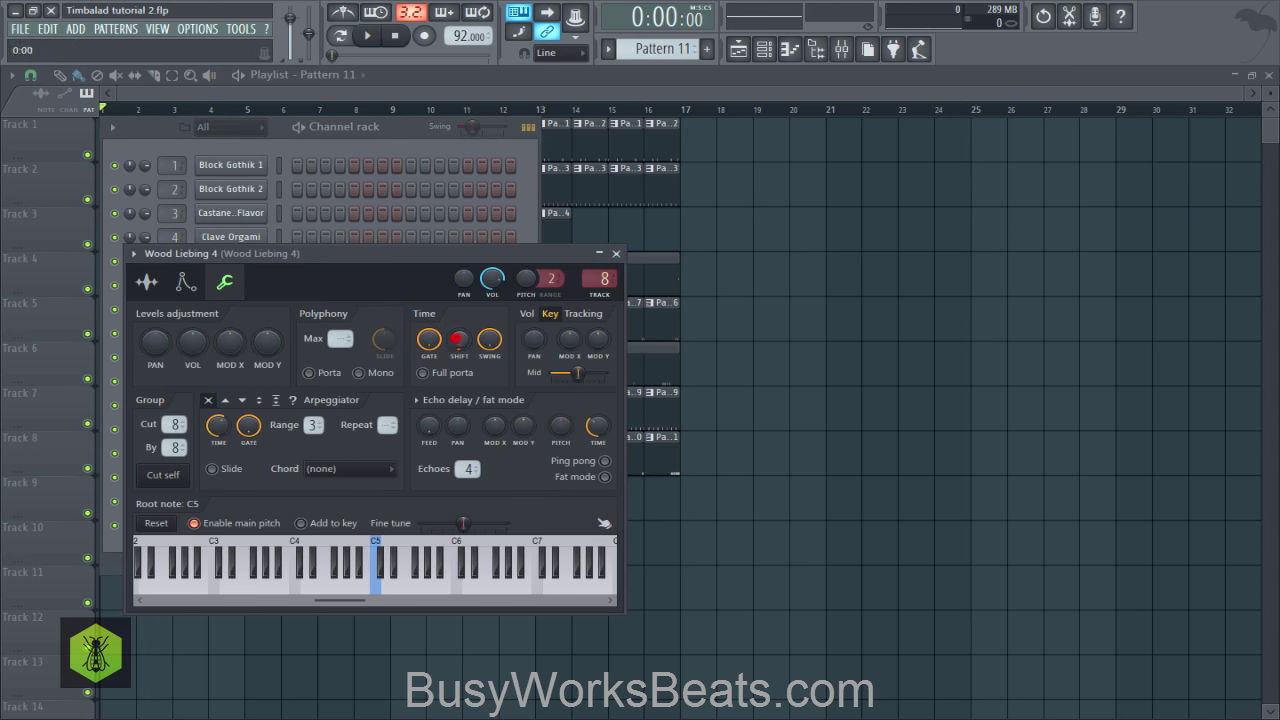
left_click(616, 253)
key("space")
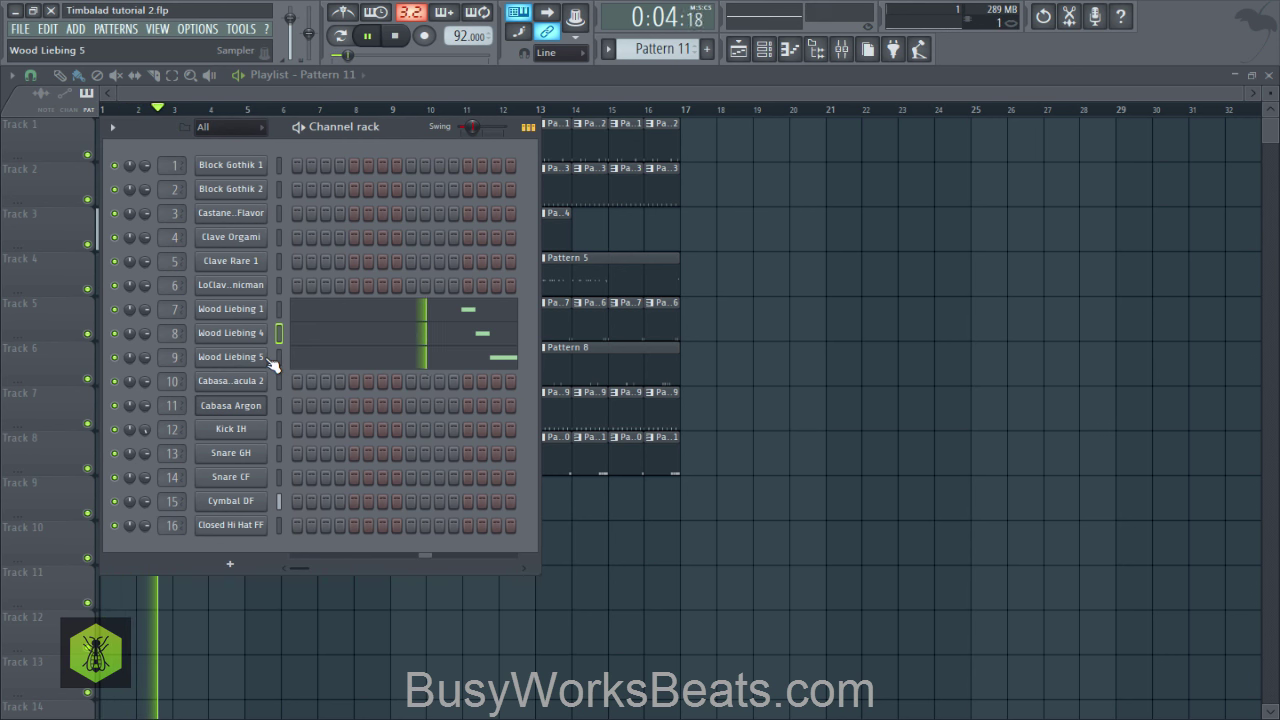
key("space")
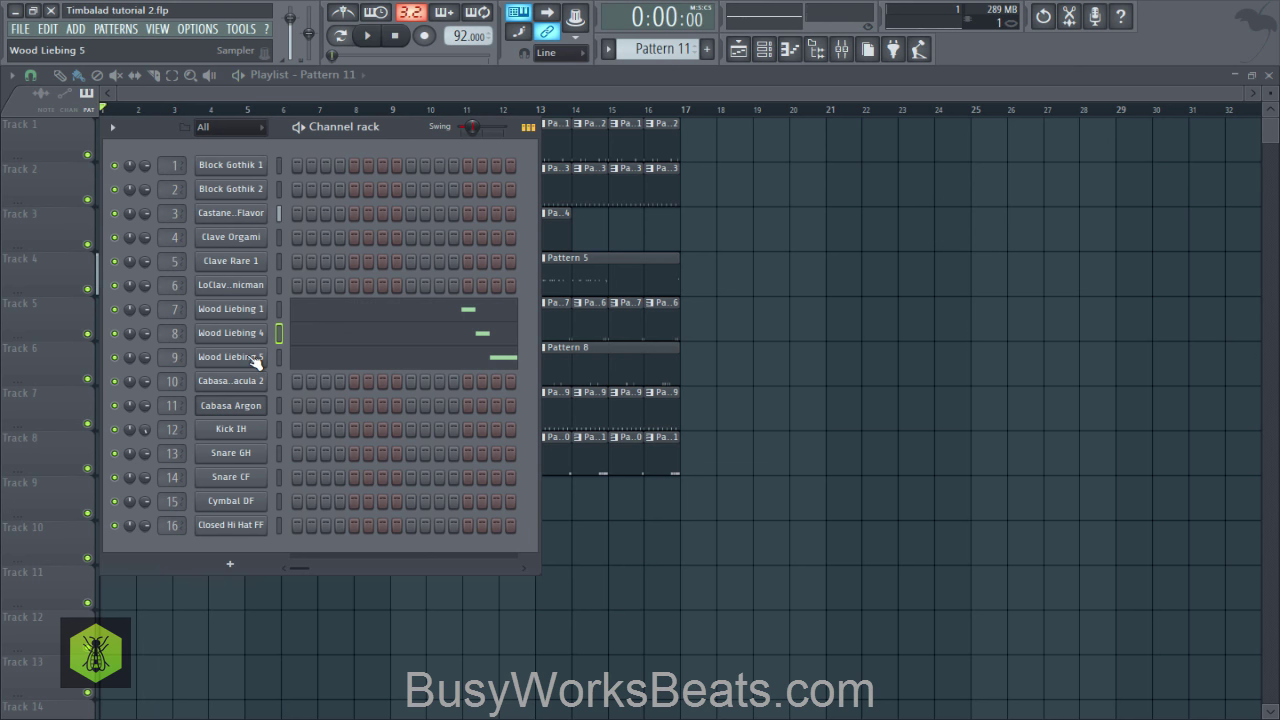
Step: Save the project and switch to the empty Pattern 12 with the channel rack showing
key("F6")
key("ctrl+s")
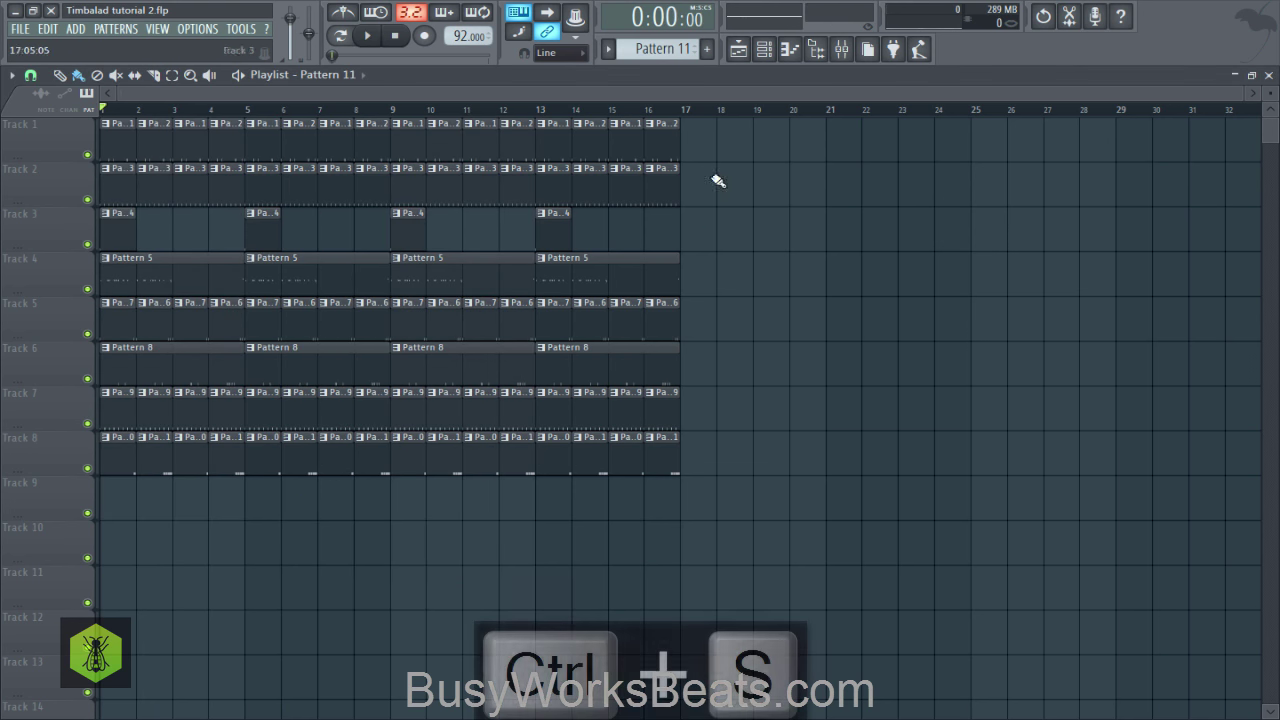
left_click(766, 55)
left_click_drag(680, 50, 680, 44)
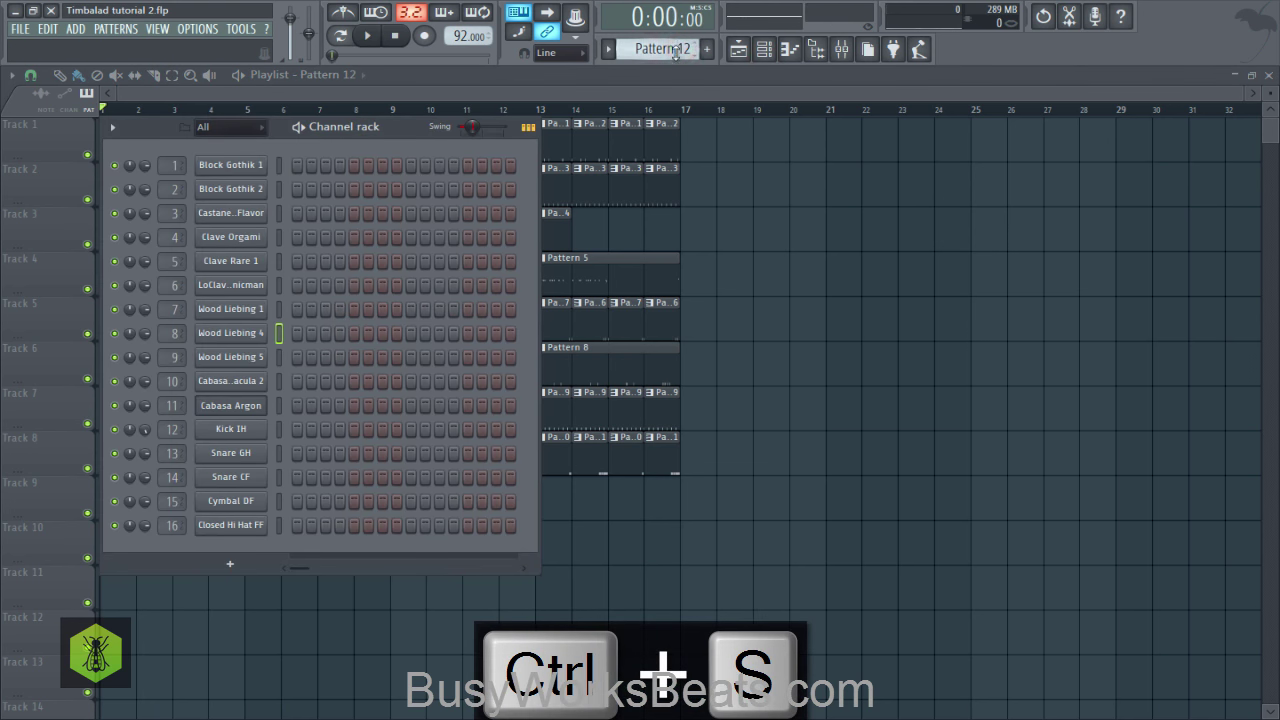
Step: Audition the castanet, Block Gothik 2 and Block Gothik 1 channels at C5, and save the project
left_click(277, 246)
left_click(279, 214)
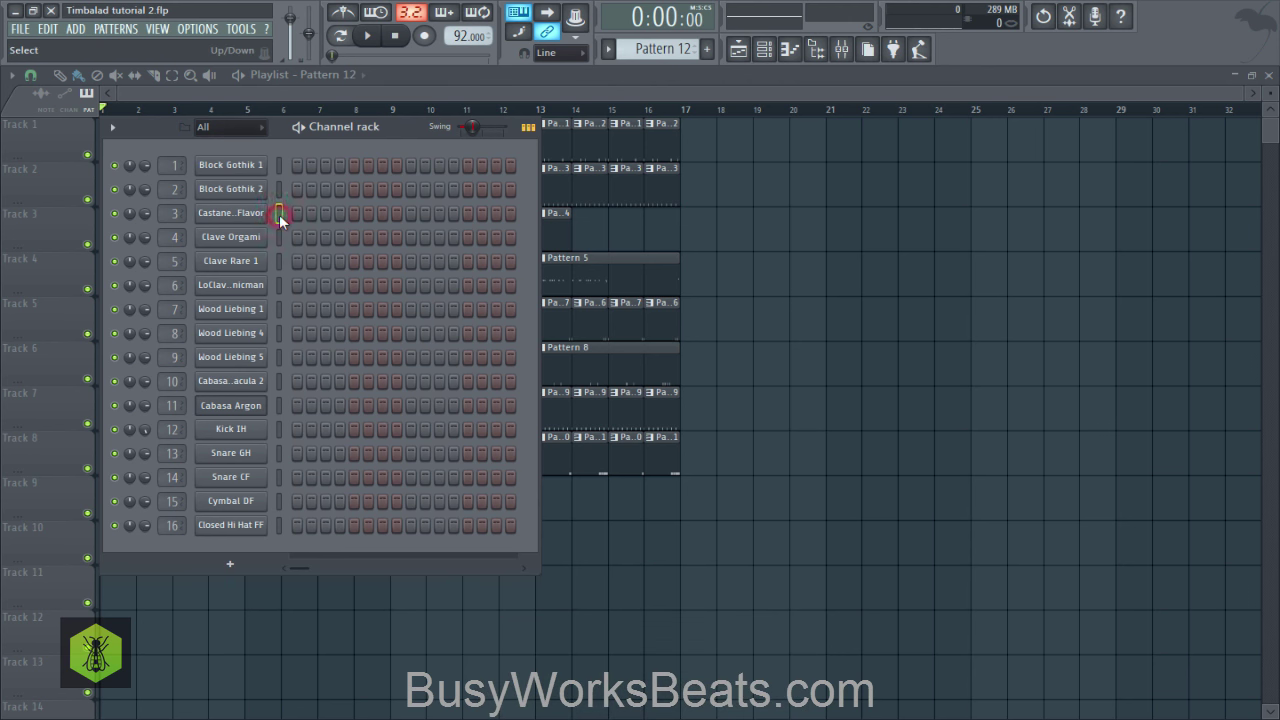
key("z")
key("z")
left_click(281, 190)
key("z")
left_click(280, 173)
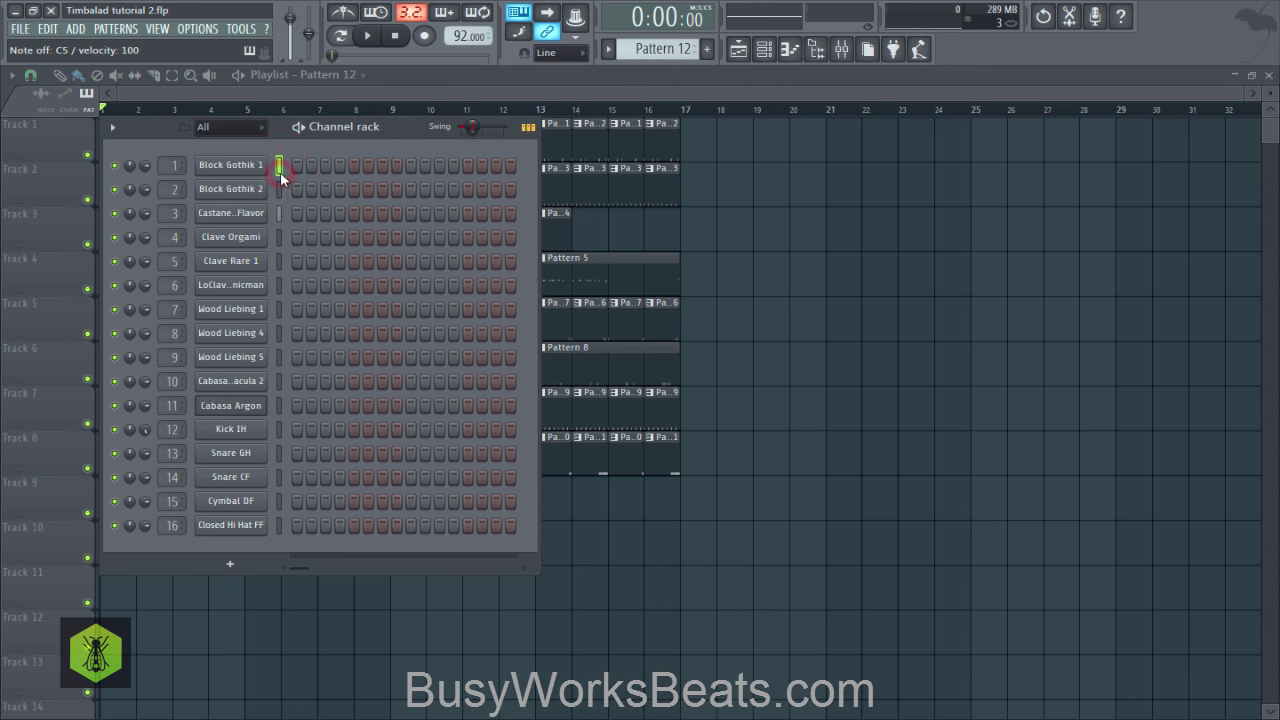
key("ctrl+s")
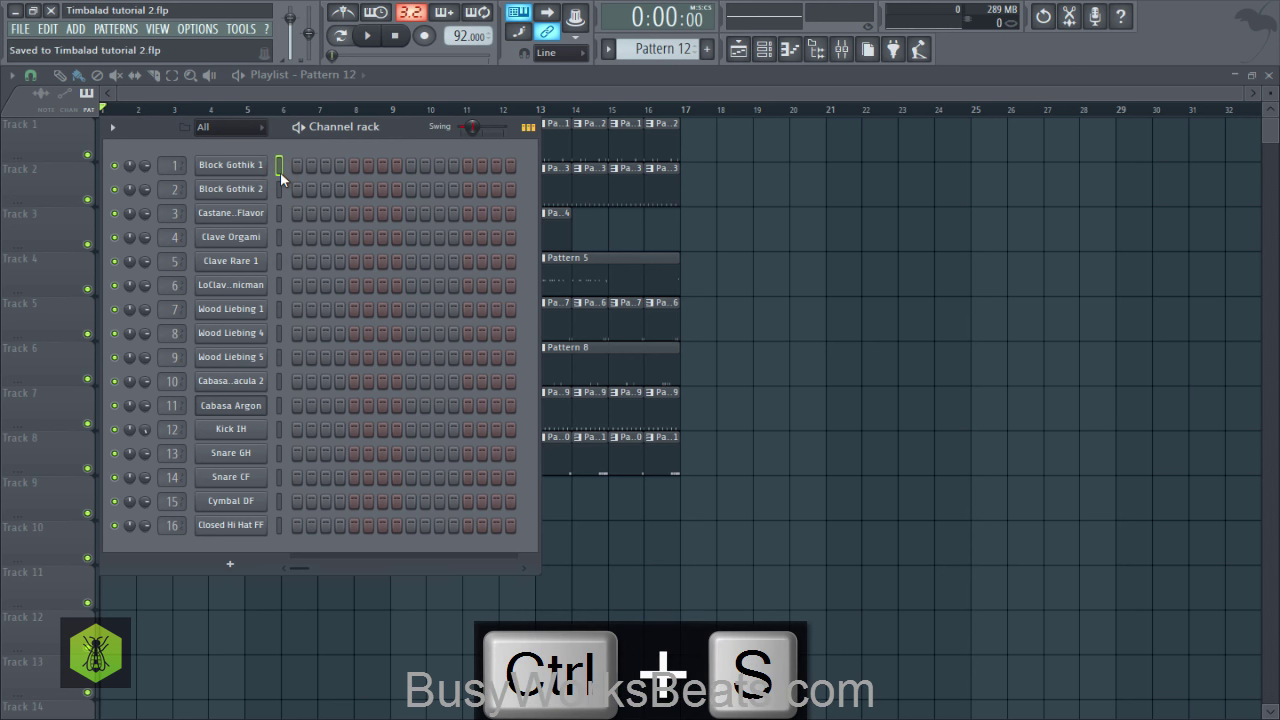
left_click(665, 51)
left_click_drag(664, 46, 661, 44)
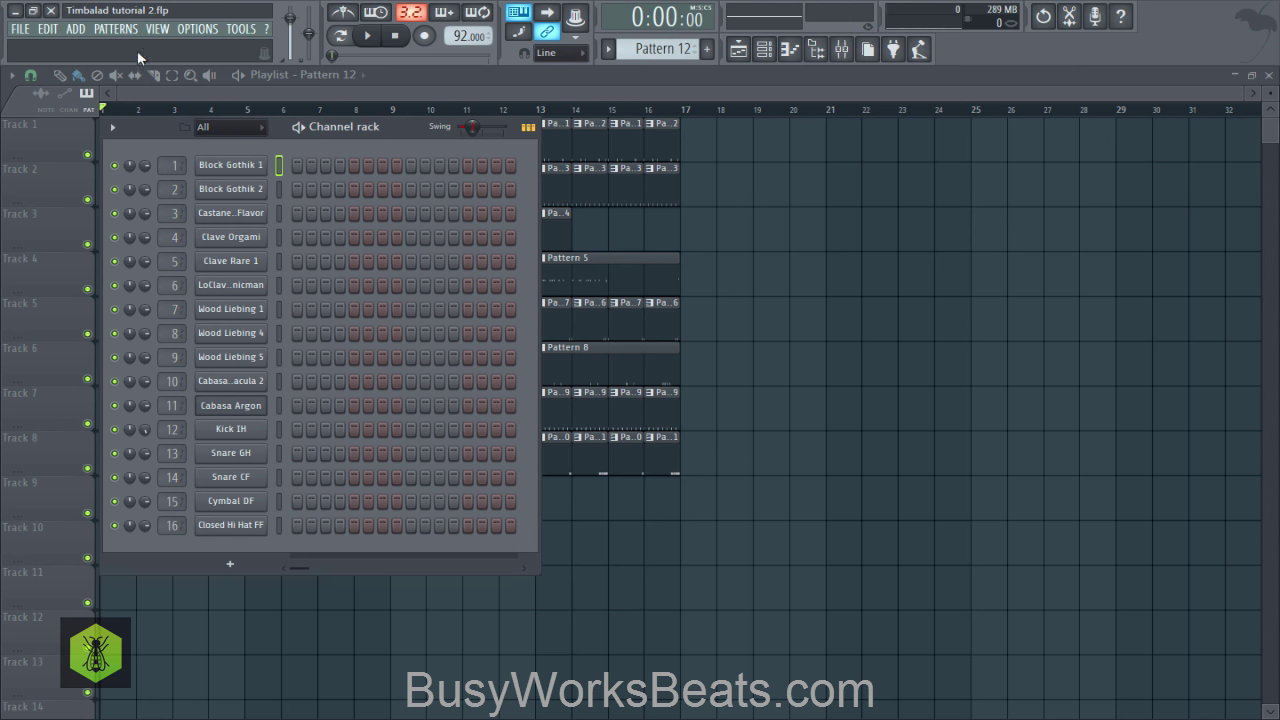
left_click(84, 29)
mouse_move(110, 47)
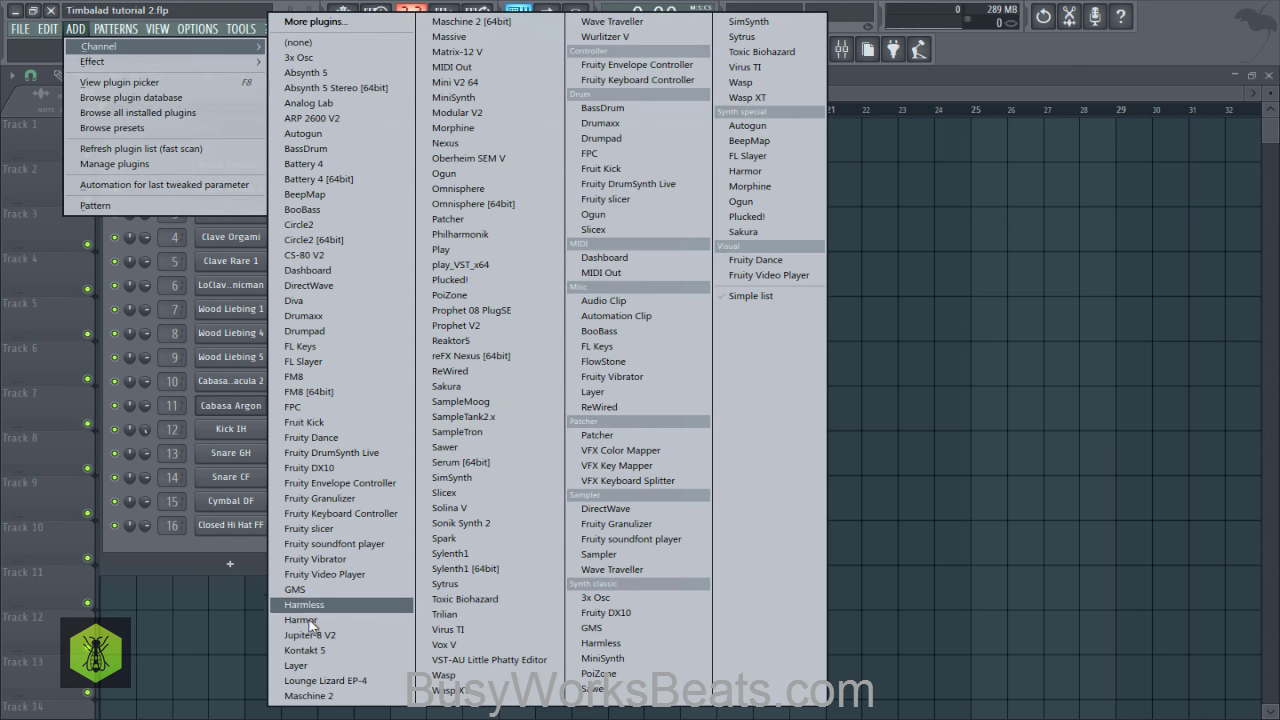
left_click(174, 550)
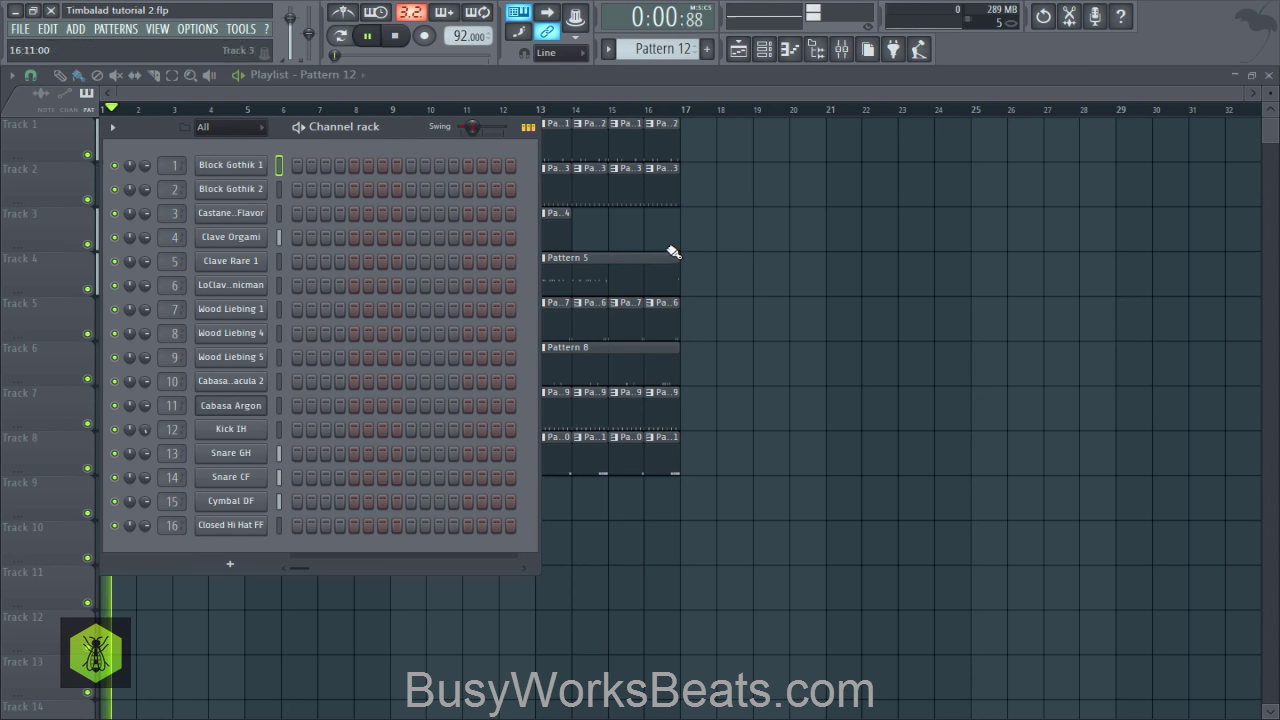
Step: Add a Kontakt 5 instrument channel to the project
left_click(78, 29)
mouse_move(100, 47)
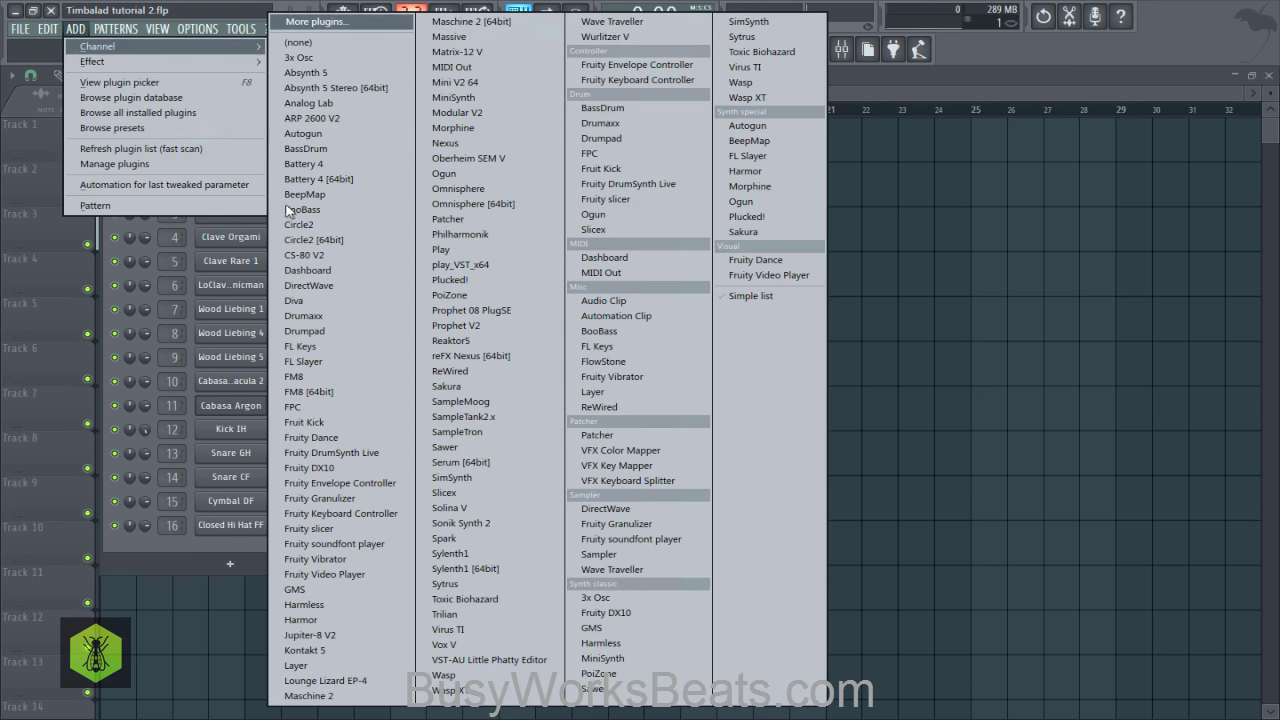
left_click(334, 649)
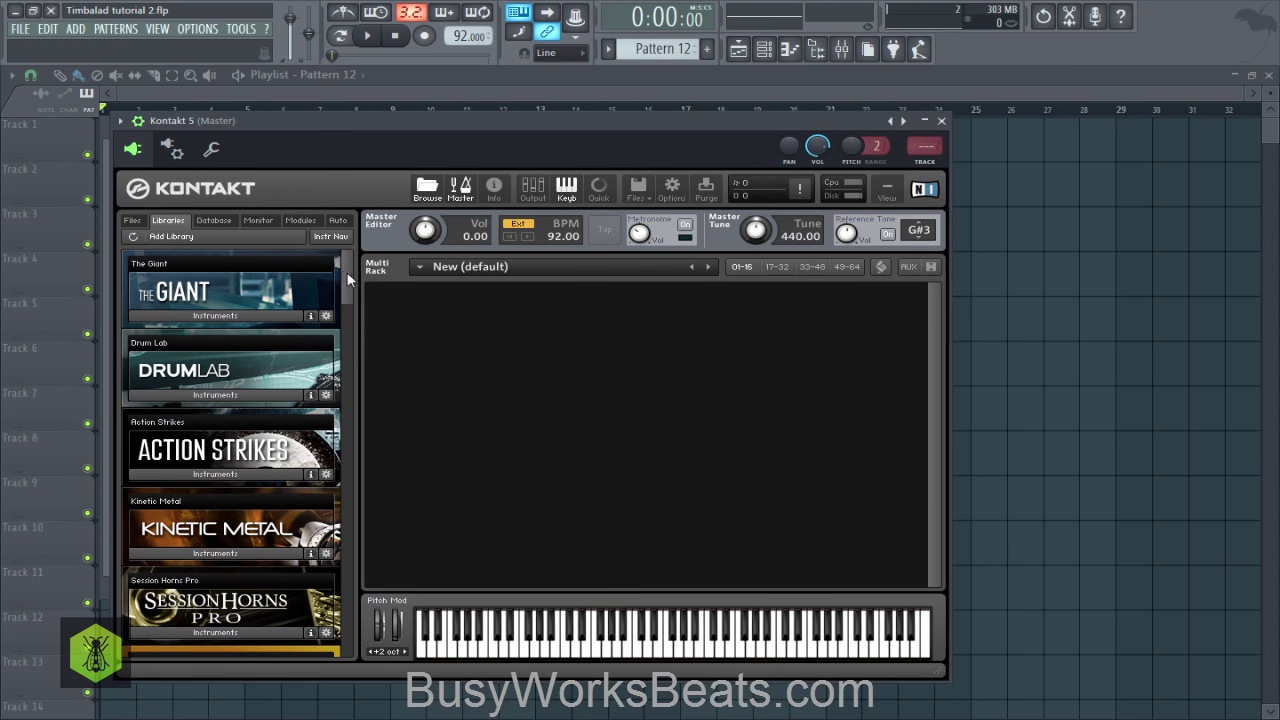
Step: Load the Alicias Keys piano from the Kontakt libraries and close the plugin window
left_click_drag(349, 280, 351, 433)
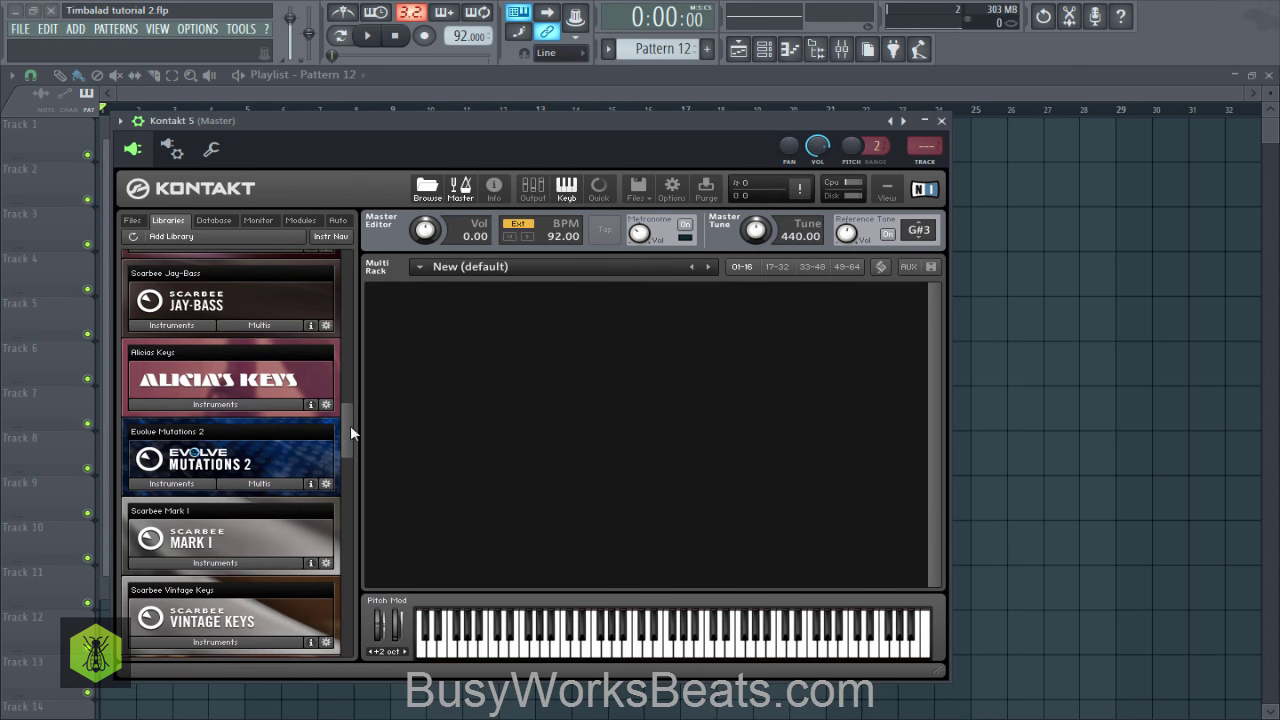
left_click(282, 382)
left_click(240, 404)
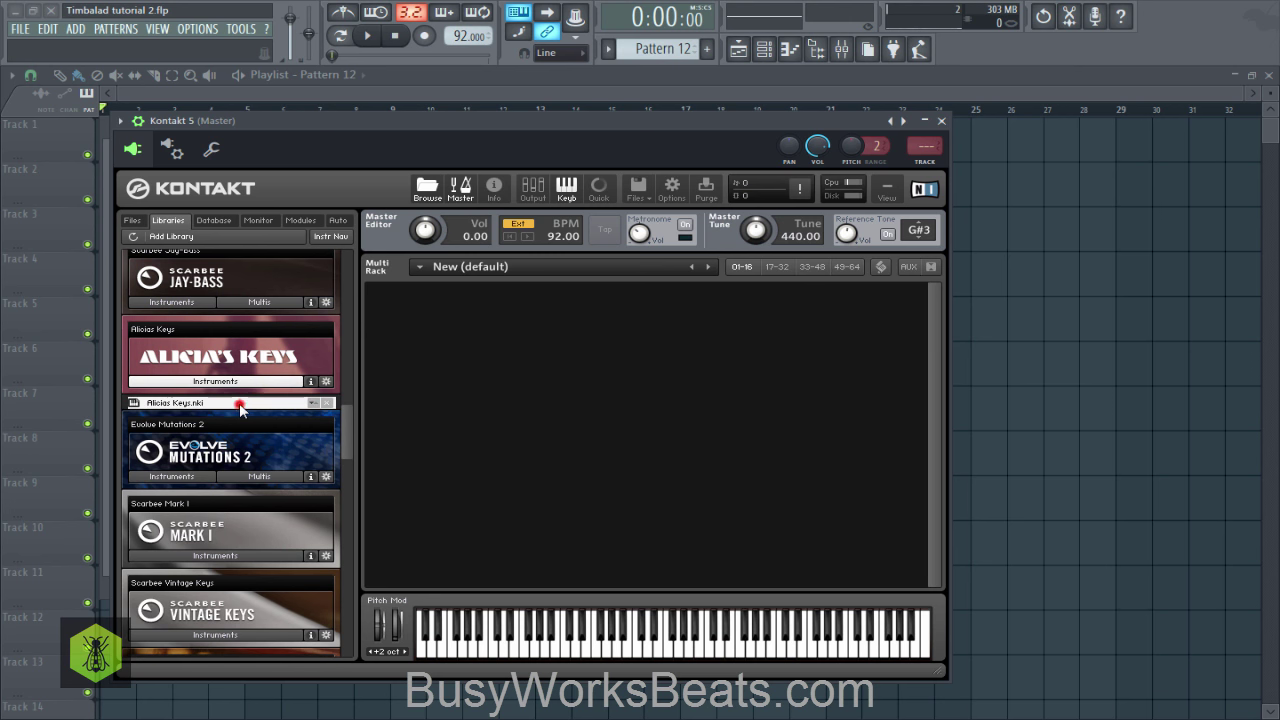
double_click(239, 403)
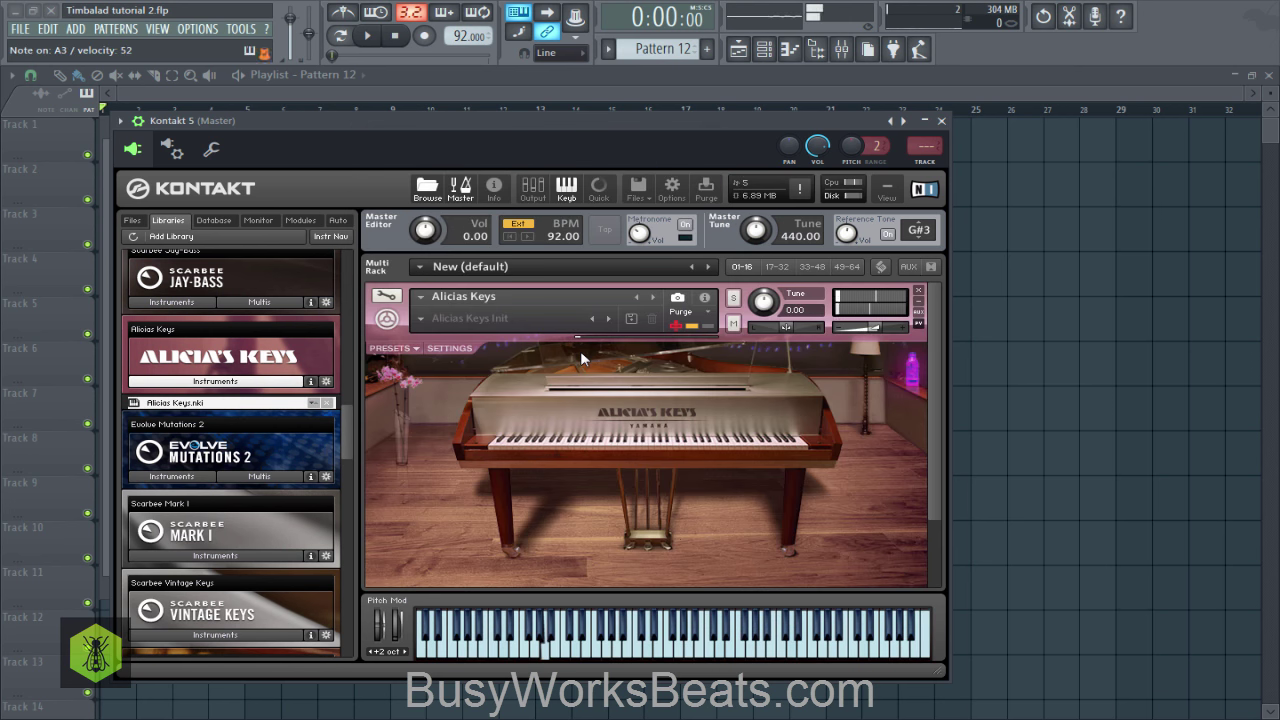
left_click(941, 121)
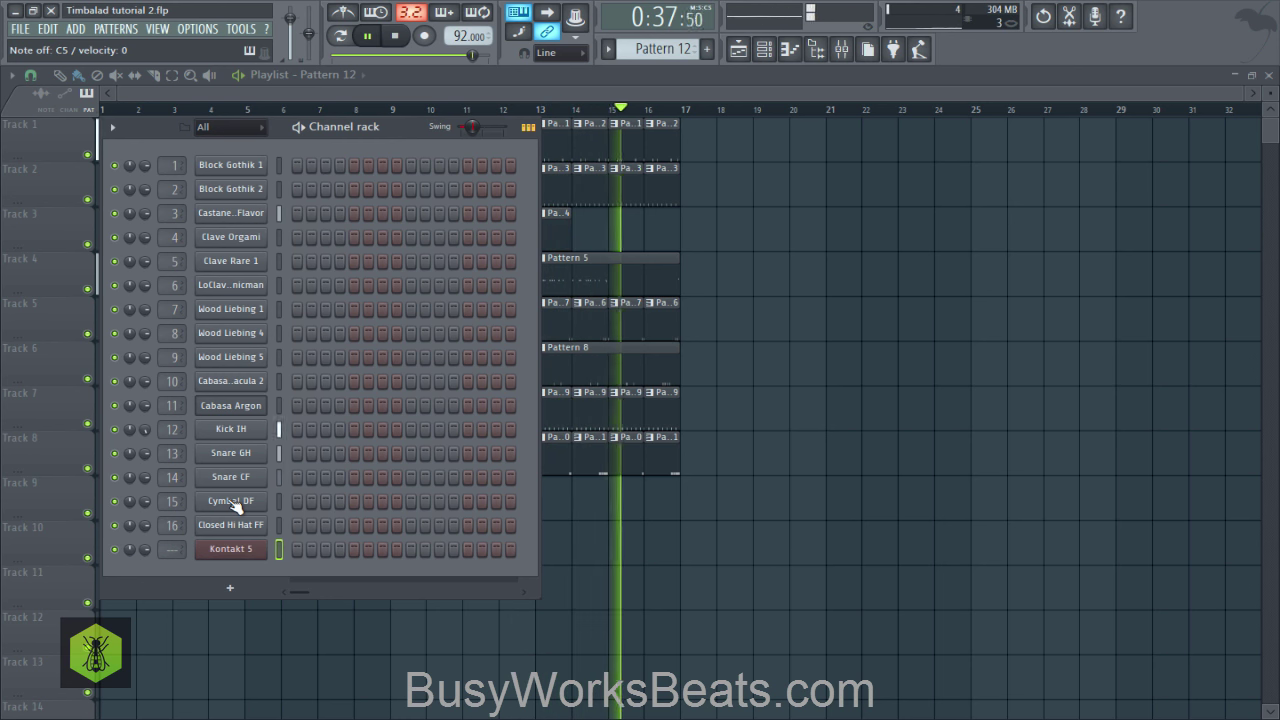
Step: Stop playback, route the Kontakt 5 channel to mixer track 17, save the project and bring the channel rack back up
key("space")
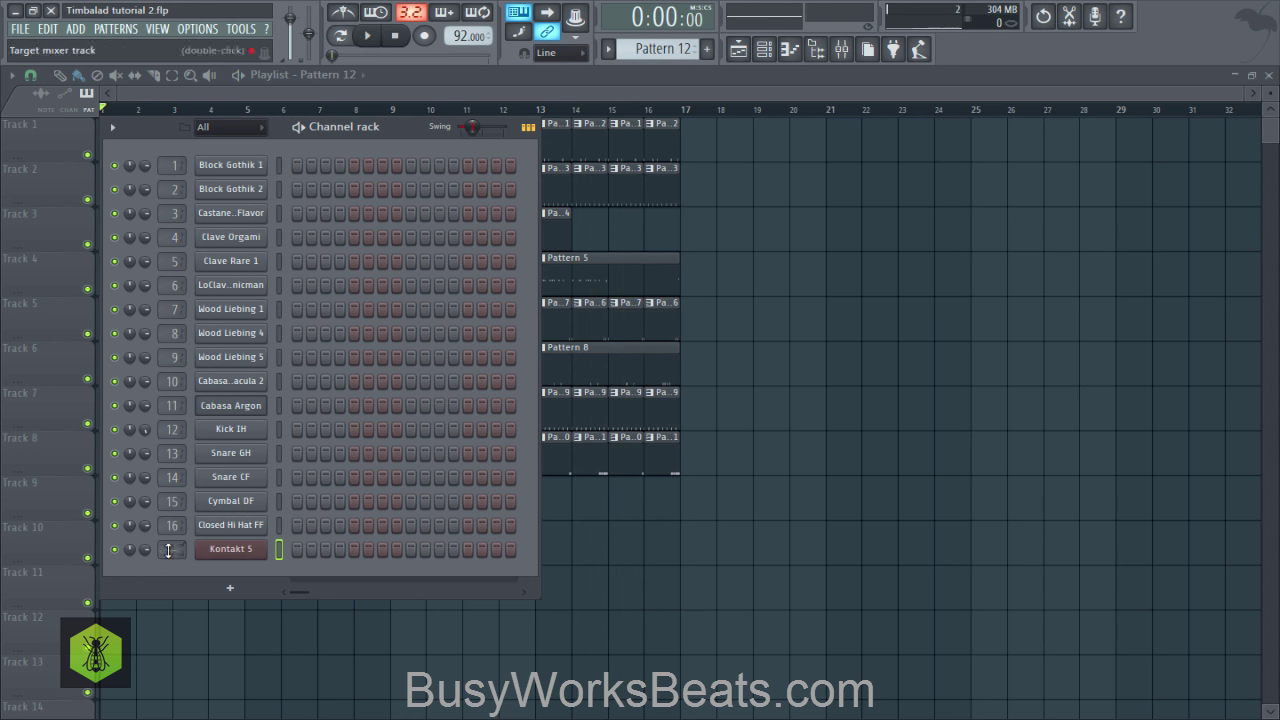
scroll(174, 549, "up", 8)
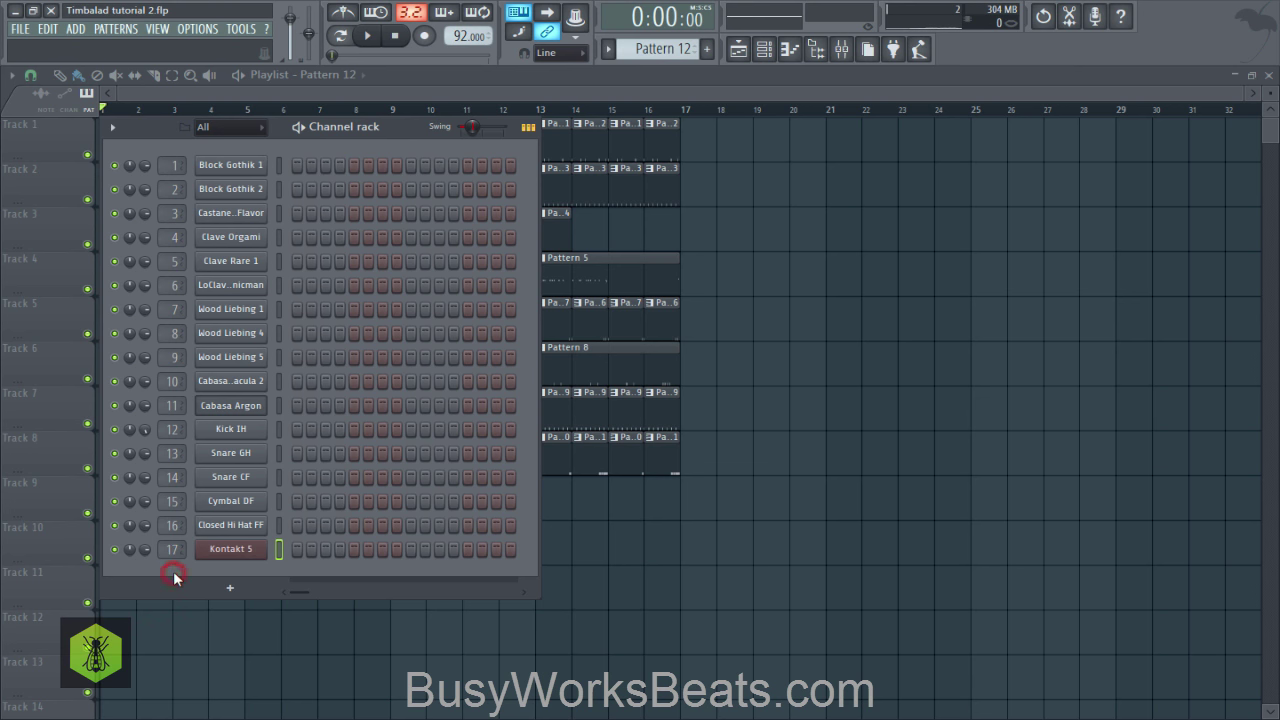
key("ctrl+s")
right_click(652, 526)
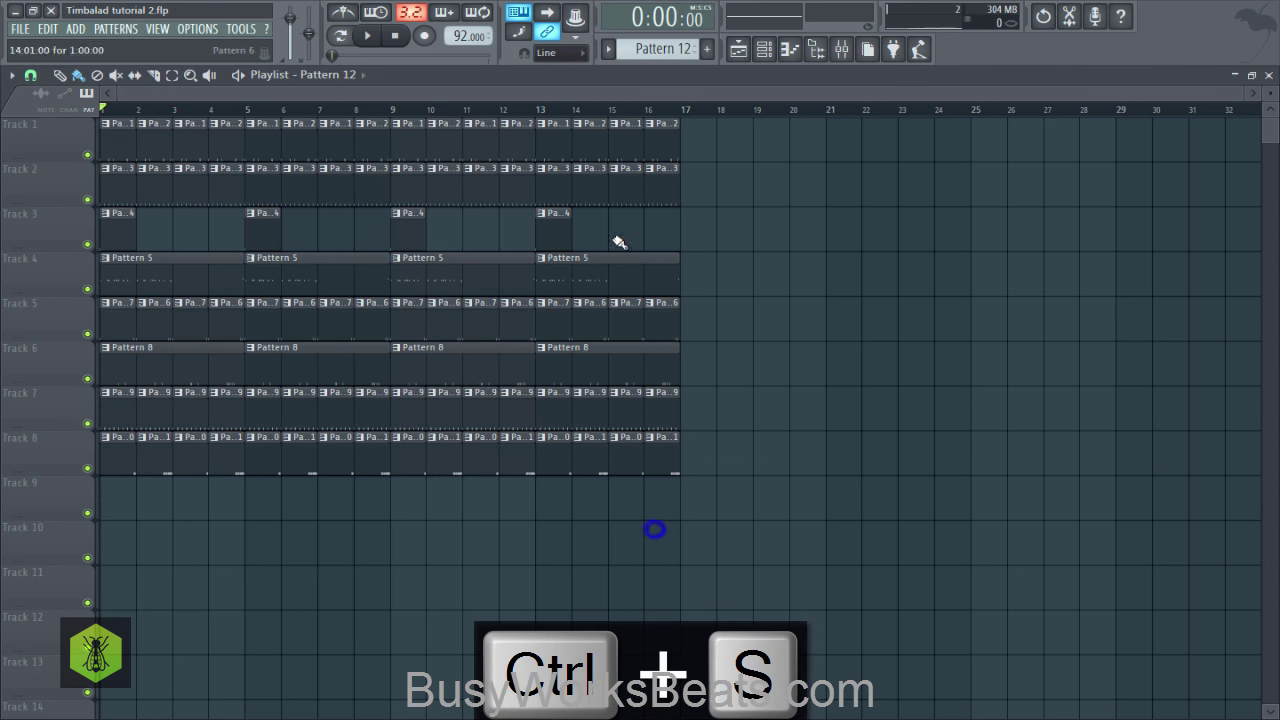
left_click(763, 49)
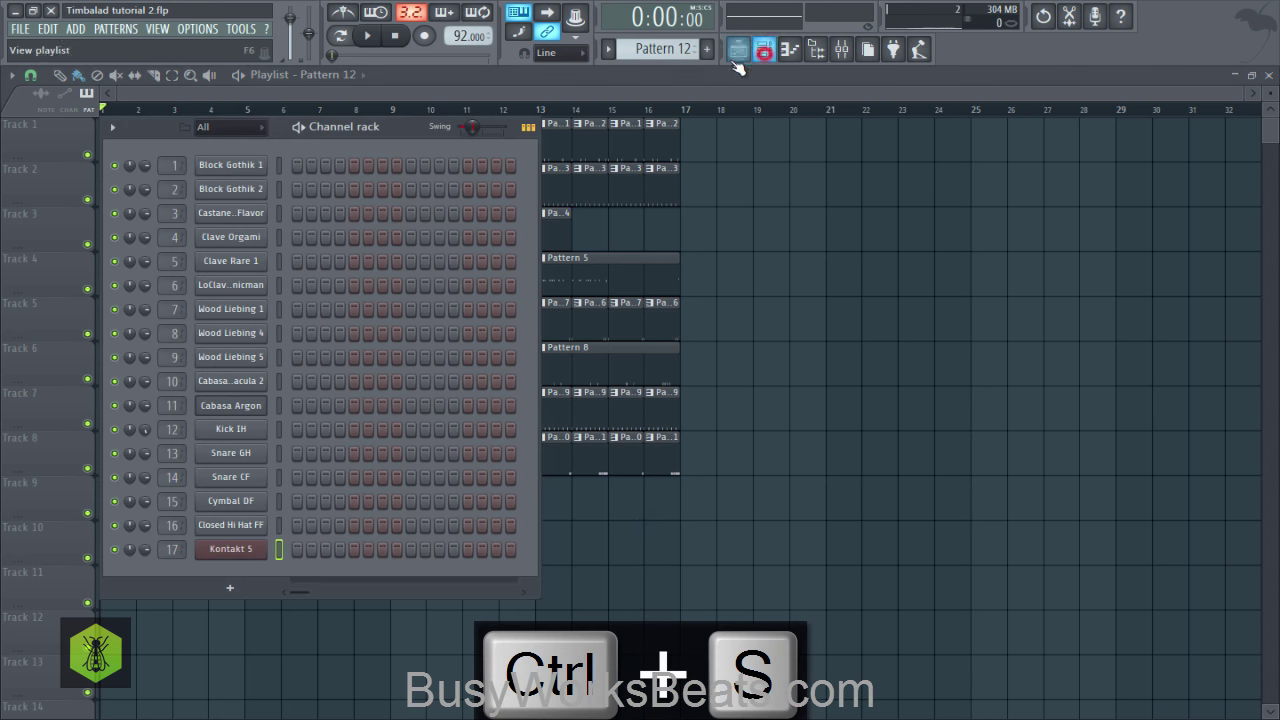
Step: Arm recording for notes and automation and close the playlist
left_click(424, 35)
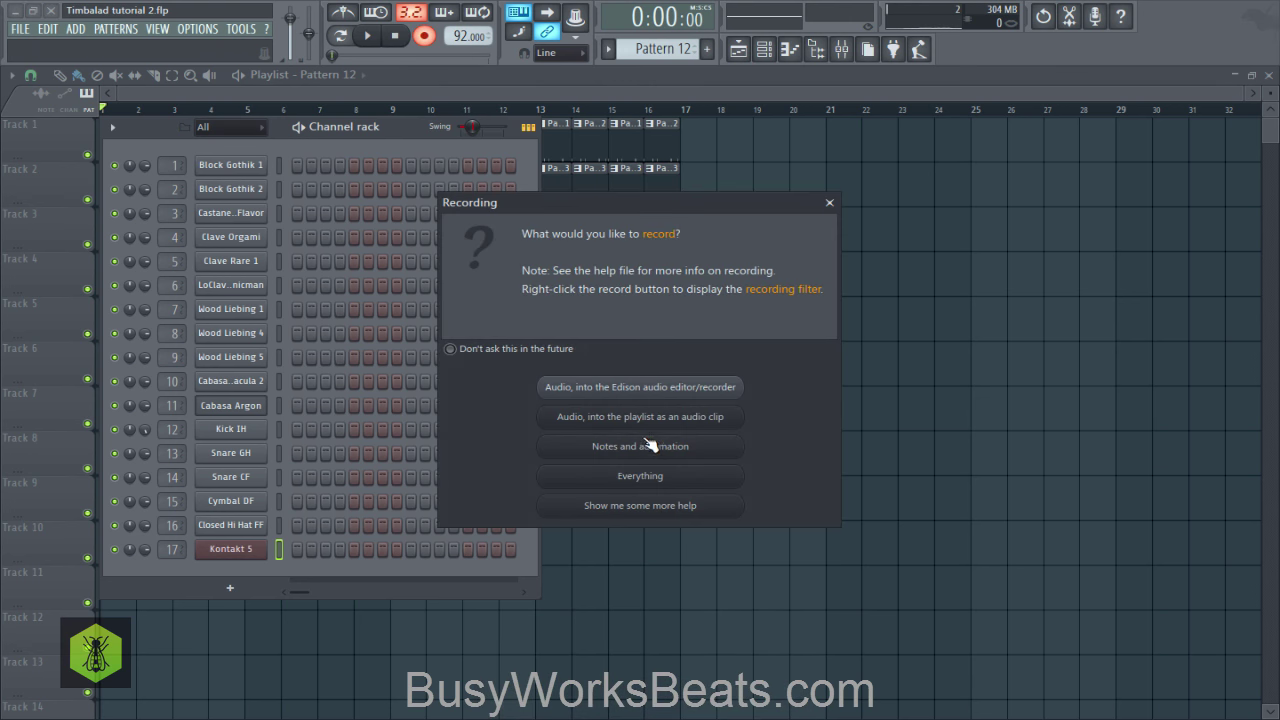
left_click(640, 446)
right_click(877, 318)
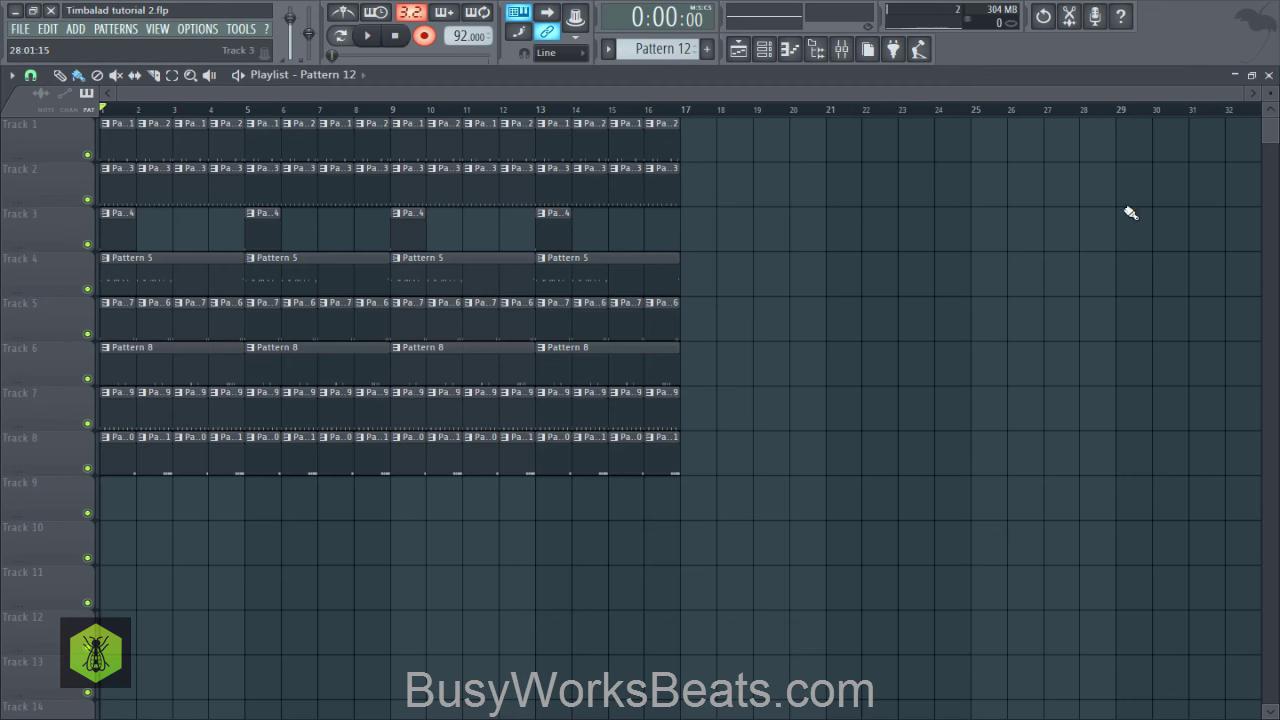
left_click(1269, 76)
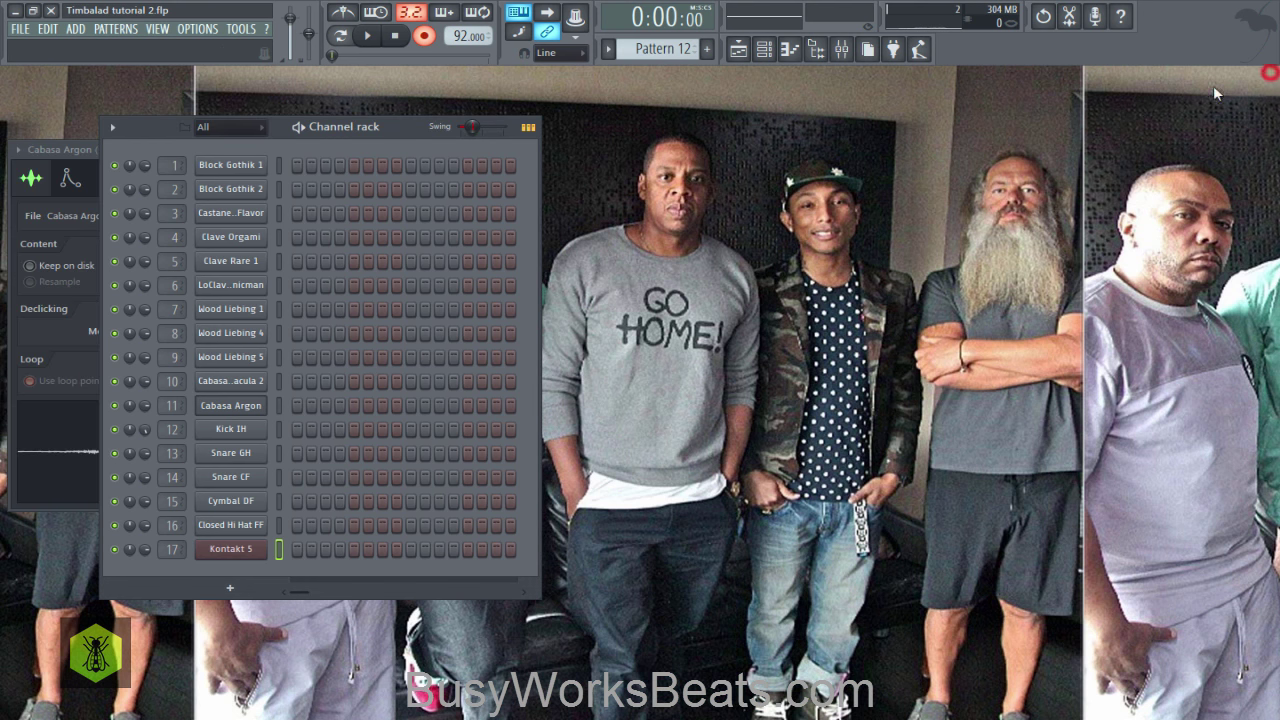
Step: Enable the metronome and select the Kontakt 5 channel in the channel rack as the recording target
left_click(765, 50)
left_click(511, 148)
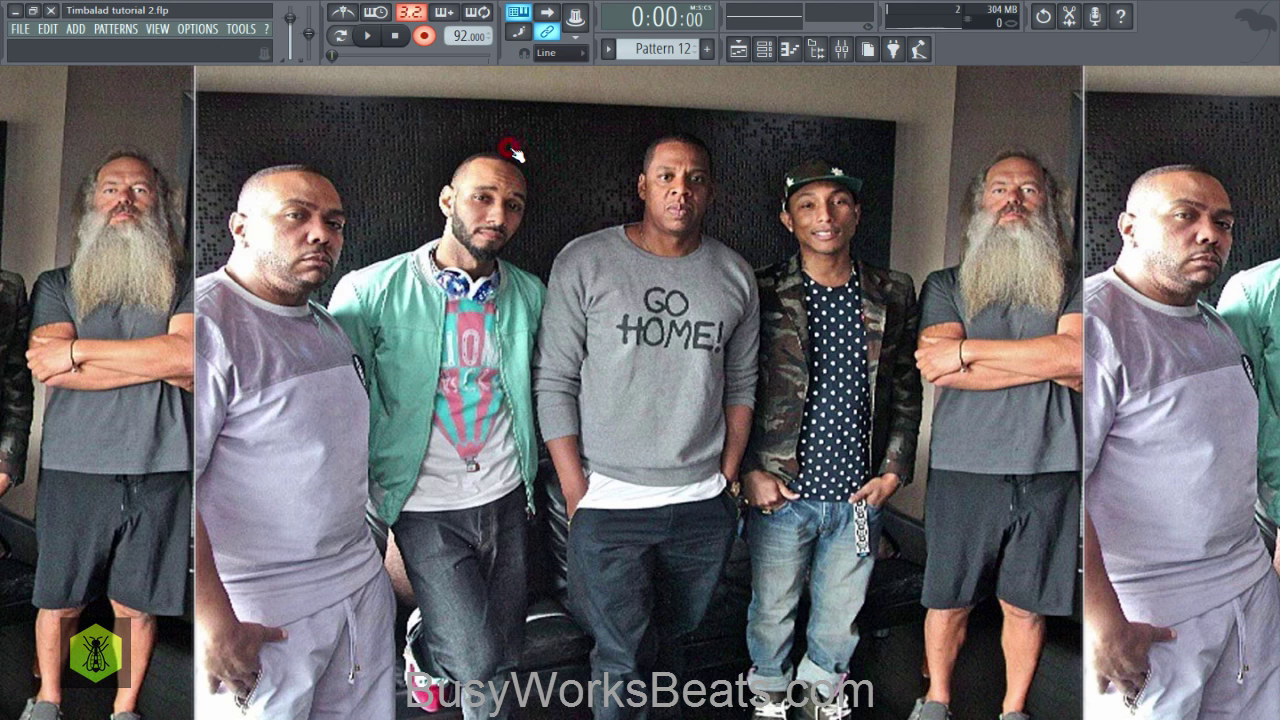
left_click(766, 50)
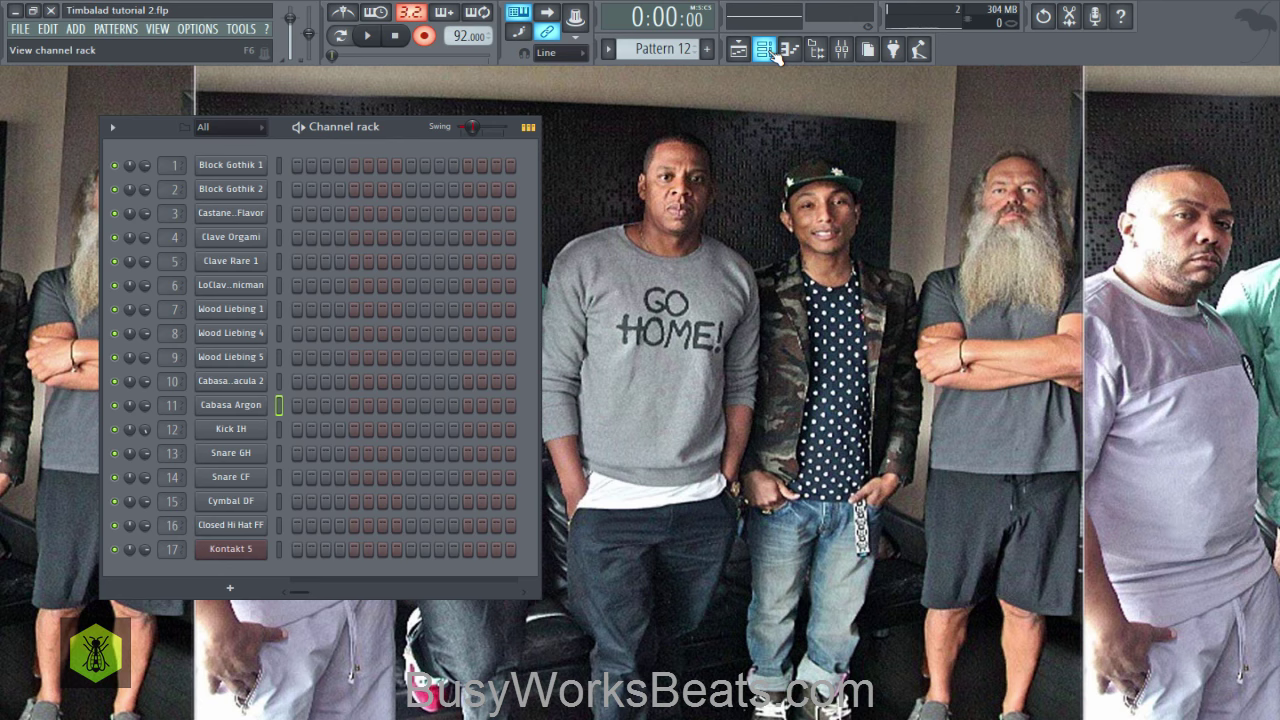
left_click(766, 50)
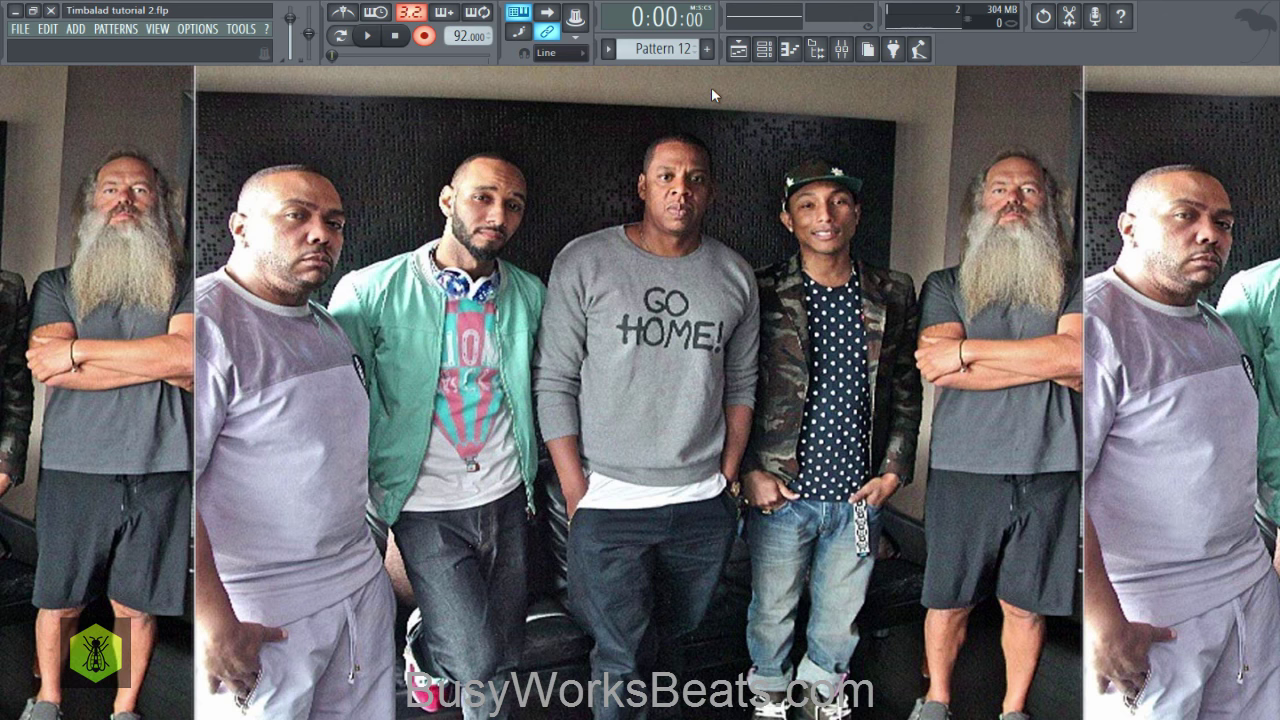
left_click(346, 13)
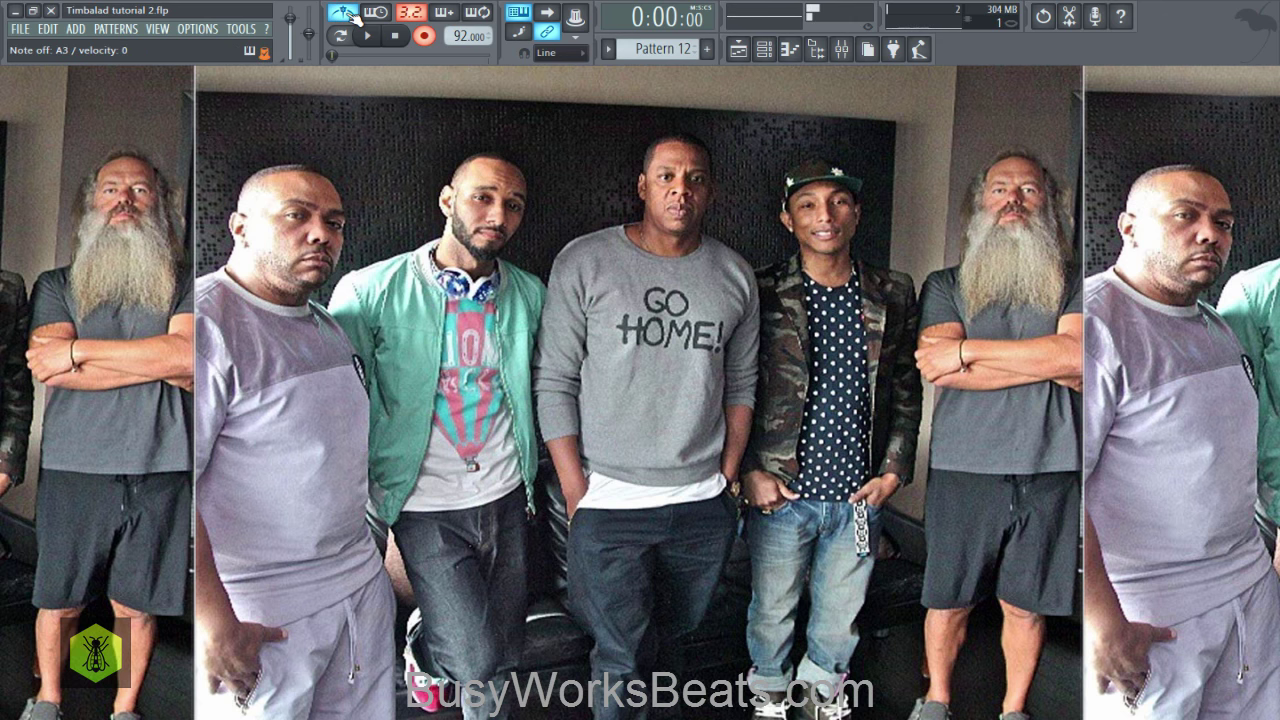
left_click(763, 48)
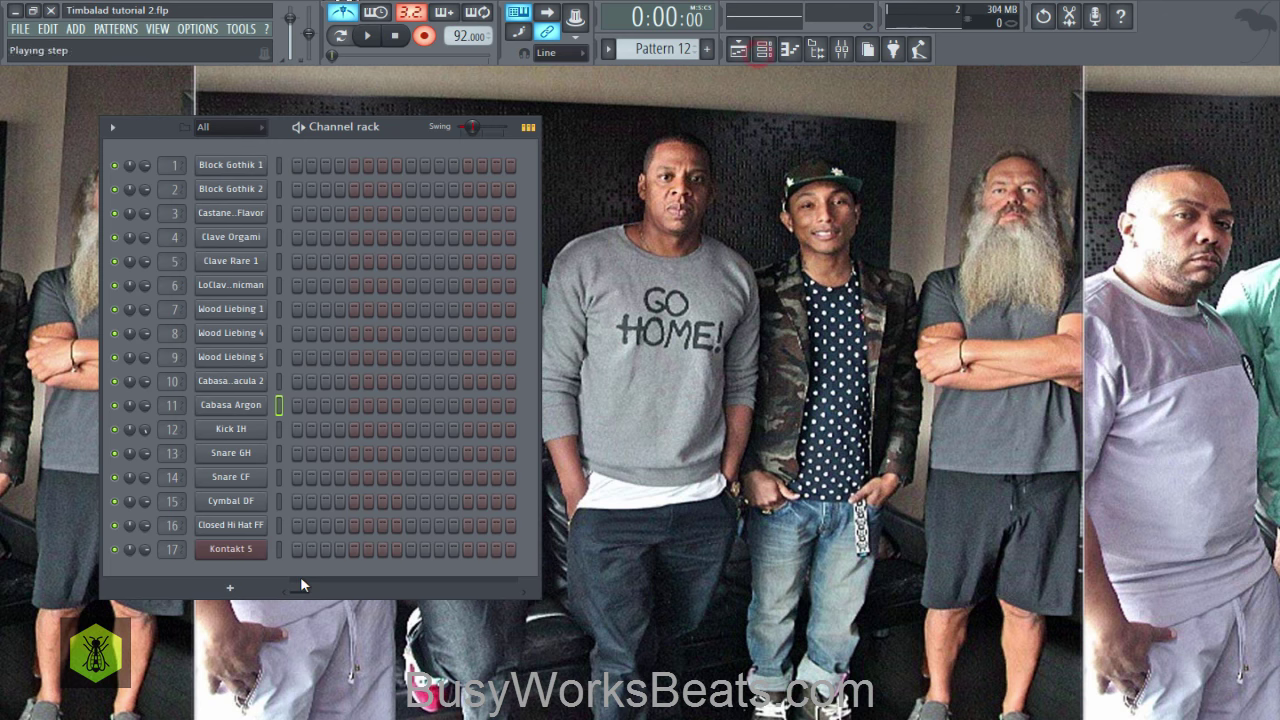
left_click(280, 556)
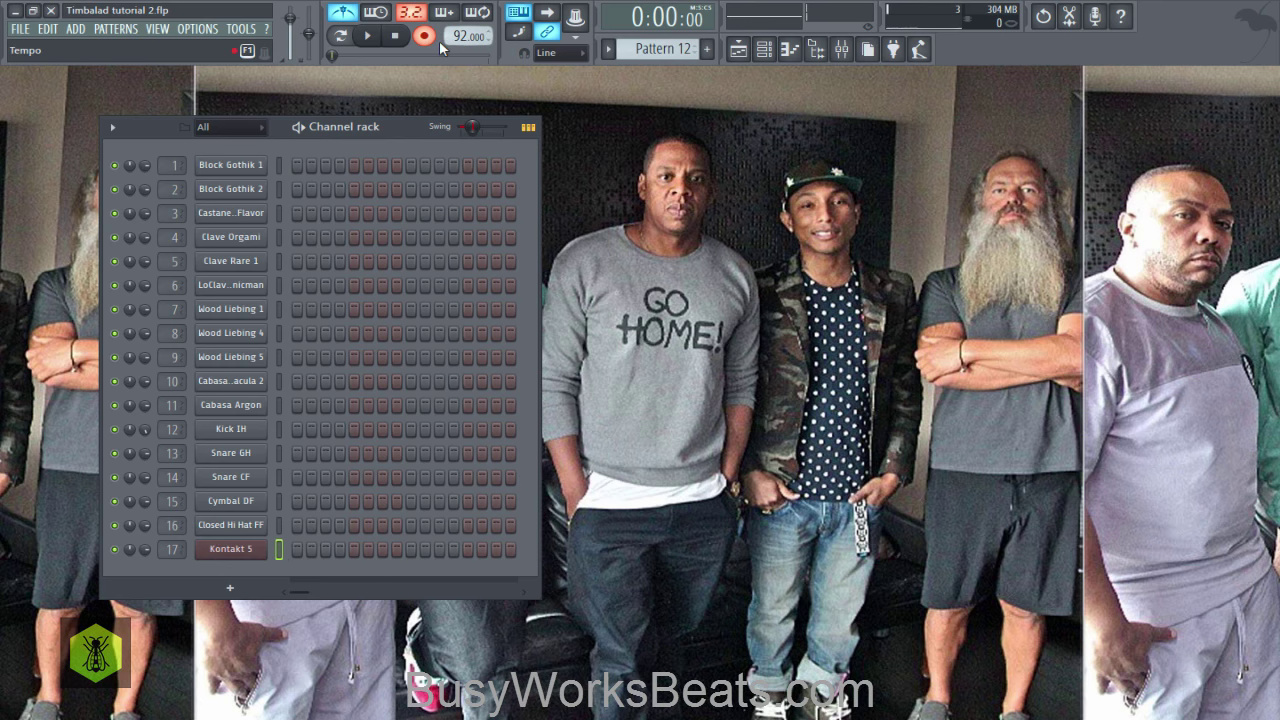
Step: Hide the channel rack and record a live piano part into Pattern 12 with held A-C-E chords at bars 1, 5, 9 and 13
left_click(765, 48)
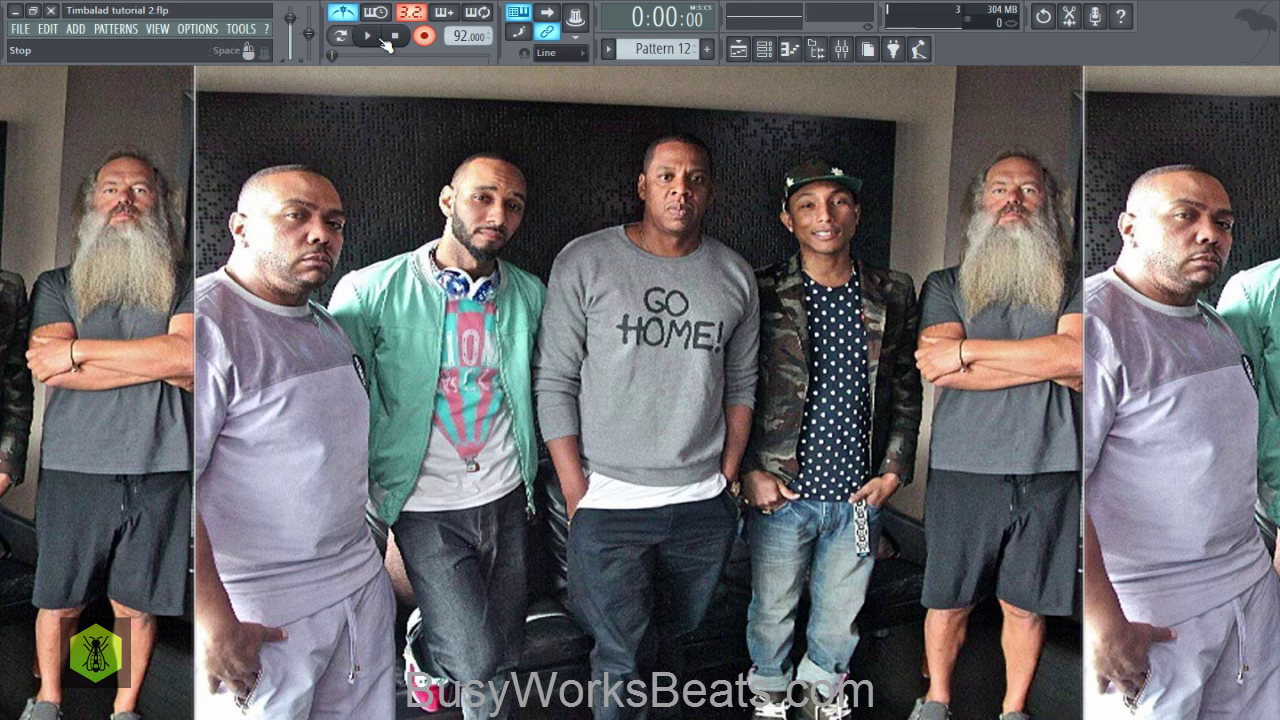
left_click(377, 37)
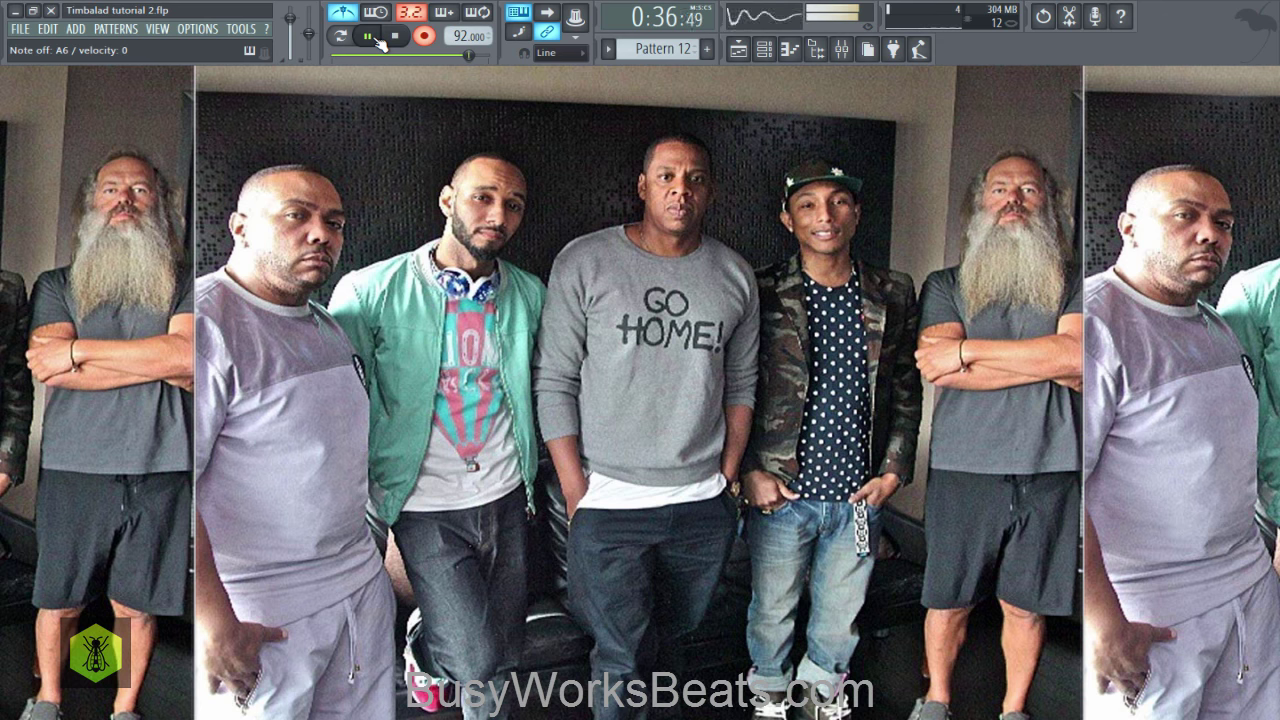
left_click(376, 38)
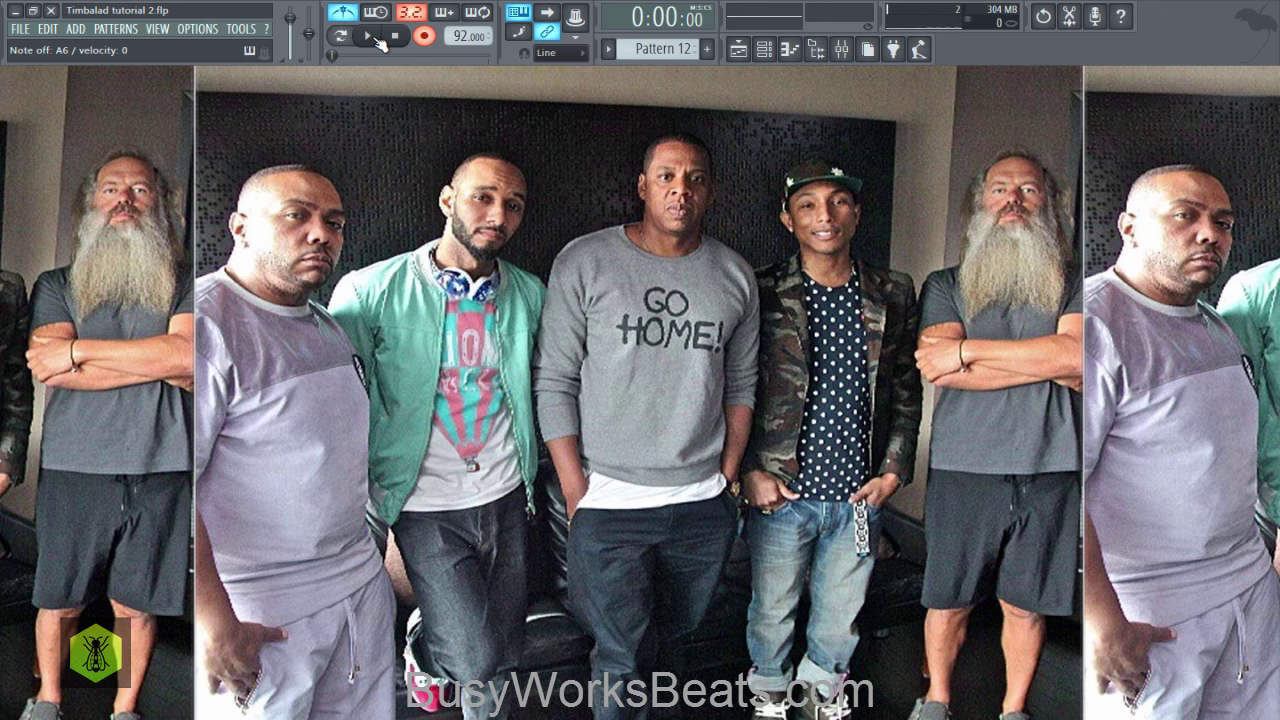
Step: Open the recorded Kontakt 5 part in the piano roll and save the project
left_click(766, 58)
left_click(306, 547)
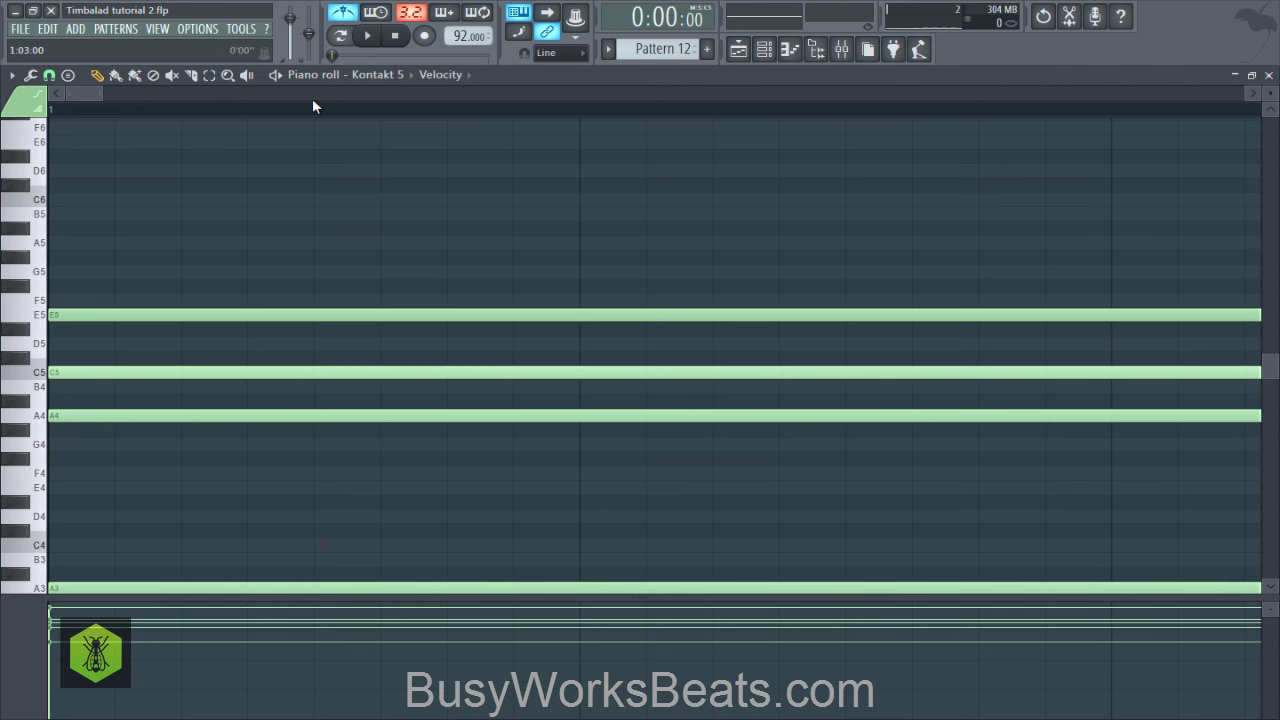
scroll(336, 114, "down", 8)
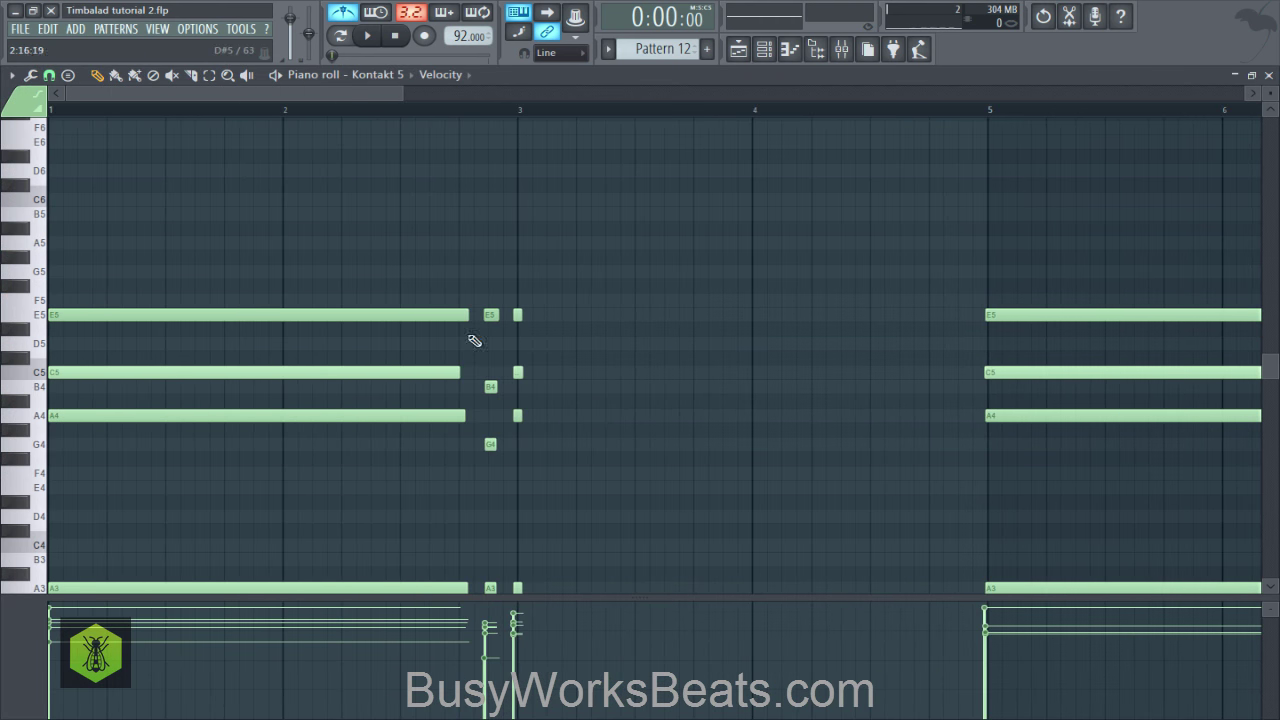
key("ctrl+s")
Step: Examine the recorded piano notes from the A2 bass up to the highest chords across all bars, and save the project
scroll(505, 190, "down", 4)
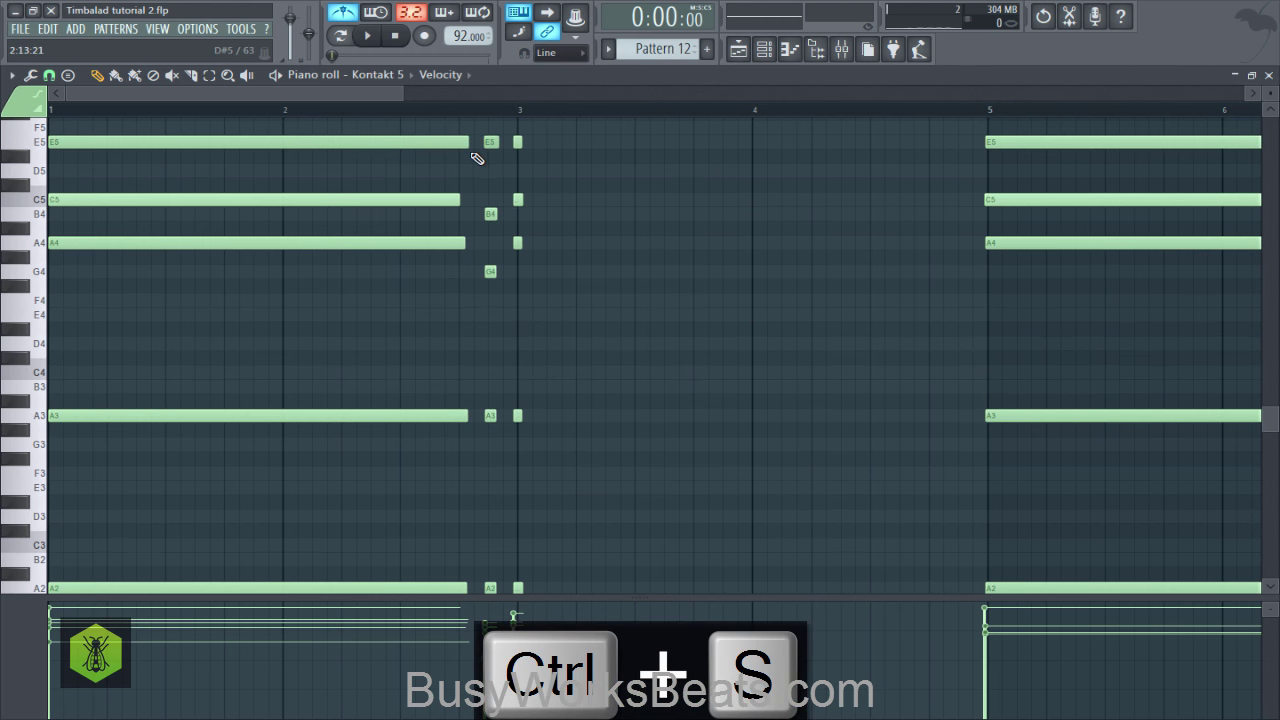
scroll(572, 114, "down", 6)
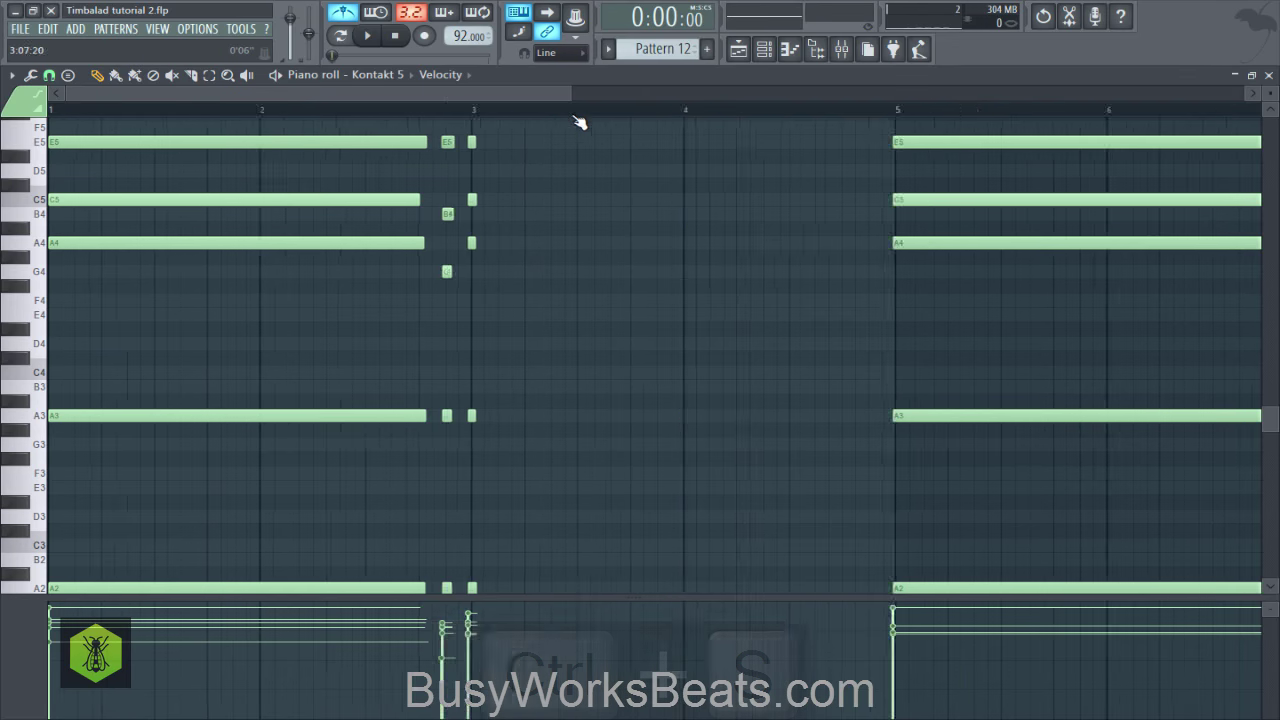
scroll(484, 249, "up", 1)
scroll(484, 249, "up", 6)
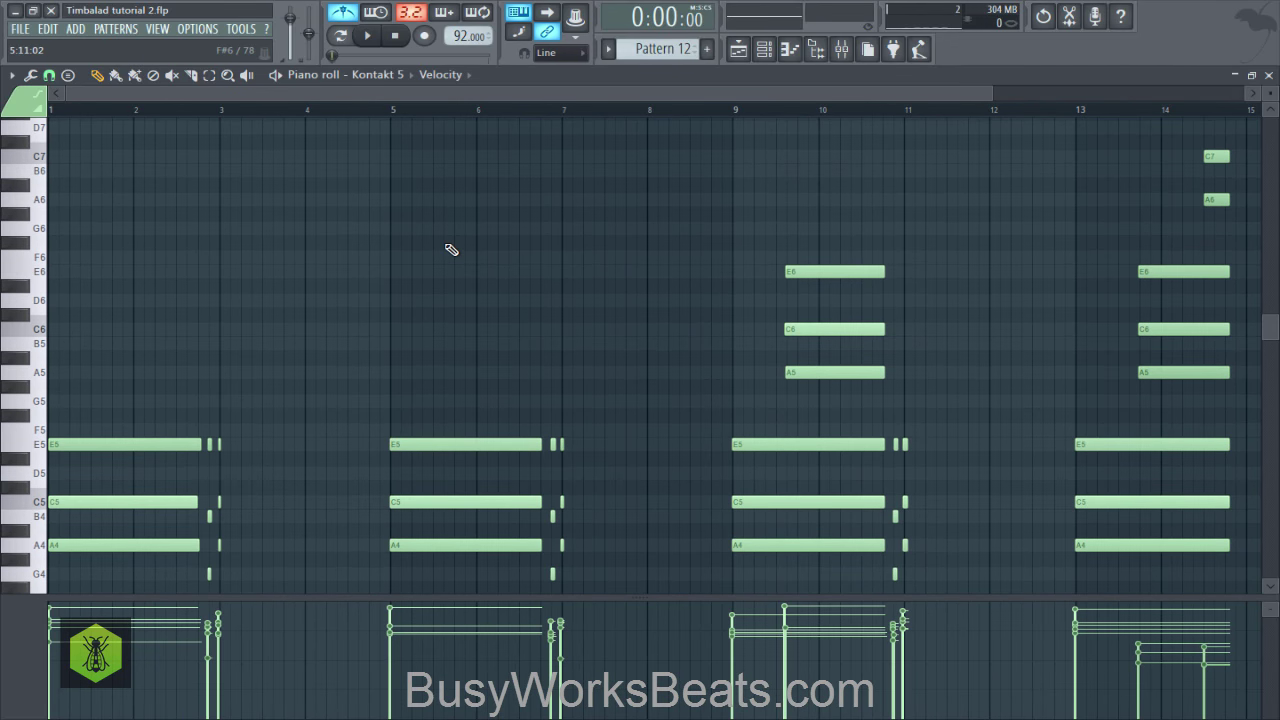
scroll(594, 321, "up", 2)
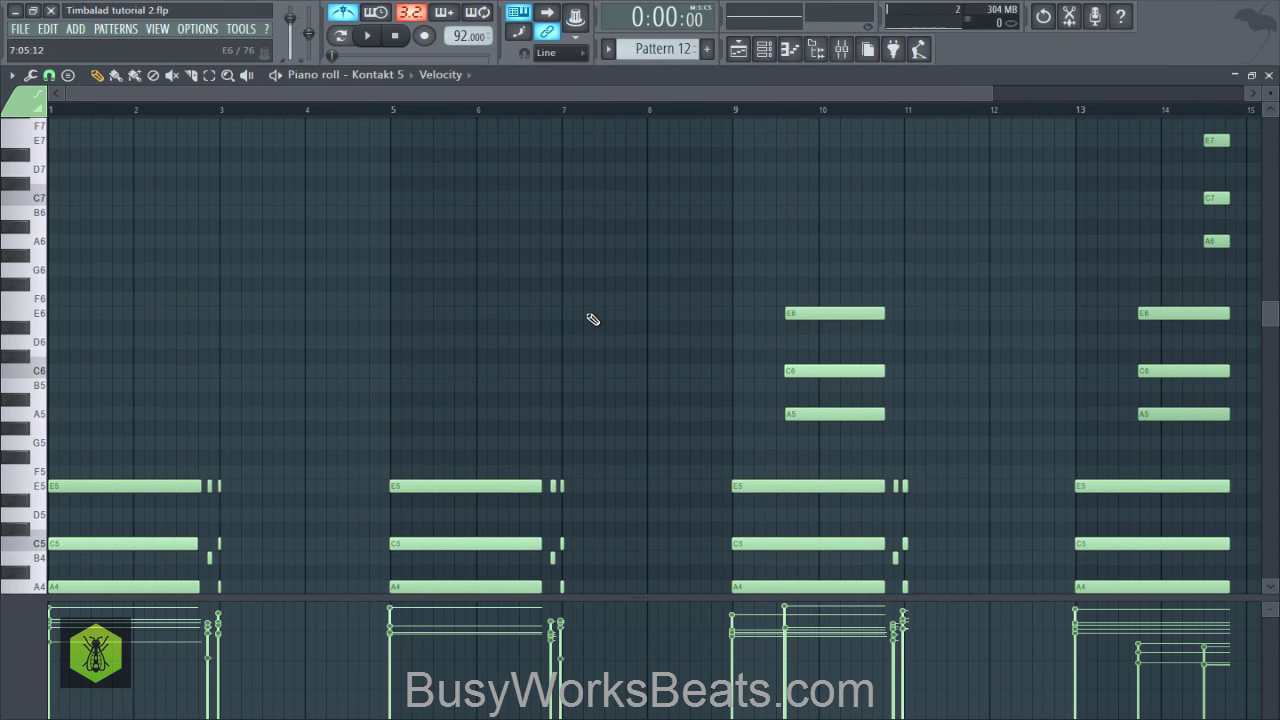
scroll(592, 319, "down", 5)
scroll(97, 168, "down", 1)
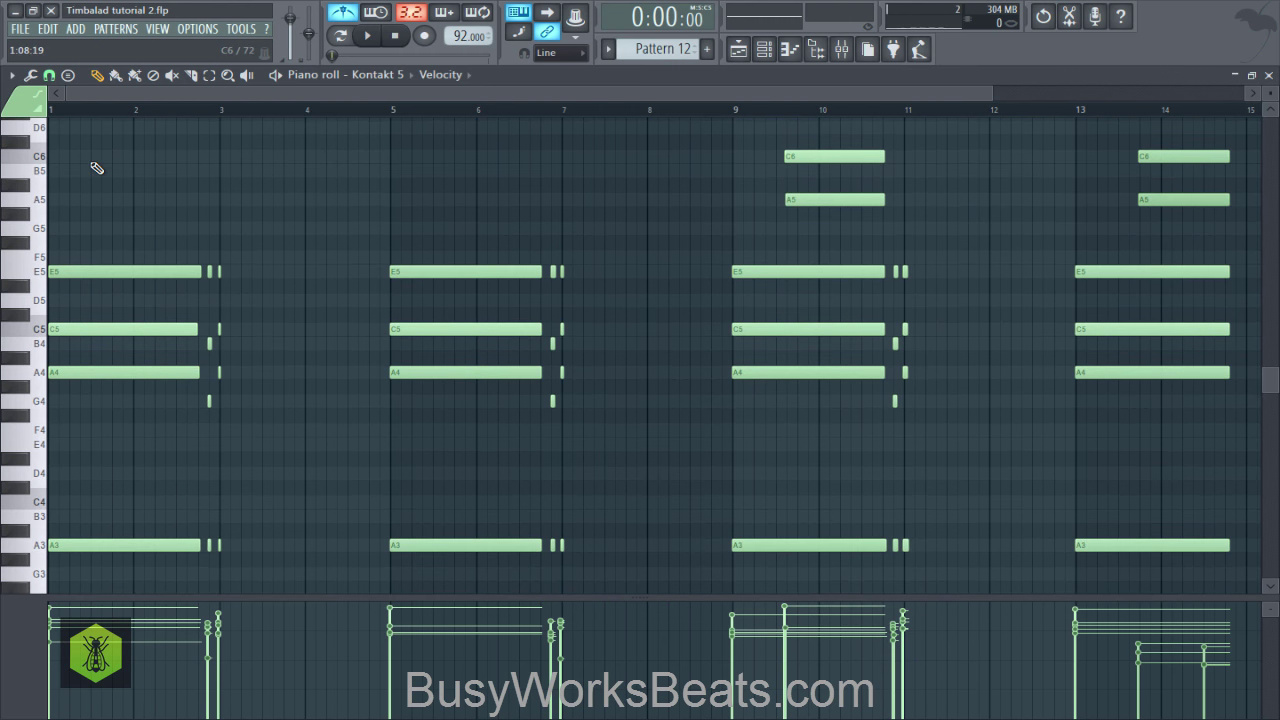
key("ctrl+s")
Step: Inspect the opening chord's voicing at bar 1 by selecting its A4, C5 and E5 notes
scroll(97, 120, "up", 2)
scroll(96, 118, "up", 2)
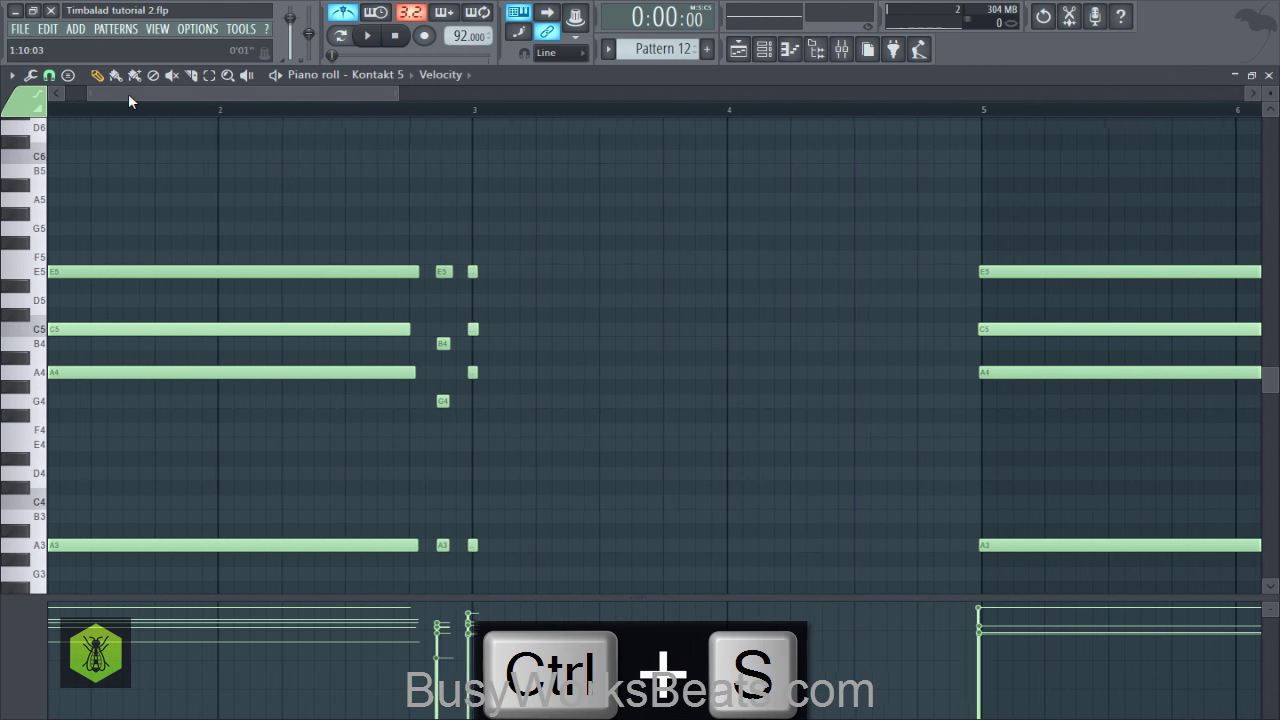
left_click_drag(148, 94, 128, 94)
mouse_move(210, 257)
left_mouse_down()
mouse_move(309, 401)
mouse_move(195, 244)
left_mouse_up()
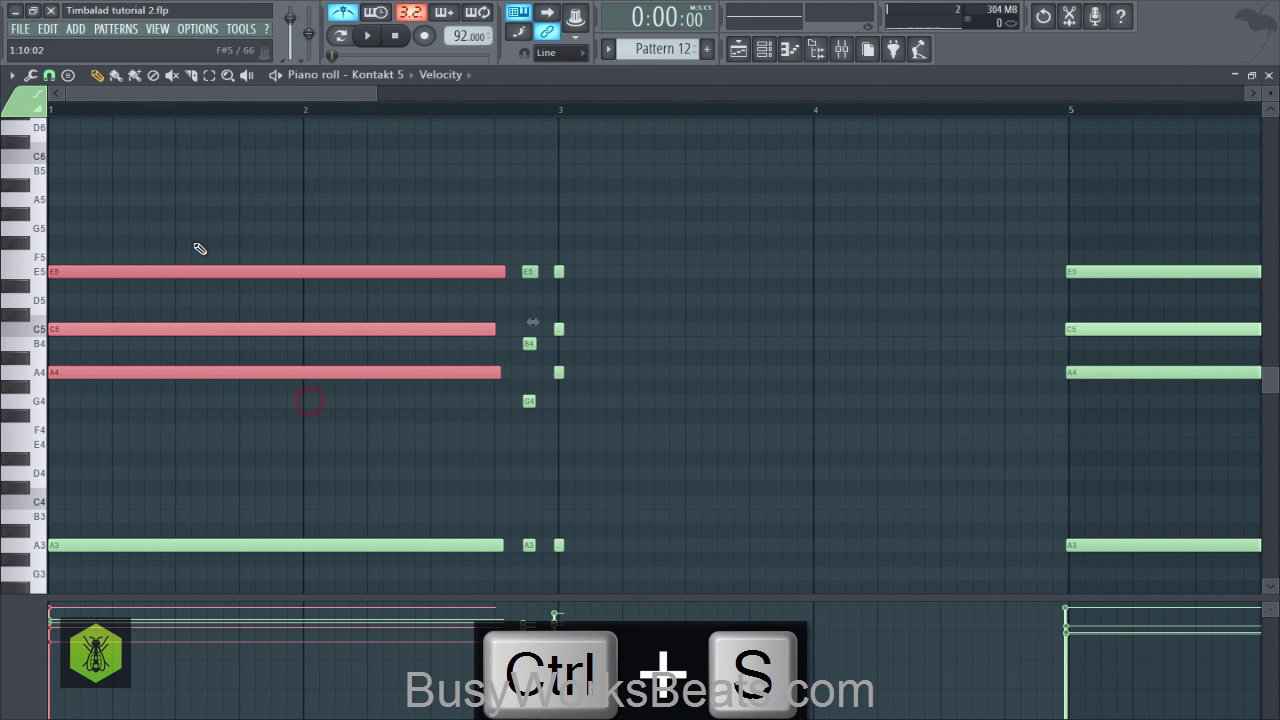
left_click_drag(376, 308, 327, 374)
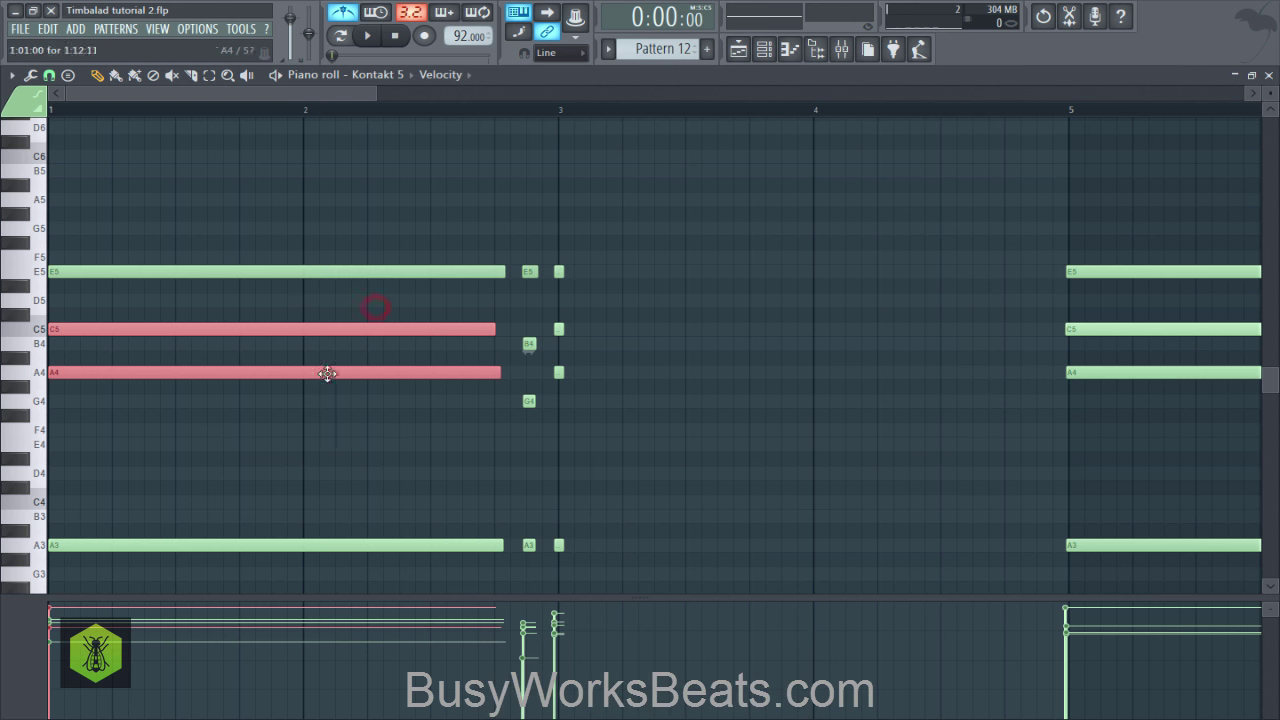
left_click_drag(334, 422, 272, 308)
left_click_drag(282, 367, 258, 372)
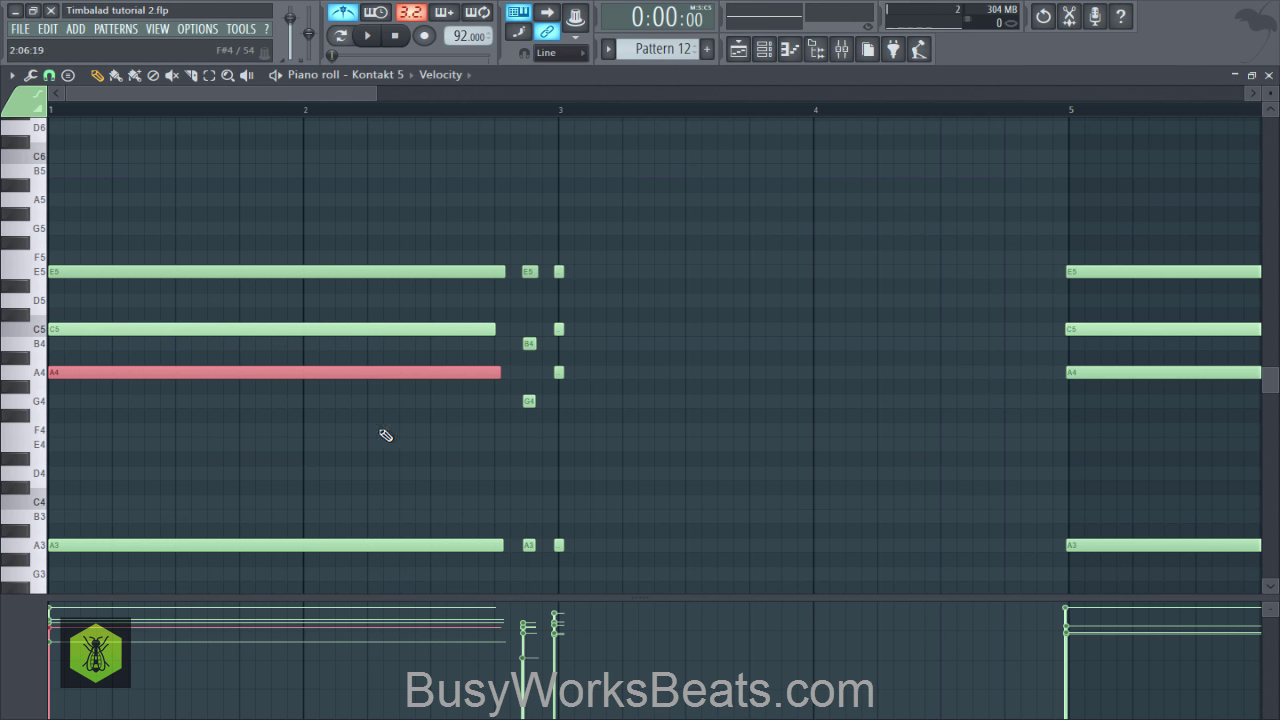
left_click(370, 330)
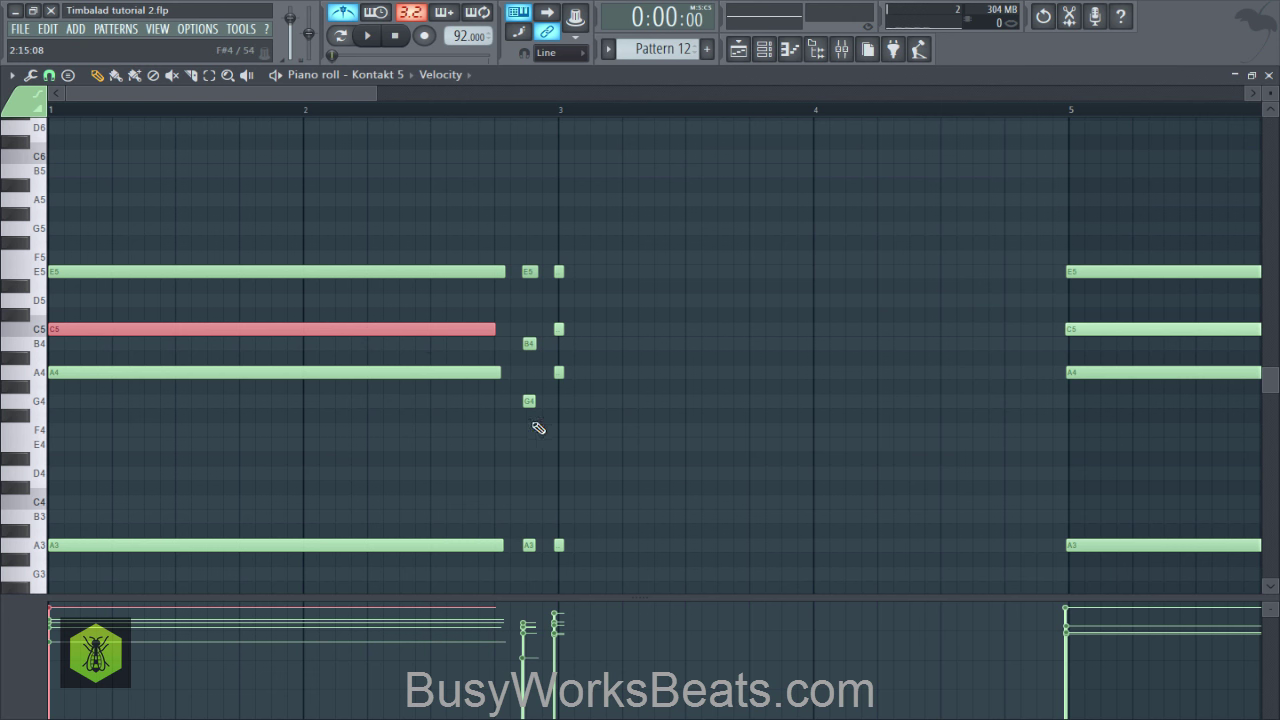
Step: Inspect the short chord before bar 3 by selecting G4 and B4, check the repeated E5 notes, and save the project
left_click_drag(538, 428, 528, 388)
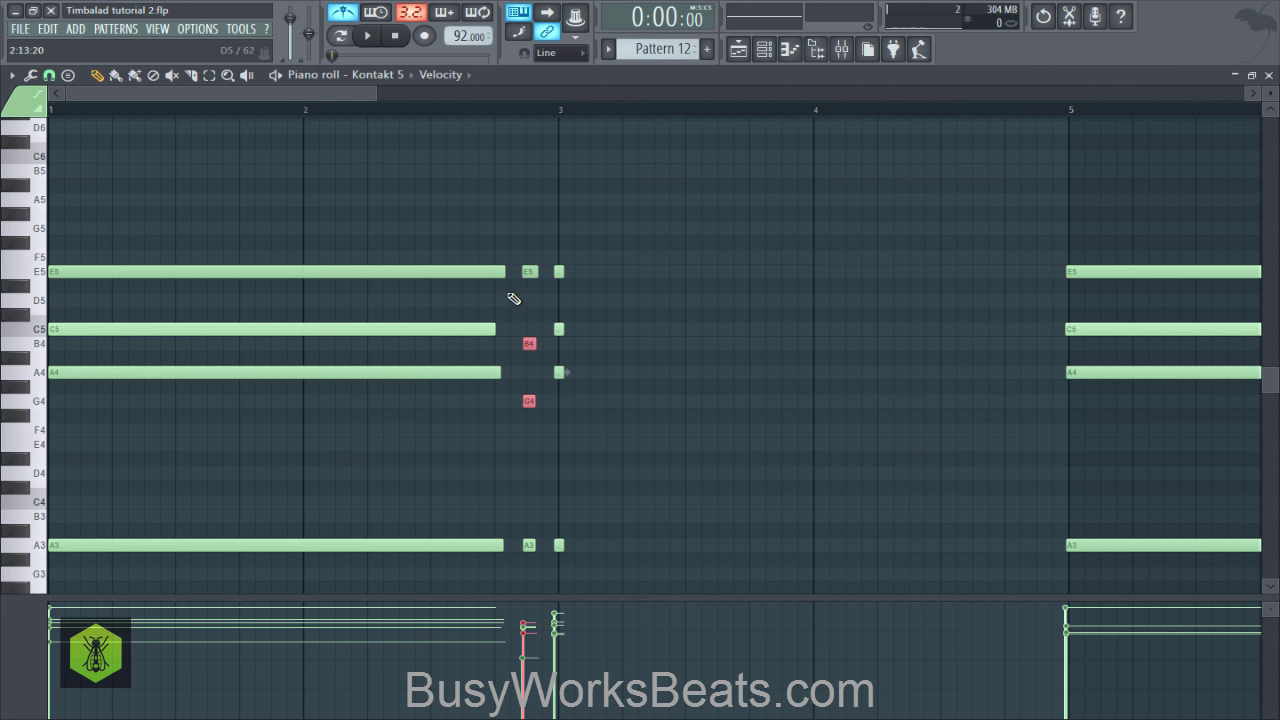
left_click_drag(402, 253, 608, 278)
key("ctrl+s")
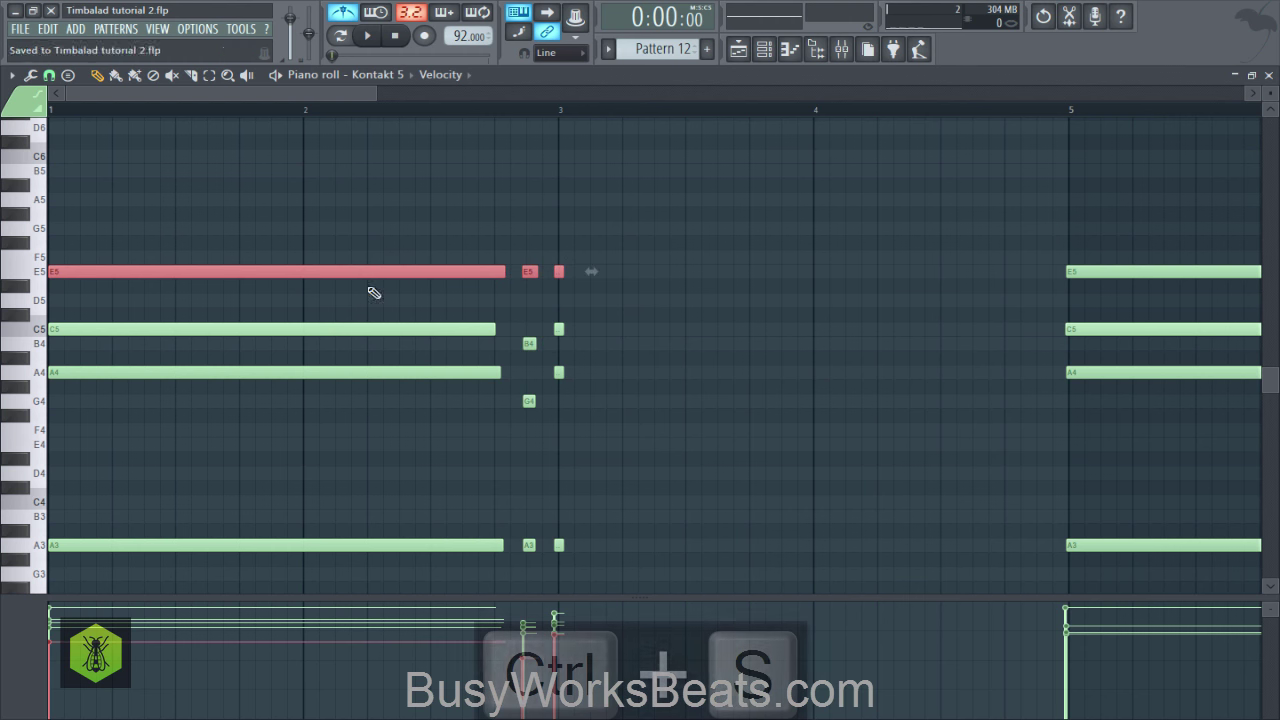
left_click(277, 291)
Step: Select all piano notes, change the snap setting, shift the notes slightly later so the third chord starts on bar 3, and start playback
key("ctrl+a")
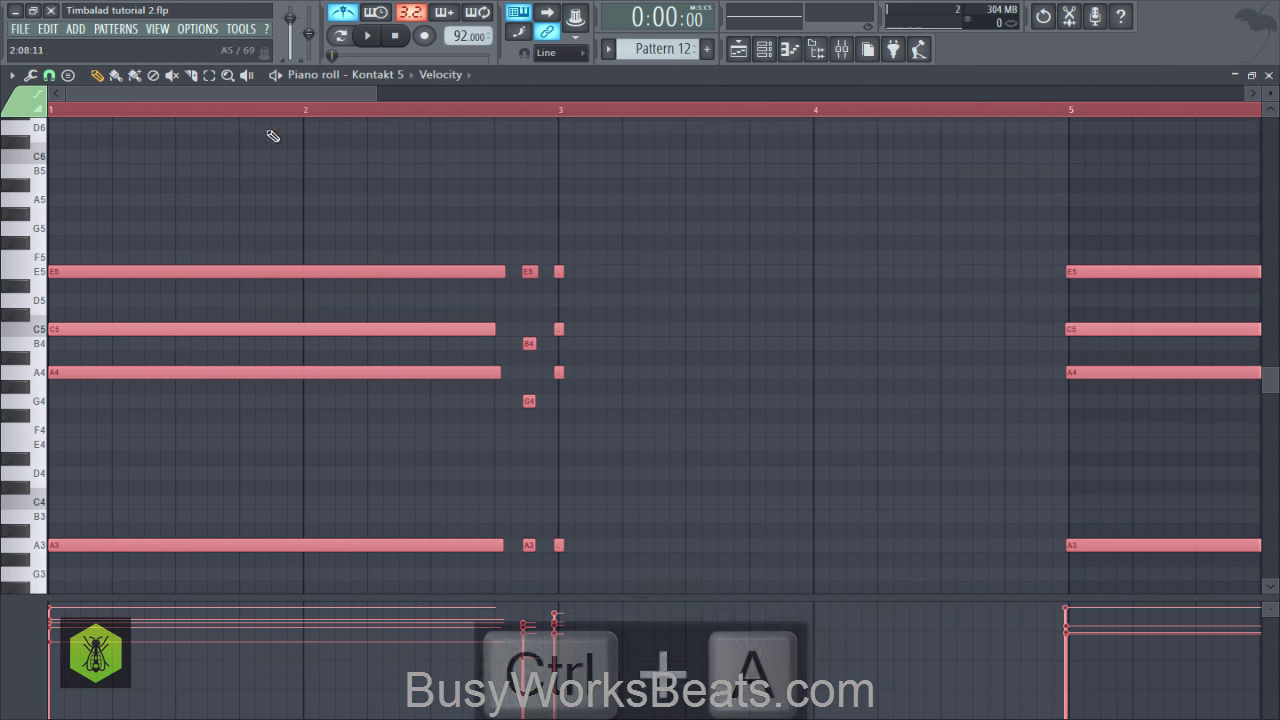
left_click(49, 76)
left_click(75, 151)
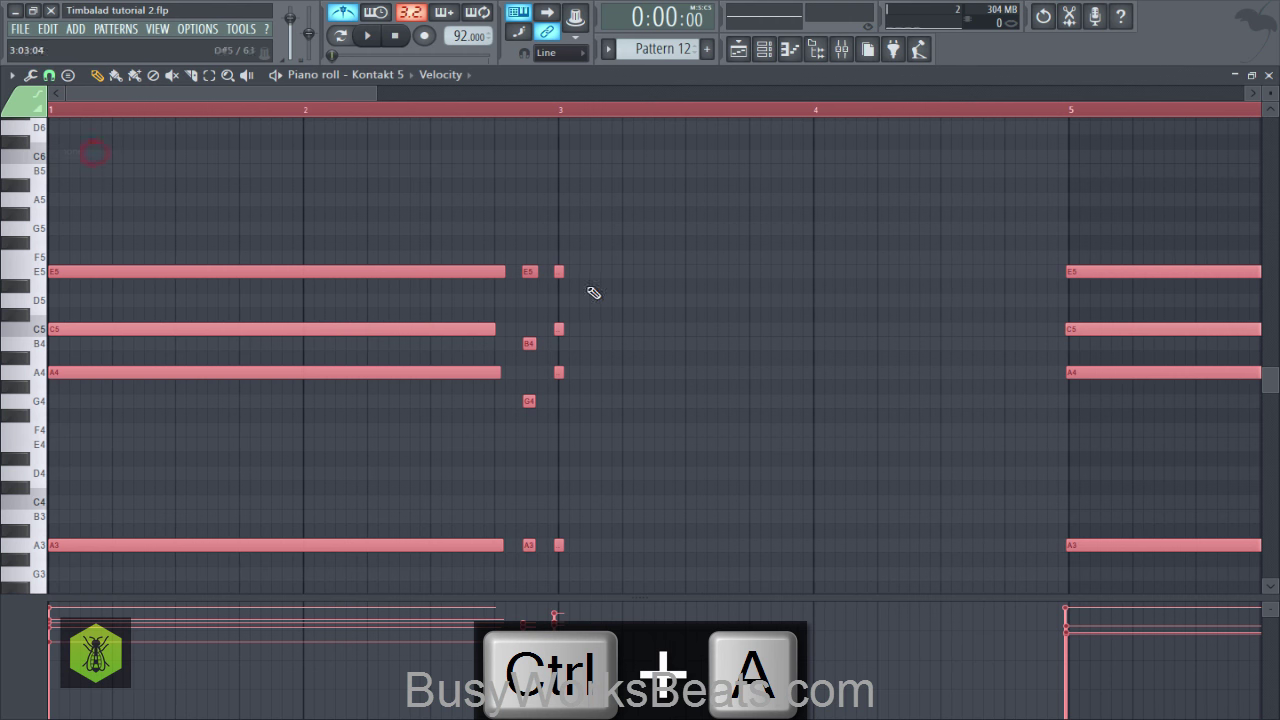
left_click_drag(561, 271, 566, 272)
key("space")
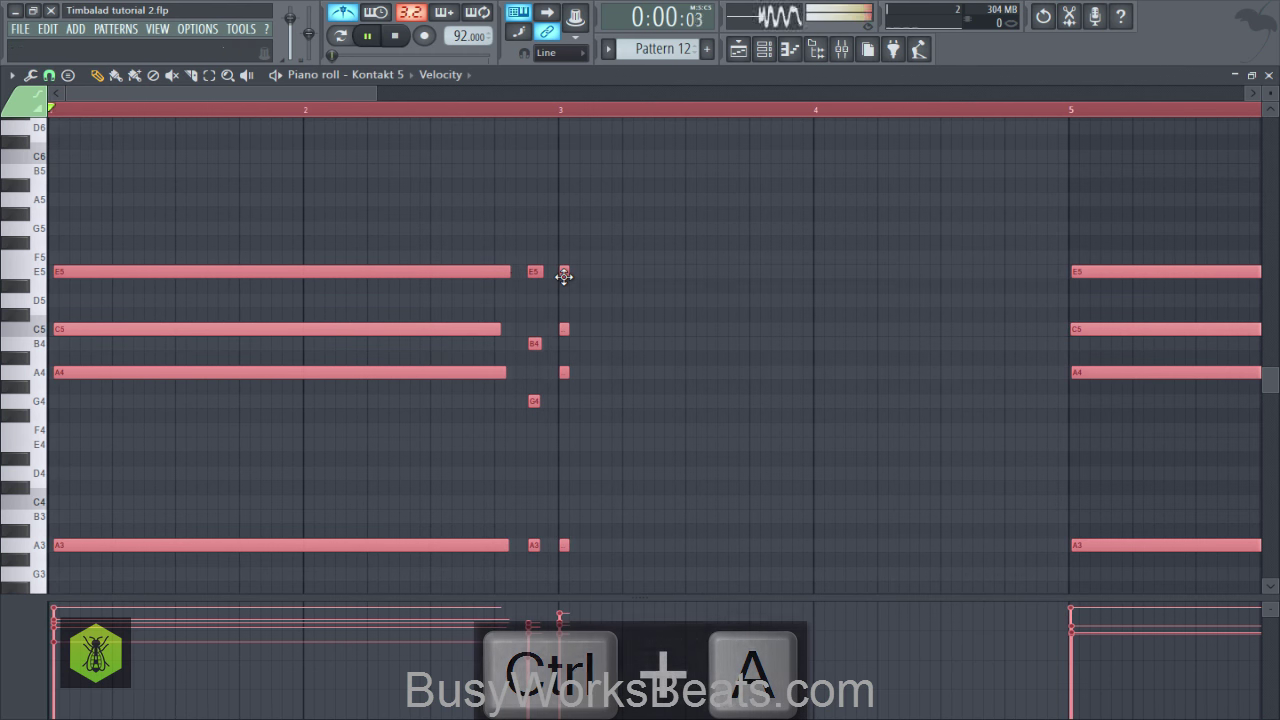
Step: Stop playback and move only the first chord, including its A2 and A3 bass notes, back to the start of bar 1
key("space")
scroll(241, 237, "down", 2)
left_click_drag(201, 206, 174, 645)
left_click_drag(142, 378, 137, 378)
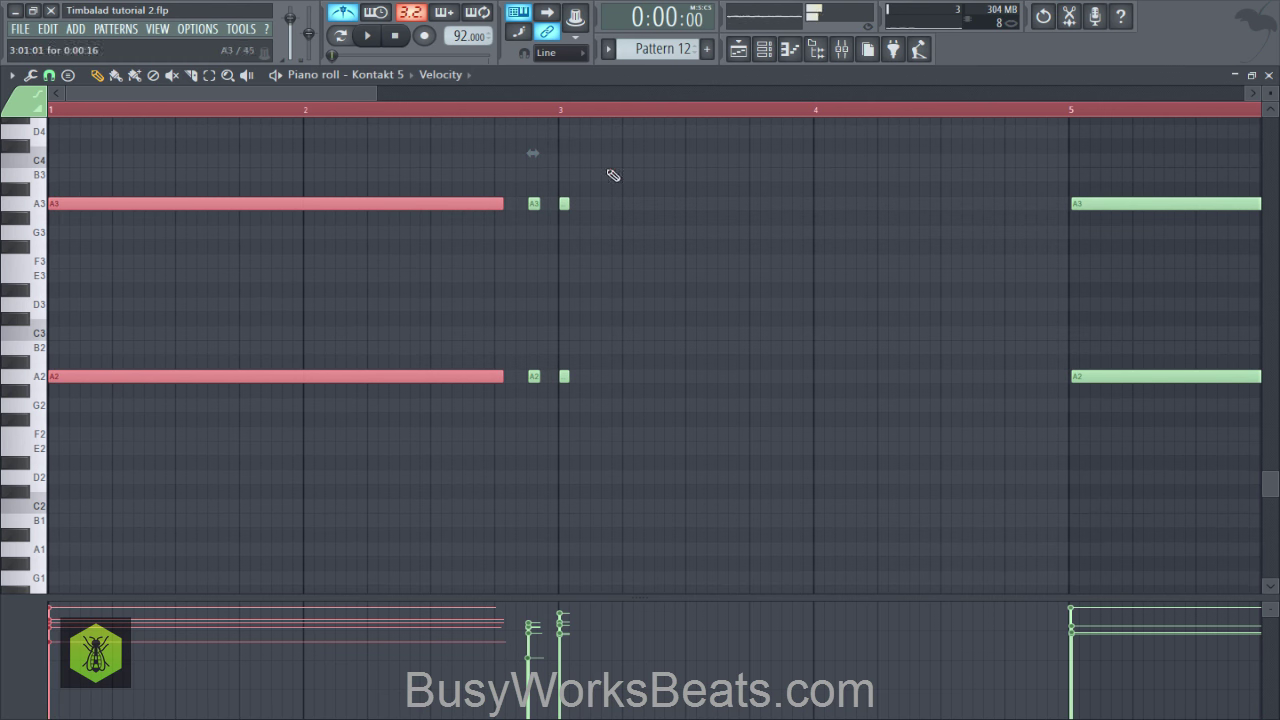
Step: Lower the piano on mixer track Insert 17 to about -3.3 dB and reduce the Kick IH level, checking the balance during playback
left_click(841, 49)
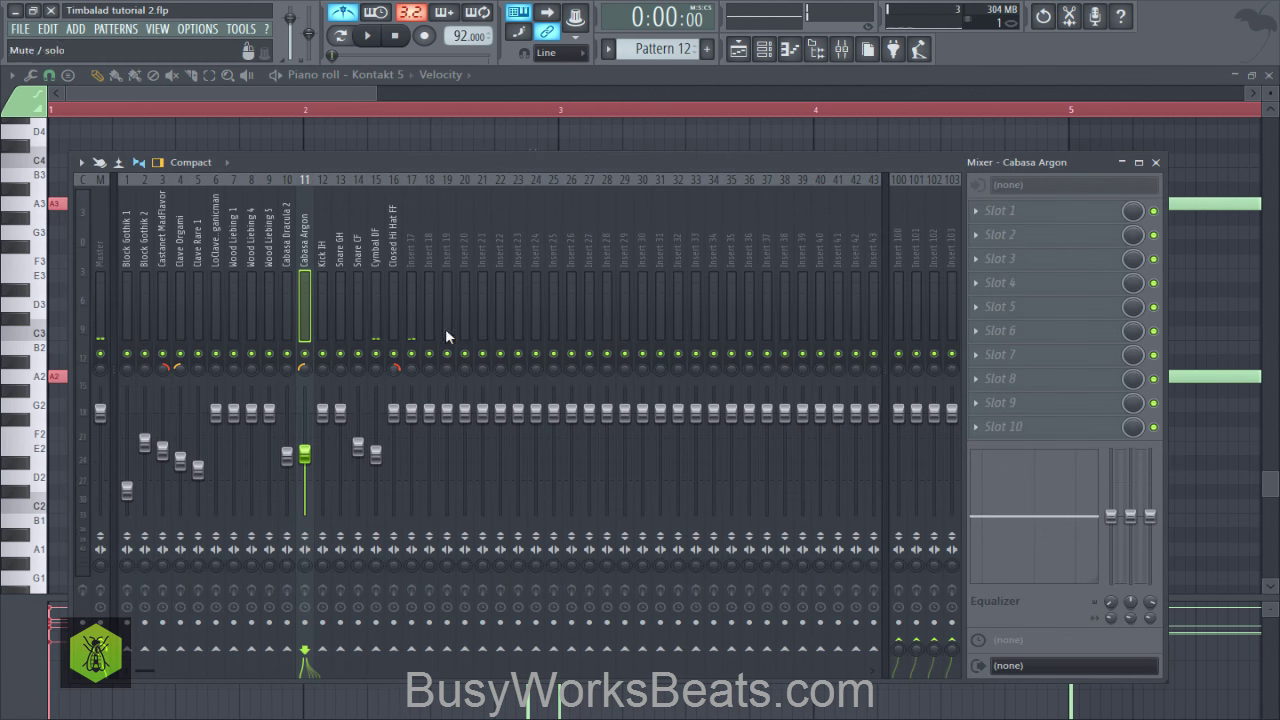
key("space")
left_click(410, 411)
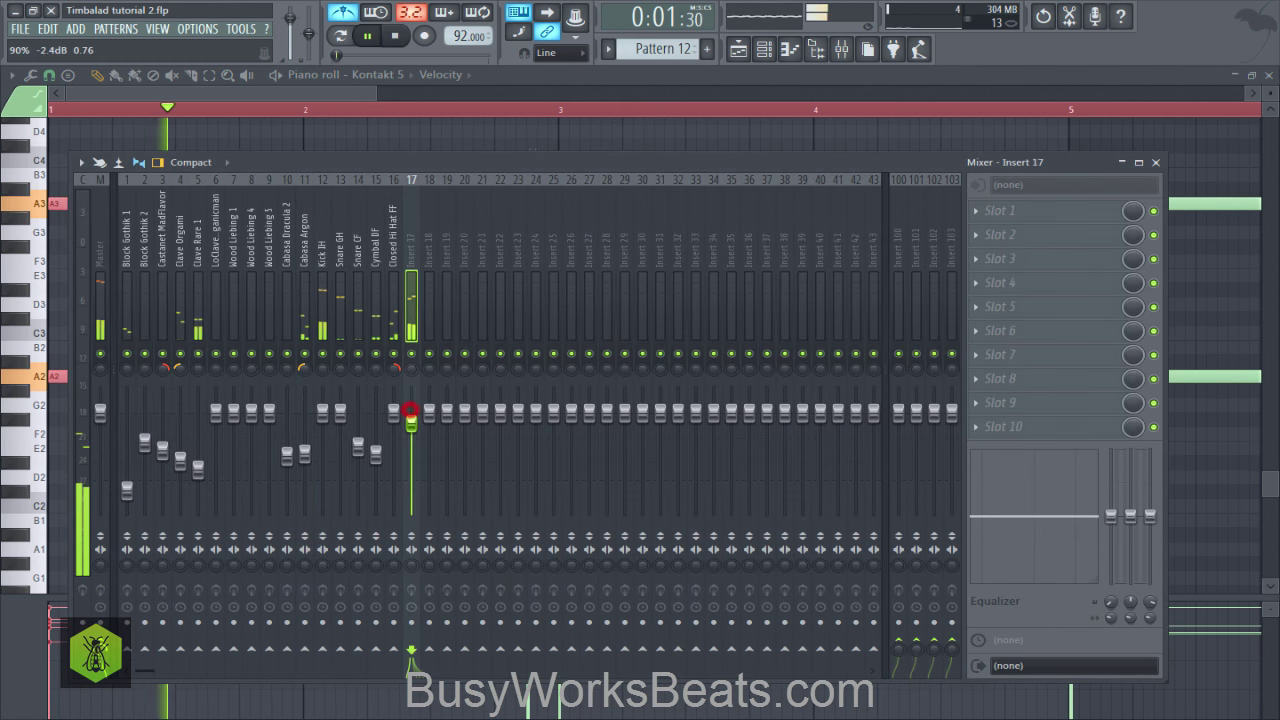
left_click_drag(410, 410, 414, 437)
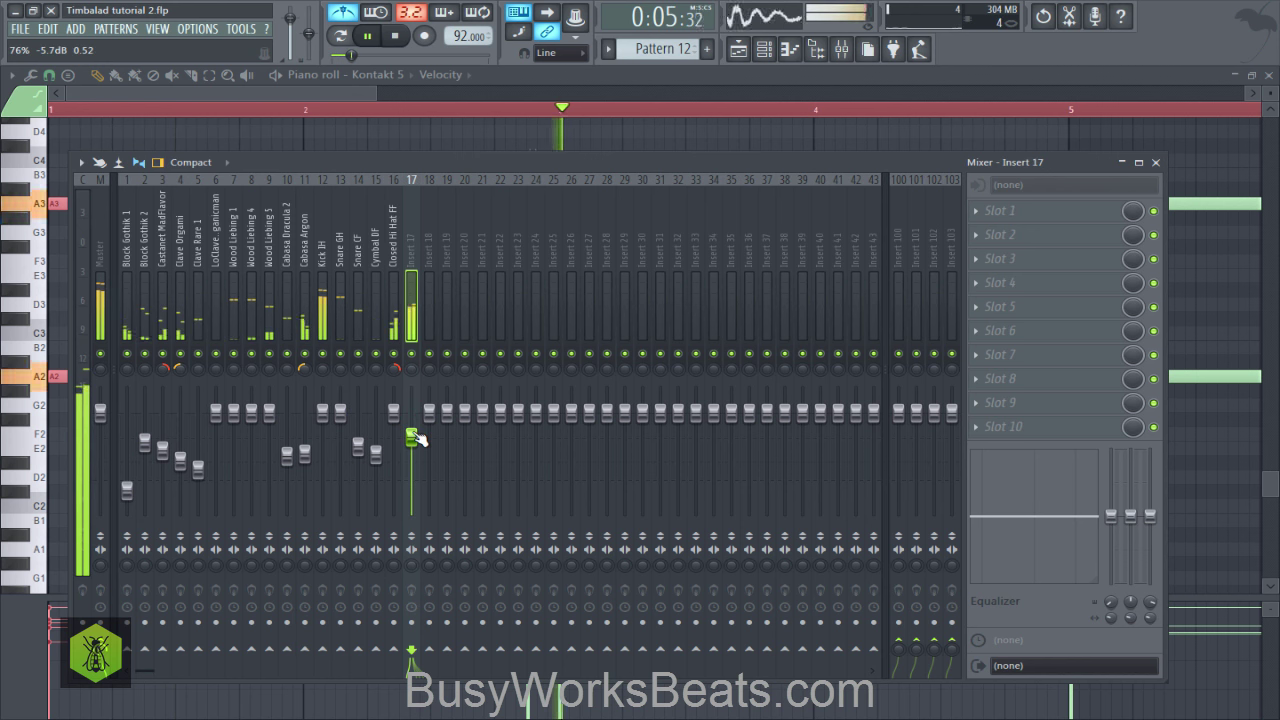
key("space")
left_click(322, 412)
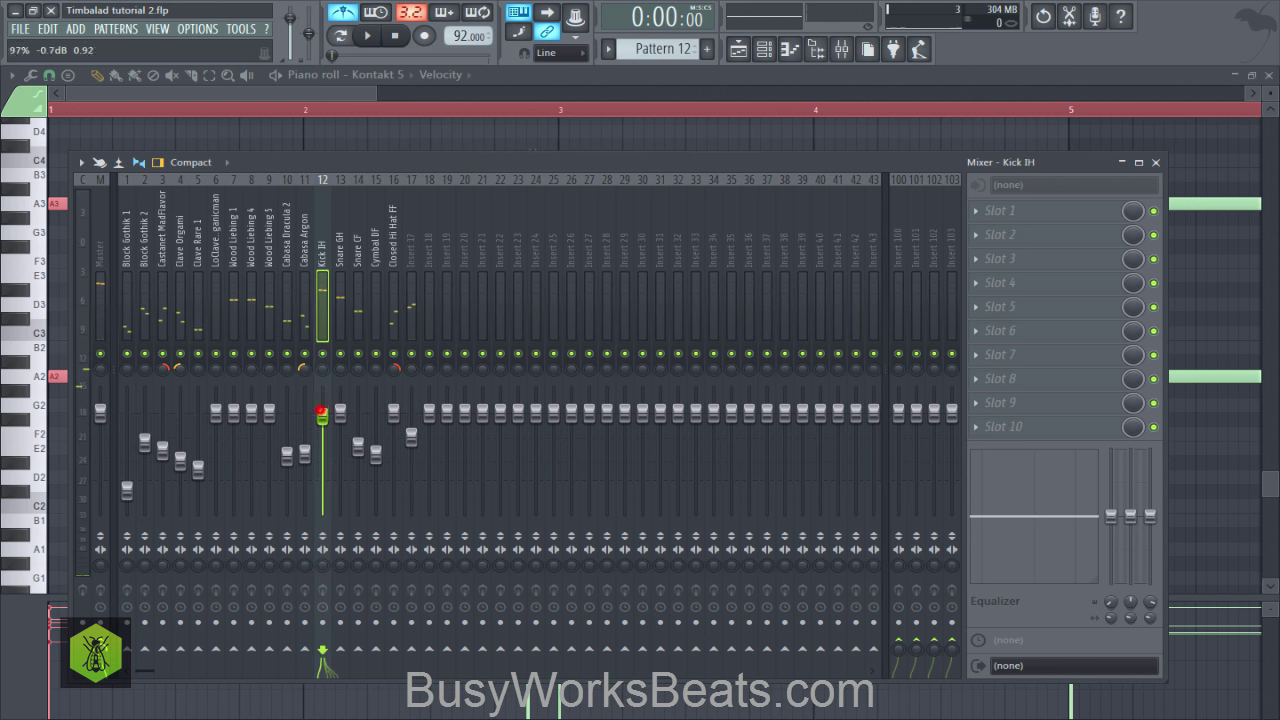
left_click_drag(413, 436, 412, 431)
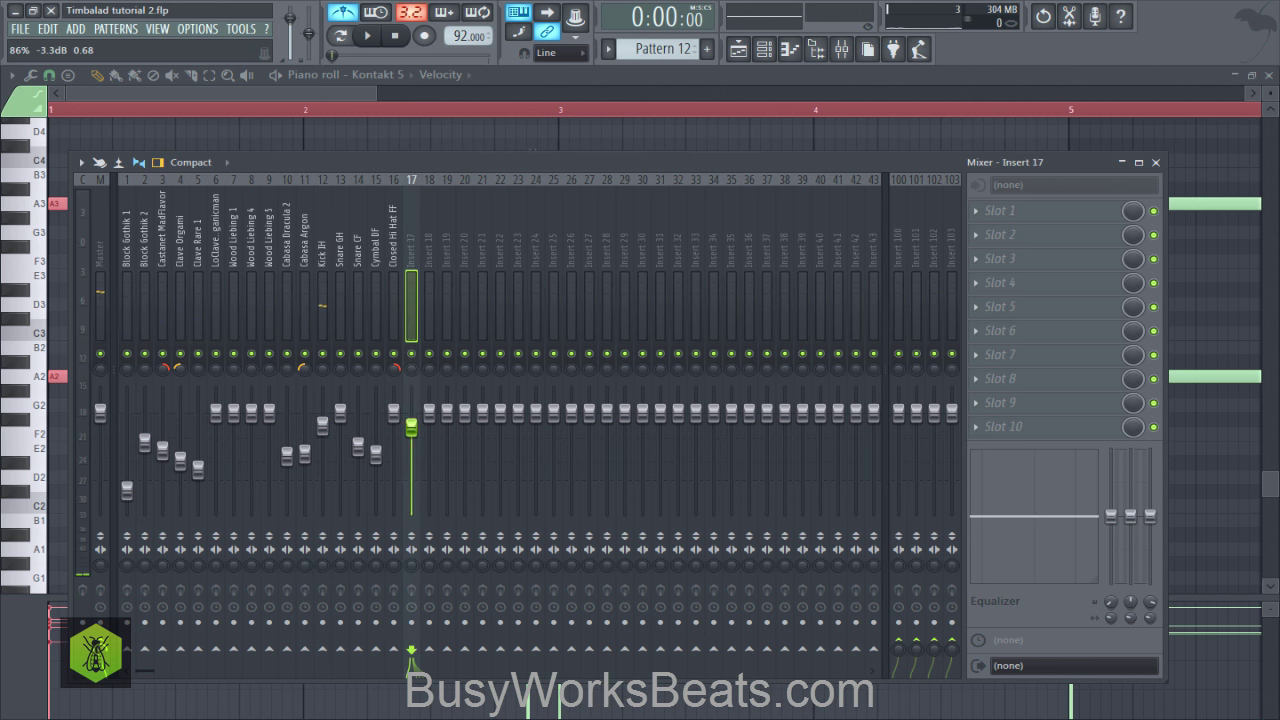
key("space")
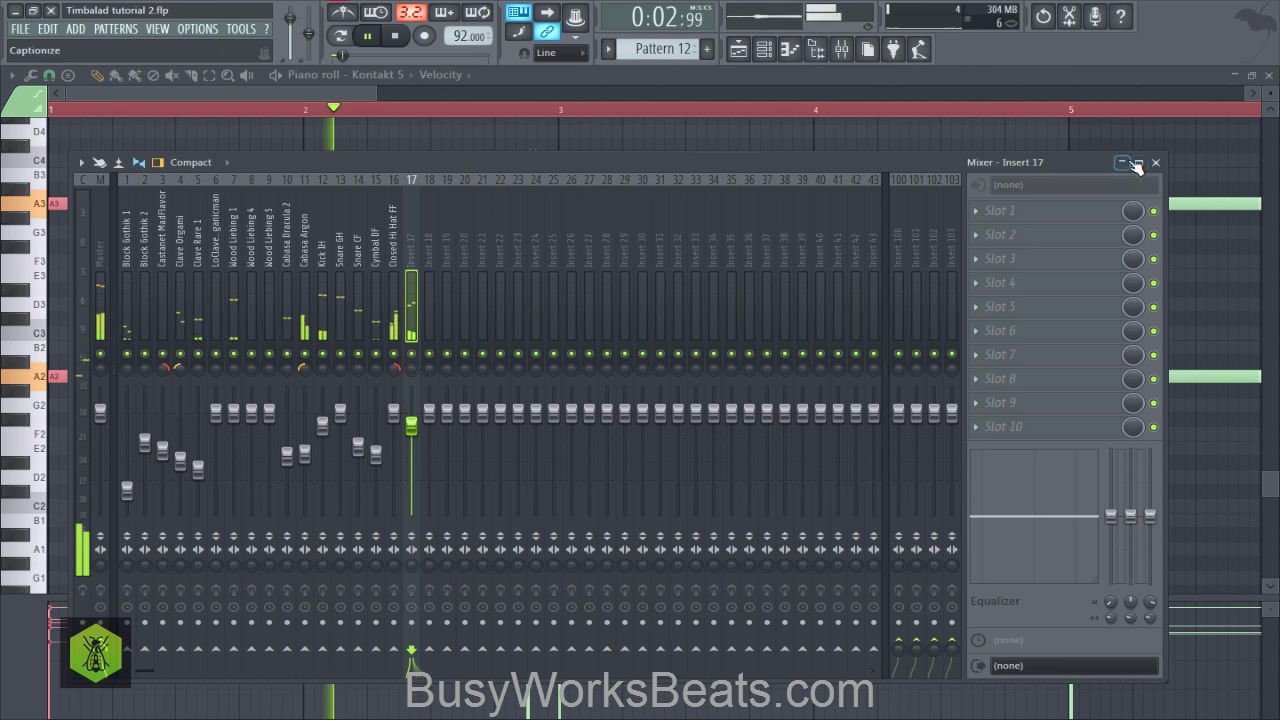
Step: Load the UAD Precision Limiter into the first effect slot of the Master track and close the mixer
left_click(103, 230)
left_click(990, 215)
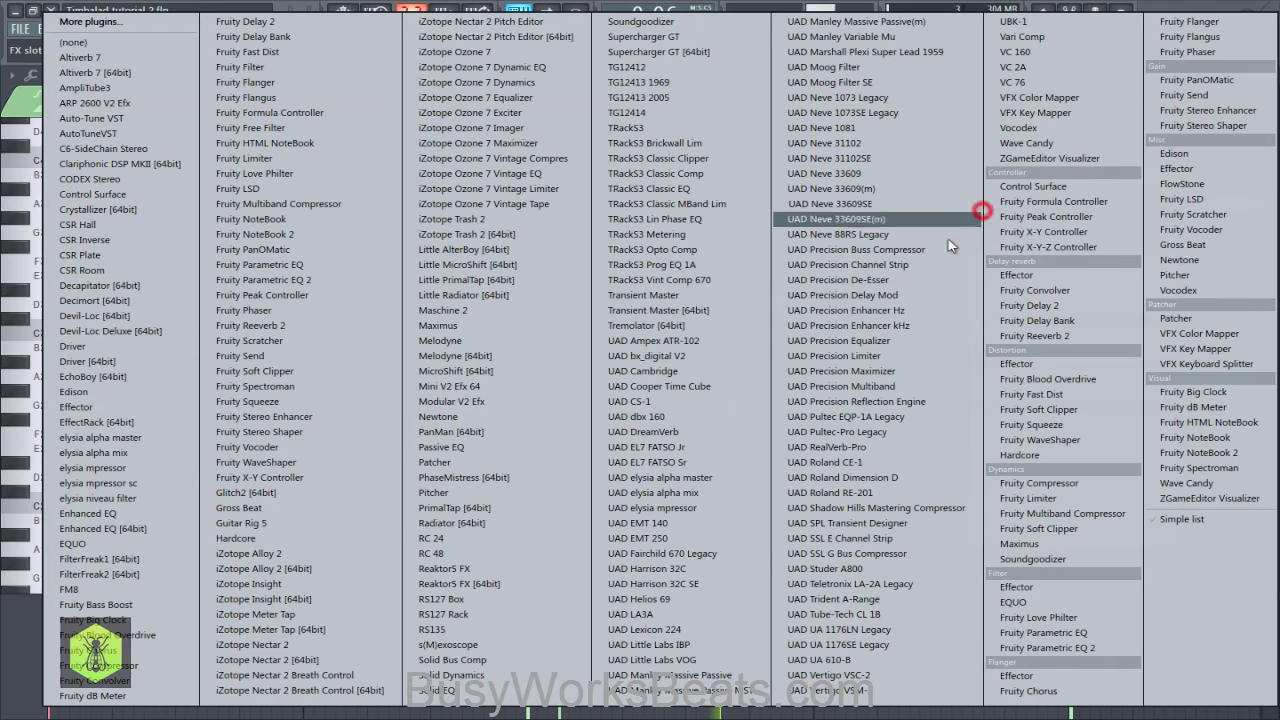
left_click(873, 358)
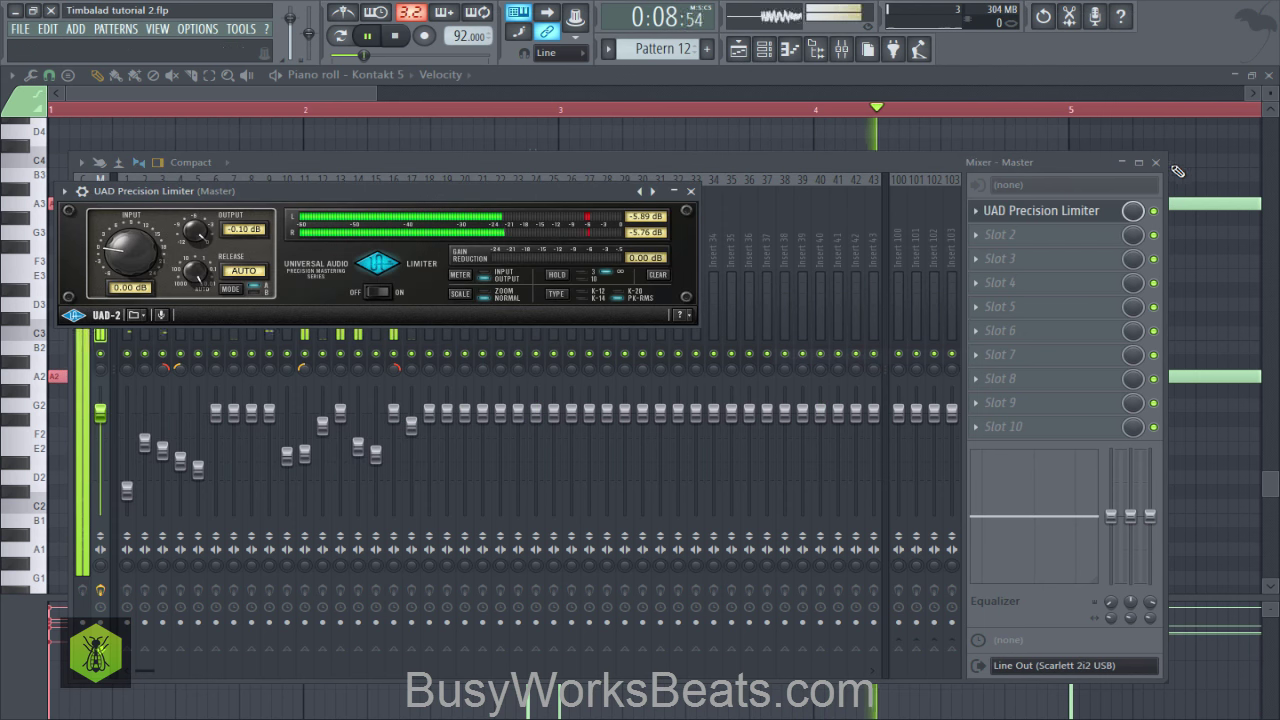
left_click(1156, 162)
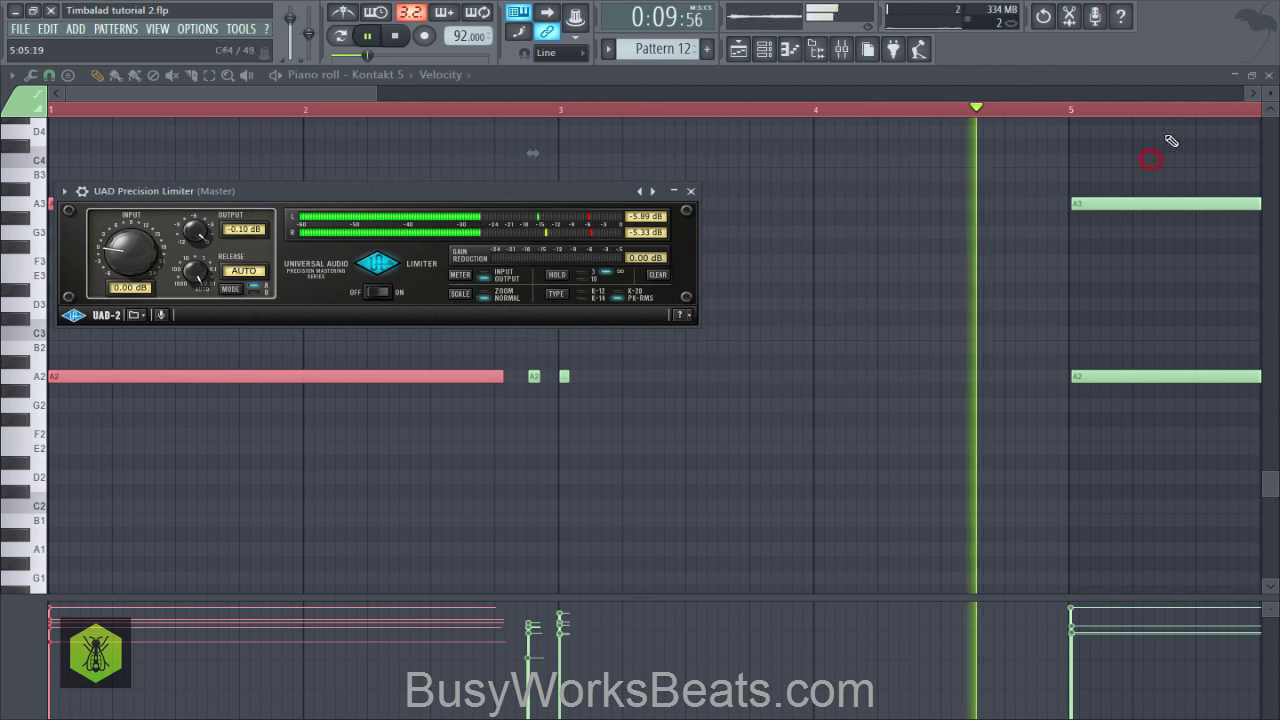
Step: Deselect the notes and examine the repeated piano chords and their upper-octave layers from bar 1 to bar 13 during playback
left_click(1267, 75)
left_click(395, 545)
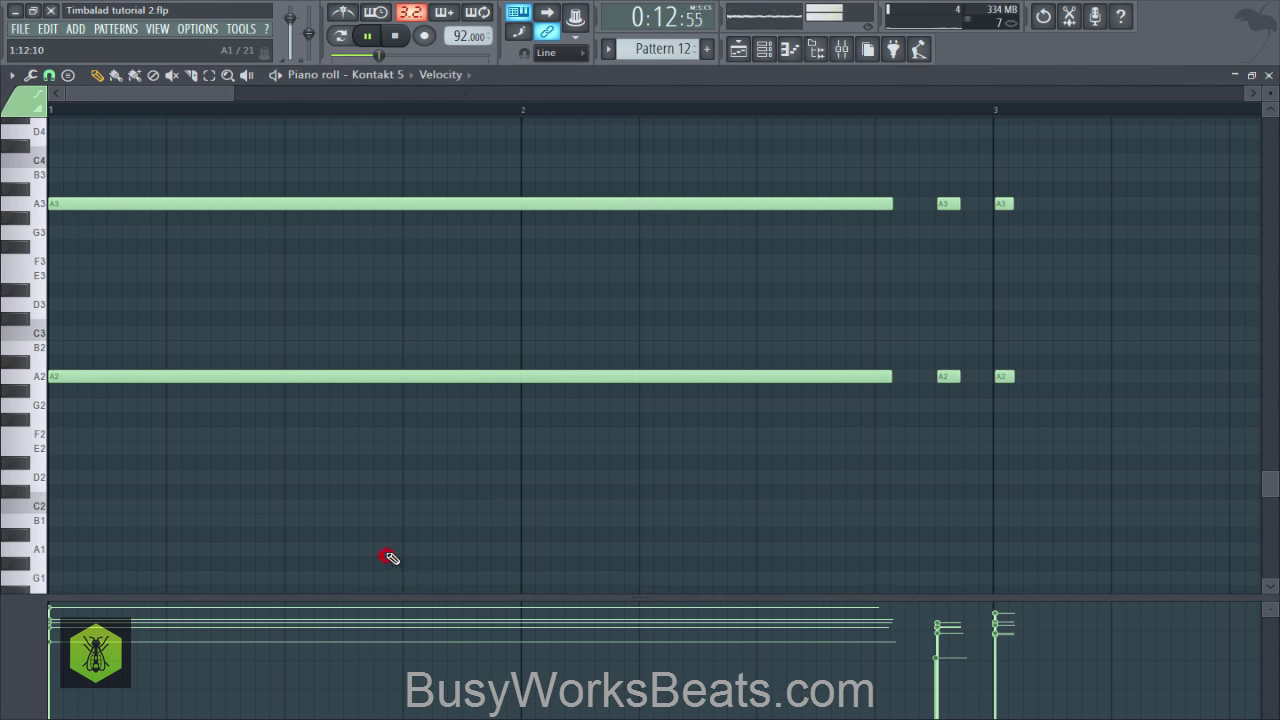
scroll(735, 220, "down", 2)
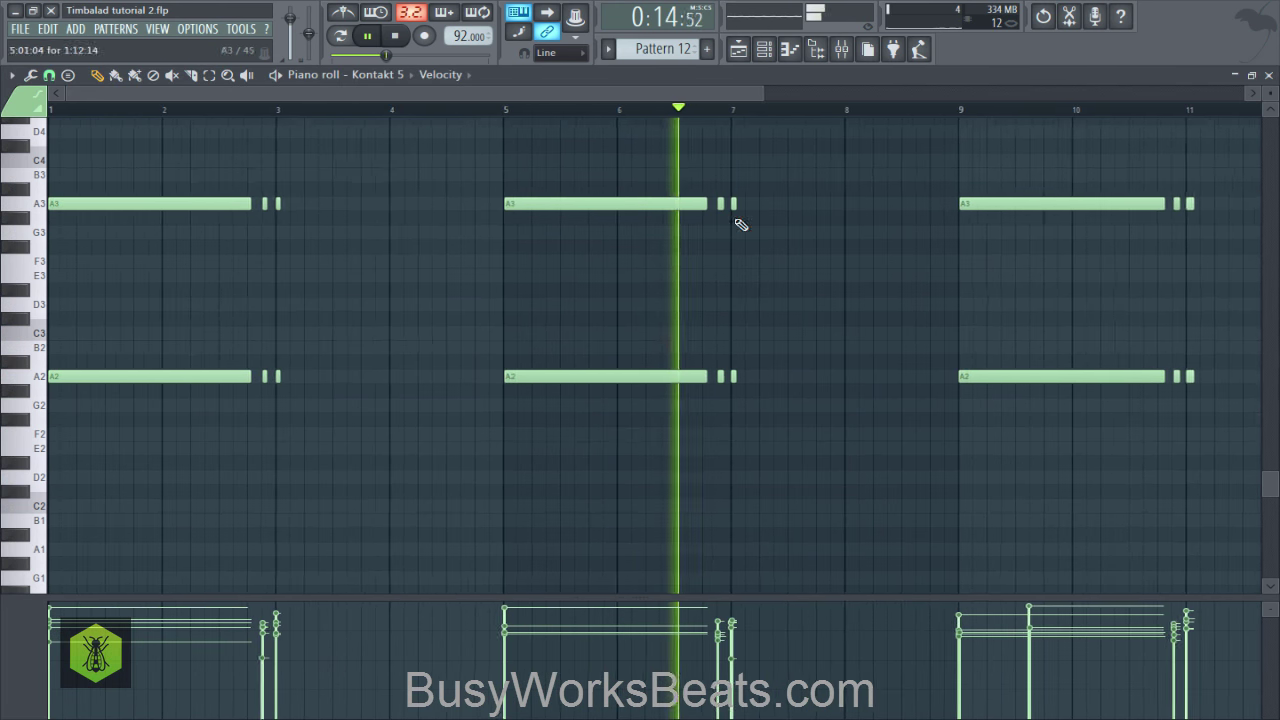
scroll(755, 228, "down", 2)
scroll(655, 116, "up", 3)
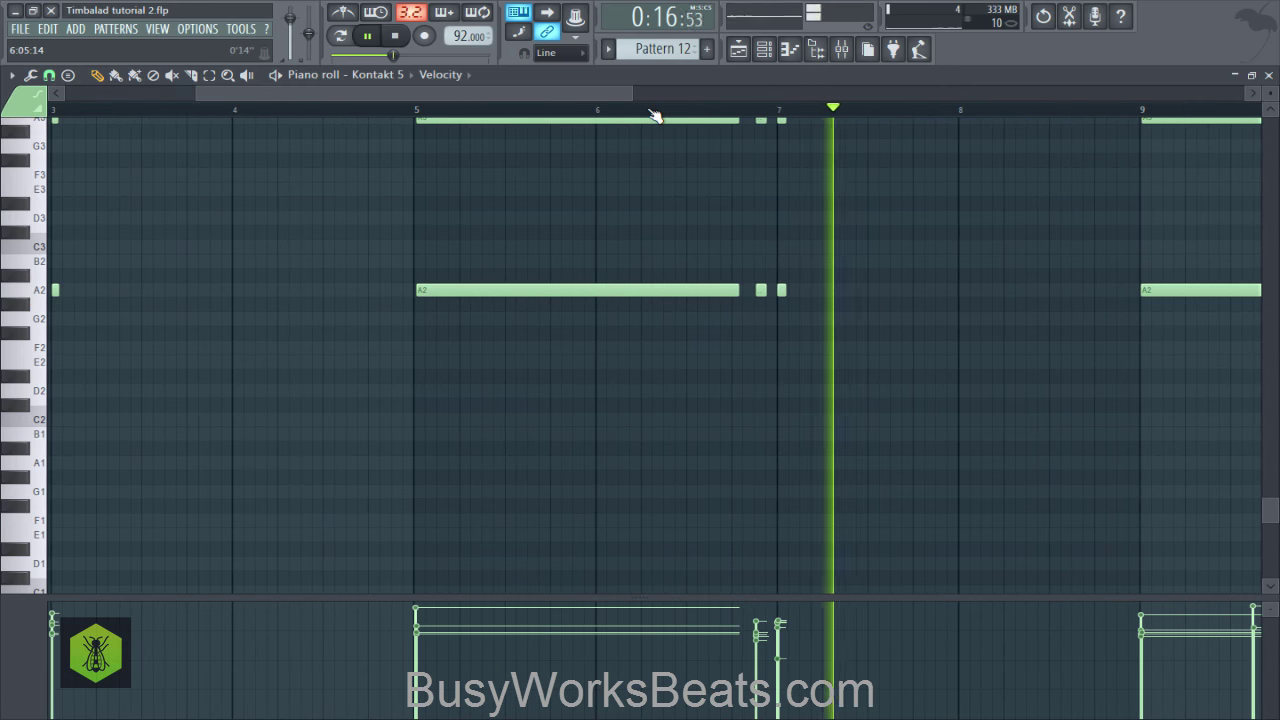
scroll(859, 225, "up", 2)
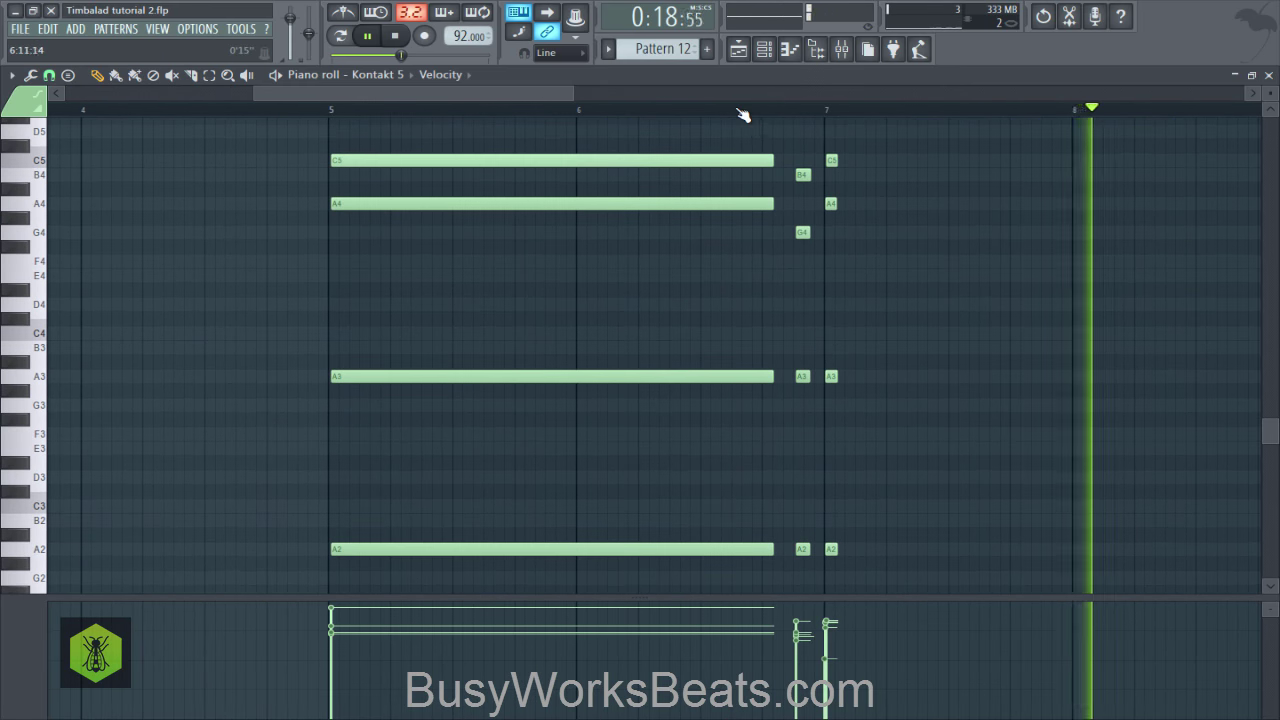
scroll(743, 114, "down", 5)
scroll(871, 109, "up", 5)
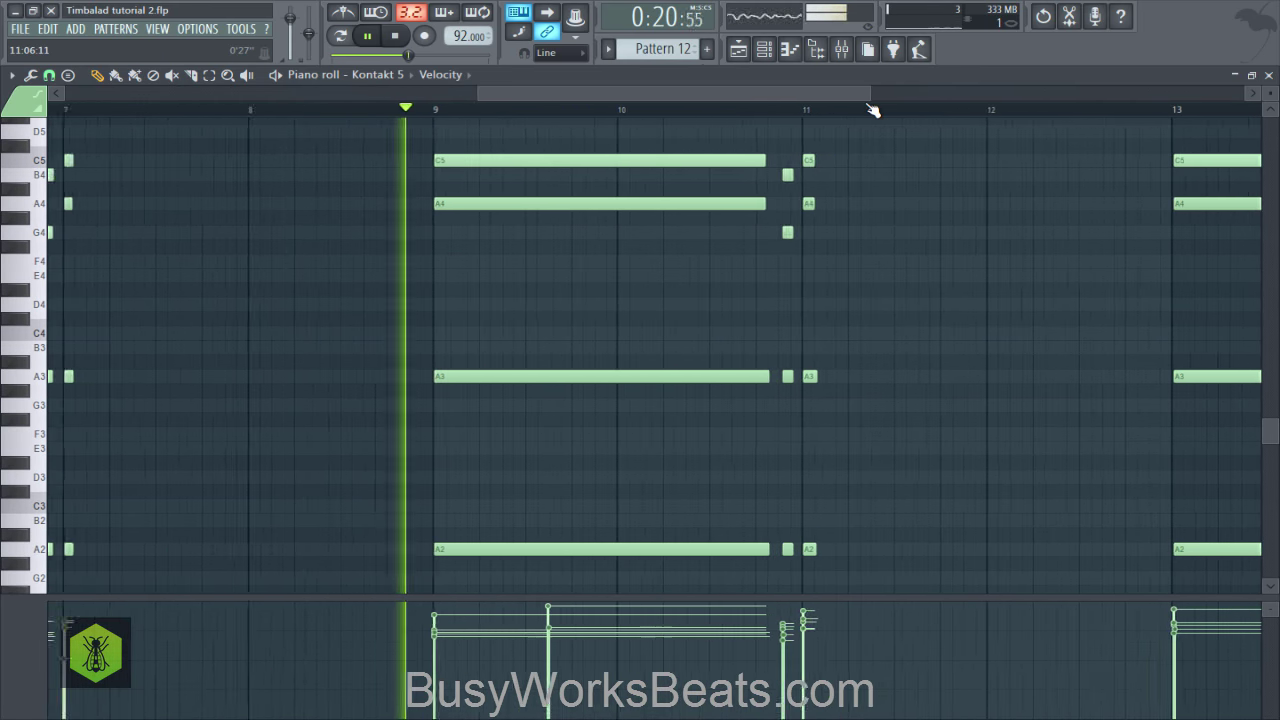
scroll(834, 114, "down", 2)
scroll(820, 149, "up", 6)
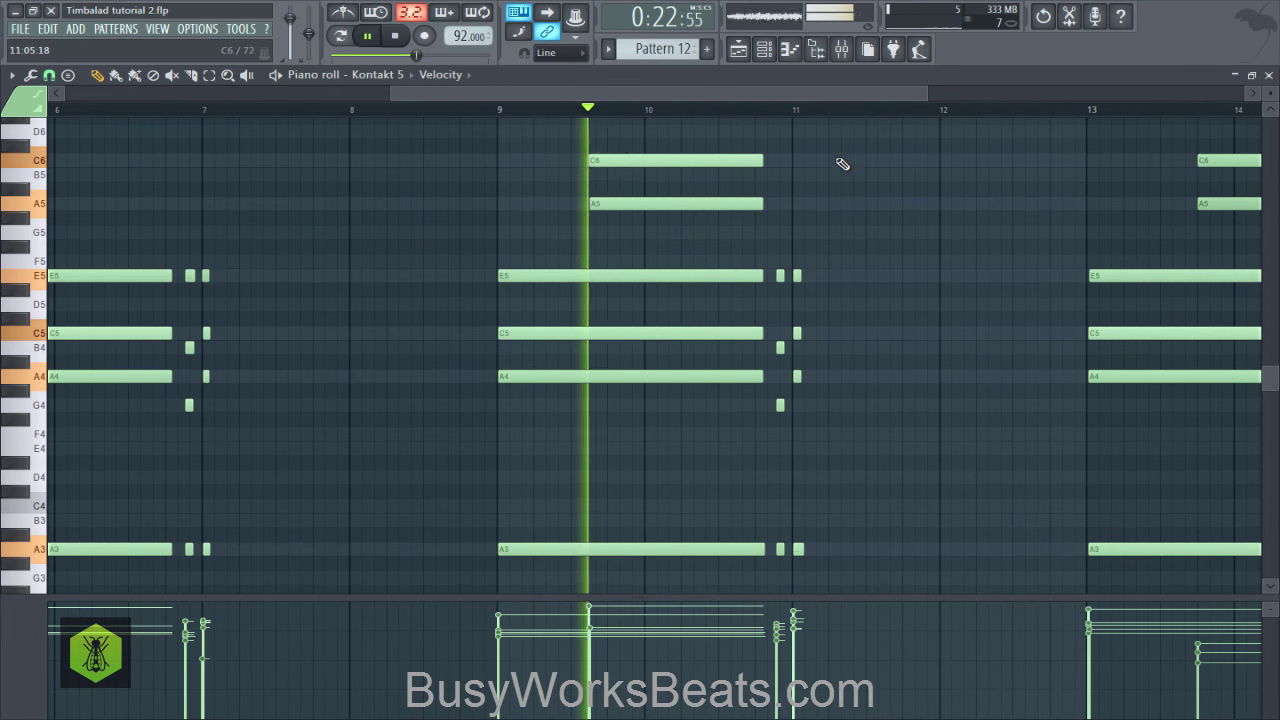
Step: Select the A5, C6 and E6 notes above the bar 9 chord, change the snap setting and shift them slightly later
left_click_drag(650, 314, 583, 147)
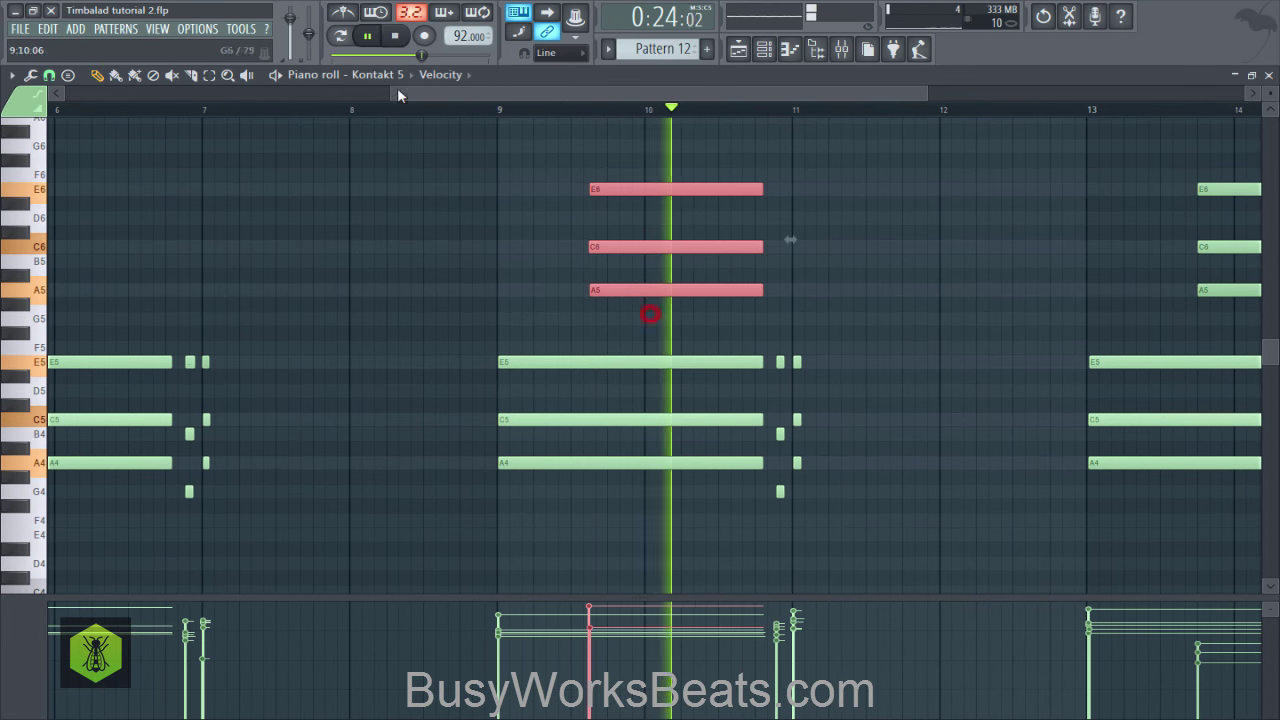
left_click(49, 75)
left_click(63, 148)
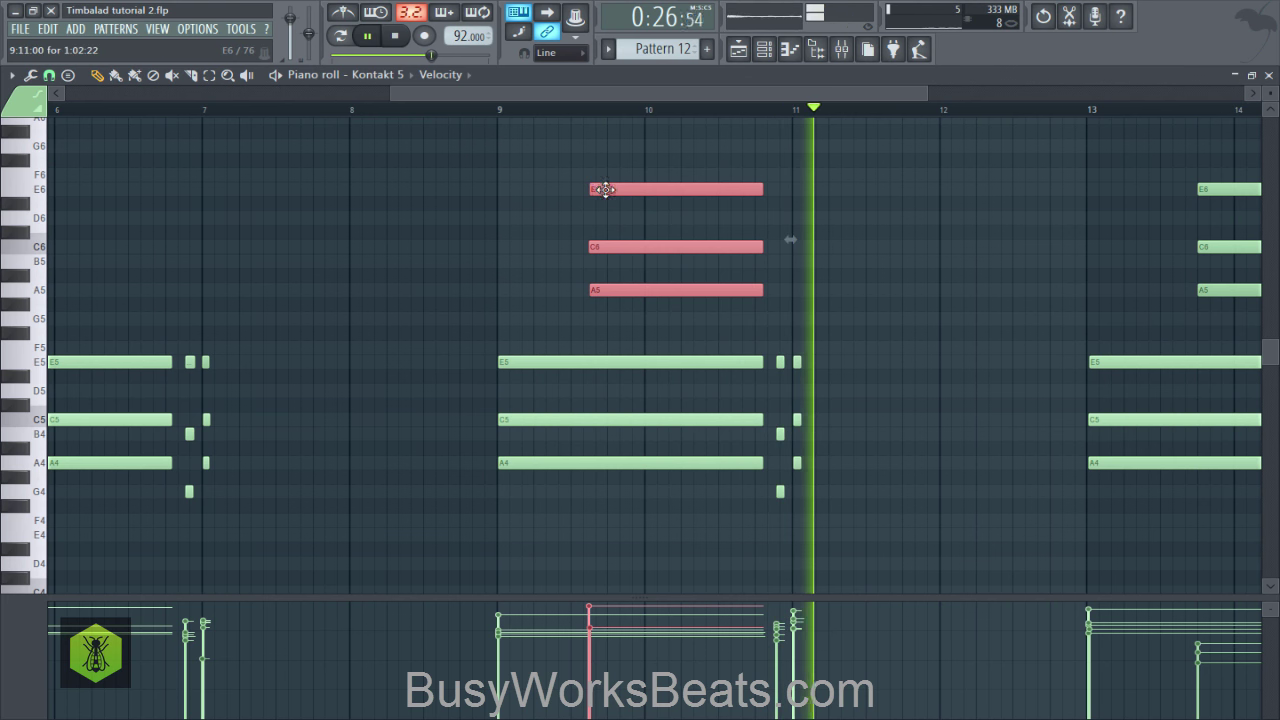
left_click(496, 107)
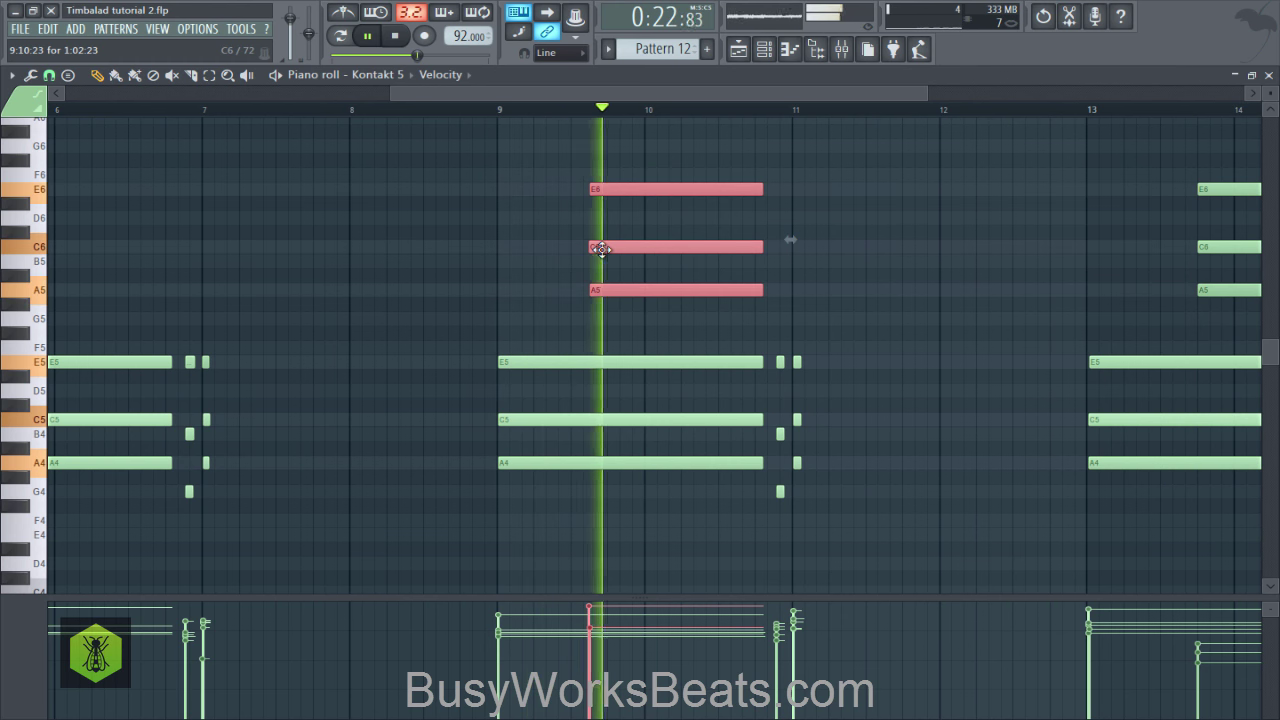
left_click_drag(602, 250, 605, 250)
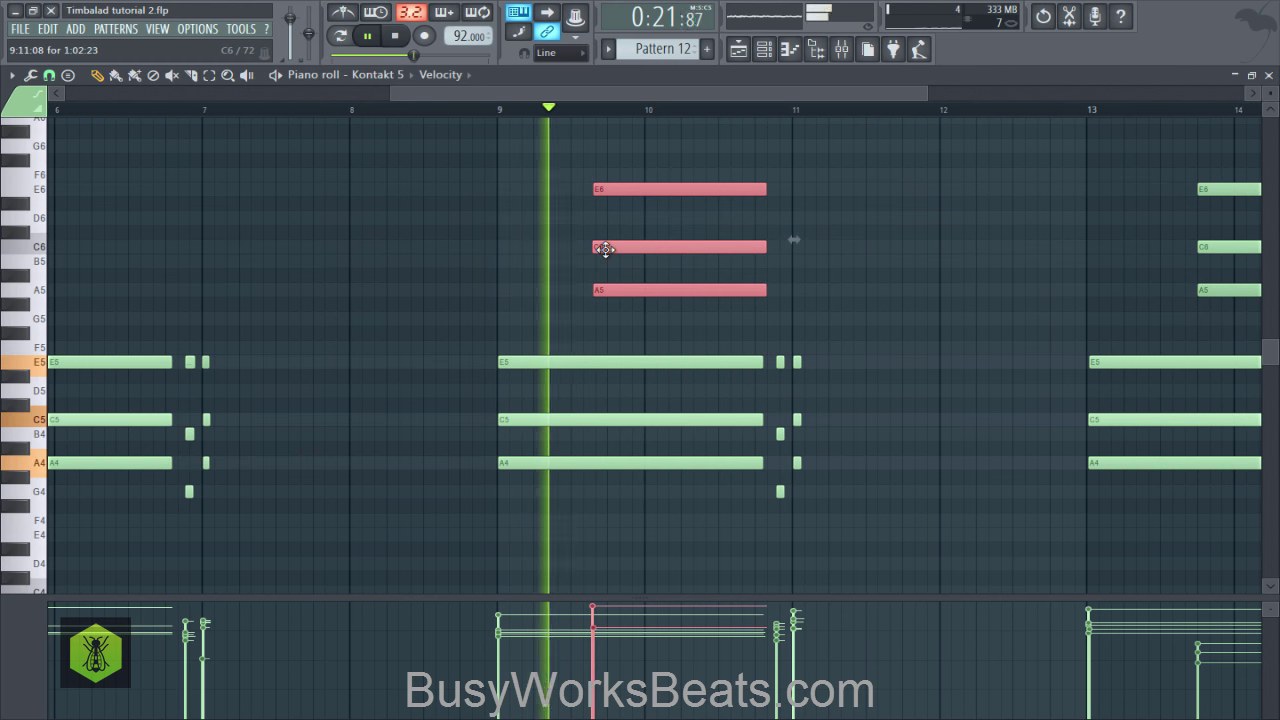
scroll(551, 116, "down", 3)
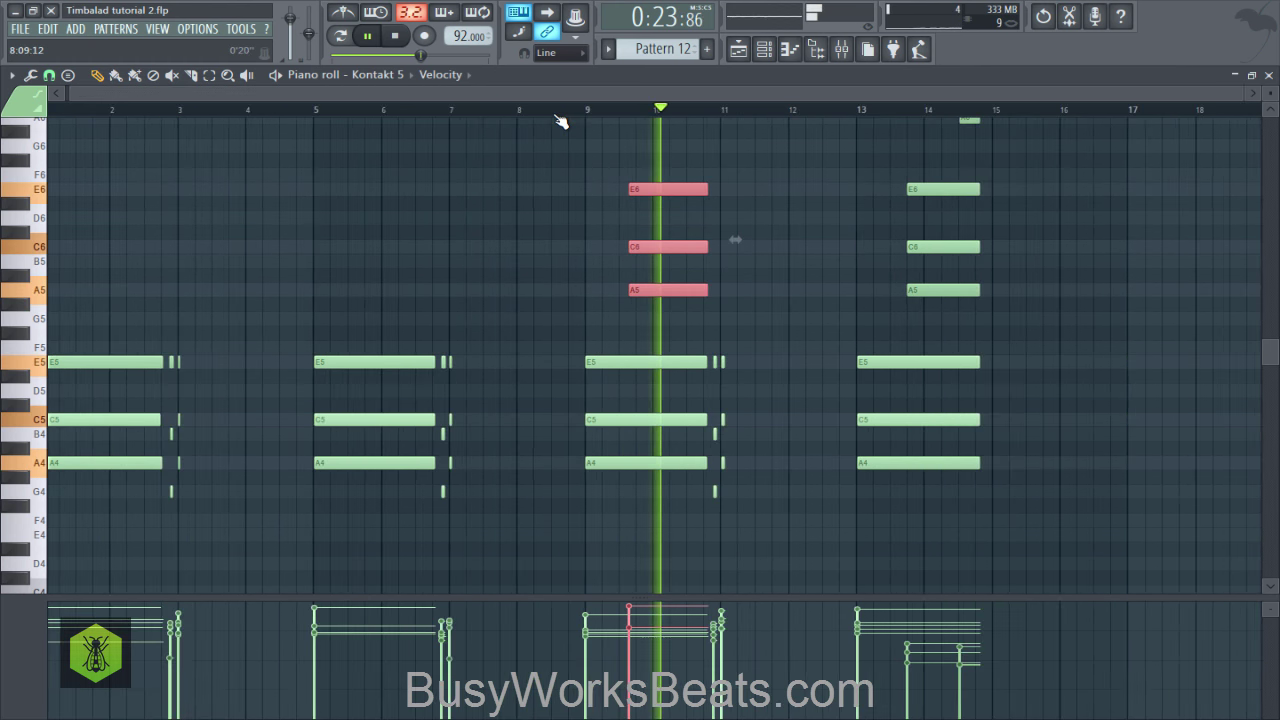
scroll(822, 260, "down", 3)
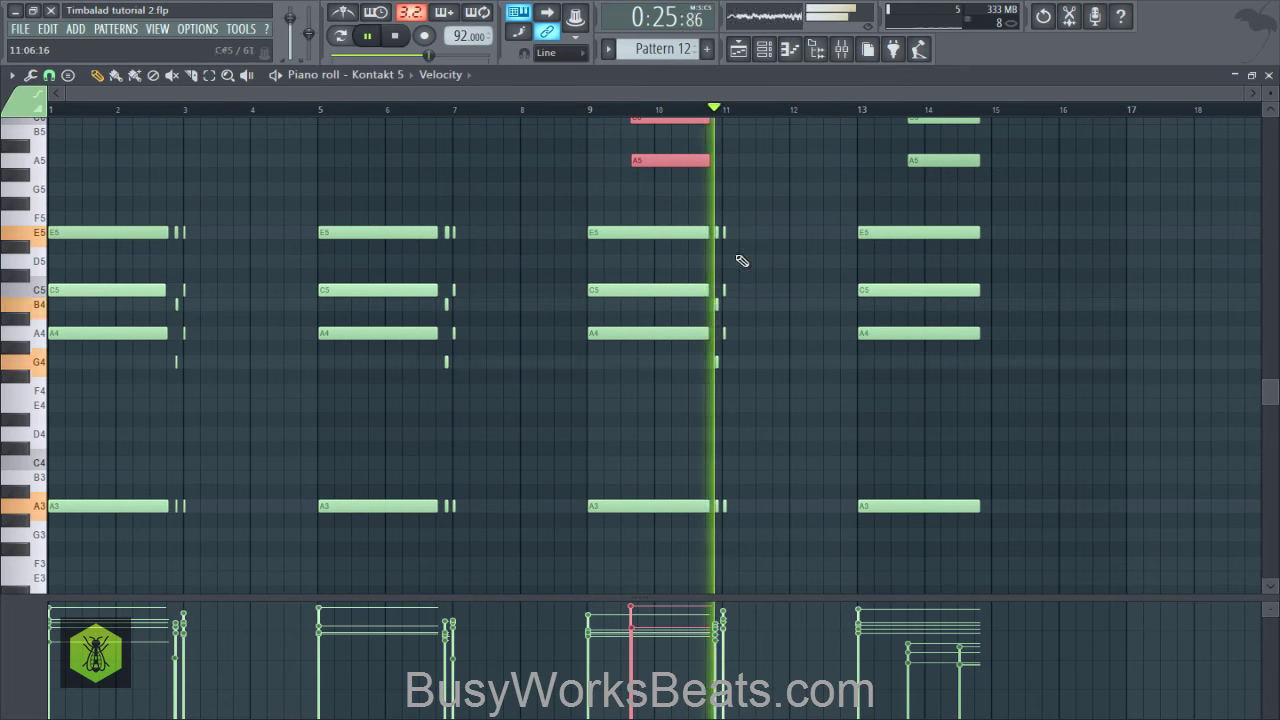
key("space")
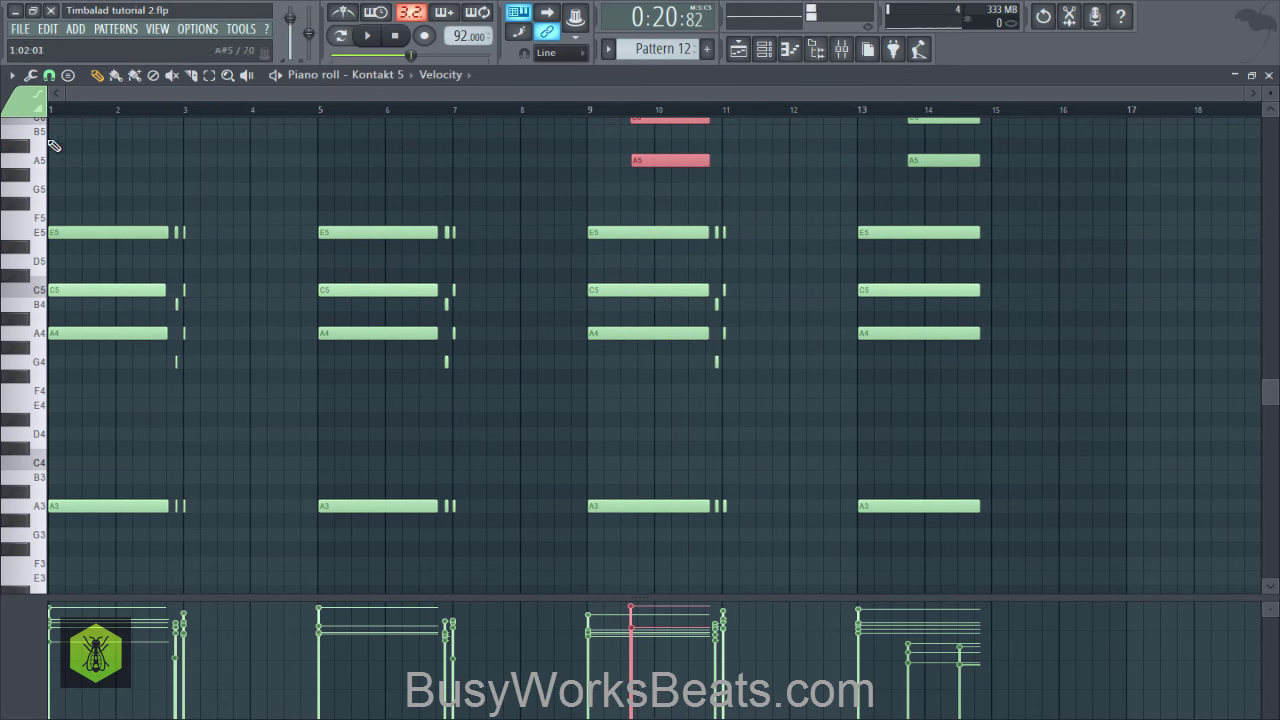
Step: Change the snap setting and copy the two short chords around bar 11 to the matching position around bar 15
left_click(55, 76)
left_click(82, 211)
scroll(766, 110, "up", 5)
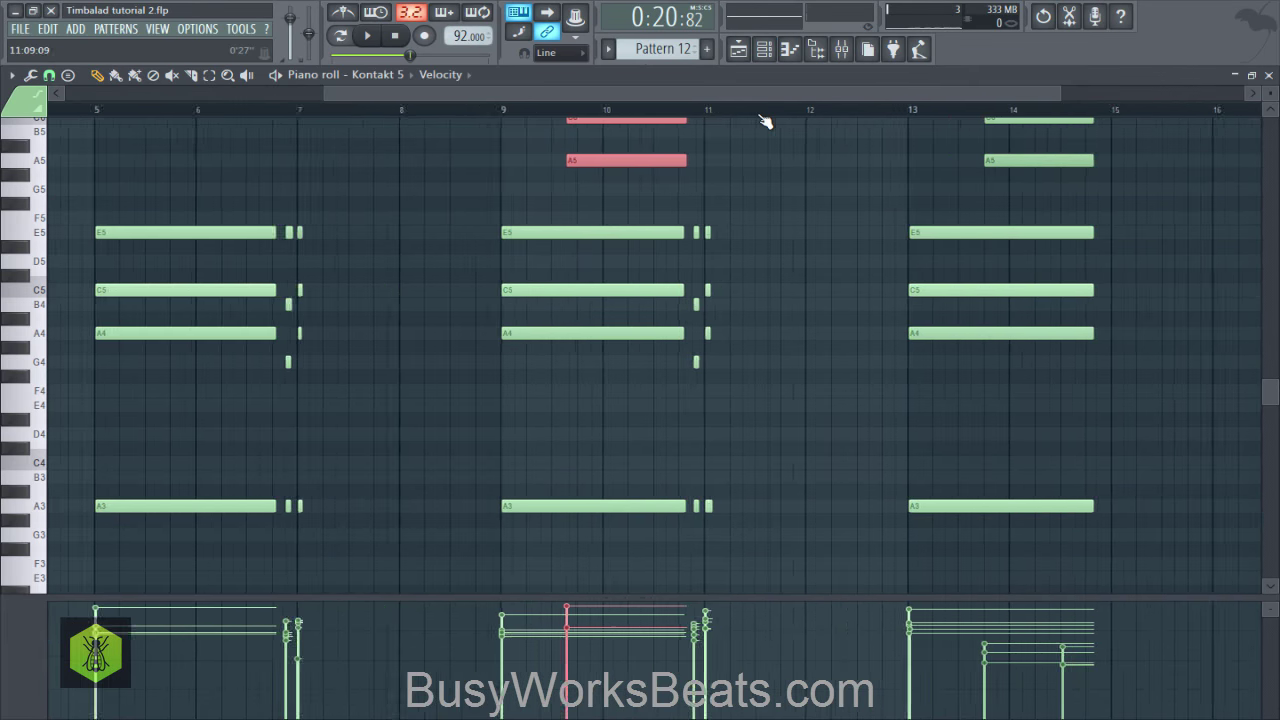
left_click_drag(716, 186, 1095, 507)
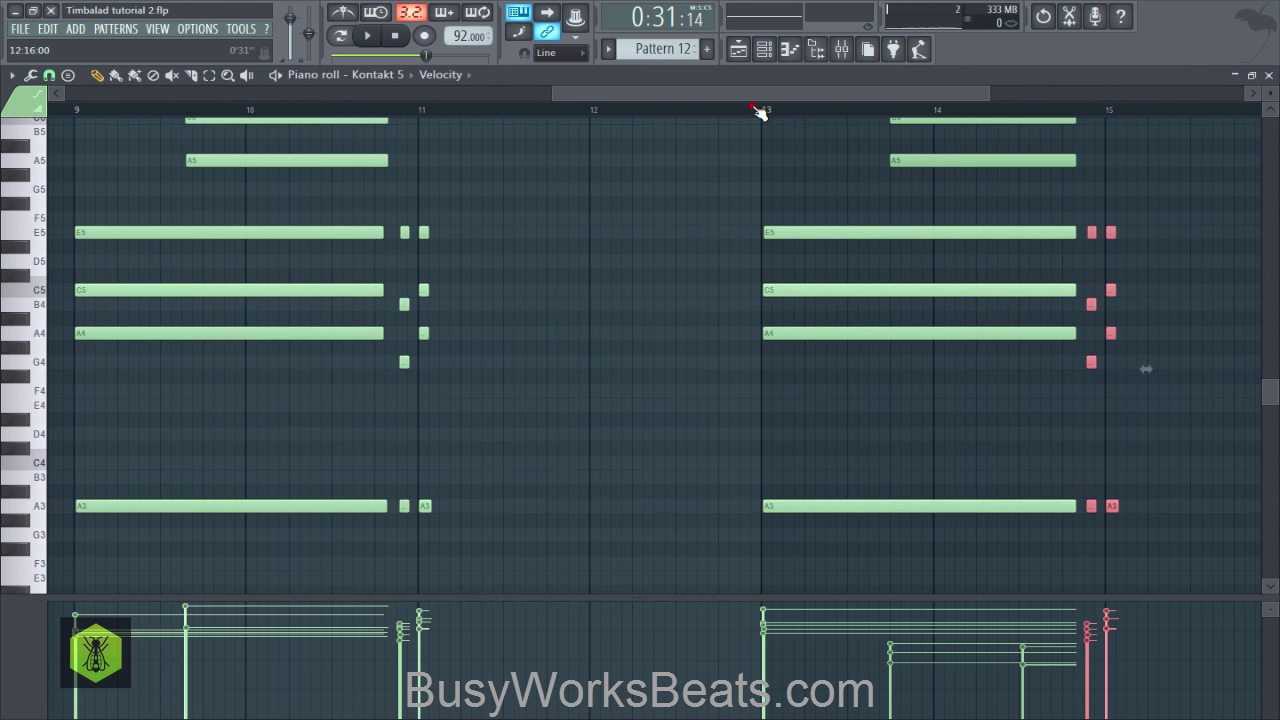
Step: Select the upper-octave chords from A5 to E7 in bars 13 and 14 and lengthen them to end just before bar 15
scroll(894, 223, "up", 5)
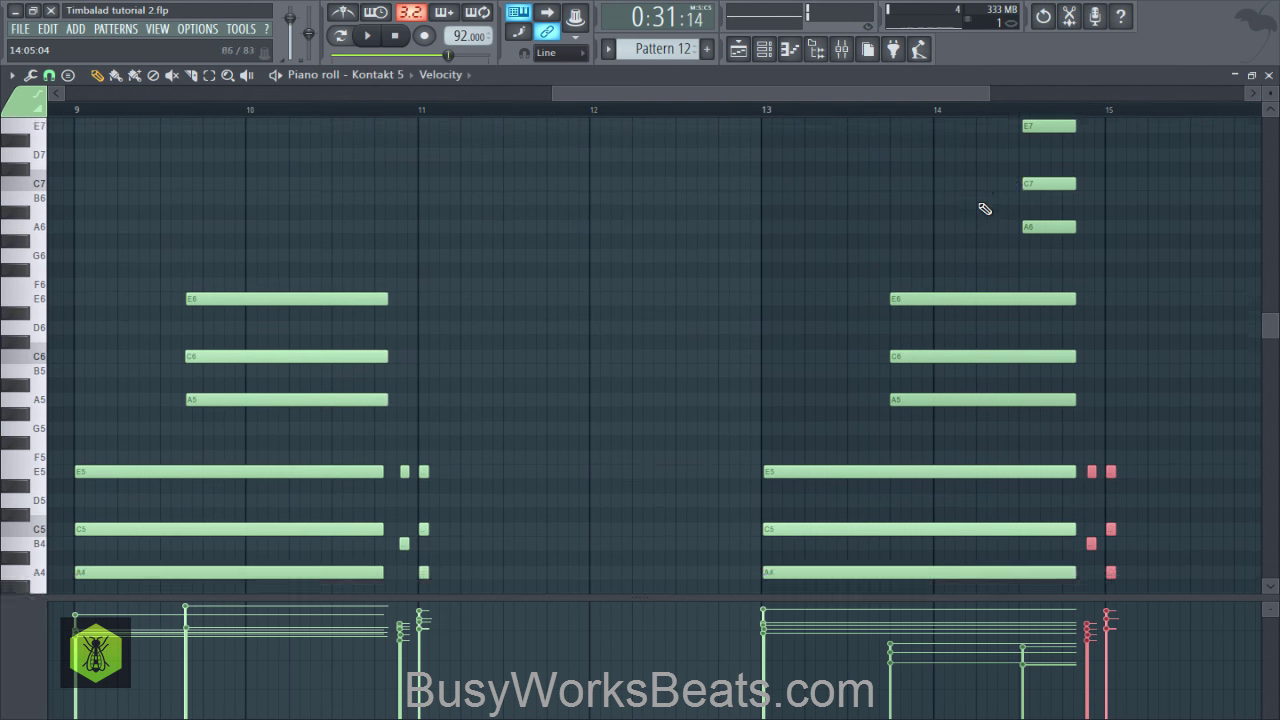
scroll(985, 208, "up", 1)
left_click_drag(1060, 146, 1062, 432)
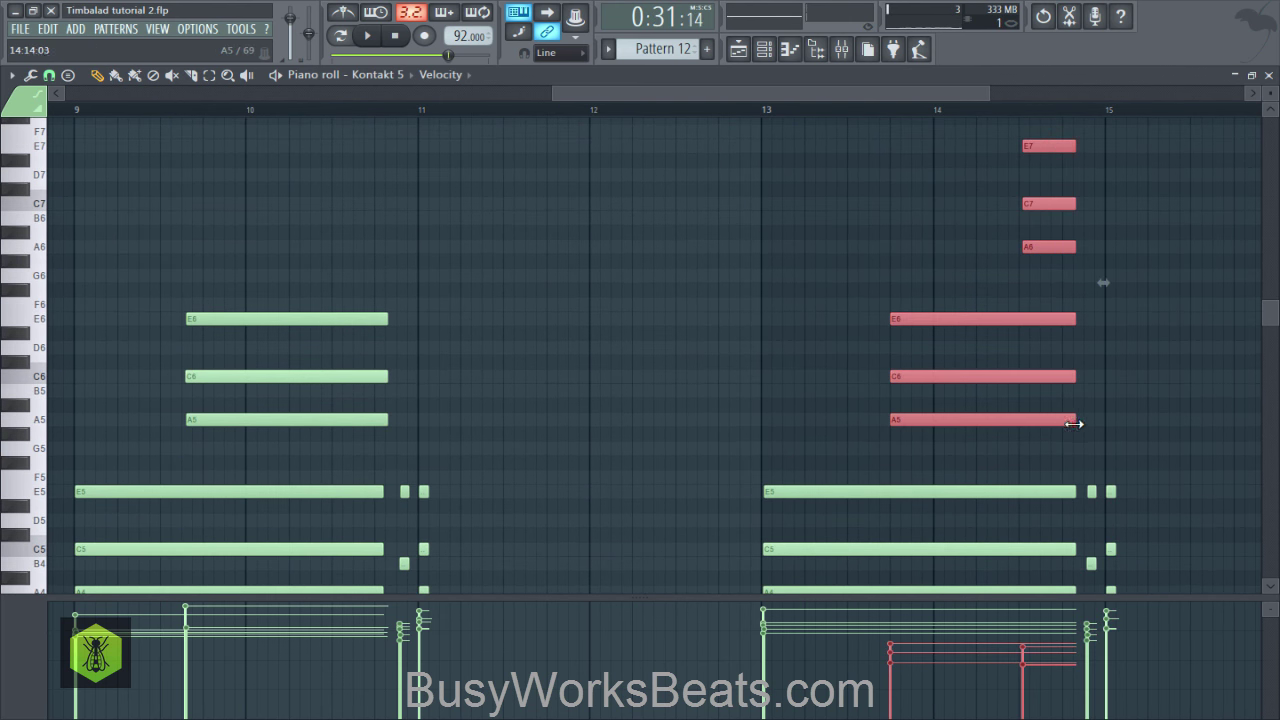
left_click(967, 257, "ctrl")
key("space")
scroll(836, 352, "down", 1)
key("space")
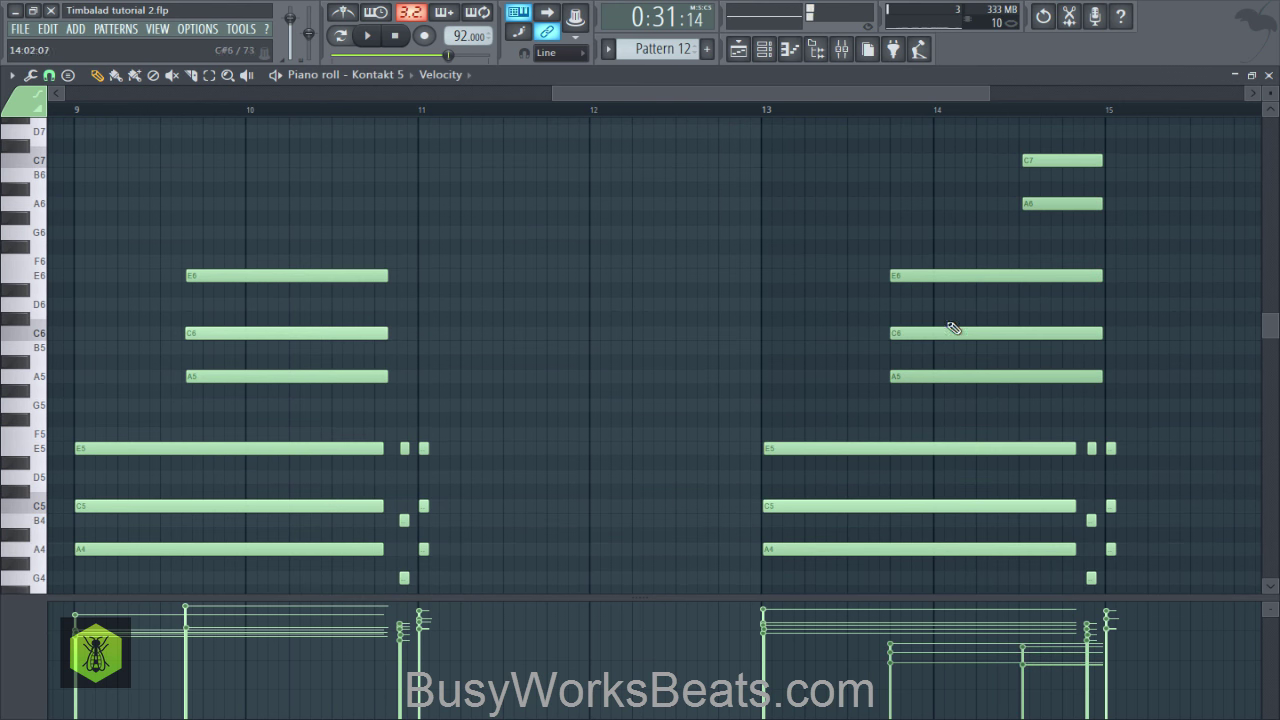
Step: Save the project and play the piano part from bar 13 to check the lengthened chords
key("ctrl+s")
key("space")
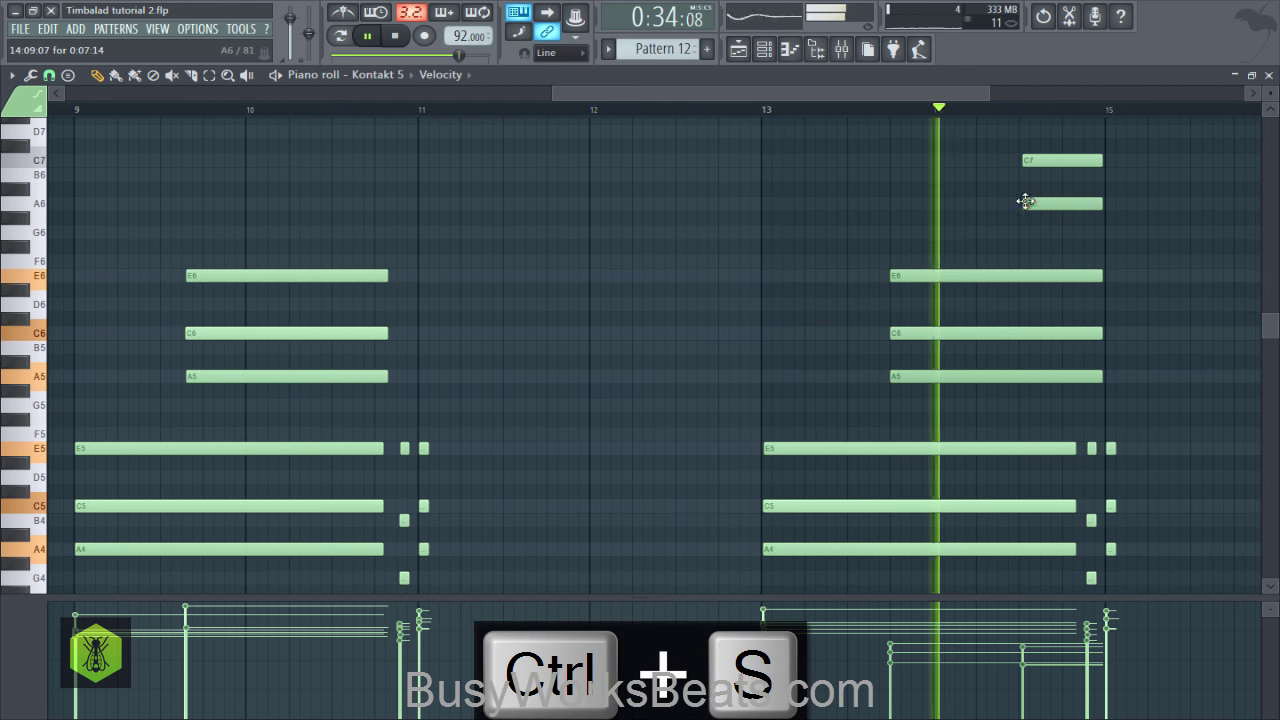
scroll(1050, 225, "up", 1)
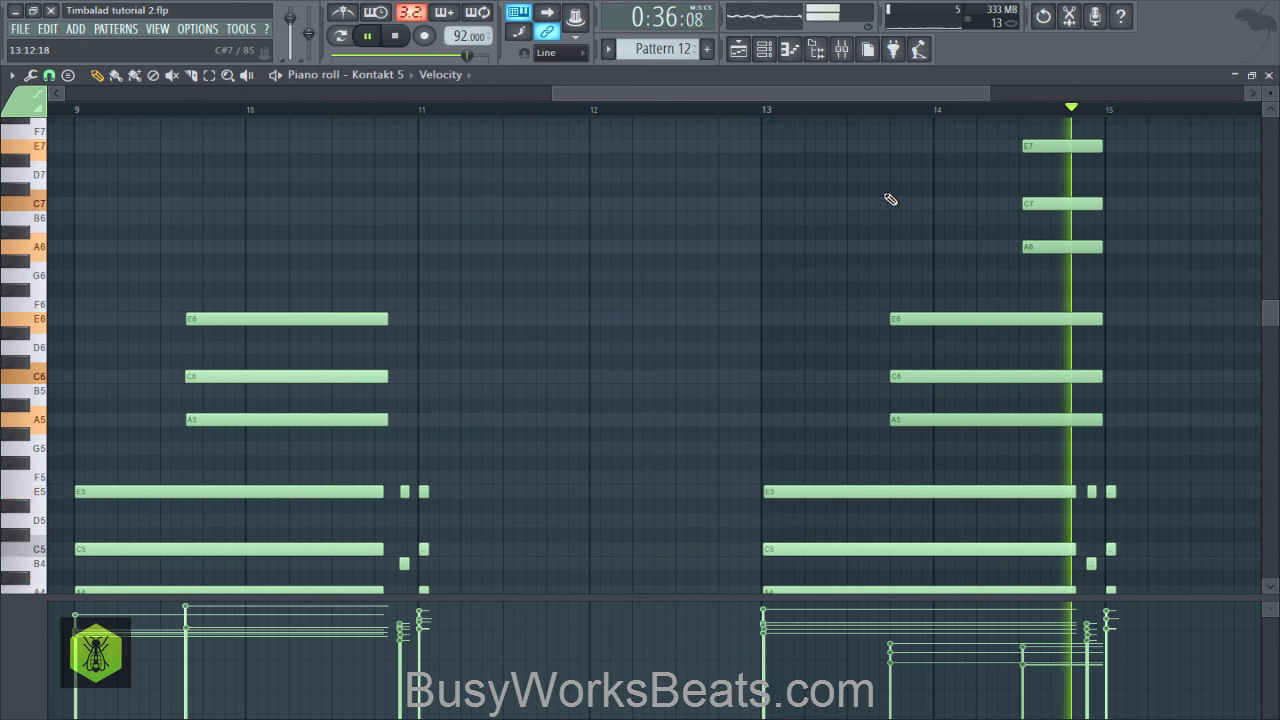
Step: Show the playlist, save the project and extend the Pattern 12 clip on Track 9 to the start of bar 17
left_click(1269, 76)
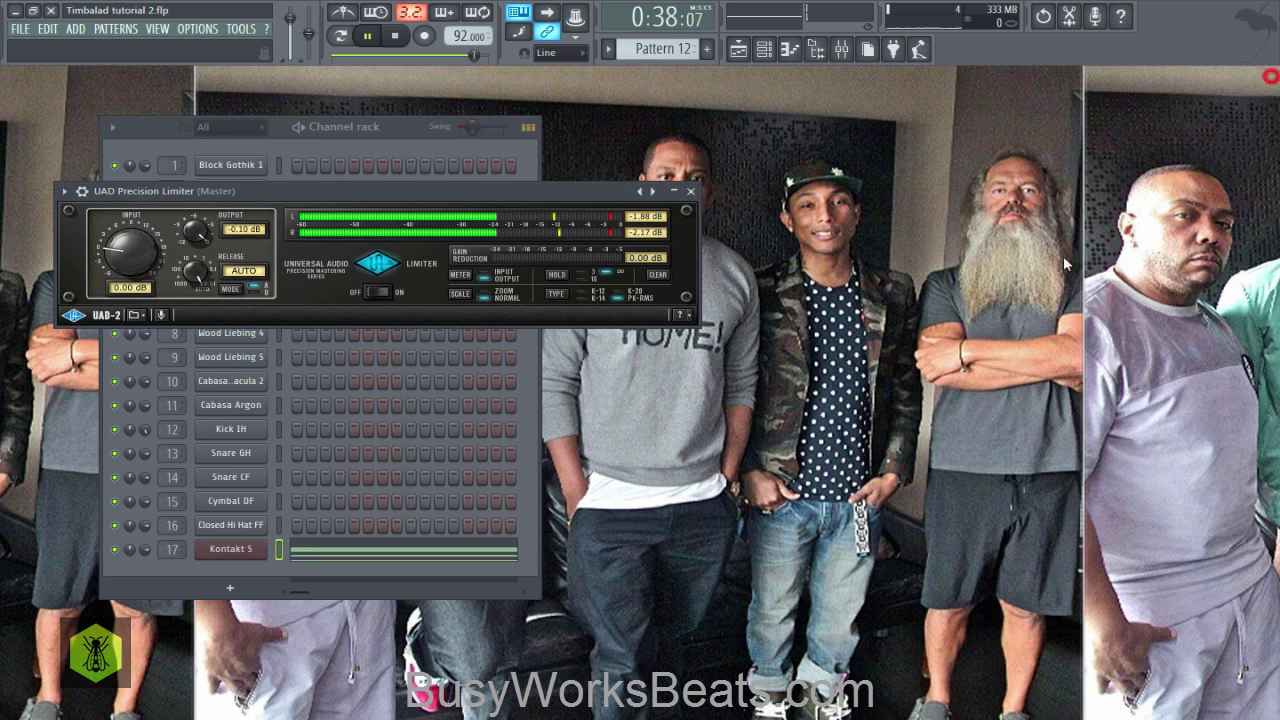
left_click(740, 49)
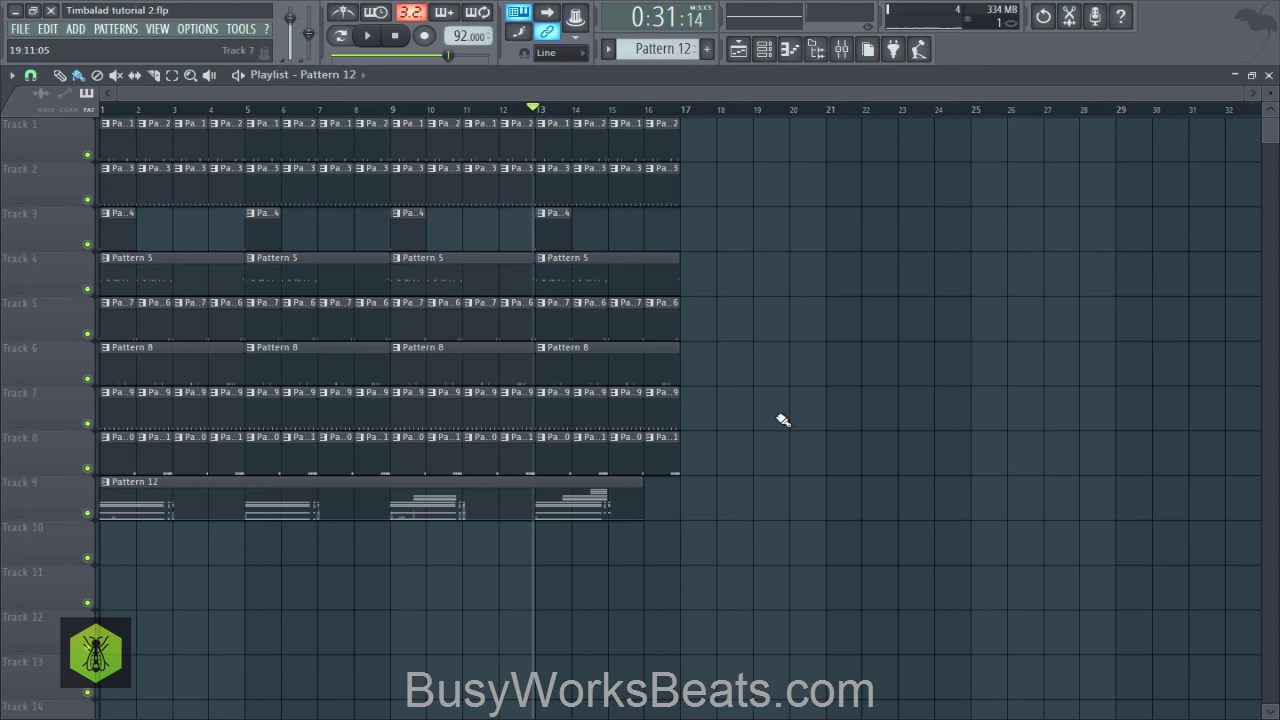
key("ctrl+s")
left_click_drag(640, 512, 663, 512)
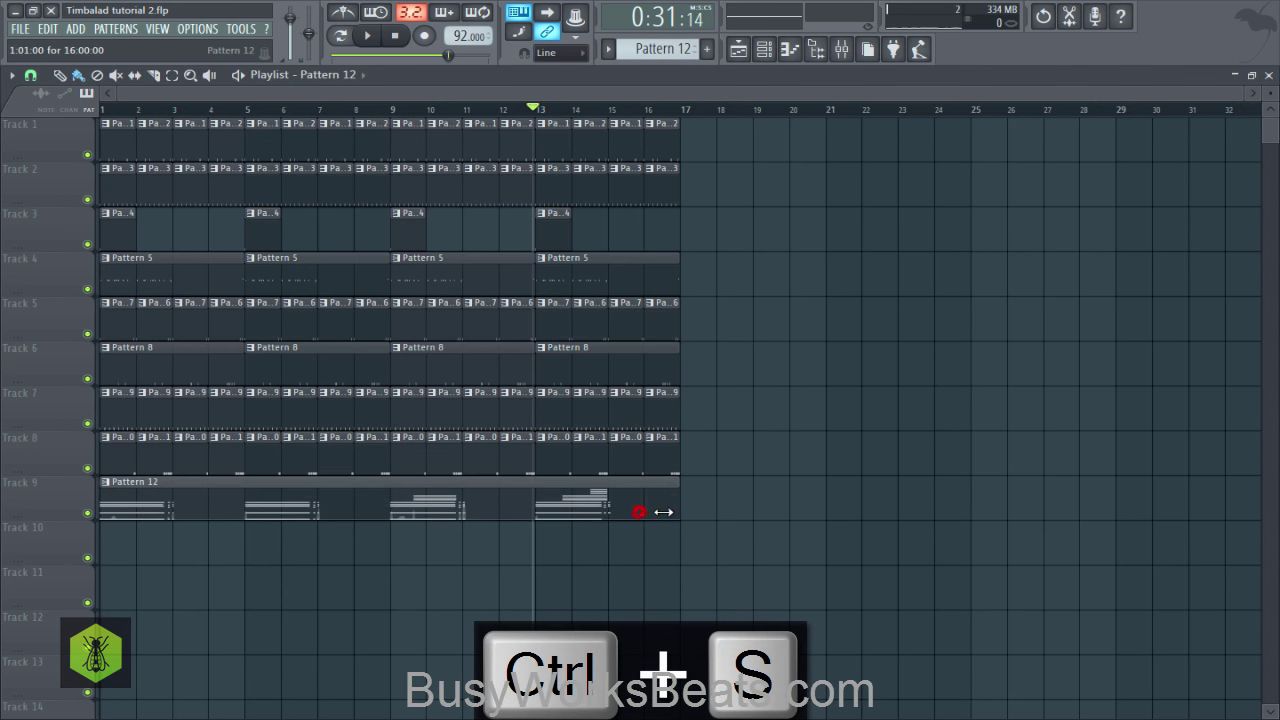
Step: Select Pattern 13 with the channel rack open and save the project after a brief playback
left_click(770, 52)
left_click_drag(661, 51, 661, 44)
key("space")
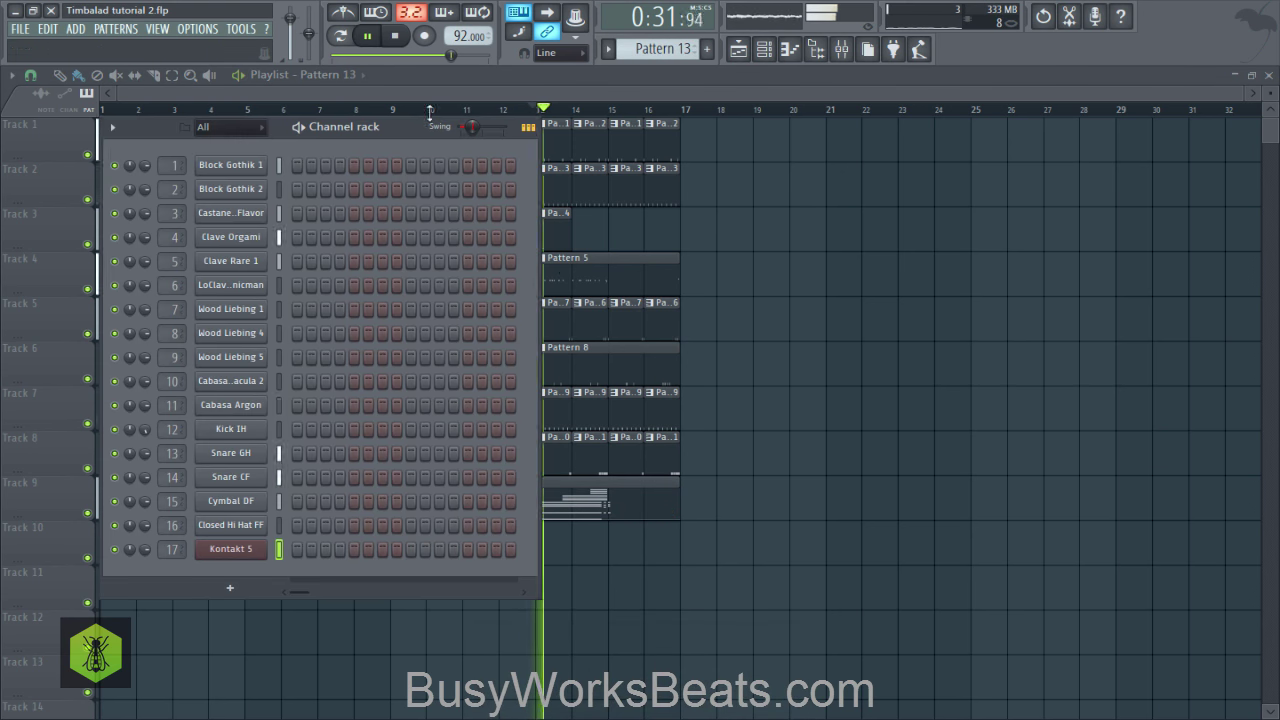
left_click(396, 40)
key("ctrl+s")
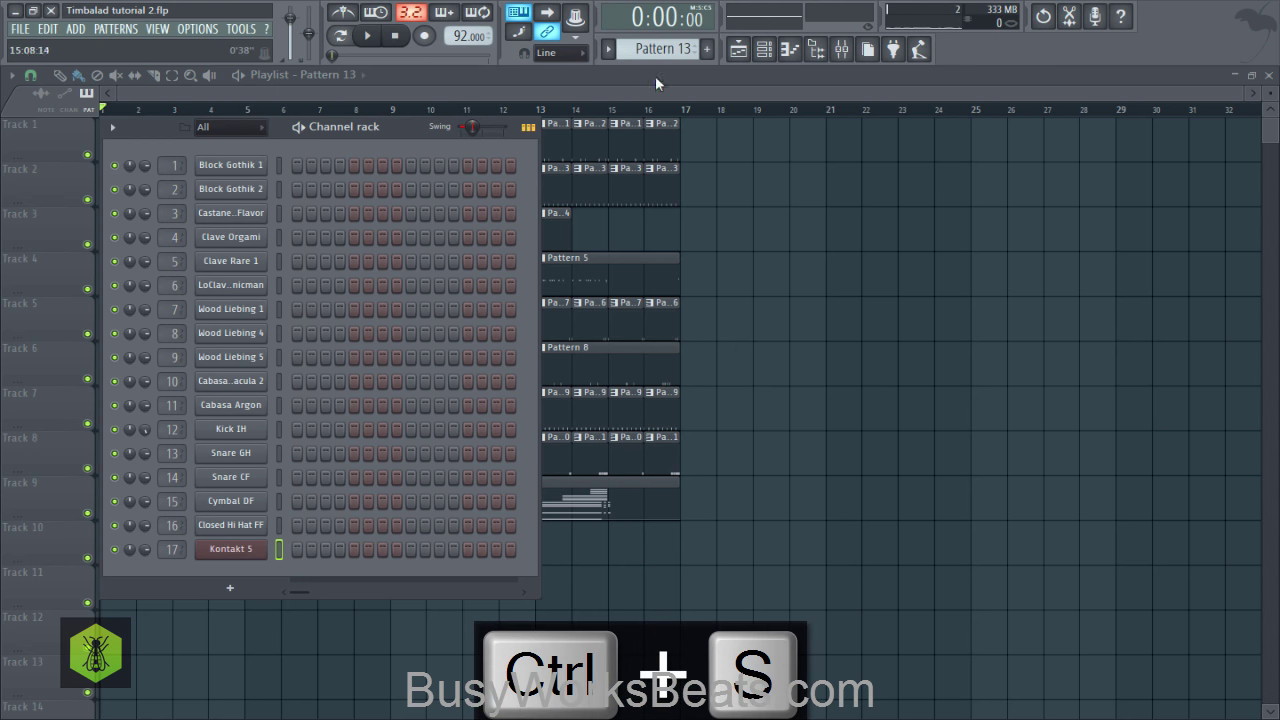
key("F6")
left_click(763, 49)
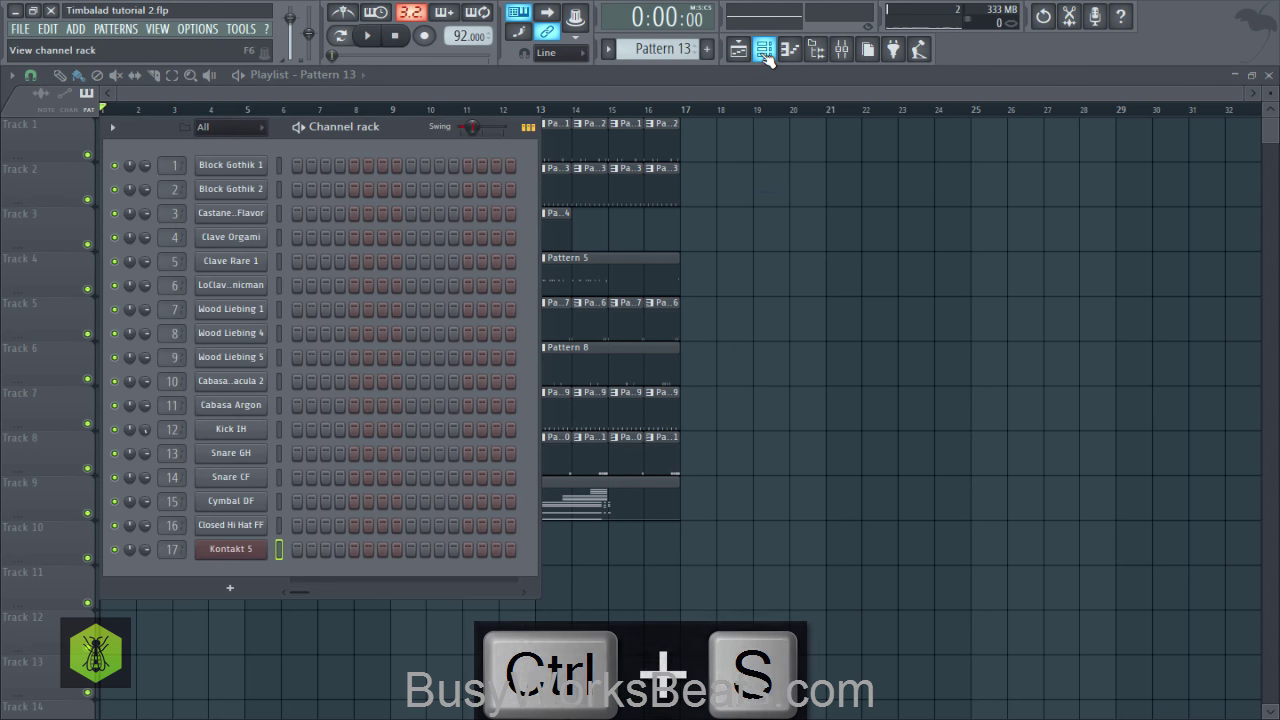
Step: Play the arrangement and briefly solo the Clave Rare 1 channel to identify its sound, restoring all channels
key("space")
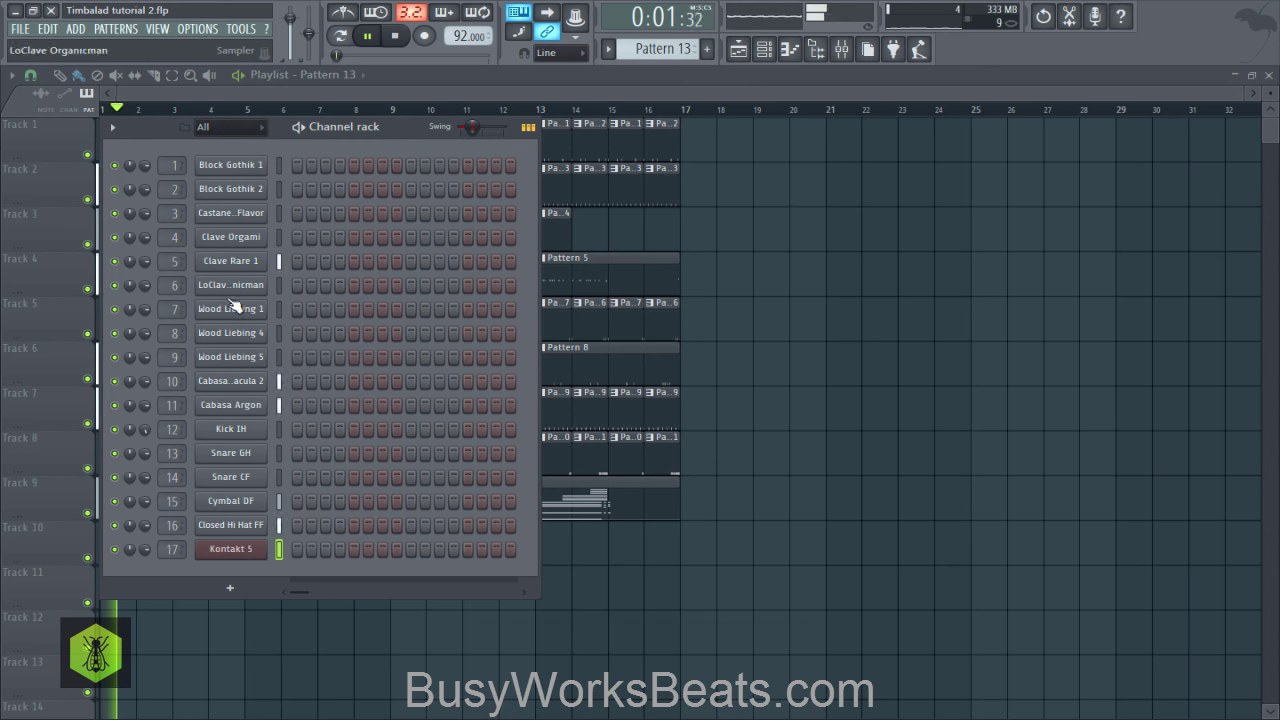
right_click(108, 261)
left_click(132, 268)
key("space")
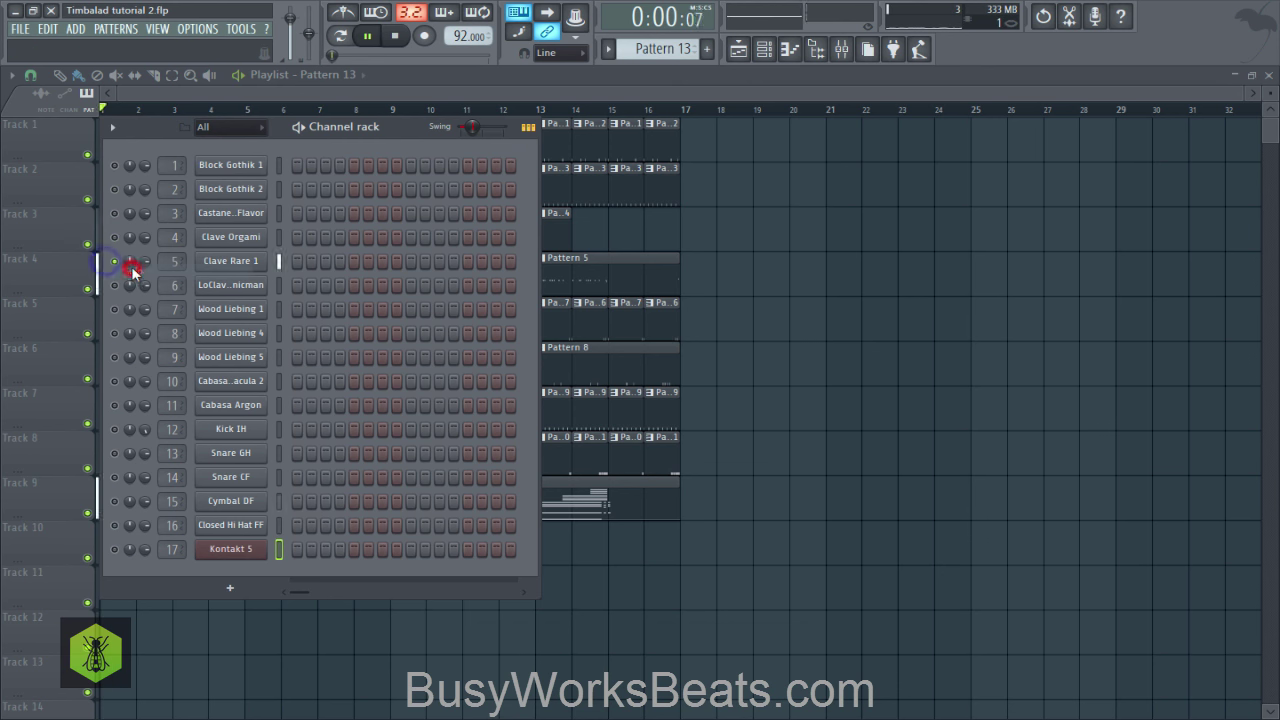
right_click(118, 263)
left_click(138, 273)
key("space")
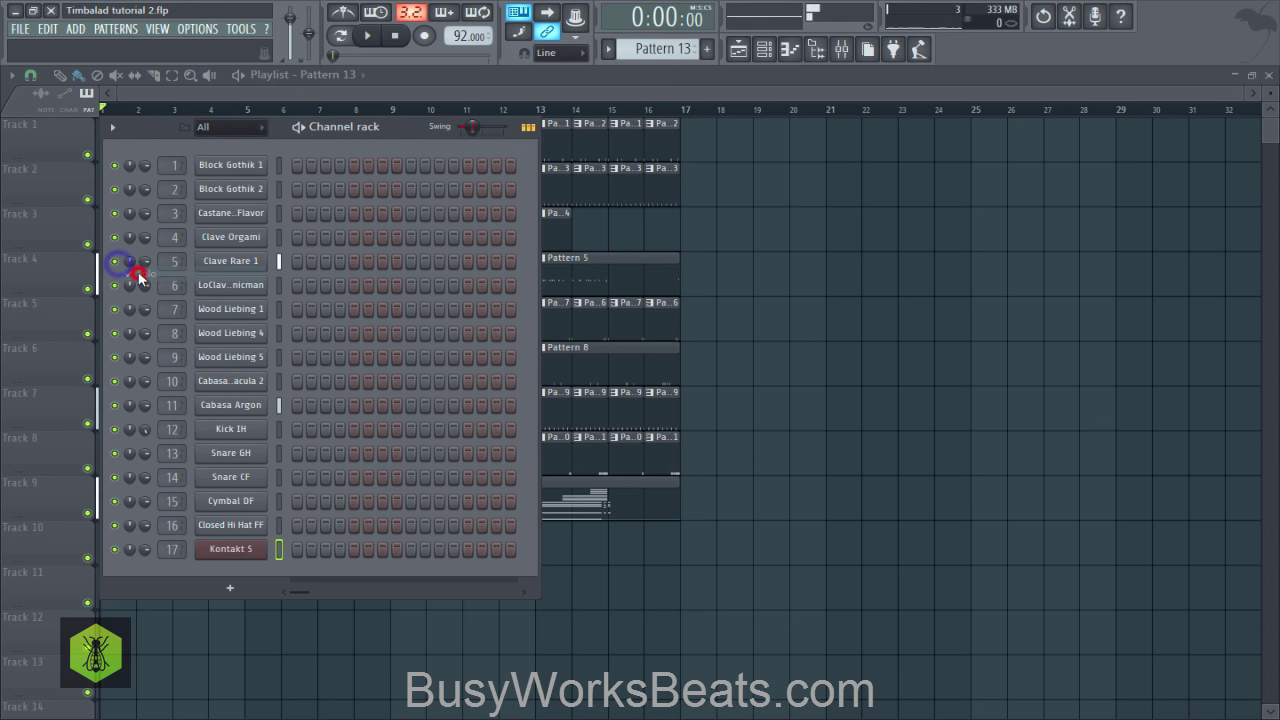
Step: Lower the Clave Rare 1 channel's pitch to about -243 cents while the beat plays
left_click(234, 268)
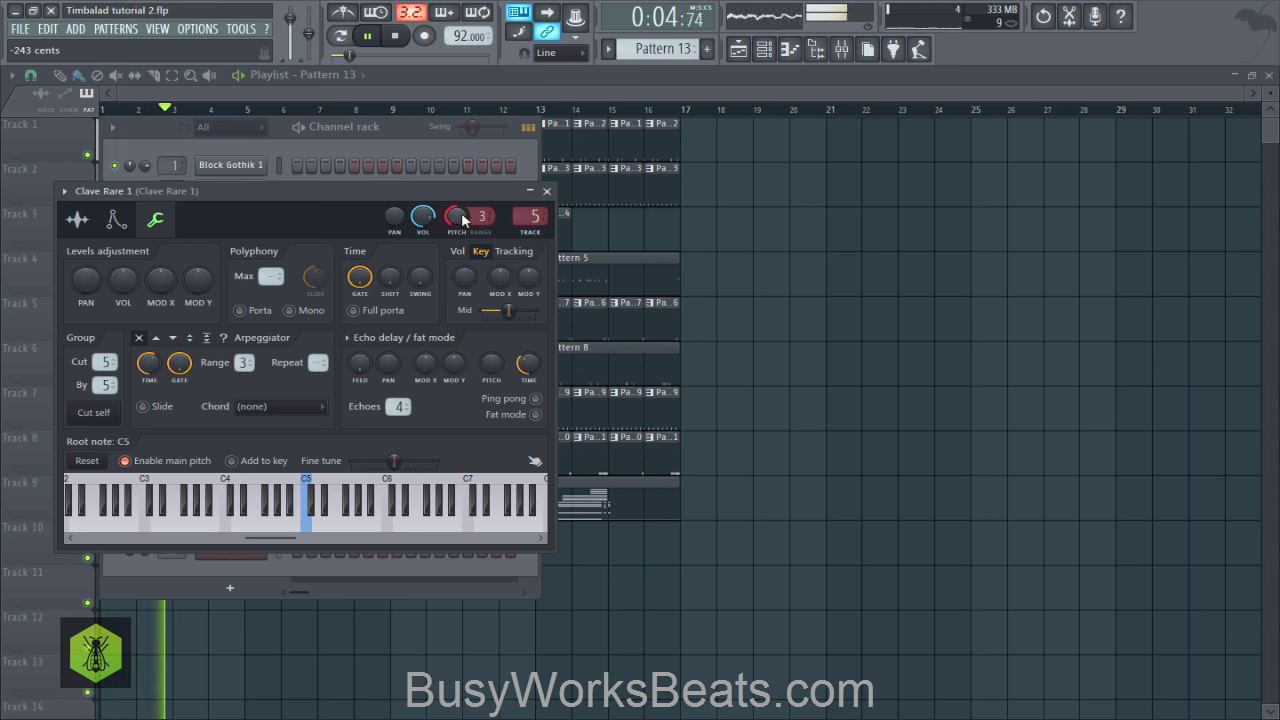
left_click(546, 191)
key("space")
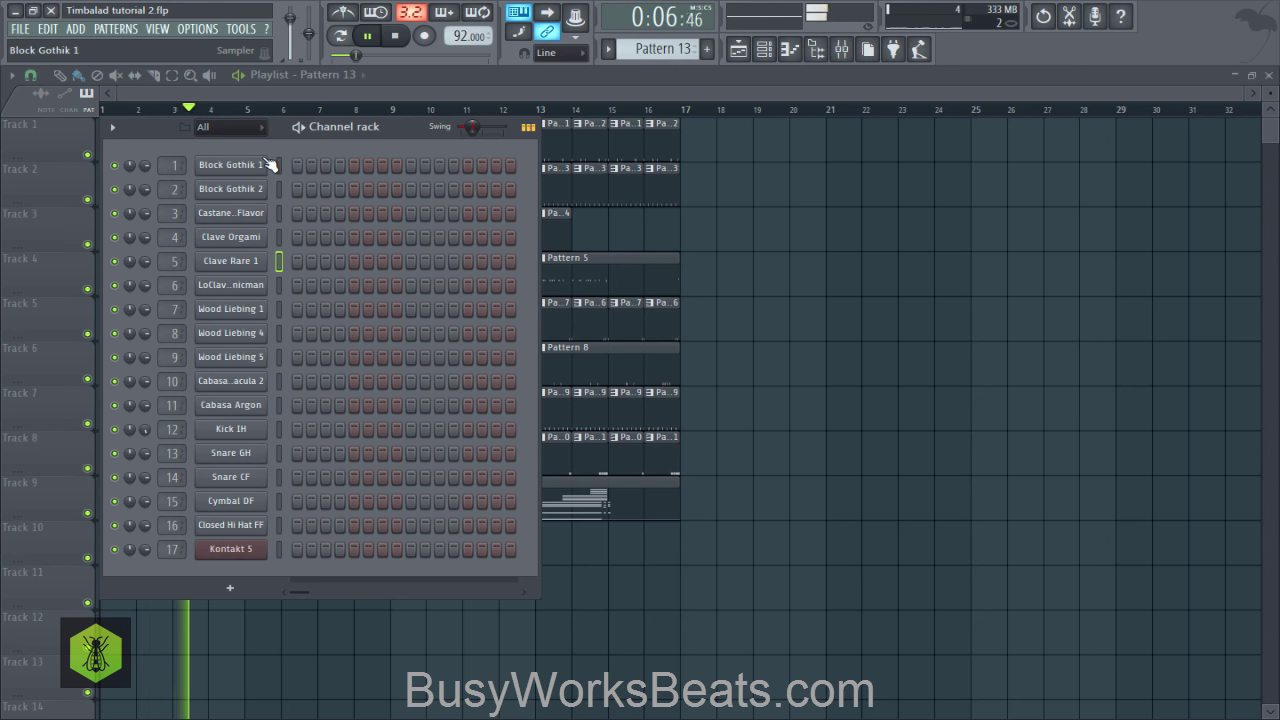
Step: Save the project and play through the arrangement to check the retuned clave
key("F6")
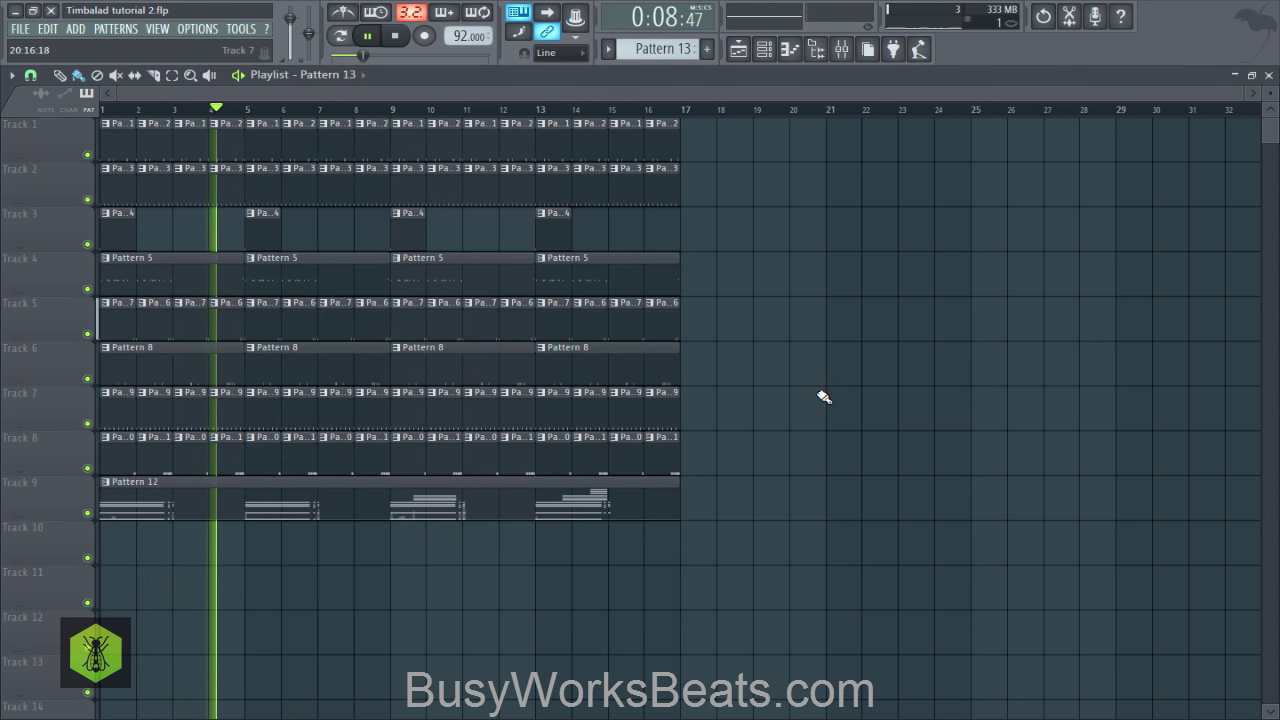
key("ctrl+s")
left_click(764, 50)
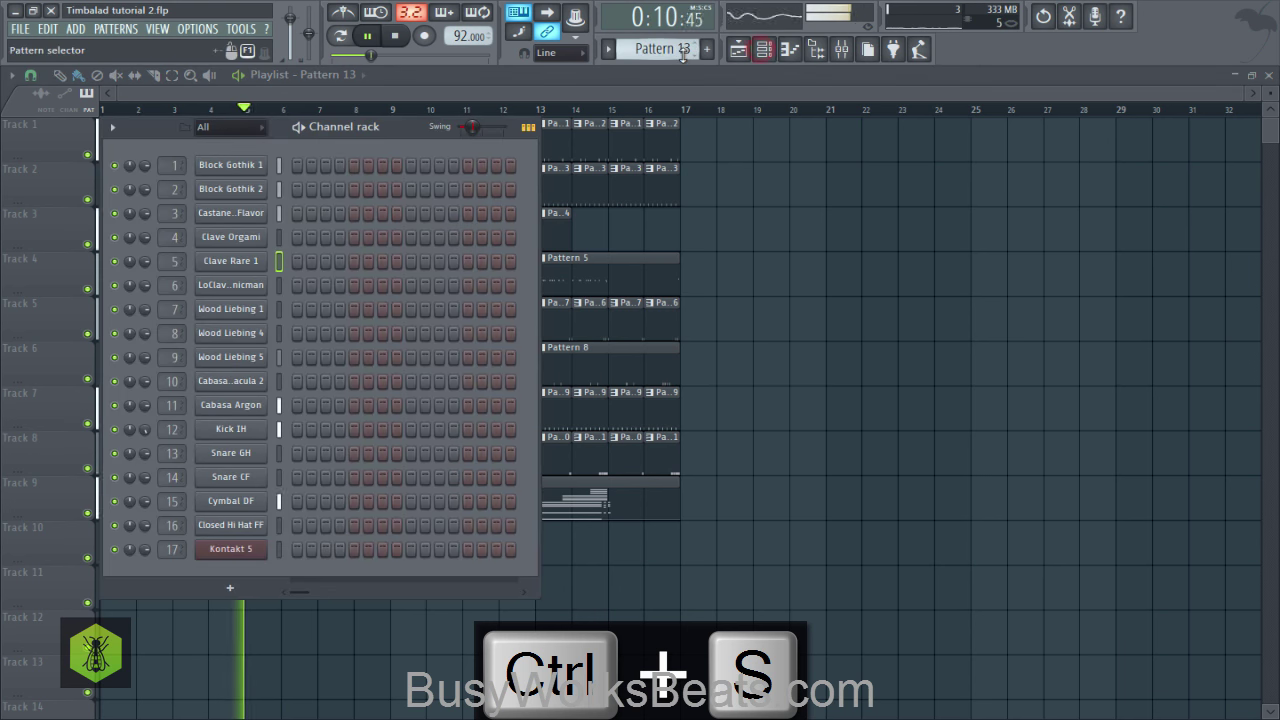
left_click_drag(683, 50, 683, 50)
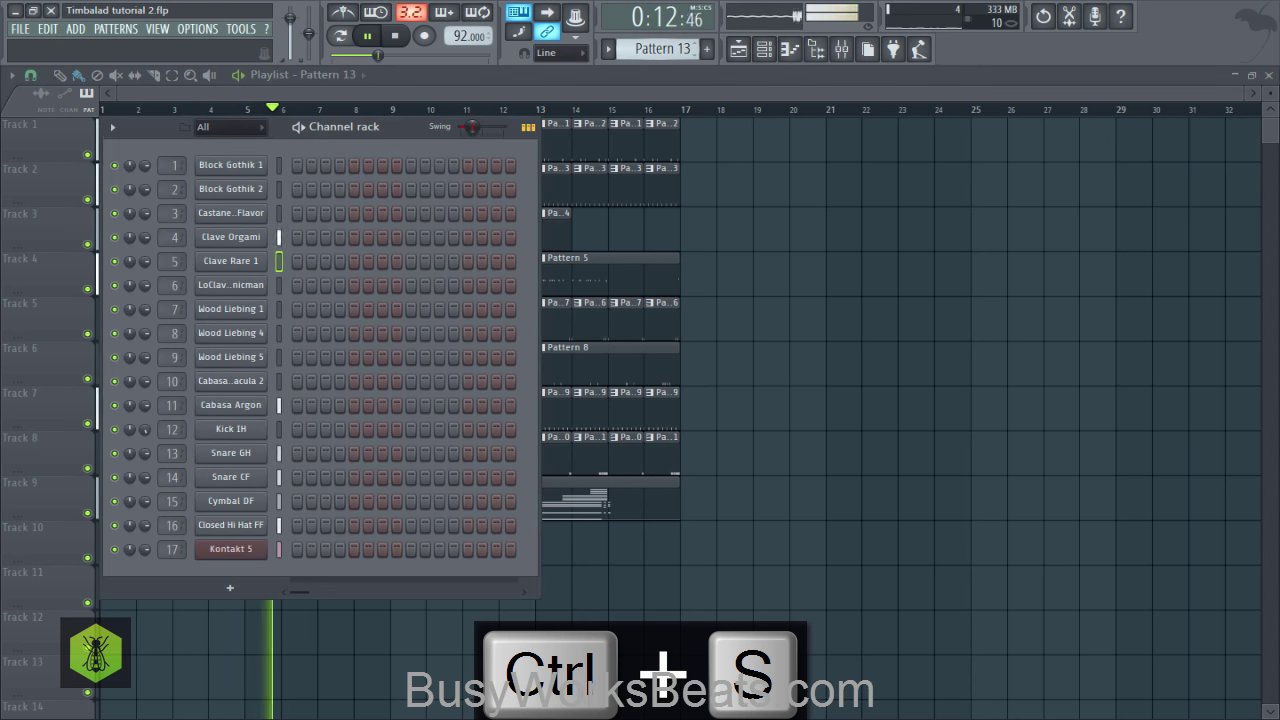
right_click(691, 276)
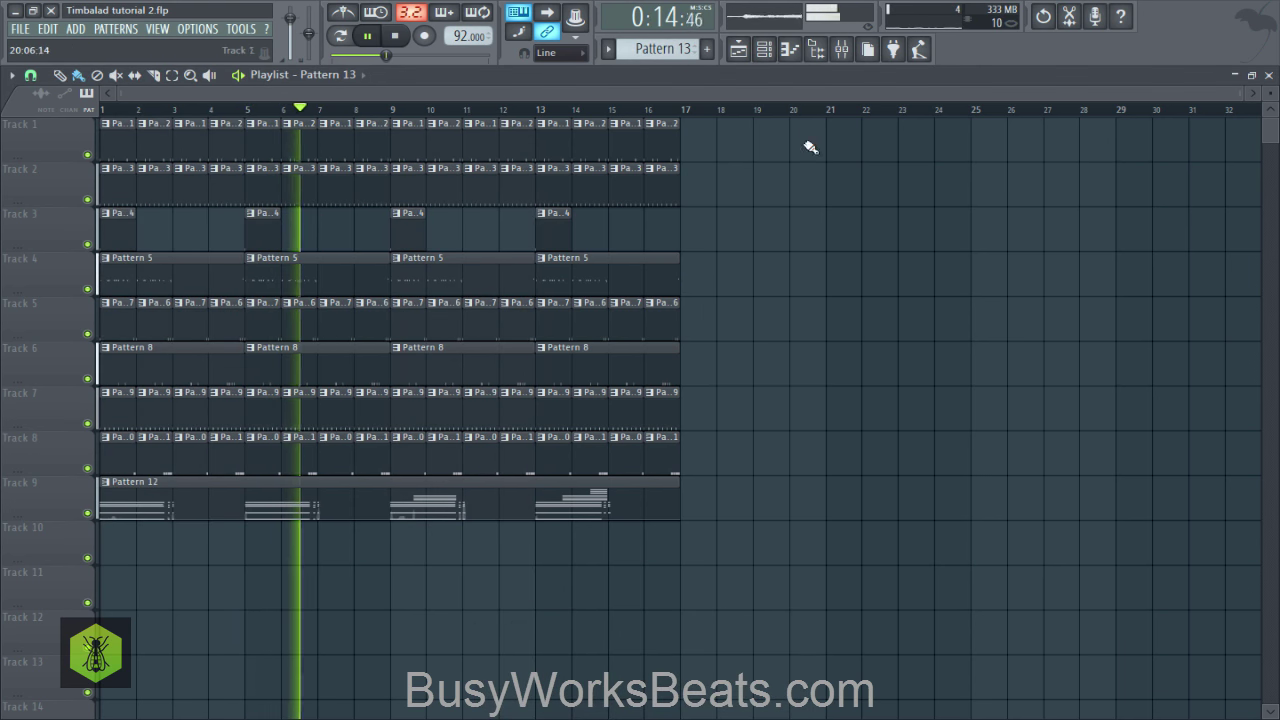
key("ctrl+s")
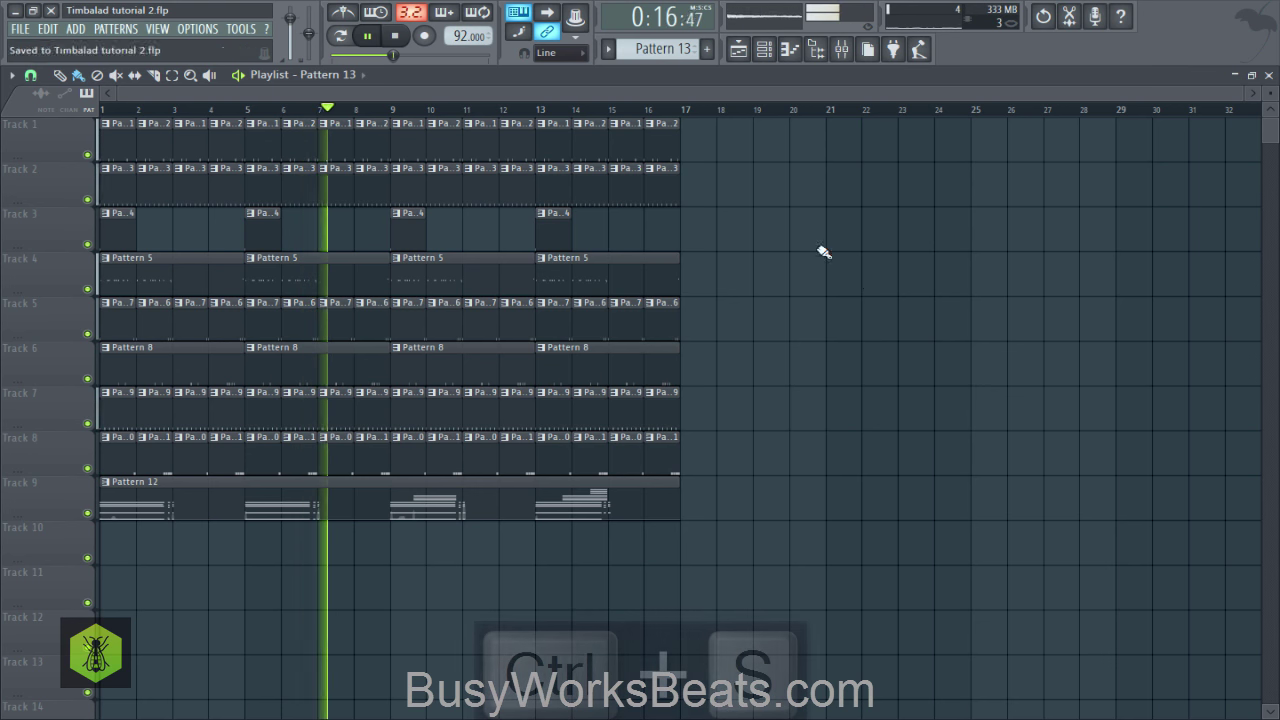
left_click(762, 50)
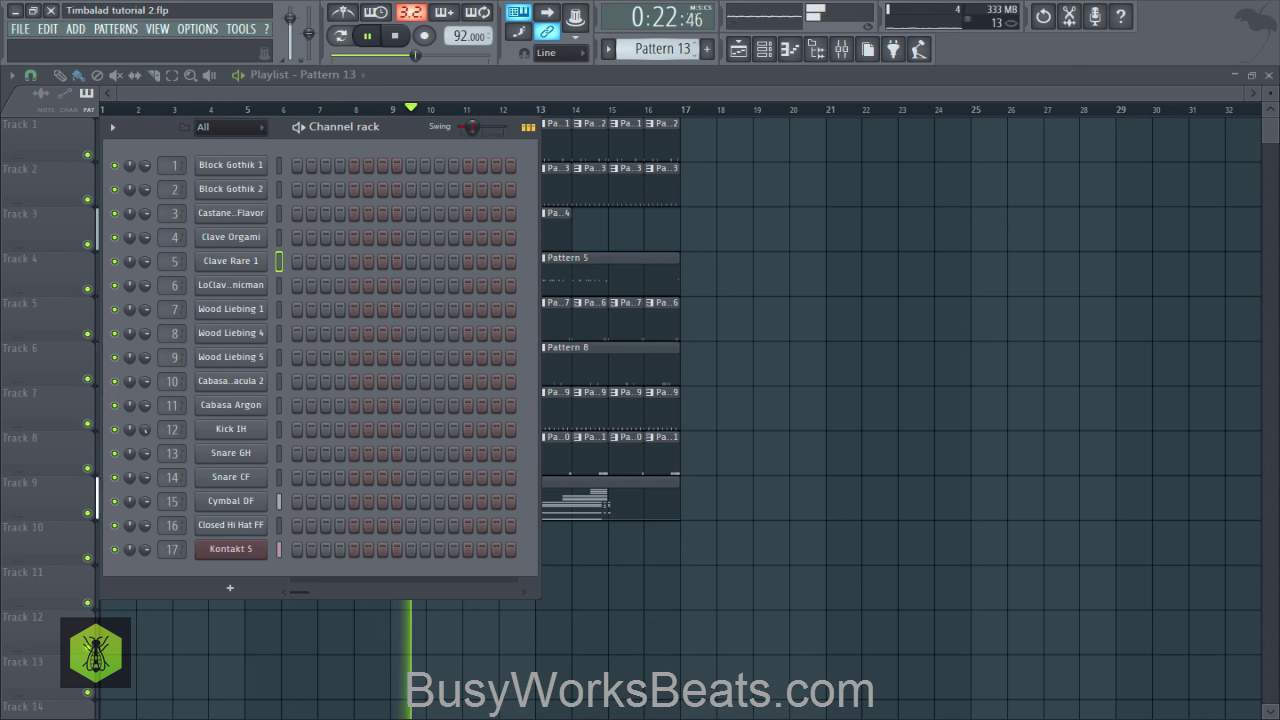
left_click(872, 289)
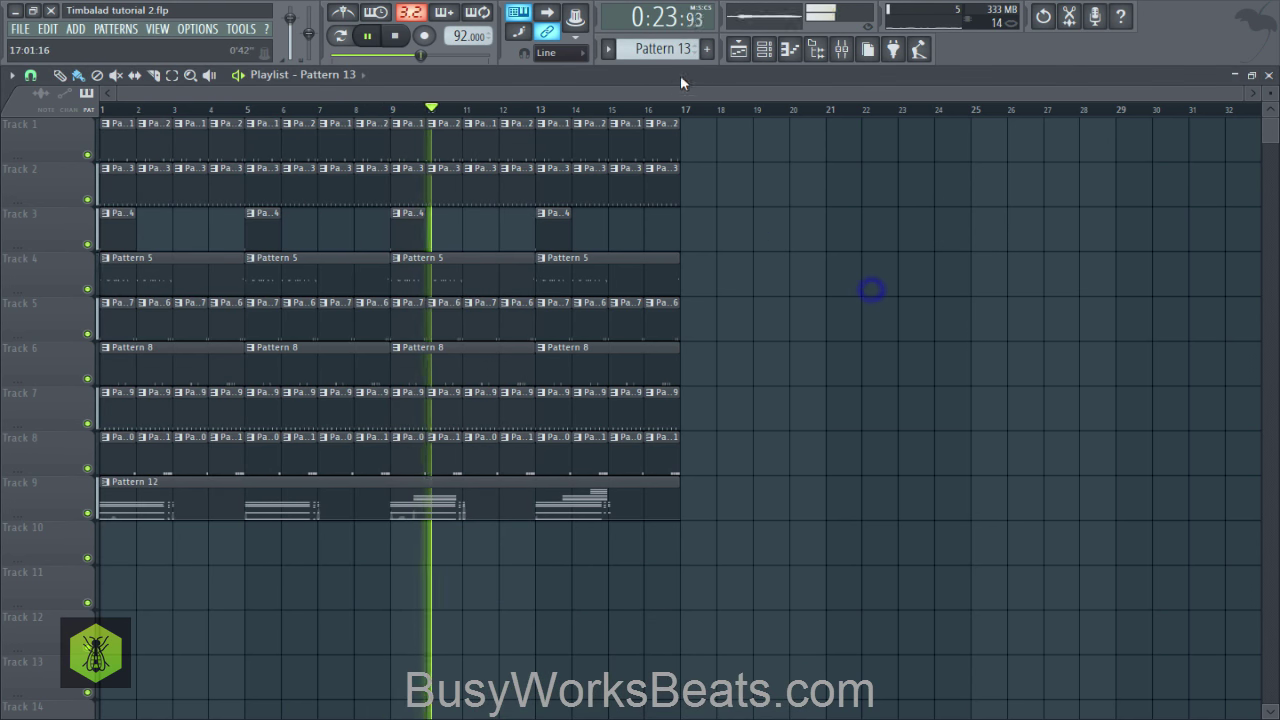
Step: Stop playback, clone the Kontakt 5 channel with its Alicias Keys piano and route the copy to mixer track 18
left_click(764, 50)
key("space")
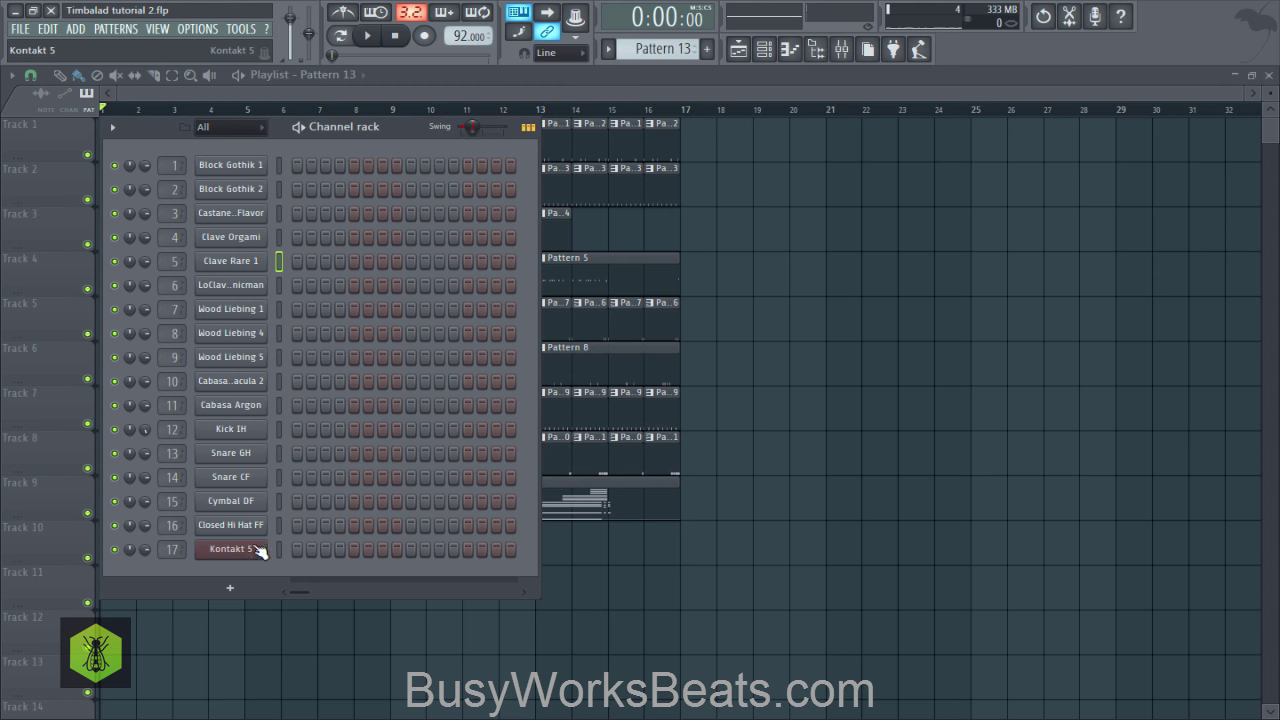
right_click(250, 549)
left_click(311, 671)
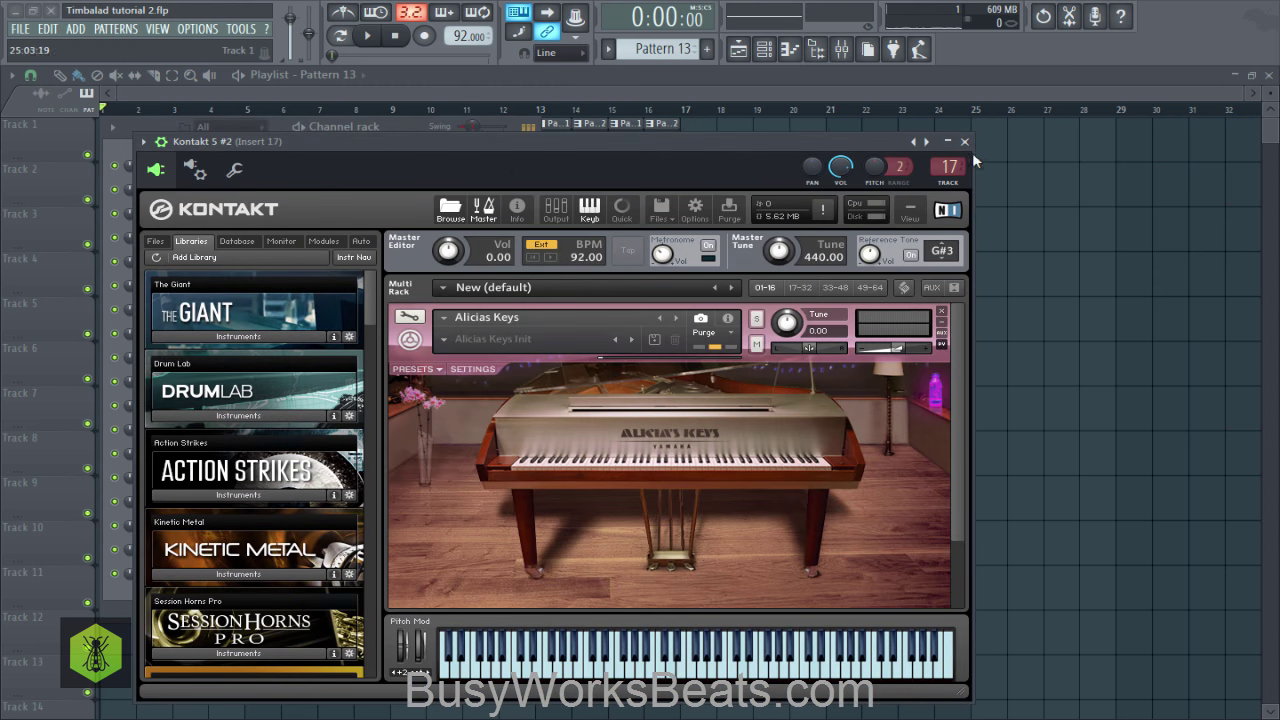
left_click(964, 142)
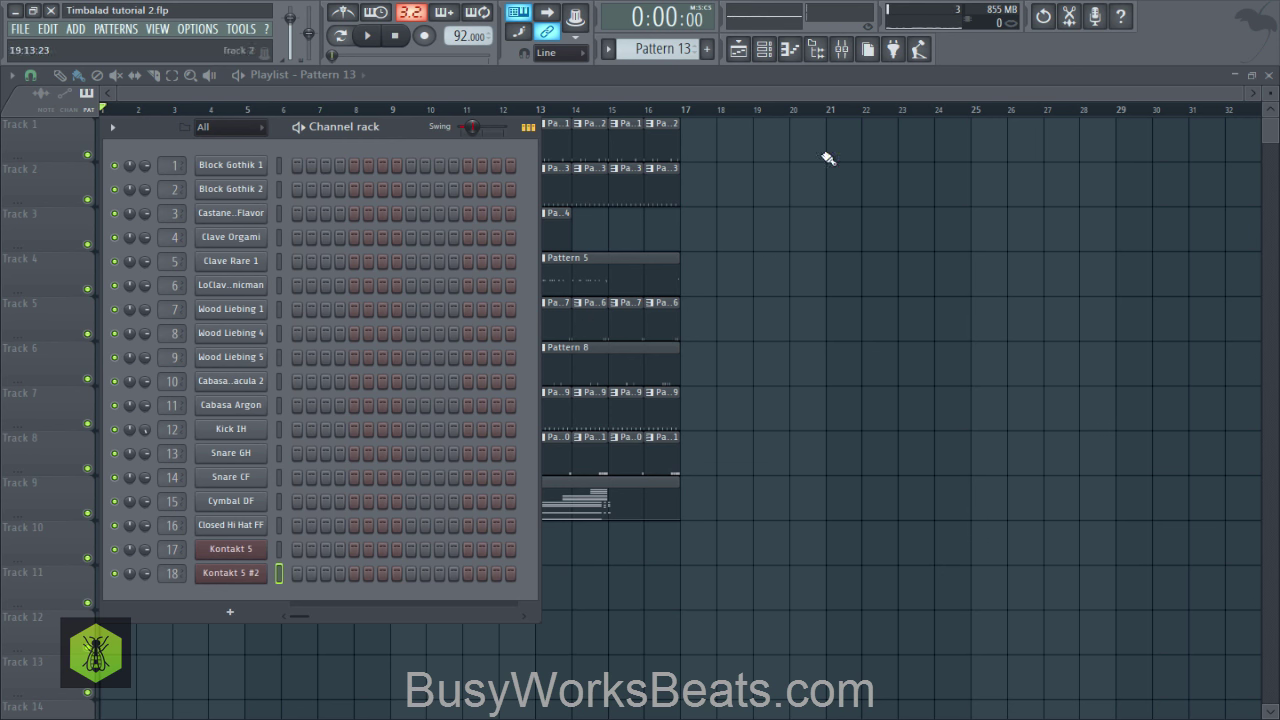
Step: Save the project and record the Kontakt 5 #2 part live into Pattern 13 as notes and automation over the 16-bar arrangement
left_click(841, 50)
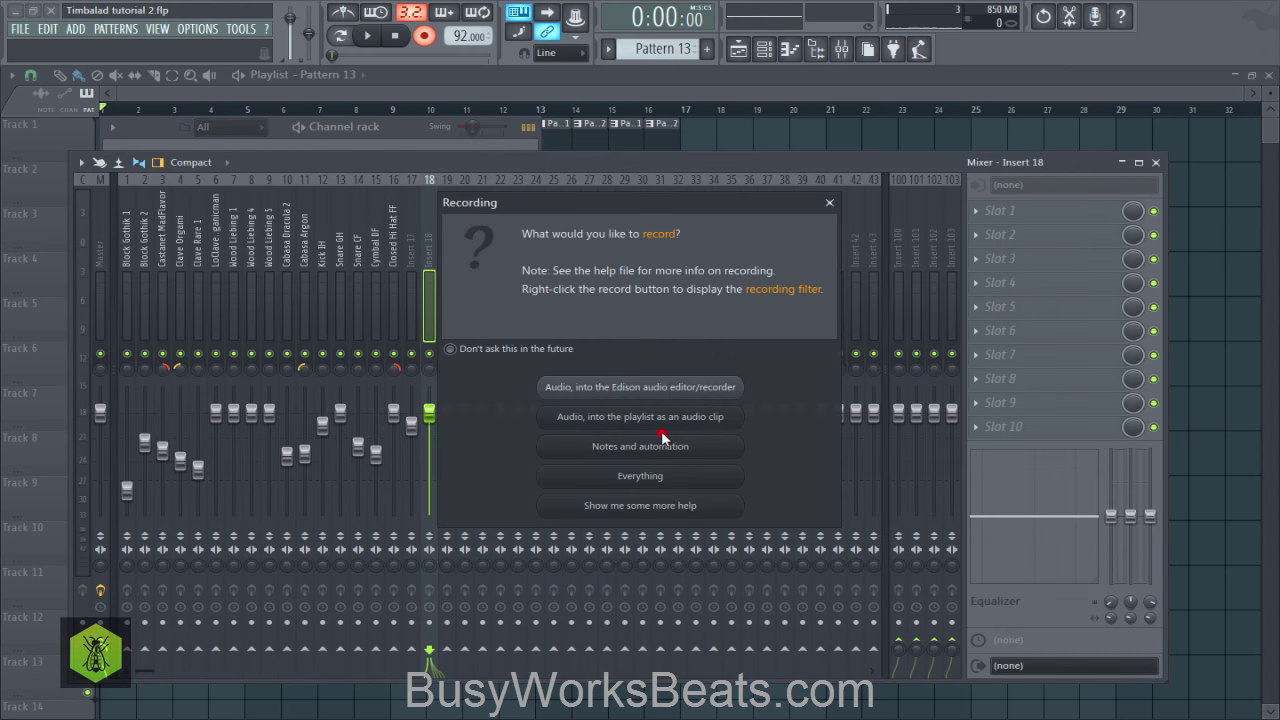
left_click(661, 436)
left_click(413, 131)
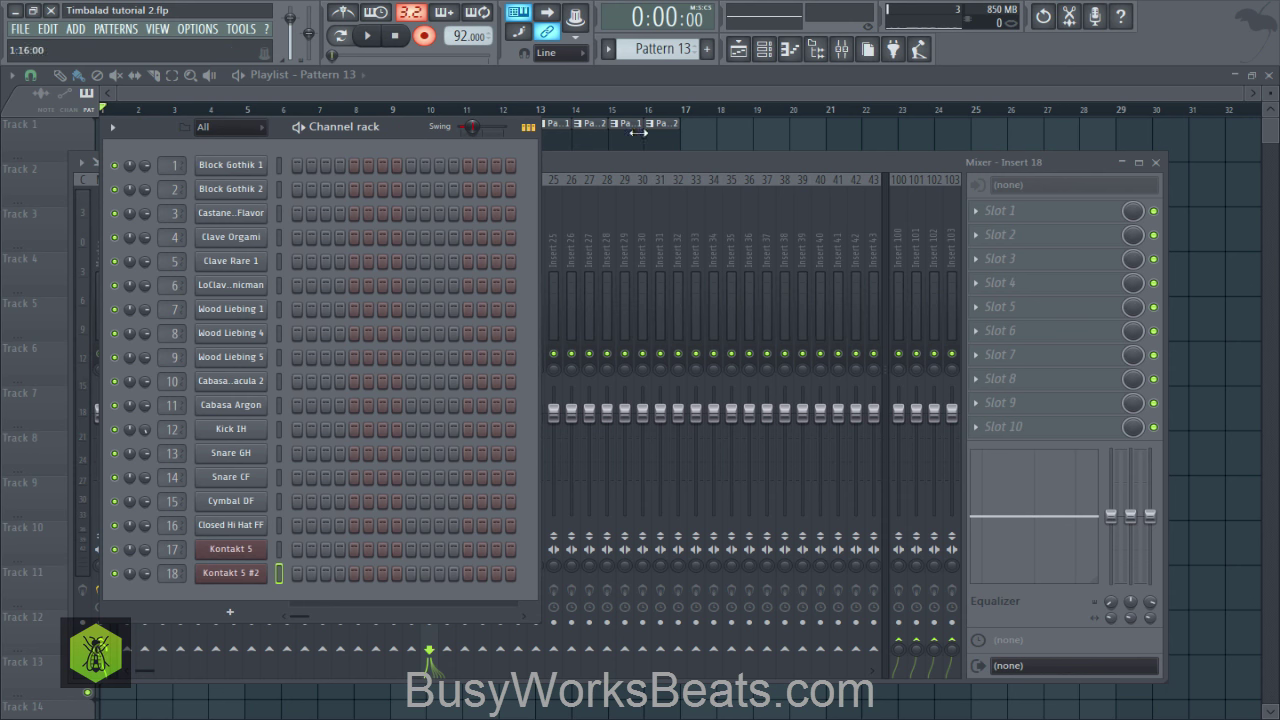
key("F12")
key("ctrl+s")
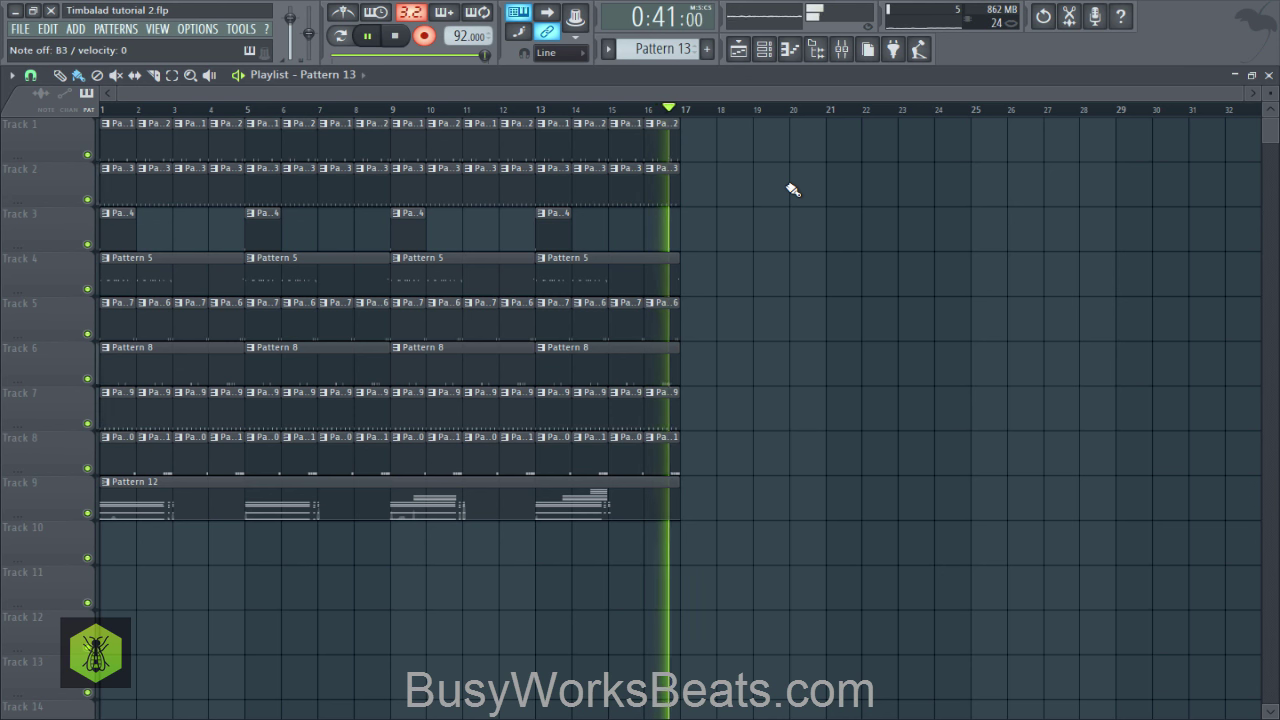
key("space")
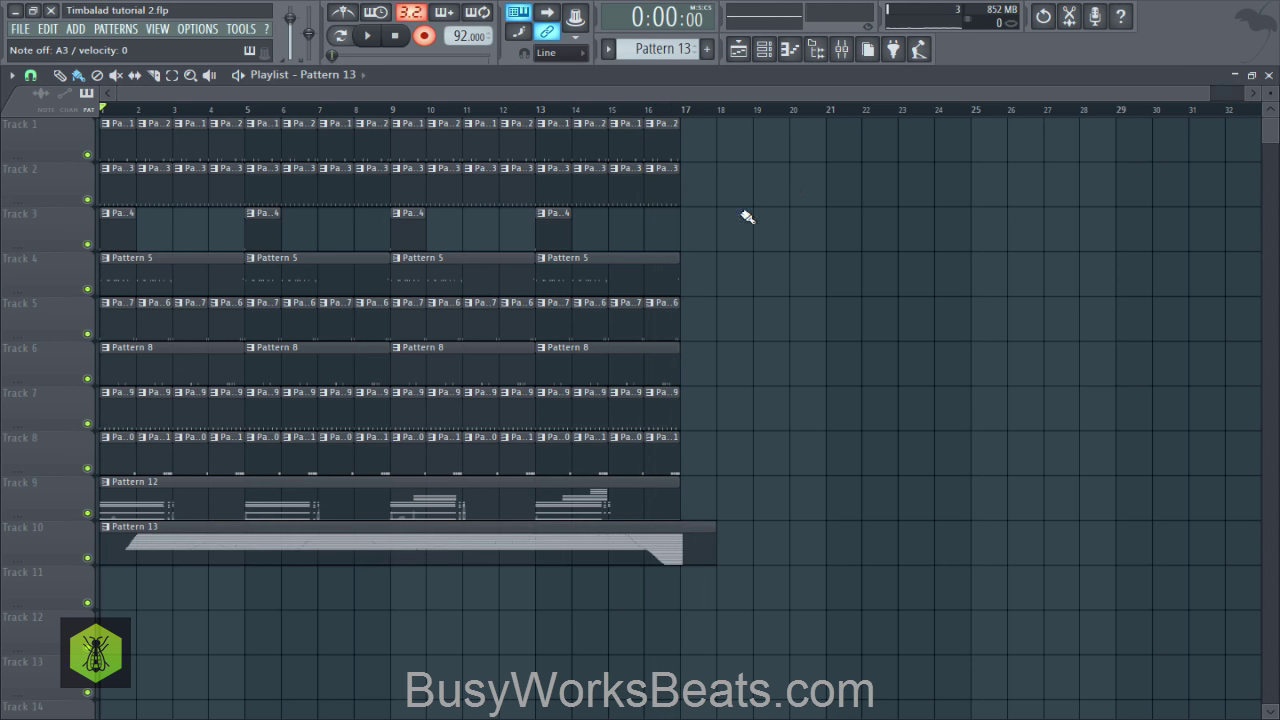
Step: Open the recorded Pattern 13 on Track 10 in the piano roll, examine its note range and briefly play it
left_click(110, 526)
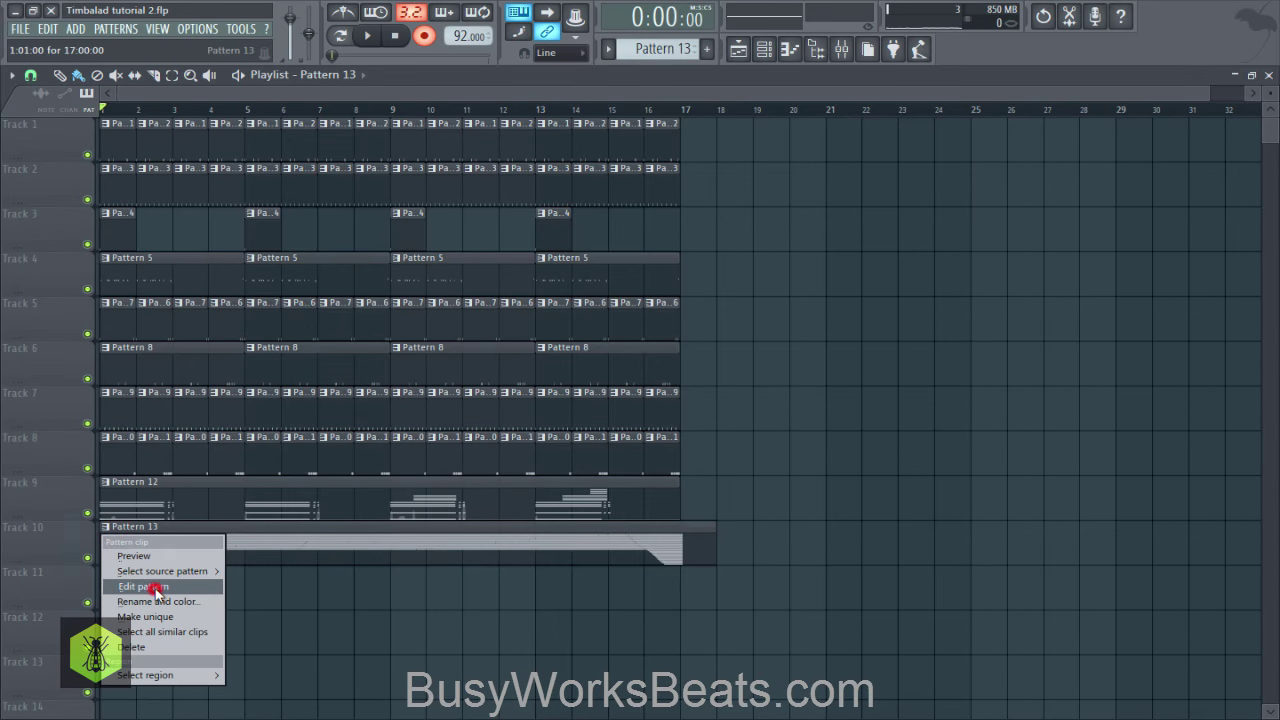
left_click(150, 587)
scroll(388, 112, "down", 6)
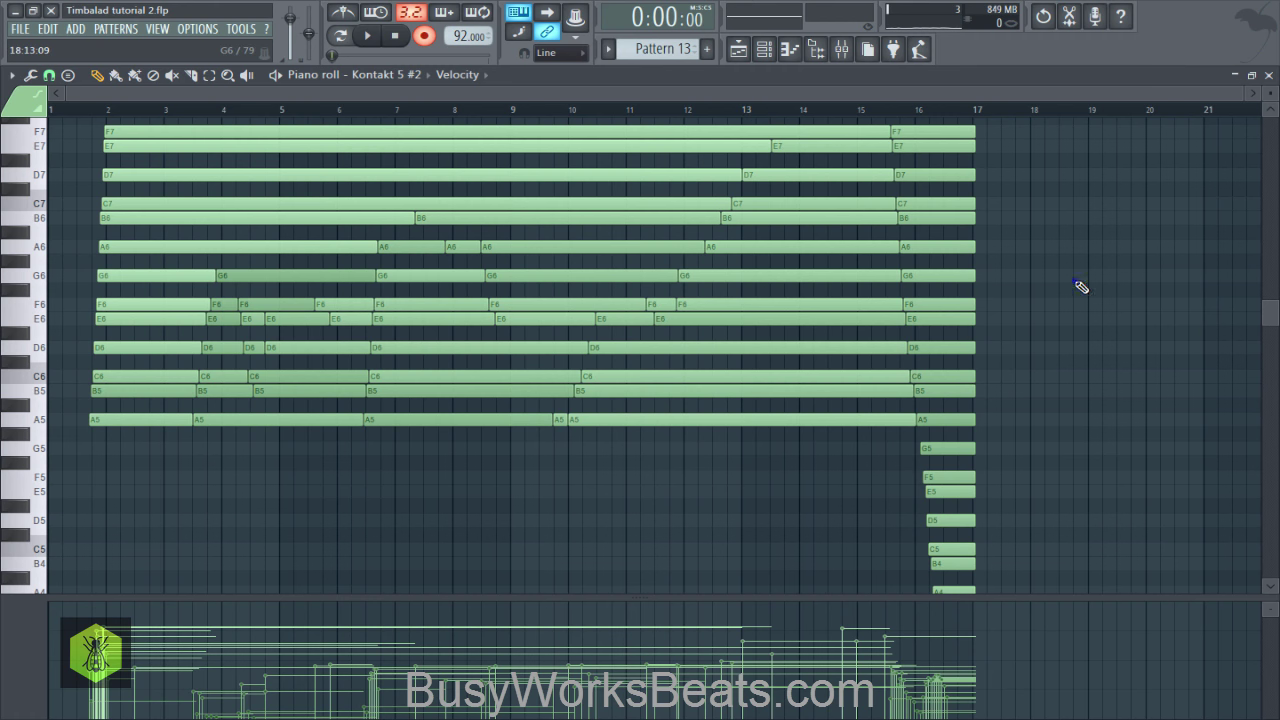
scroll(1075, 282, "down", 3)
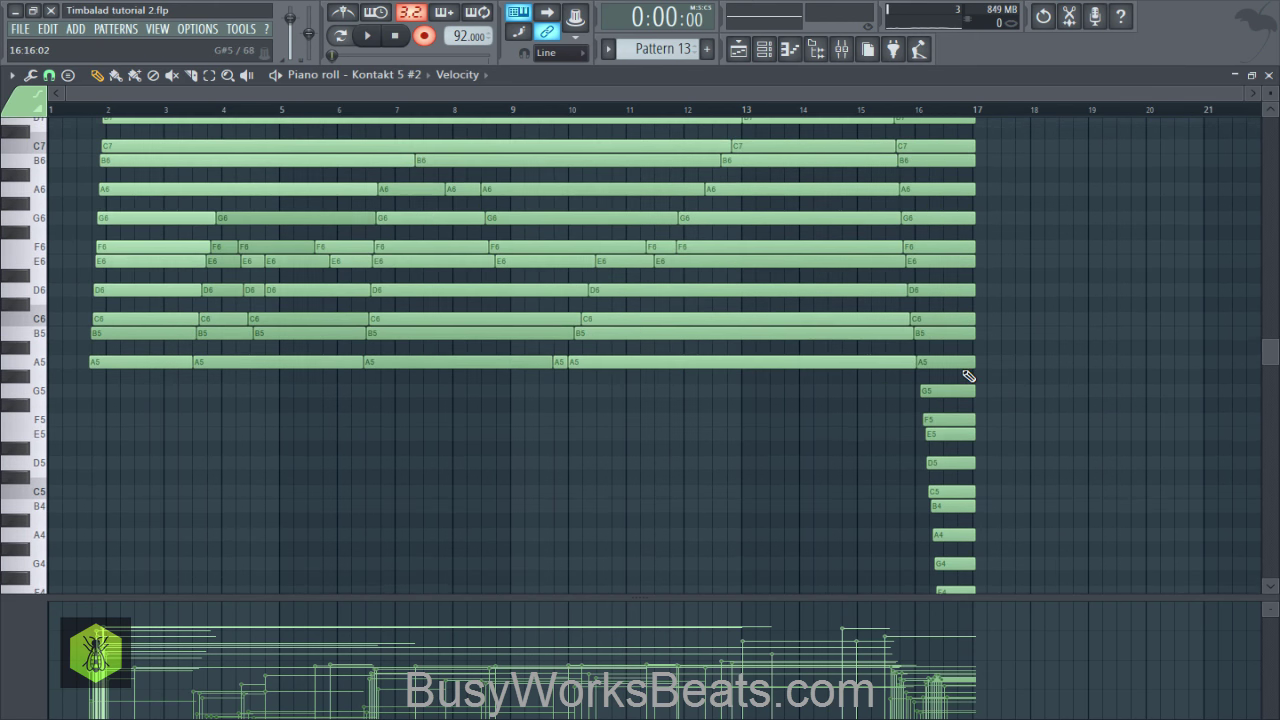
scroll(967, 400, "down", 3)
scroll(980, 518, "up", 5)
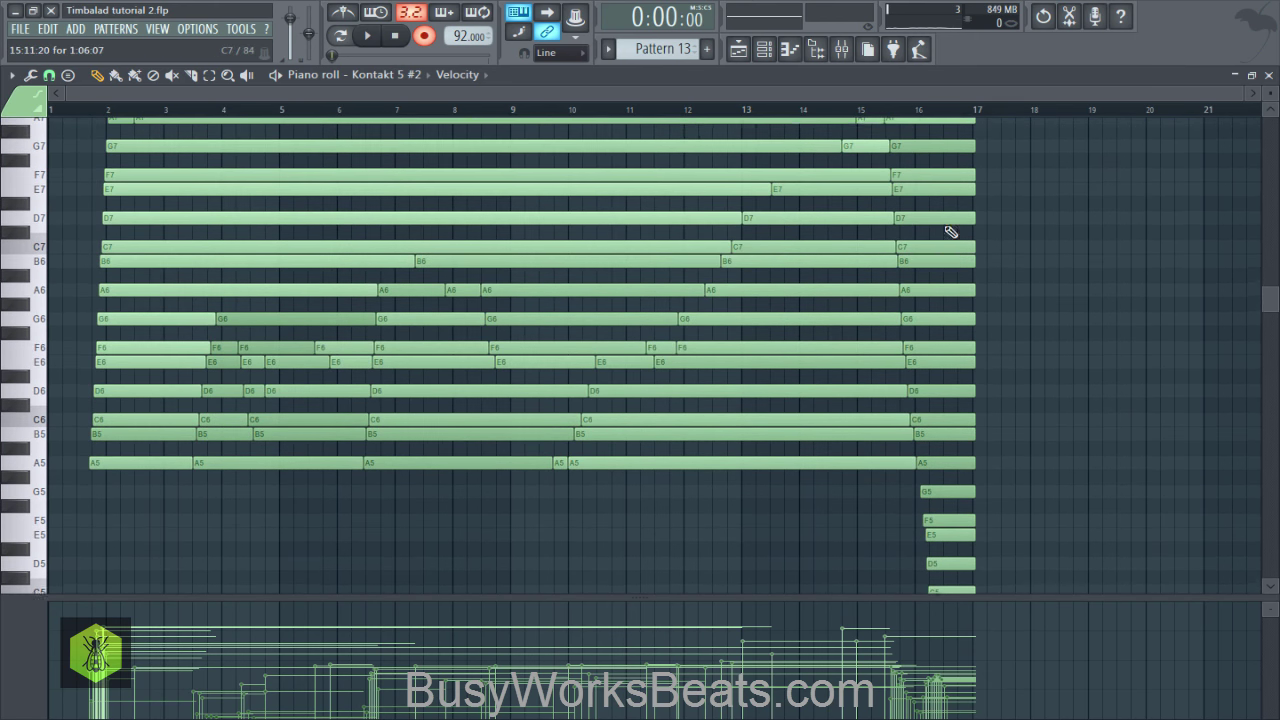
scroll(930, 268, "up", 3)
key("space")
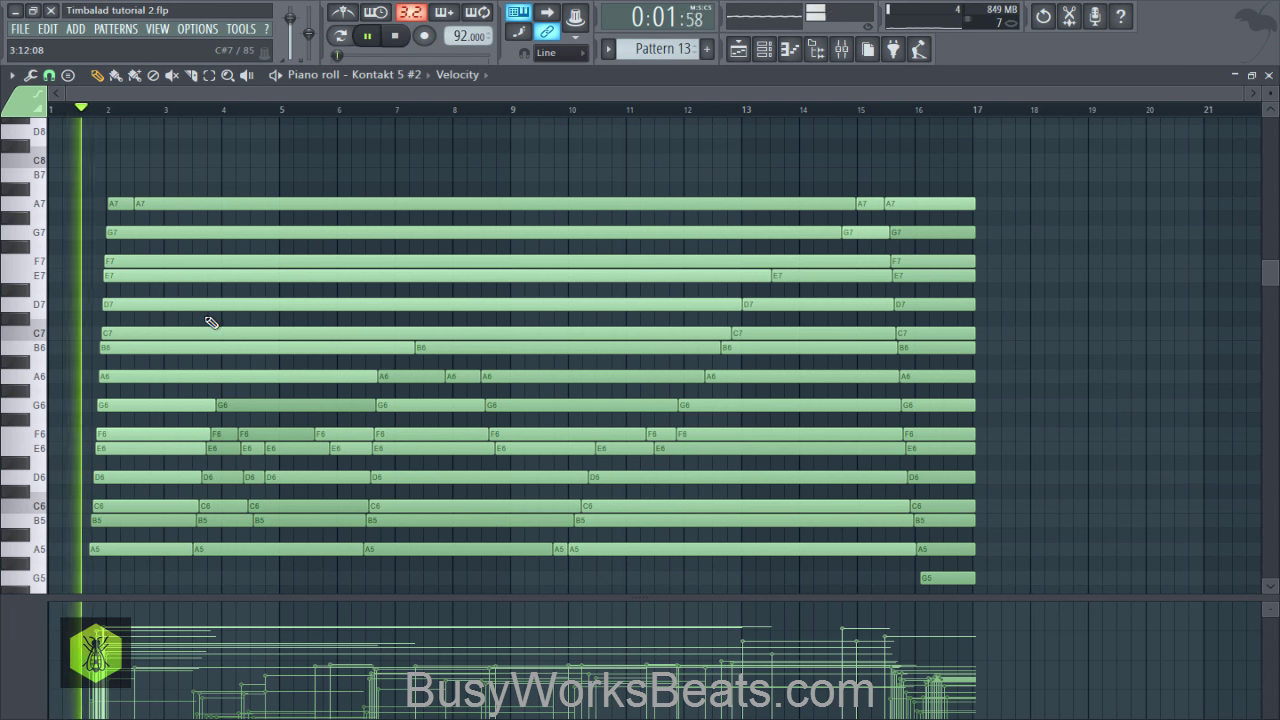
key("space")
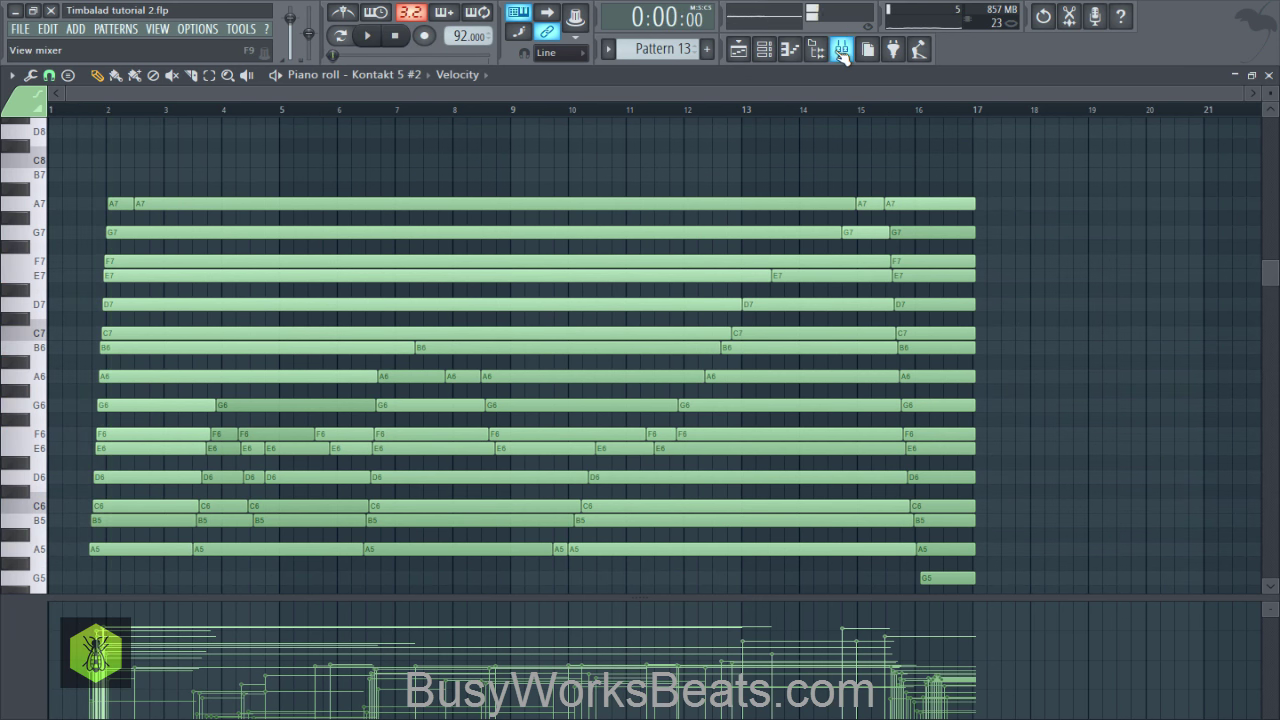
Step: Lower the mixer volume of Insert 18 to -13.9 dB while the part plays, and save the project
left_click(841, 52)
key("space")
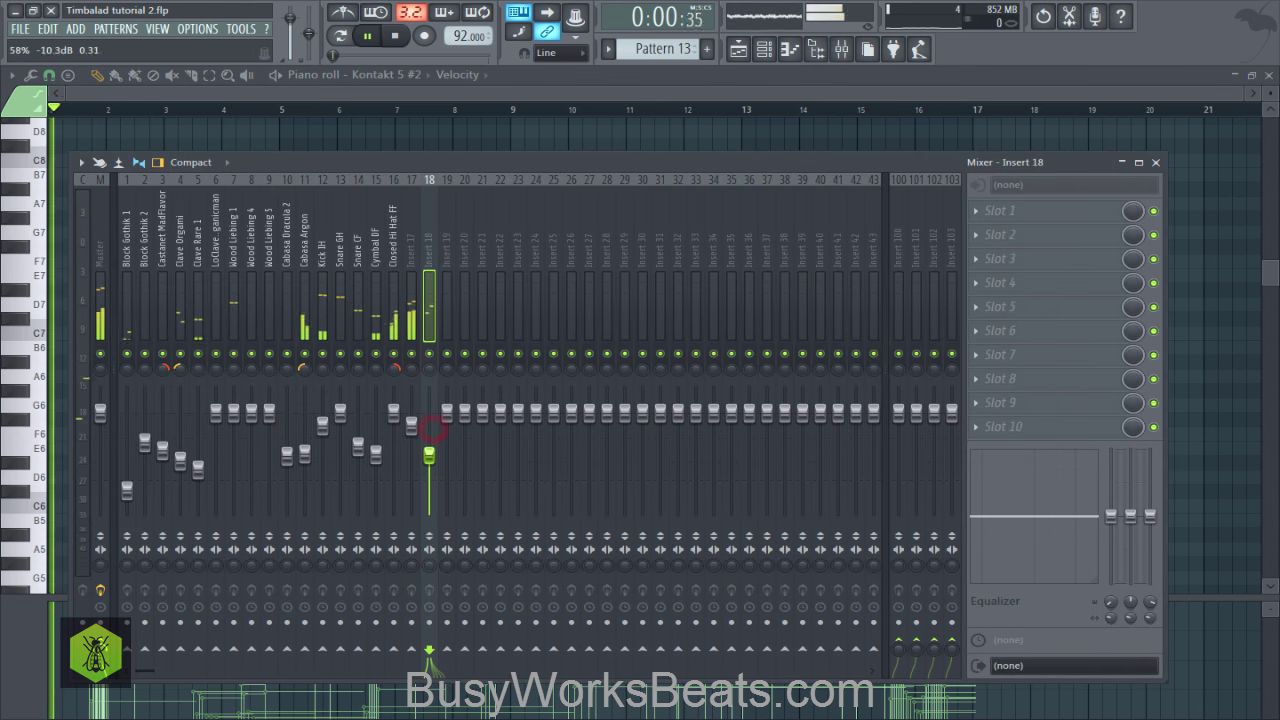
left_click_drag(431, 428, 432, 462)
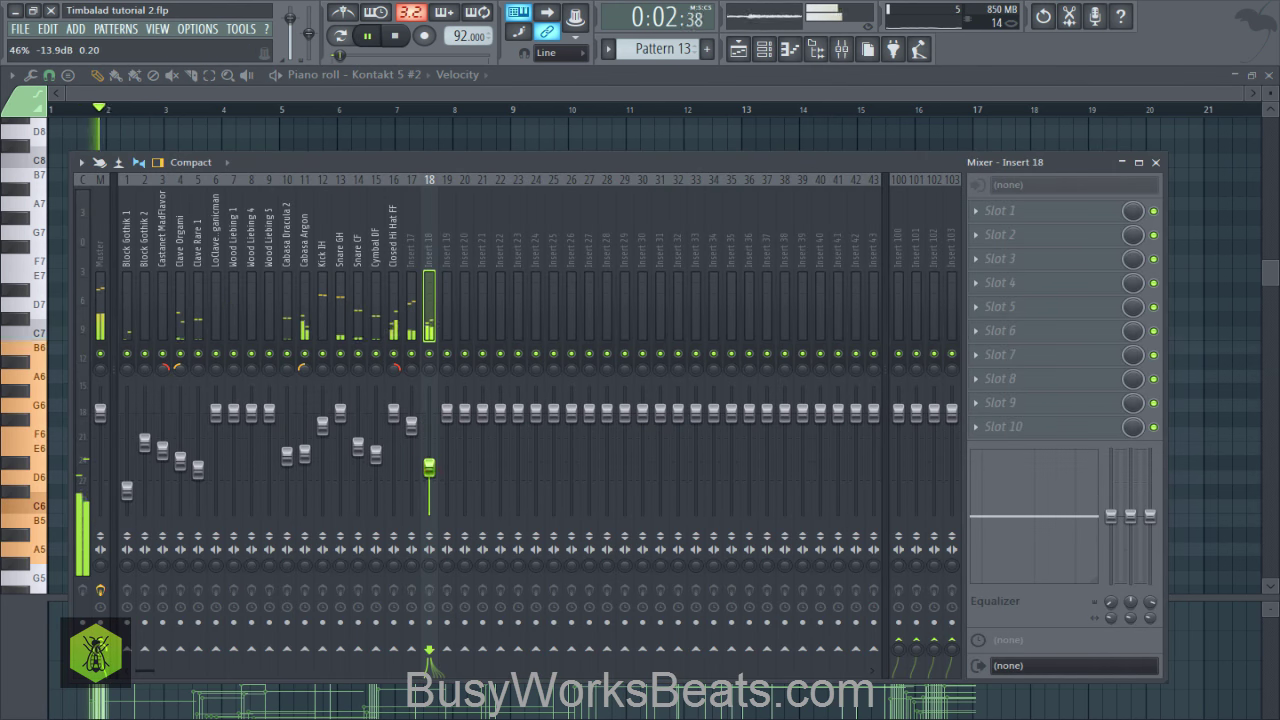
key("F9")
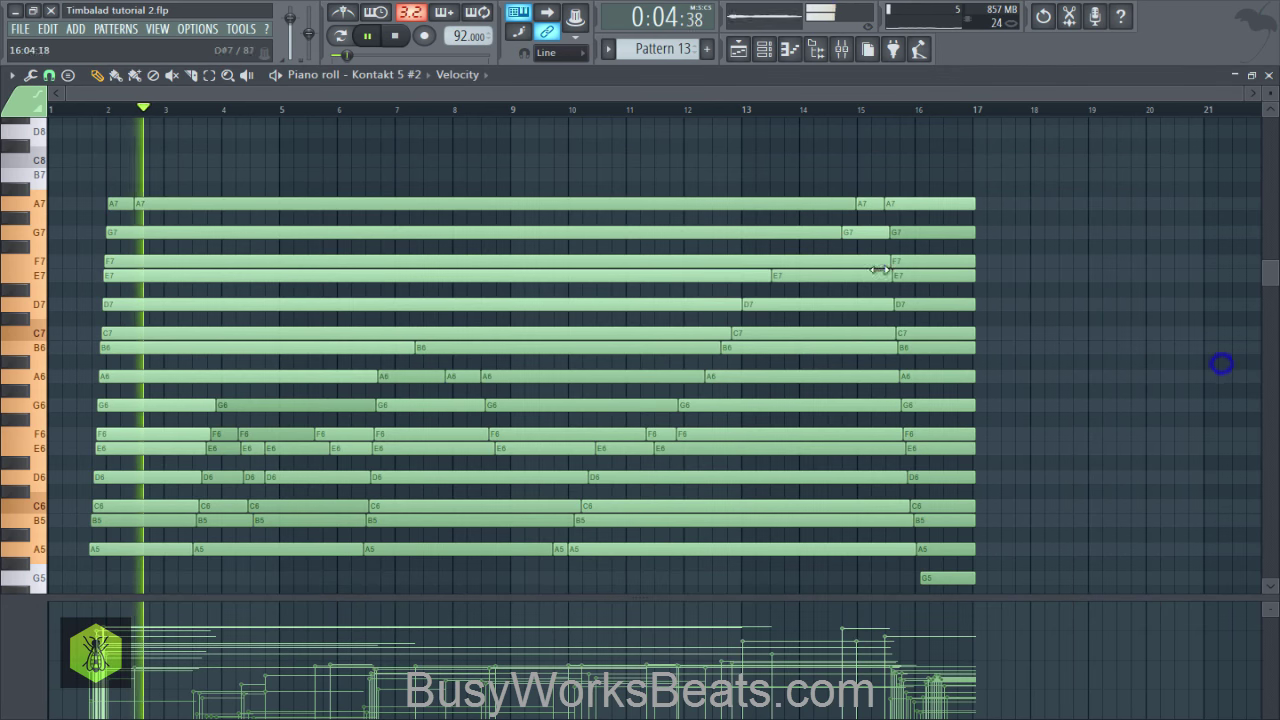
key("space")
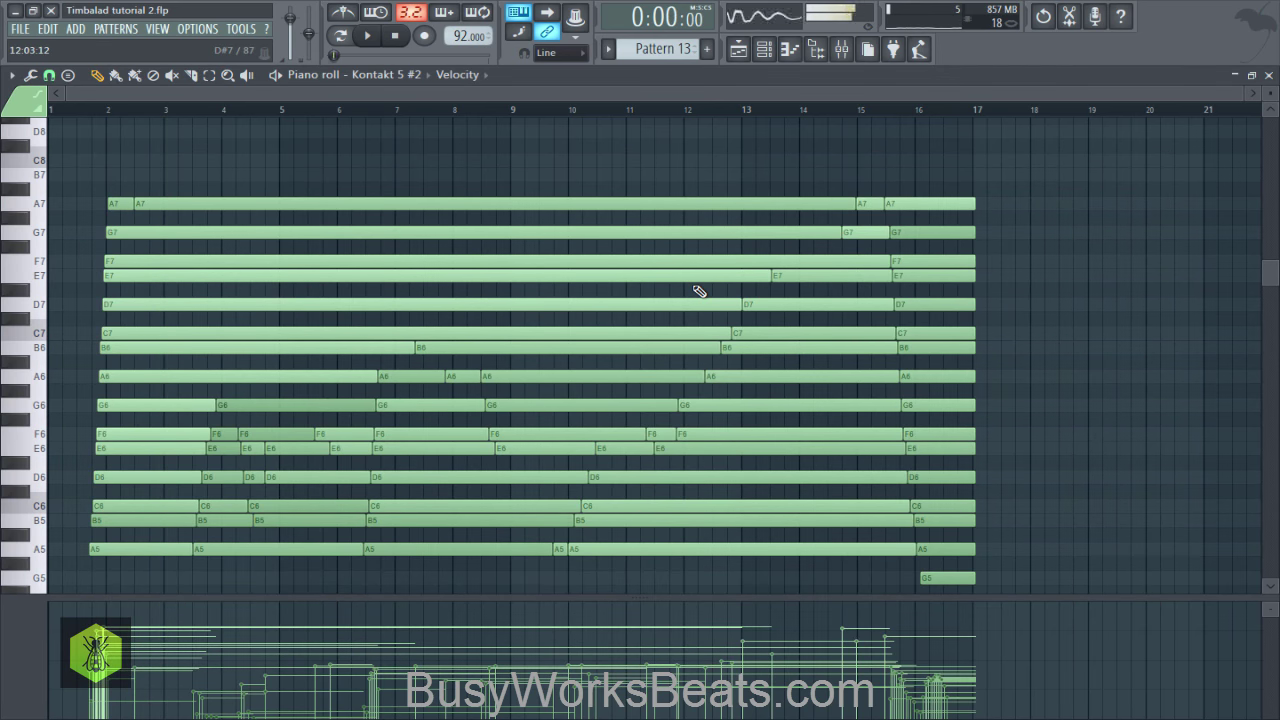
key("ctrl+s")
key("space")
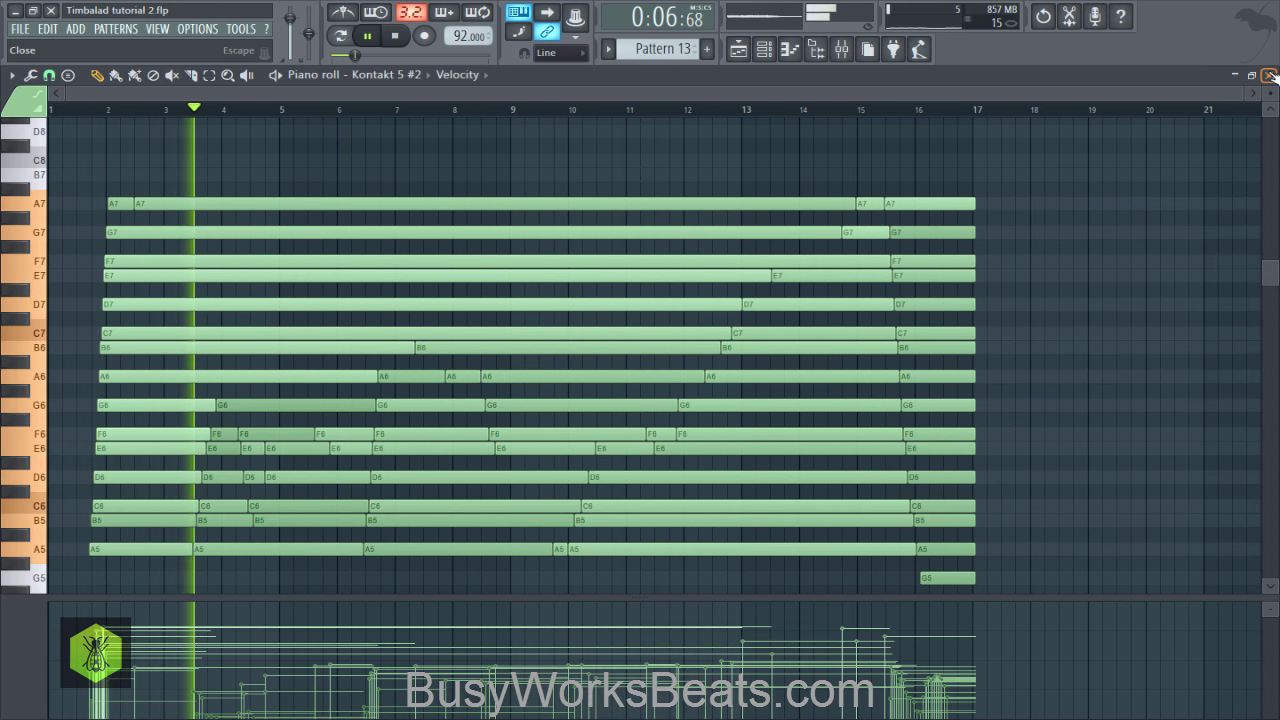
key("space")
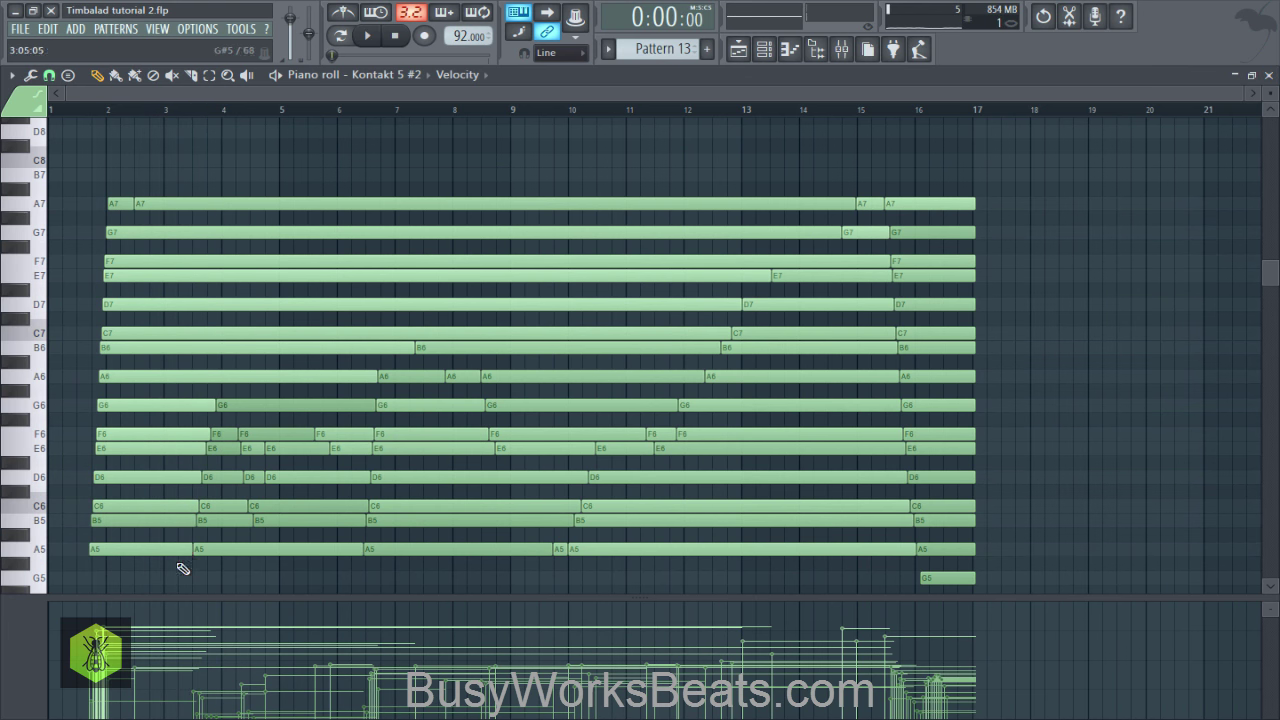
Step: Select the opening run of notes from A5 to A7, shorten them slightly and check playback from bar 3
left_click_drag(170, 566, 195, 141)
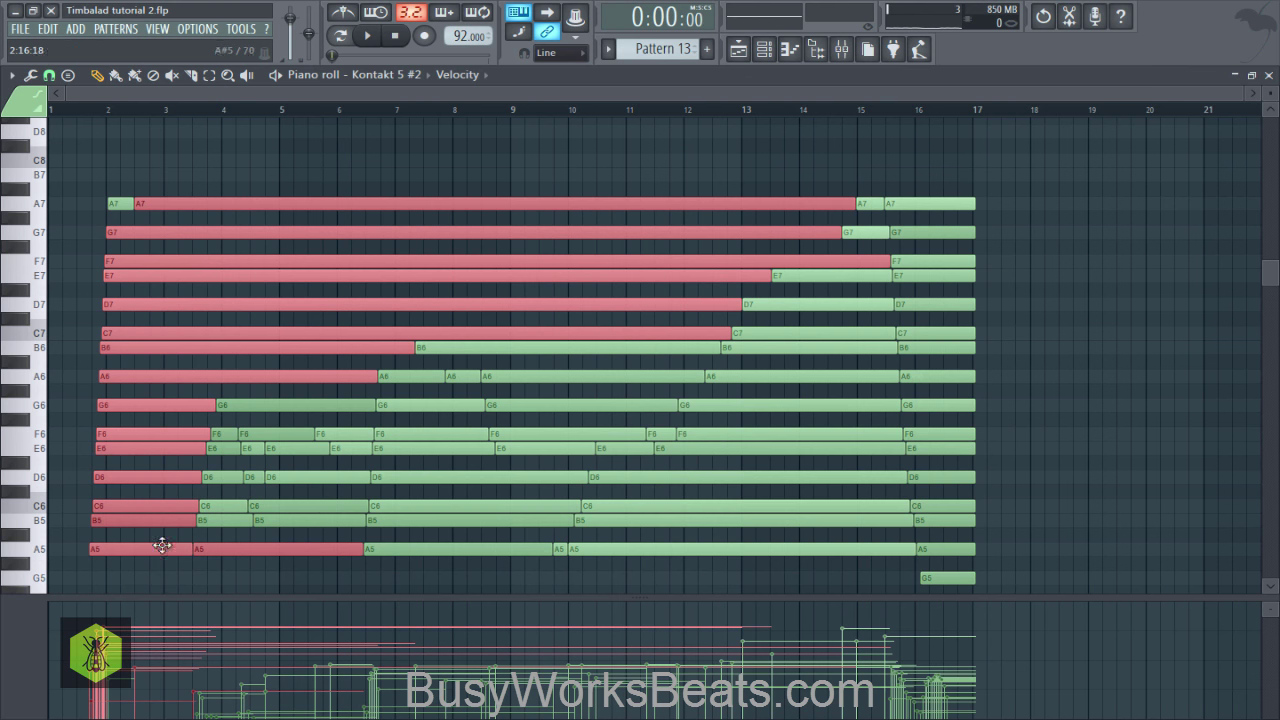
left_click_drag(162, 545, 188, 126)
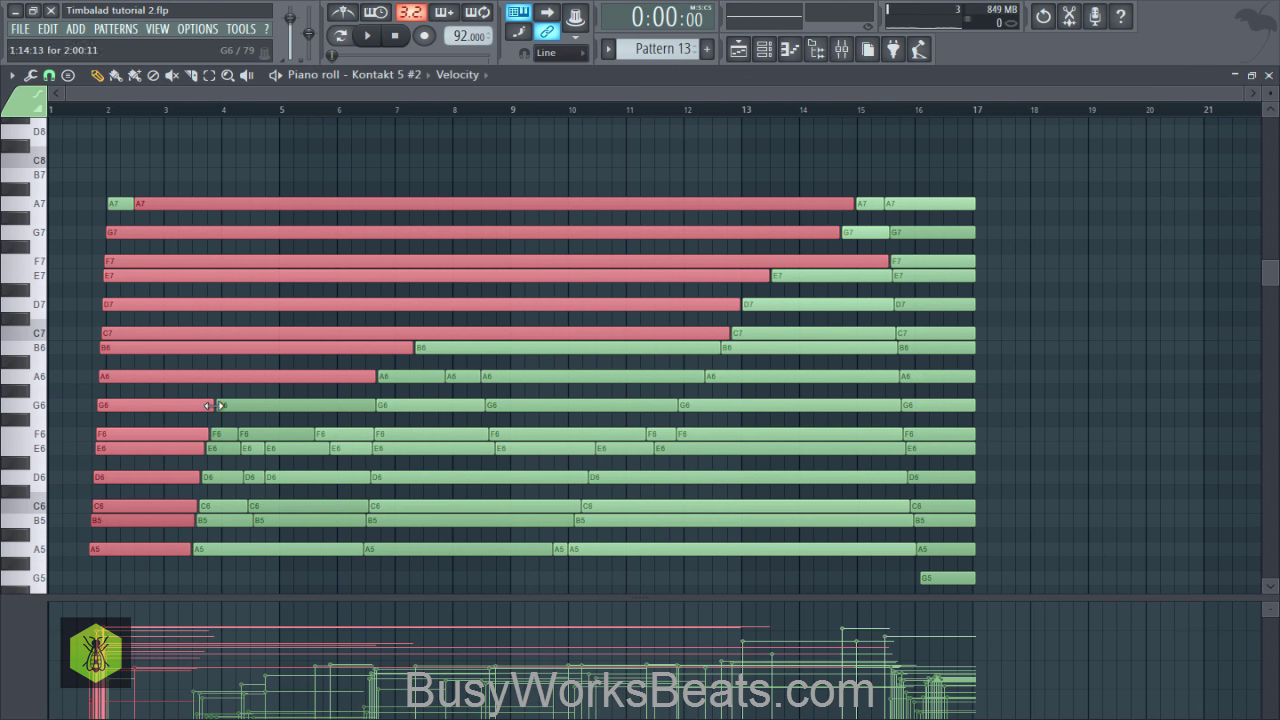
left_click(175, 108)
key("space")
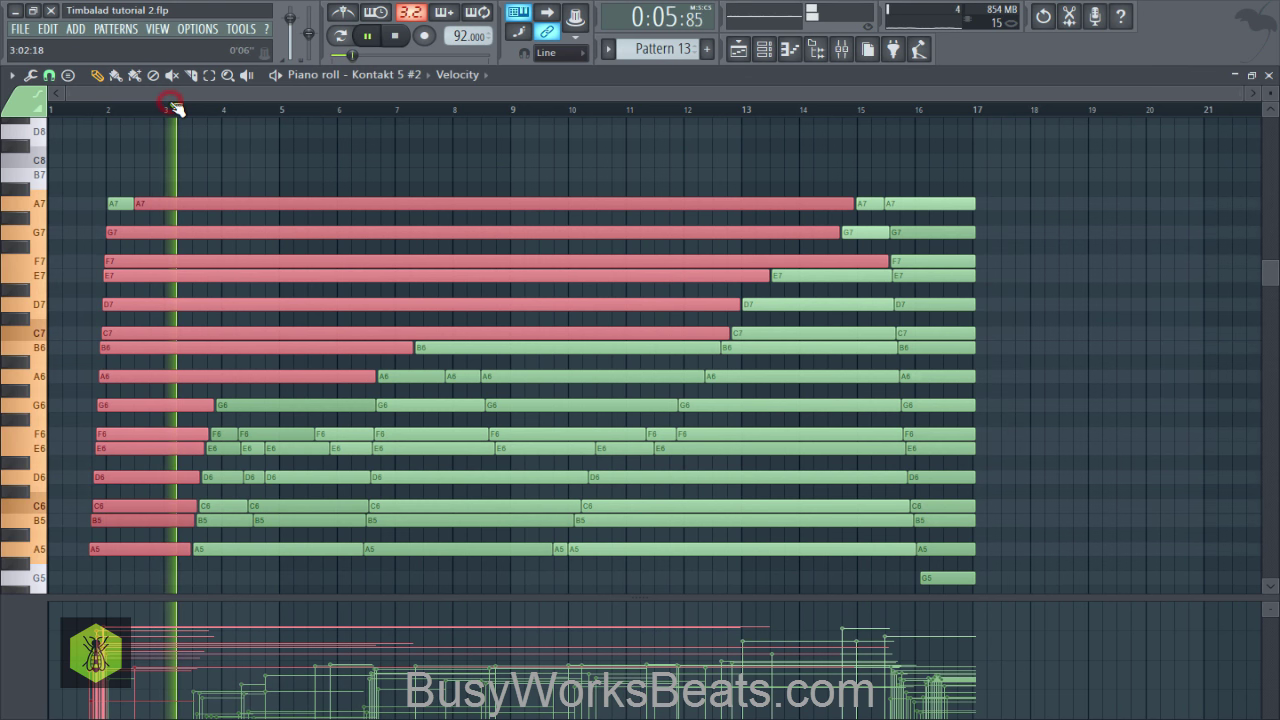
key("space")
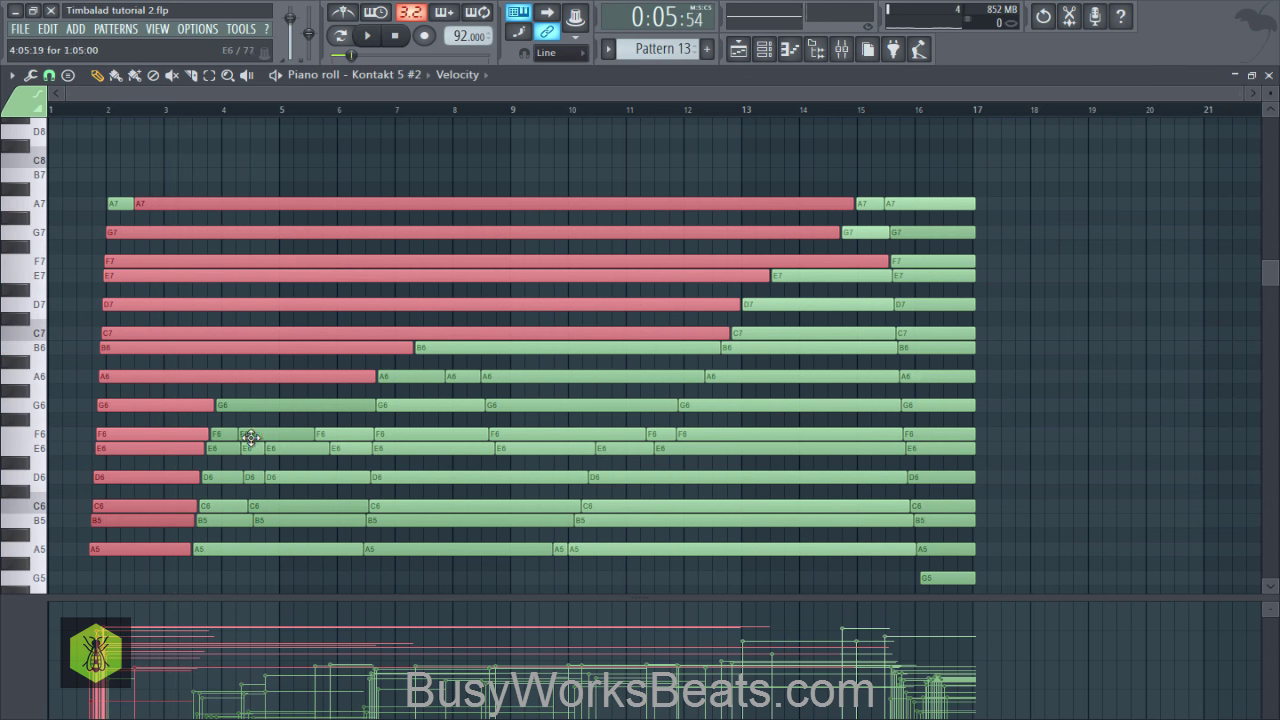
Step: Undo the last shortening of the opening notes, play the part back and close the piano roll
key("ctrl+z")
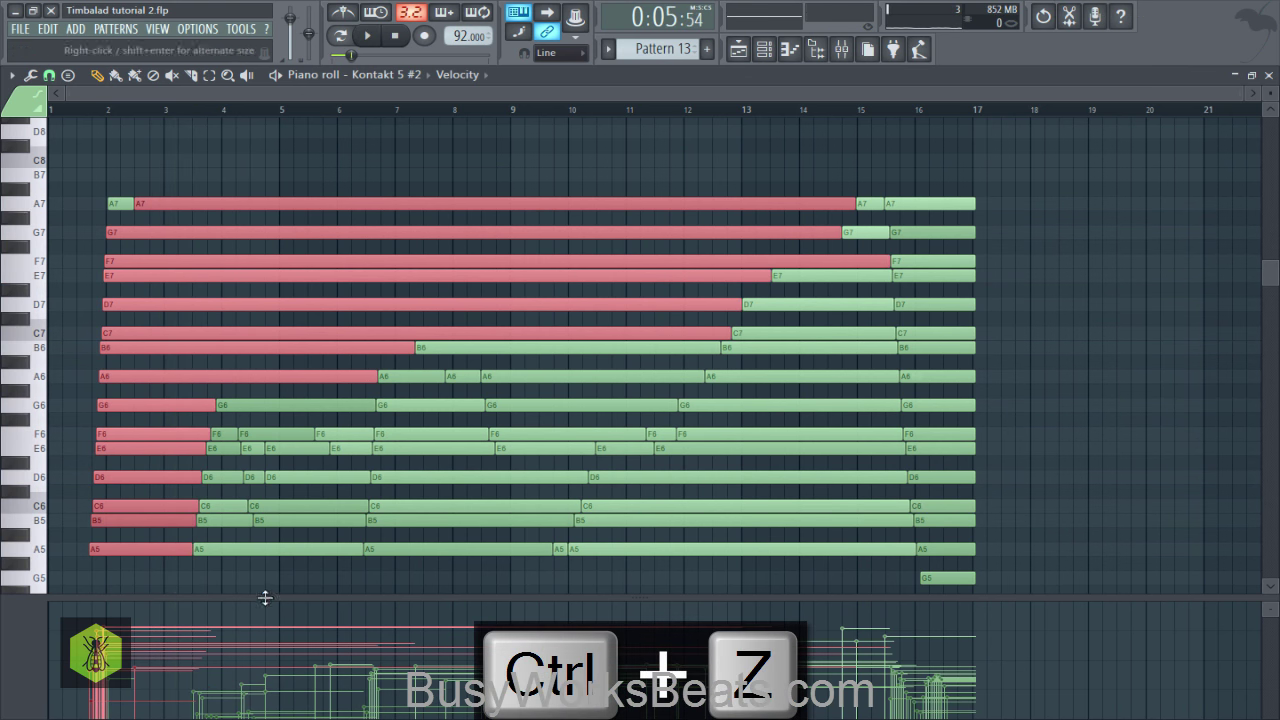
key("space")
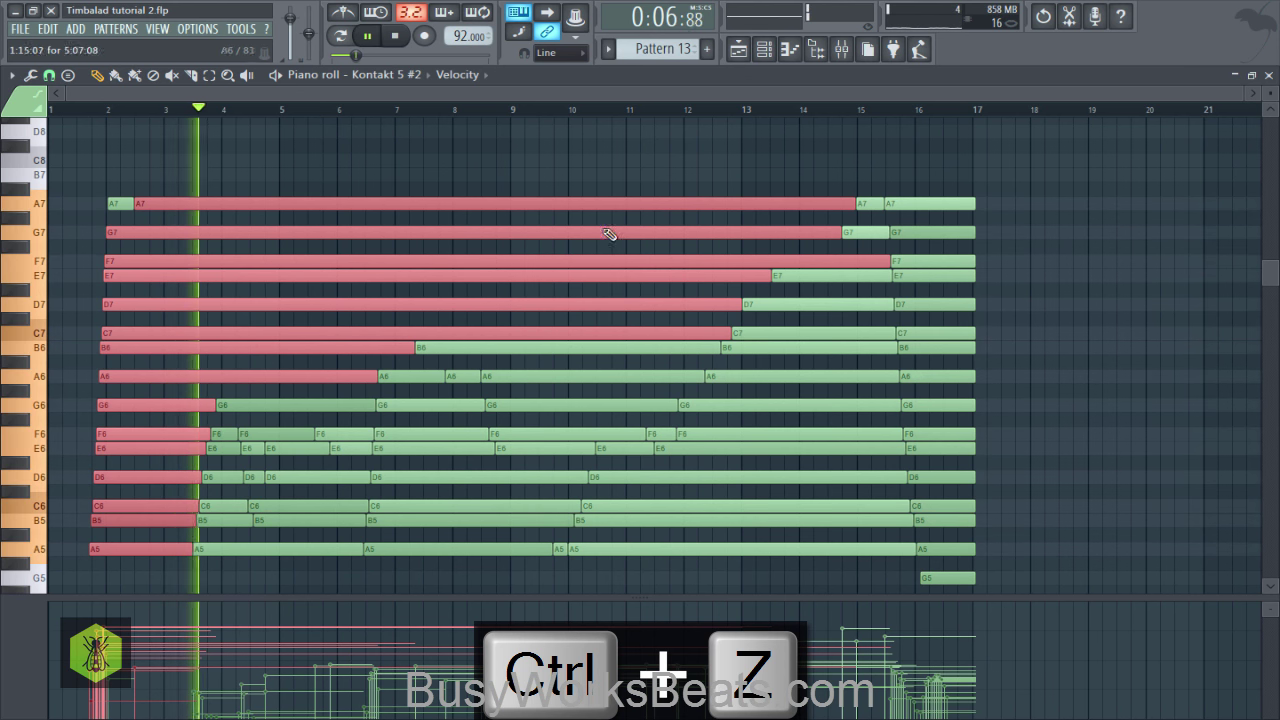
left_click(1269, 77)
Step: Check the level of Insert 18 against the other channels in the mixer while the arrangement plays
right_click(1251, 273)
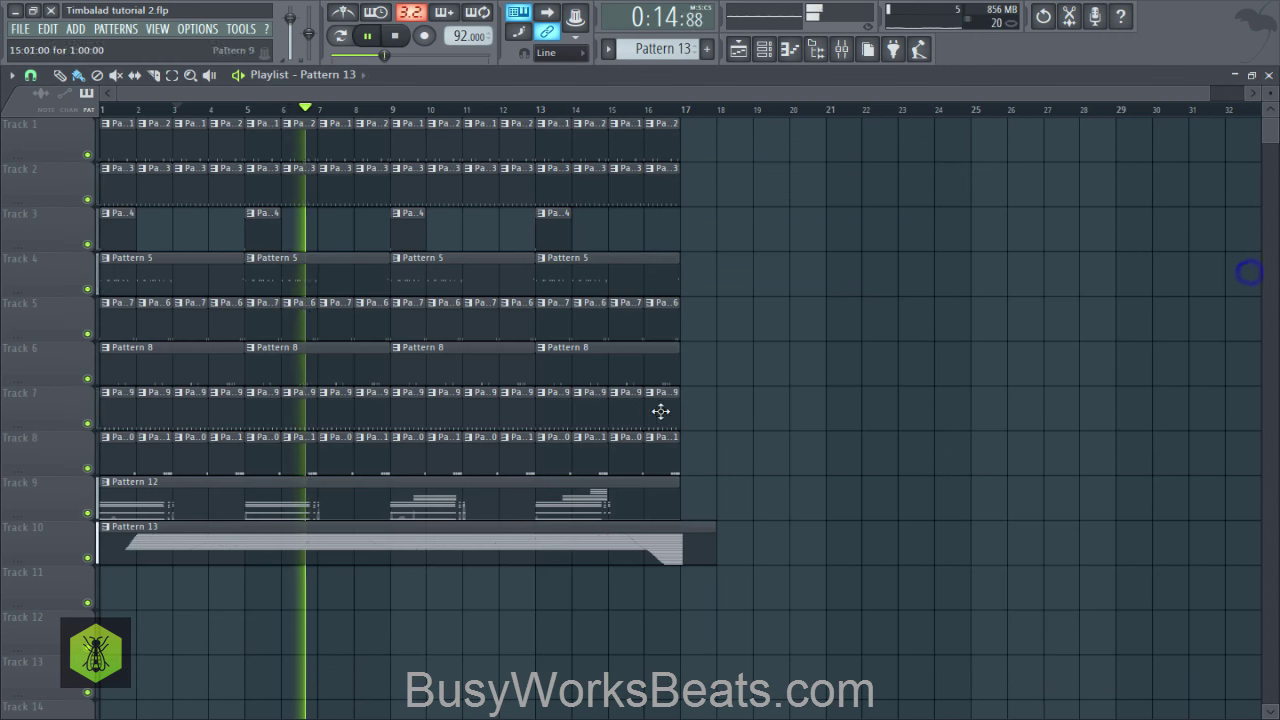
left_click(842, 48)
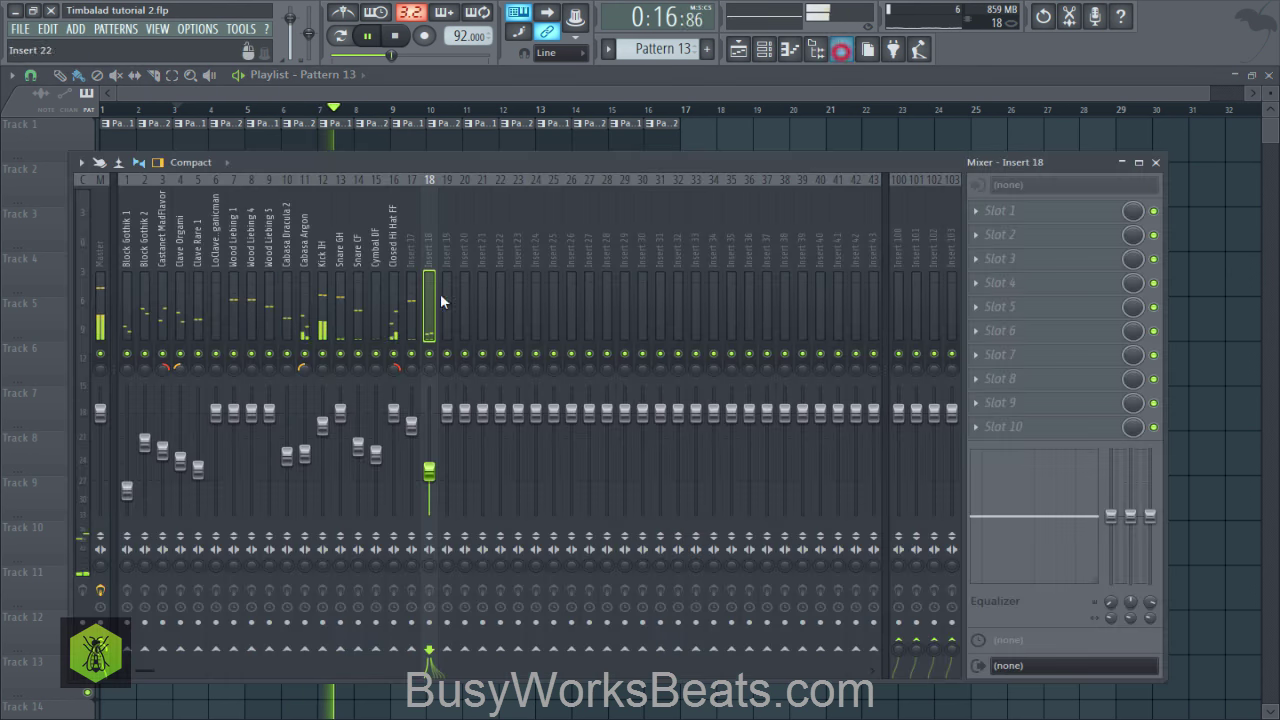
right_click(1200, 354)
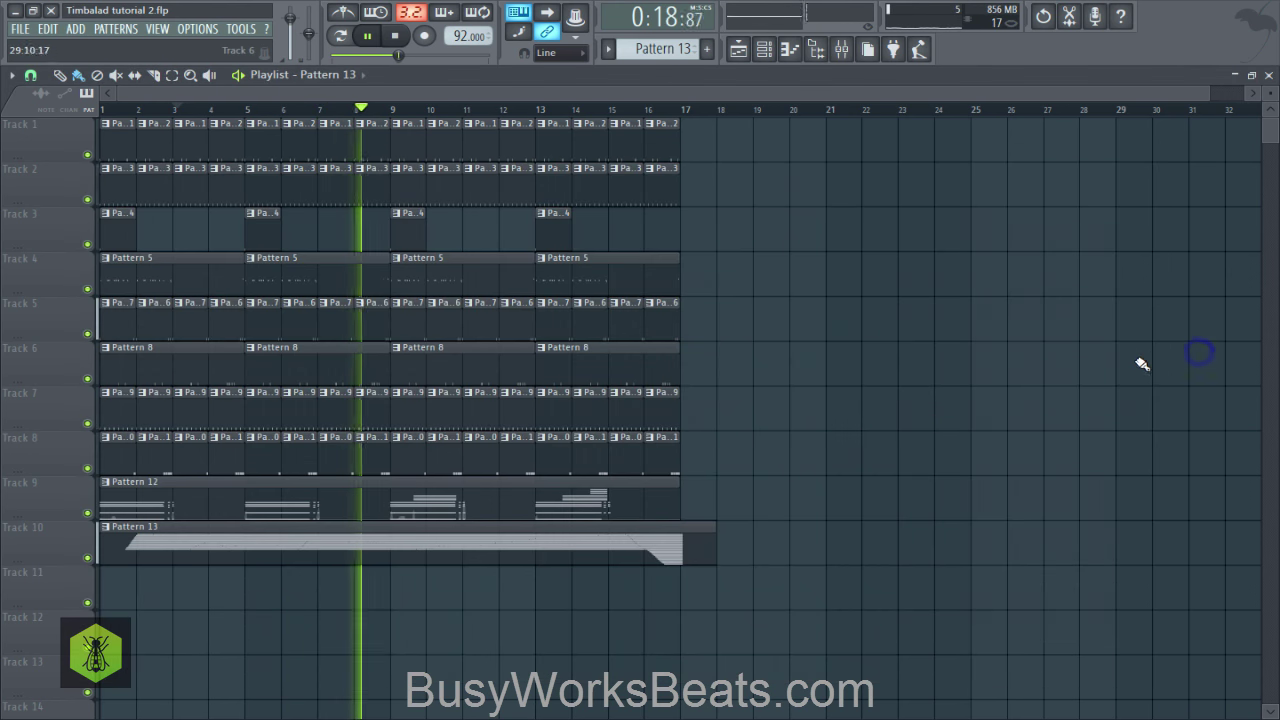
Step: Add a new empty Pattern 14 and save the project
key("ctrl+s")
left_click(707, 48)
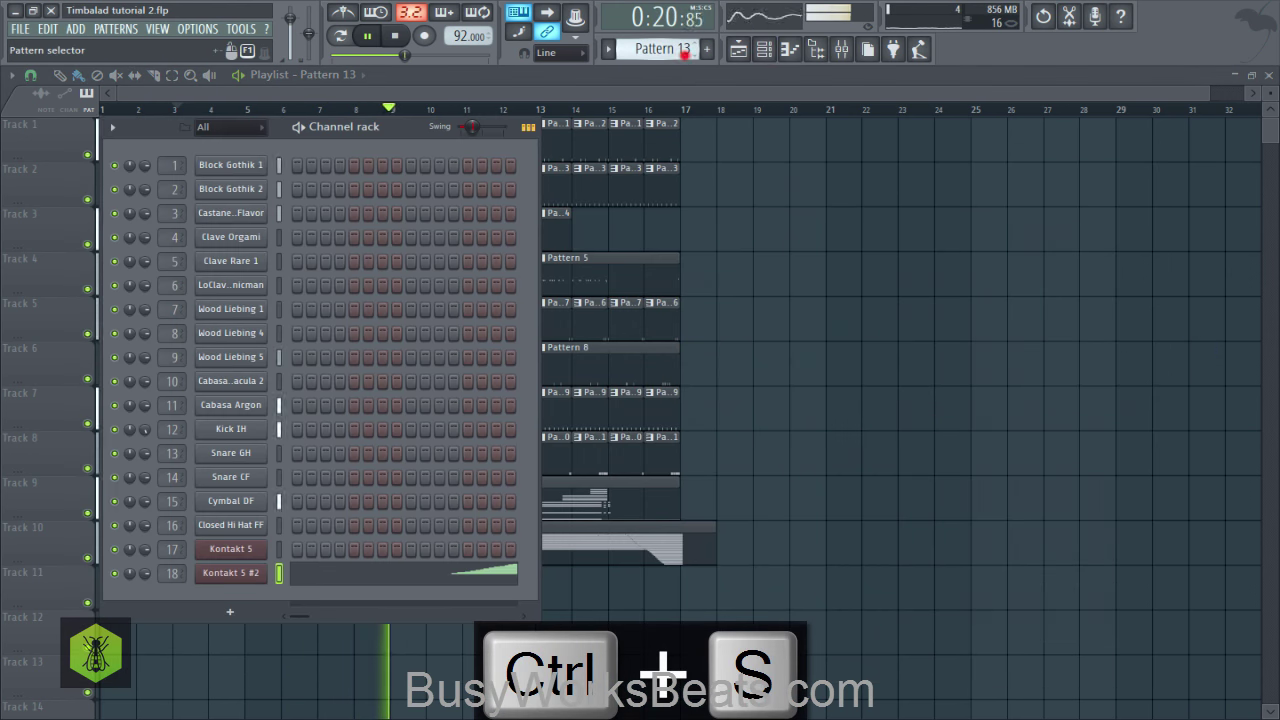
right_click(820, 223)
key("ctrl+s")
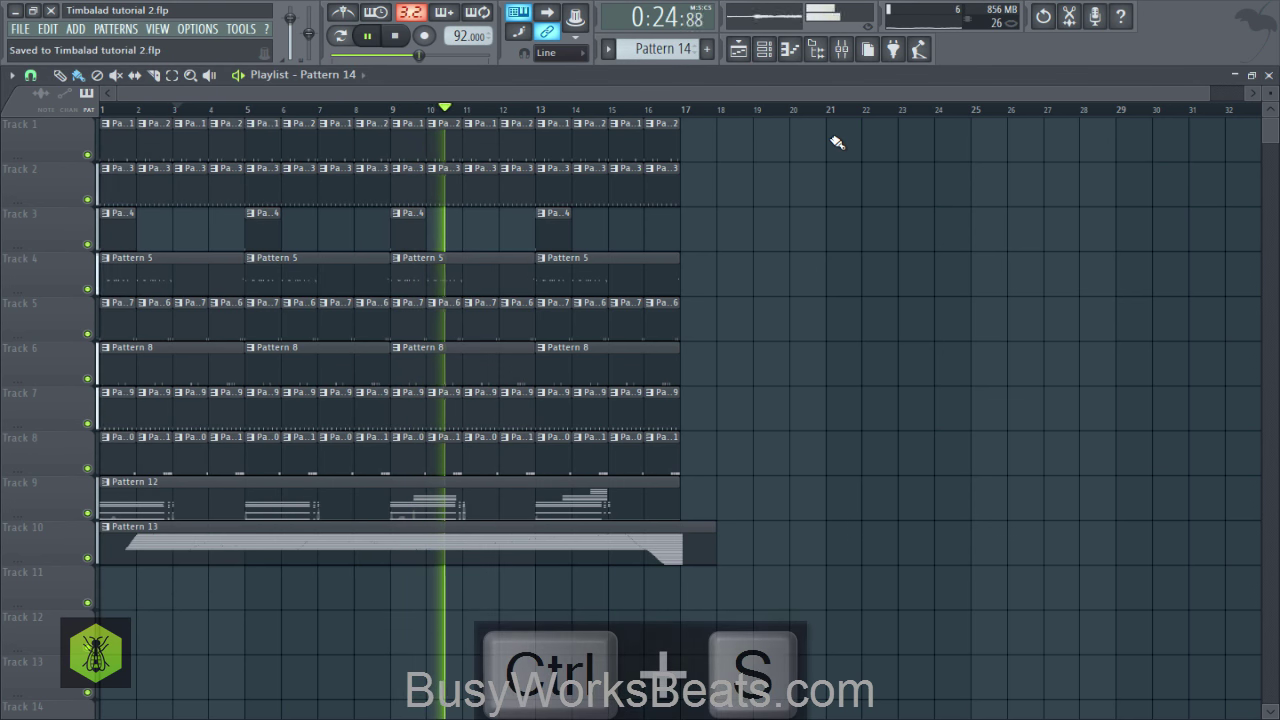
Step: Examine the Alicias Keys piano settings for room, keys, pedal, resonance and noise in the first Kontakt 5 channel
left_click(763, 48)
left_click(250, 550)
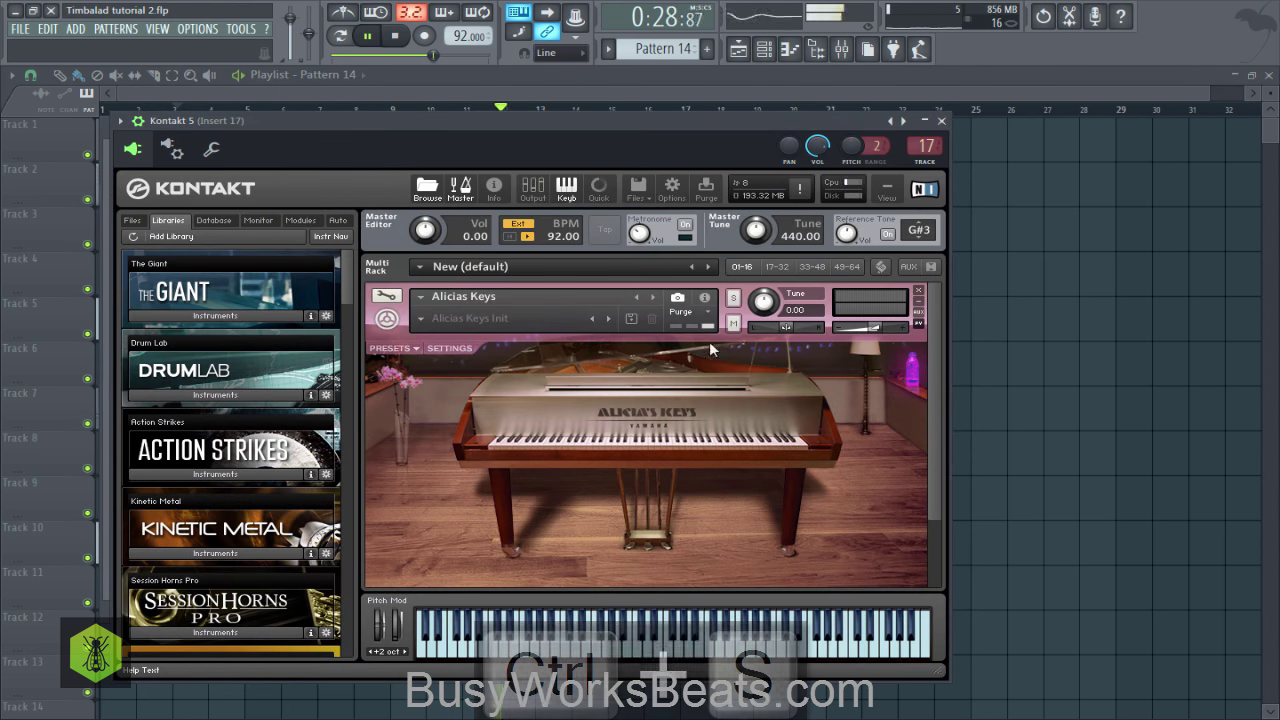
scroll(924, 435, "down", 3)
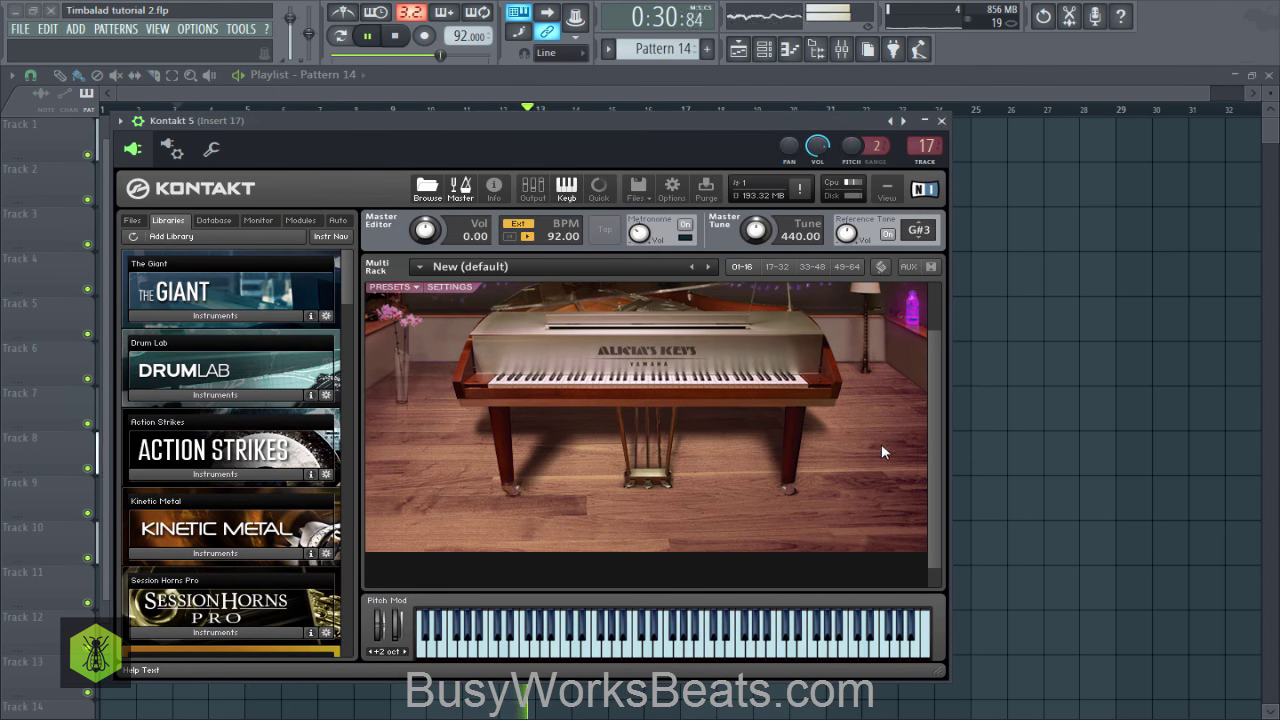
scroll(872, 445, "up", 3)
left_click(455, 342)
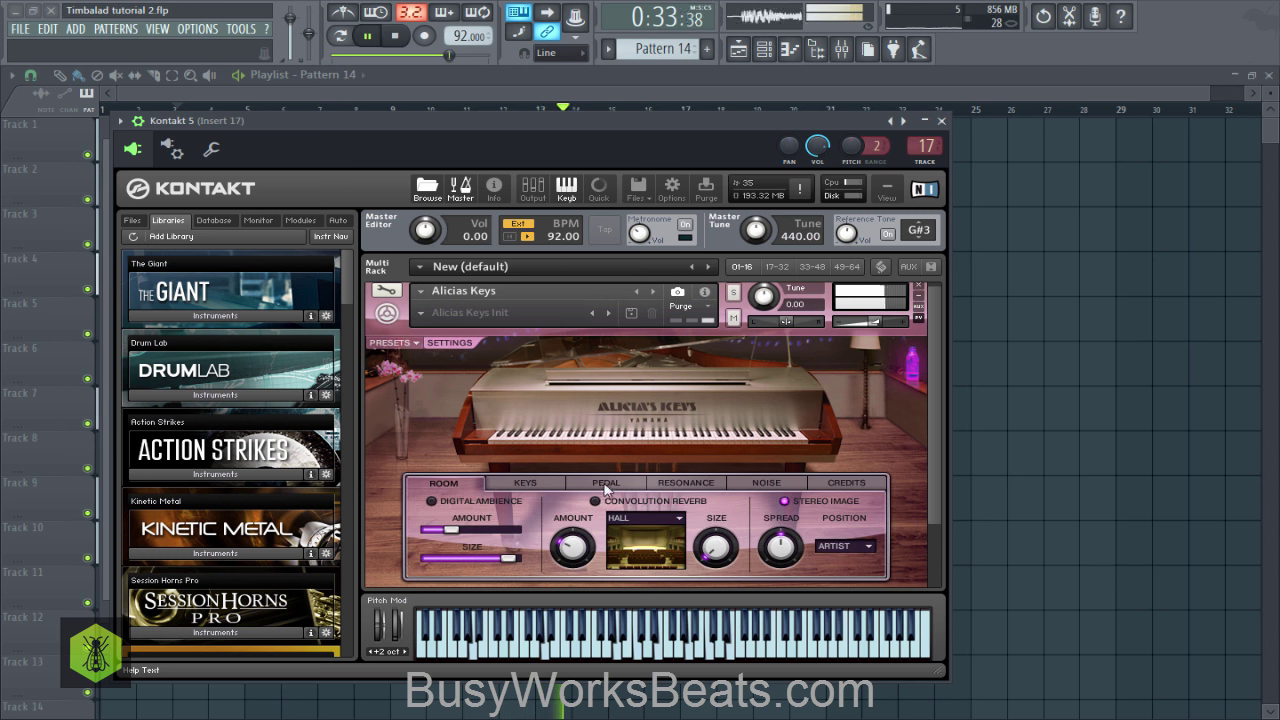
left_click(525, 483)
left_click(603, 483)
left_click(706, 481)
left_click(766, 483)
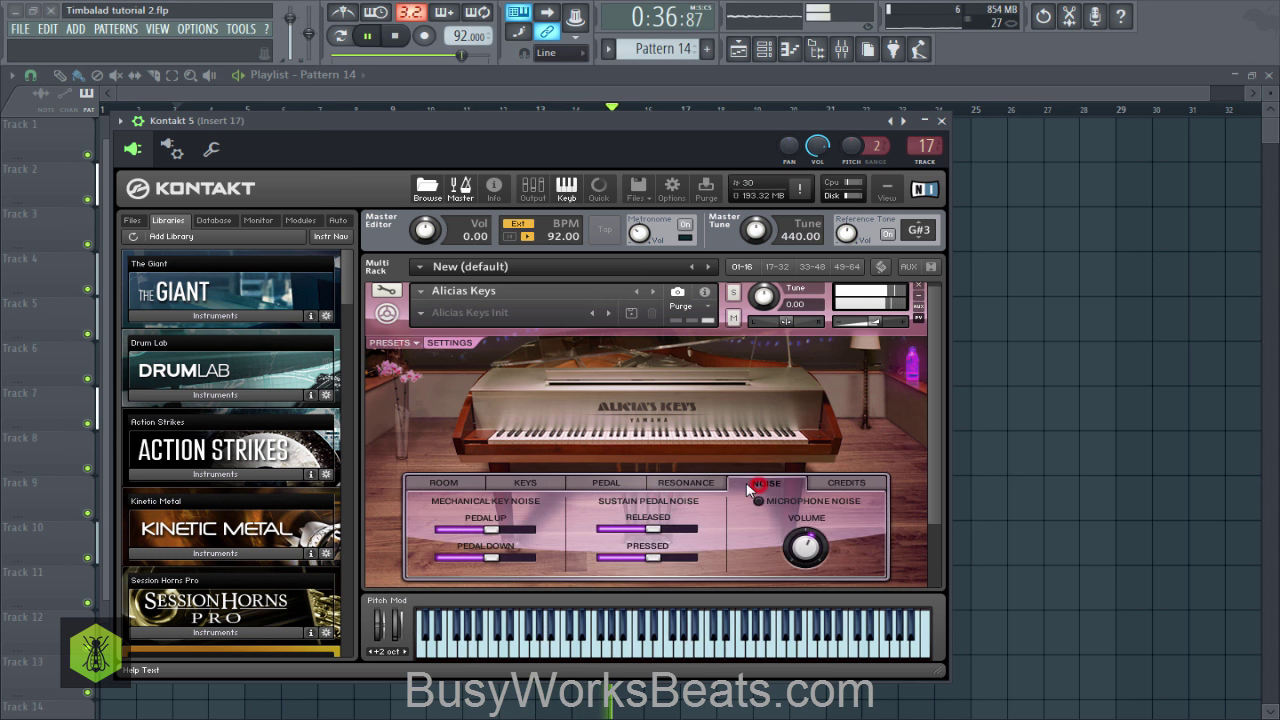
left_click(444, 483)
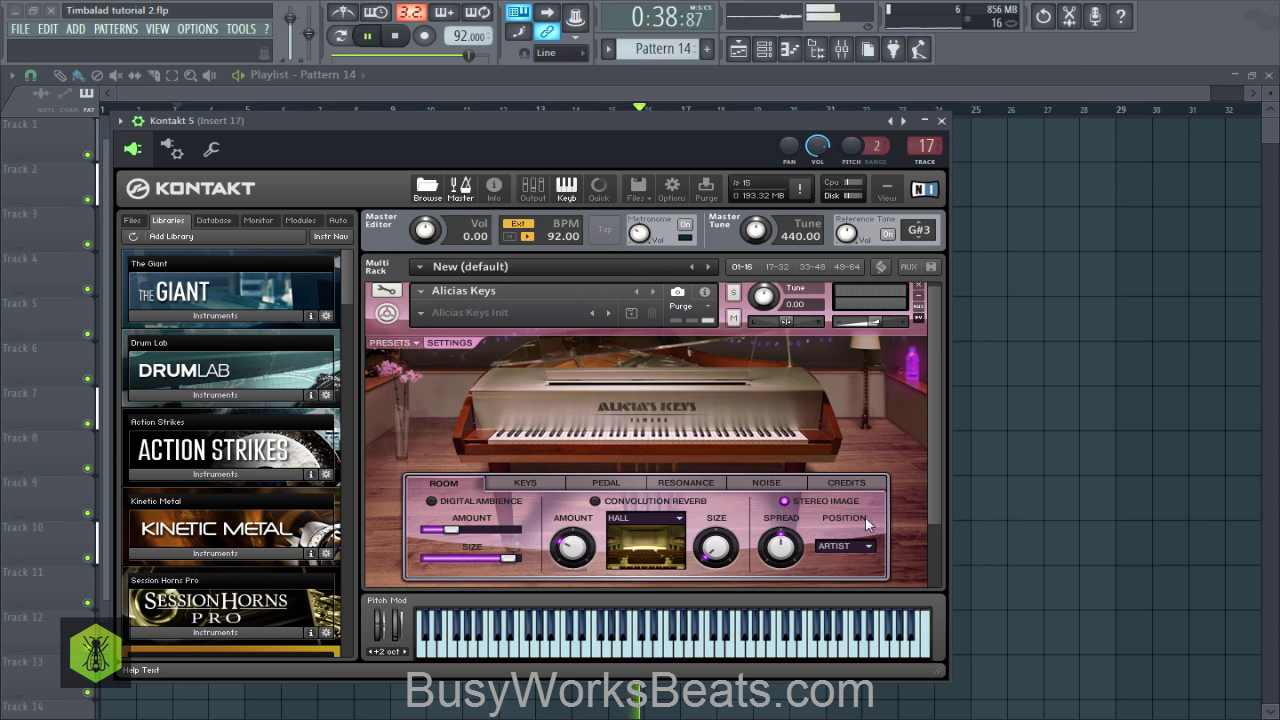
scroll(717, 460, "up", 1)
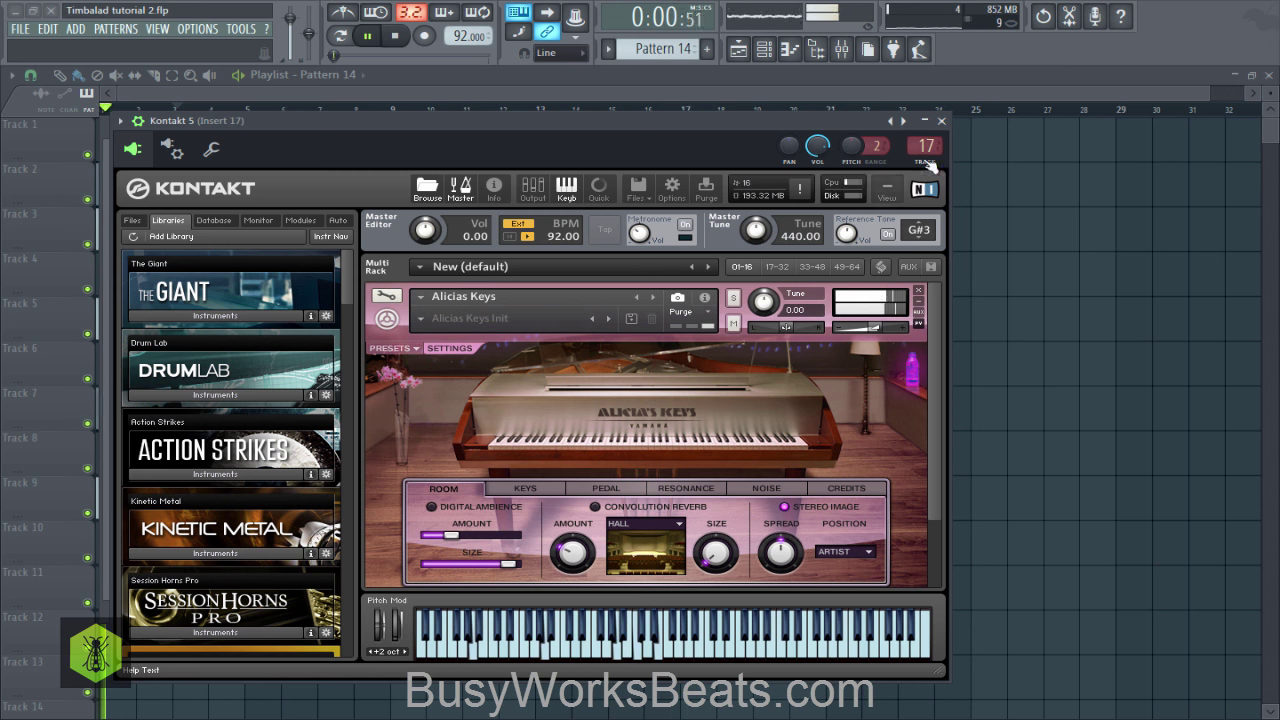
left_click(941, 120)
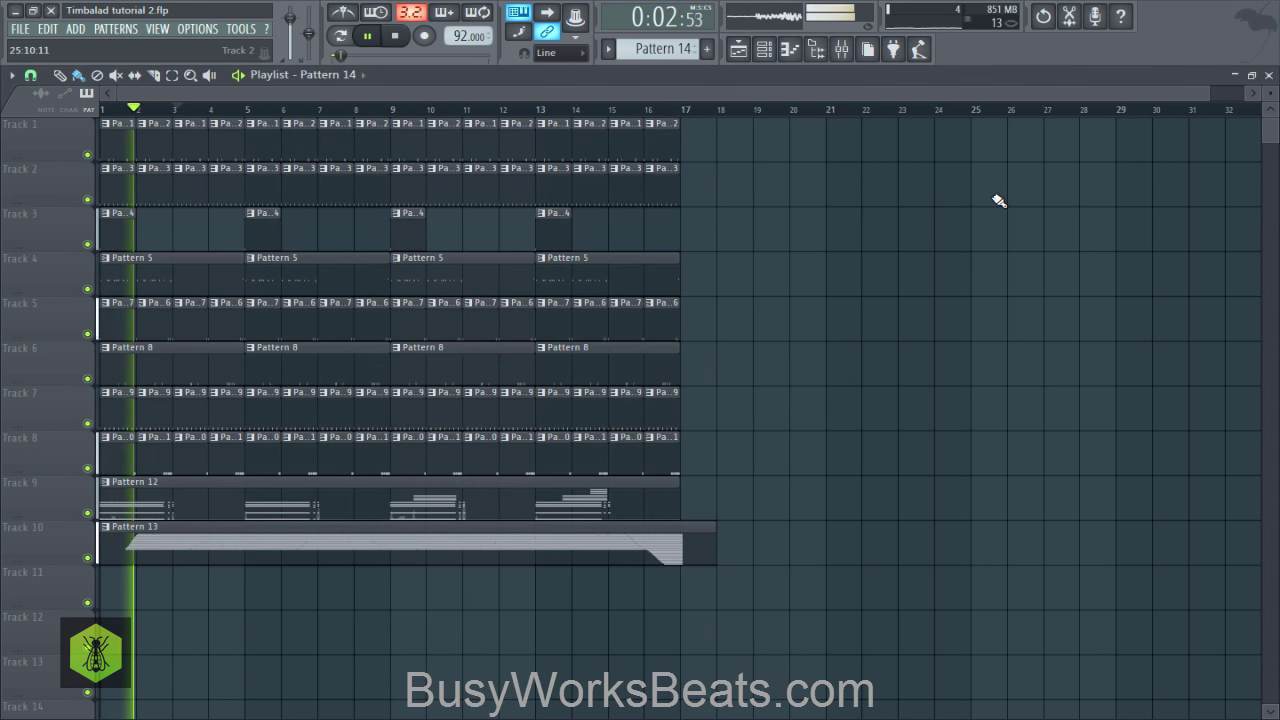
Step: Save the project and clear the workspace by closing the playlist, mixer and level meter windows
key("ctrl+s")
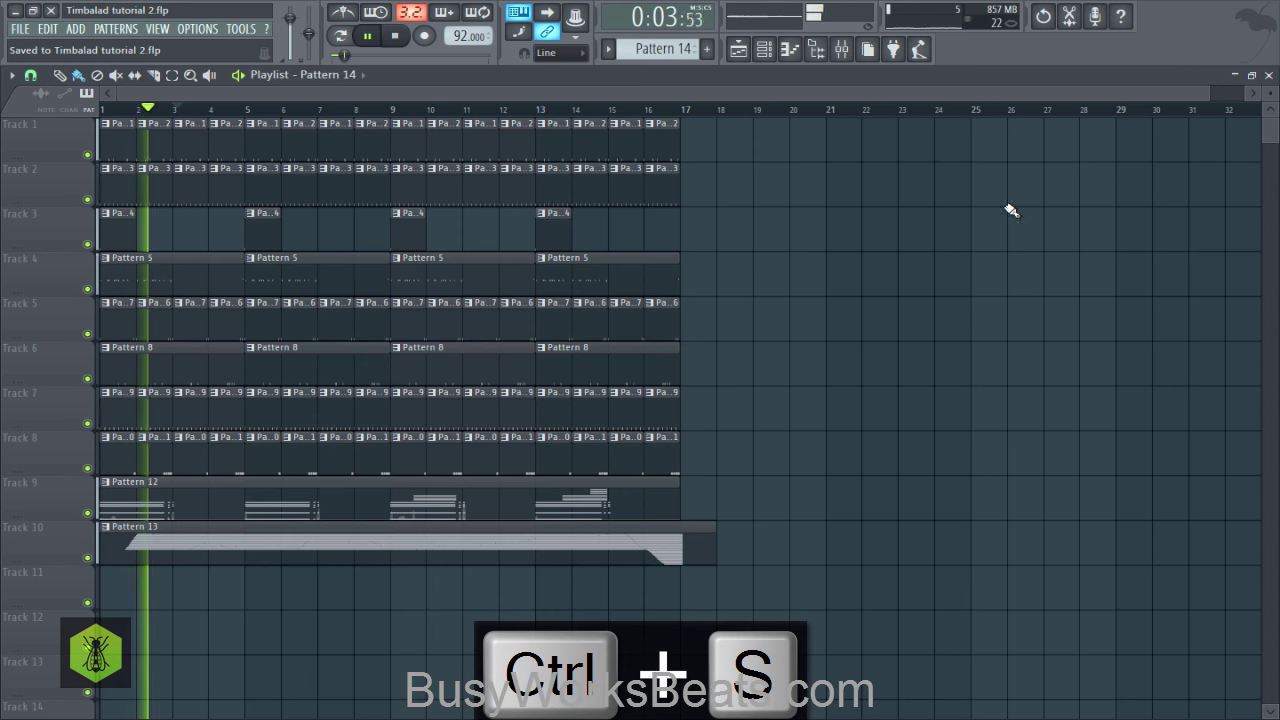
left_click(765, 49)
left_click(687, 51)
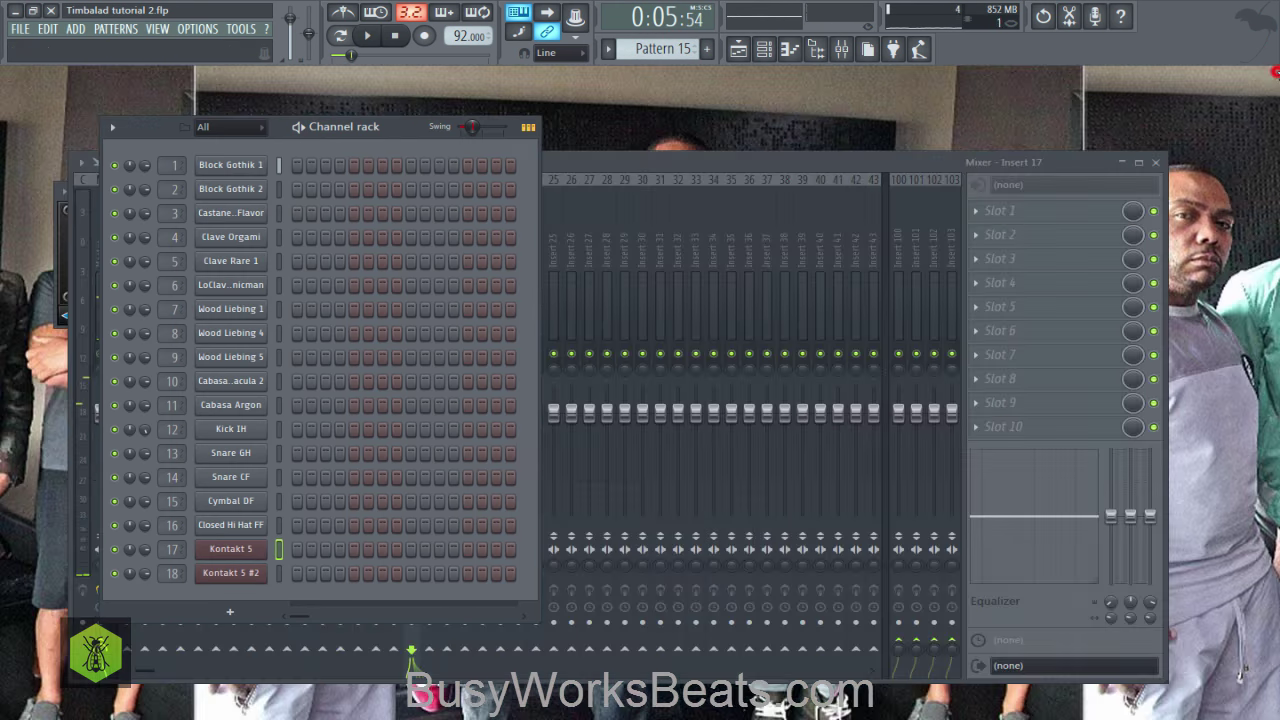
left_click(1158, 163)
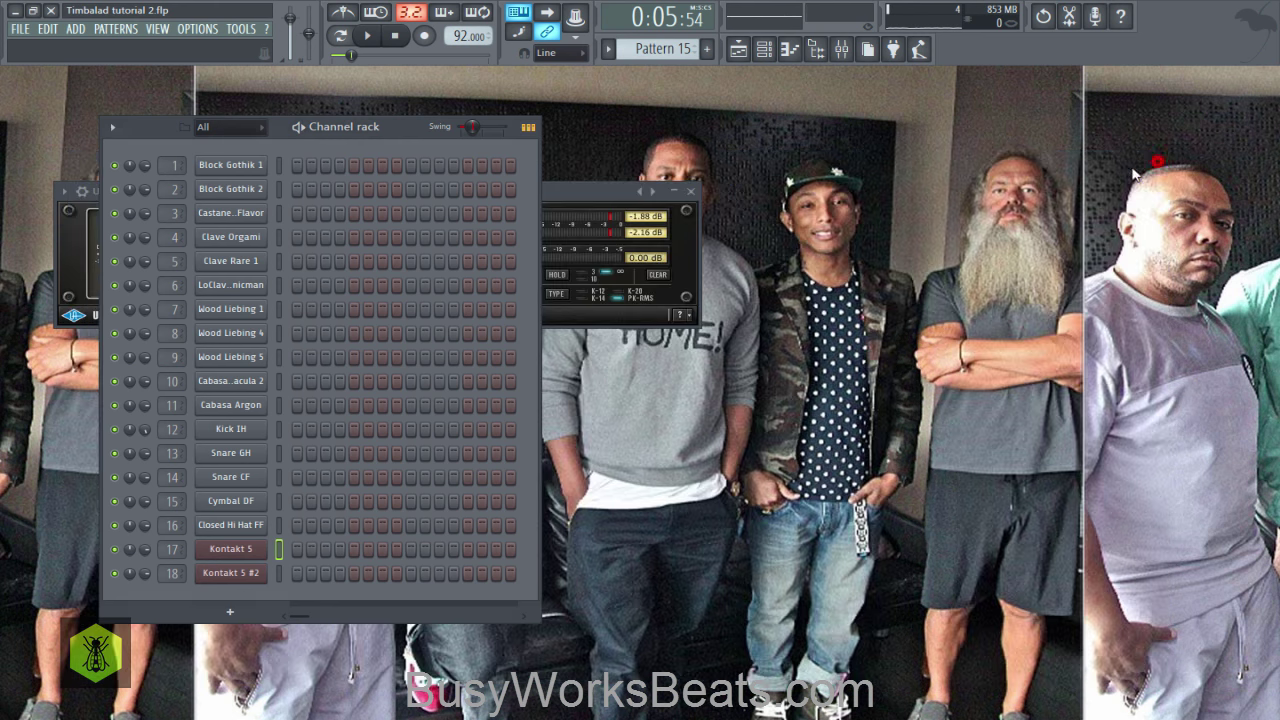
left_click(692, 193)
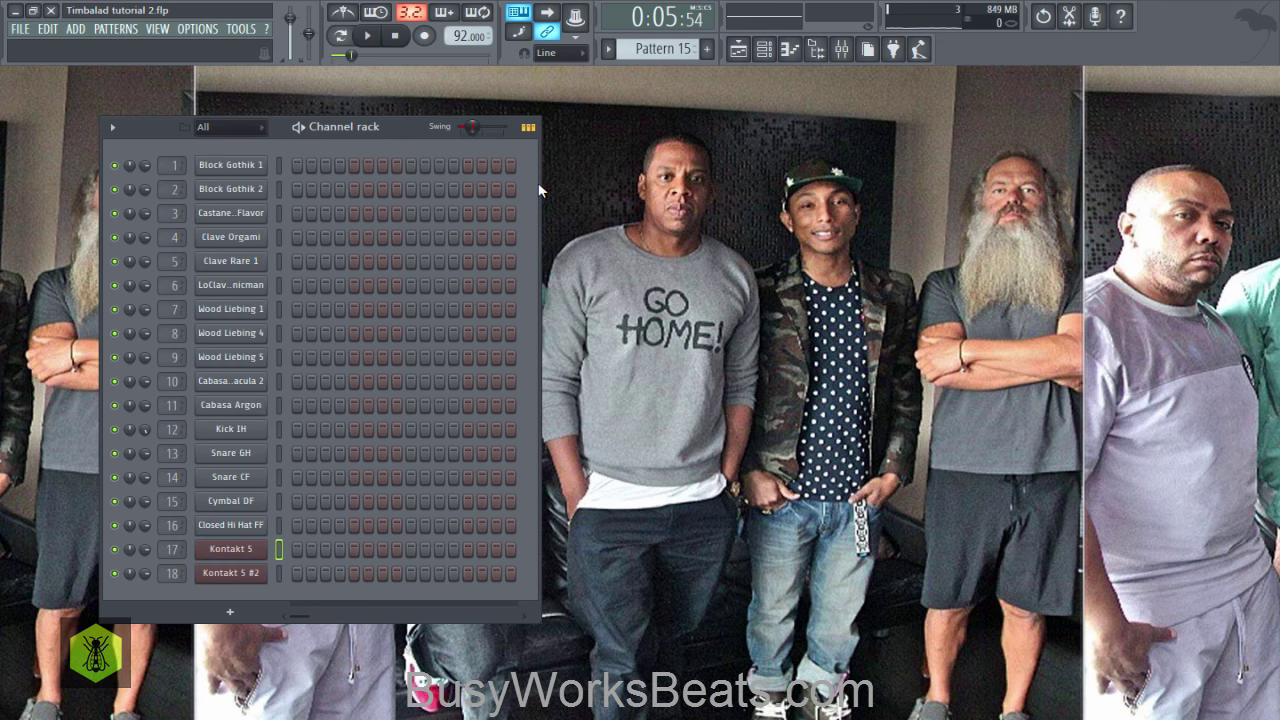
Step: Make Pattern 14 the active pattern and briefly check the arrangement in the playlist
scroll(658, 49, "down", 1)
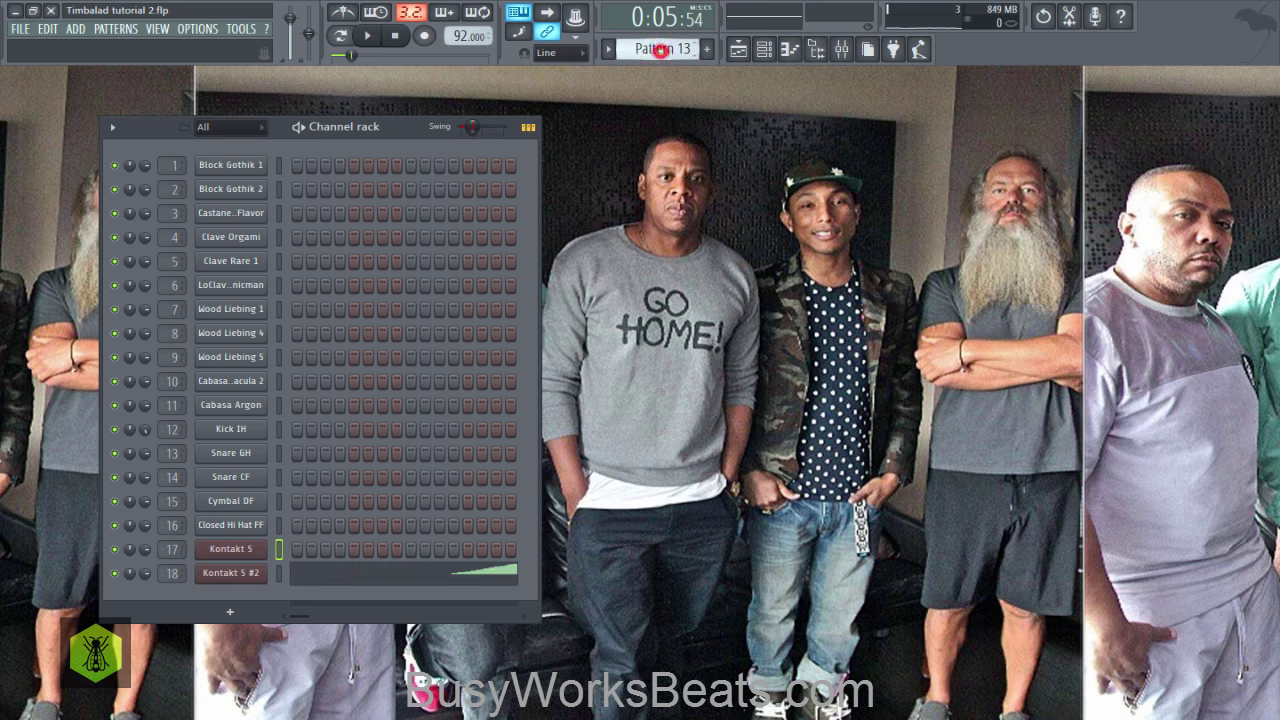
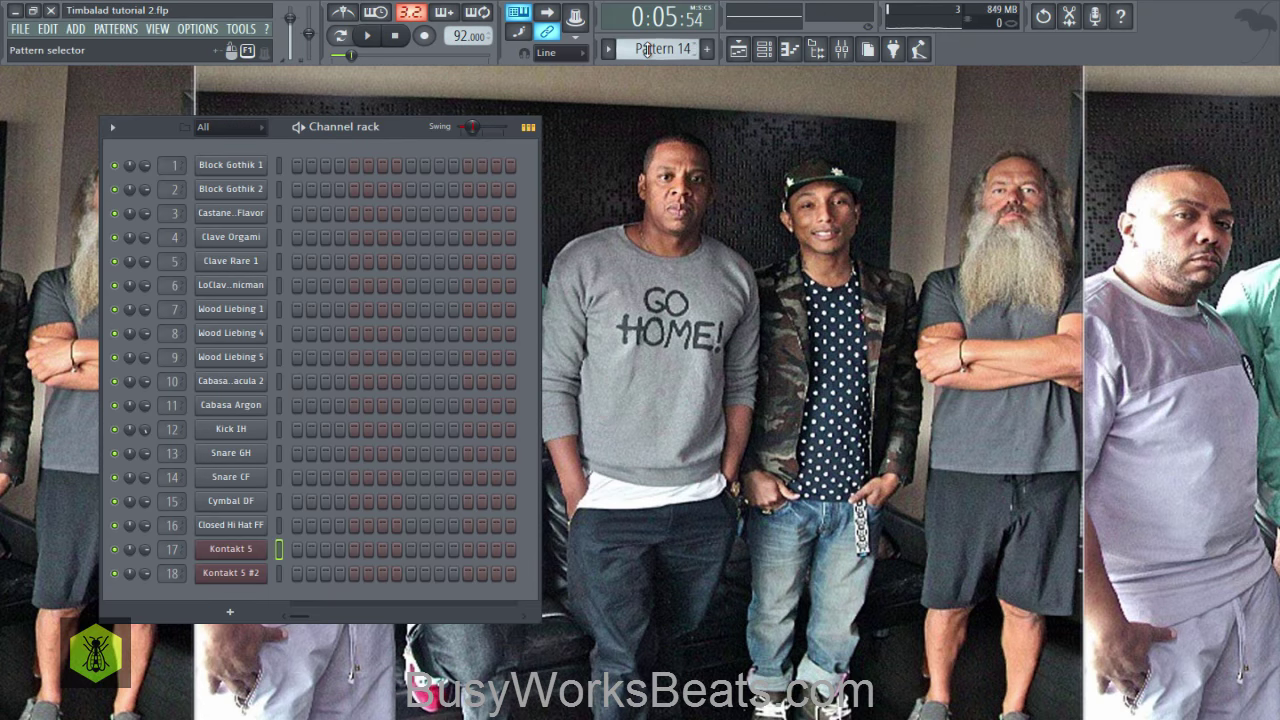
left_click_drag(647, 48, 648, 49)
key("F5")
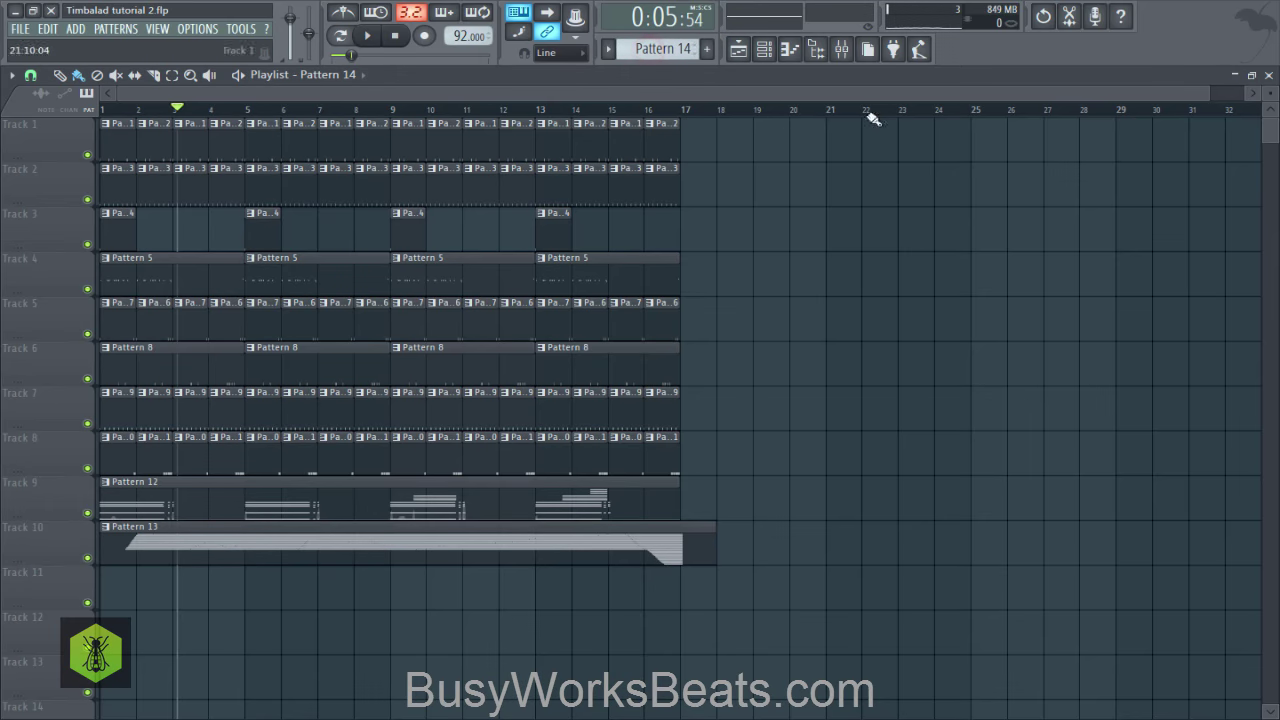
left_click(1269, 77)
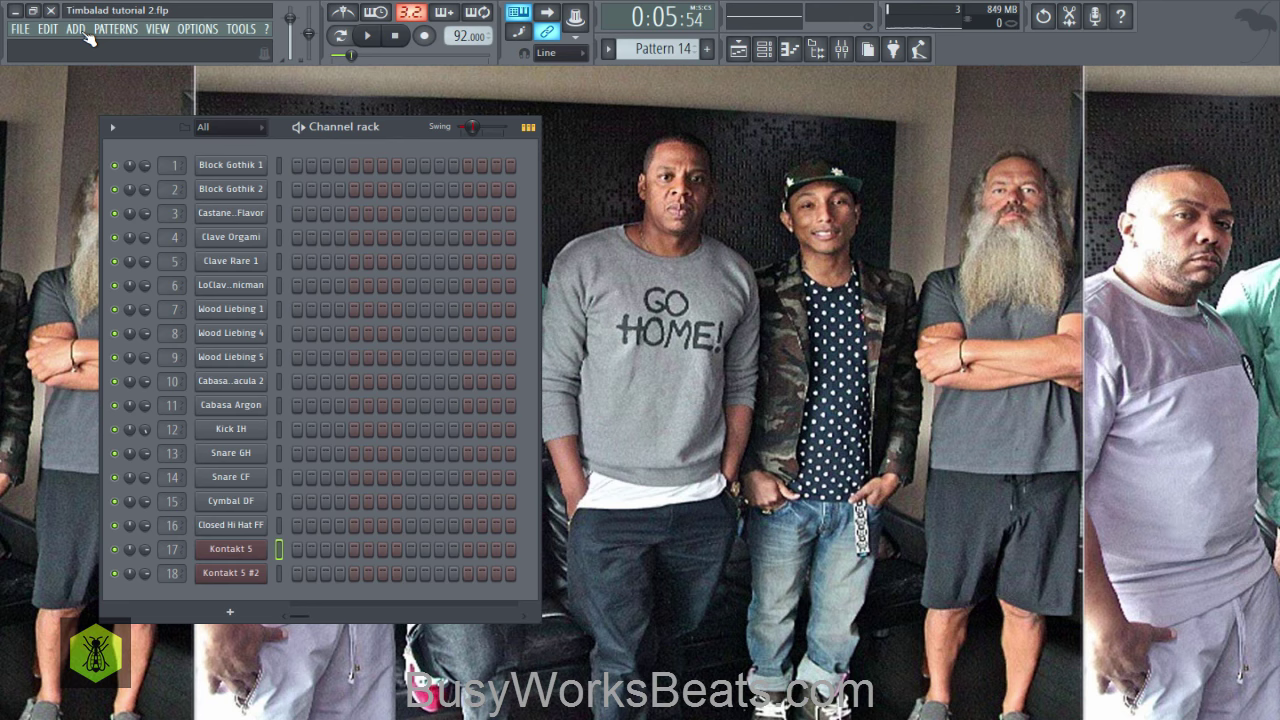
Step: Browse to the 808 Science Drums folder in the sample library and preview the 808 Carbon sample
left_click(815, 49)
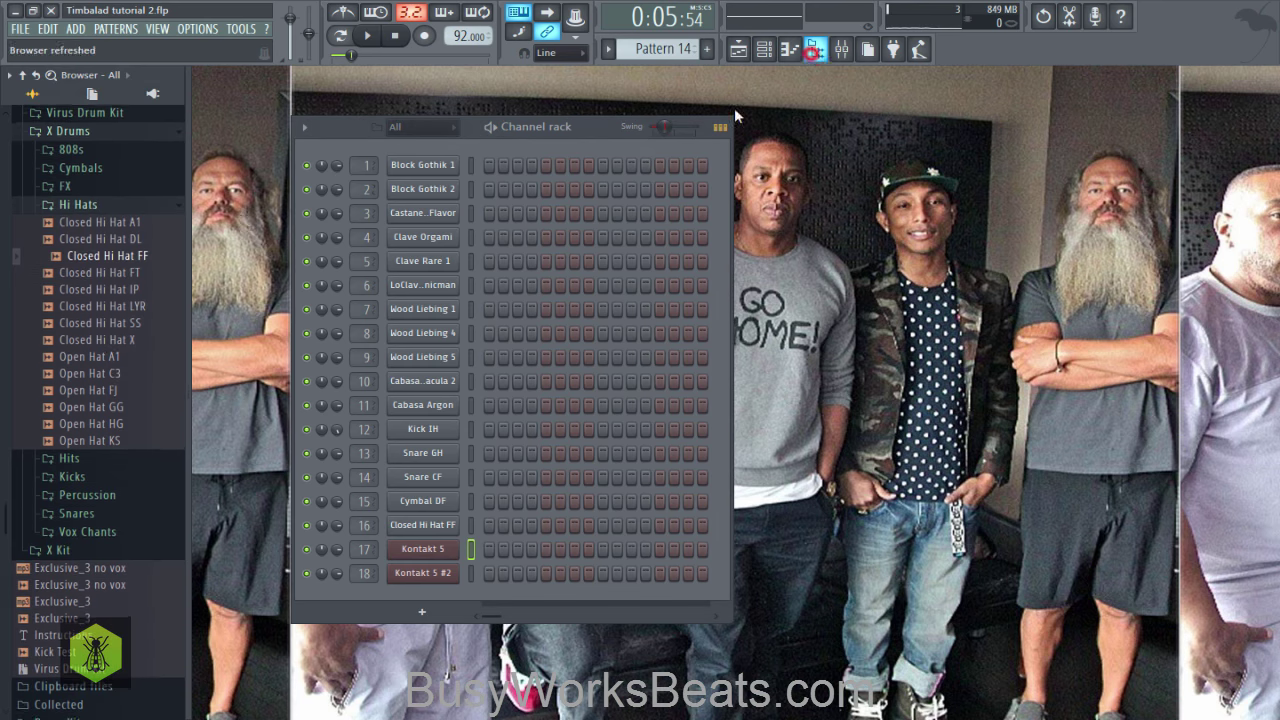
left_click(29, 93)
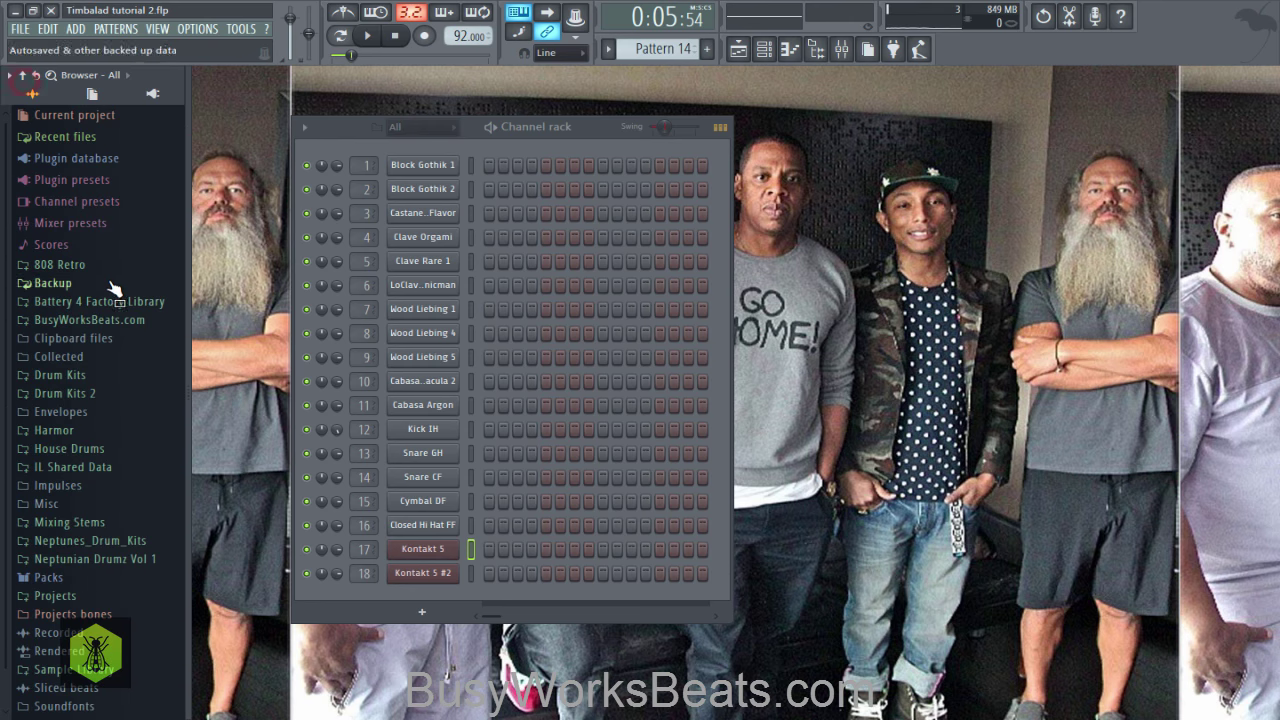
left_click(109, 318)
left_click(108, 308)
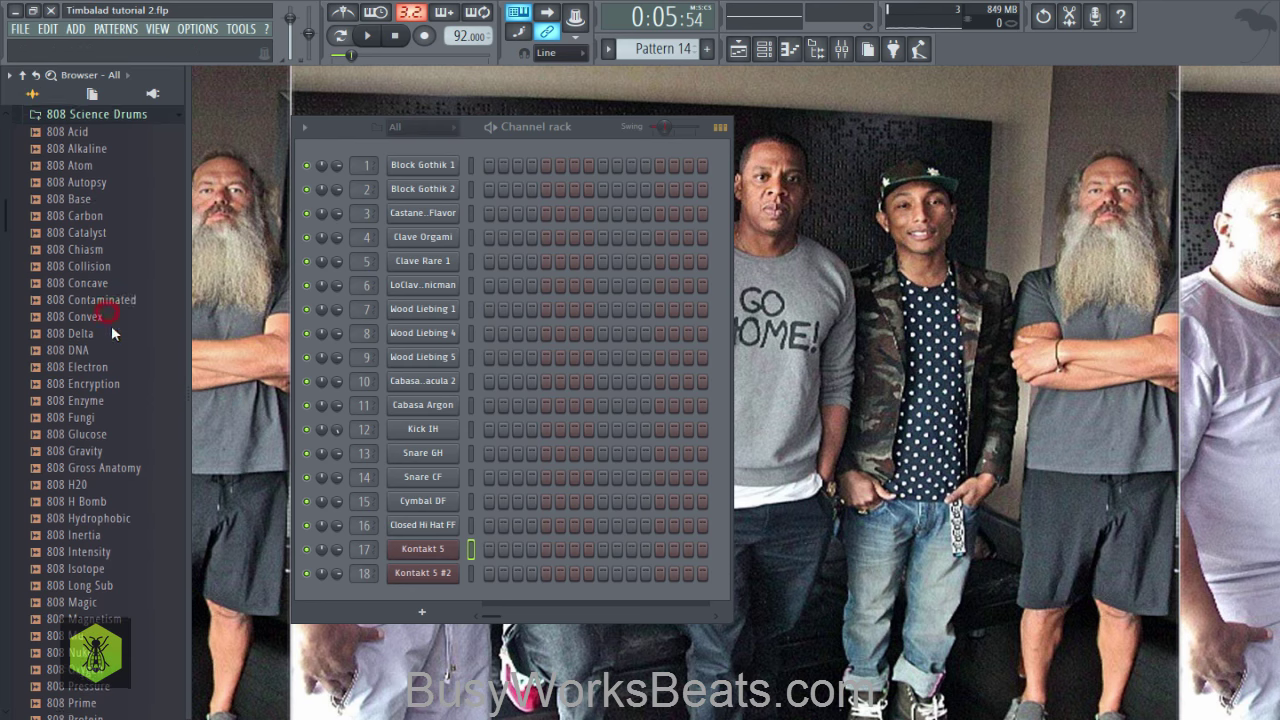
left_click(104, 231)
left_click(104, 215)
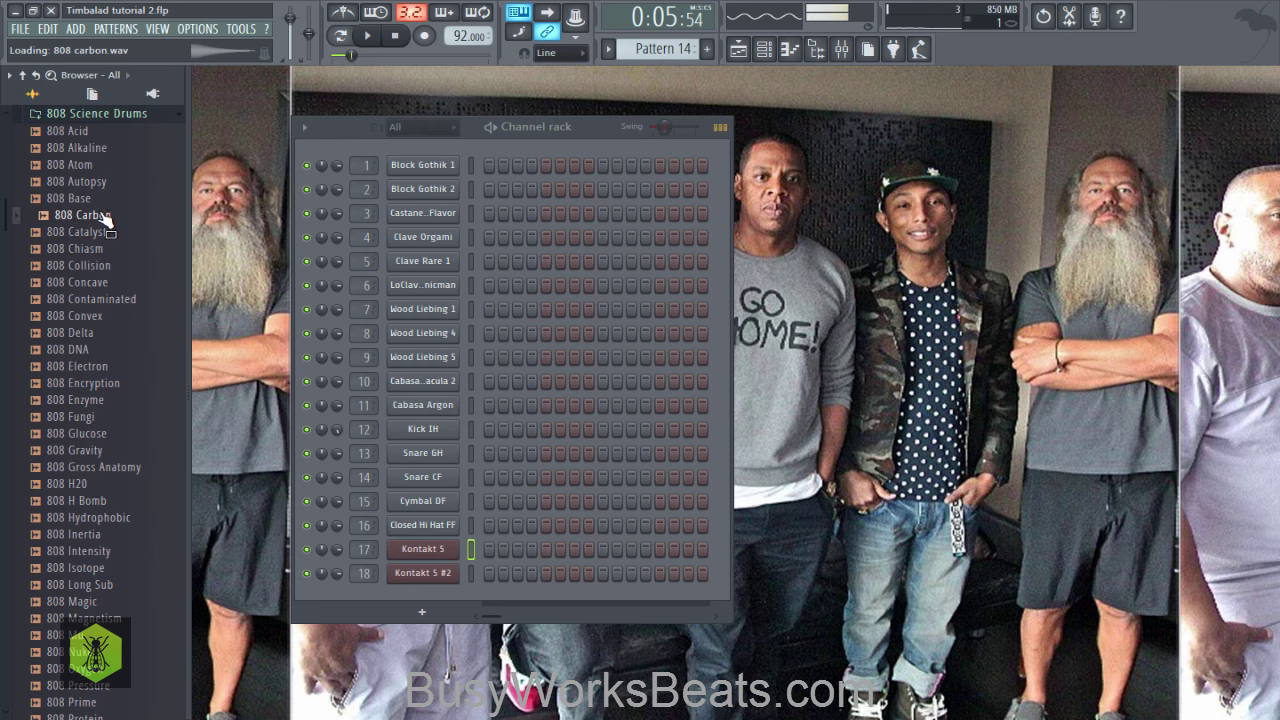
Step: Load the 808 Carbon sample into a new channel routed to mixer Insert 19
right_click(100, 215)
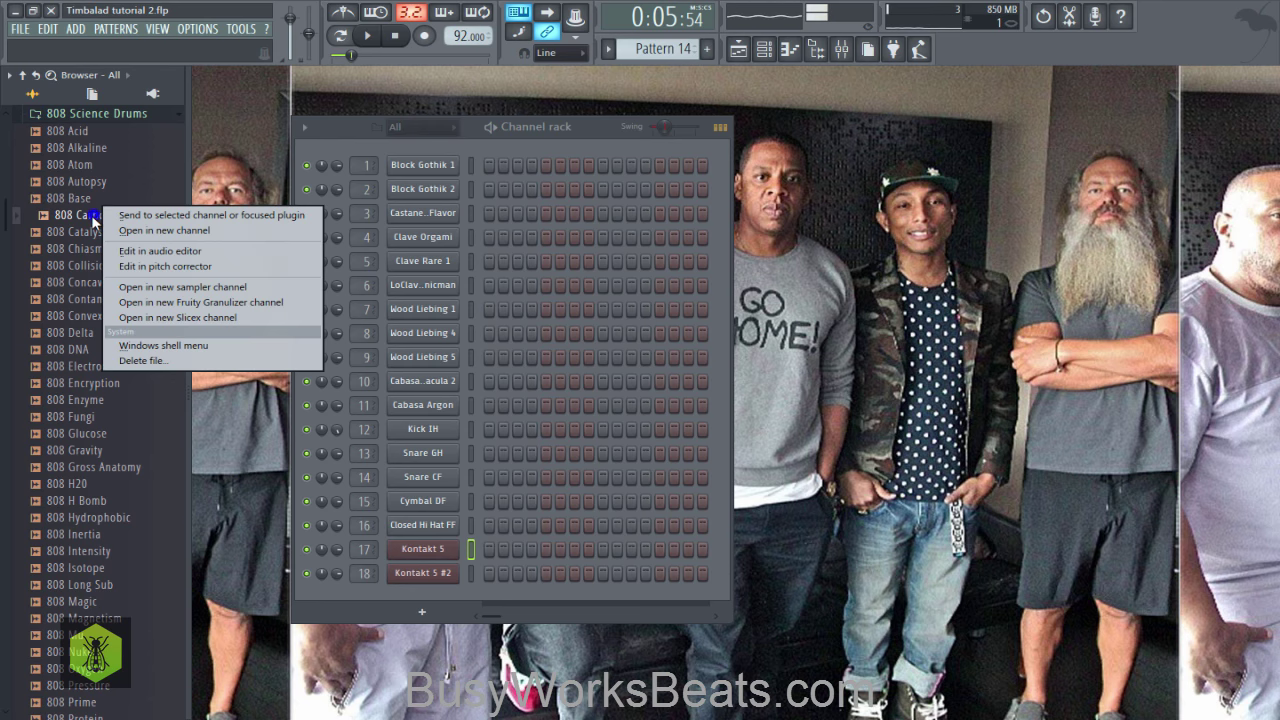
left_click(115, 226)
left_click(372, 600)
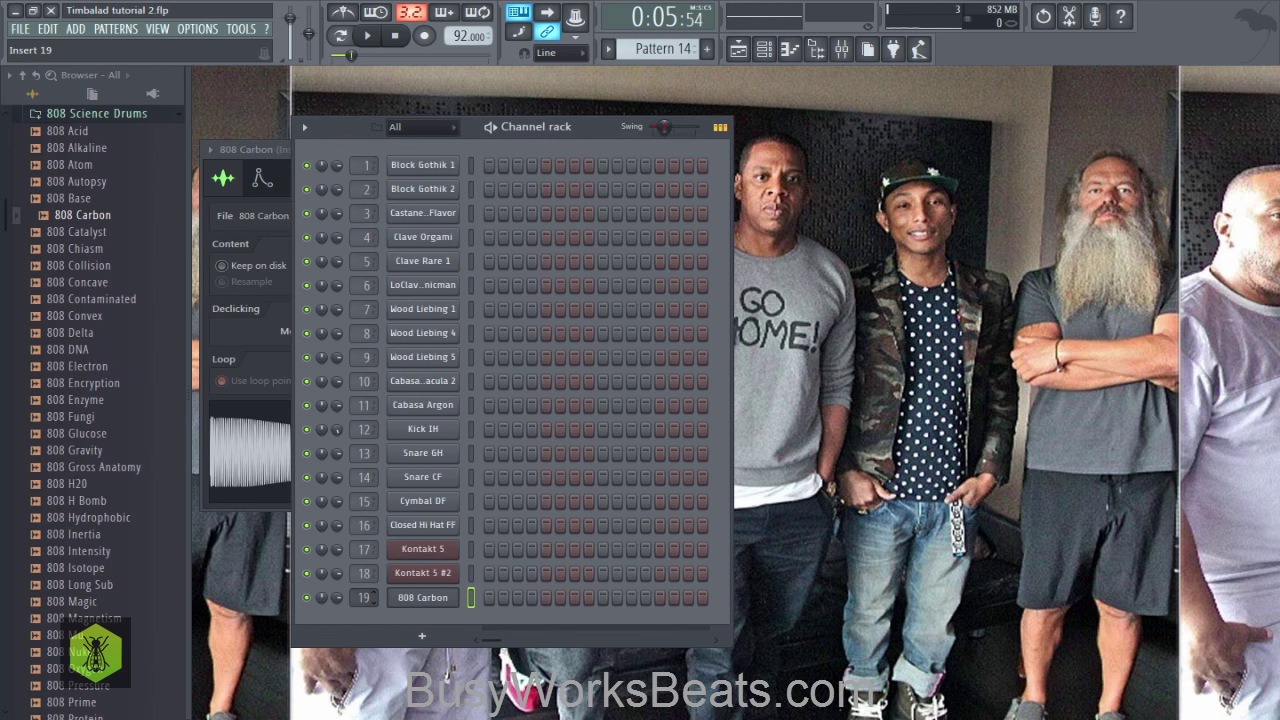
Step: Set the root note of the 808 Carbon channel to A4
left_click(410, 598)
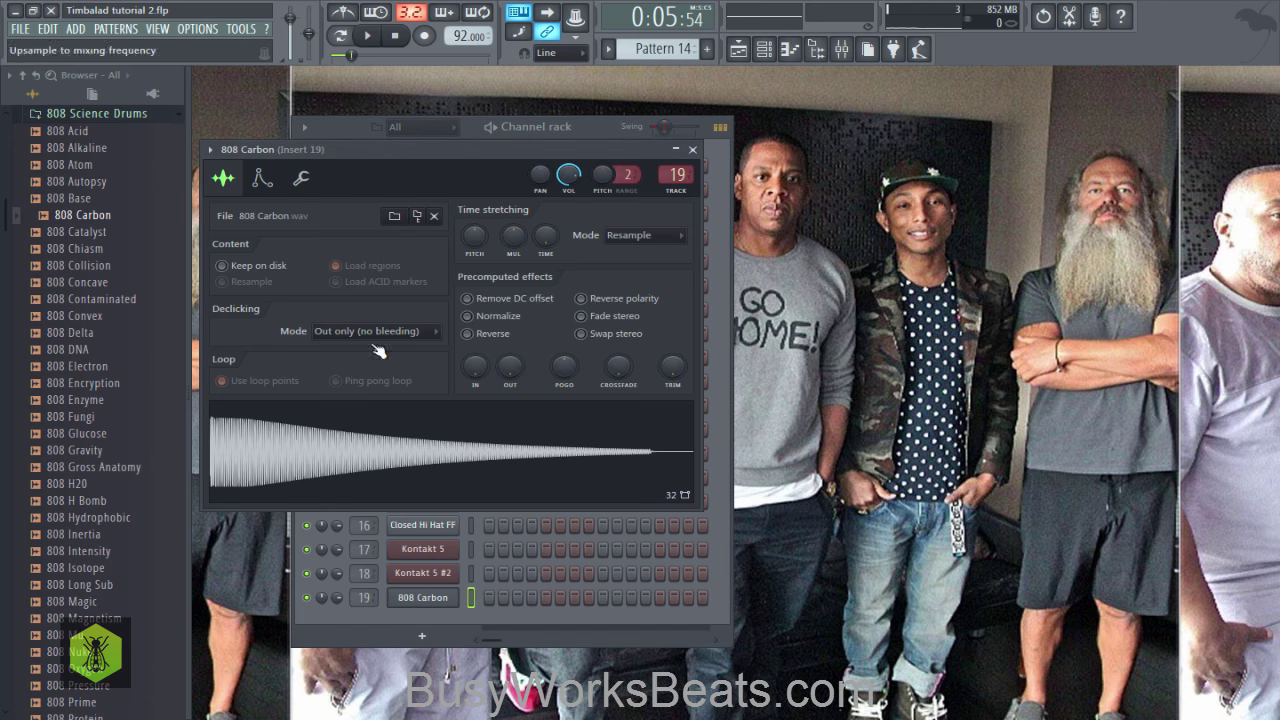
left_click(278, 180)
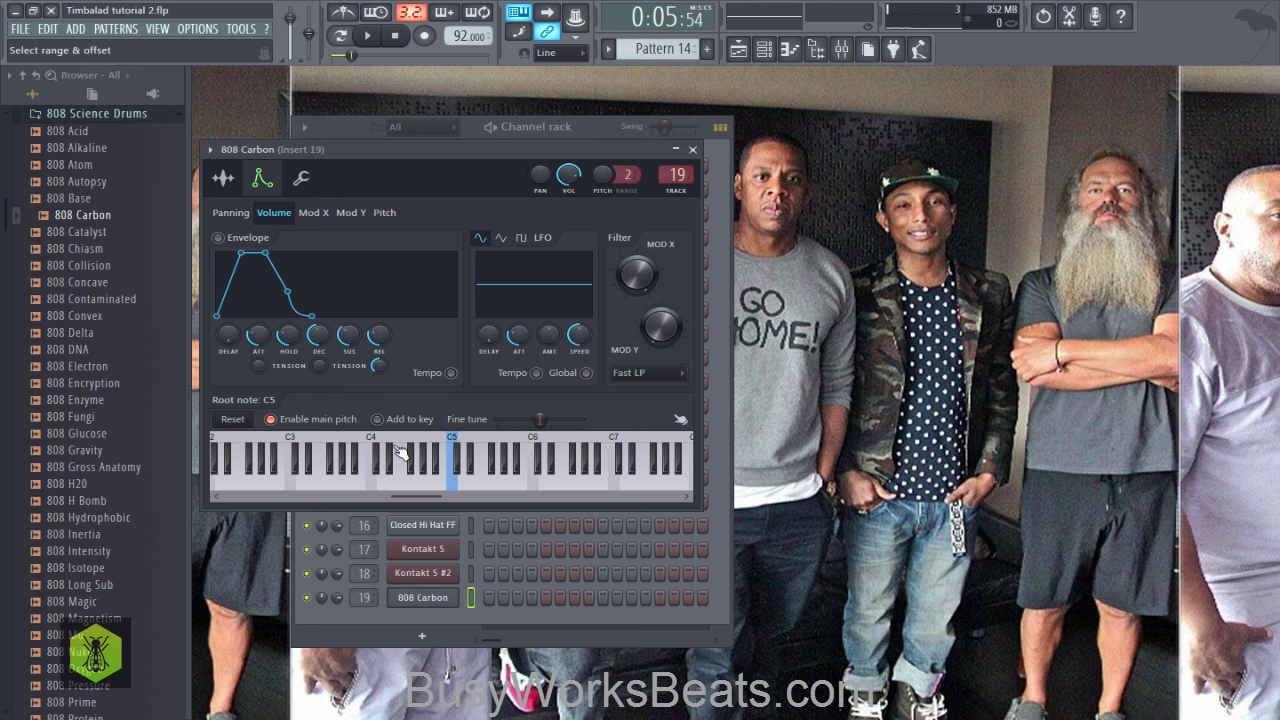
left_click(431, 440)
left_click(692, 151)
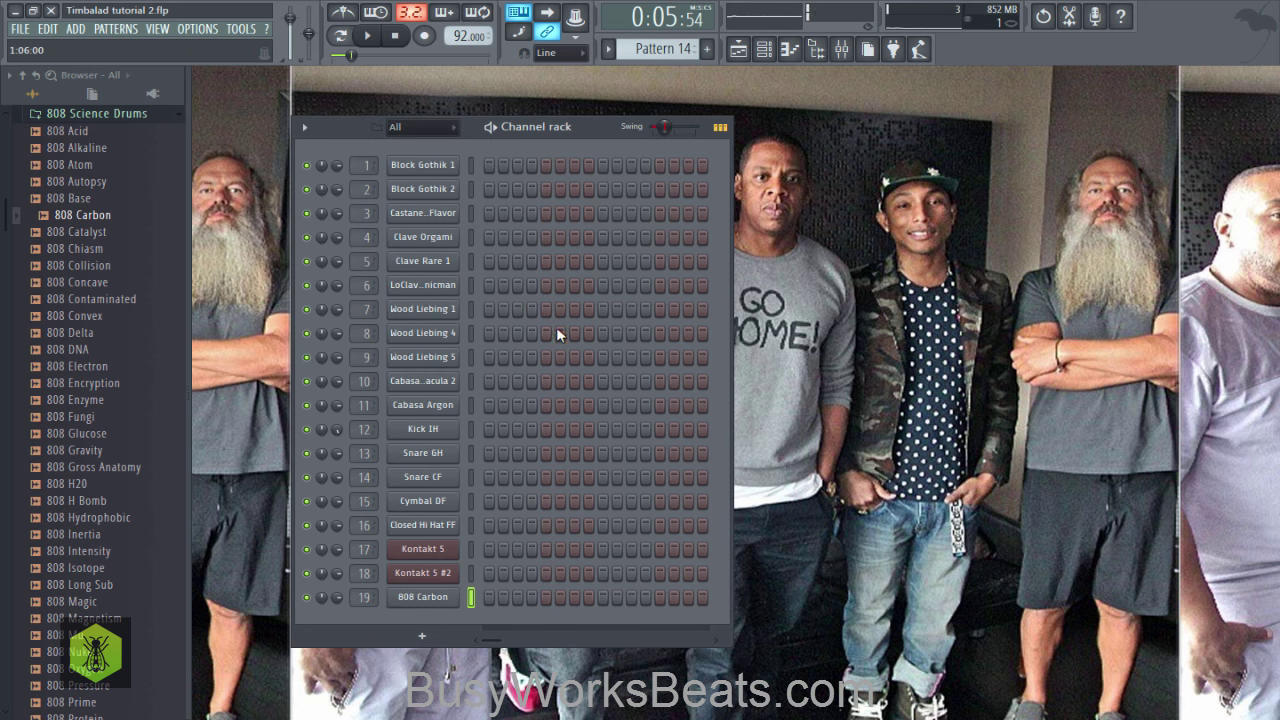
Step: Open the playlist and listen briefly to the arrangement, leaving playback stopped
left_click(737, 49)
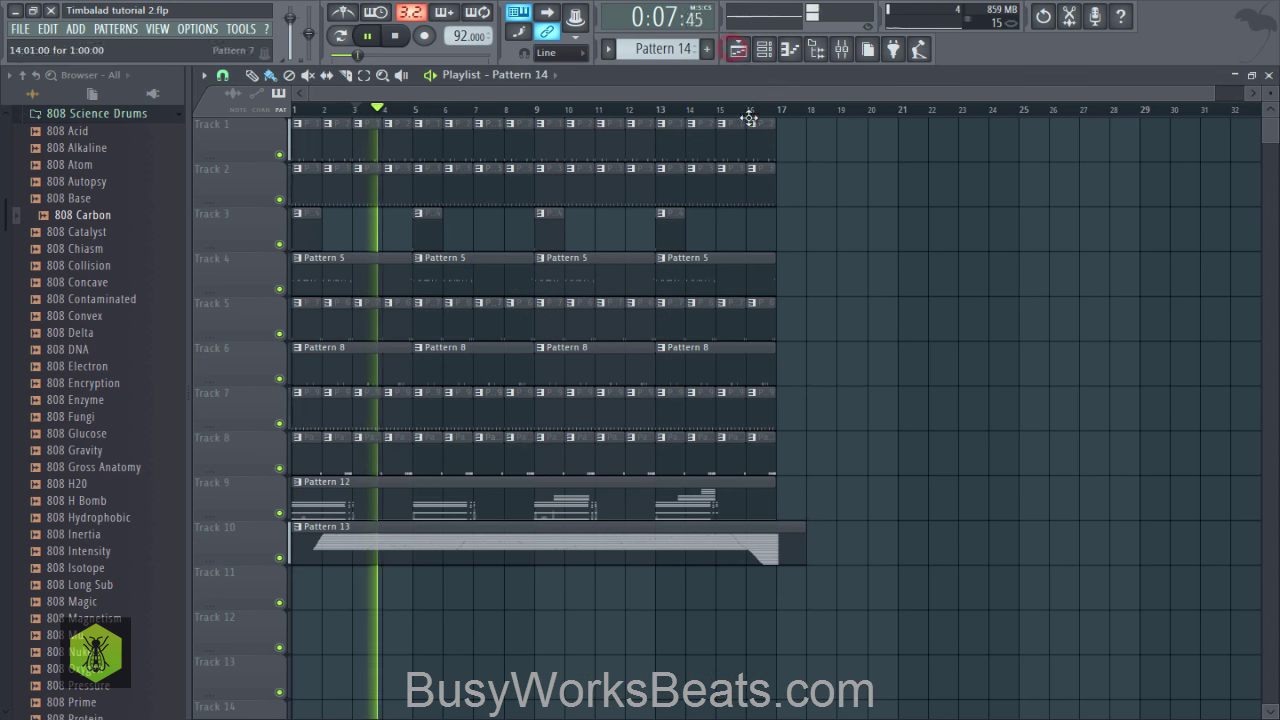
left_click(789, 49)
key("space")
Step: Enable the 808 Carbon volume envelope with full hold and zero attack, decay, sustain and release, and audition a note
left_click(433, 597)
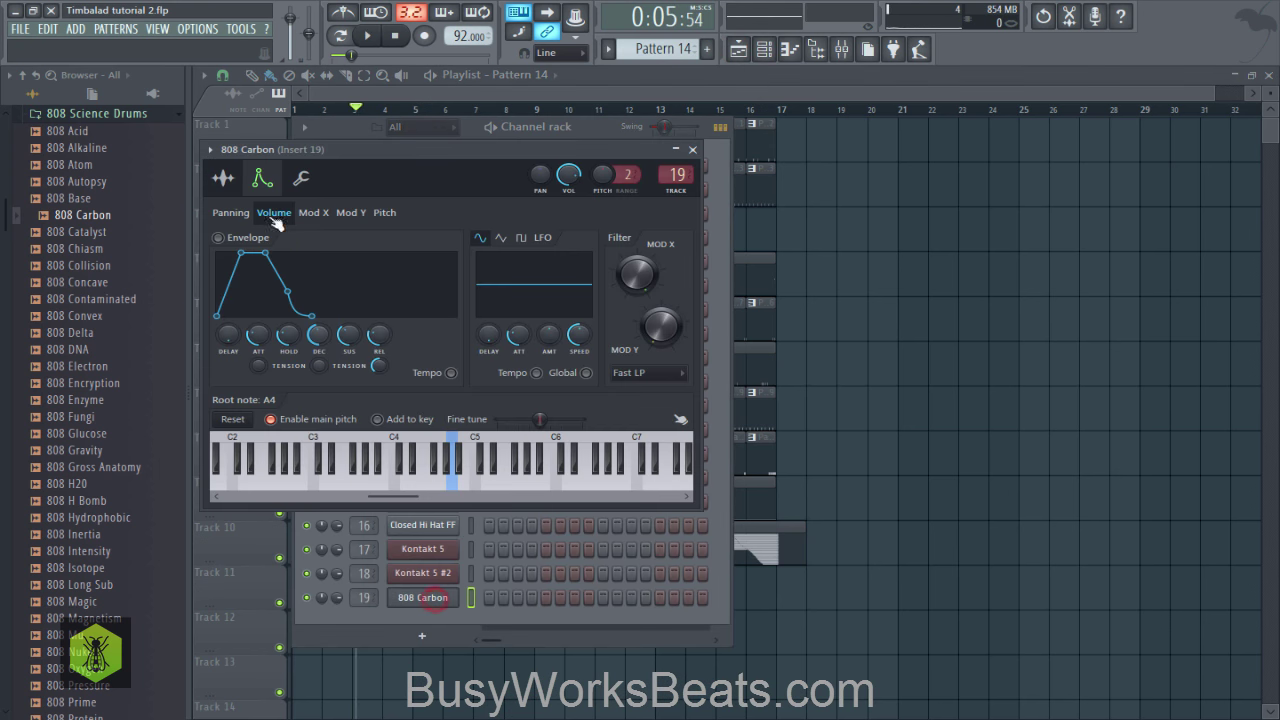
left_click_drag(257, 335, 257, 340)
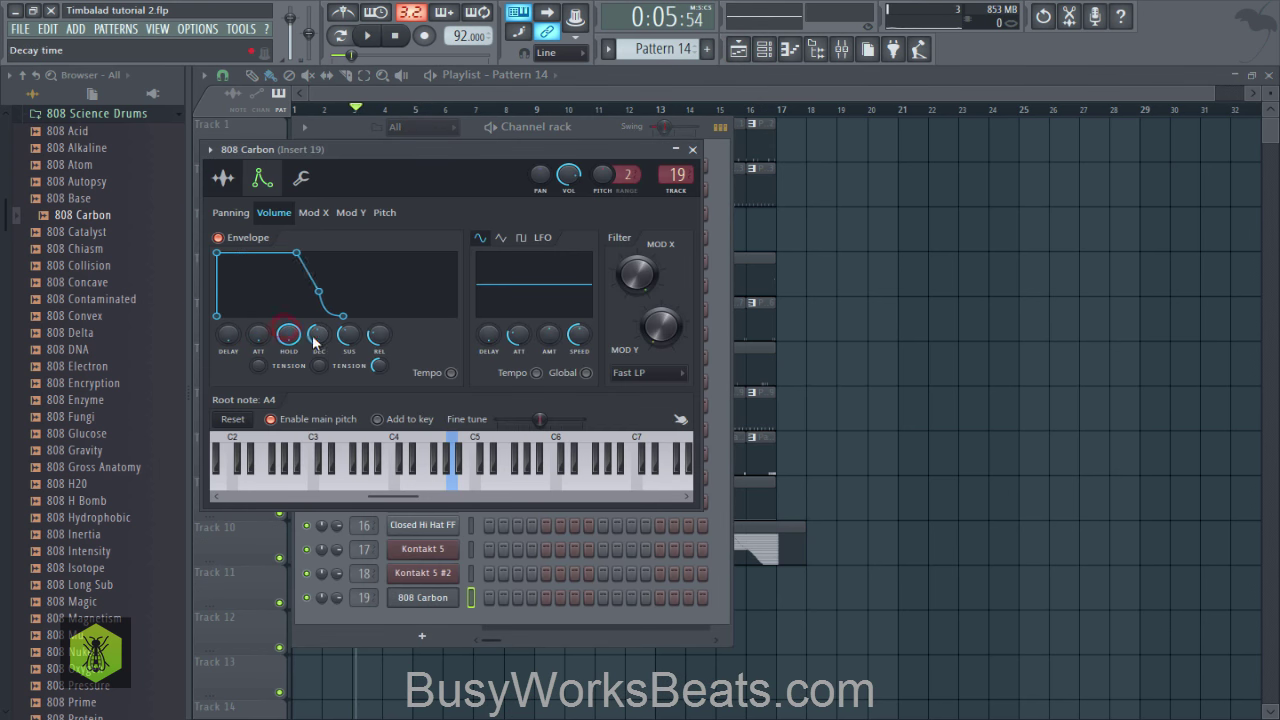
key("y")
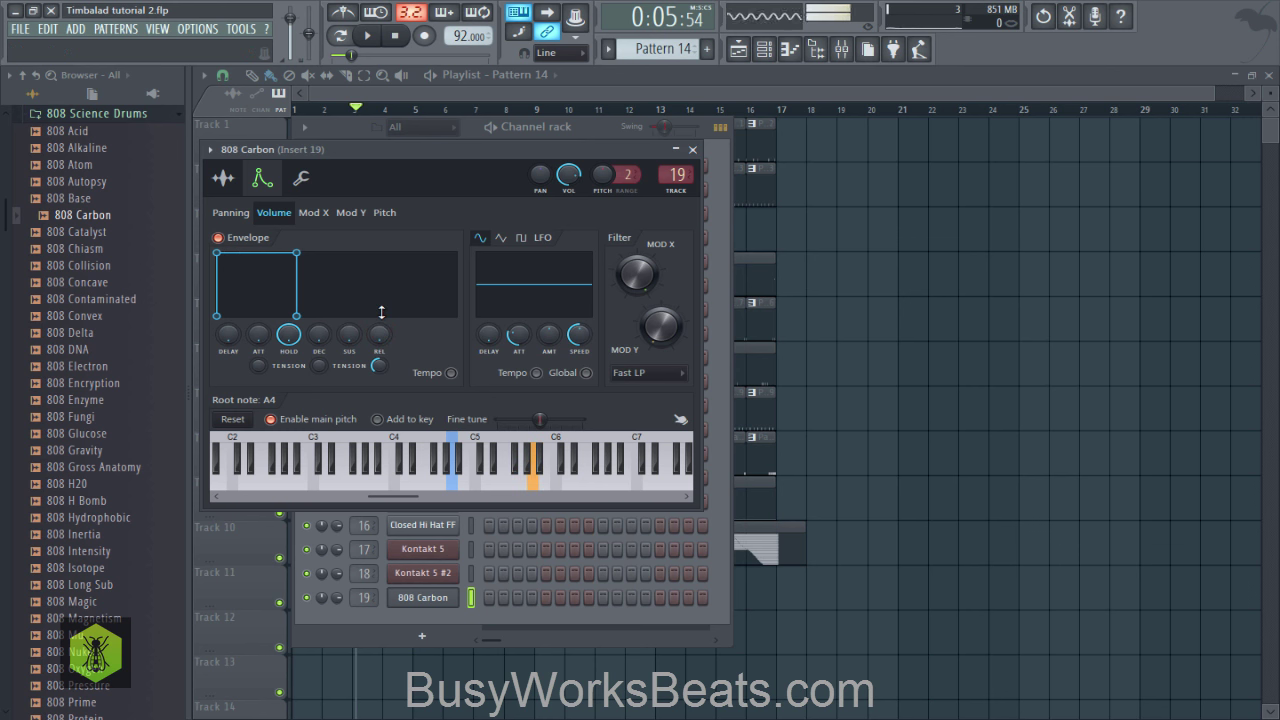
Step: Audition 808 Carbon notes alone and over the arrangement played from the start in the playlist, leaving playback stopped
key("e")
key("b")
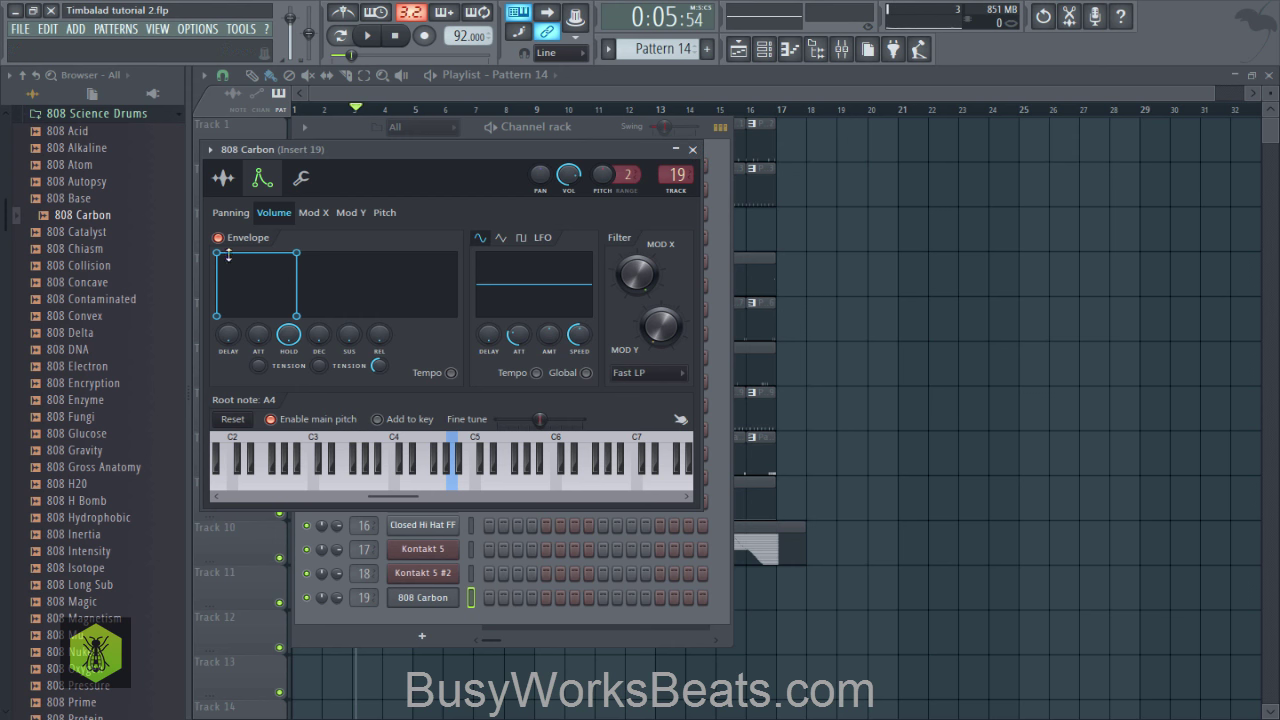
left_click(821, 51)
right_click(872, 352)
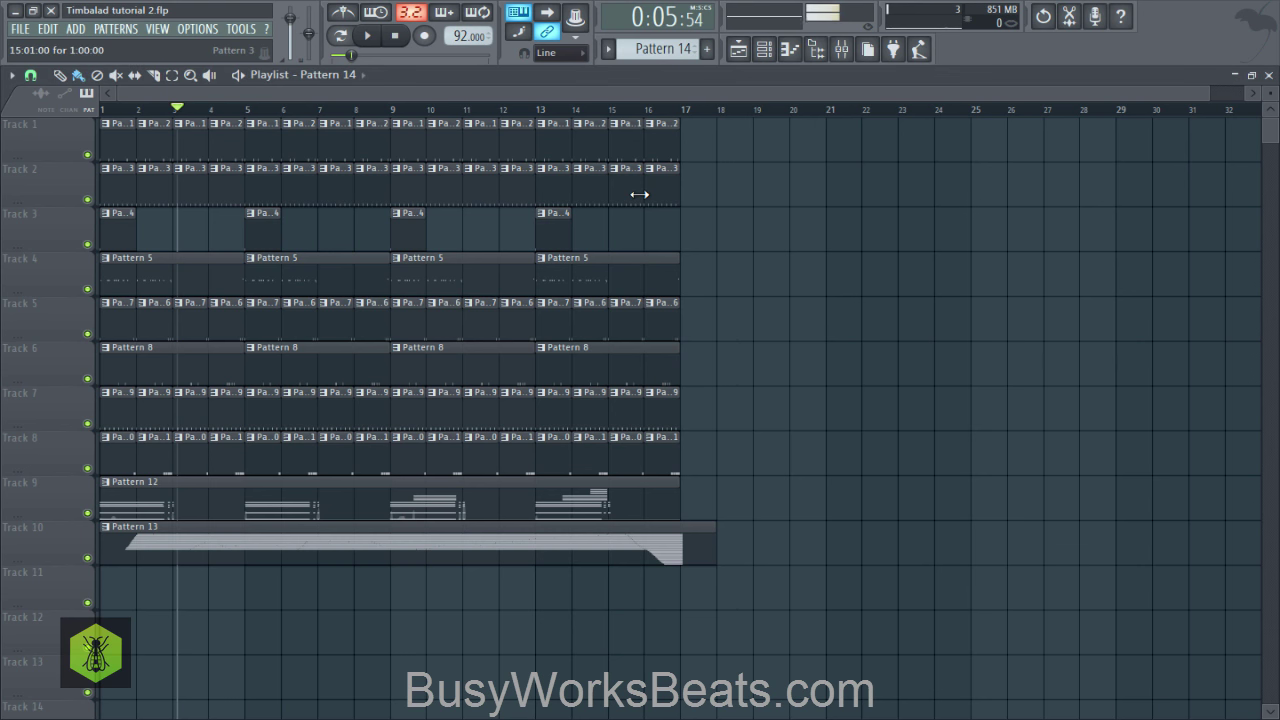
key("b")
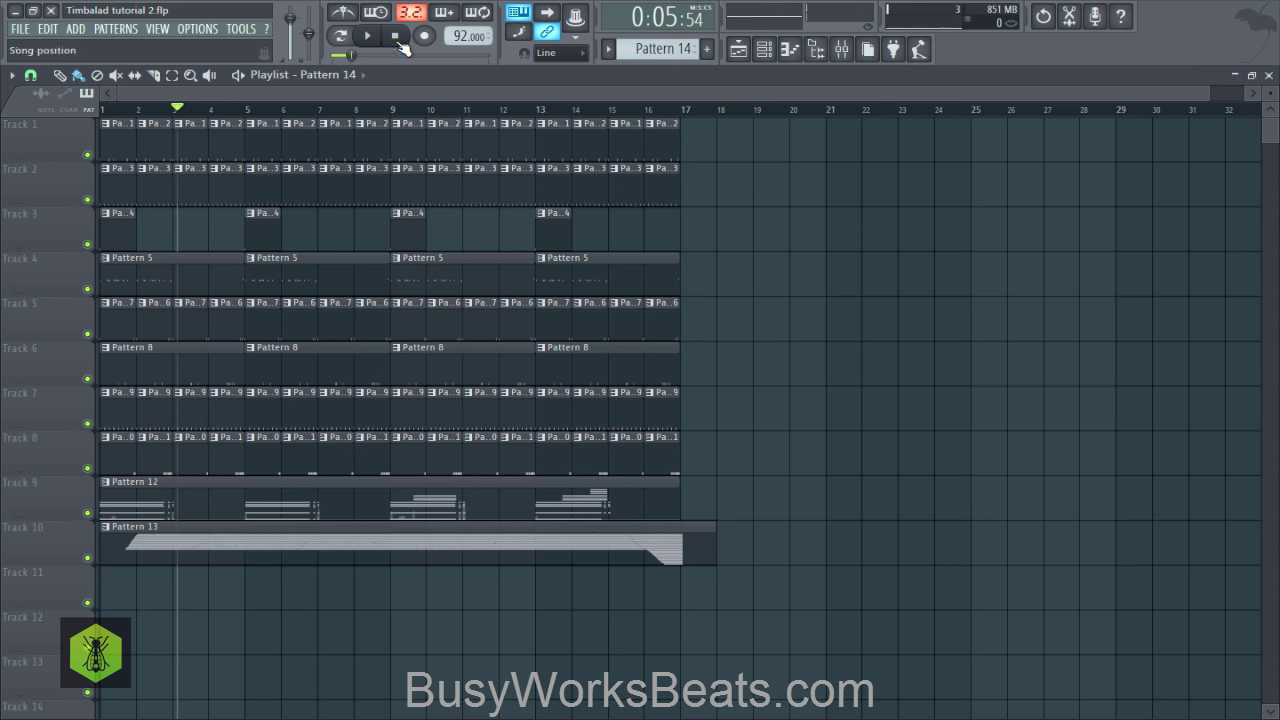
left_click(397, 37)
key("space")
key("q")
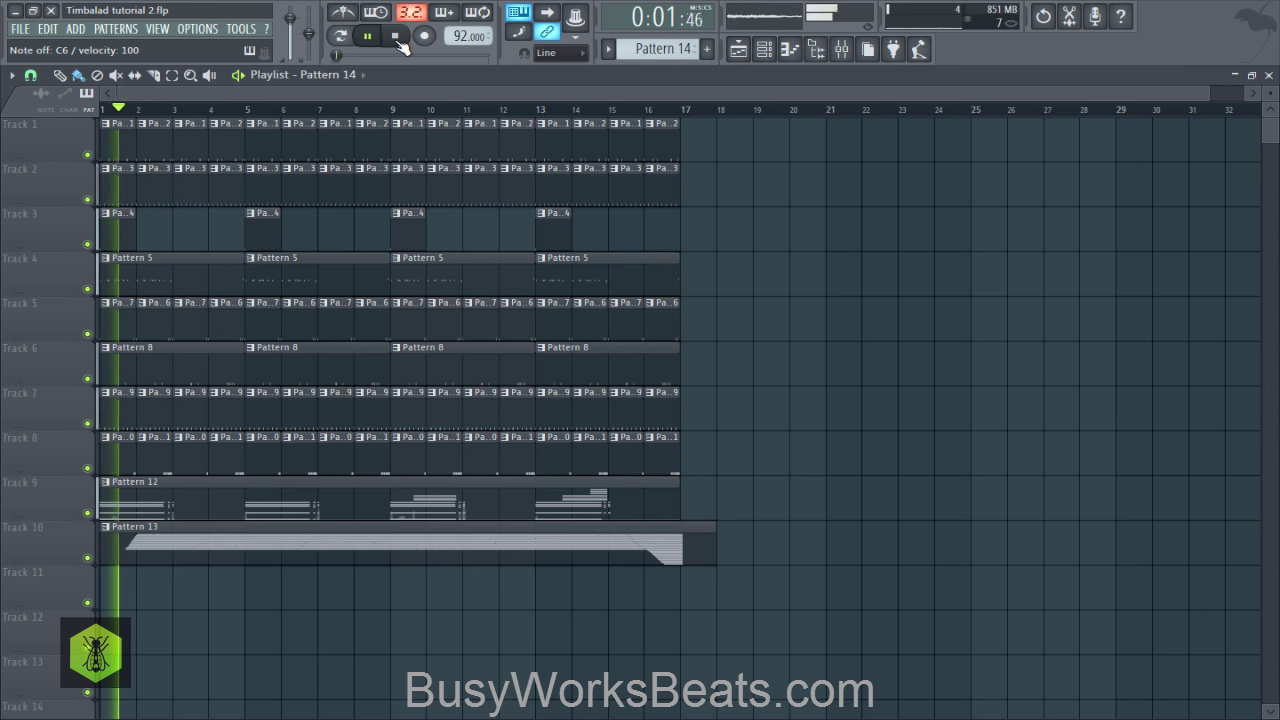
key("m")
key("n")
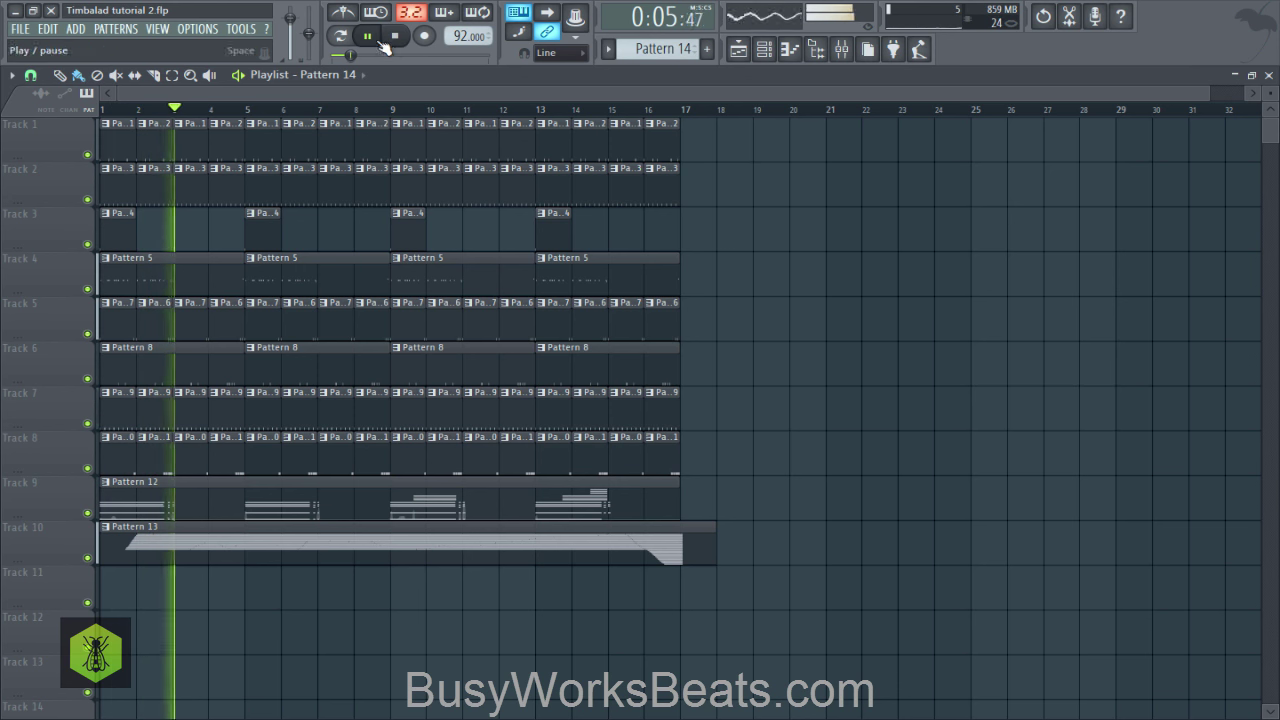
left_click(405, 43)
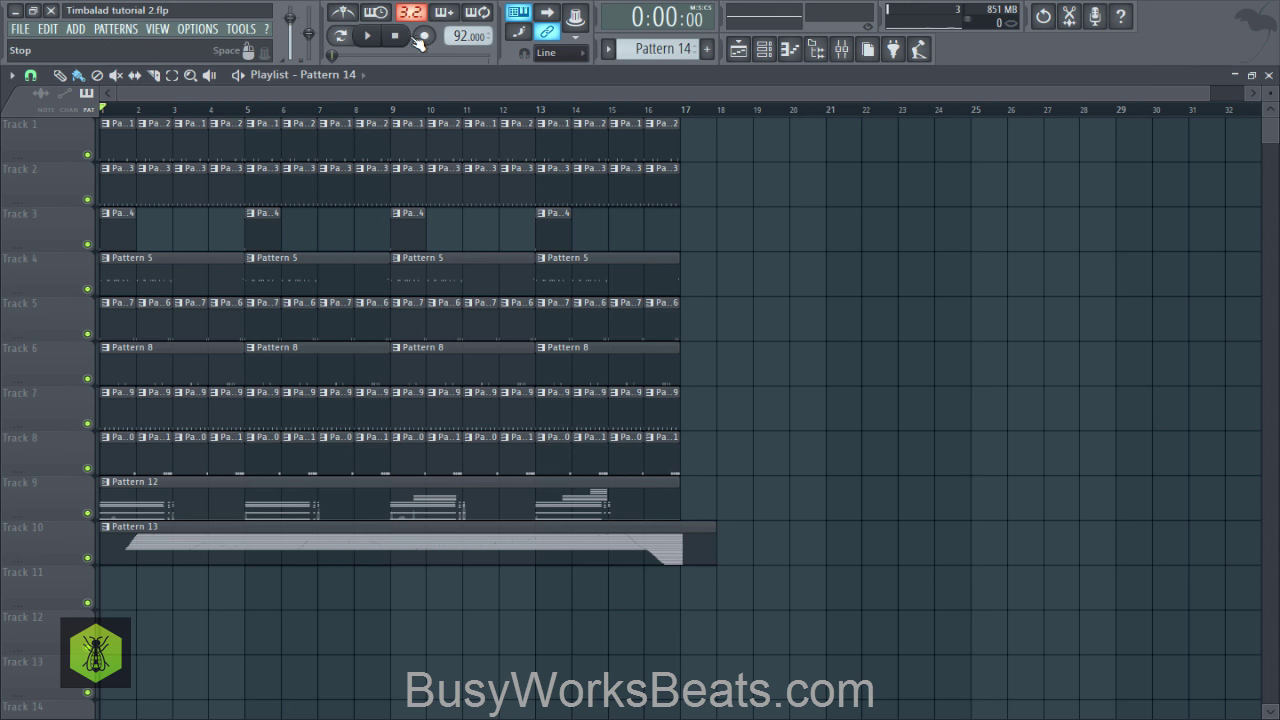
Step: Record an 808 Carbon bass line into Pattern 14 over about the first two bars of the arrangement
left_click(424, 38)
left_click(612, 450)
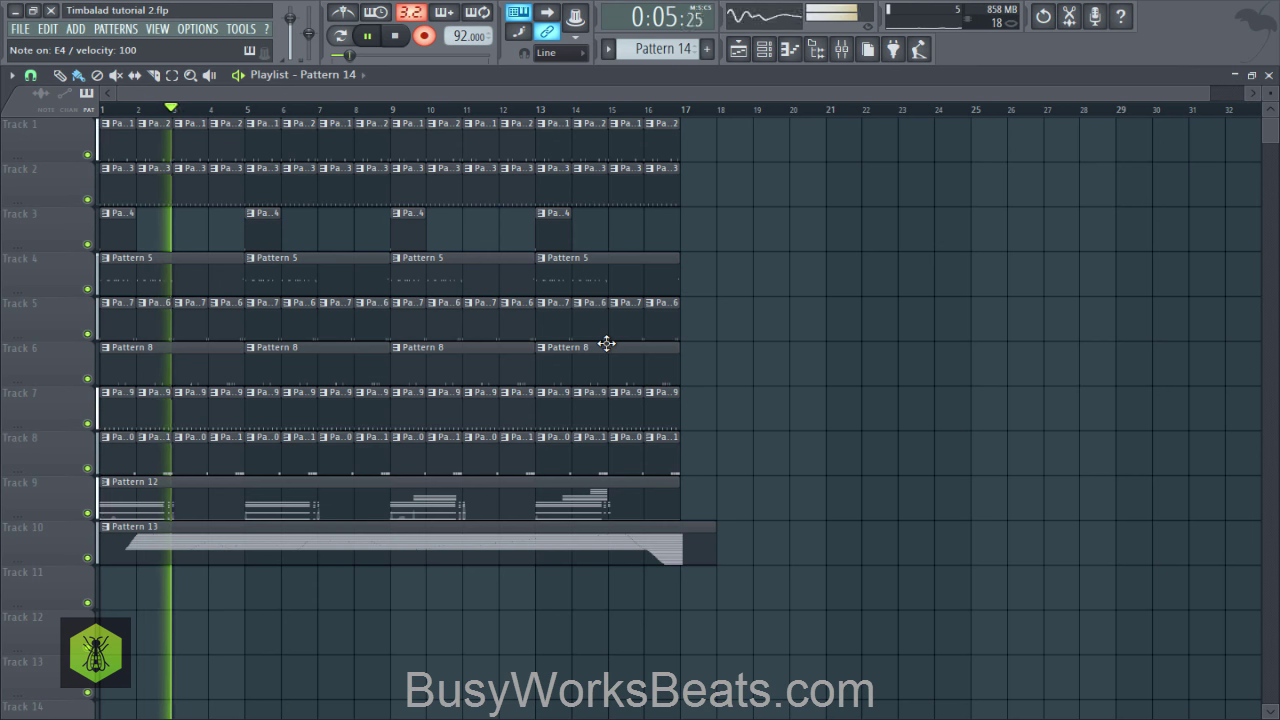
key("space")
Step: Open the recorded 808 Carbon notes in the piano roll and transpose them all up one octave
left_click(762, 50)
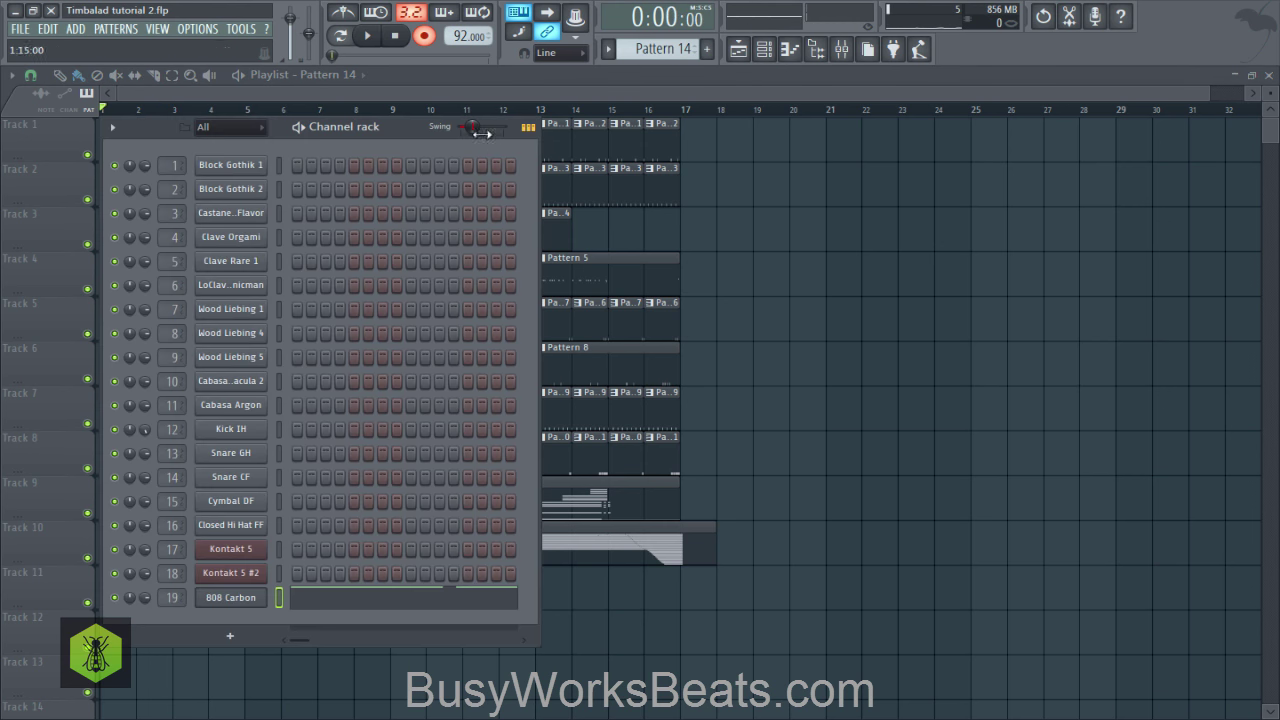
left_click(385, 593)
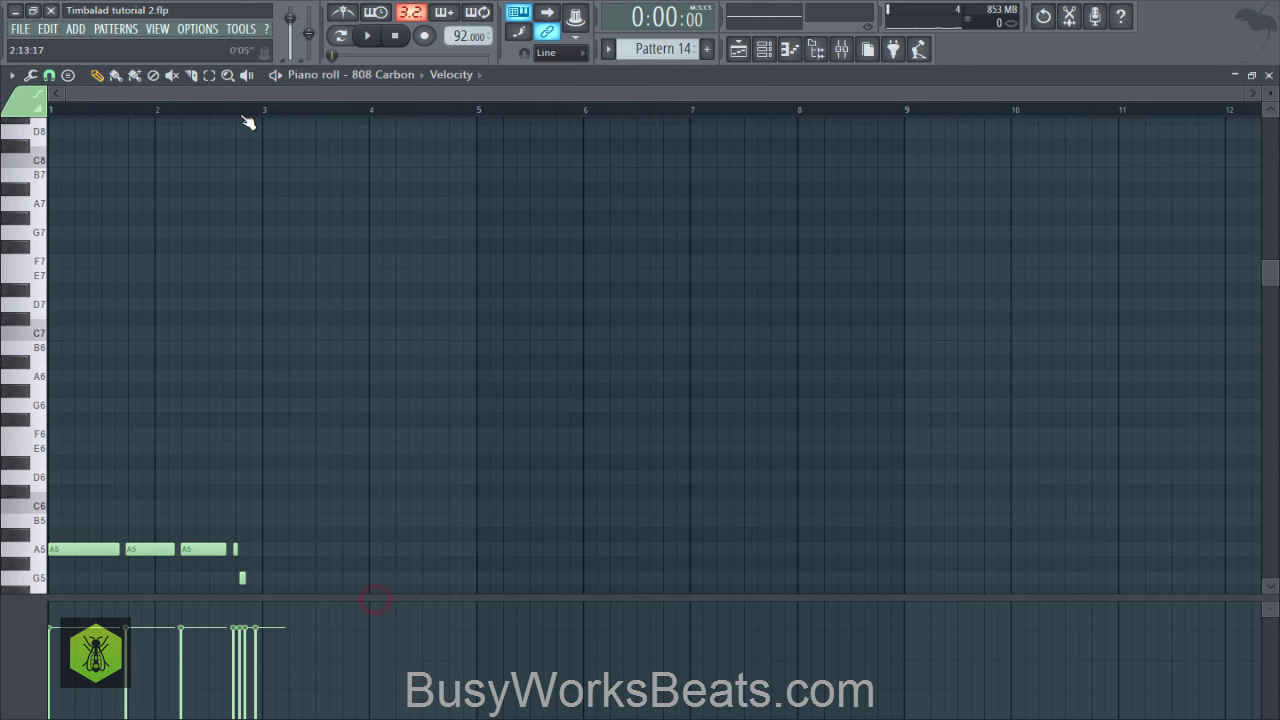
scroll(243, 116, "up", 3)
key("ctrl+a")
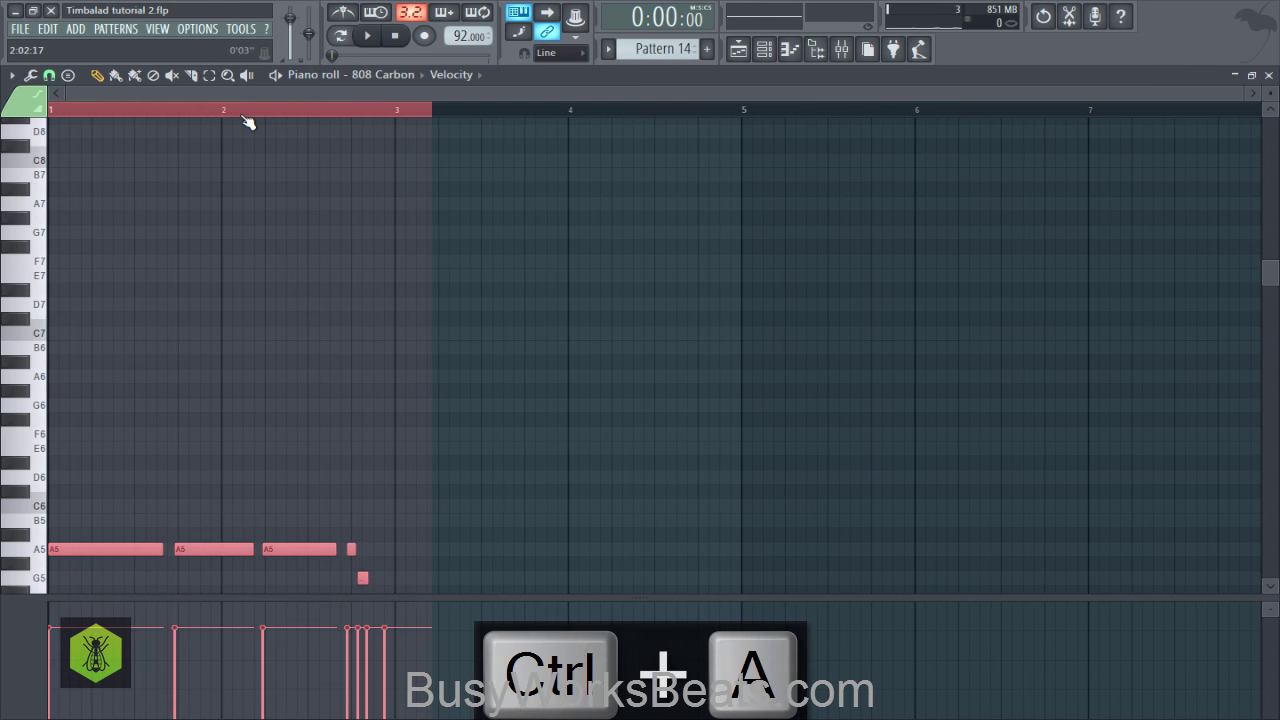
key("ctrl+Up")
key("ctrl+Up")
key("ctrl+Down")
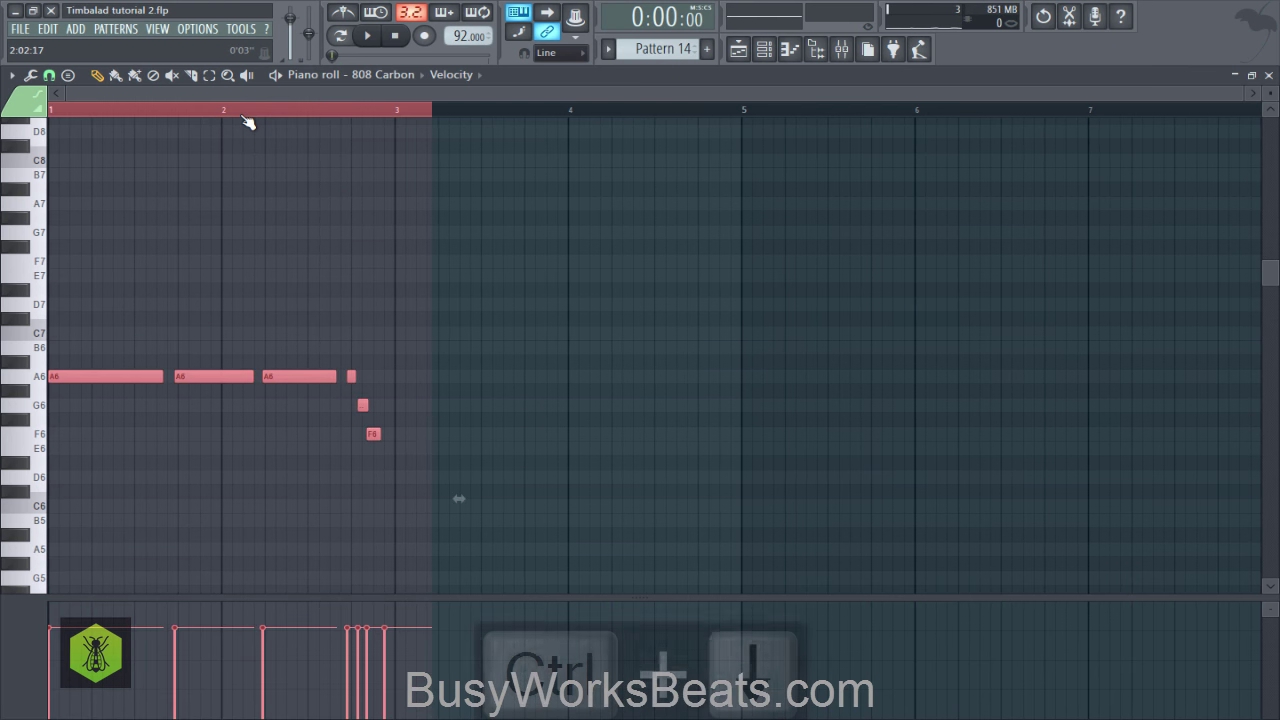
Step: Deselect the transposed notes, listen to them with the beat and save the project
left_click(322, 111)
key("space")
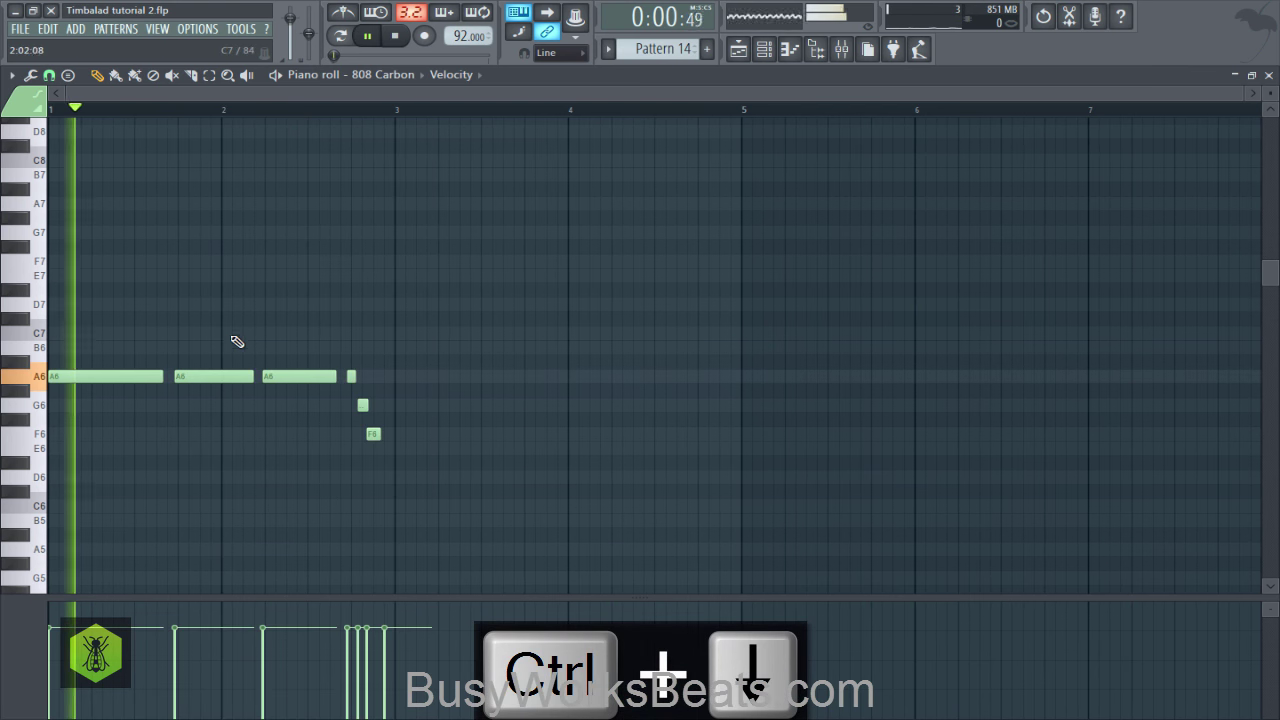
key("space")
key("ctrl+s")
scroll(214, 377, "down", 5)
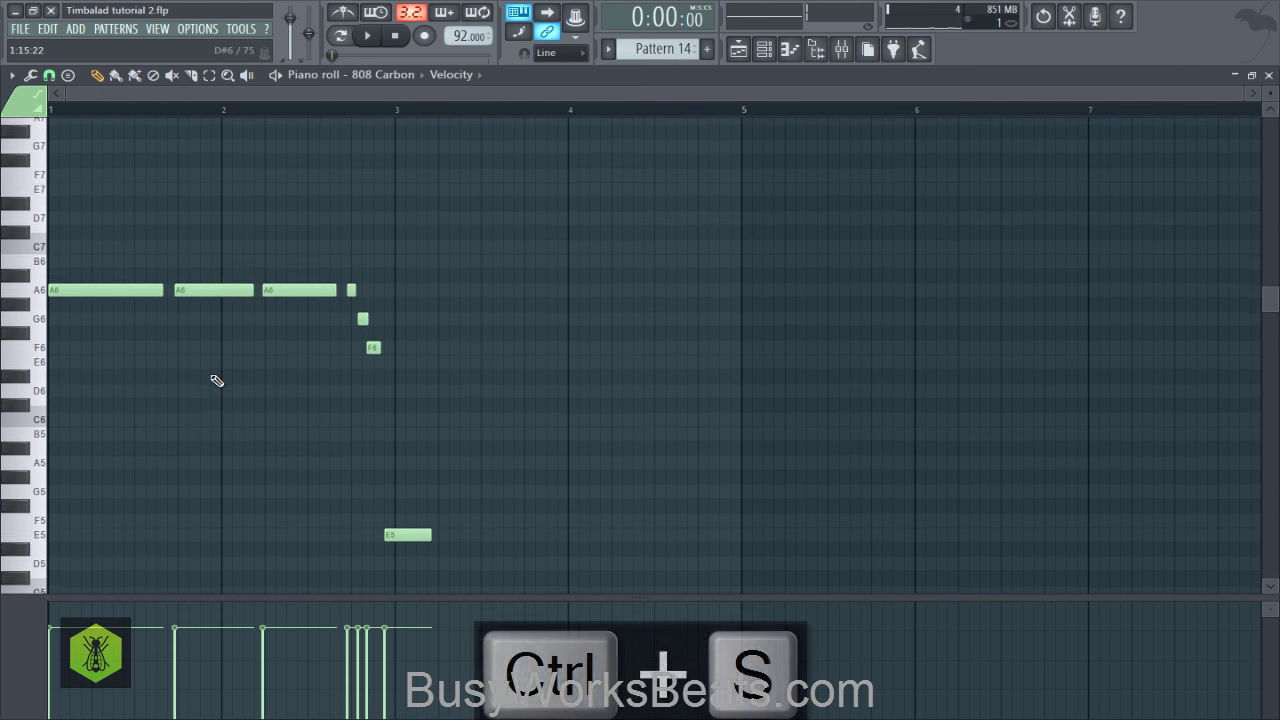
scroll(214, 377, "up", 4)
key("space")
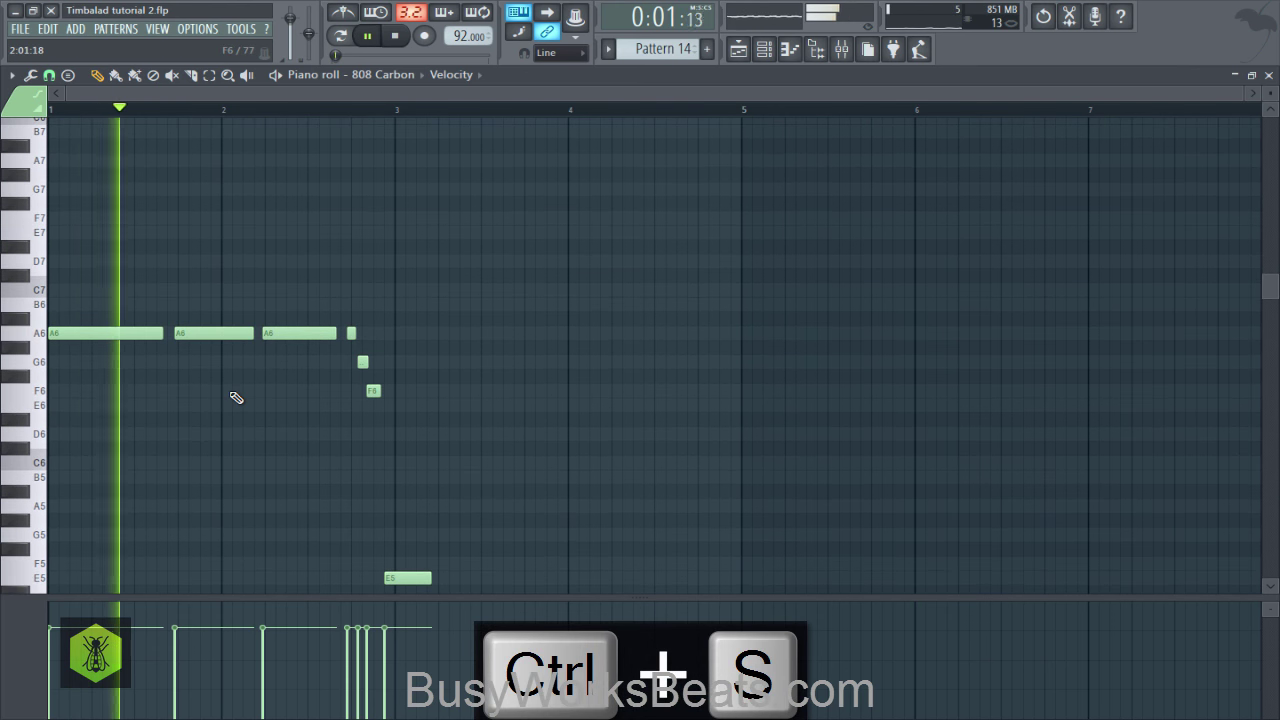
key("space")
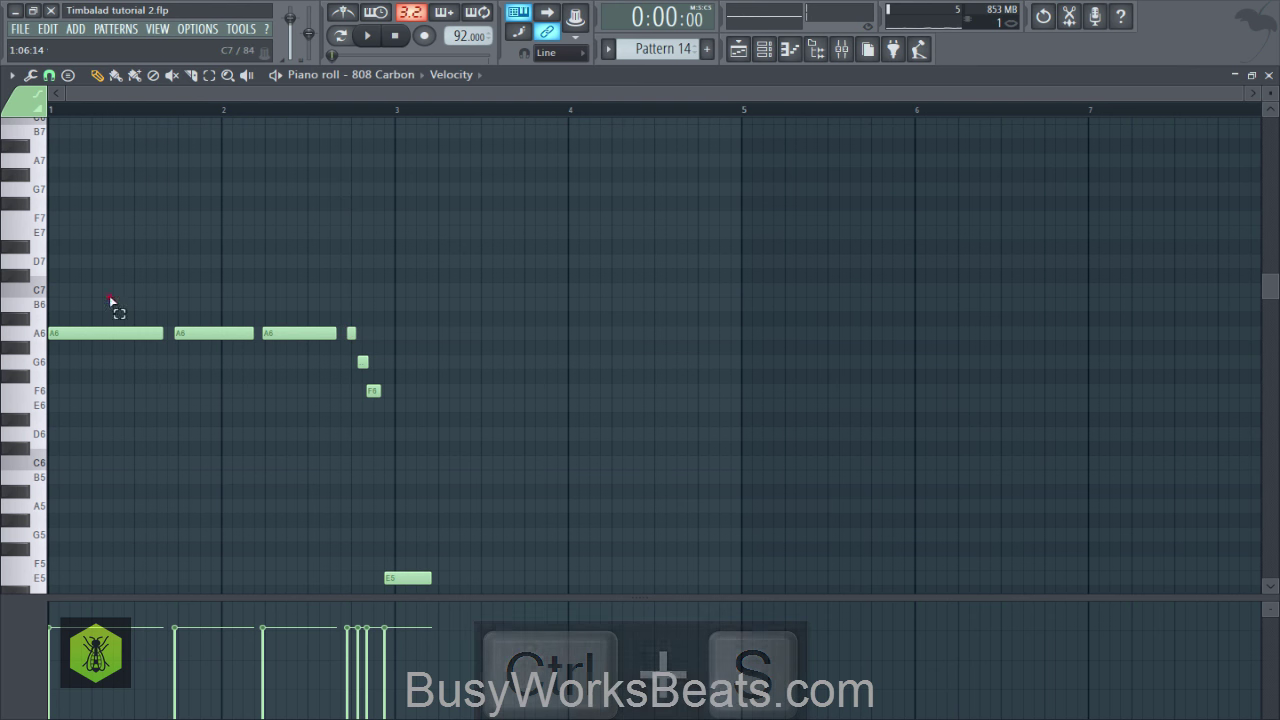
Step: Quantize all recorded 808 Carbon notes and deselect them
left_click_drag(109, 287, 484, 604)
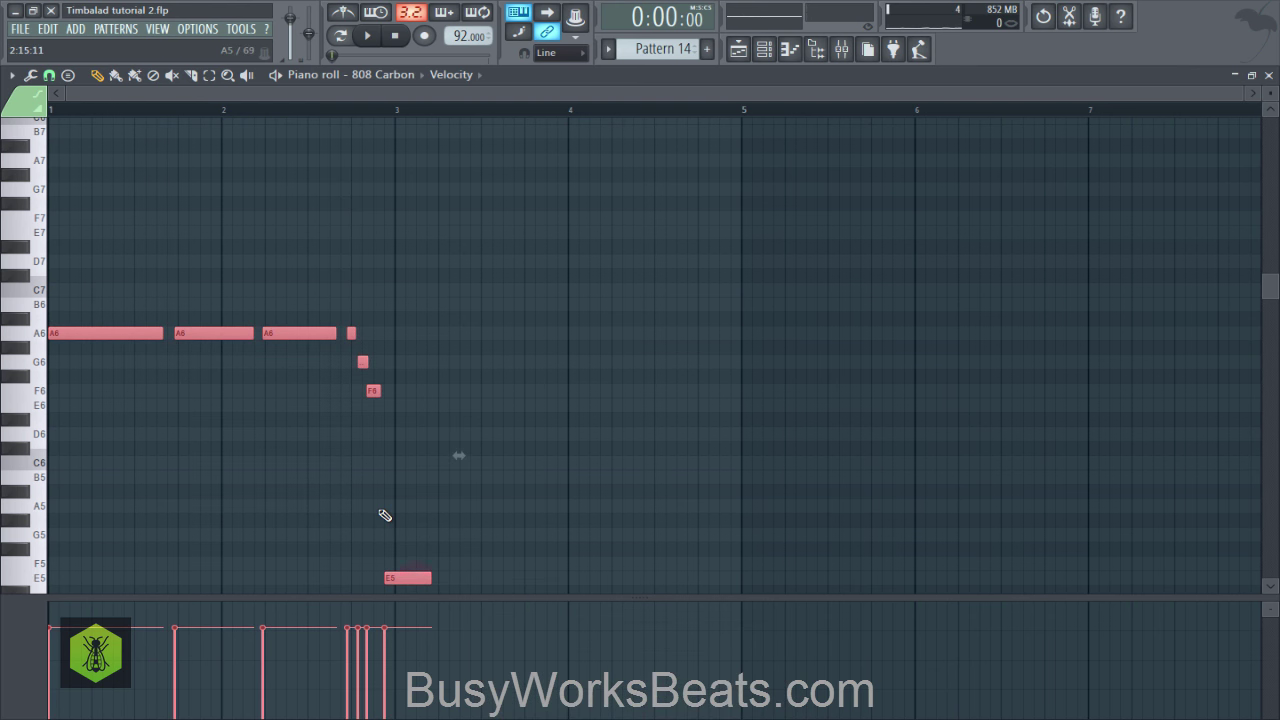
key("alt+q")
key("Return")
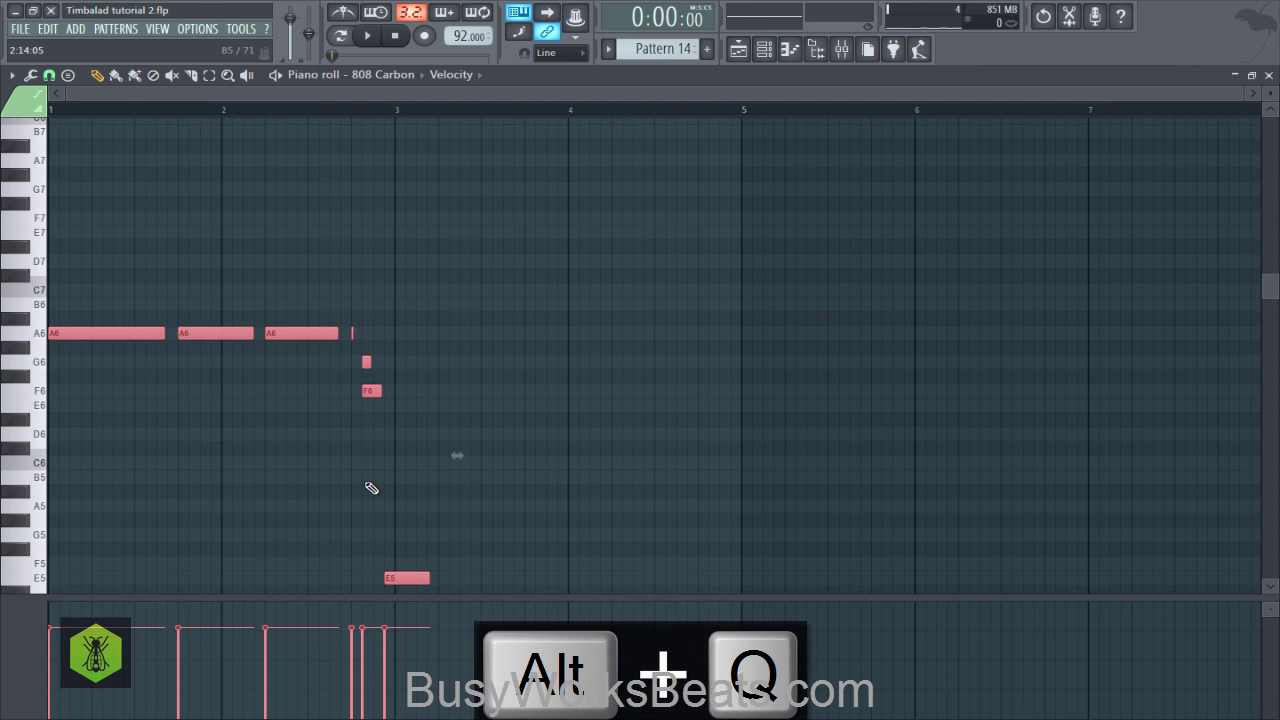
left_click(330, 487)
Step: Lengthen the short A6 note before bar 3, move the F6 note to 2:15:00 and choose 1/2 step snapping
key("space")
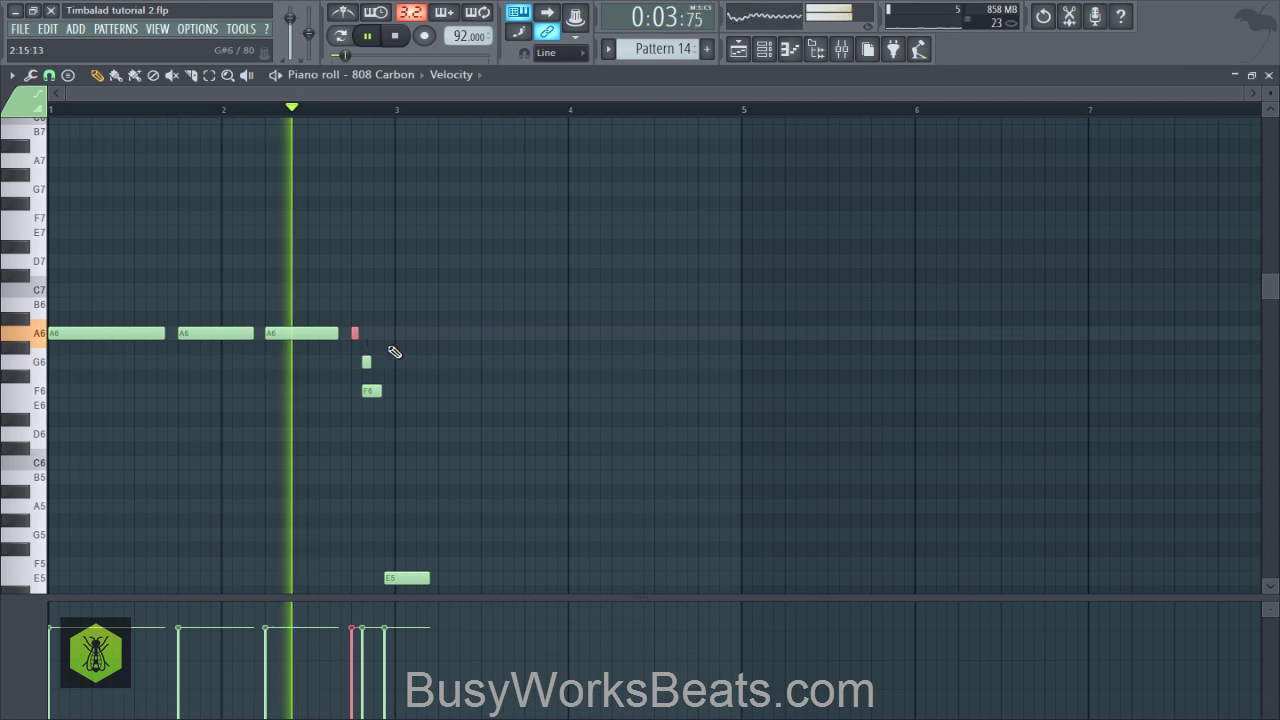
key("space")
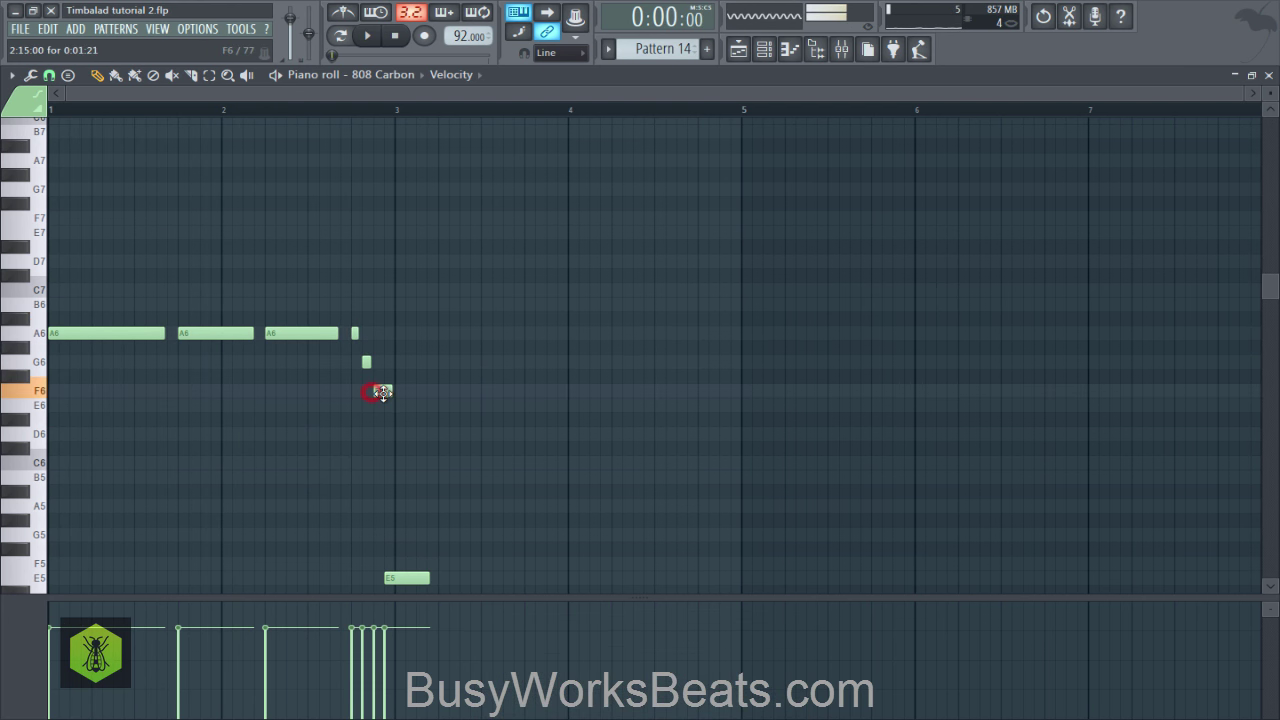
left_click(50, 76)
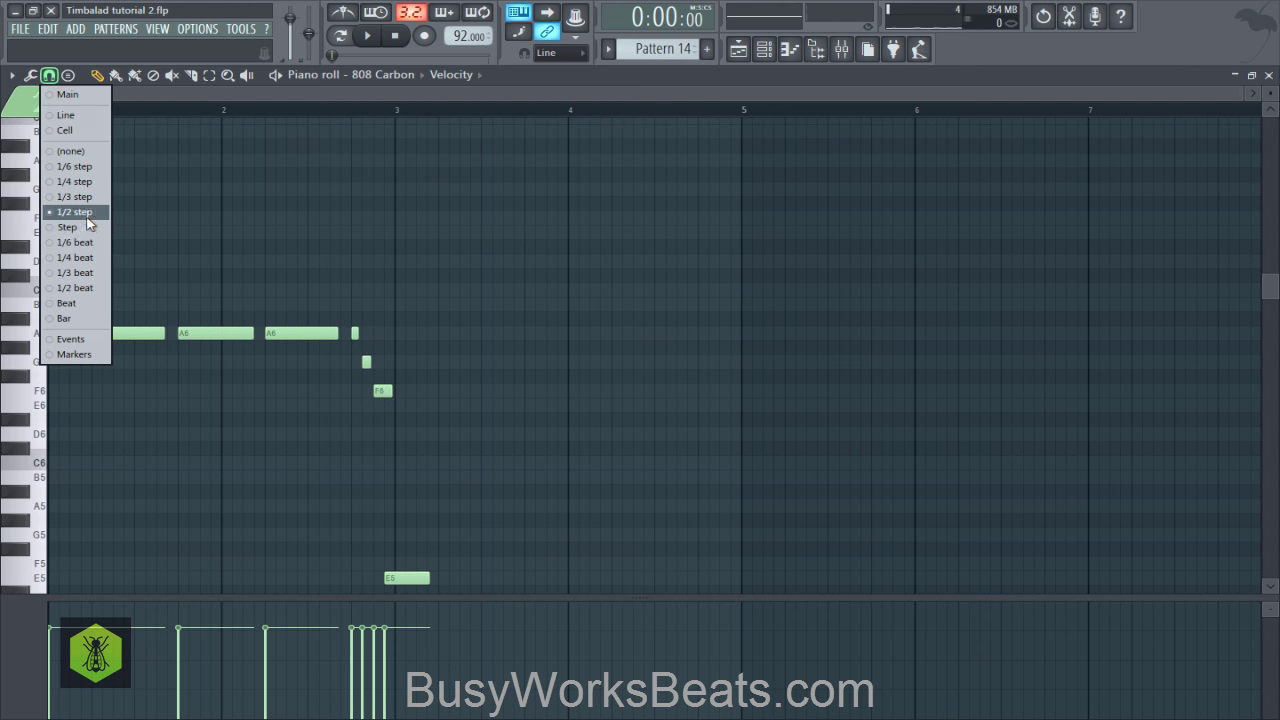
left_click(84, 215)
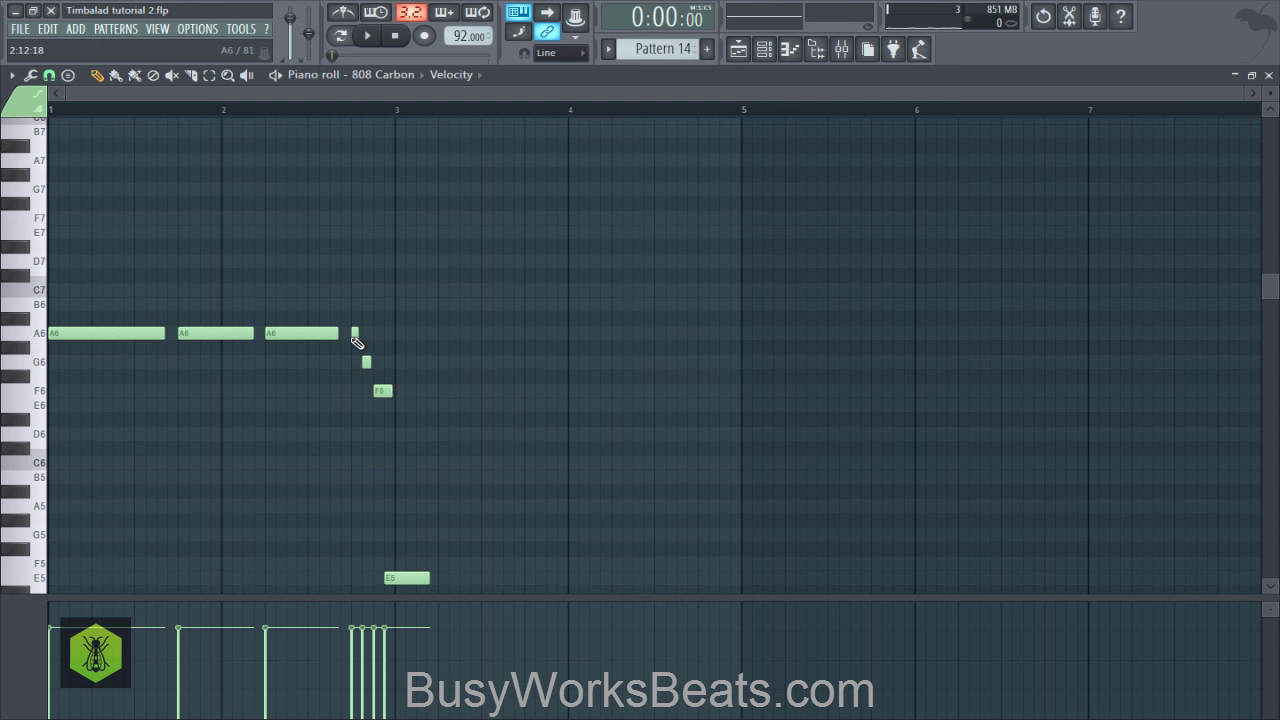
Step: Shorten the F6 note in the descending run to match the short notes before it
left_click_drag(370, 336, 358, 336)
key("space")
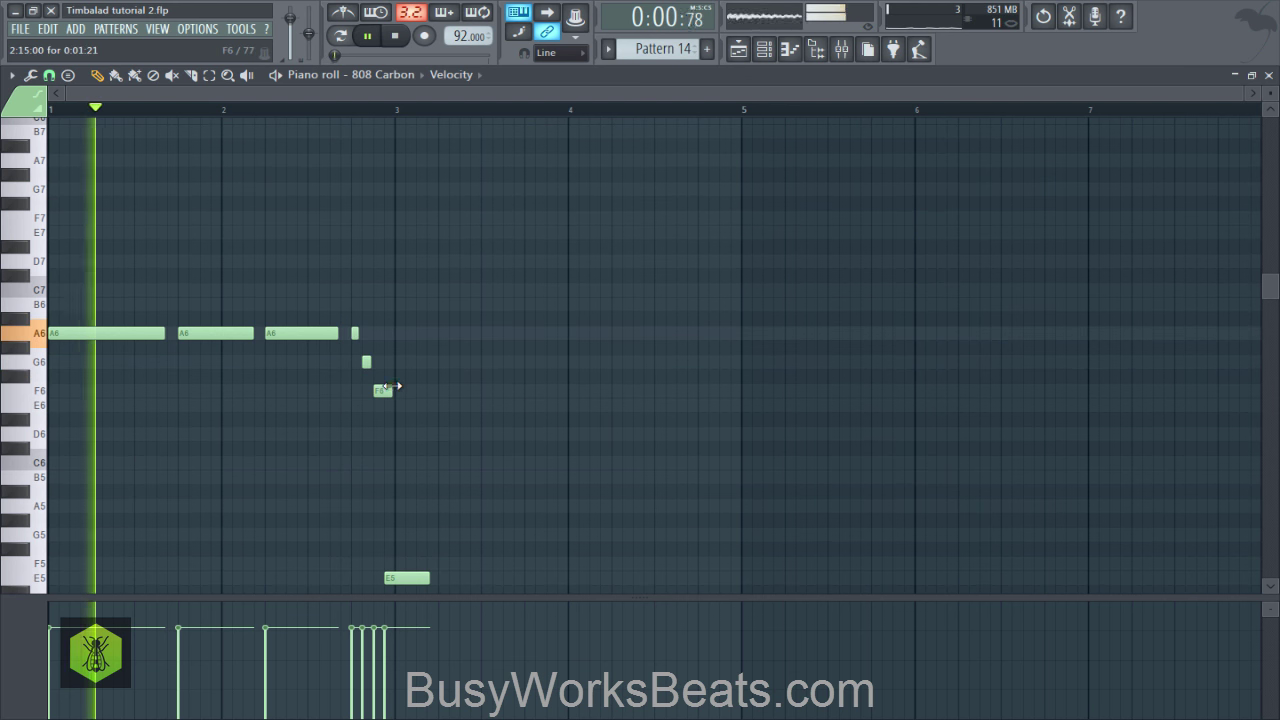
left_click_drag(392, 385, 382, 385)
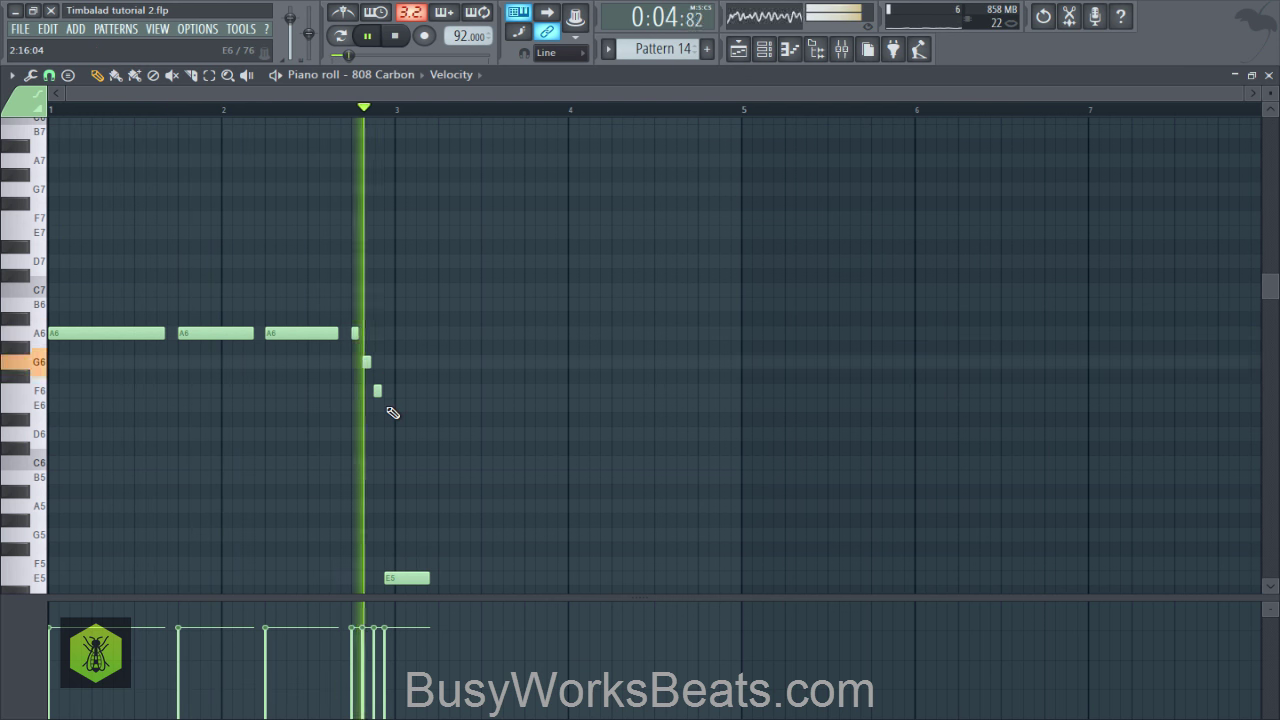
Step: End the descending run with a short E6 note and place an A5 note about half a bar long at bar 3
key("space")
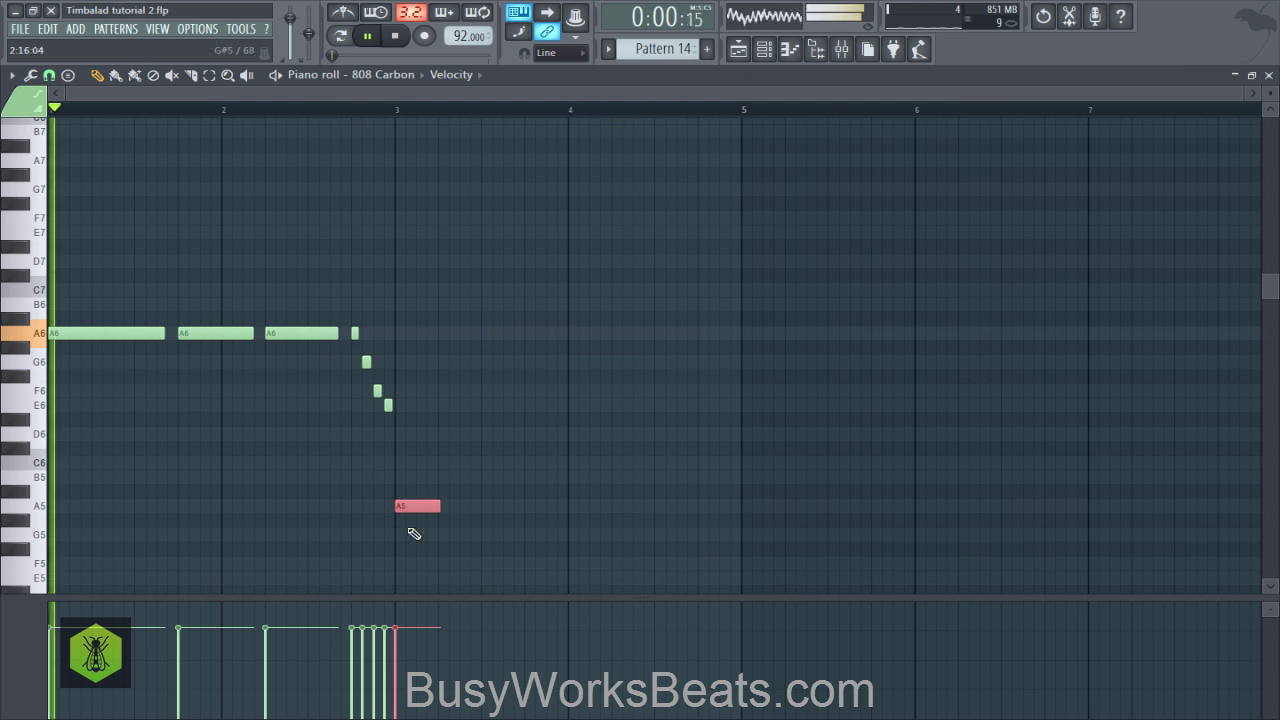
left_click_drag(440, 506, 478, 511)
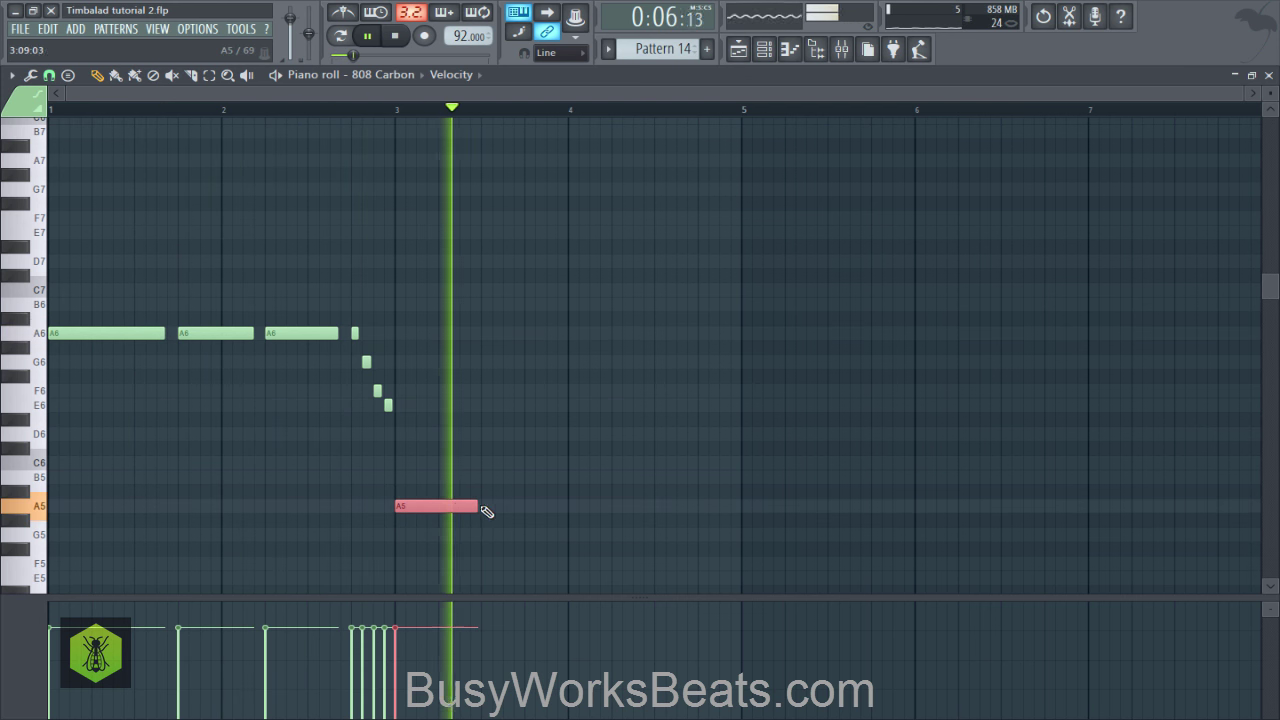
key("space")
Step: Copy the second and third A6 notes to A5 two bars further on and listen to the extended bass line
left_click_drag(310, 350, 537, 506)
key("space")
left_click(549, 449, "ctrl")
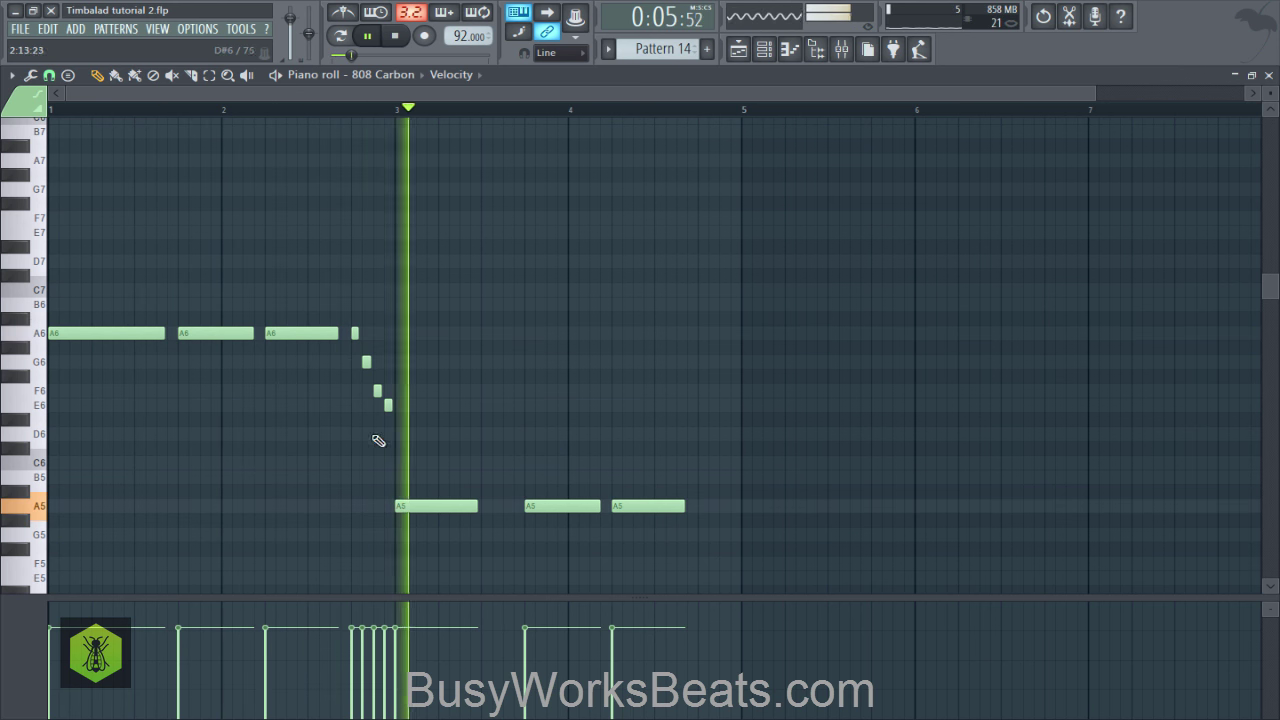
key("space")
key("space")
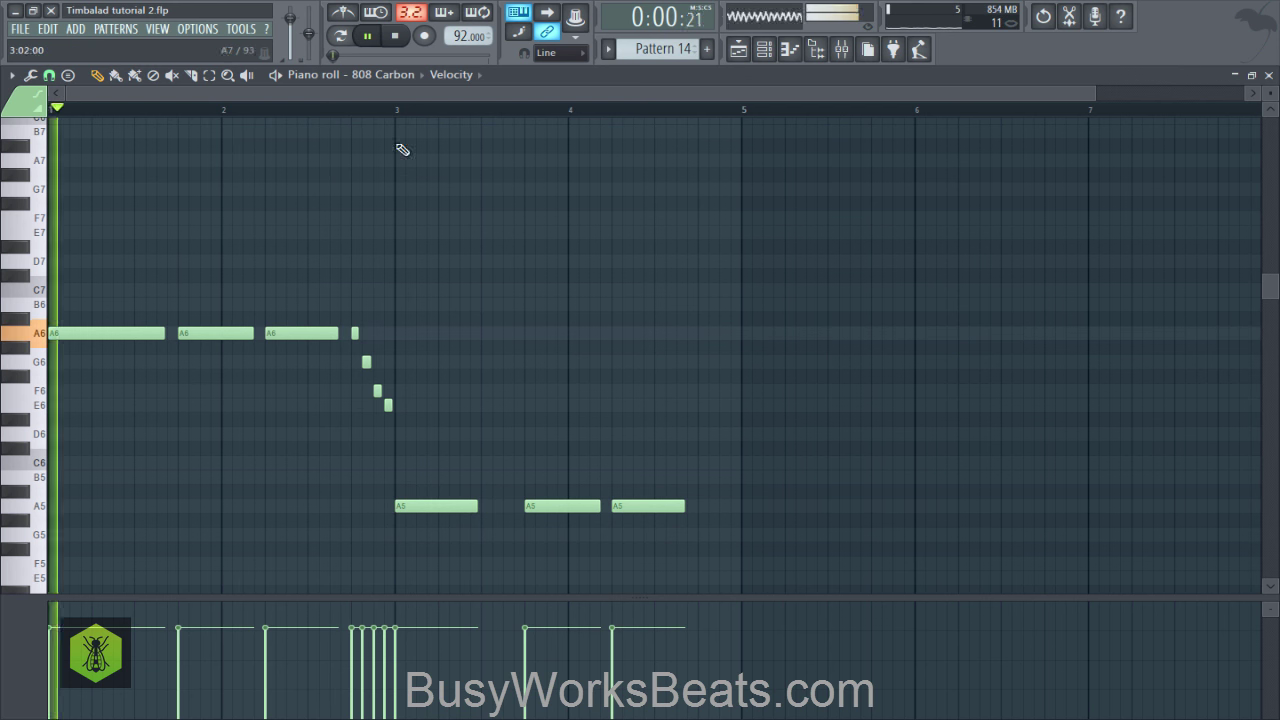
Step: Shorten the A5 note at bar 3 and add two short A5 repeats at 3:04:00 and 3:07:00
left_click(389, 108)
key("space")
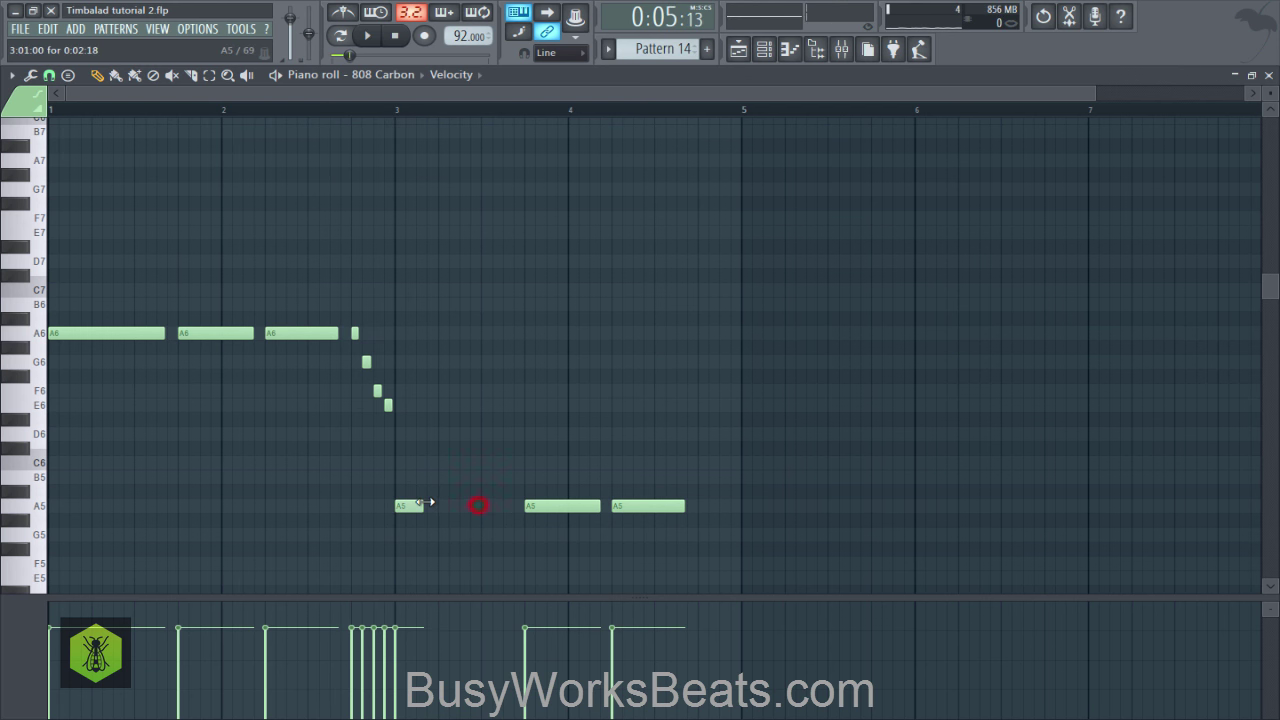
key("space")
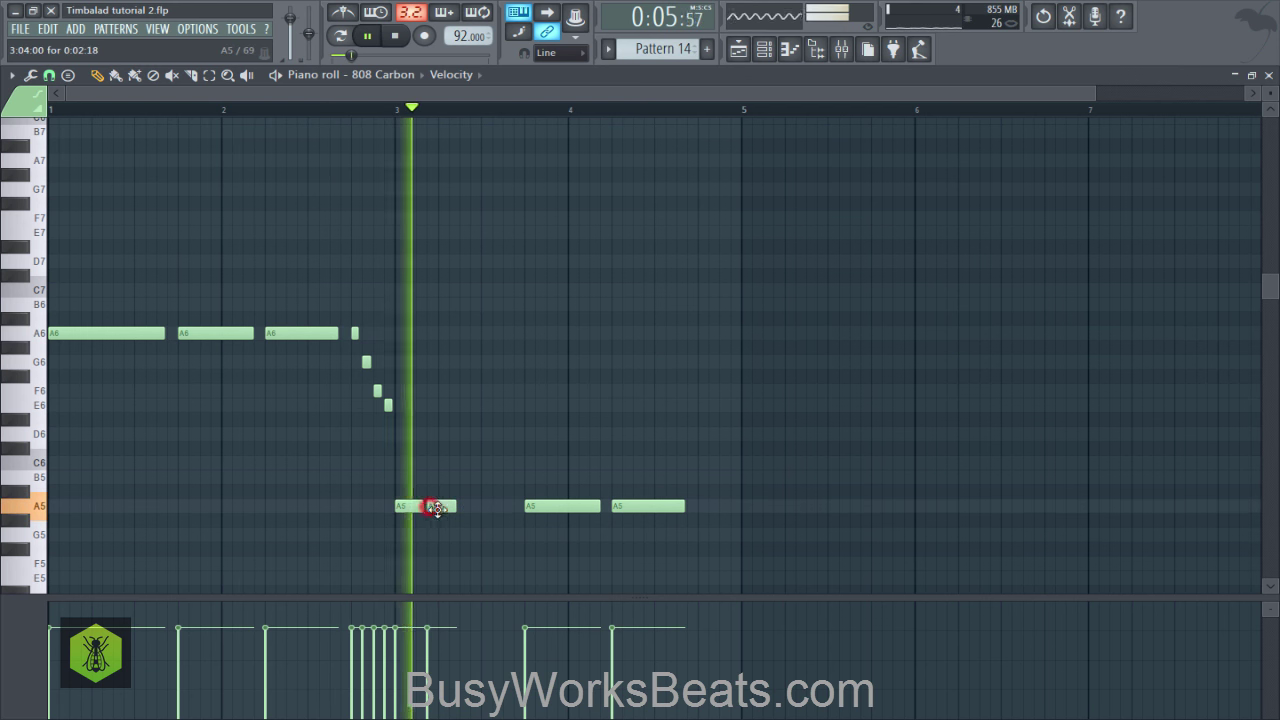
left_click(431, 506)
key("space")
key("space")
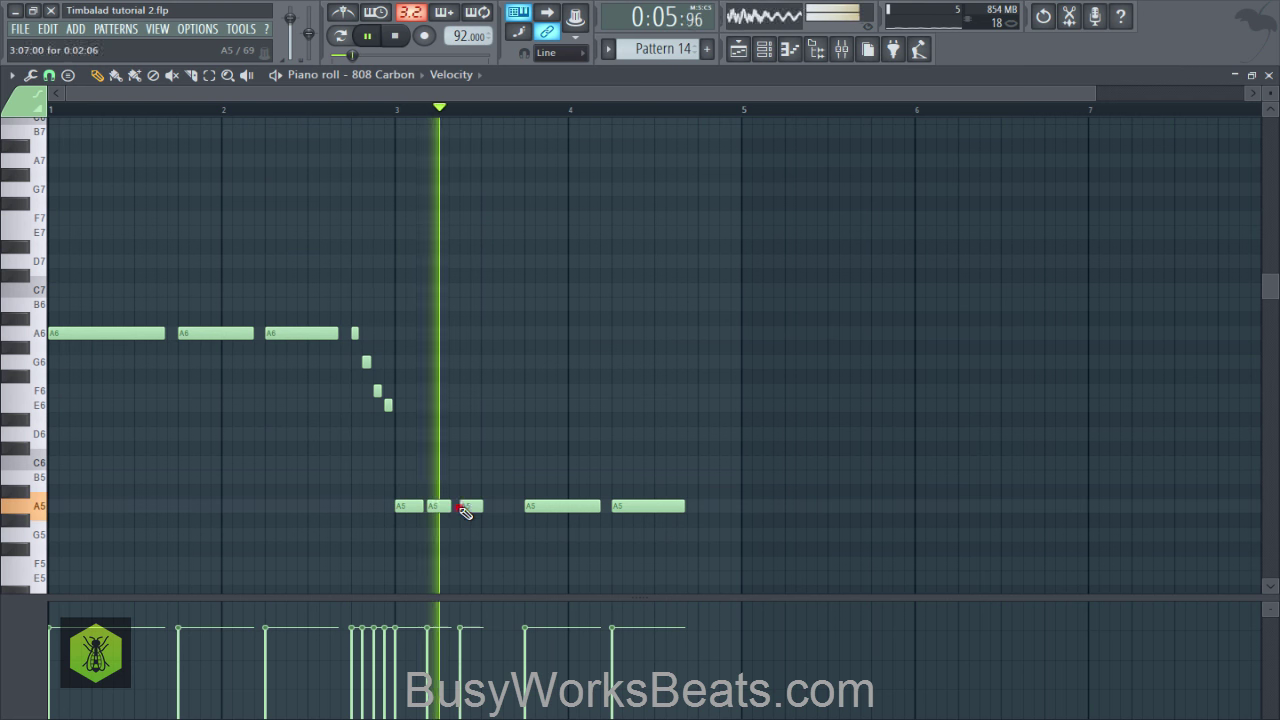
key("space")
left_click(466, 507)
Step: Extend all bass notes to meet each other with the articulator at its default settings, listen, and save the project
left_click_drag(613, 513, 69, 285)
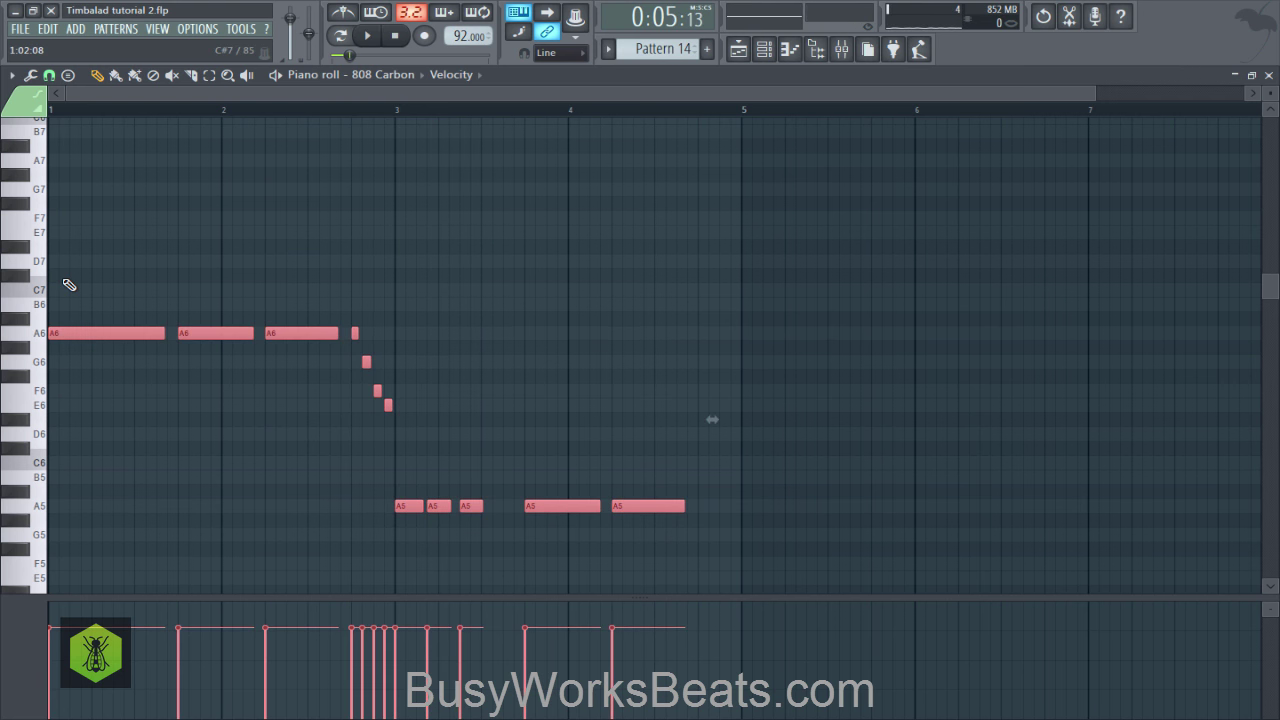
key("alt+l")
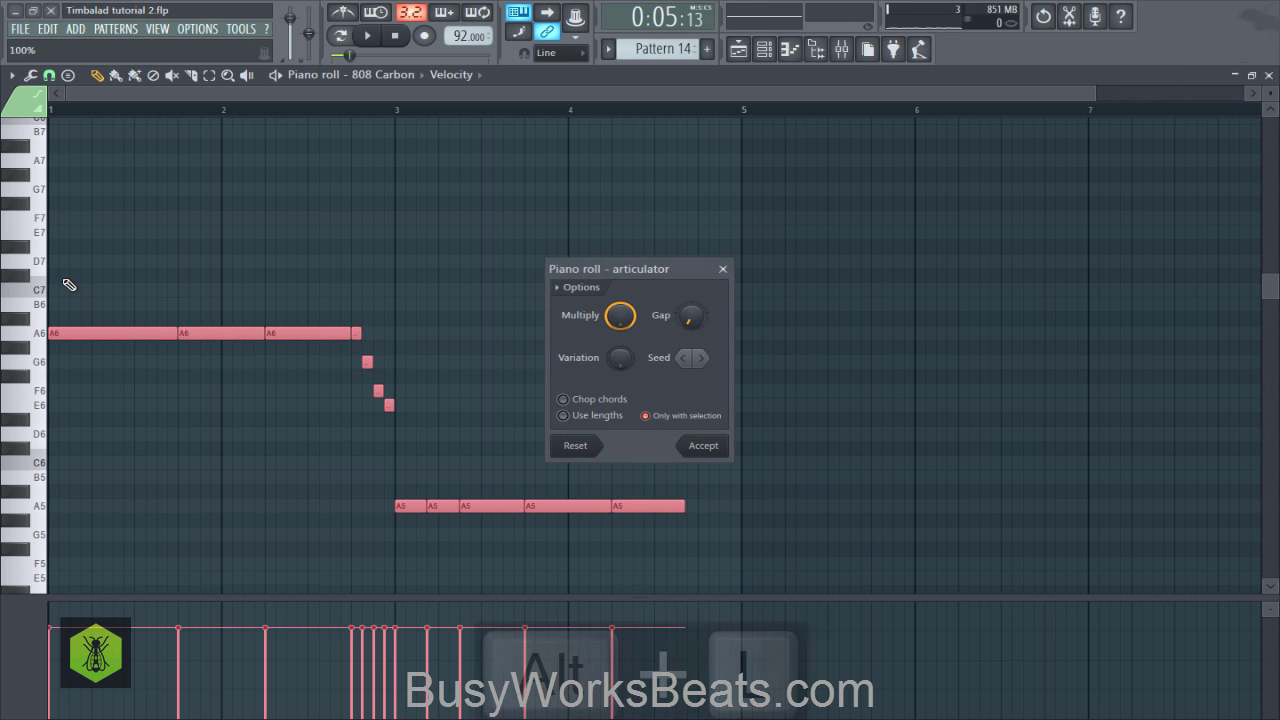
key("Return")
right_click(274, 190)
key("space")
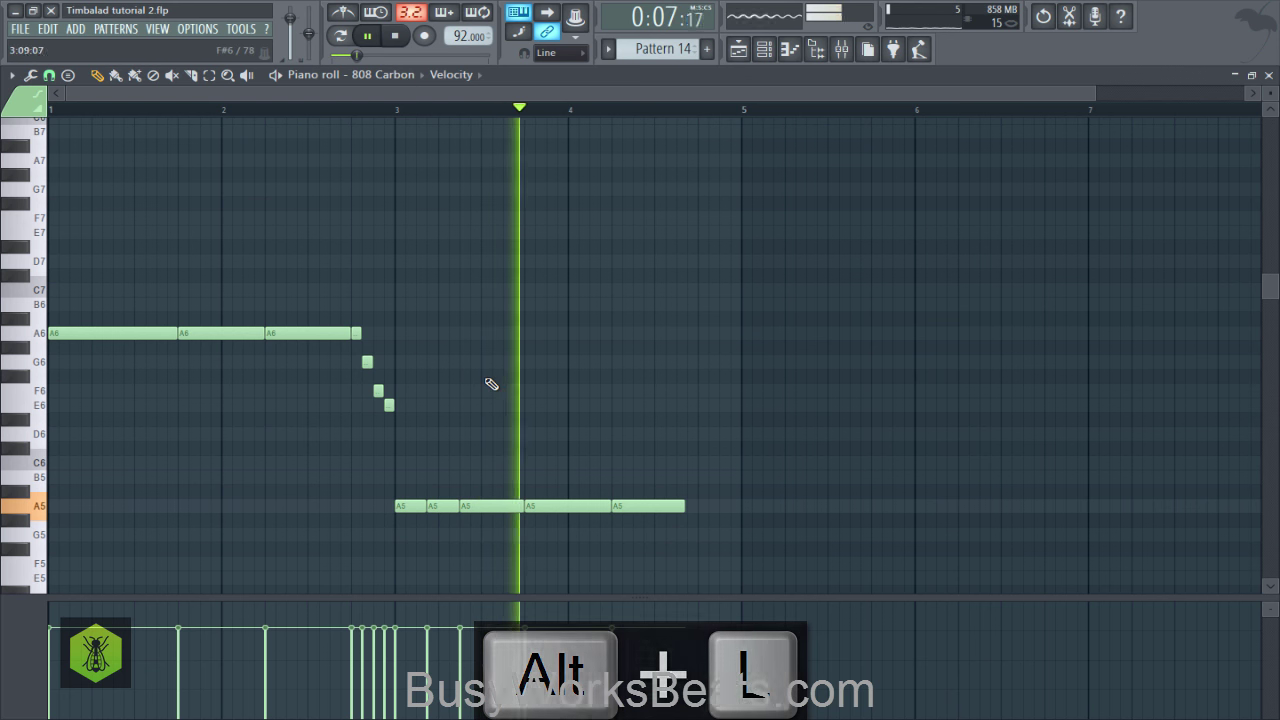
key("space")
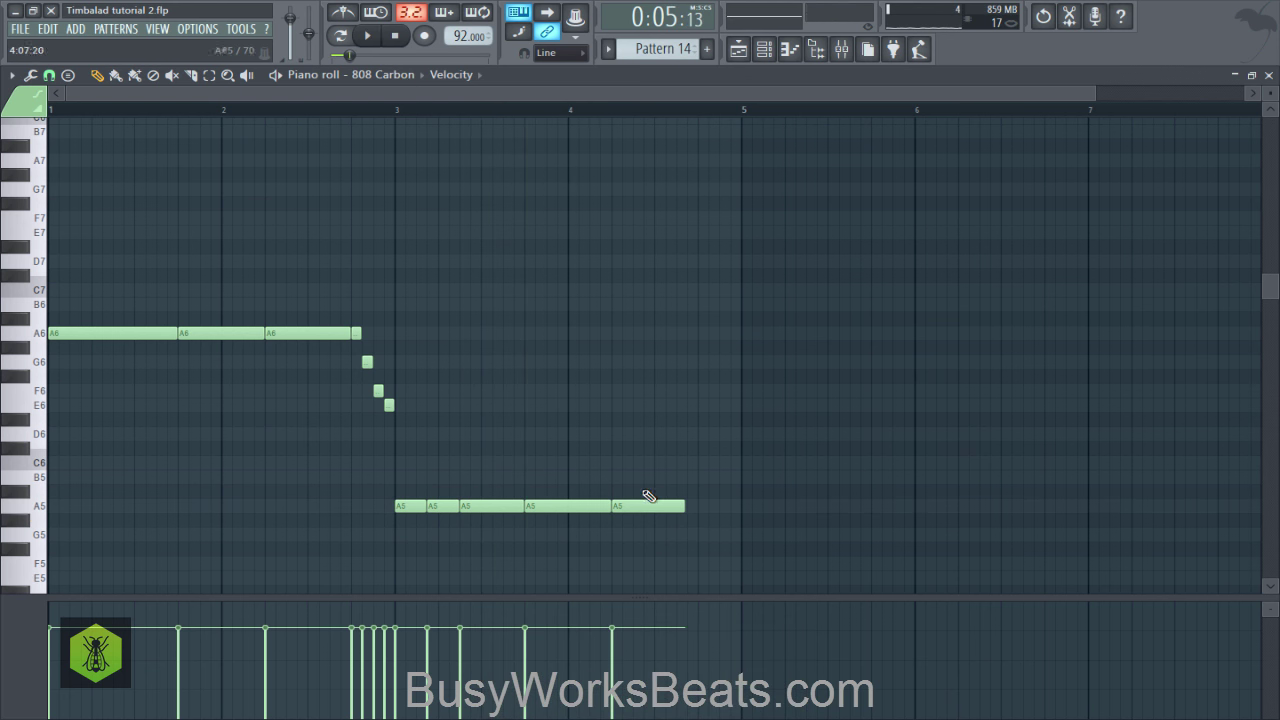
key("ctrl+s")
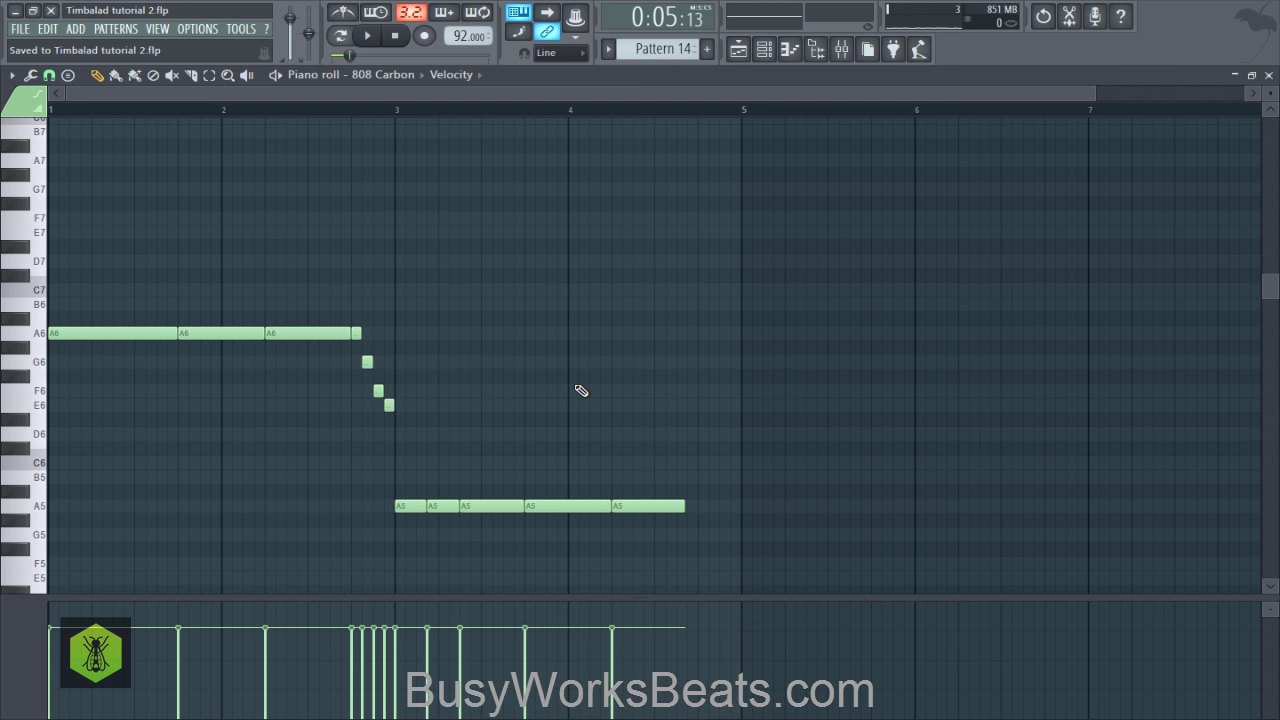
Step: Save the project and listen to the bass line from the opening A6 notes through the A5 notes at bar 3
key("ctrl+s")
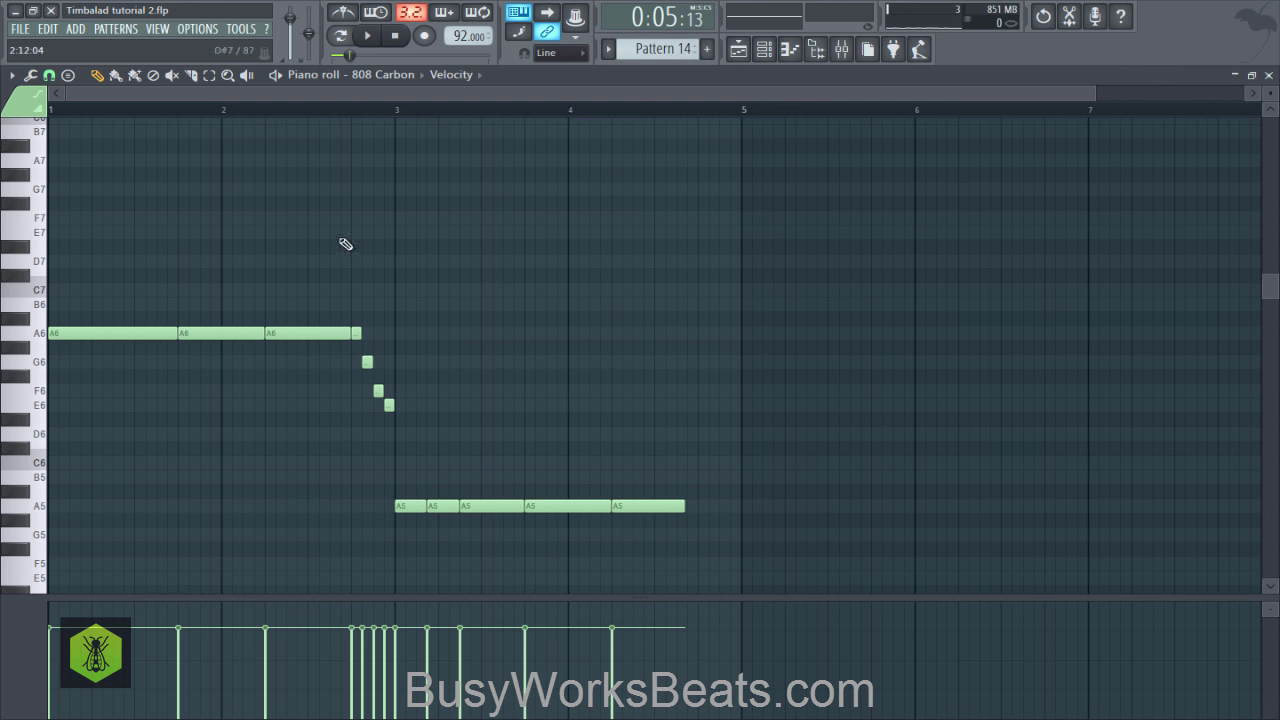
key("space")
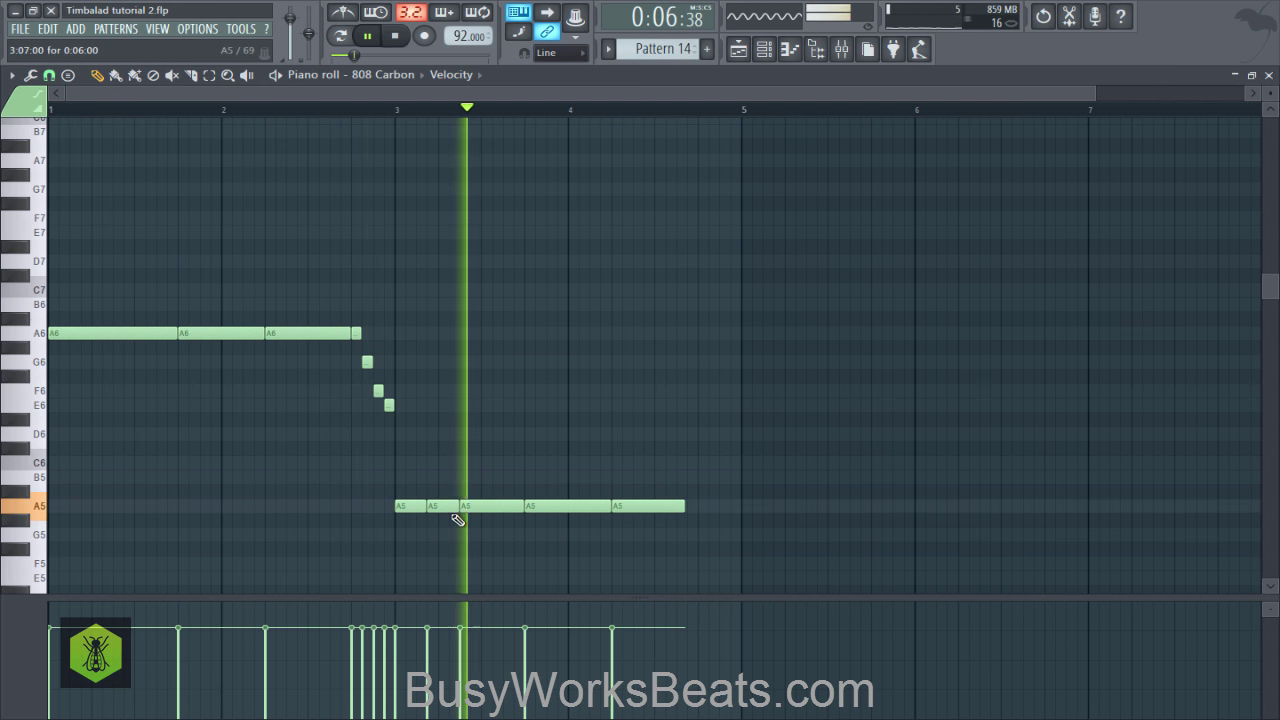
key("space")
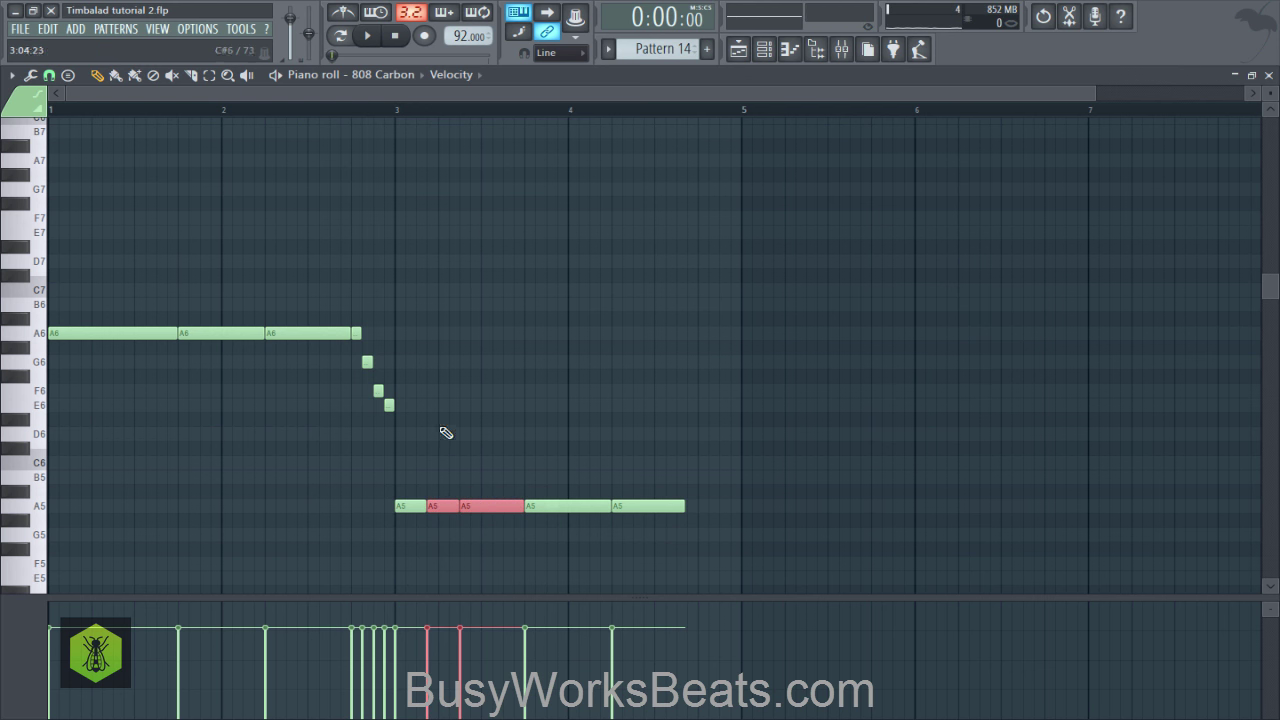
key("space")
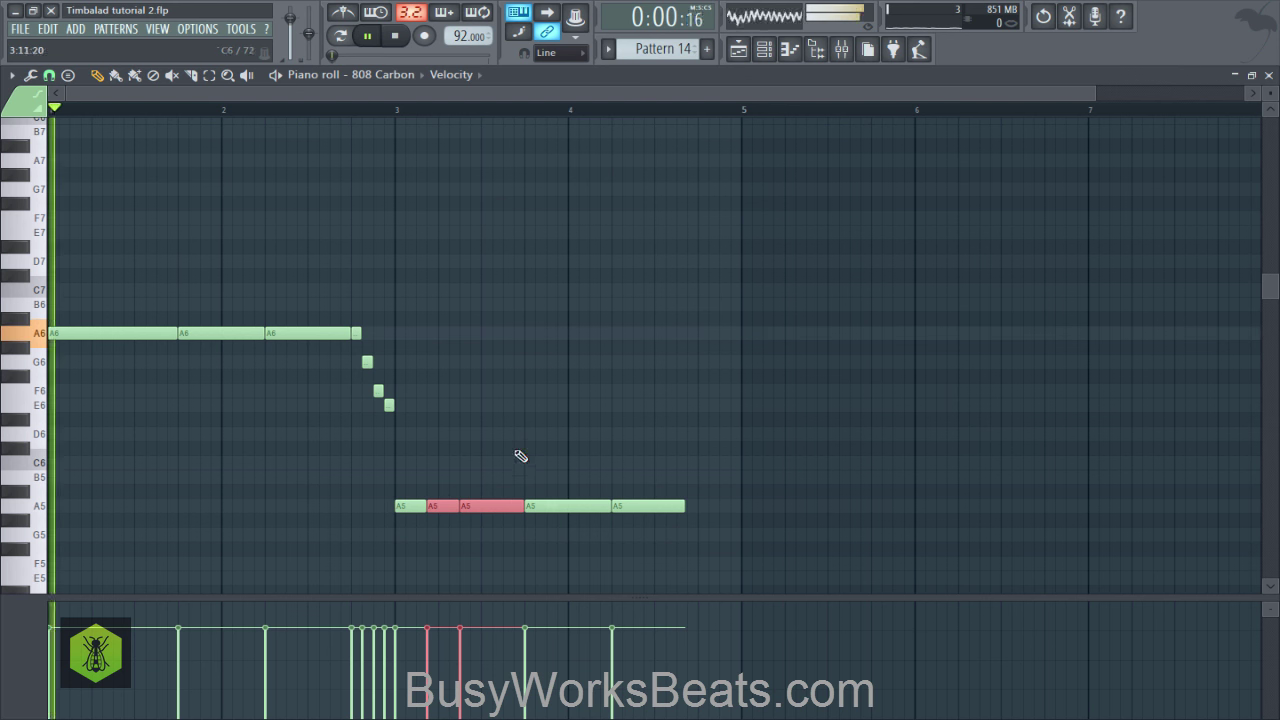
left_click(517, 445)
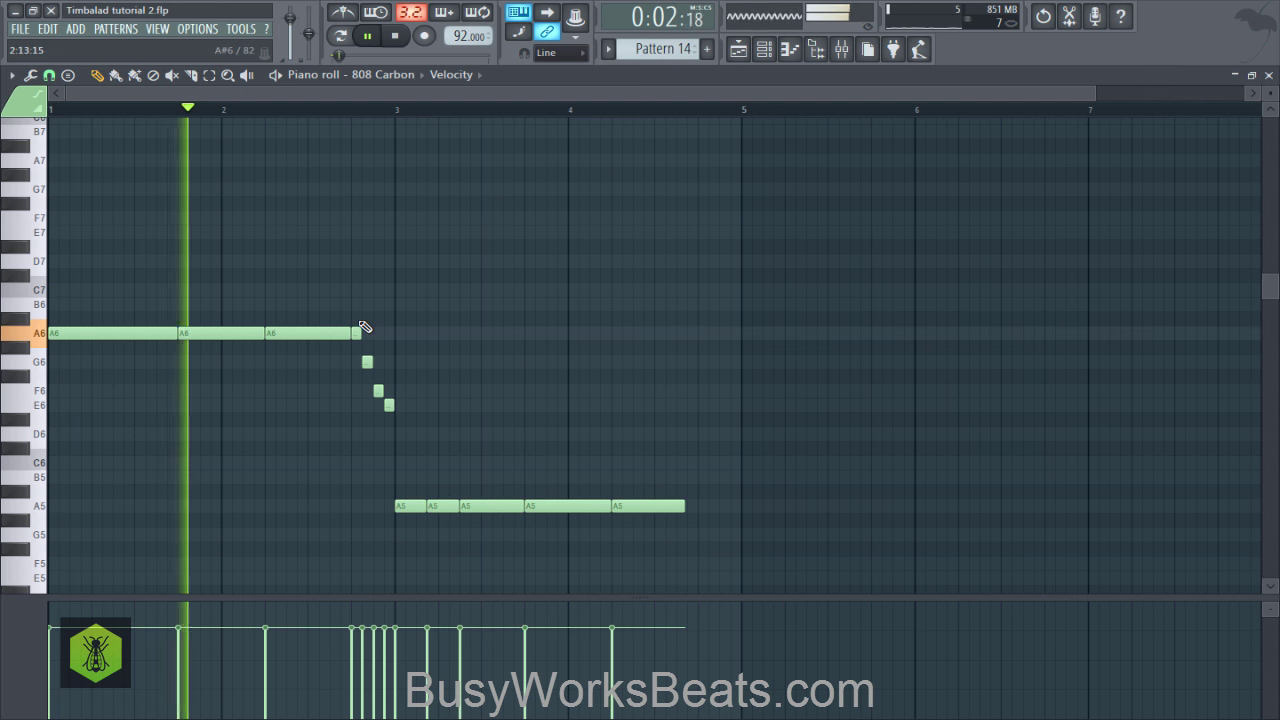
left_click_drag(357, 314, 397, 423)
left_click(466, 400)
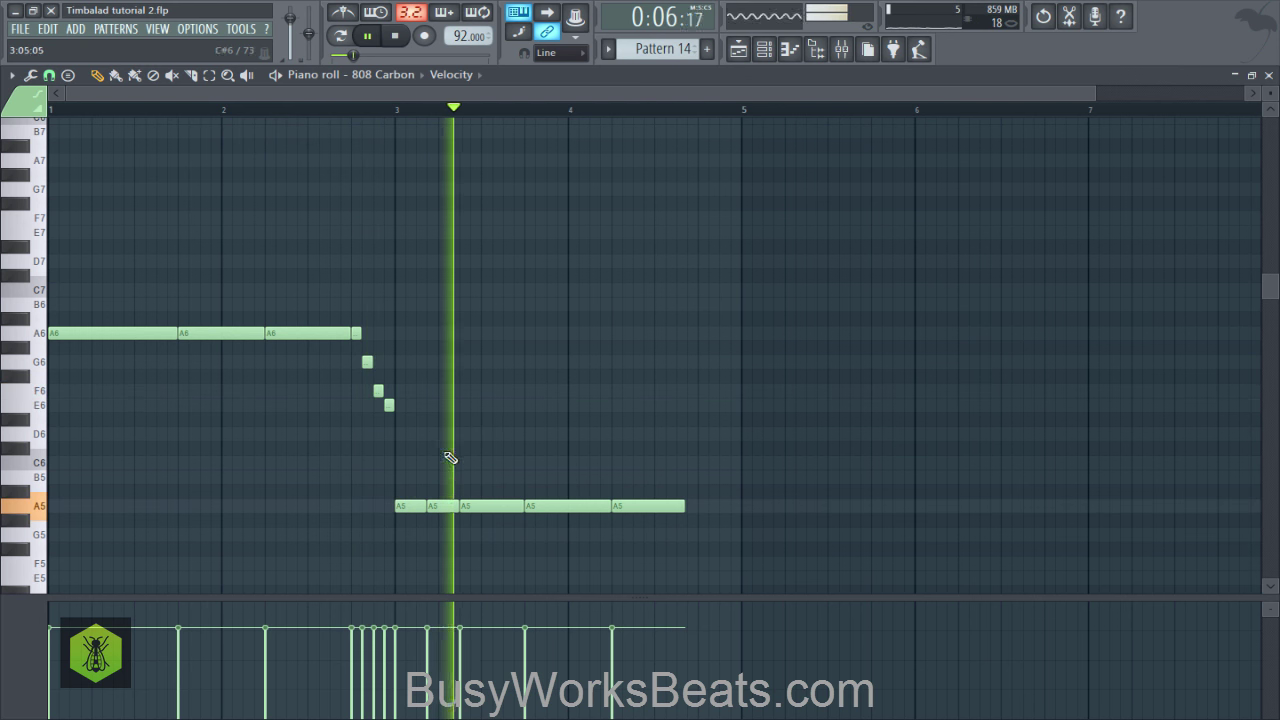
Step: Raise the A5 note at 3:04:00 one octave to A6 and set the bar 3 A5 note's length to 0:03:00
key("space")
key("ctrl+Up")
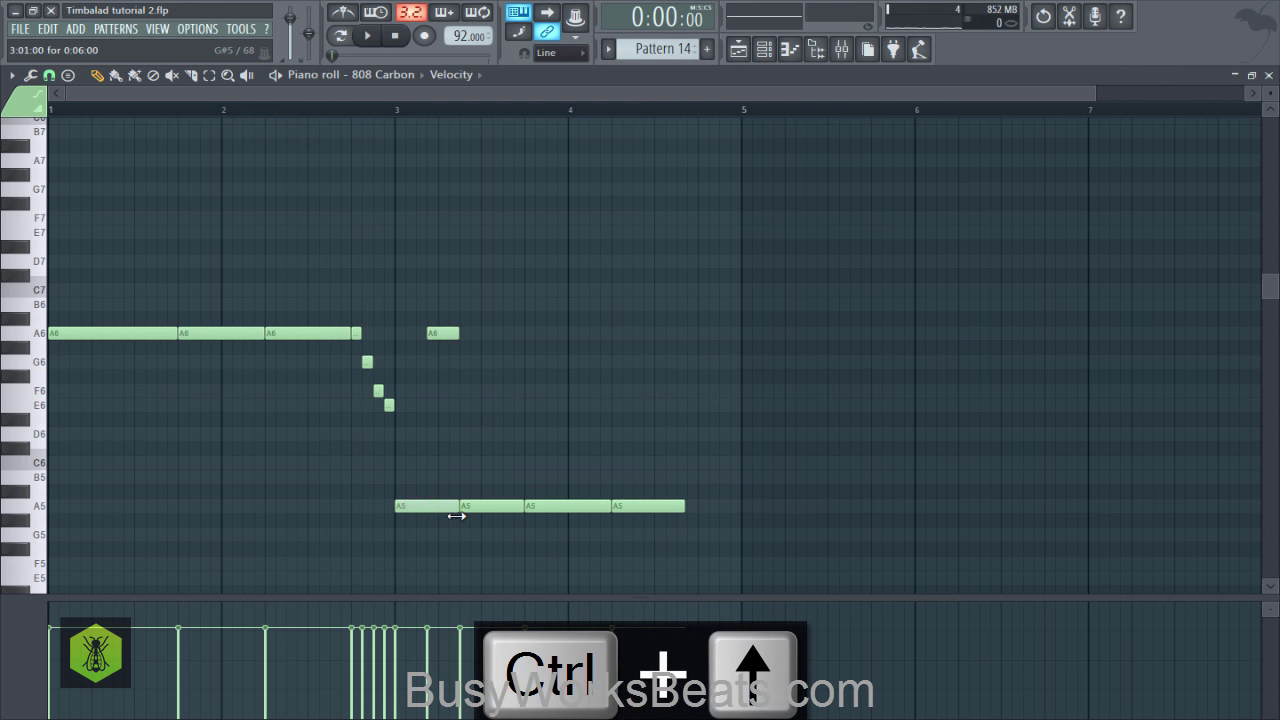
mouse_move(430, 513)
left_mouse_down()
mouse_move(458, 513)
mouse_move(428, 512)
left_mouse_up()
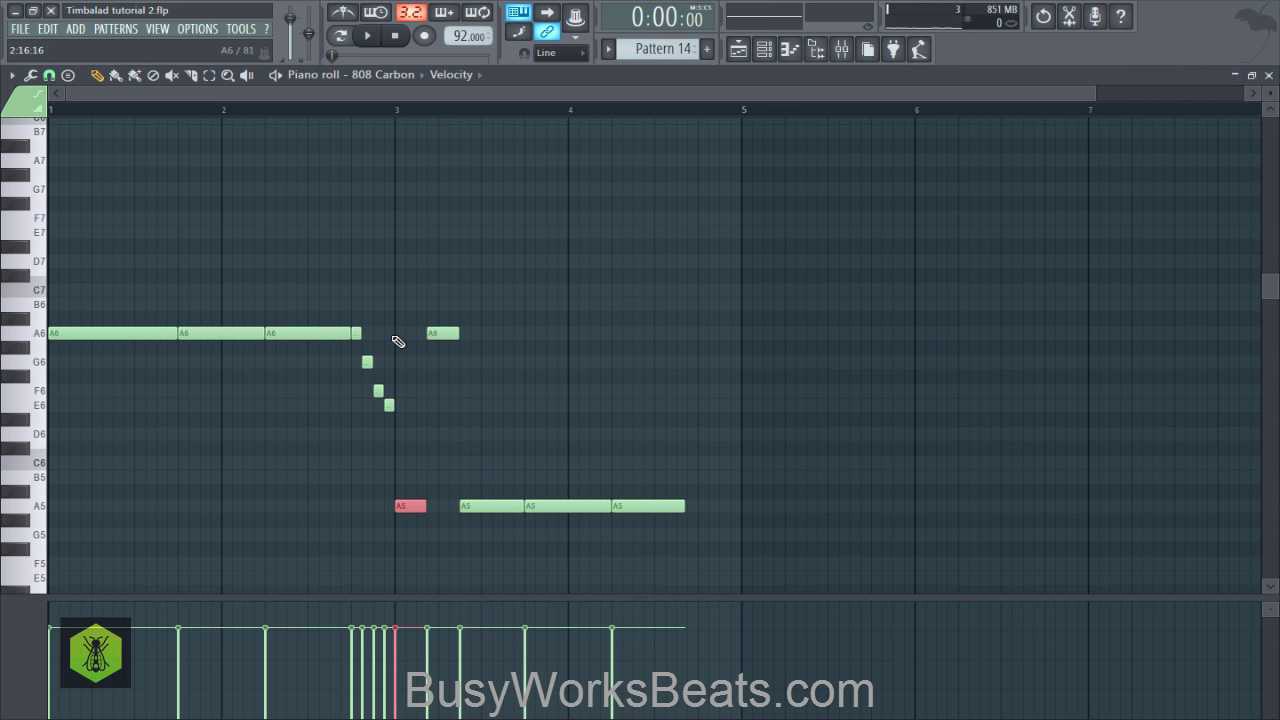
Step: Add a 0:03:00 slide note on A6 at 3:01:00 and a slide note on A5 at 3:04:00, save, and listen
double_click(410, 332)
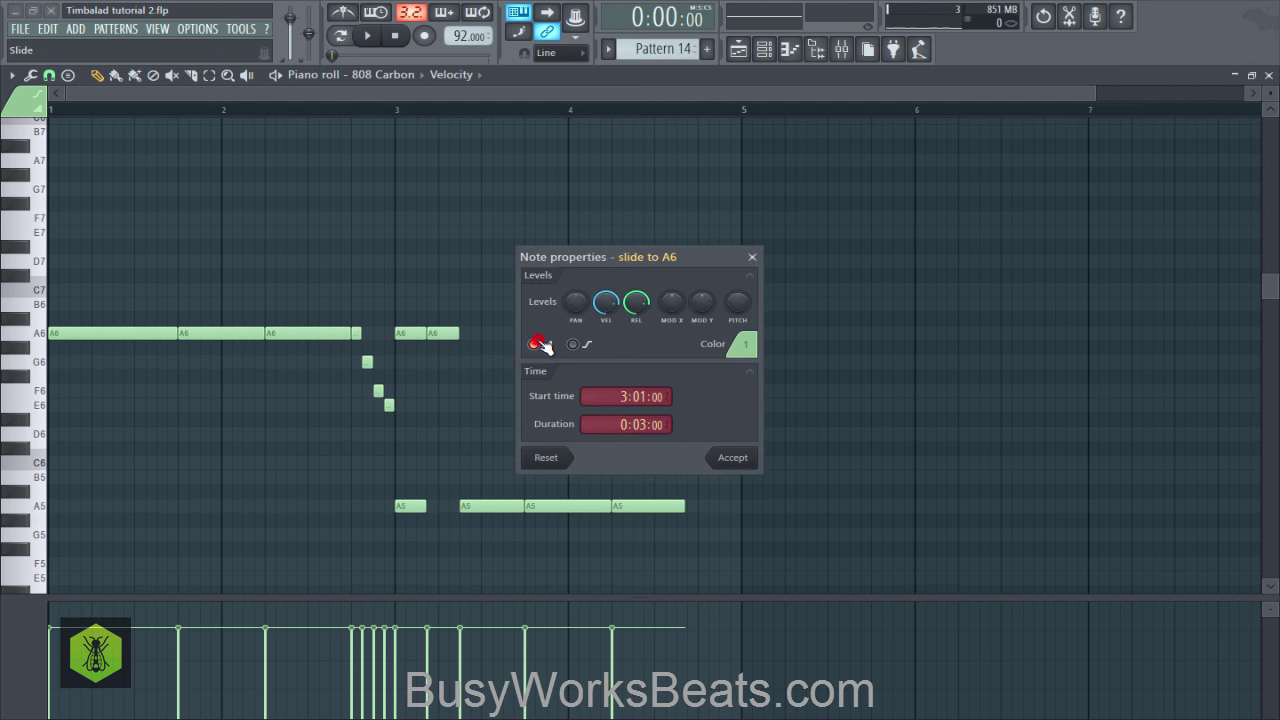
left_click(733, 458)
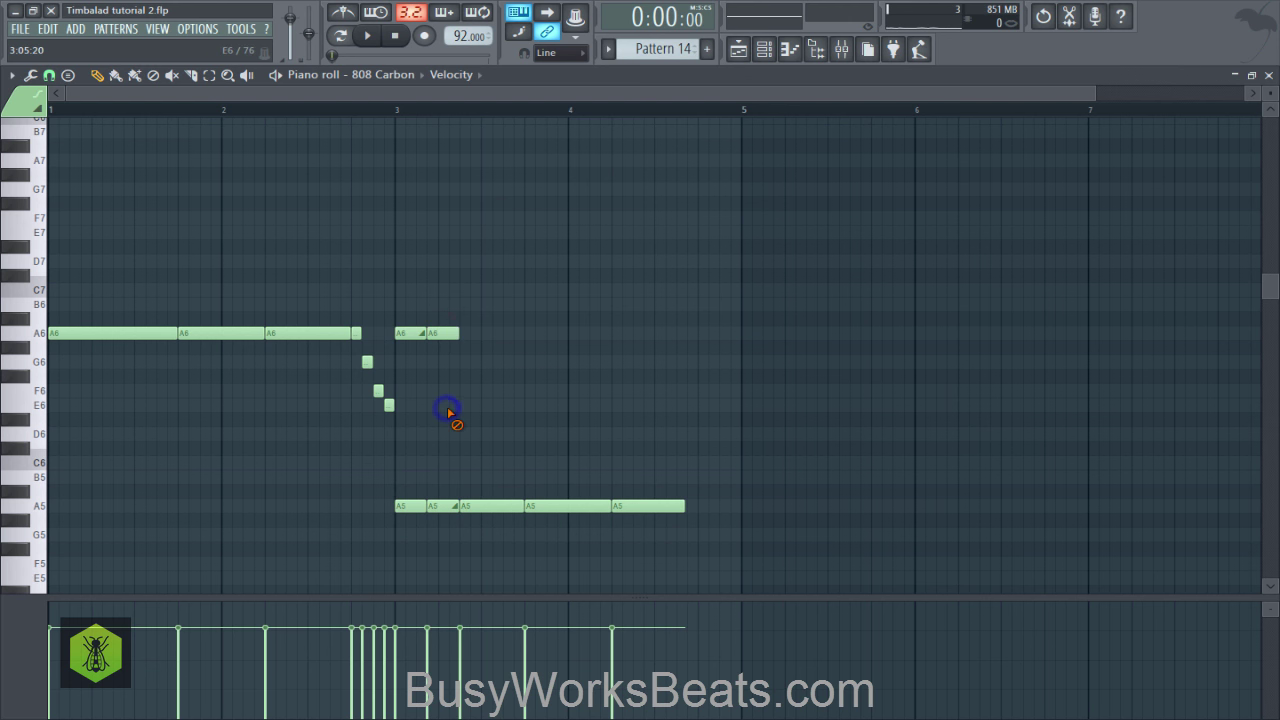
key("ctrl+s")
key("space")
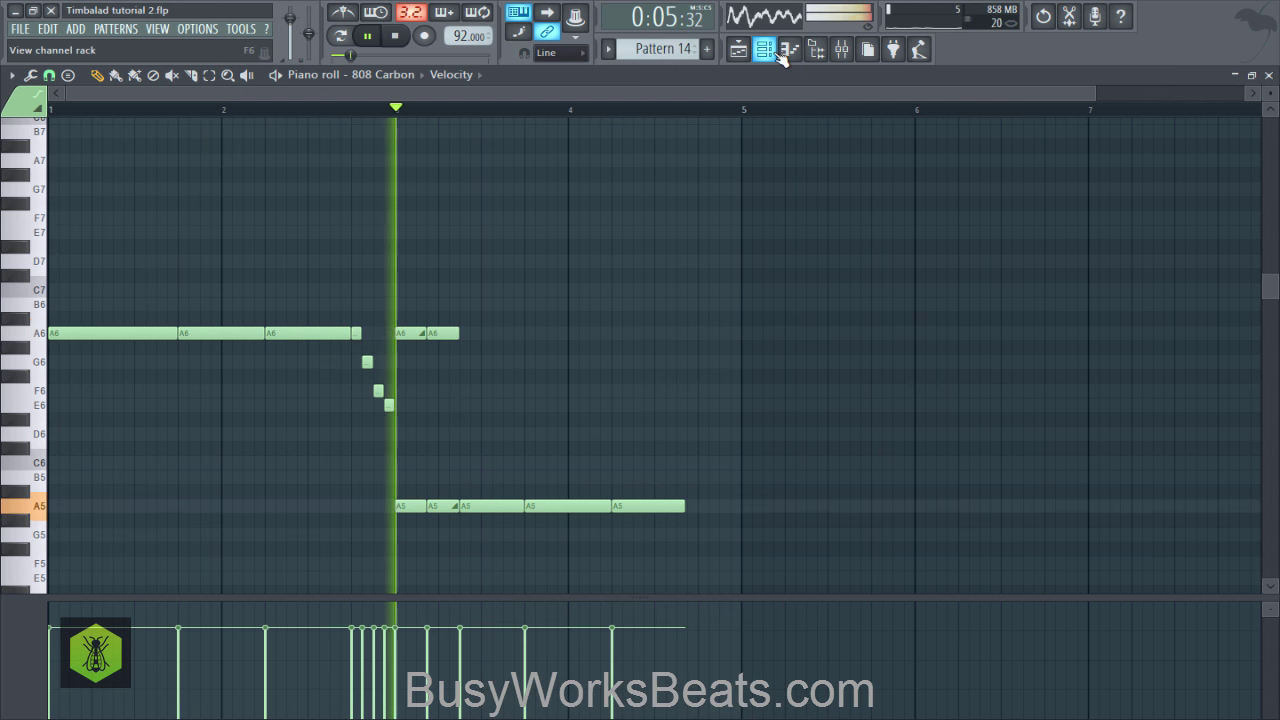
key("space")
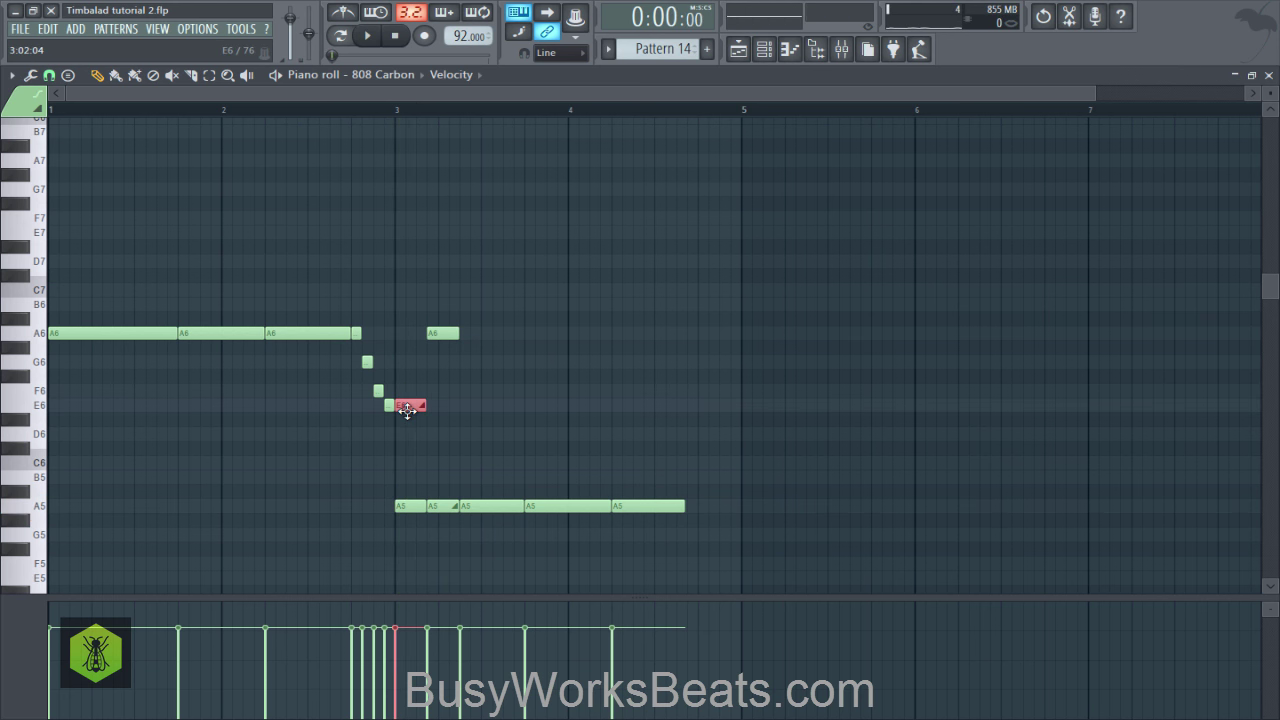
Step: Lower the slide note at 3:01:00 to E6, replay the passage from late bar 2, and save the project
left_click(374, 110)
key("space")
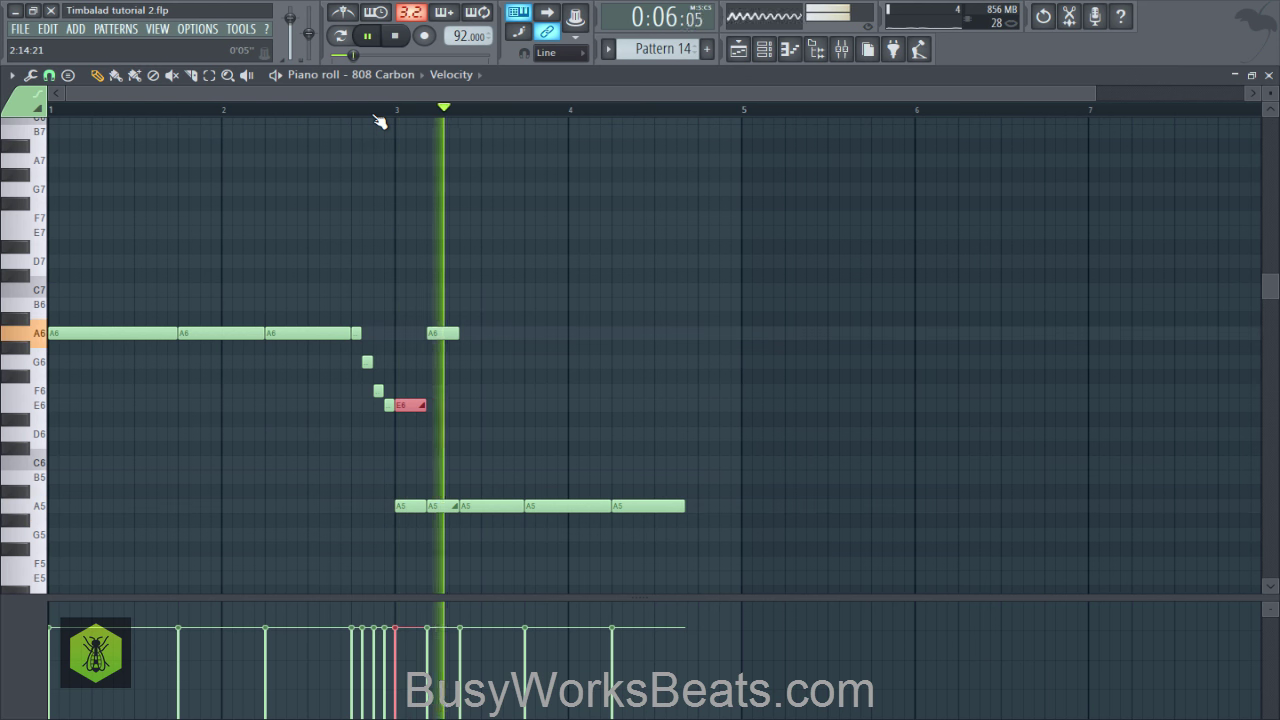
left_click(356, 110)
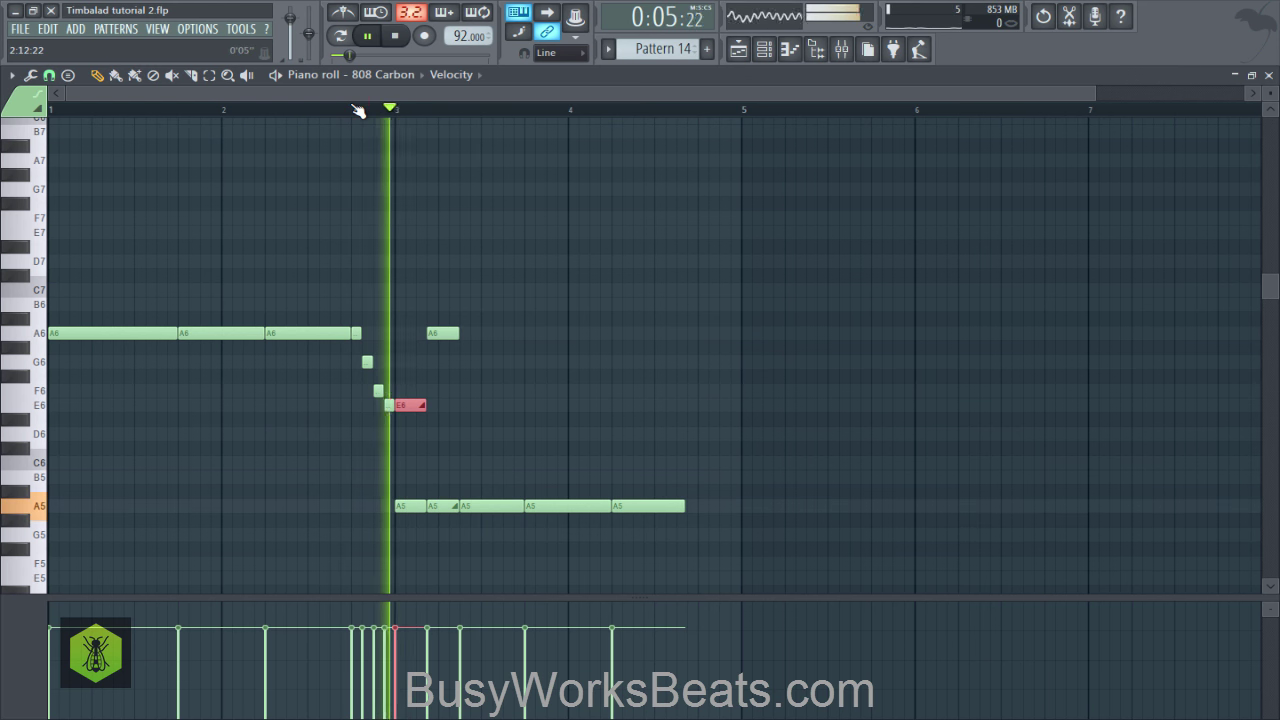
left_click(354, 109)
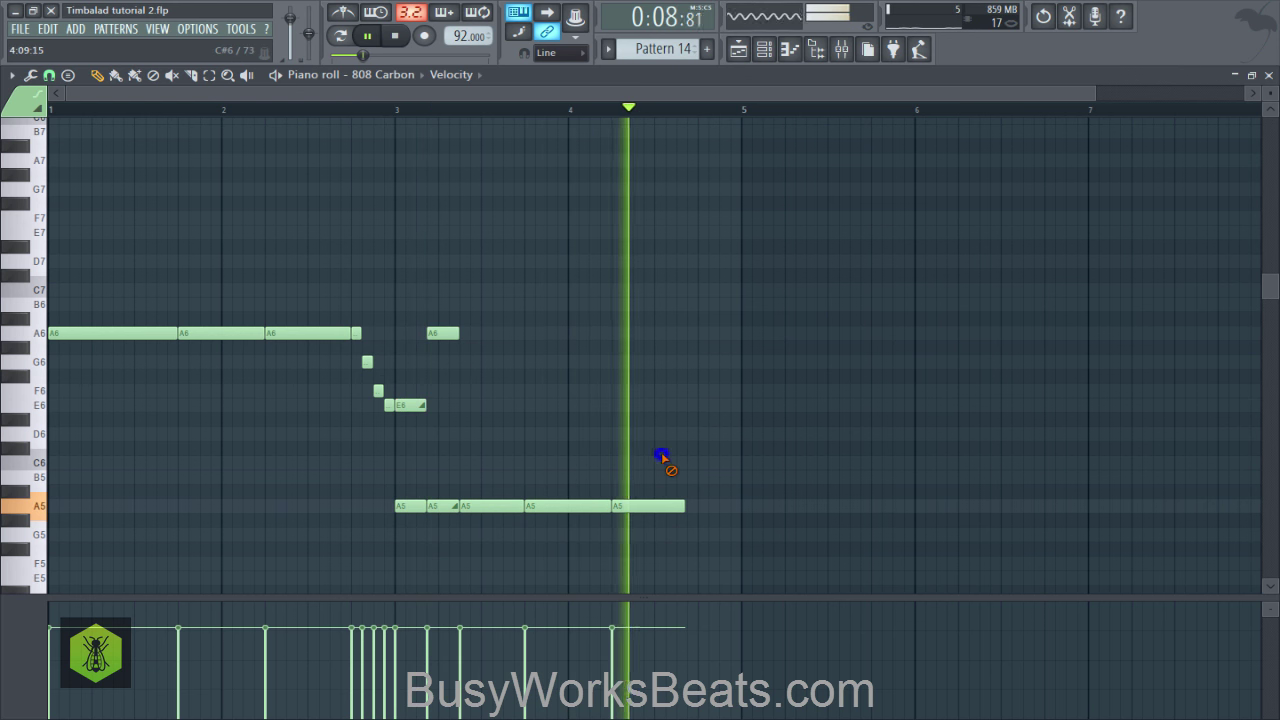
key("space")
key("ctrl+s")
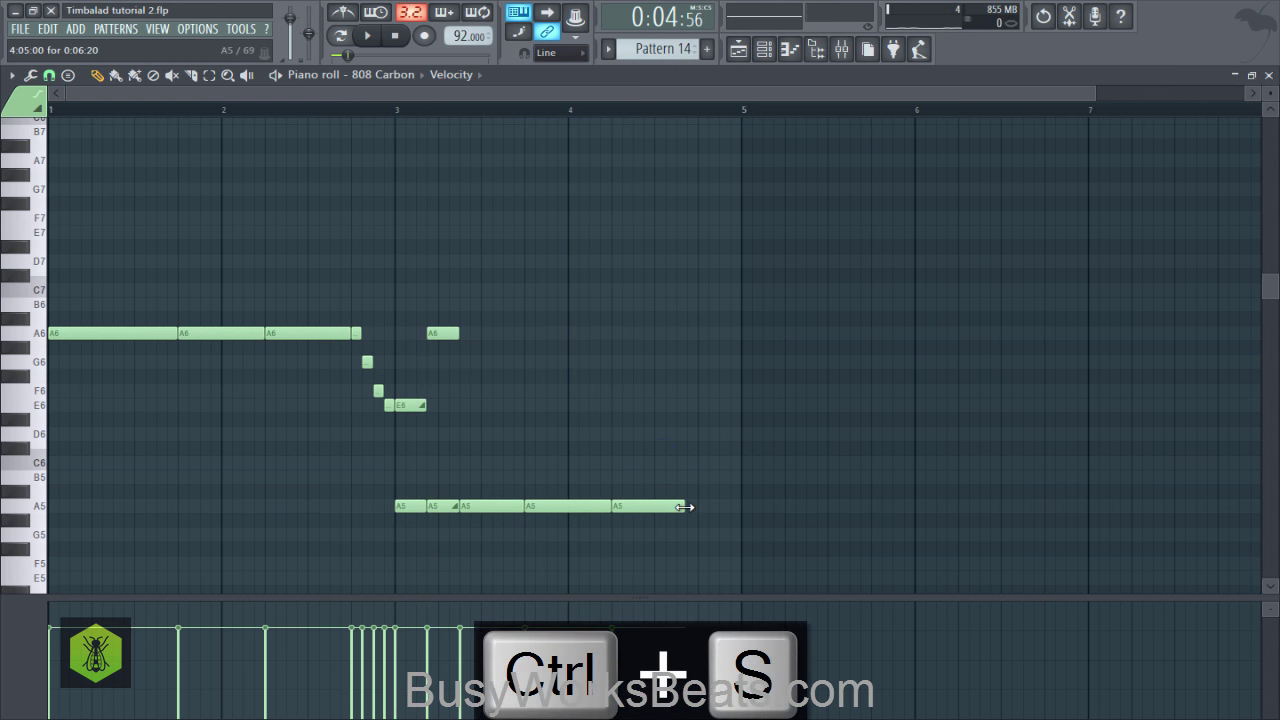
Step: Extend the last A5 note to the start of bar 5 and transpose all bass notes down one octave
left_click_drag(684, 507, 738, 513)
key("ctrl+a")
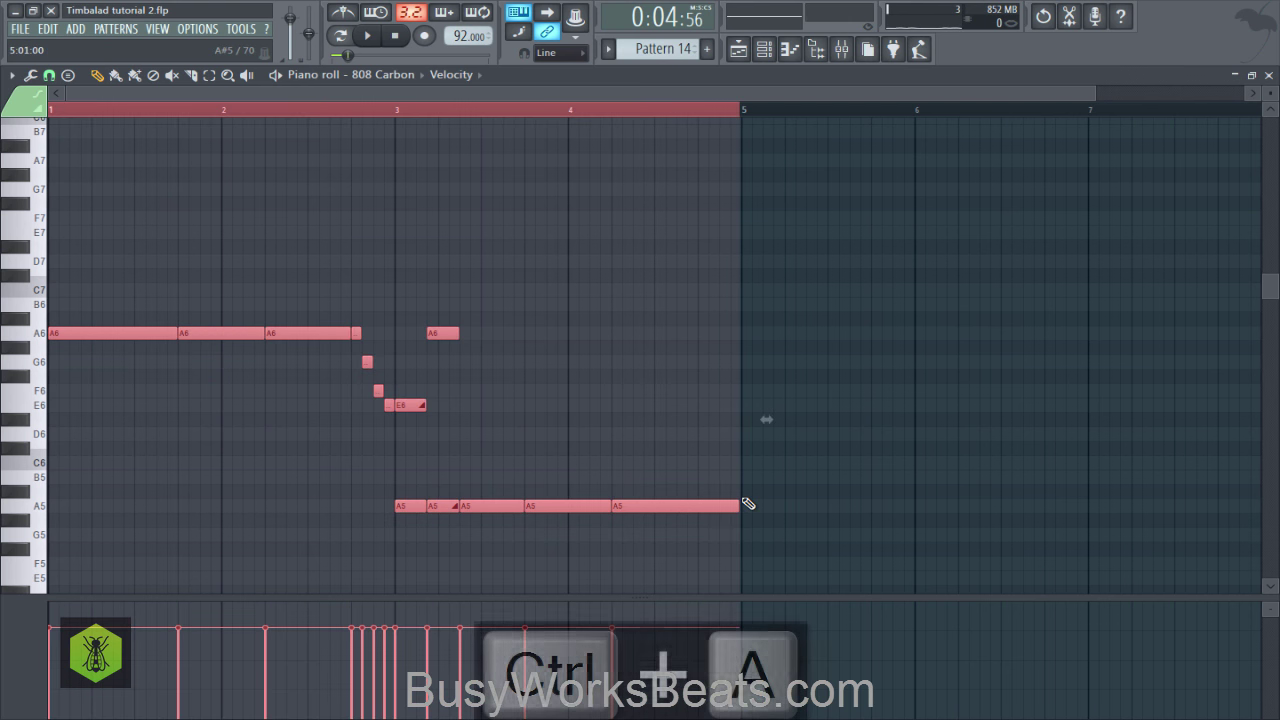
key("ctrl+Down")
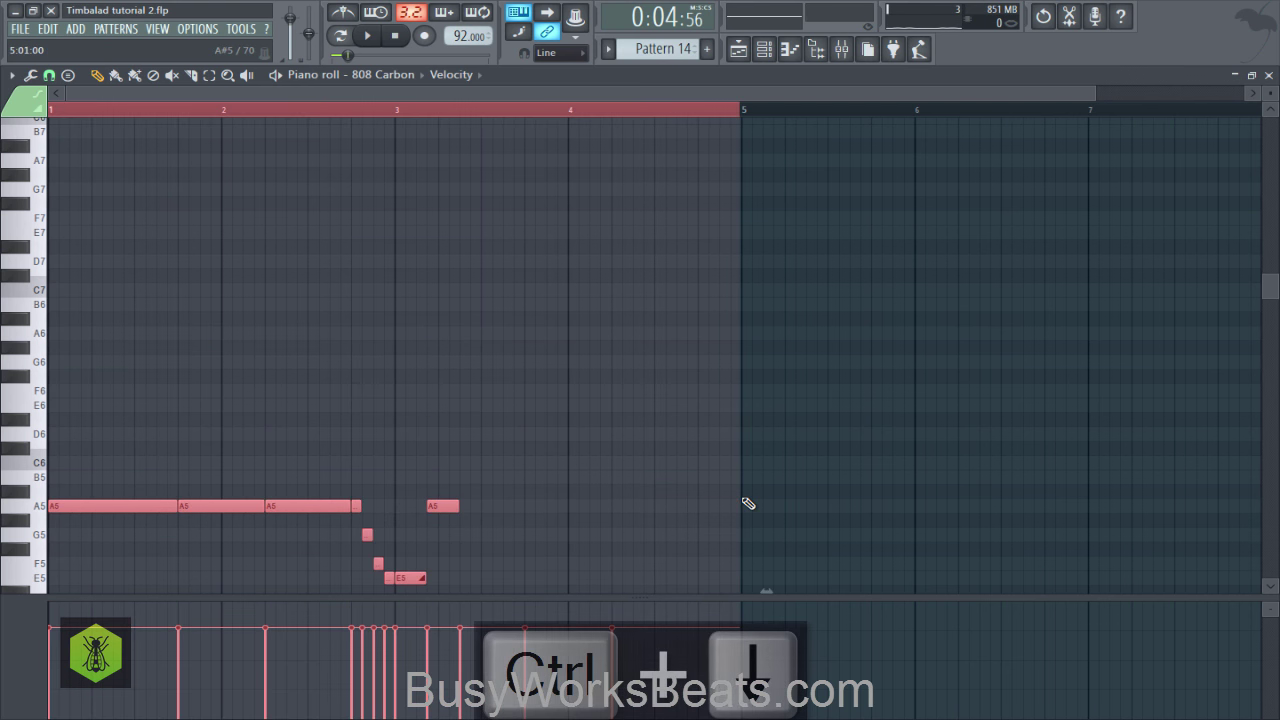
key("space")
key("space")
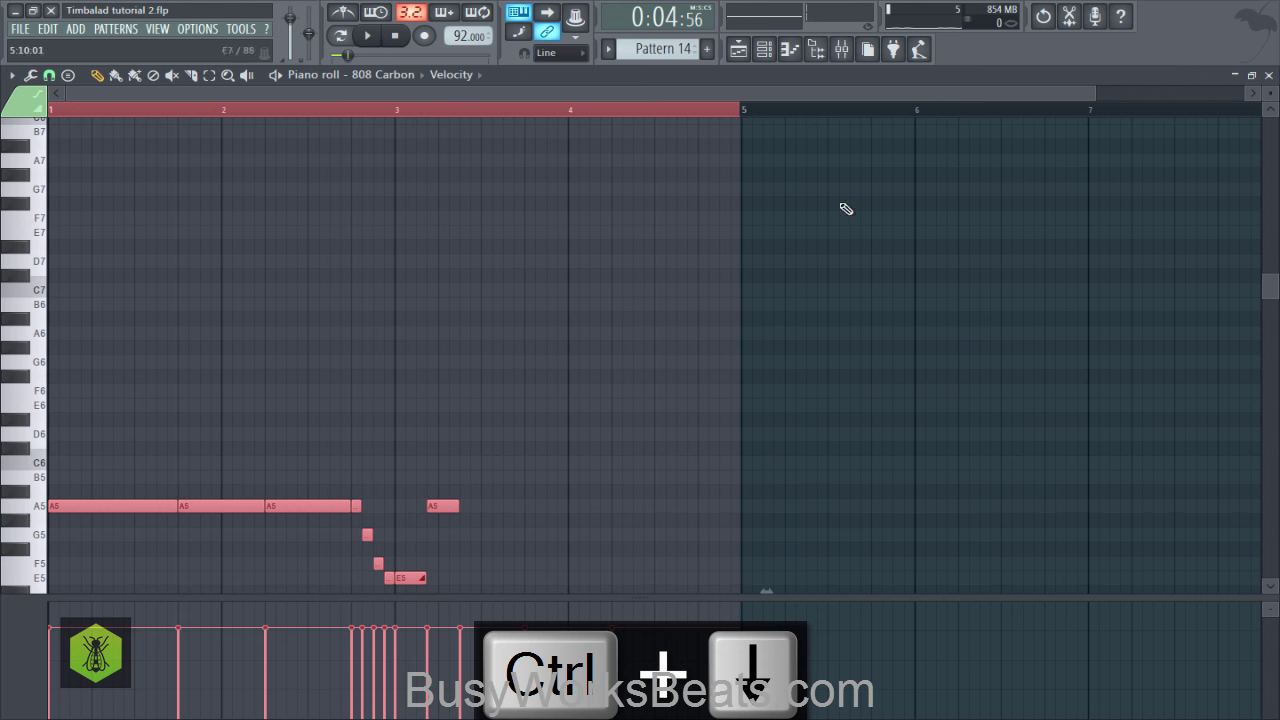
Step: Lower the volume of mixer Insert 19 slightly and listen to the transposed bass line from the start
left_click(841, 49)
left_click_drag(447, 411, 447, 433)
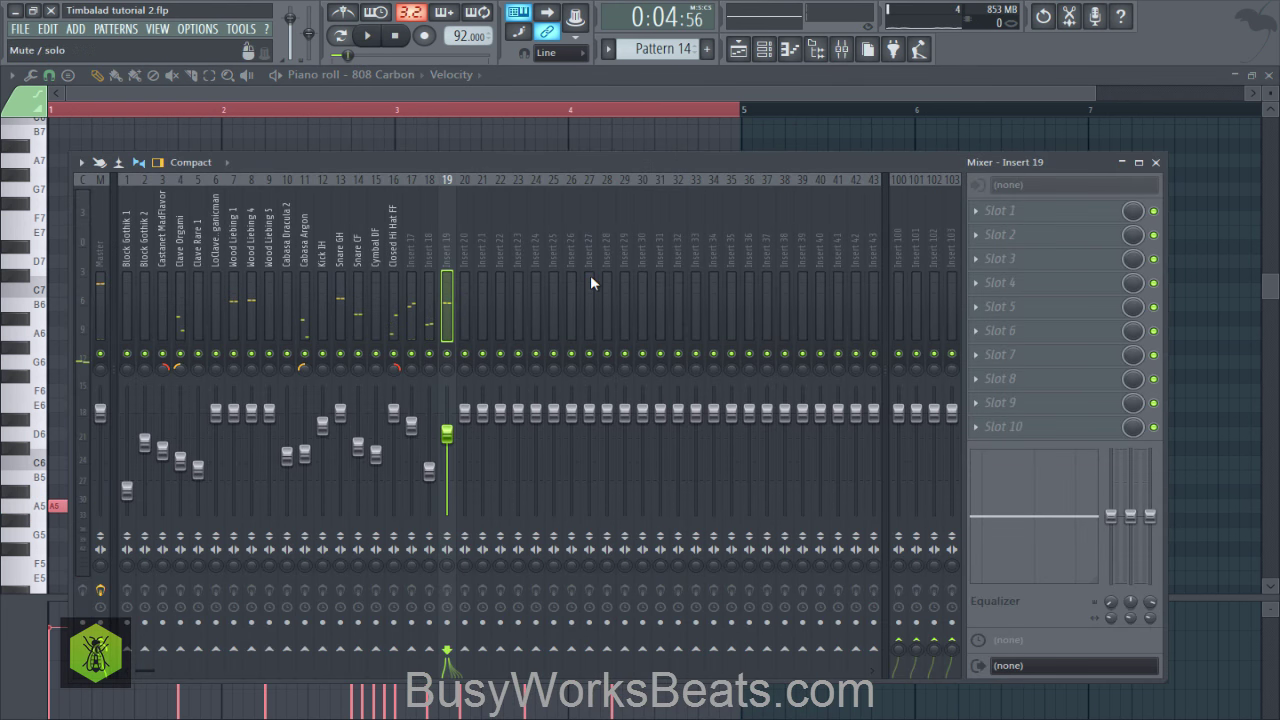
left_click(1157, 163)
key("space")
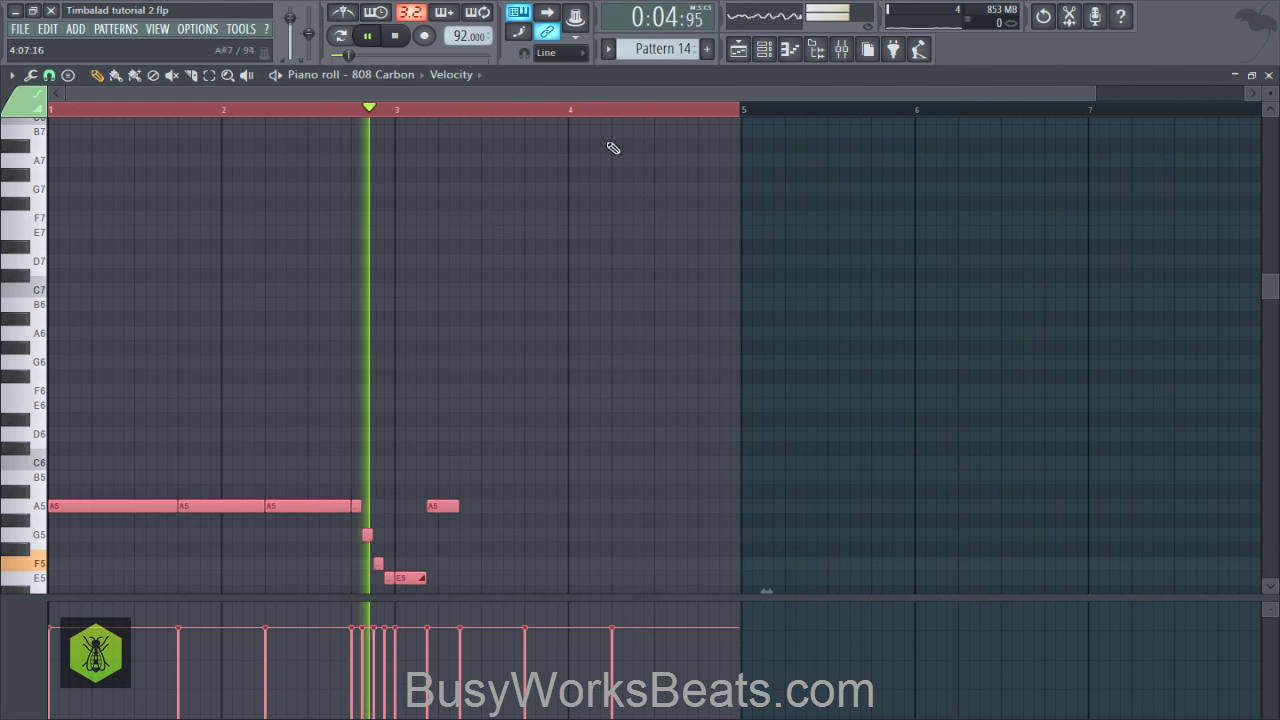
left_click(395, 36)
key("space")
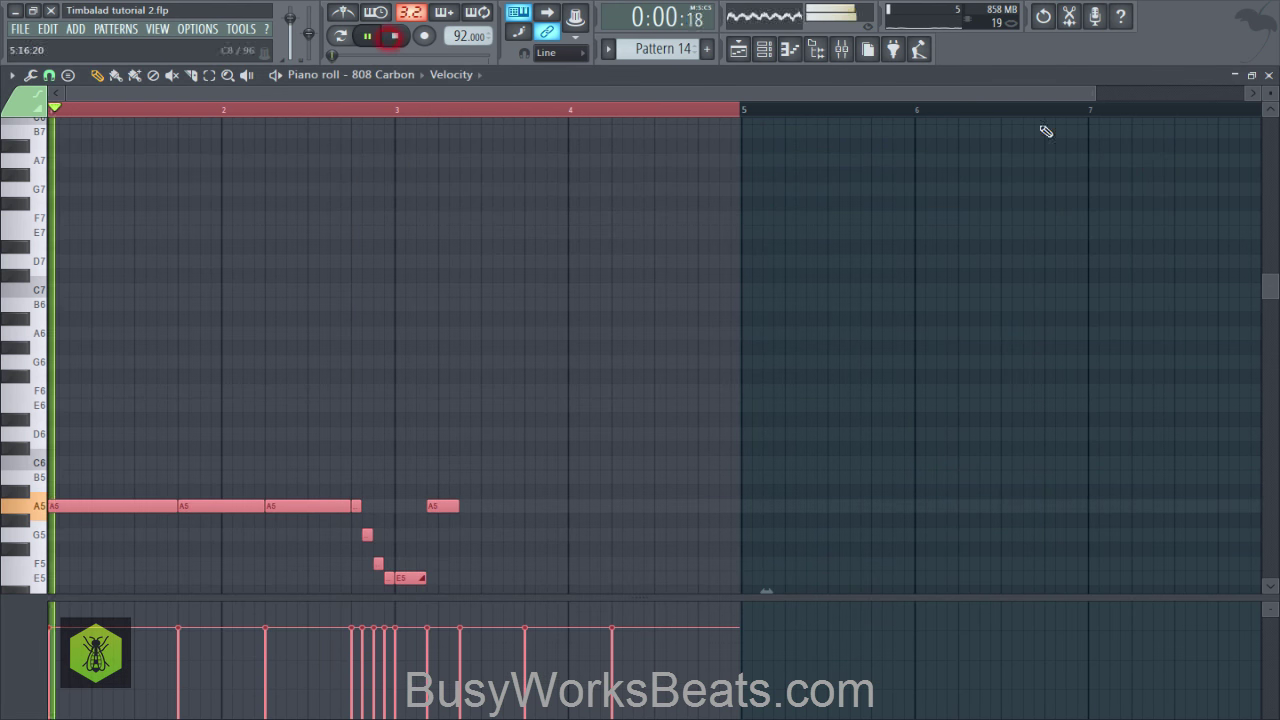
Step: Fill Track 11 of the playlist with back-to-back Pattern 14 clips from bar 1 to bar 17
left_click(1268, 75)
right_click(903, 414)
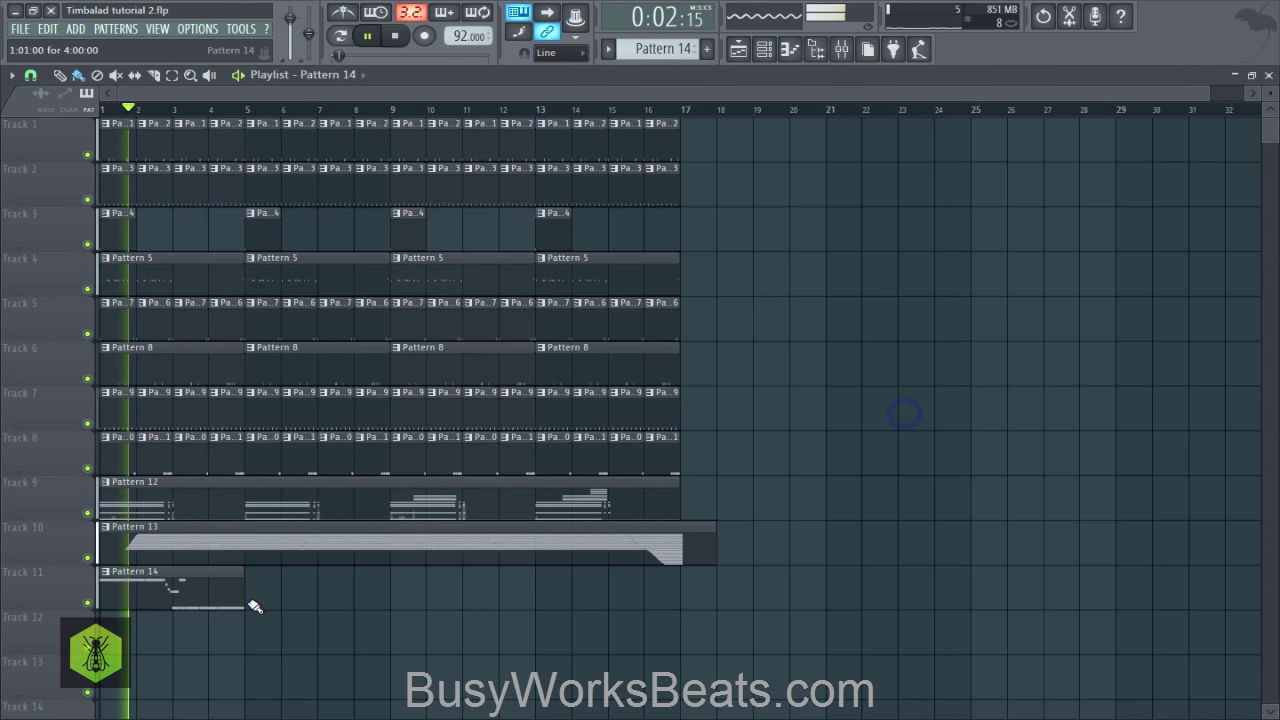
left_click_drag(251, 603, 600, 588)
right_click(811, 537)
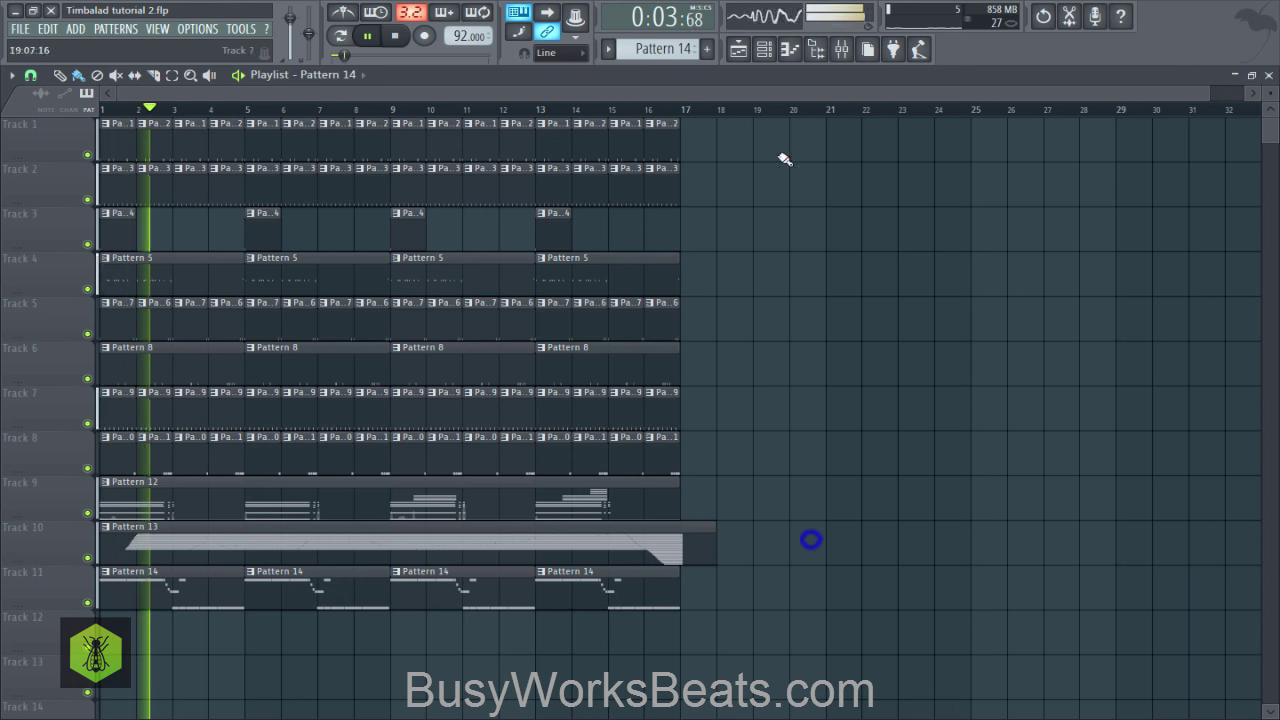
Step: Lower mixer Insert 19 to about 77% (-5.4 dB) during playback and save the project
left_click(842, 52)
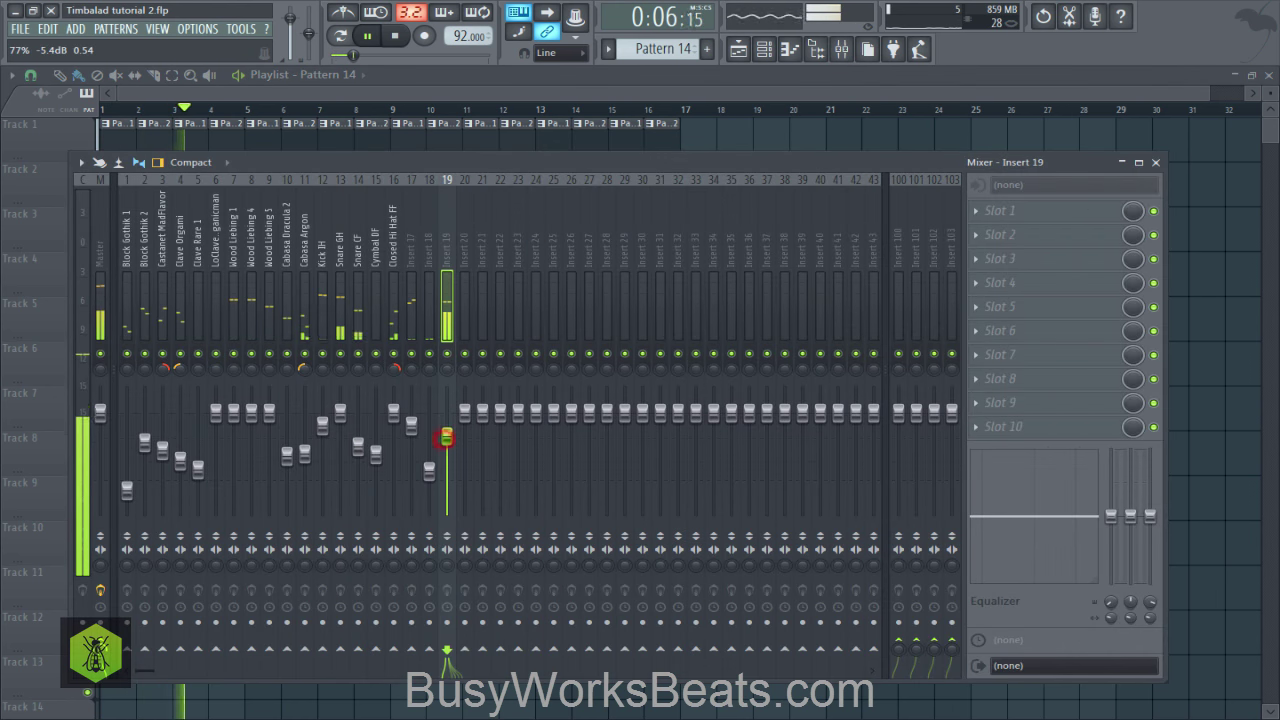
key("ctrl+s")
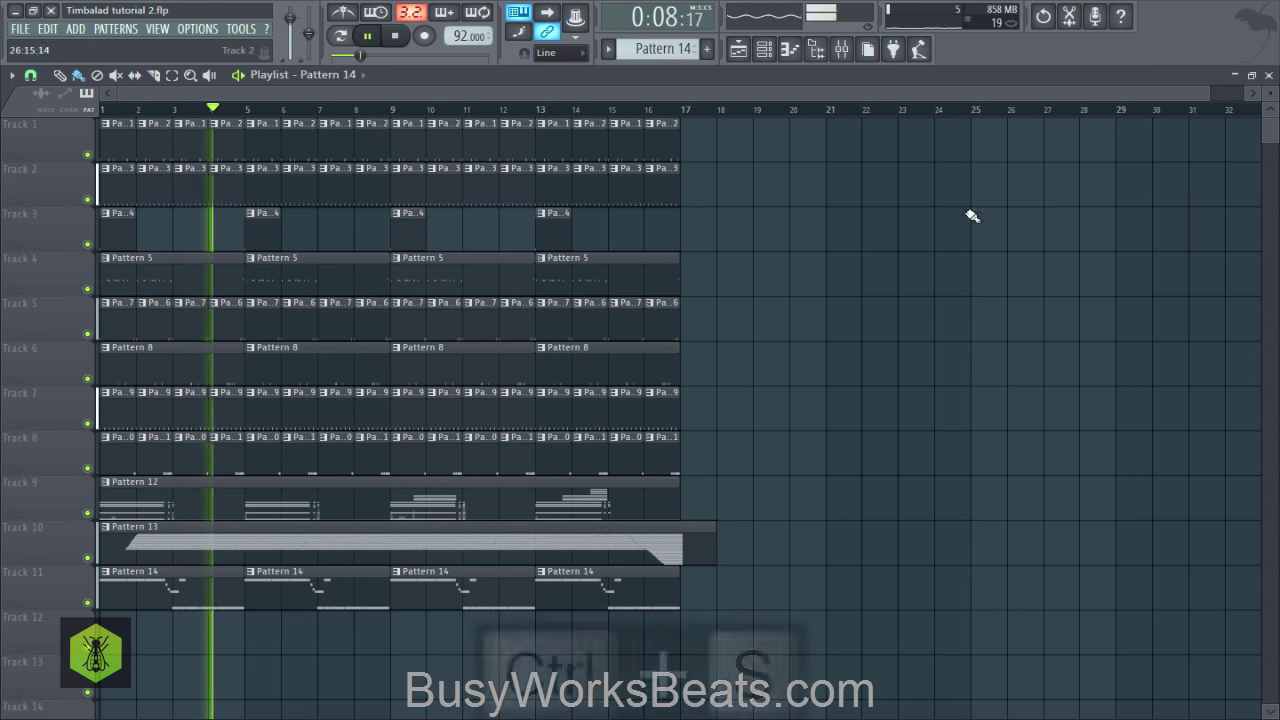
Step: Show the channel rack, switch to the empty Pattern 15, and save the project
left_click(763, 49)
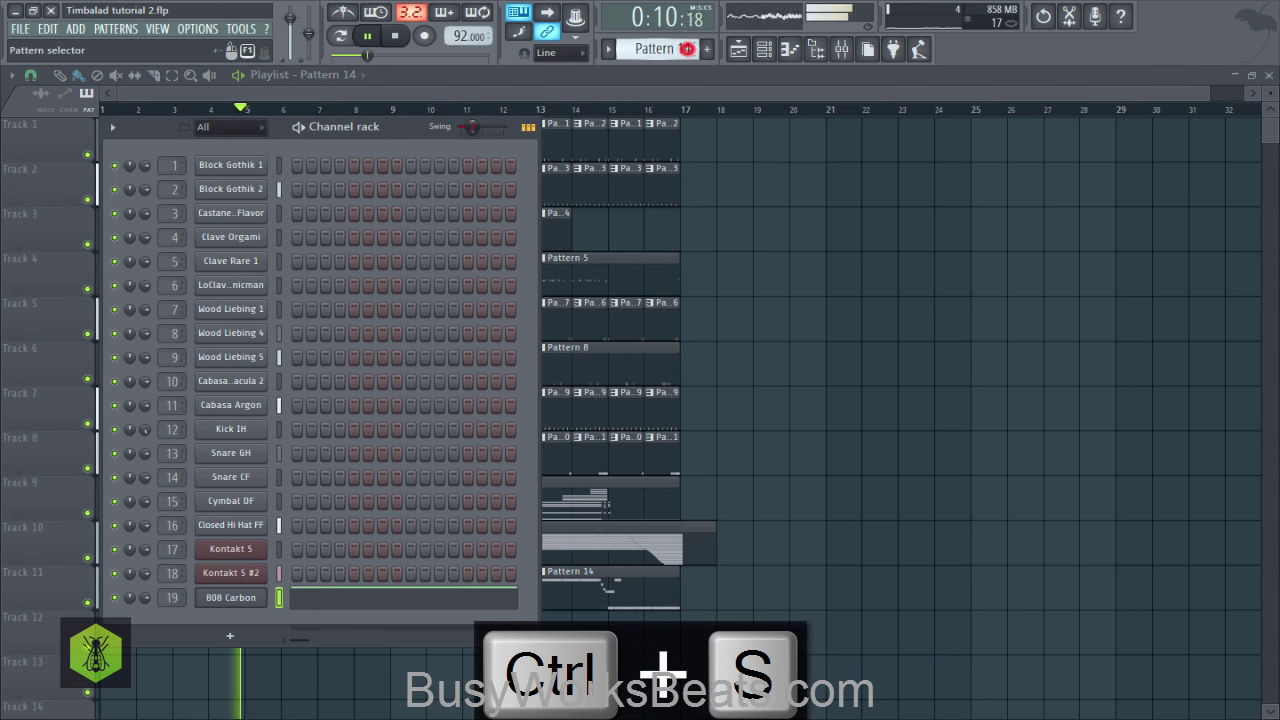
scroll(688, 49, "down", 1)
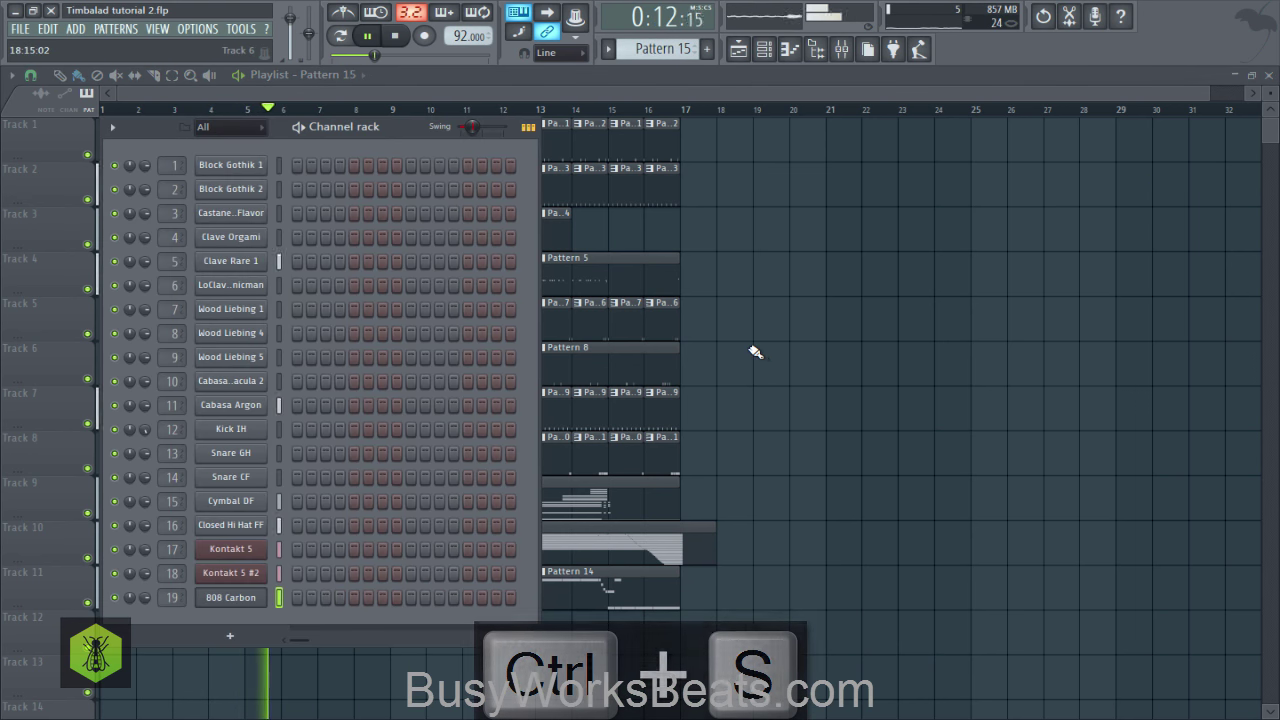
key("ctrl+s")
key("space")
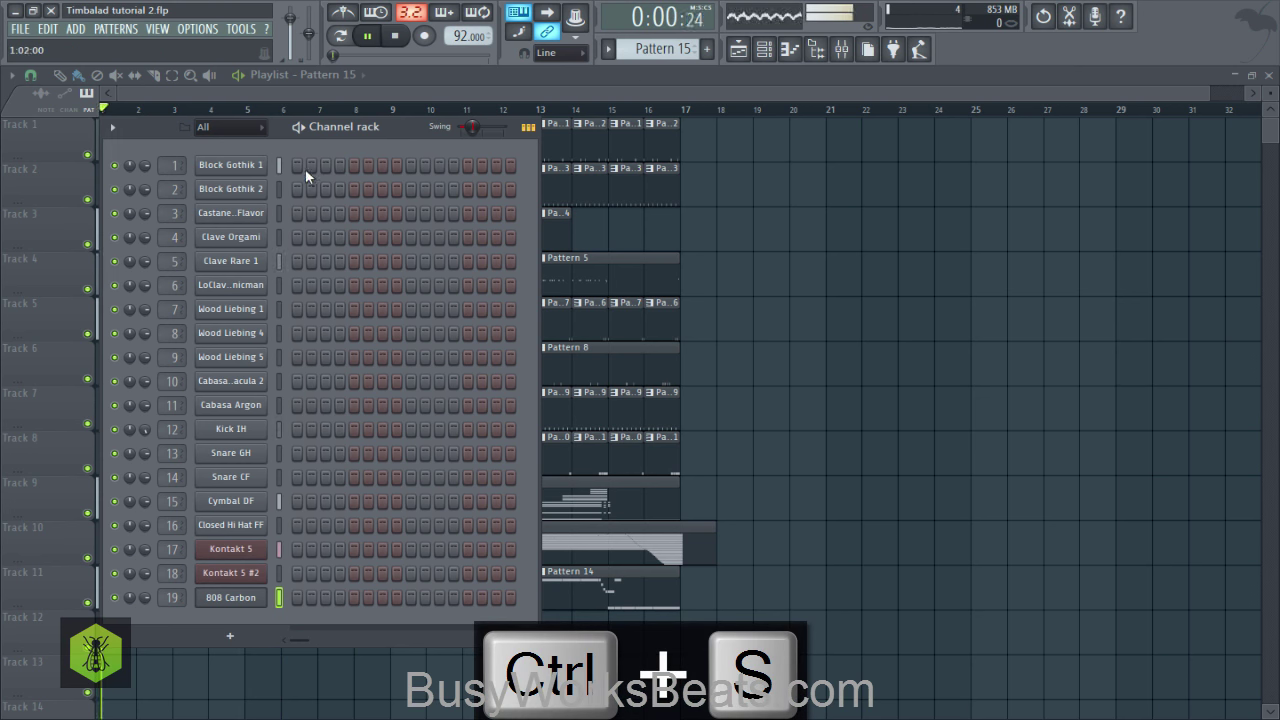
Step: Add a Nexus instrument channel to the project
left_click(75, 28)
mouse_move(89, 47)
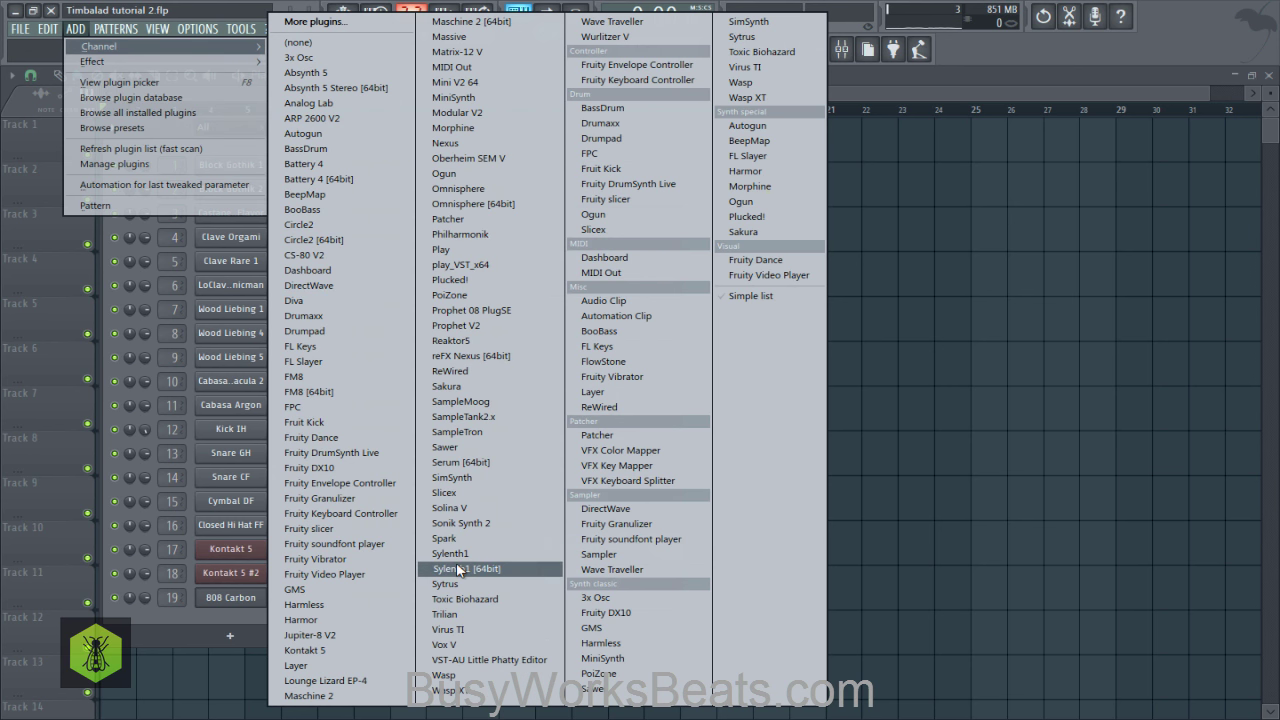
left_click(448, 144)
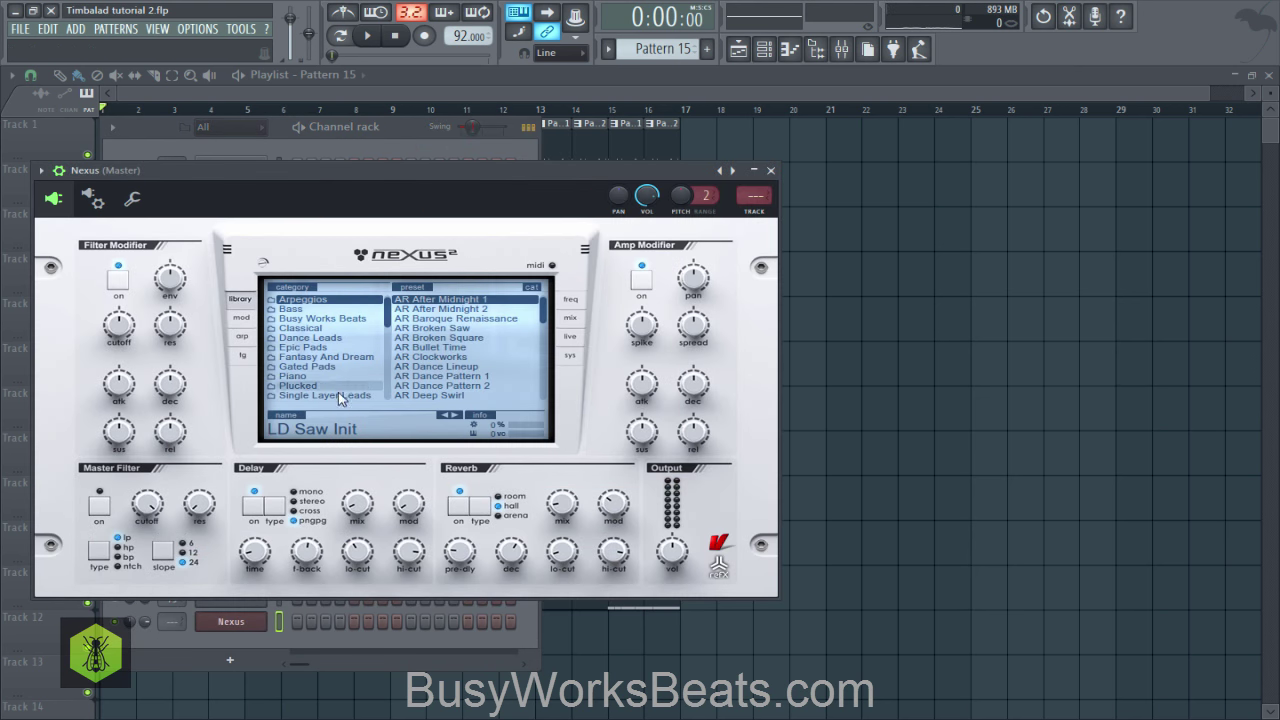
Step: Browse the Plucked presets in Nexus, trying PL Orchid Drops and PL Pizzicato Bells, and load PL TriMorph
left_click(330, 386)
scroll(335, 375, "down", 4)
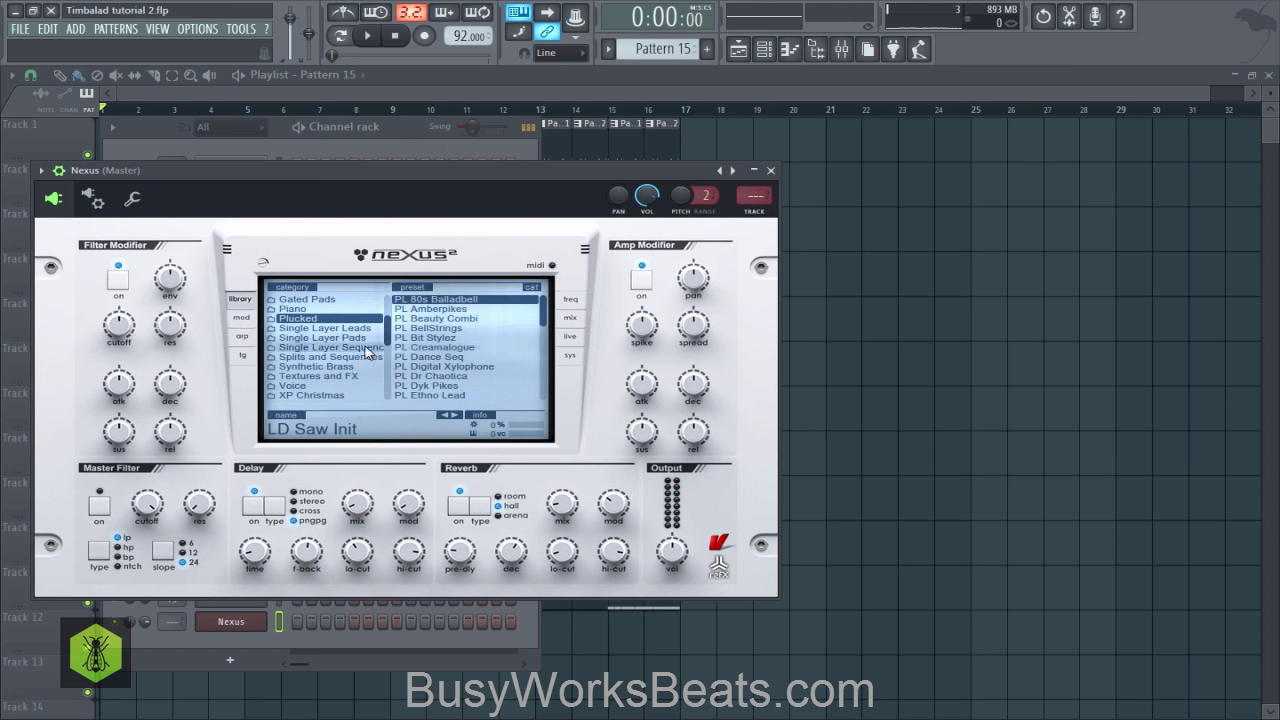
scroll(440, 352, "down", 5)
left_click(449, 349)
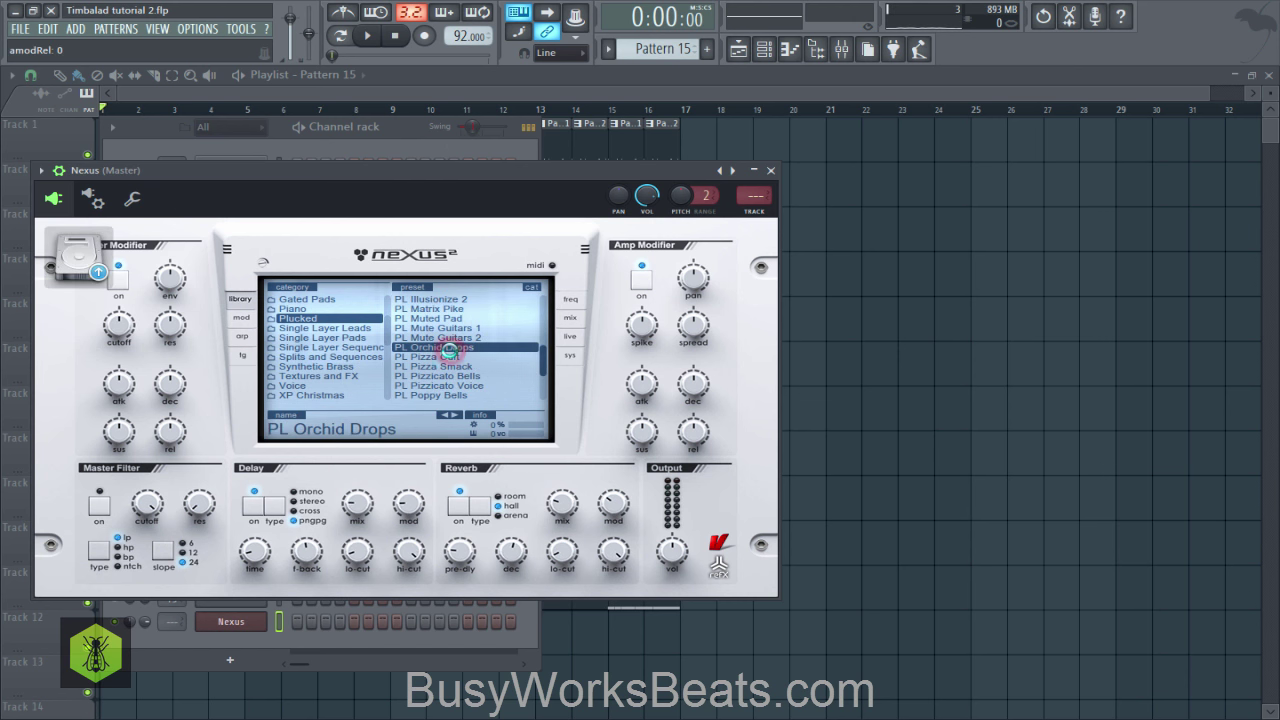
left_click(470, 376)
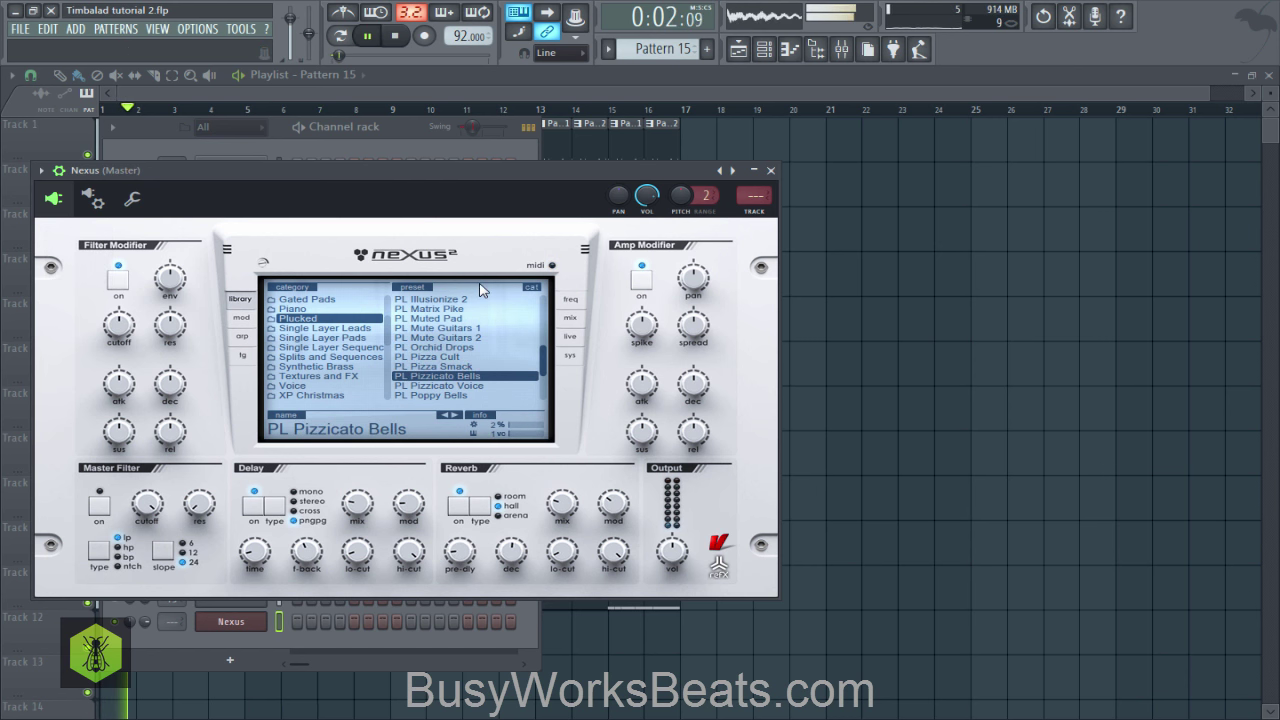
scroll(466, 360, "down", 3)
left_click(457, 357)
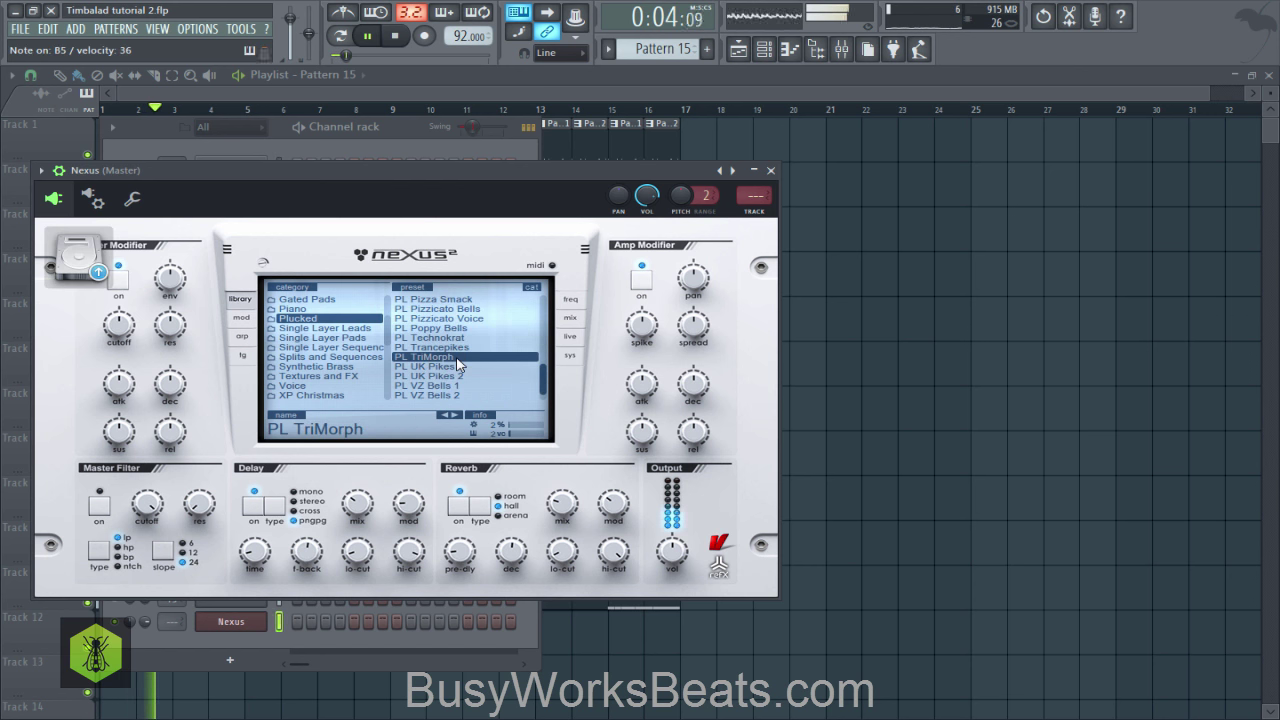
Step: Load the PL UK Pikes 2 plucked preset in Nexus, stop playback, and route the Nexus channel to mixer track 20
left_click(457, 375)
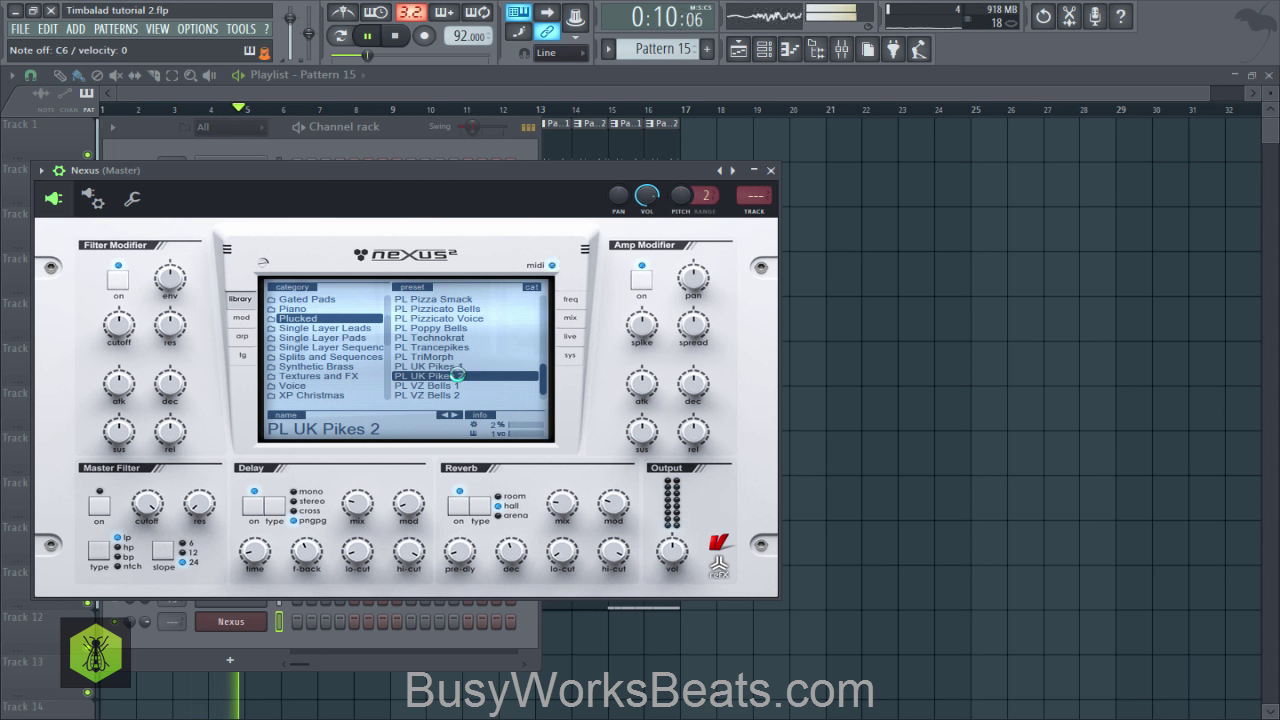
left_click(392, 38)
left_click(368, 127)
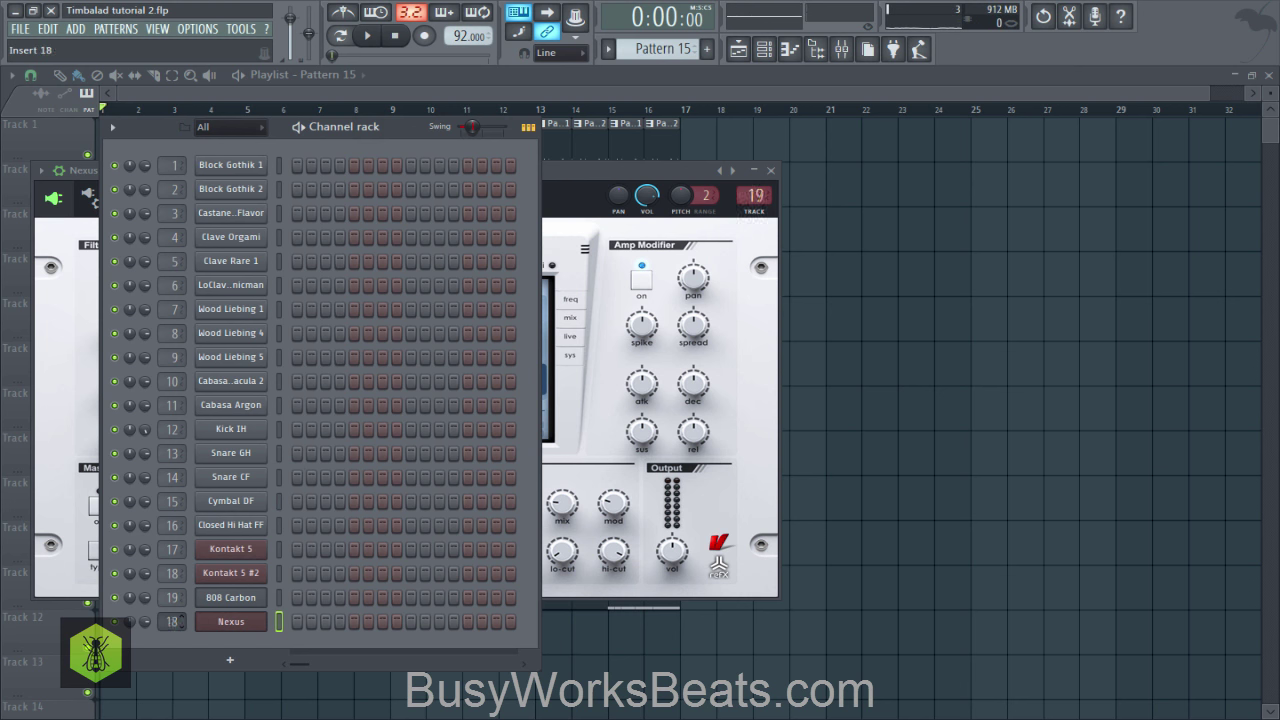
left_click(857, 371)
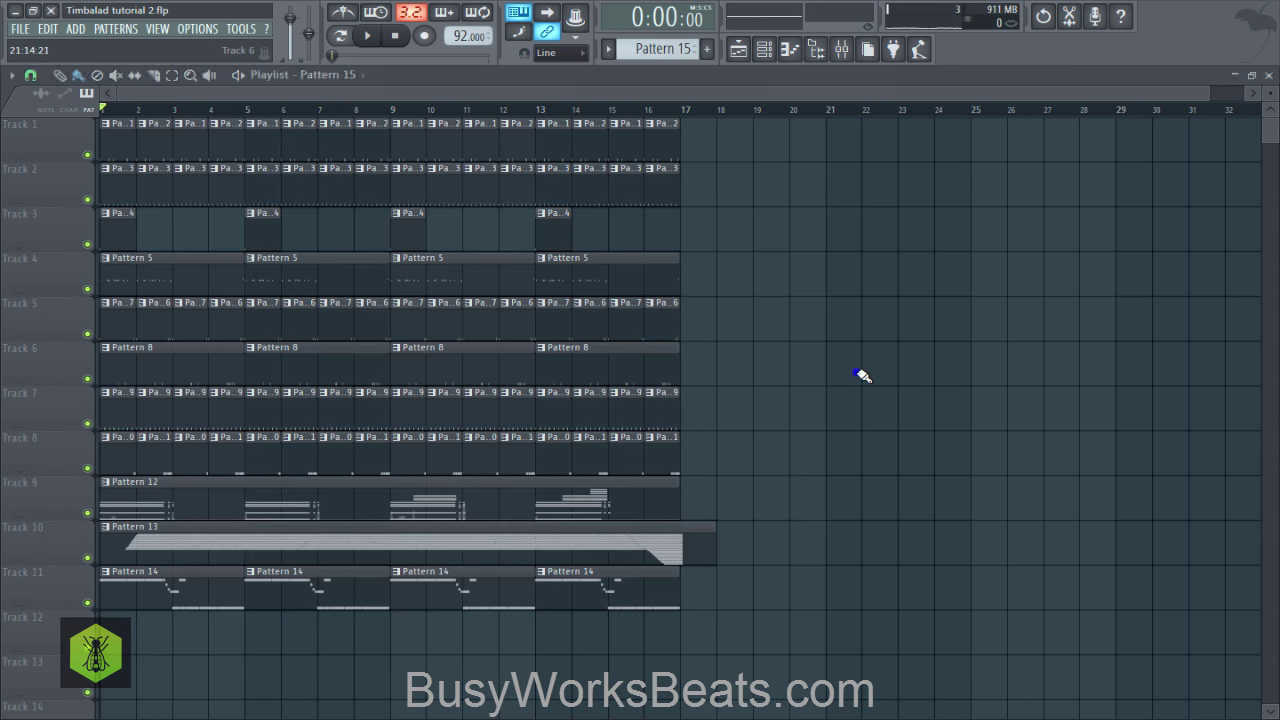
Step: Place a Pattern 15 clip at the start of playlist Track 12 and open the piano roll of the Nexus channel
left_click_drag(130, 628, 196, 632)
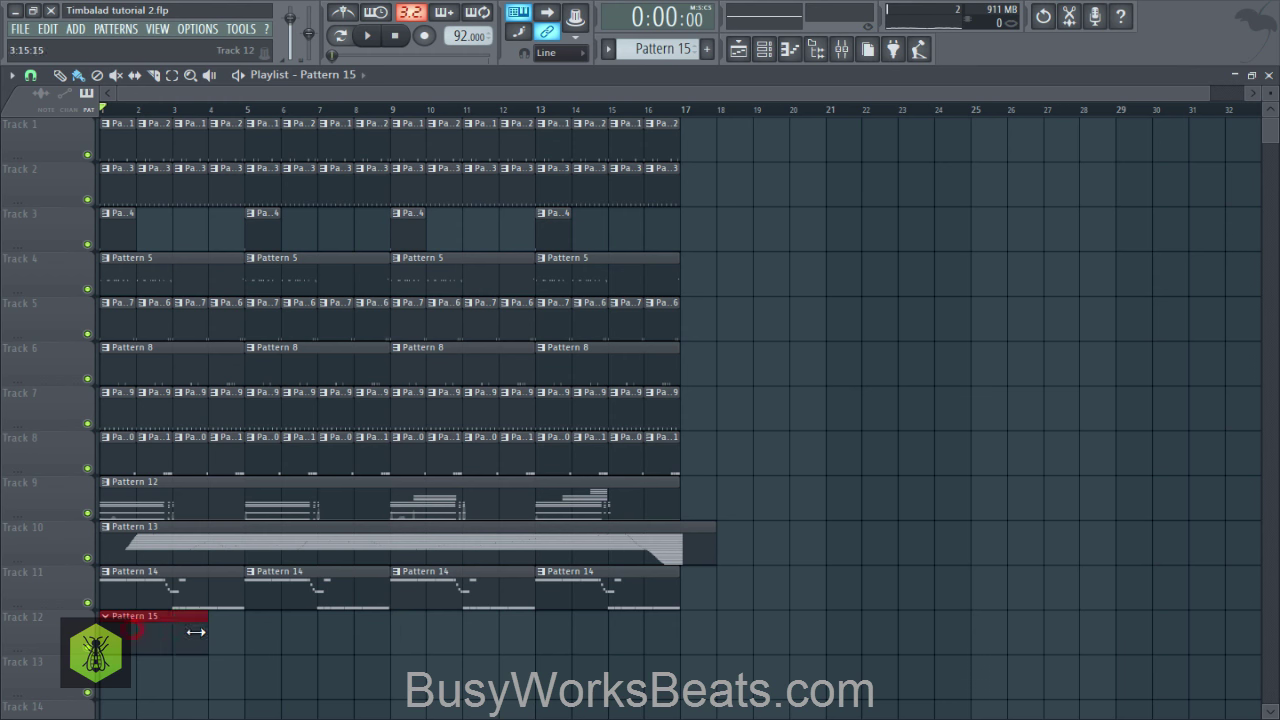
left_click(760, 52)
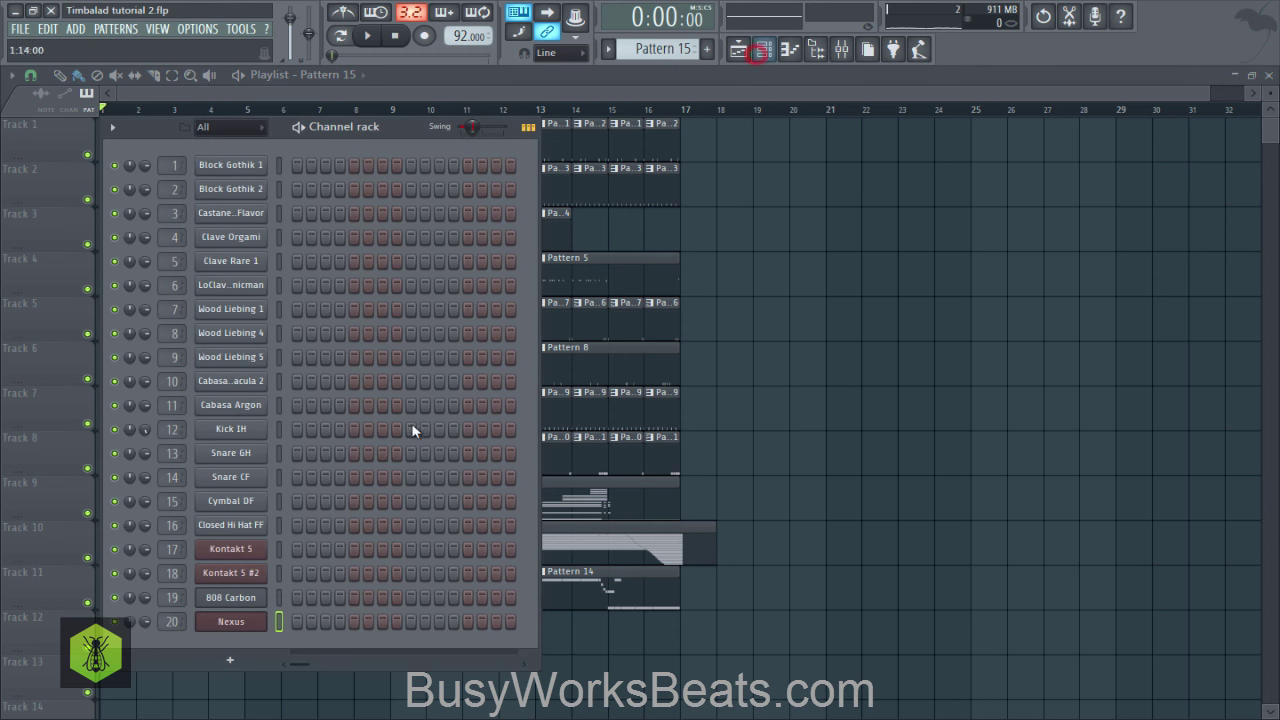
right_click(260, 626)
left_click(320, 556)
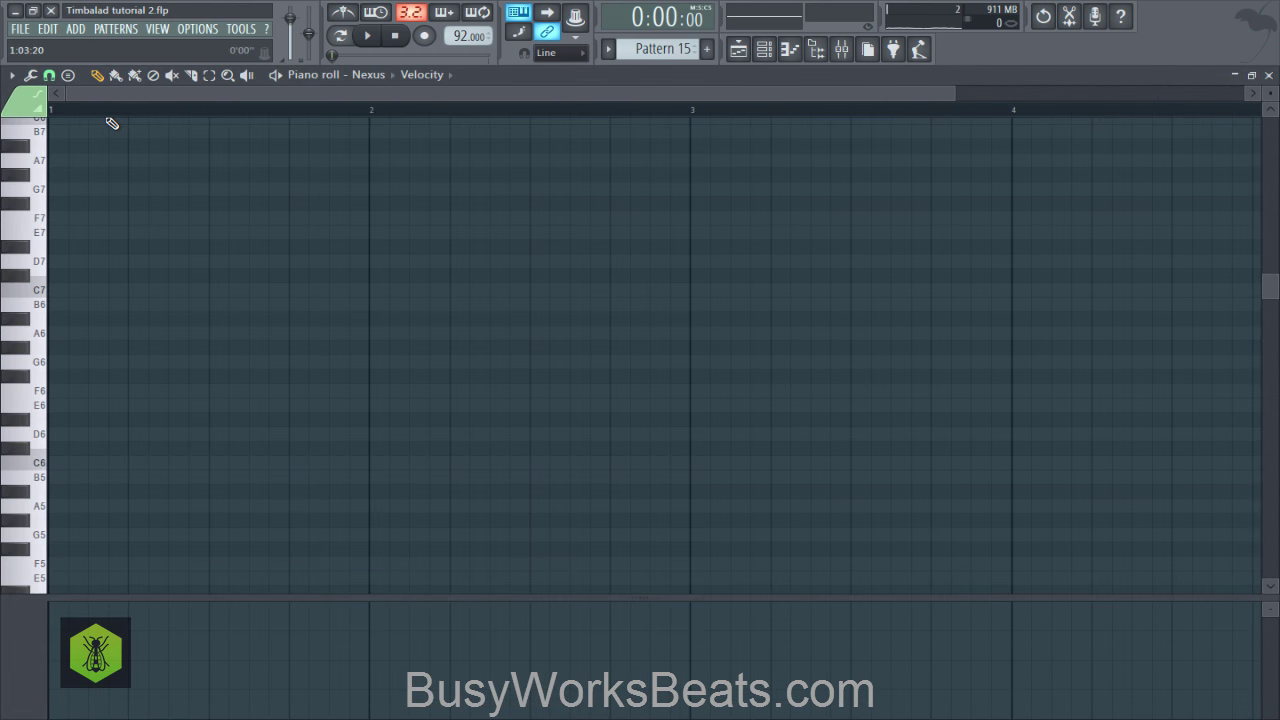
scroll(112, 123, "down", 2)
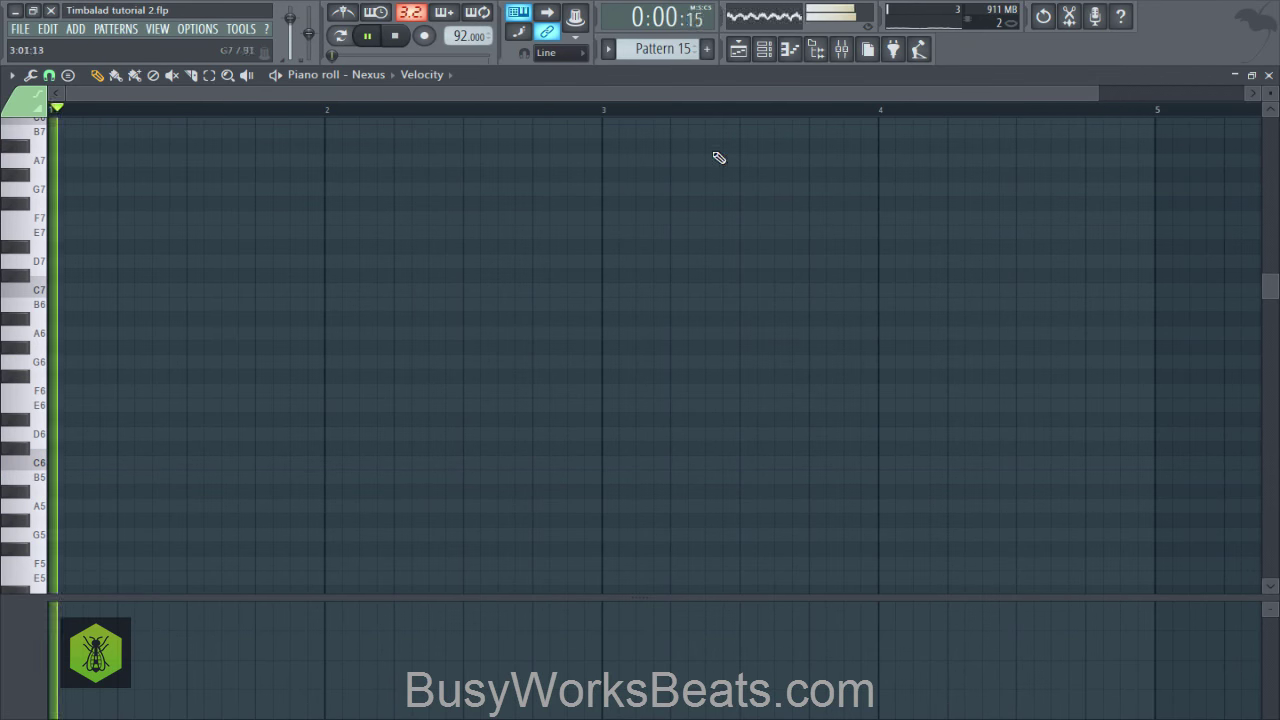
Step: Shorten the Pattern 15 clip on Track 12 to two bars and reopen the Nexus piano roll around octave 5
left_click(736, 48)
key("space")
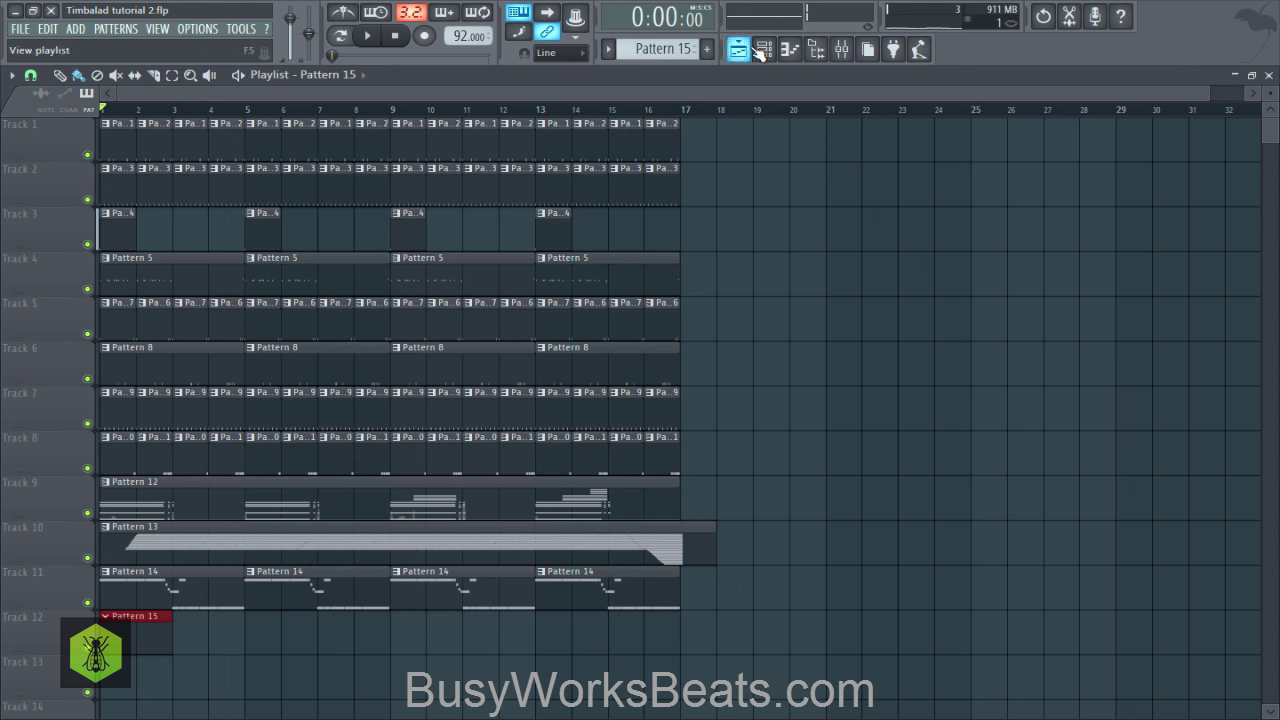
left_click(760, 48)
right_click(240, 623)
left_click(266, 605)
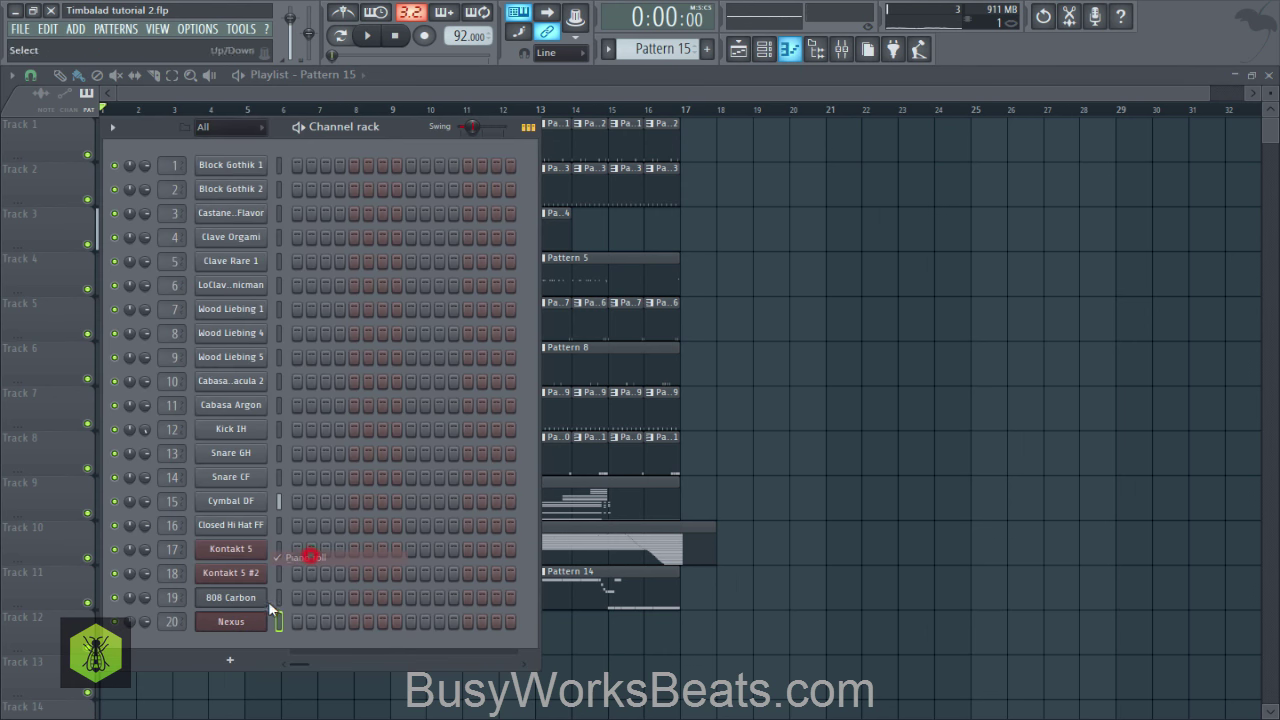
right_click(255, 620)
left_click(305, 558)
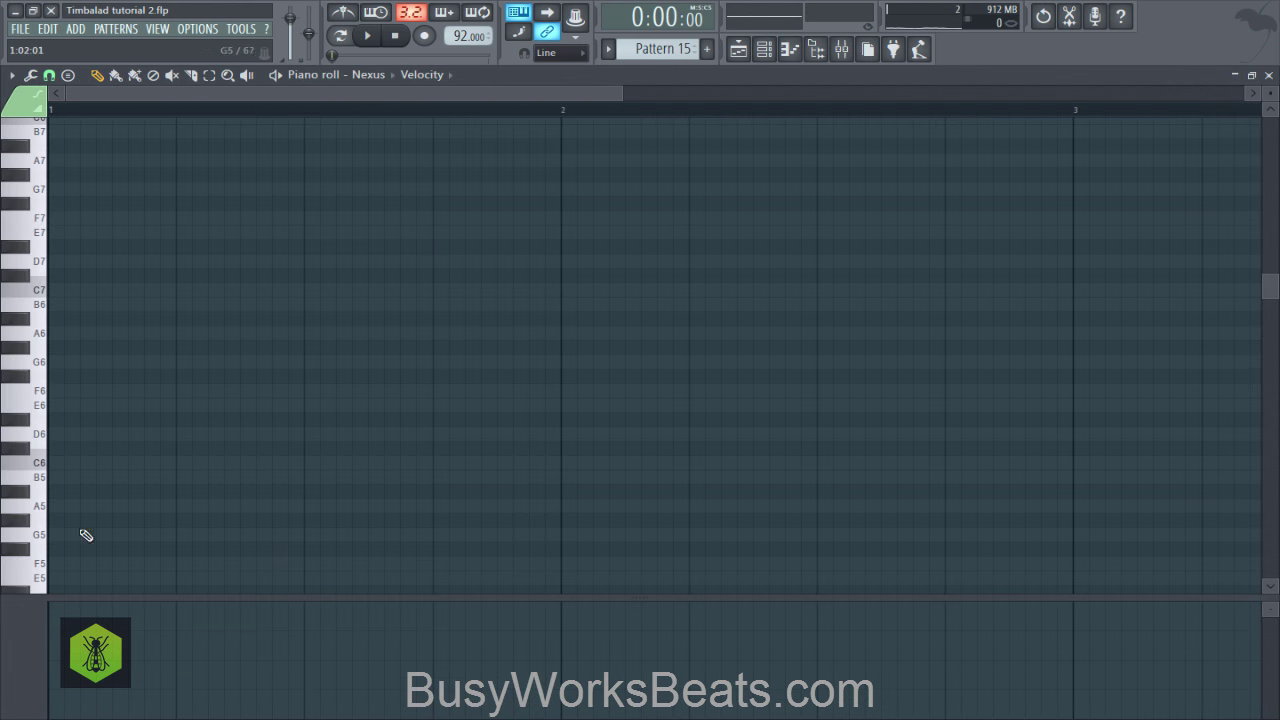
scroll(40, 525, "down", 2)
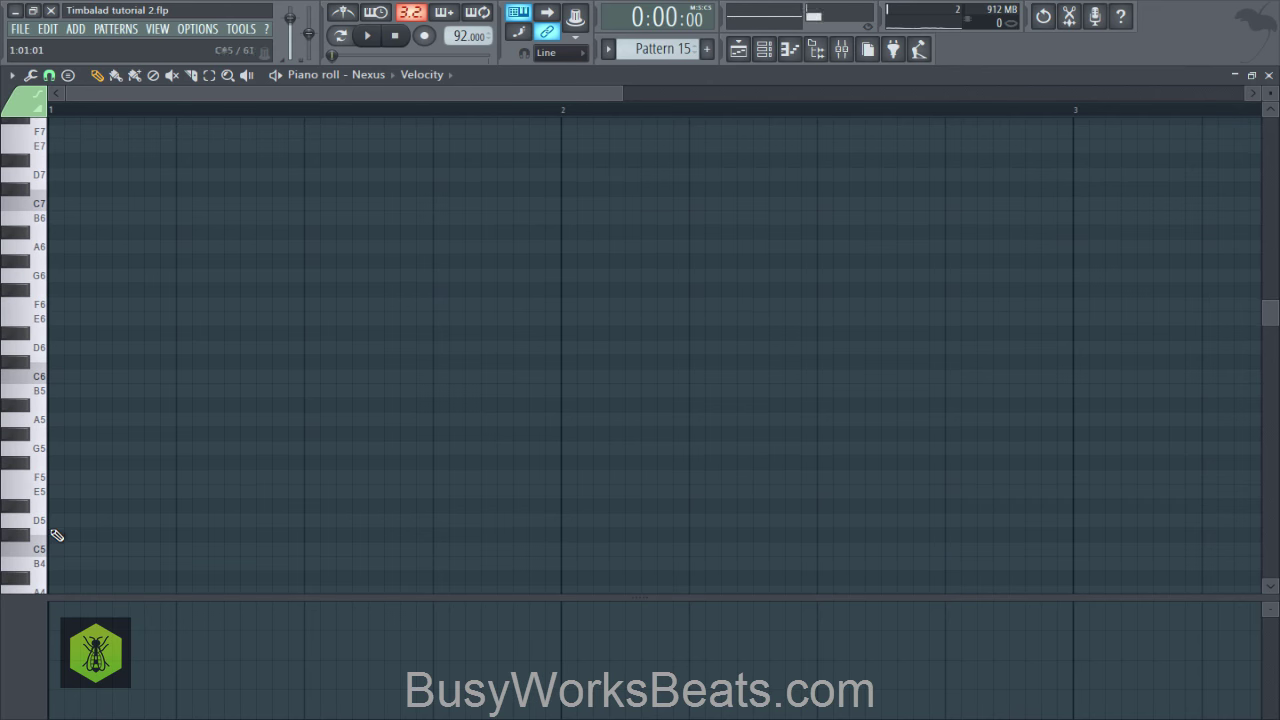
Step: Draw short C6, B5 and A5 notes half a beat apart in bar 1 and copy the three notes two beats further on
left_click(41, 546)
left_click(116, 377)
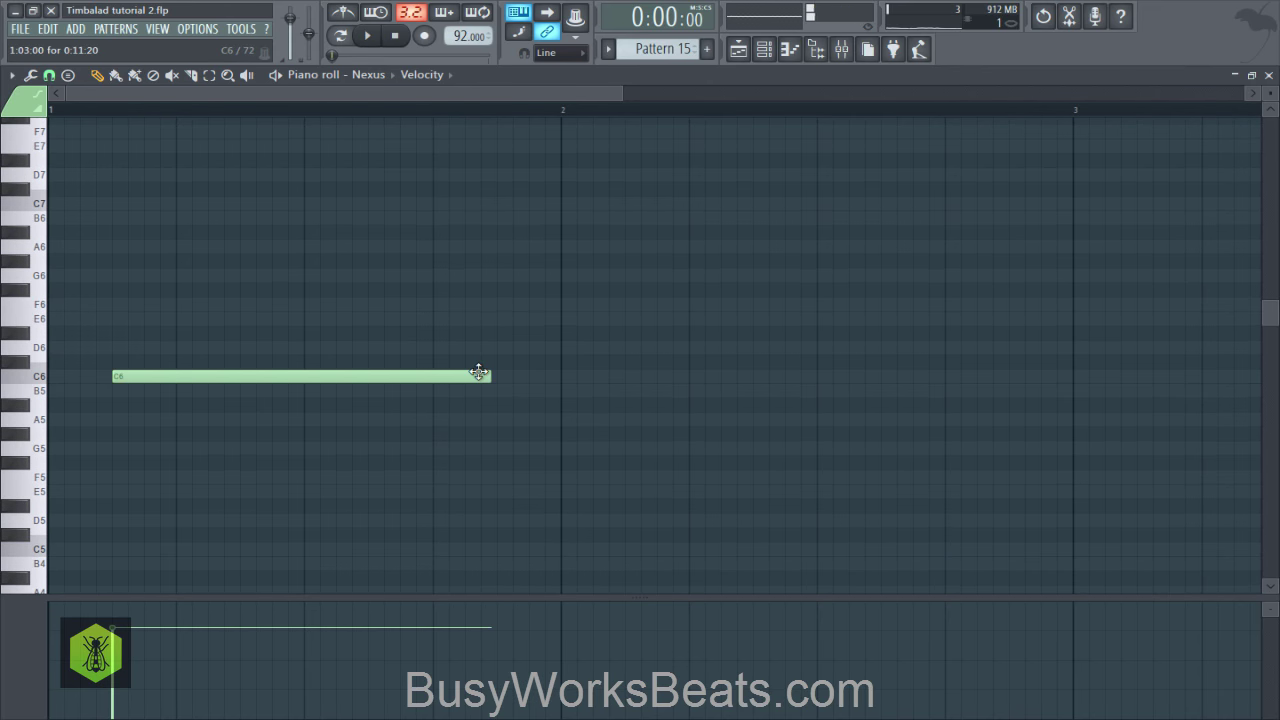
left_click_drag(149, 427, 126, 411)
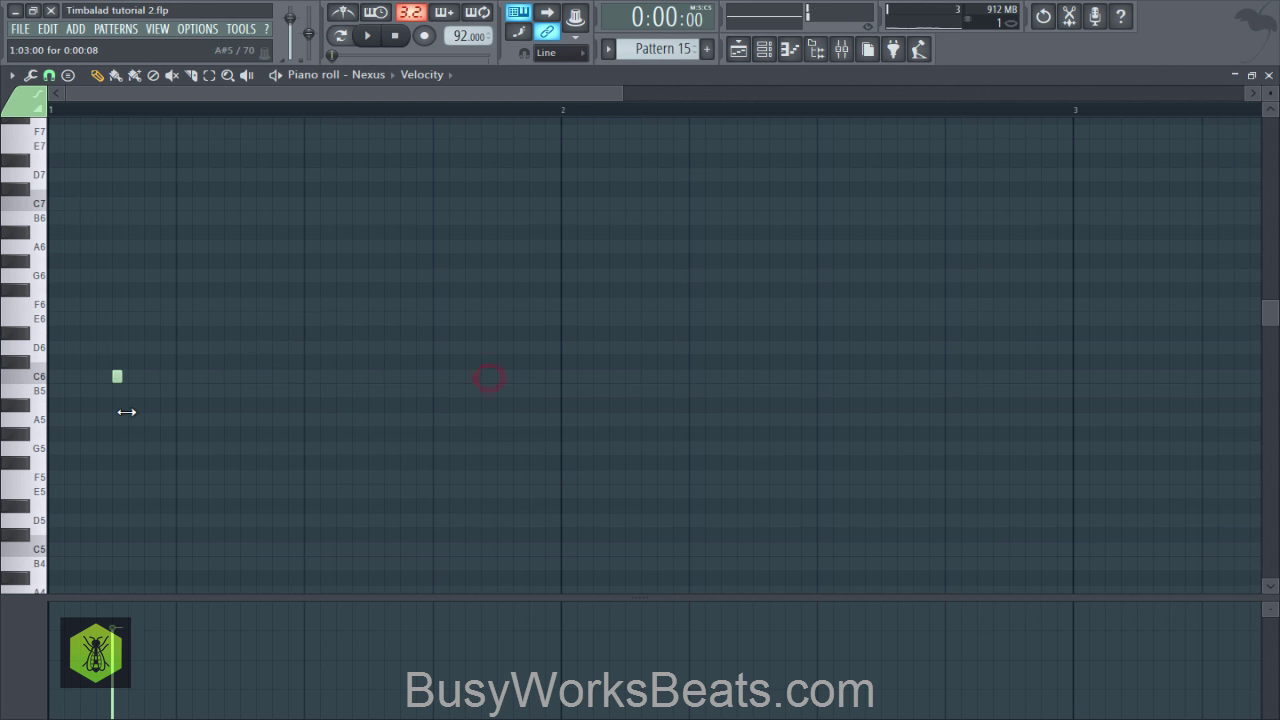
left_click(177, 391)
left_click(241, 421)
mouse_move(294, 452)
left_mouse_down()
mouse_move(277, 428)
mouse_move(113, 373)
mouse_move(394, 383)
left_mouse_up()
key("space")
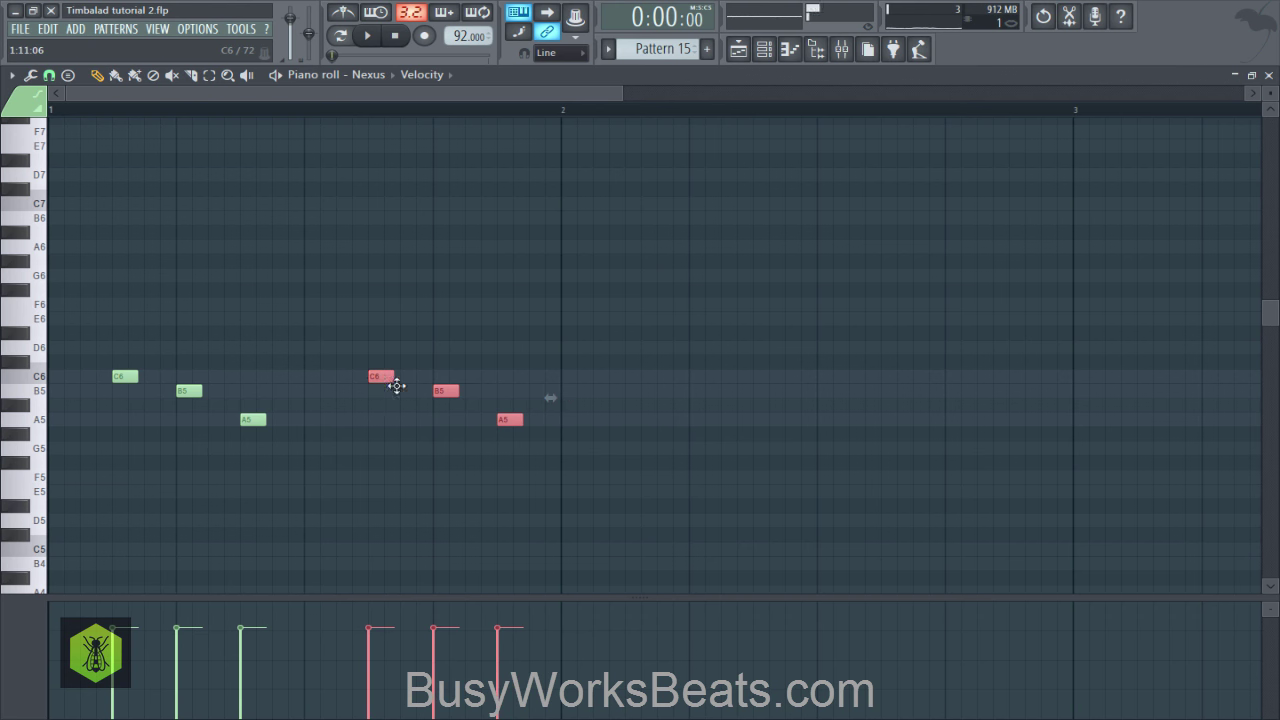
Step: Duplicate all the bar 1 notes into bar 2 and play the Nexus melody with the beat
left_click_drag(625, 472, 94, 332)
key("ctrl+b")
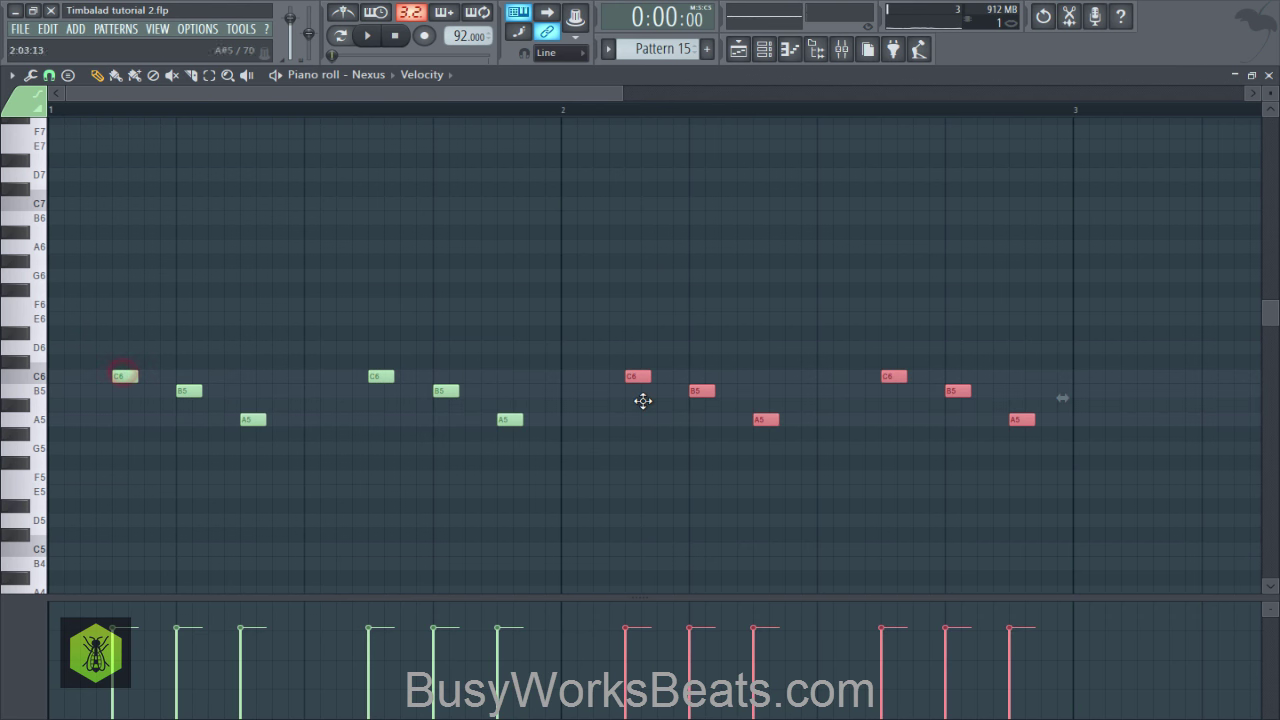
key("space")
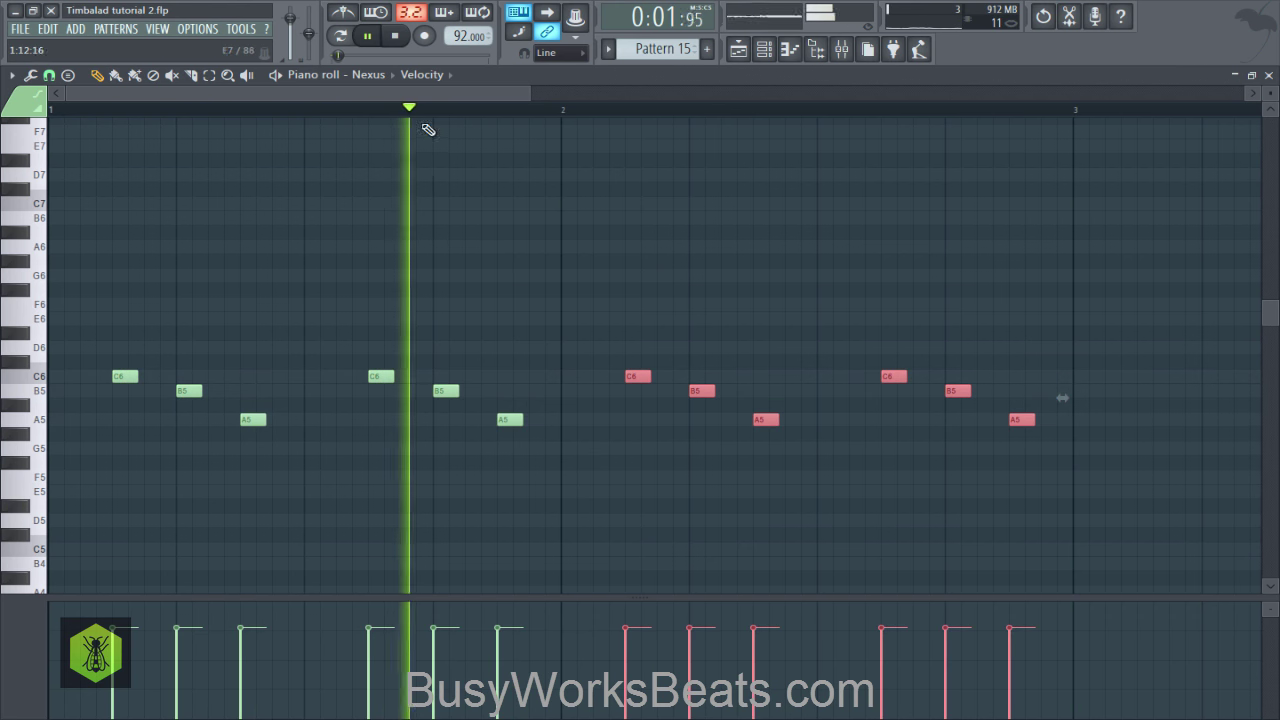
scroll(423, 112, "down", 4)
key("space")
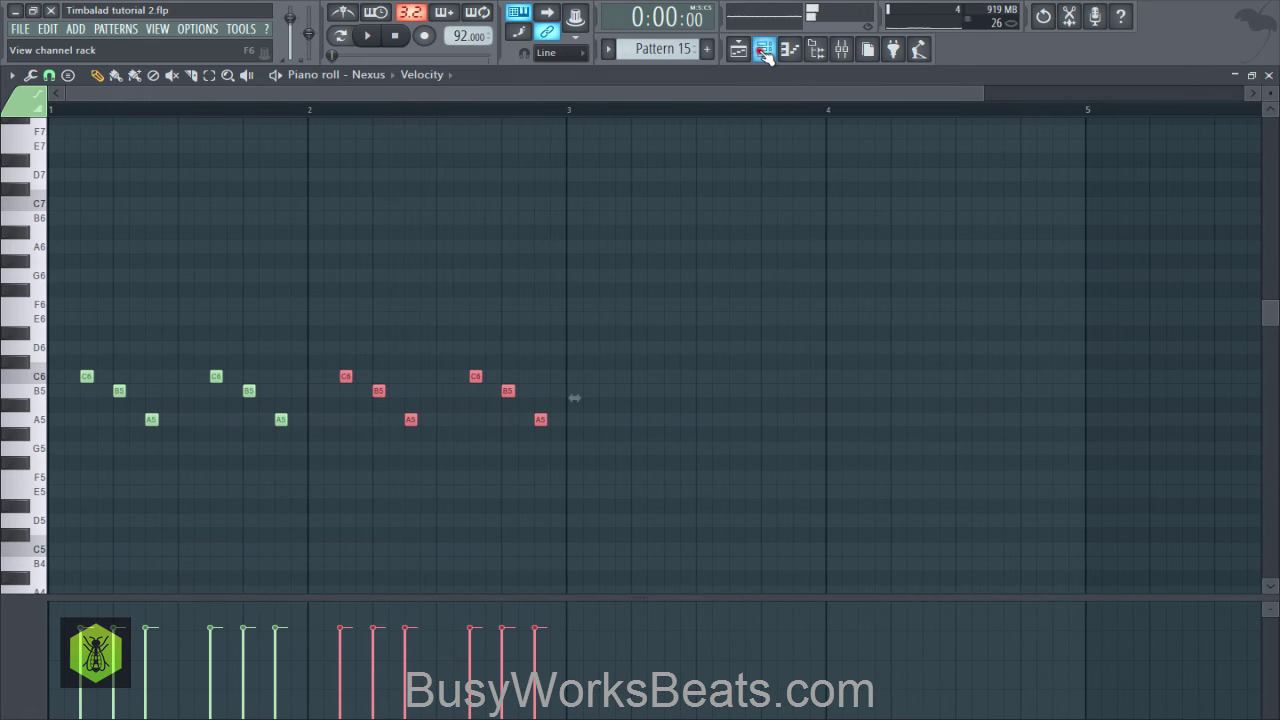
Step: Set the Nexus channel's fine time shift to 0:06 and lower mixer Insert 20 slightly during playback
left_click(762, 48)
left_click(230, 625)
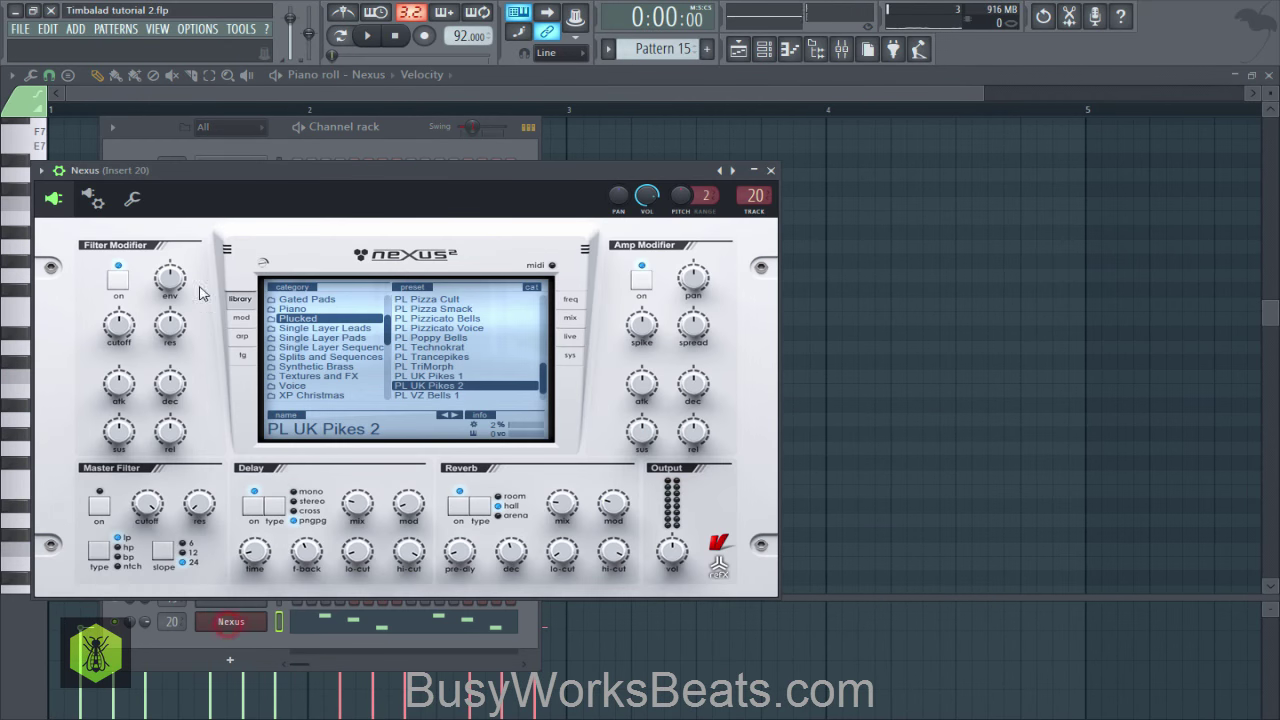
left_click(139, 211)
key("space")
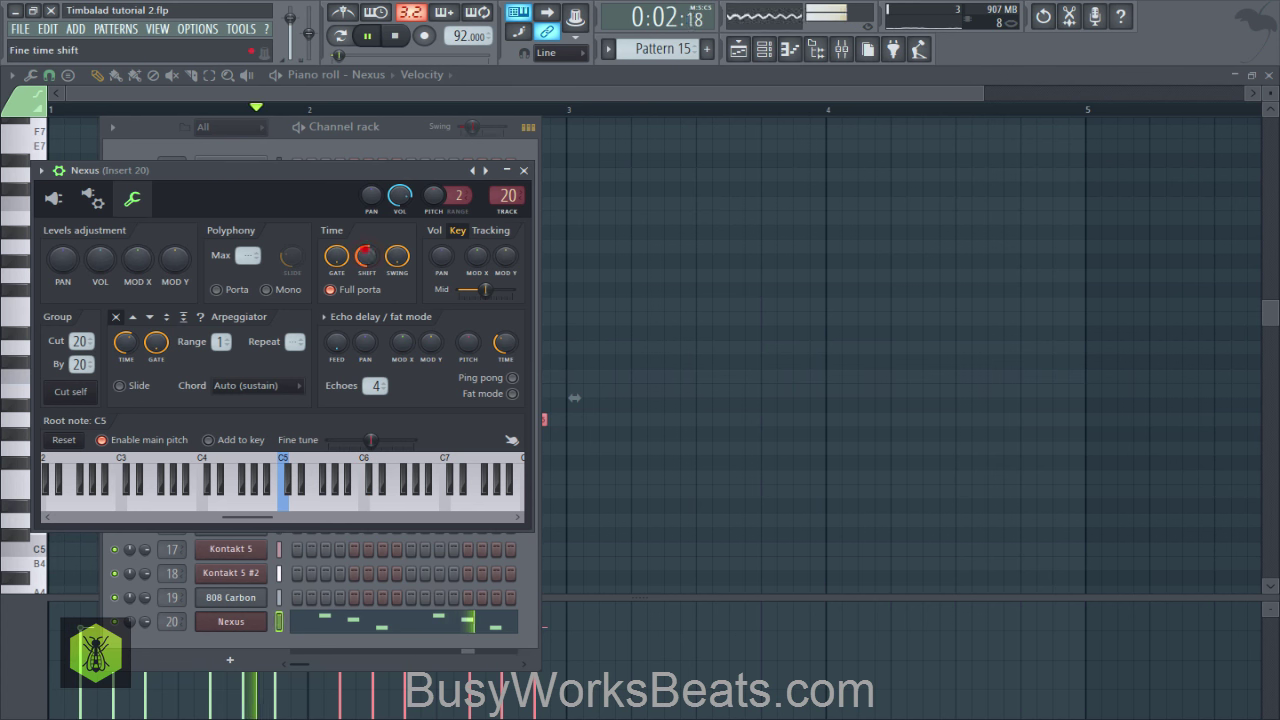
left_click_drag(367, 262, 375, 262)
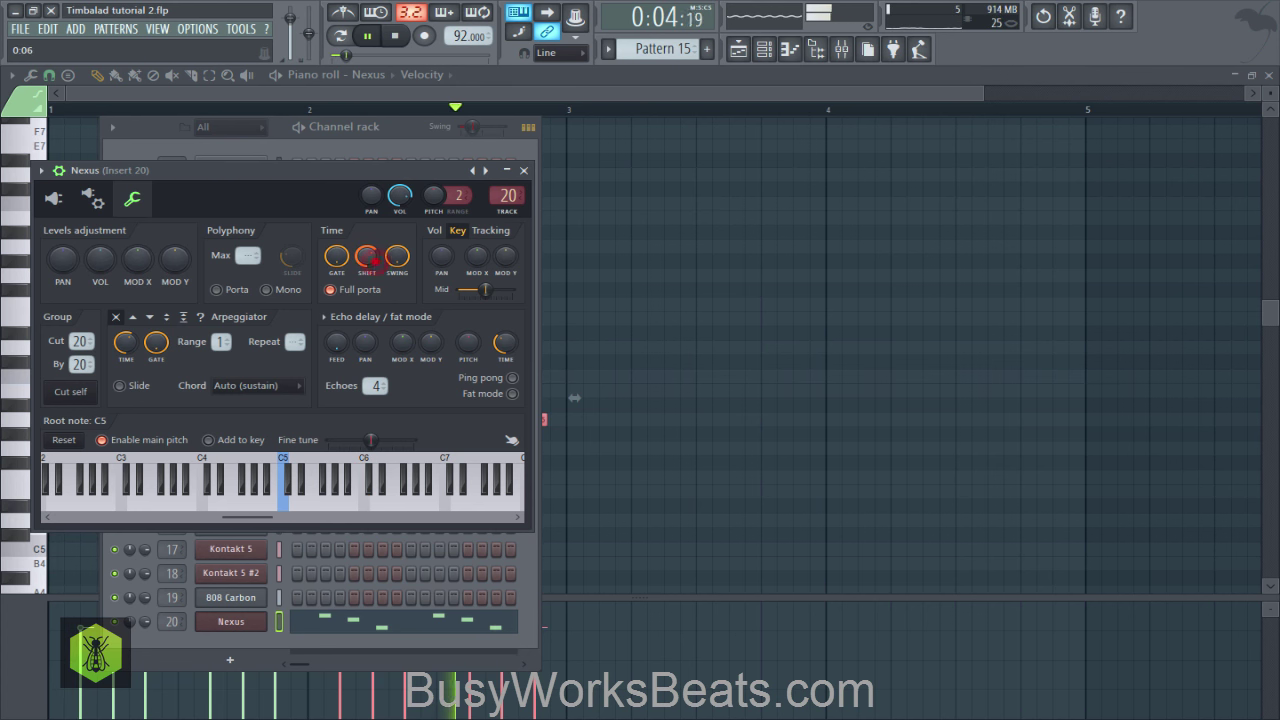
left_click(841, 48)
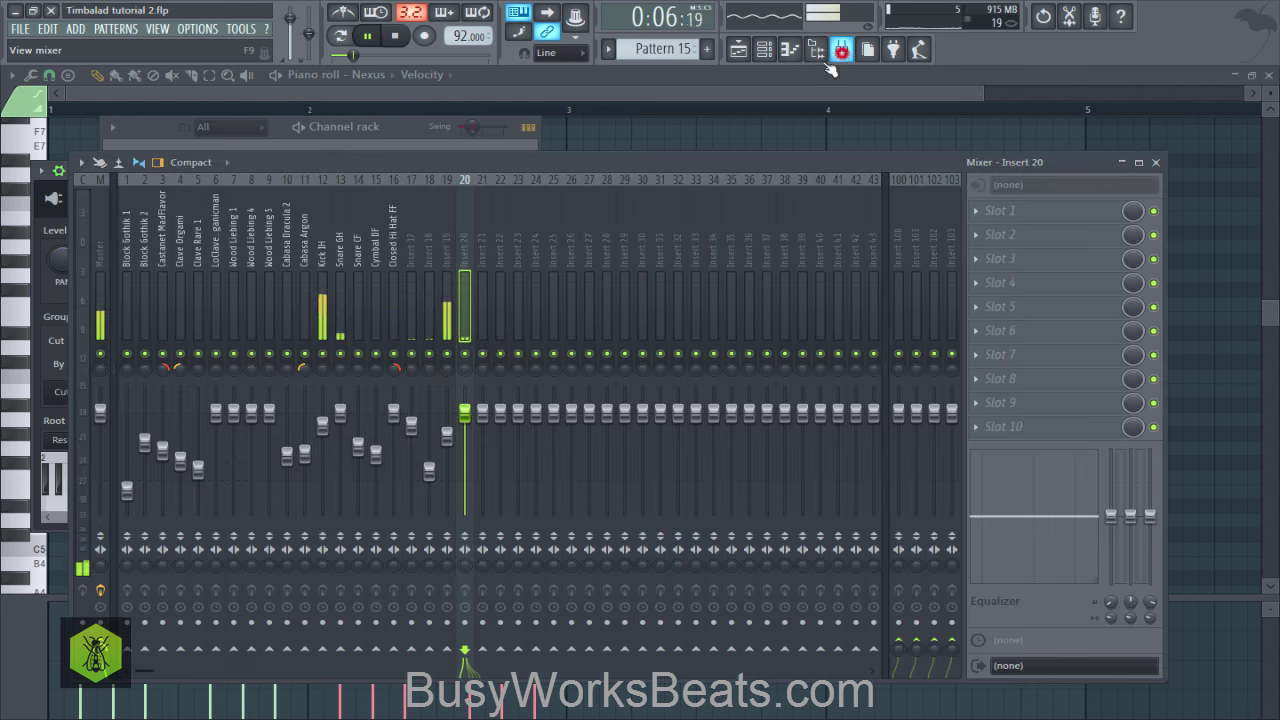
key("space")
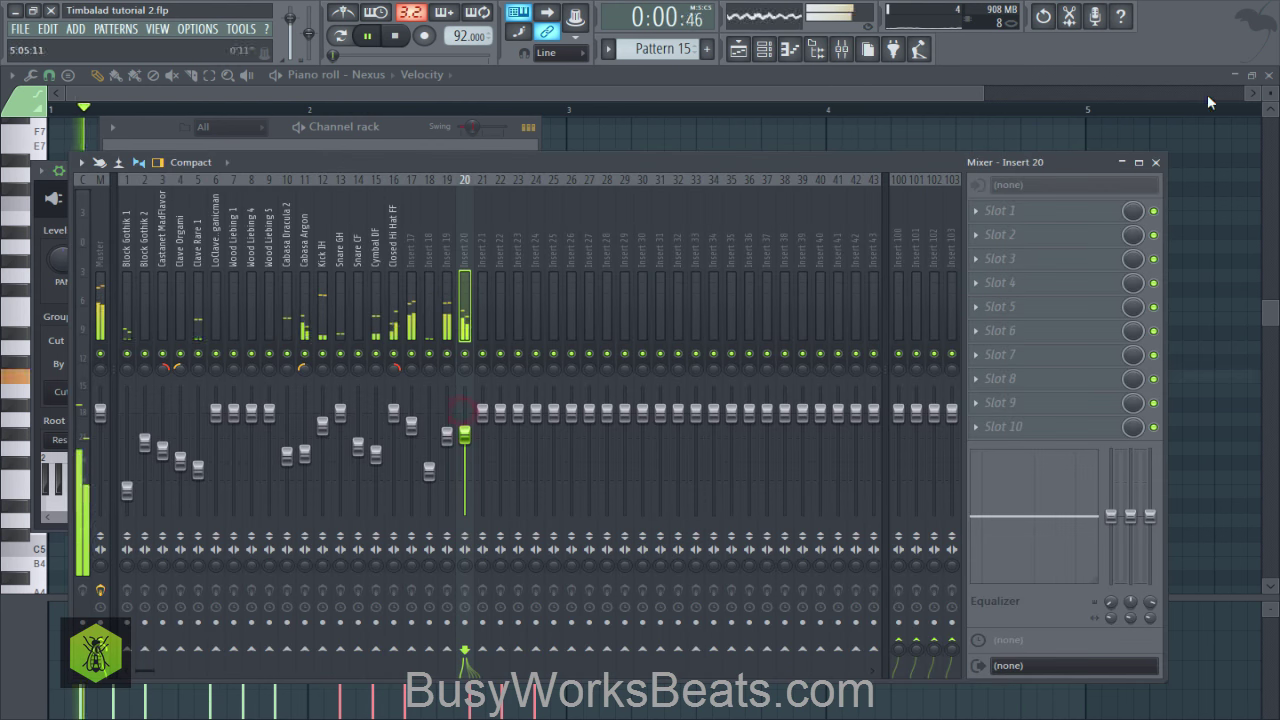
Step: Repeat the two-bar Pattern 15 clip along Track 12 up to bar 9 and save the project
left_click(1269, 76)
right_click(1184, 273)
left_click_drag(192, 642, 345, 640)
key("ctrl+s")
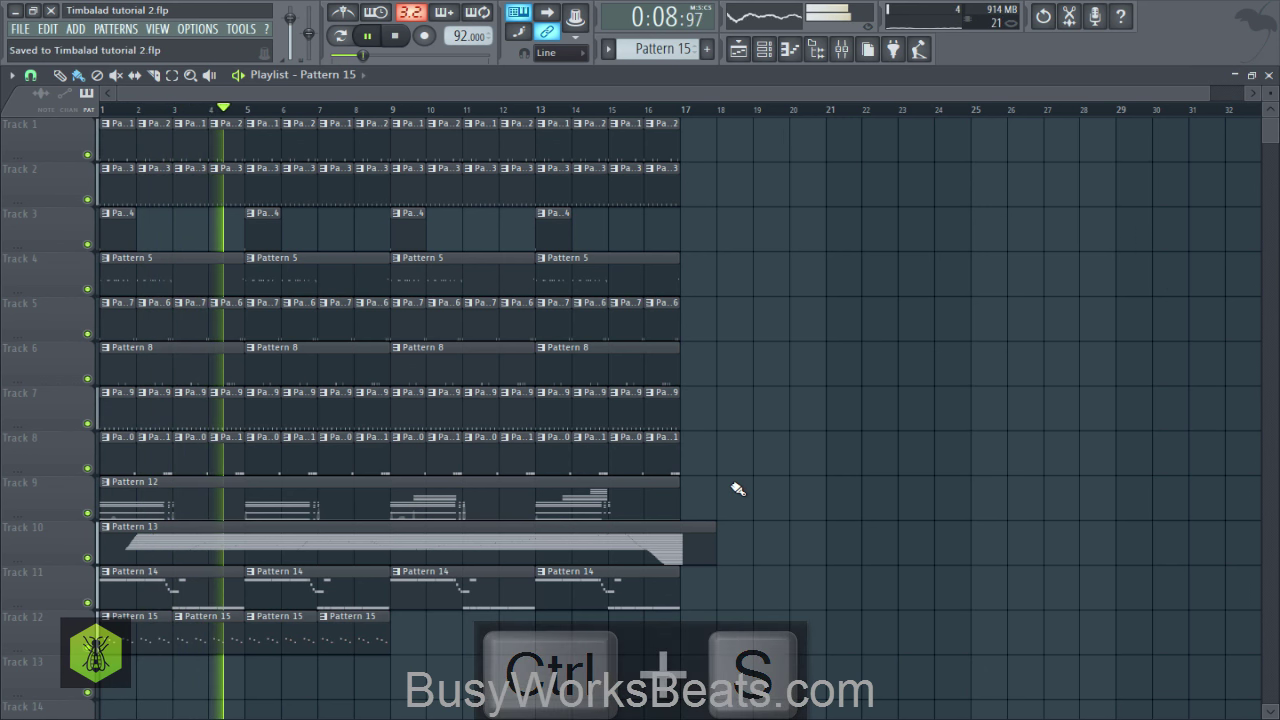
Step: Lower mixer Insert 20 to about 53% (-11.8 dB) during playback and close the mixer
left_click(843, 52)
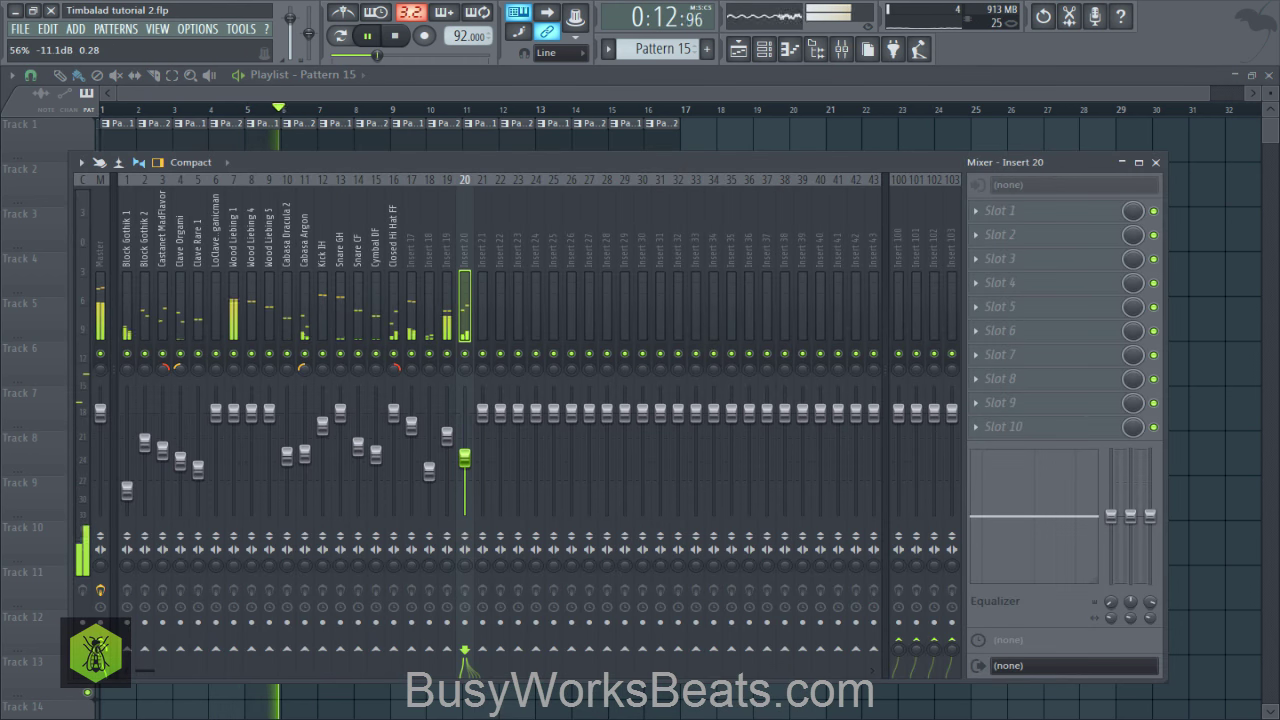
left_click(462, 460)
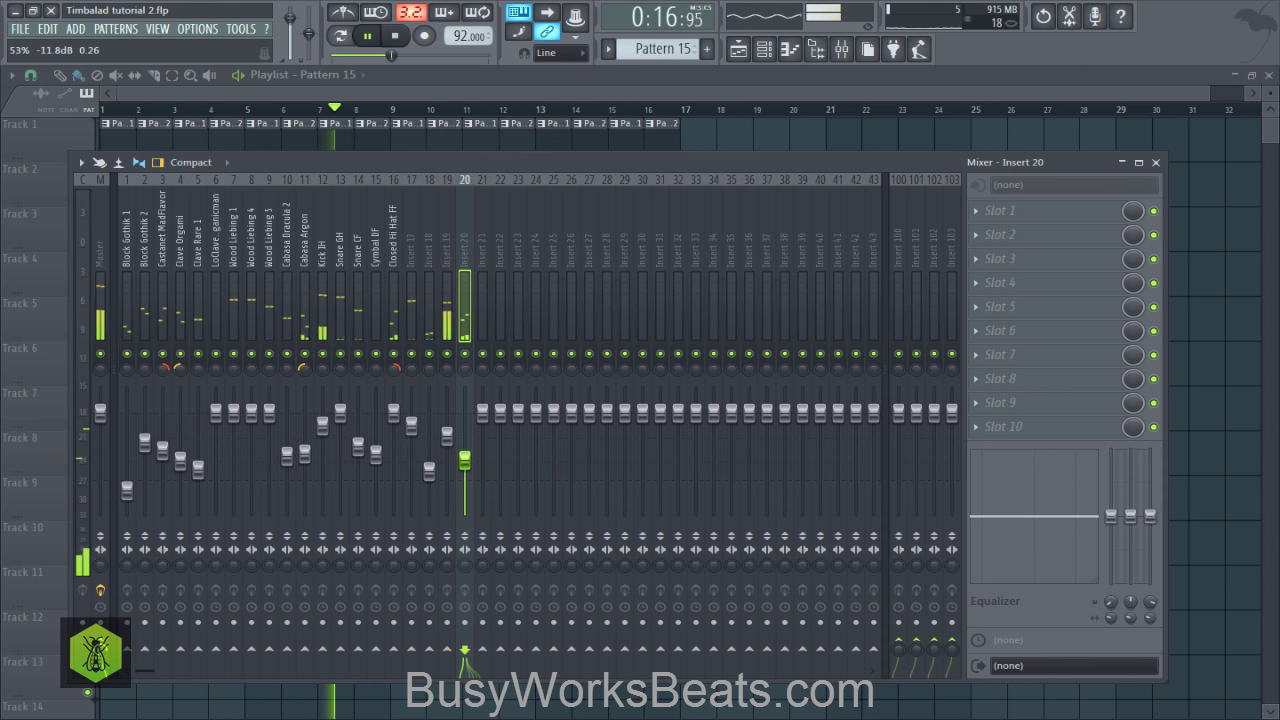
left_click(1155, 162)
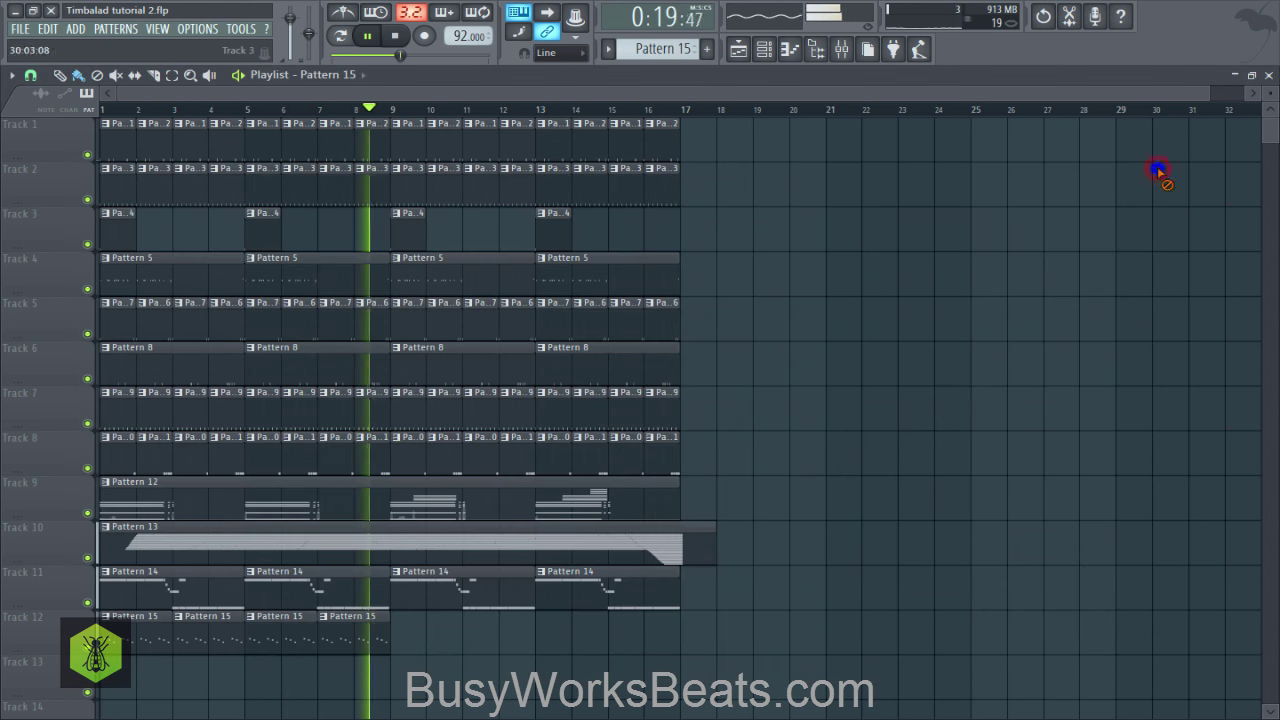
Step: Close the playlist and the open Nexus and 808 Carbon channel windows
left_click(1269, 76)
left_click(764, 48)
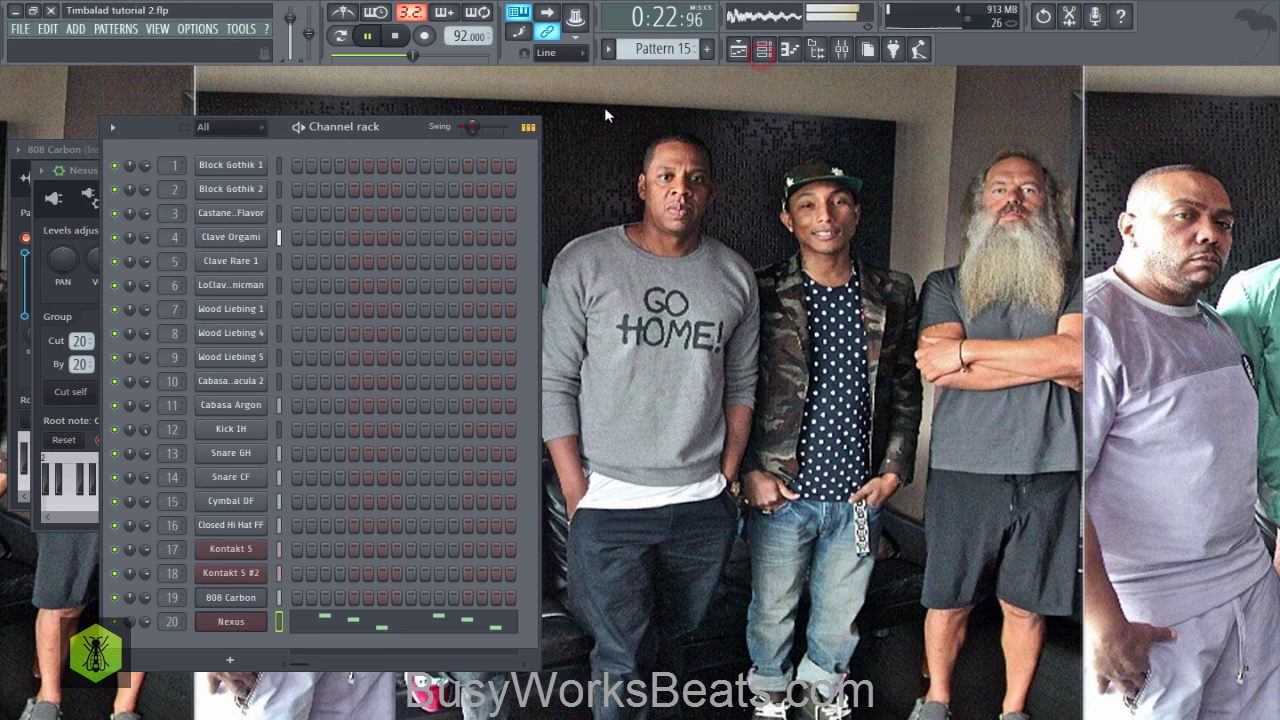
left_click(764, 48)
left_click(524, 172)
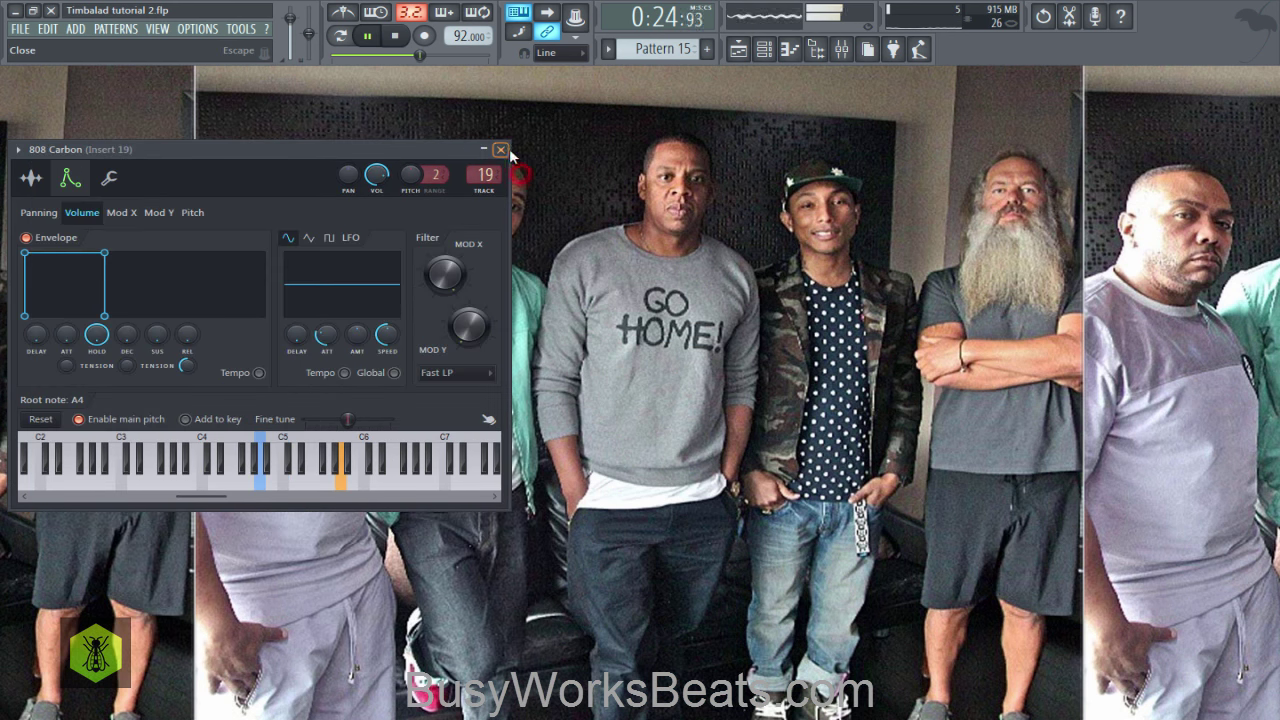
left_click(501, 149)
Step: Show the channel rack, switch to the empty Pattern 16, and save the project
left_click(764, 48)
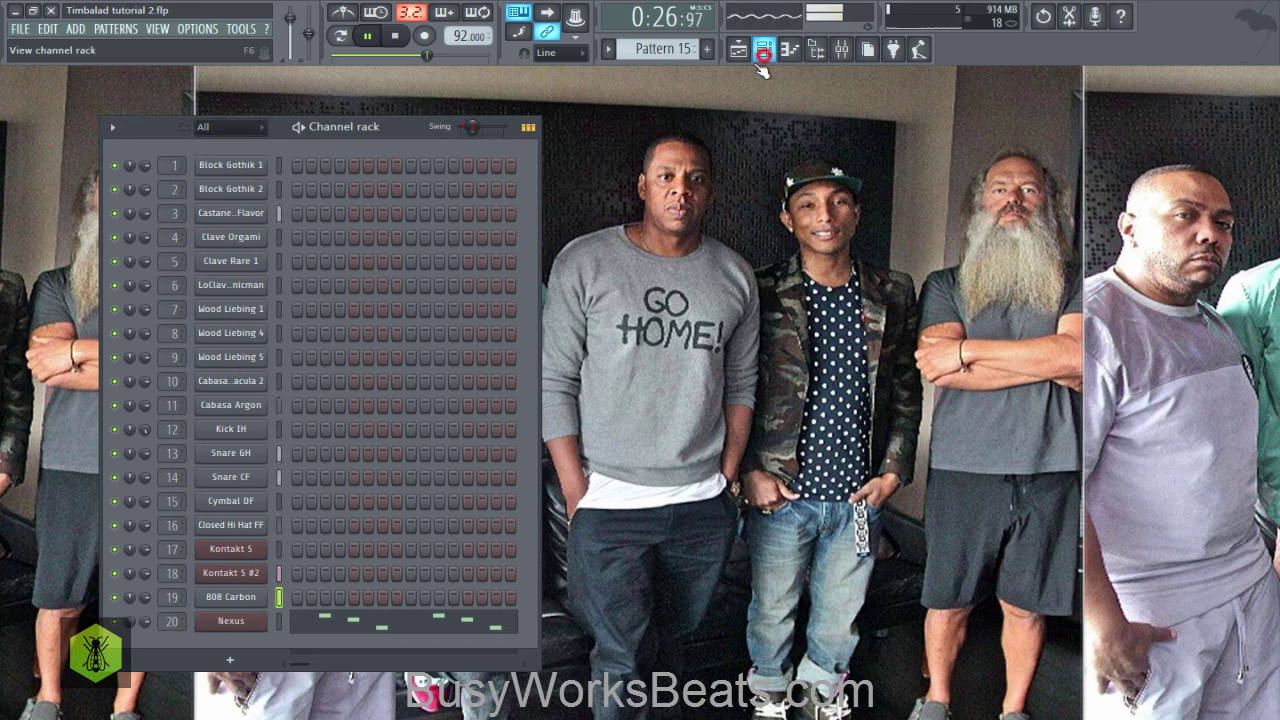
scroll(673, 50, "down", 2)
scroll(673, 50, "up", 1)
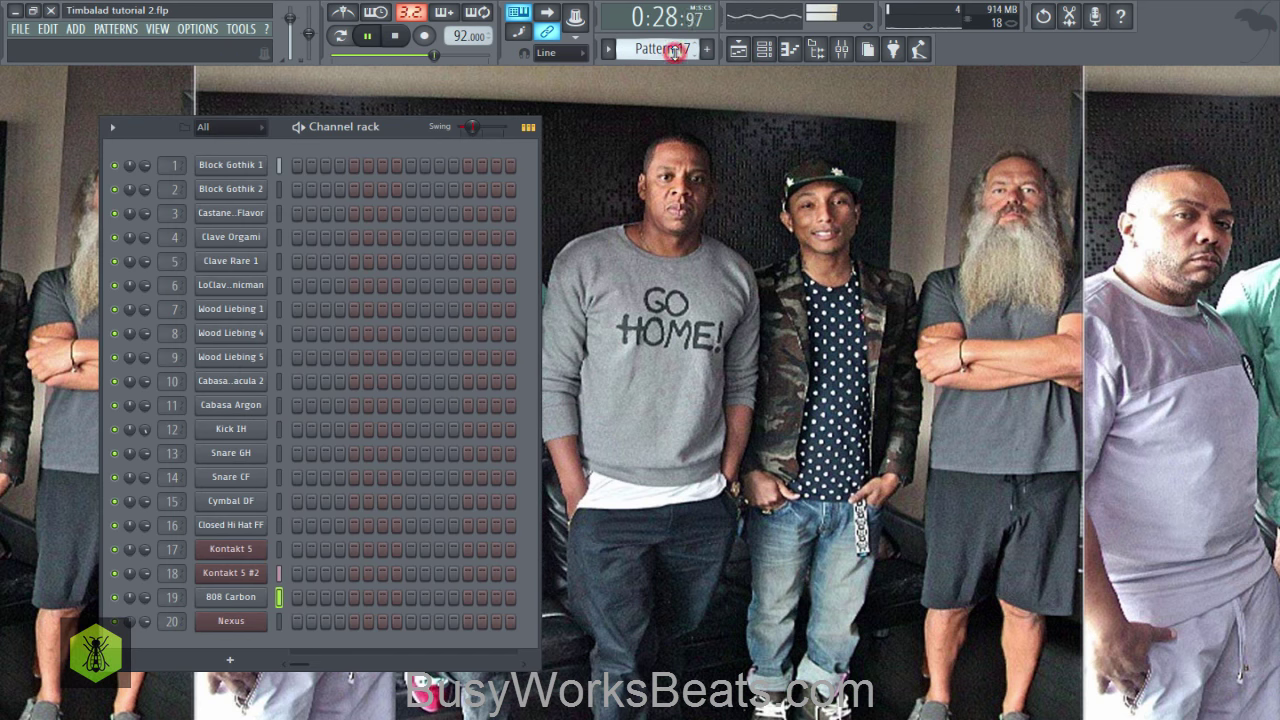
key("ctrl+s")
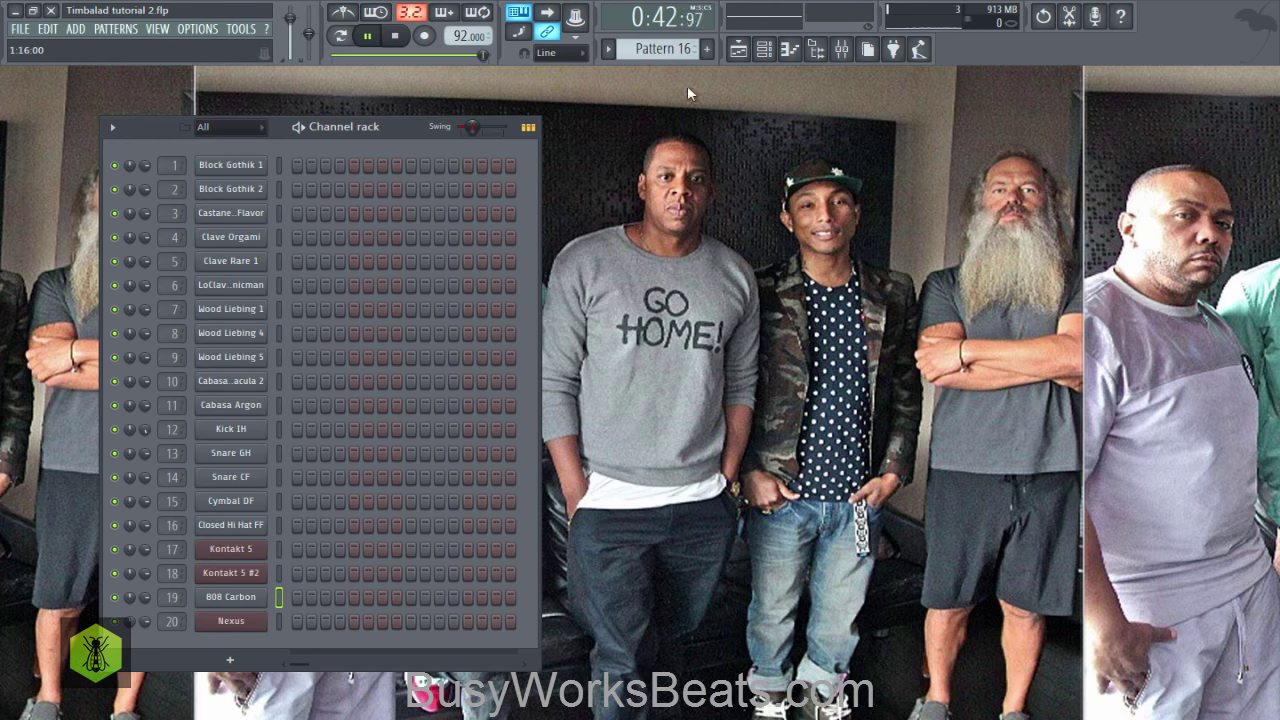
Step: Cut off the end of the Pattern 13 clip on playlist Track 10 at bar 17 and return to the Draw tool
left_click(740, 54)
key("space")
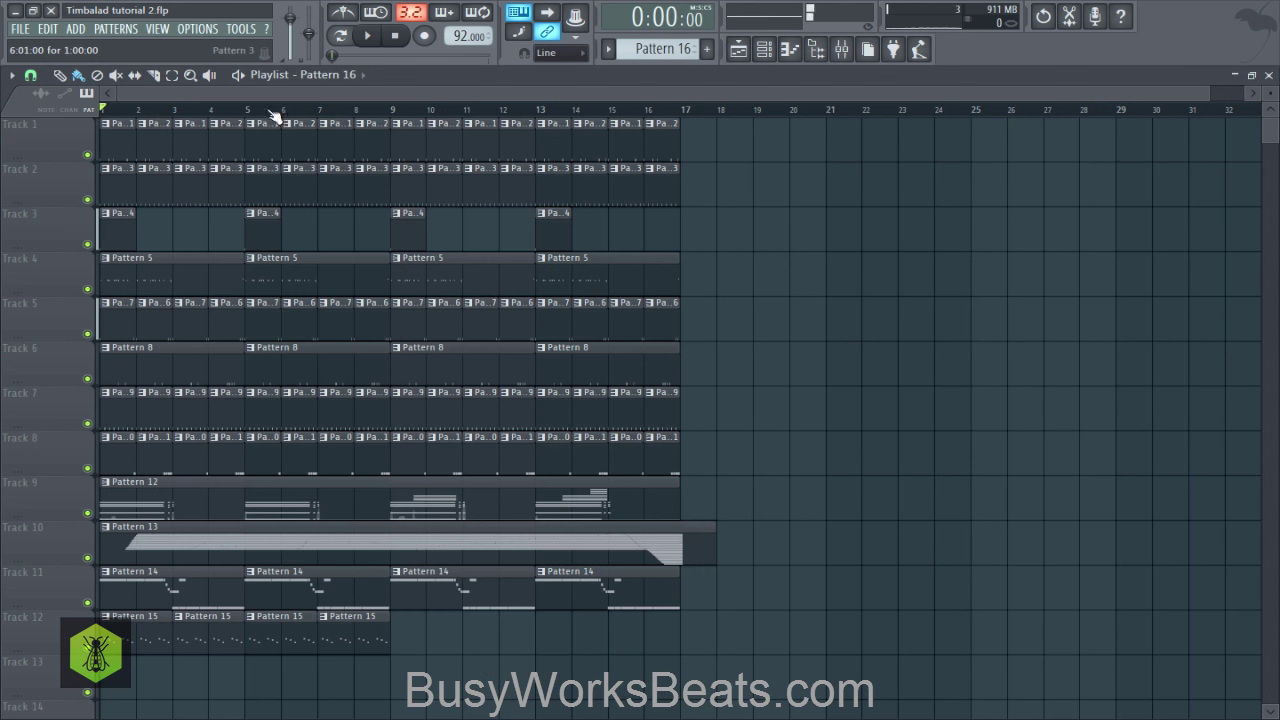
left_click(158, 79)
key("space")
left_click_drag(684, 516, 697, 565)
left_click(60, 75)
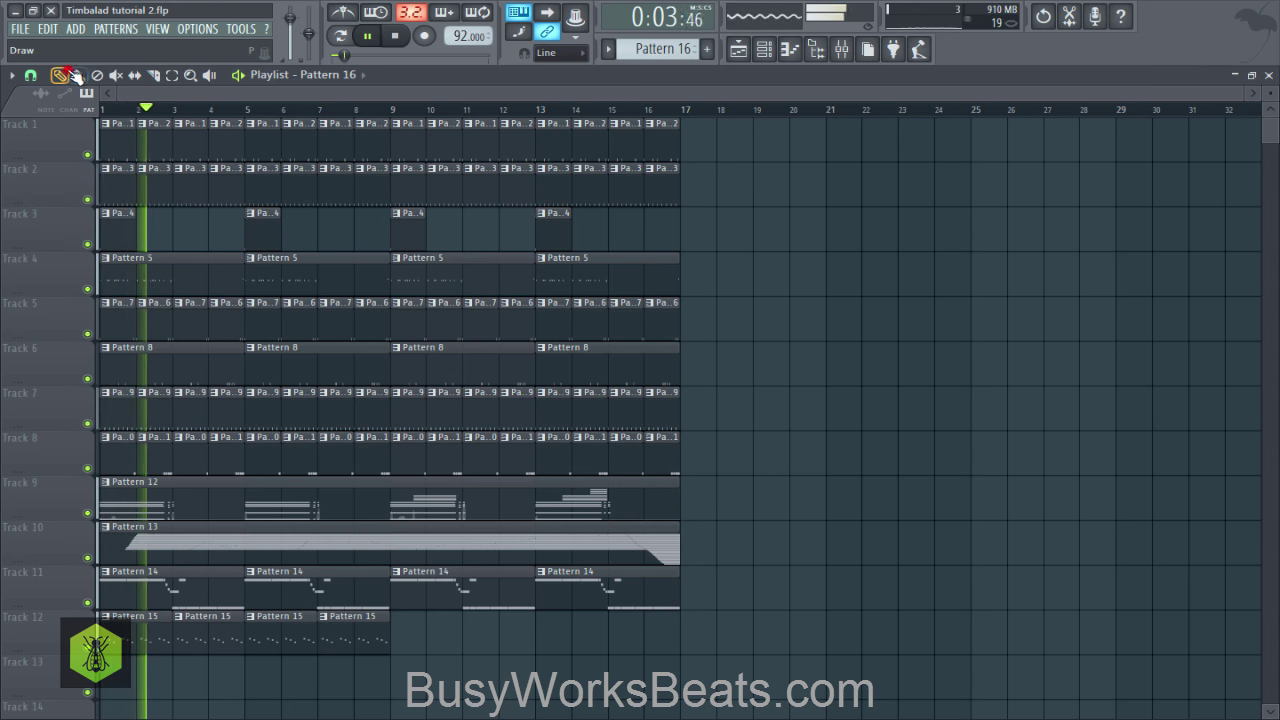
Step: Show the channel rack over the playlist with Pattern 16 selected
left_click(764, 54)
right_click(842, 424)
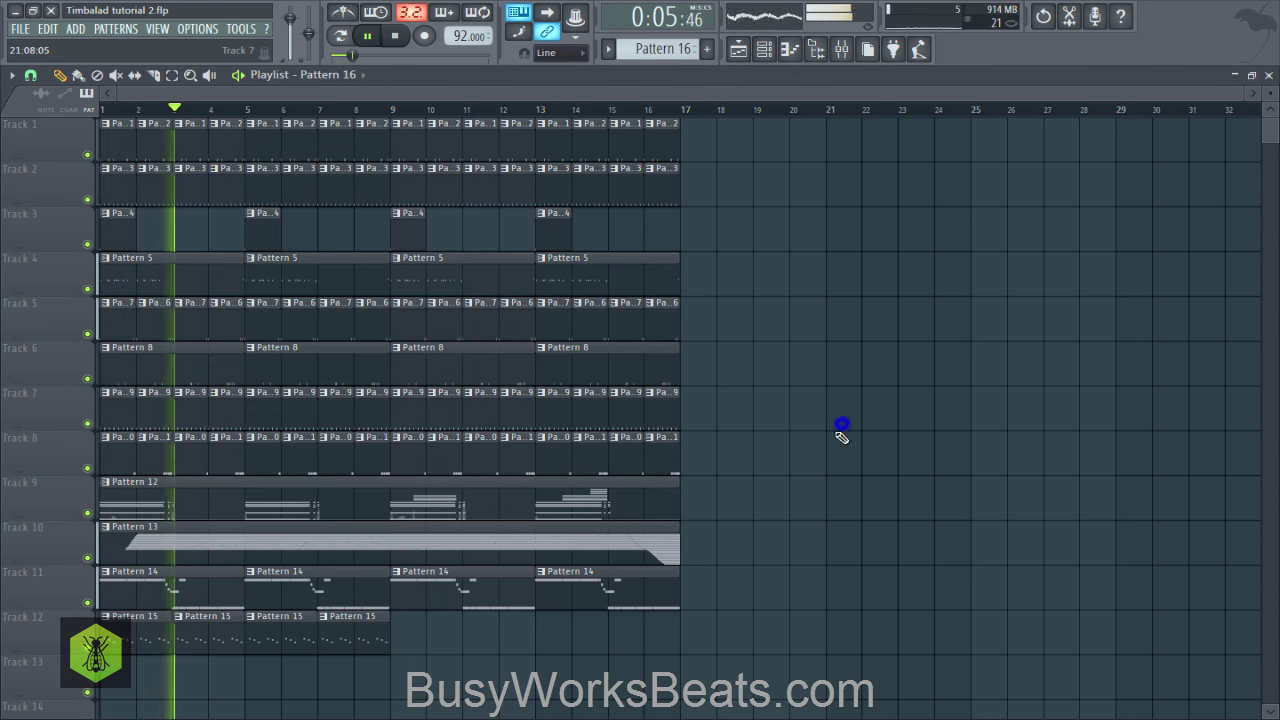
left_click(764, 51)
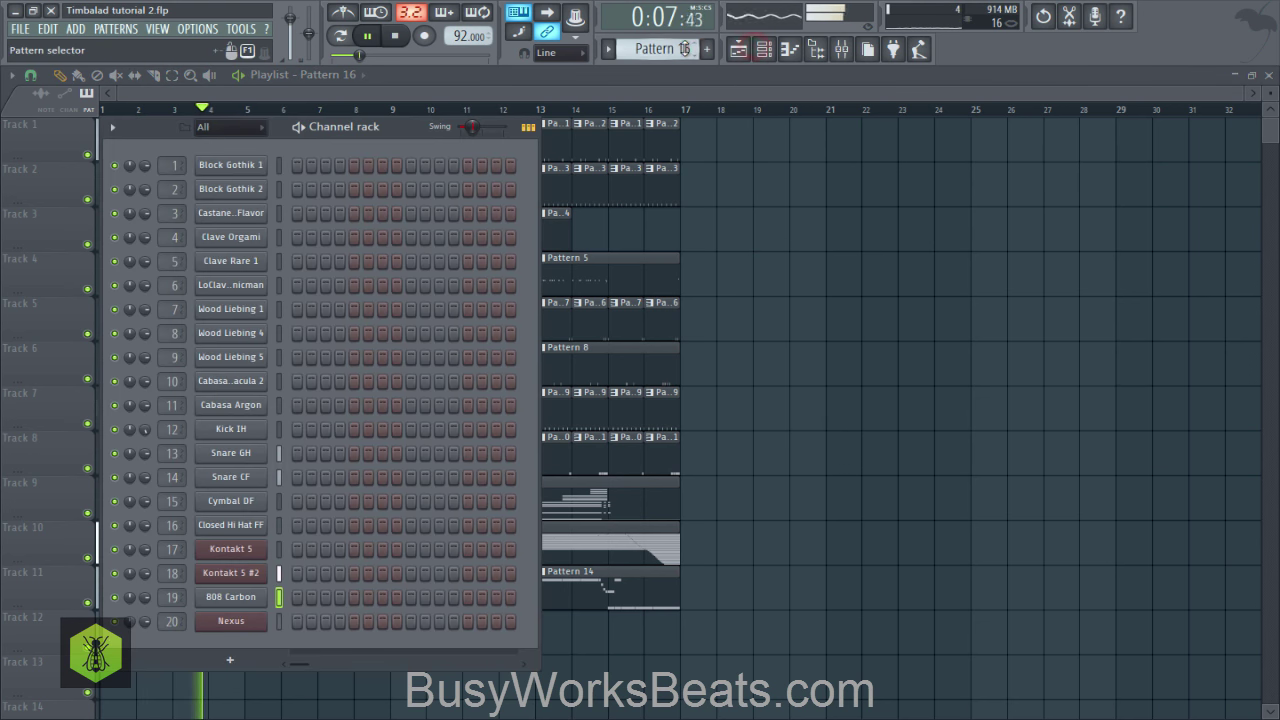
Step: Save the project, show the channel rack with Pattern 16 selected, and stop playback
left_click_drag(684, 48, 684, 44)
right_click(737, 219)
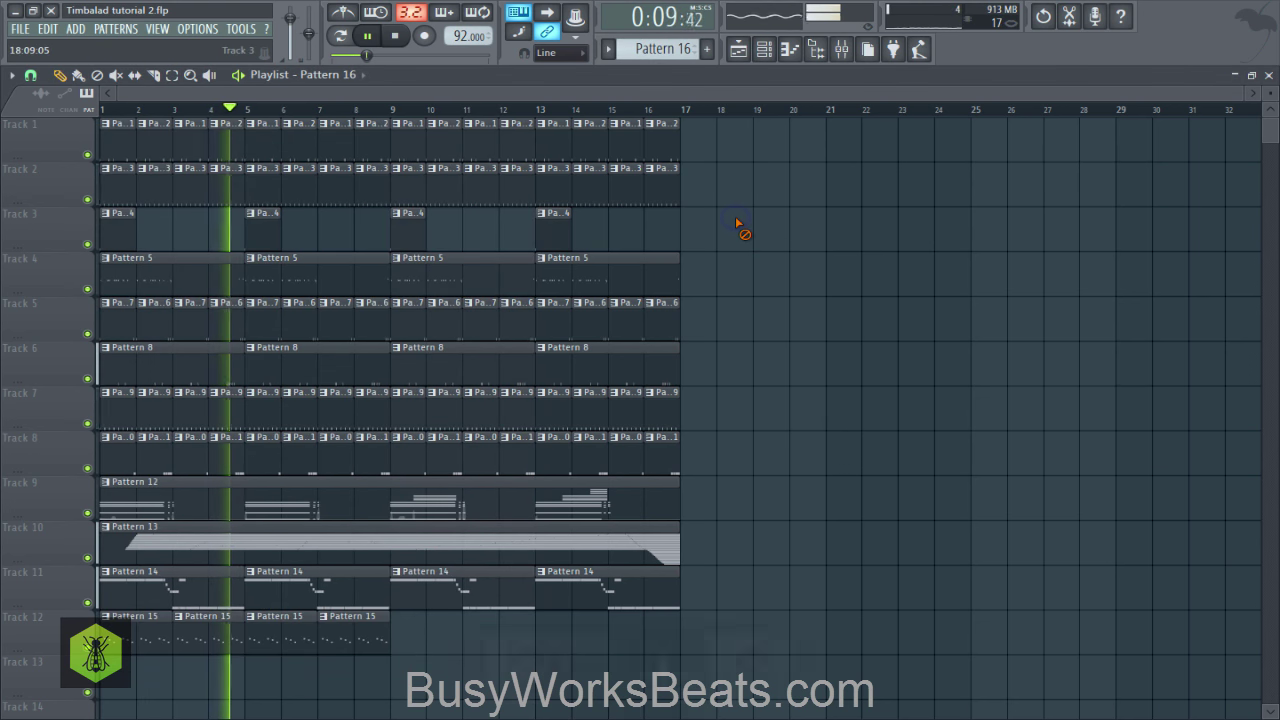
key("ctrl+s")
left_click(764, 51)
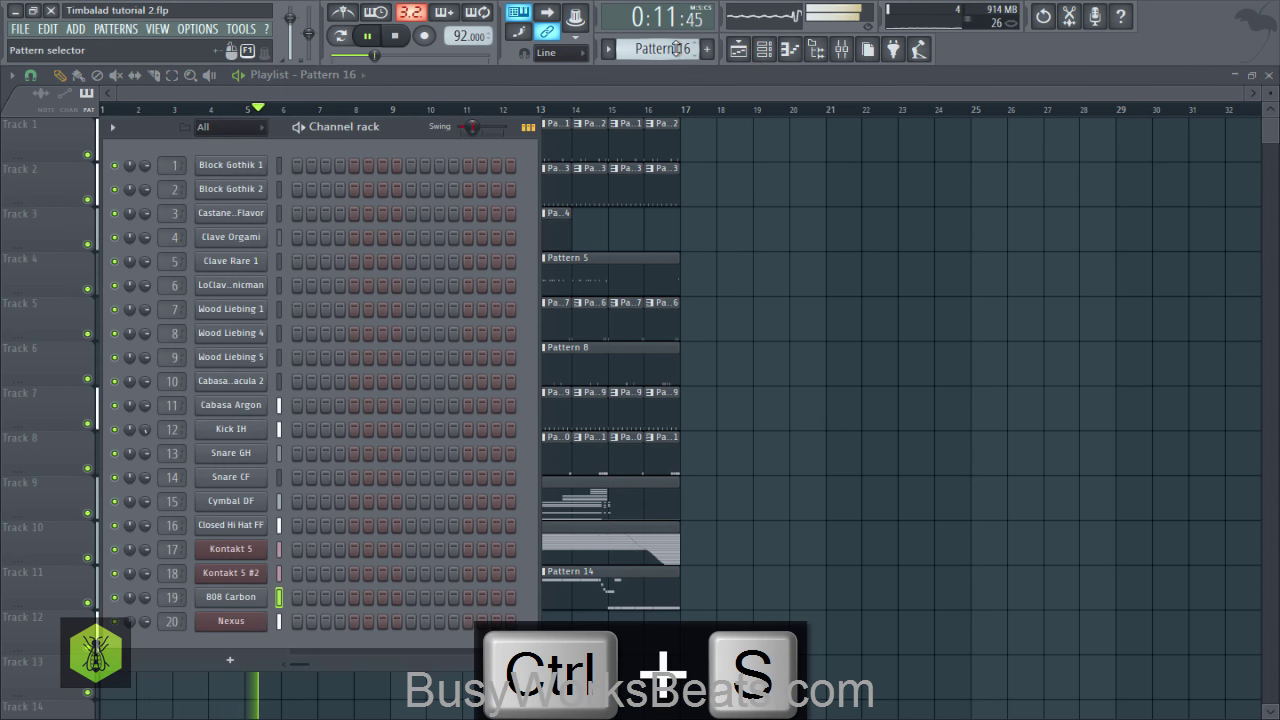
left_click_drag(678, 46, 676, 44)
key("space")
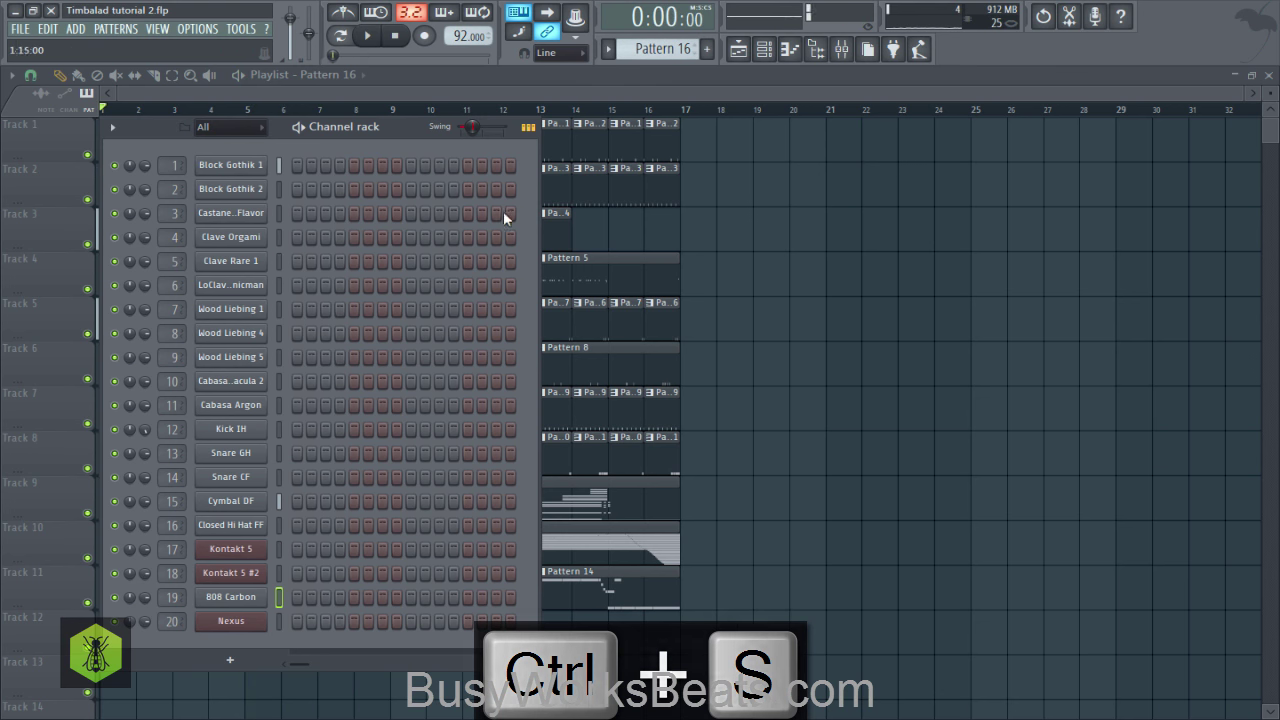
Step: Add a 3x Osc channel and route it to mixer track 21
left_click(75, 28)
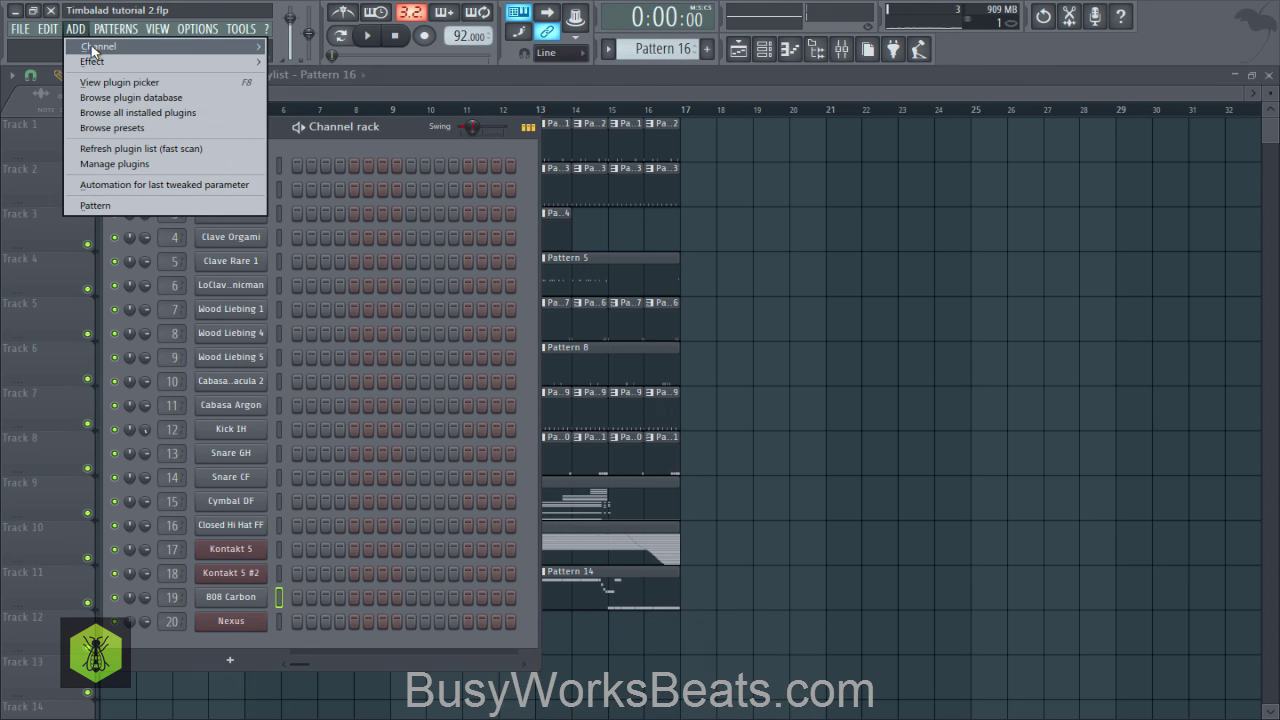
mouse_move(100, 46)
left_click(298, 57)
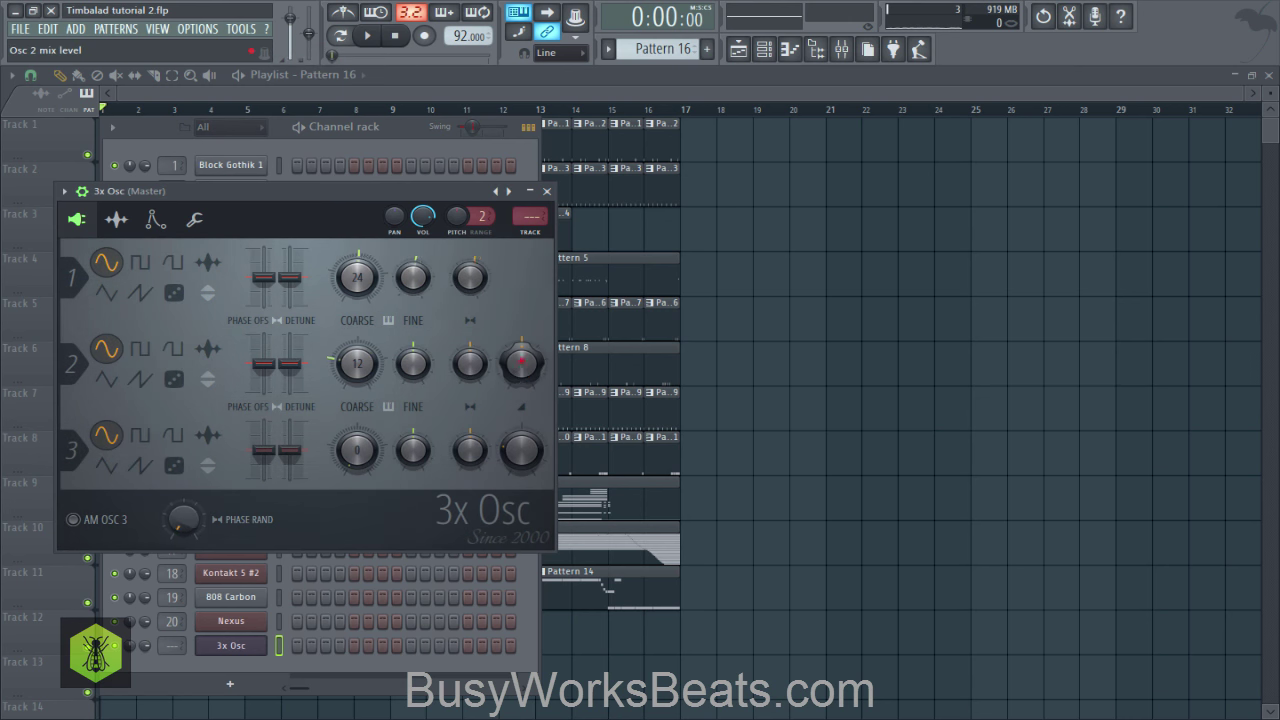
left_click(546, 191)
key("space")
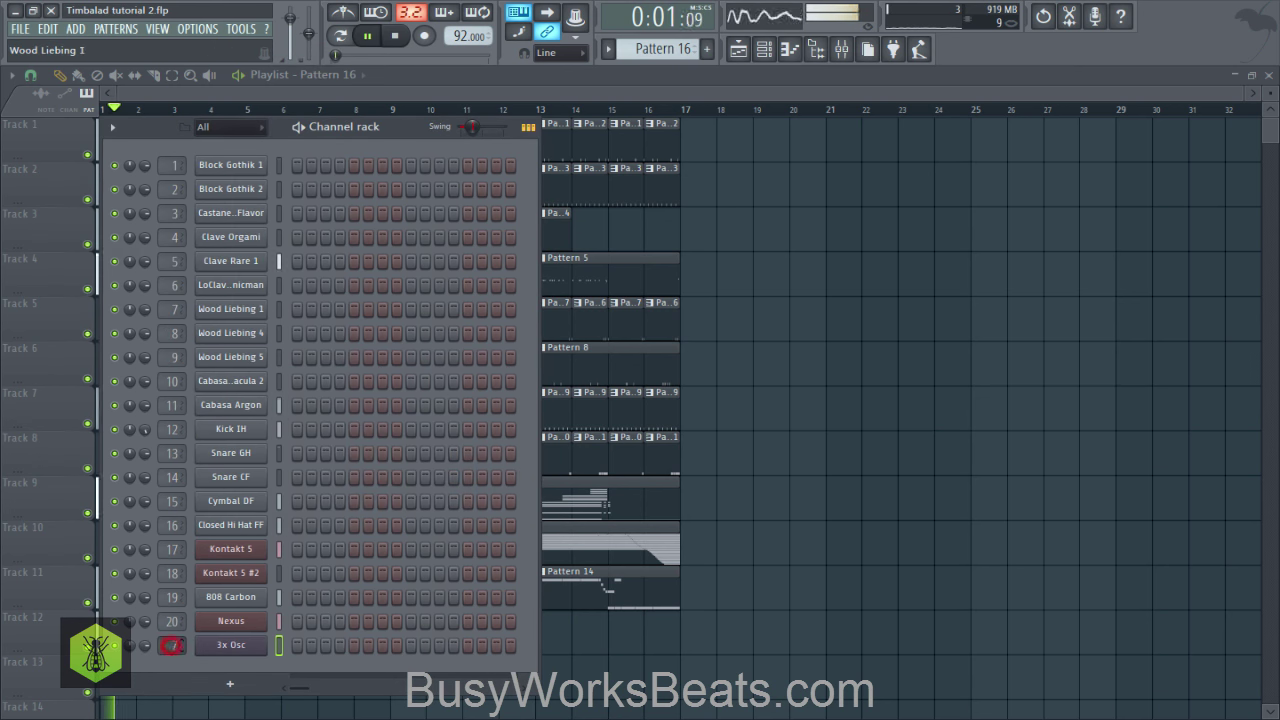
left_click_drag(172, 645, 172, 578)
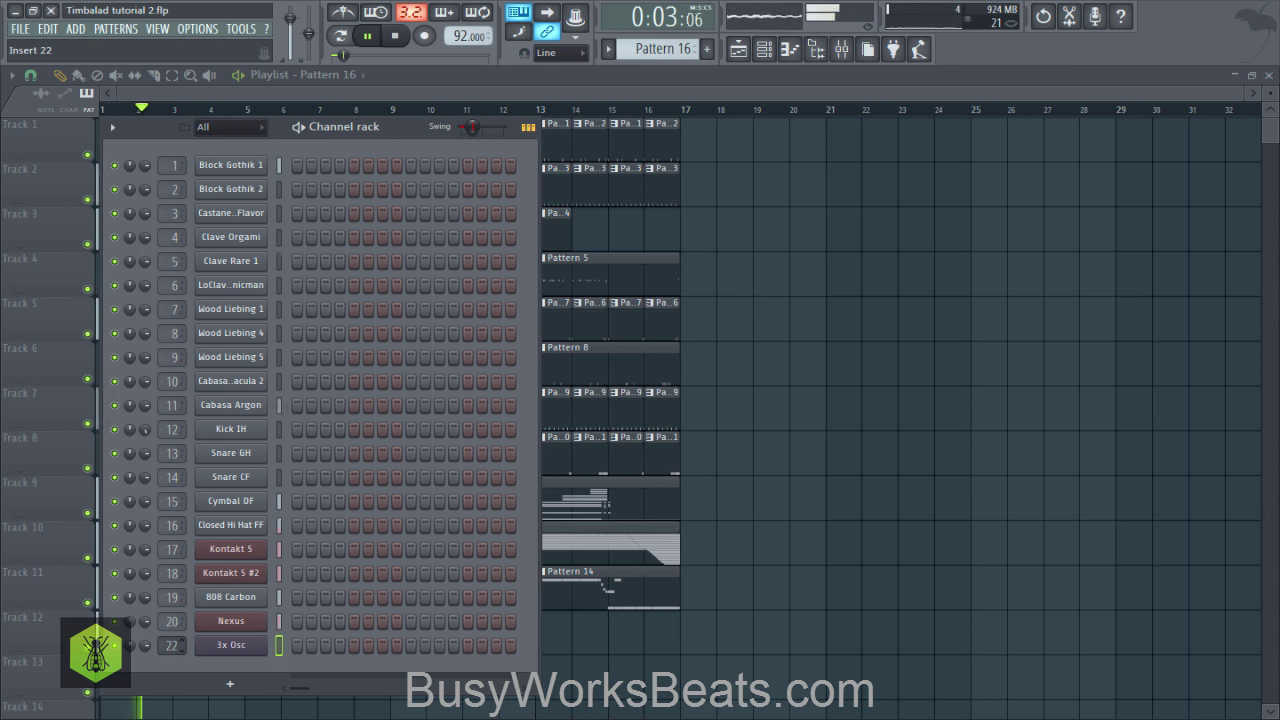
key("F6")
key("space")
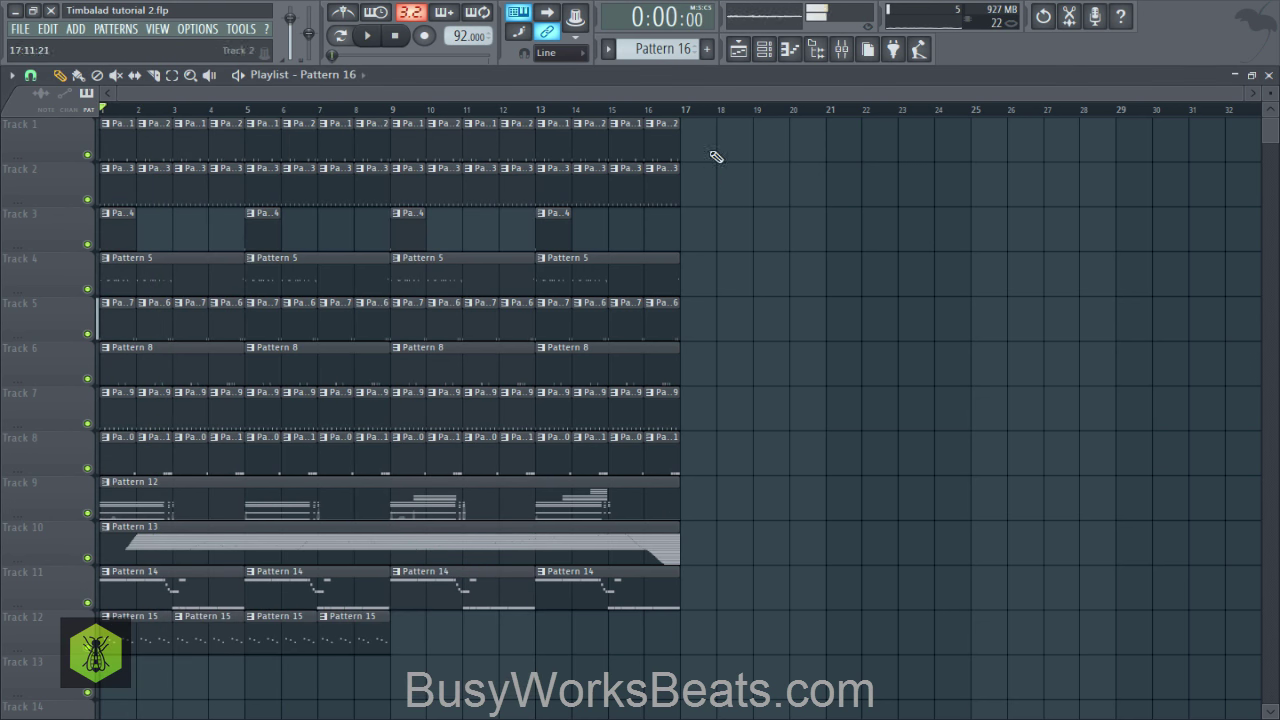
Step: Open the 3x Osc piano roll for Pattern 16 and place a short E6 note at the start of bar 1
left_click(763, 50)
right_click(246, 653)
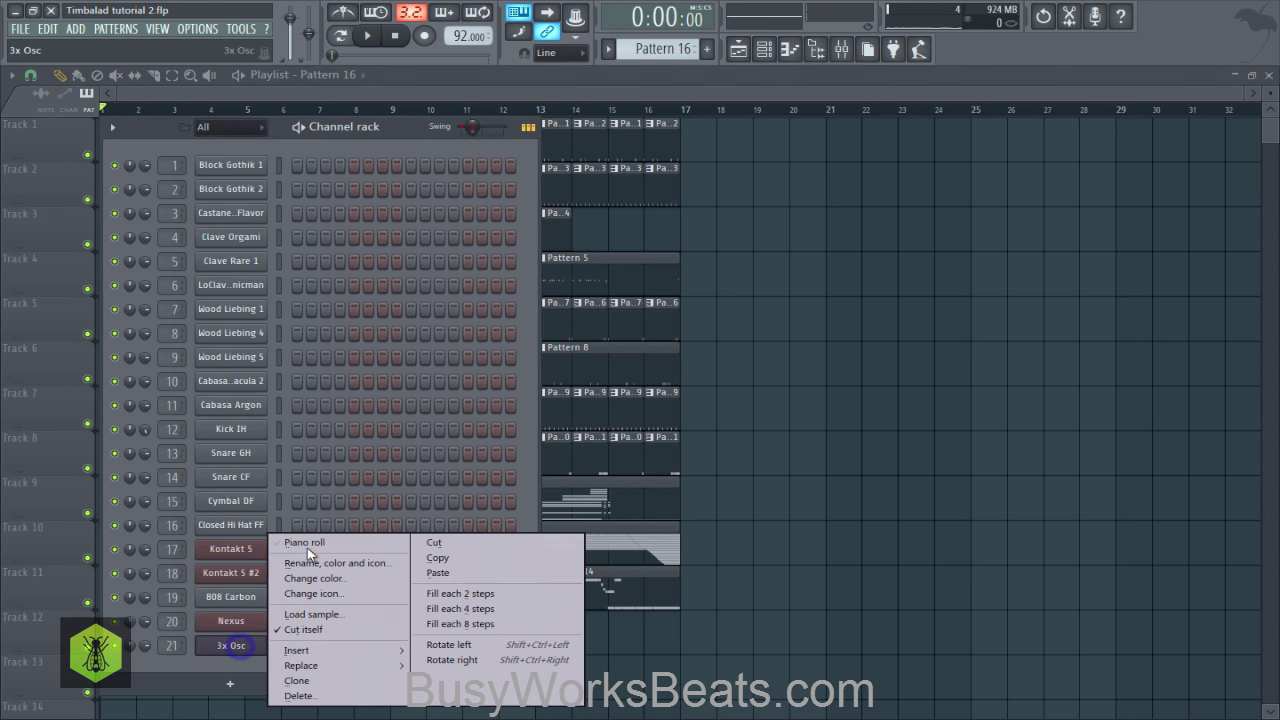
left_click(307, 547)
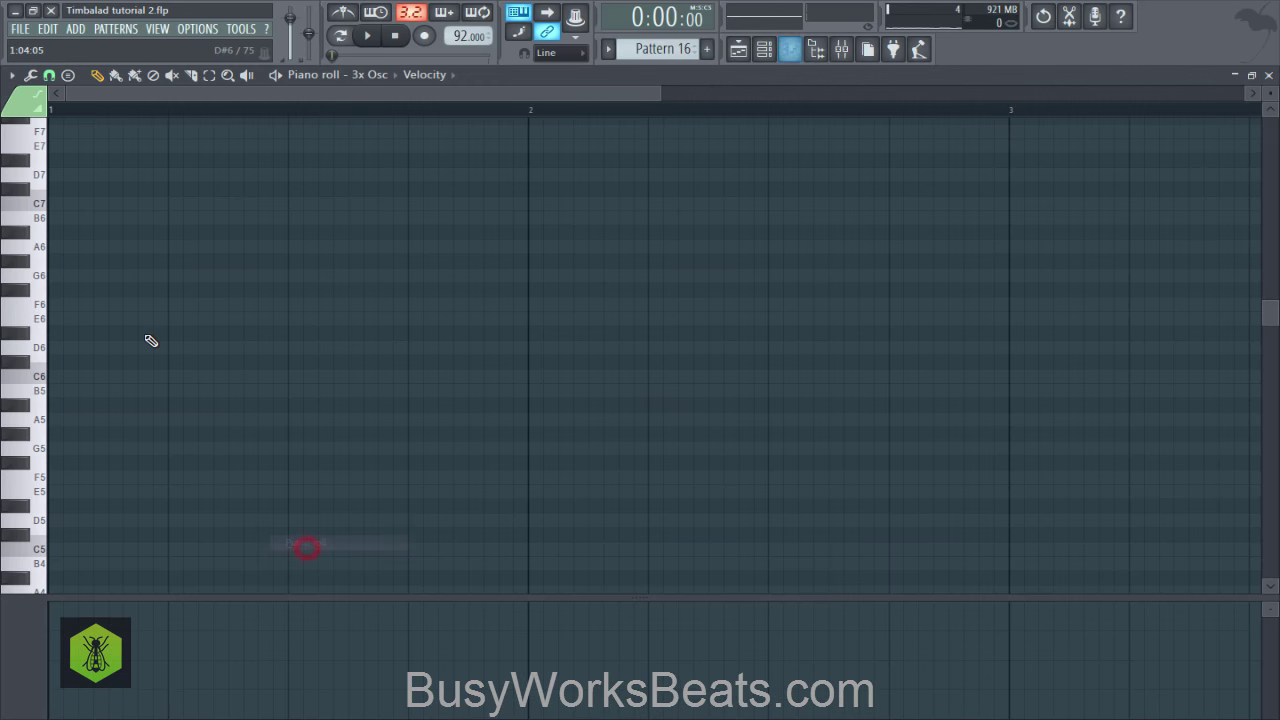
left_click(48, 318)
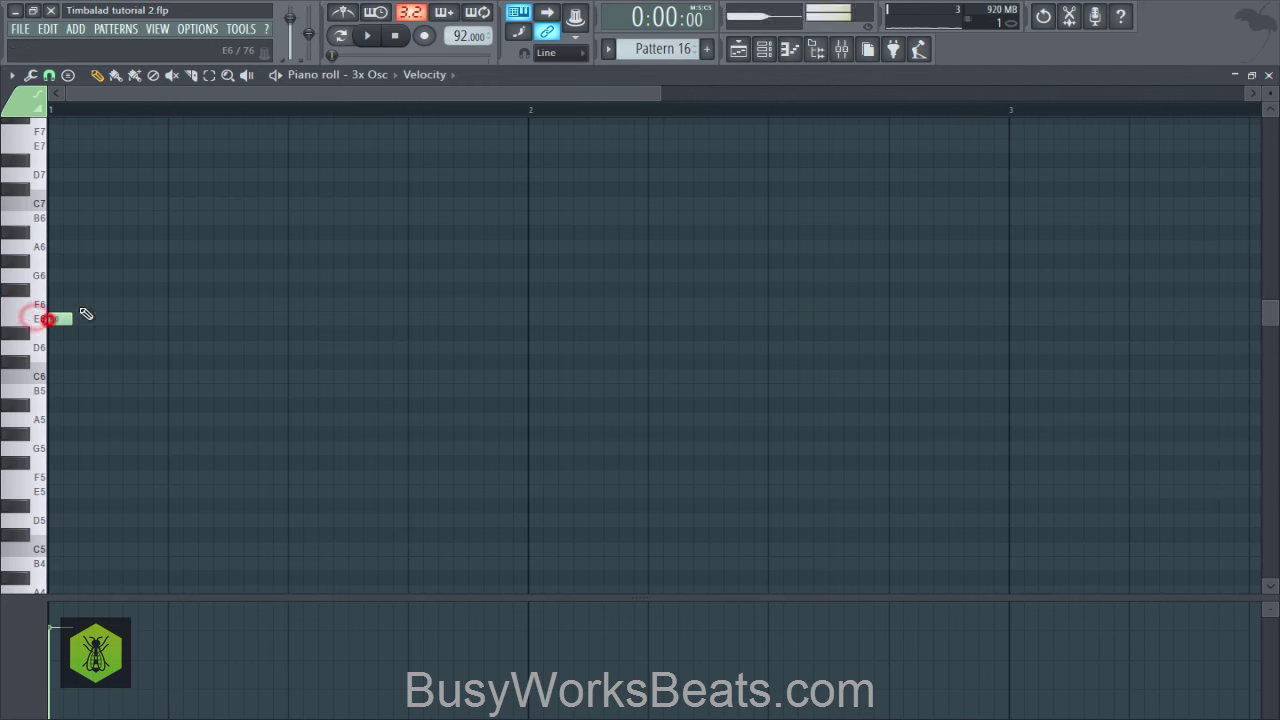
left_click(737, 50)
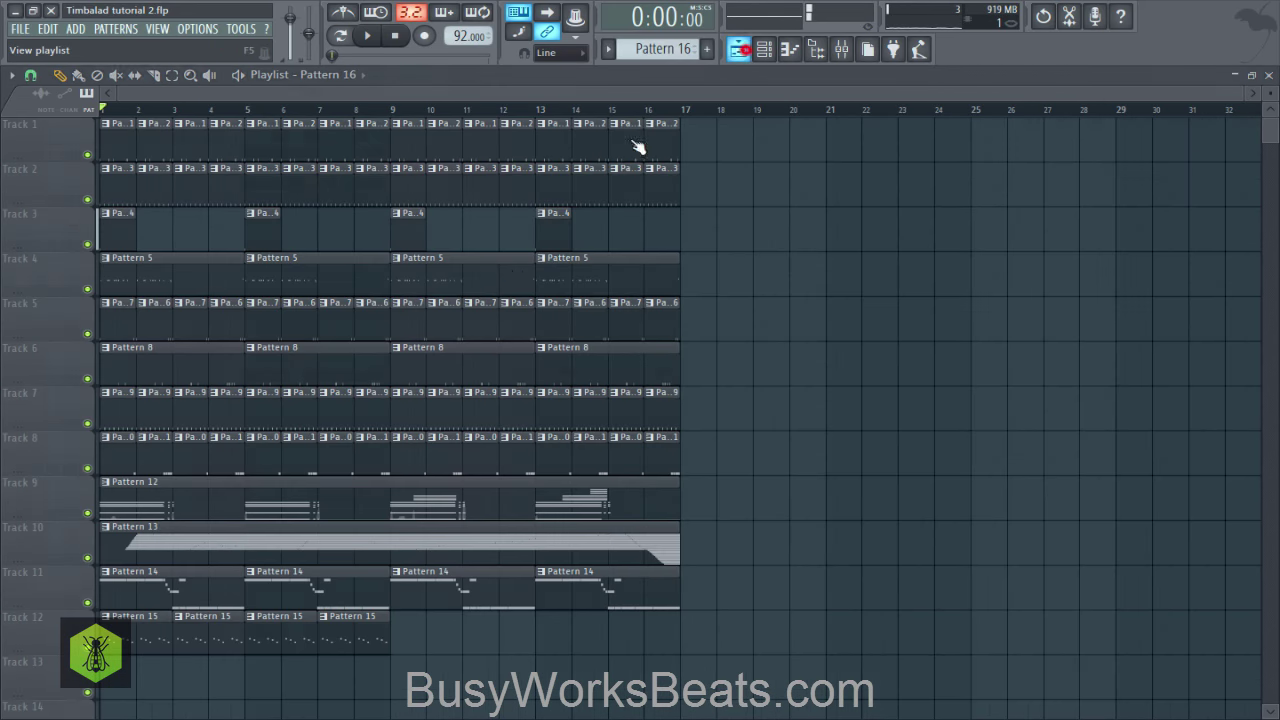
left_click(766, 50)
left_click(328, 645)
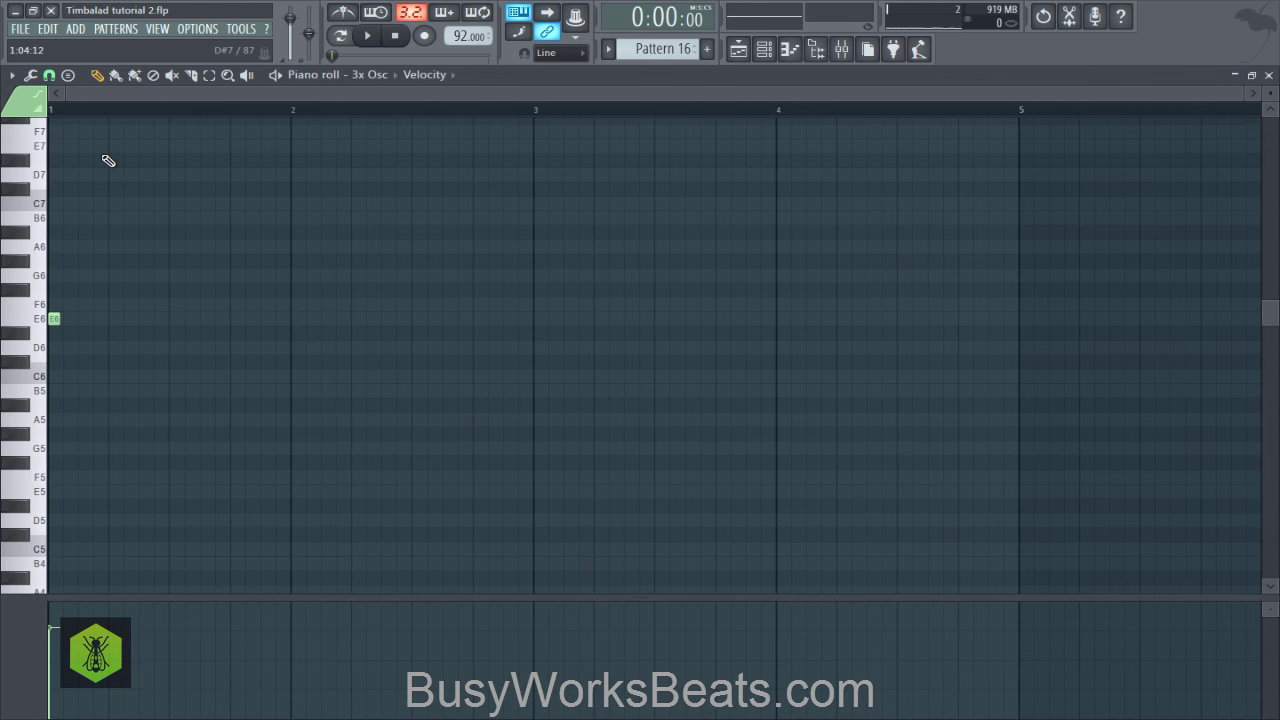
Step: Add short A5 notes at steps 3, 5 and 7 of bar 1 and an E6 note at step 9
key("space")
left_click_drag(83, 355, 82, 419)
key("space")
key("space")
left_click(144, 420)
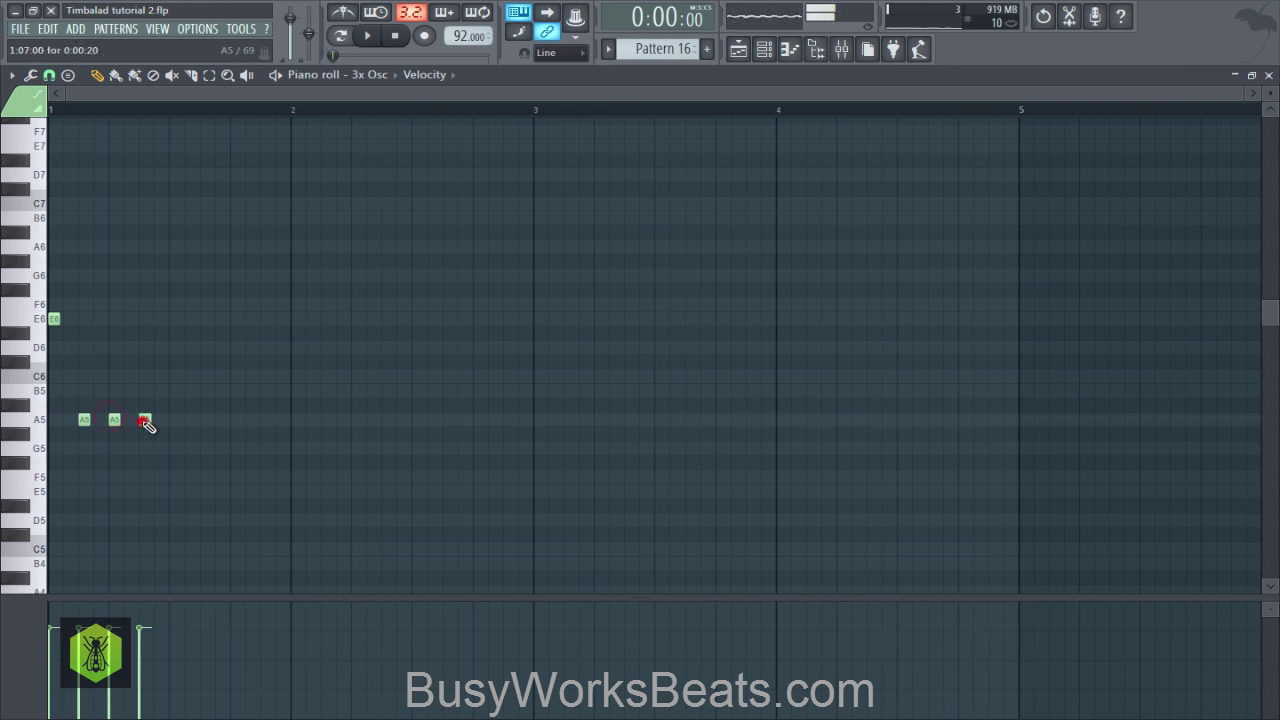
left_click(175, 319)
key("space")
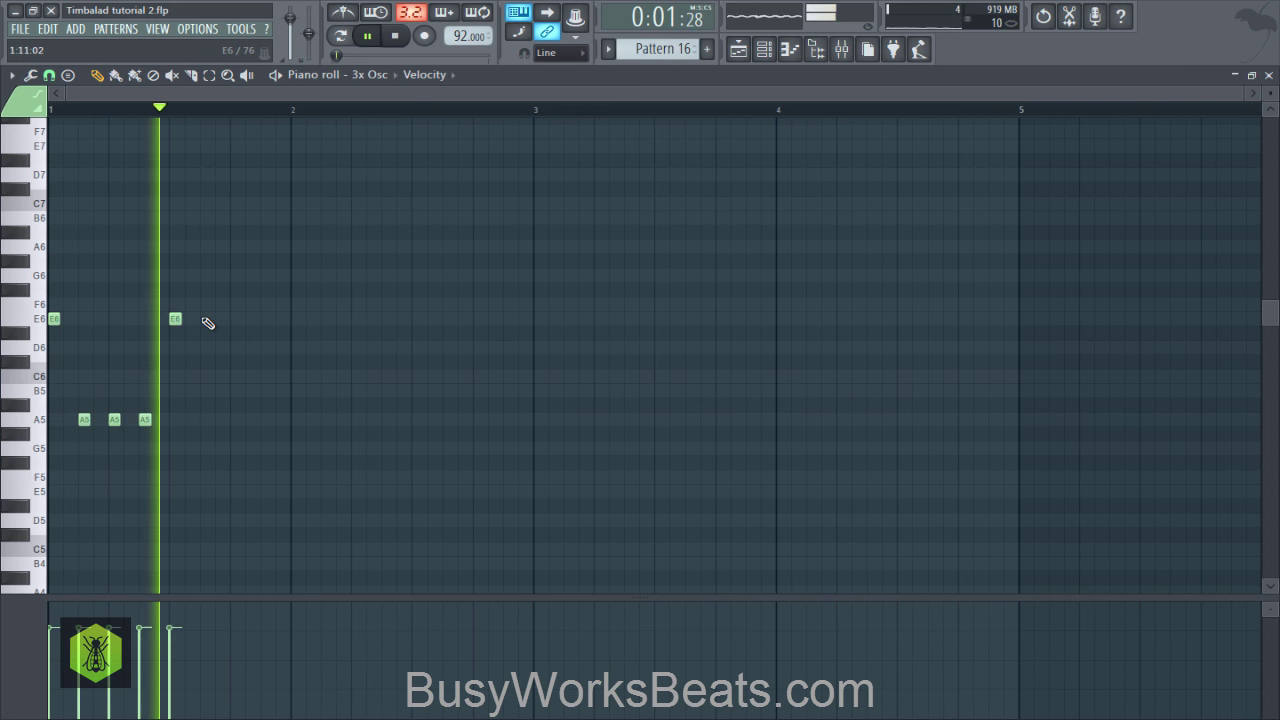
Step: Add four short E6 notes at steps 11 to 14 of bar 1, auditioning the melody with the beat
left_click(205, 319)
key("space")
key("space")
left_click(221, 319)
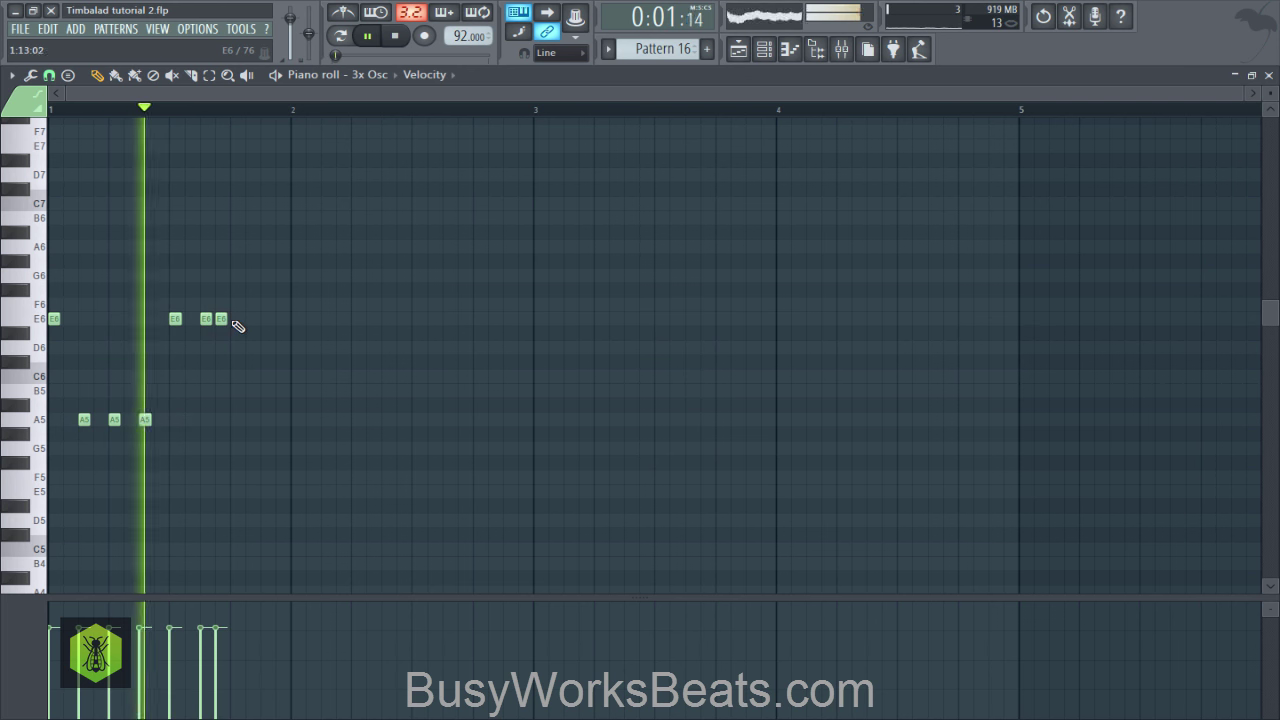
left_click(236, 319)
key("space")
key("space")
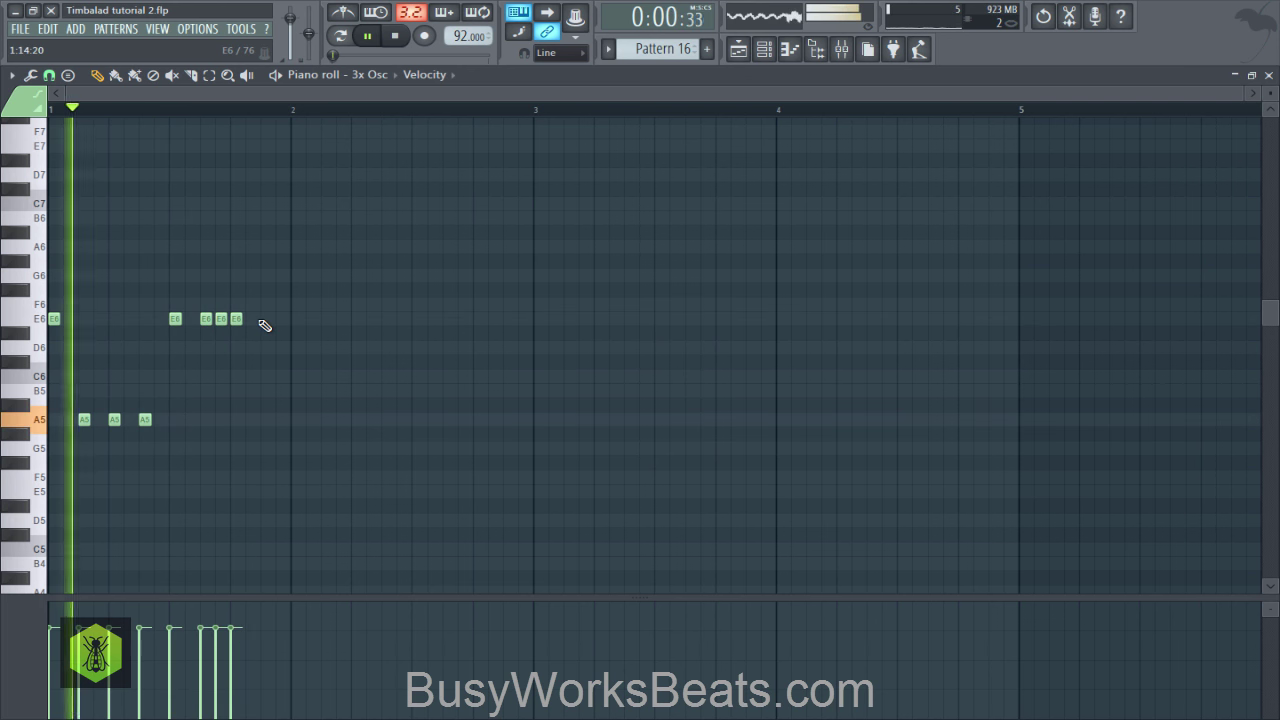
left_click(252, 319)
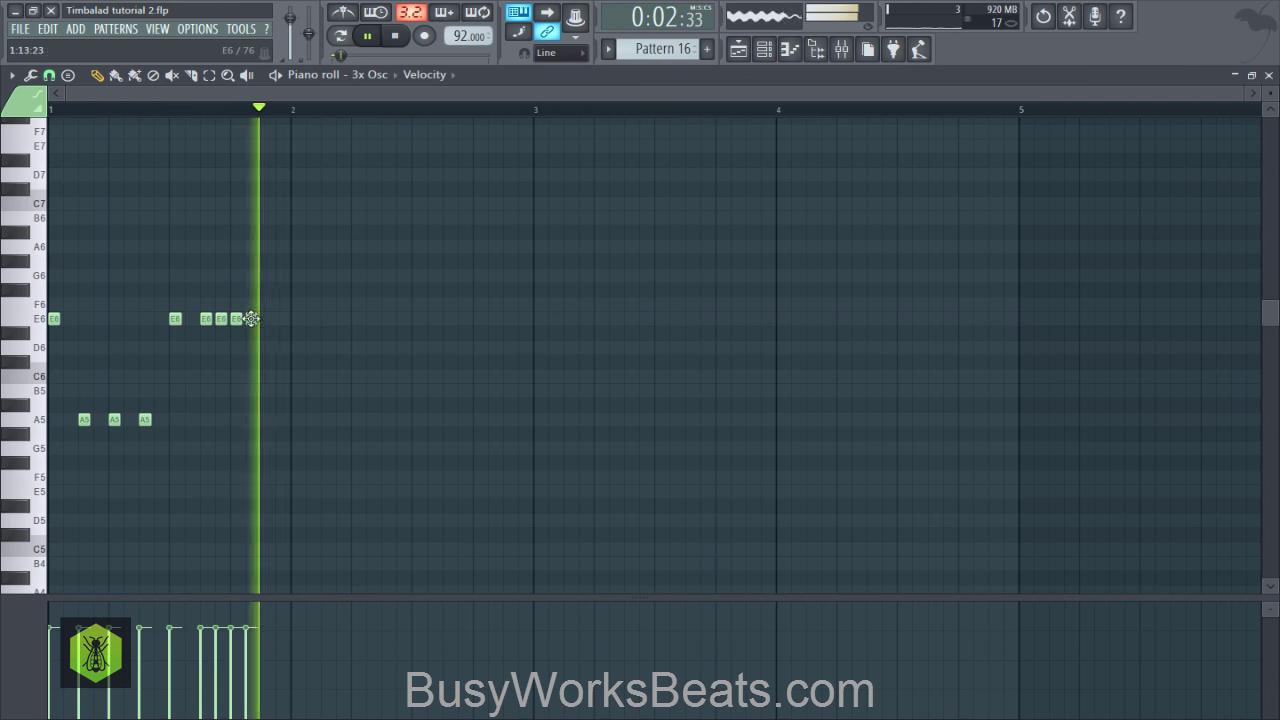
Step: Duplicate the bar 1 melody into bar 2 and raise the copied E6 note at step 12 to F6
left_click_drag(50, 300, 305, 455)
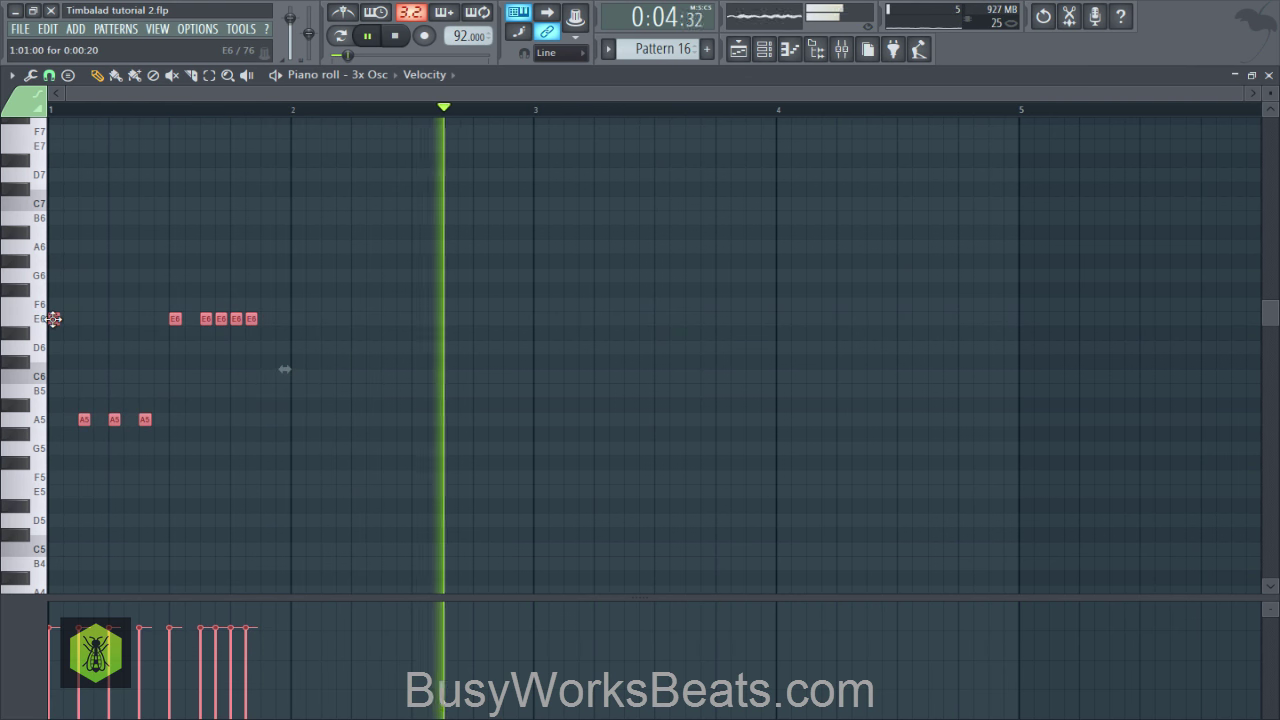
key("ctrl+b")
left_click_drag(291, 332, 294, 331)
left_click(329, 334)
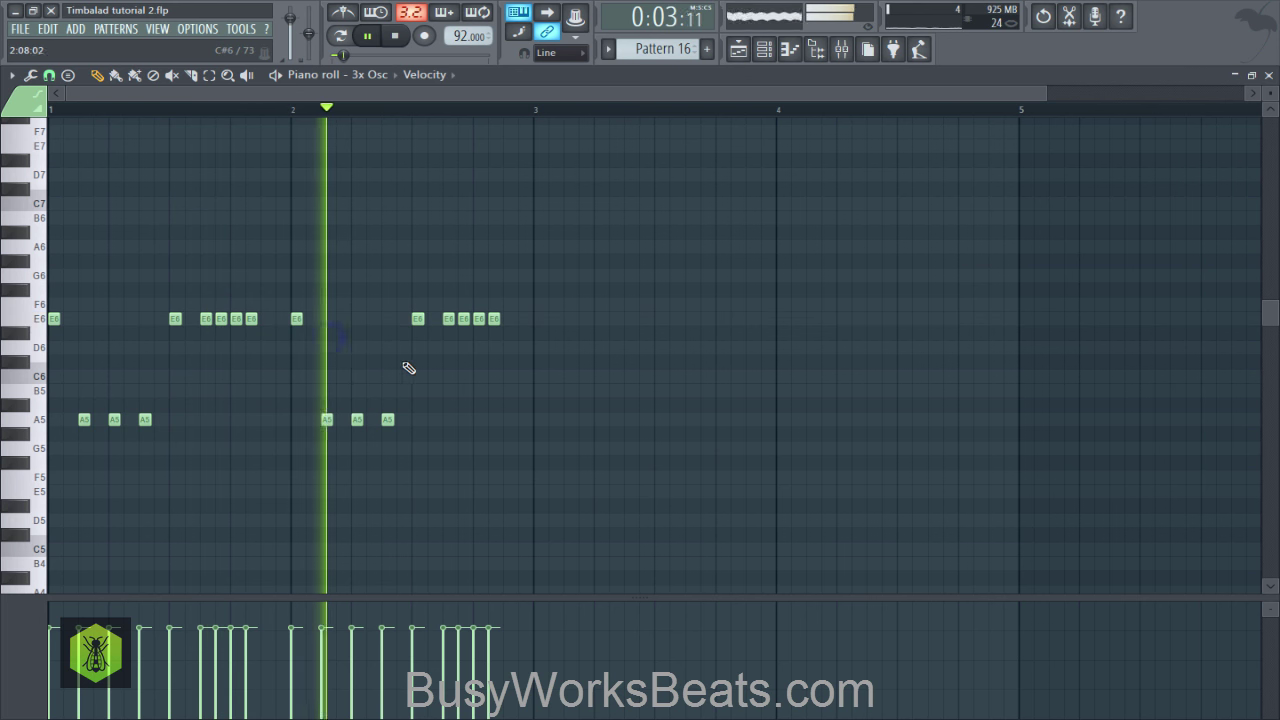
key("space")
left_click_drag(463, 319, 463, 304)
key("space")
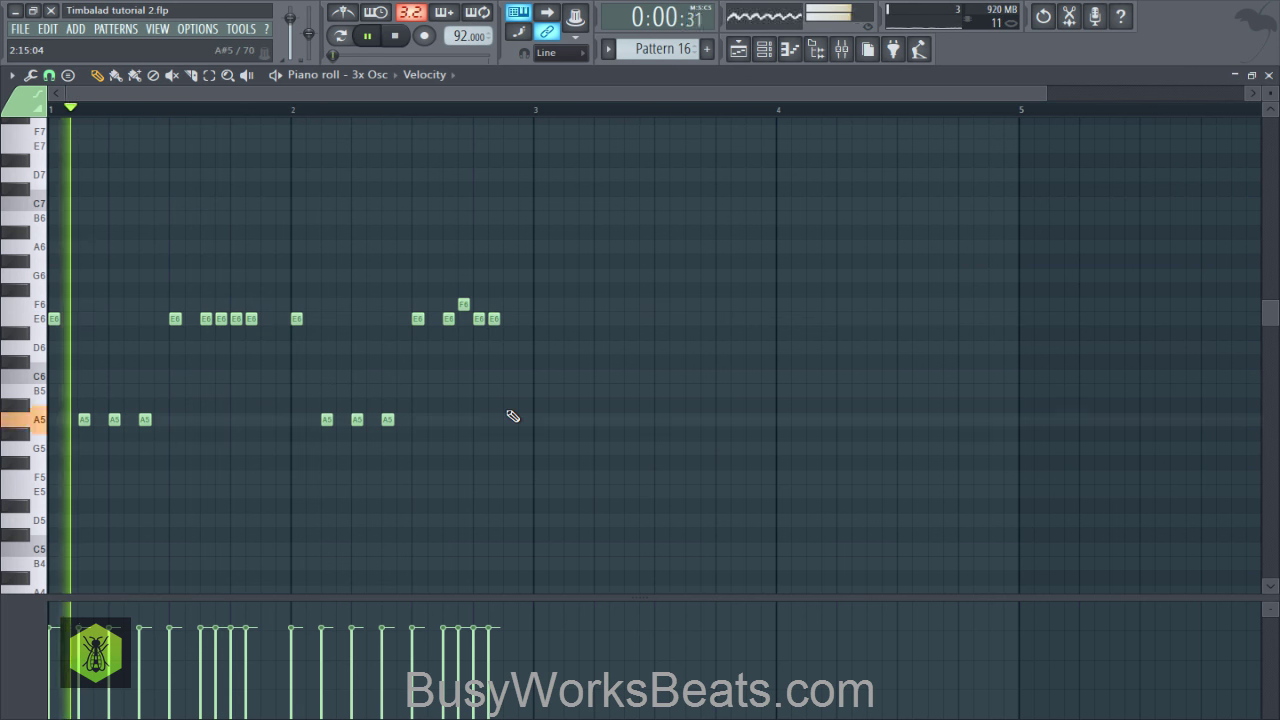
Step: Set the 3x Osc channel's time shift to about 0:05 and save the project while auditioning the beat
left_click(760, 46)
key("space")
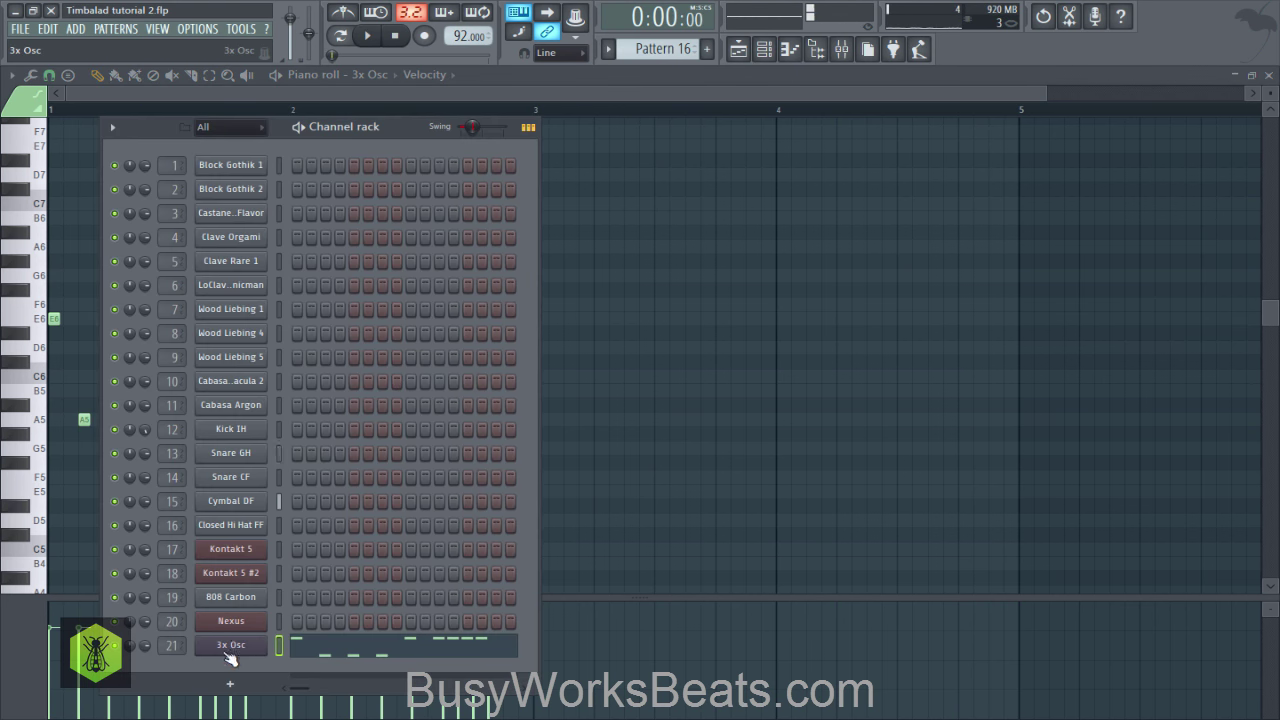
left_click(231, 646)
left_click(198, 221)
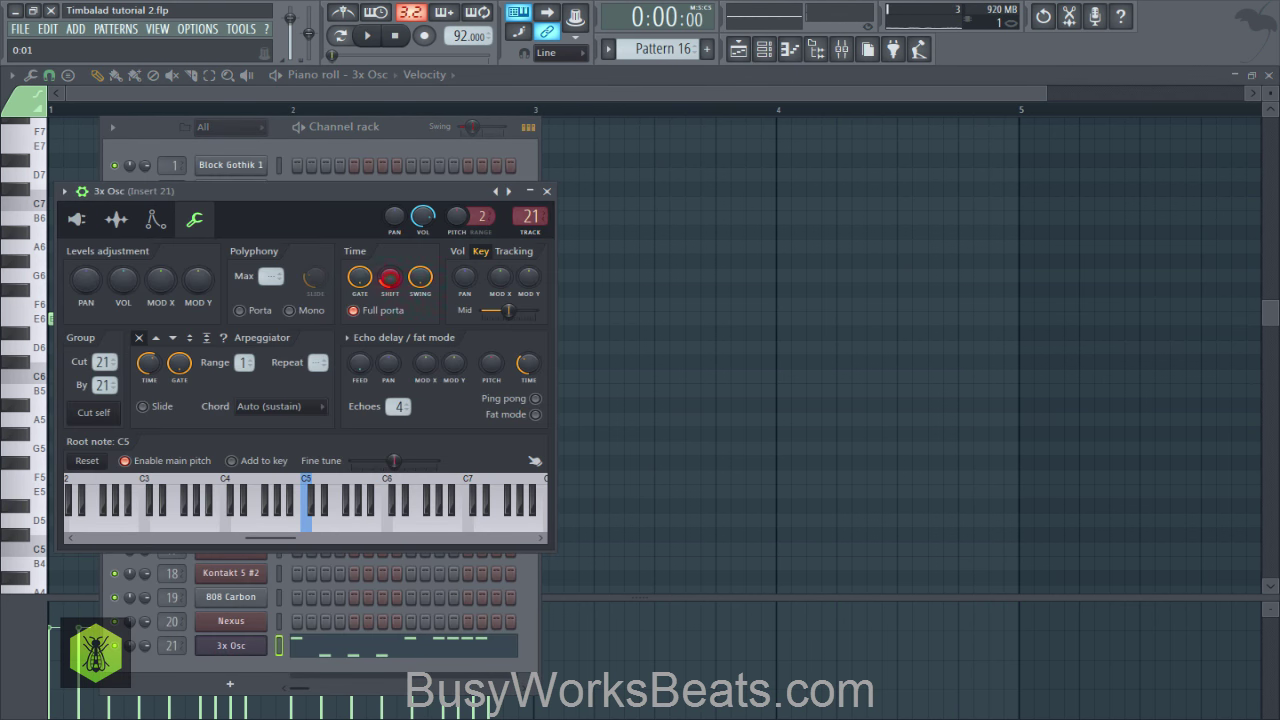
key("ctrl+s")
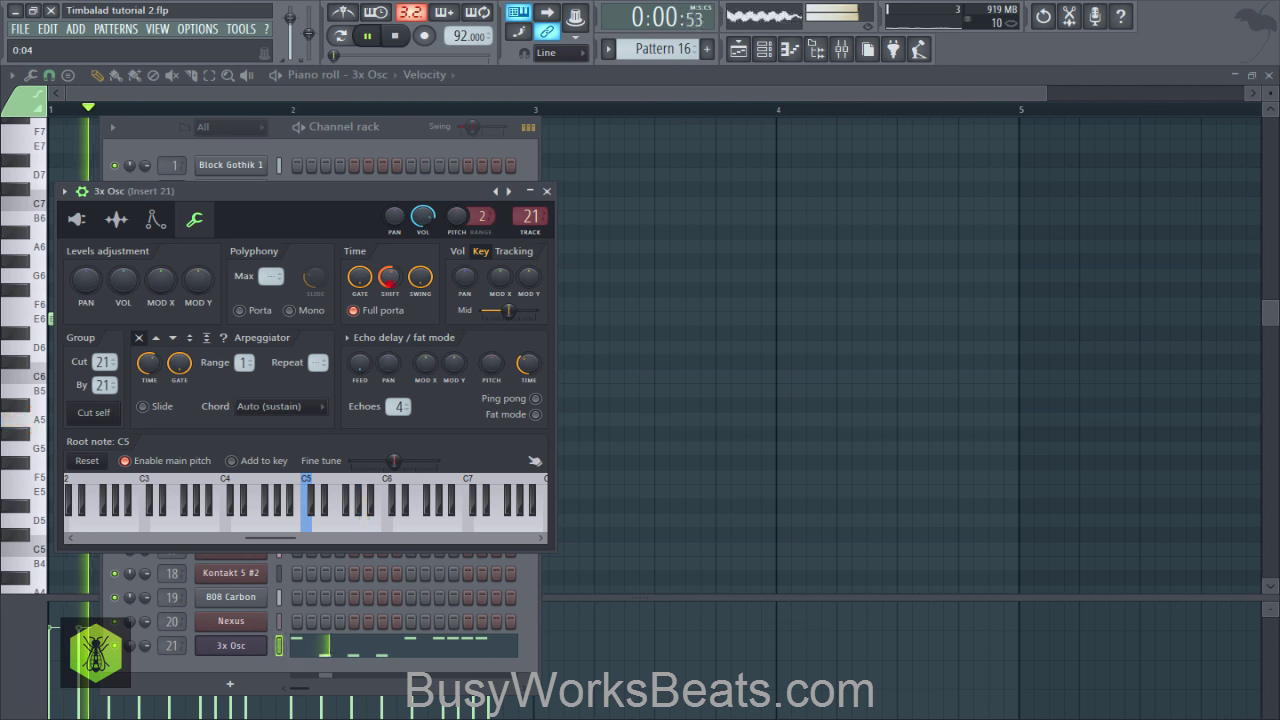
key("space")
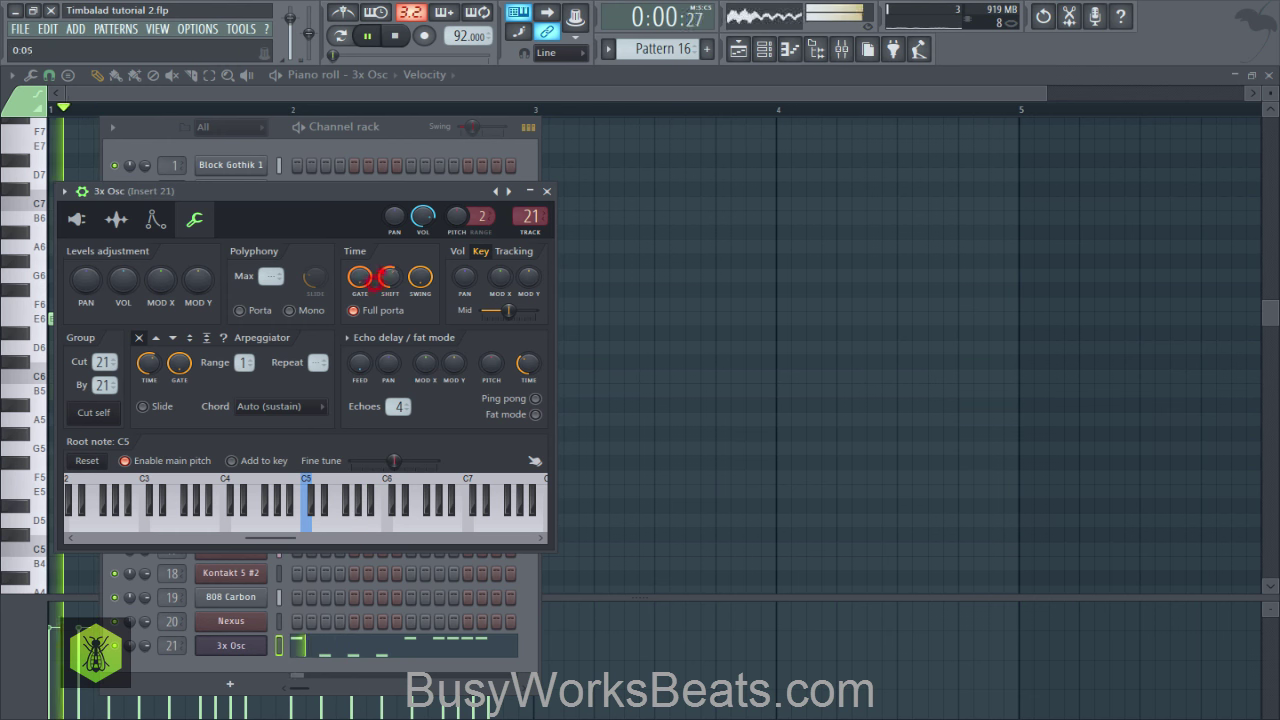
Step: Lower the volume fader of mixer Insert 21 for the 3x Osc and close the mixer
left_click(845, 56)
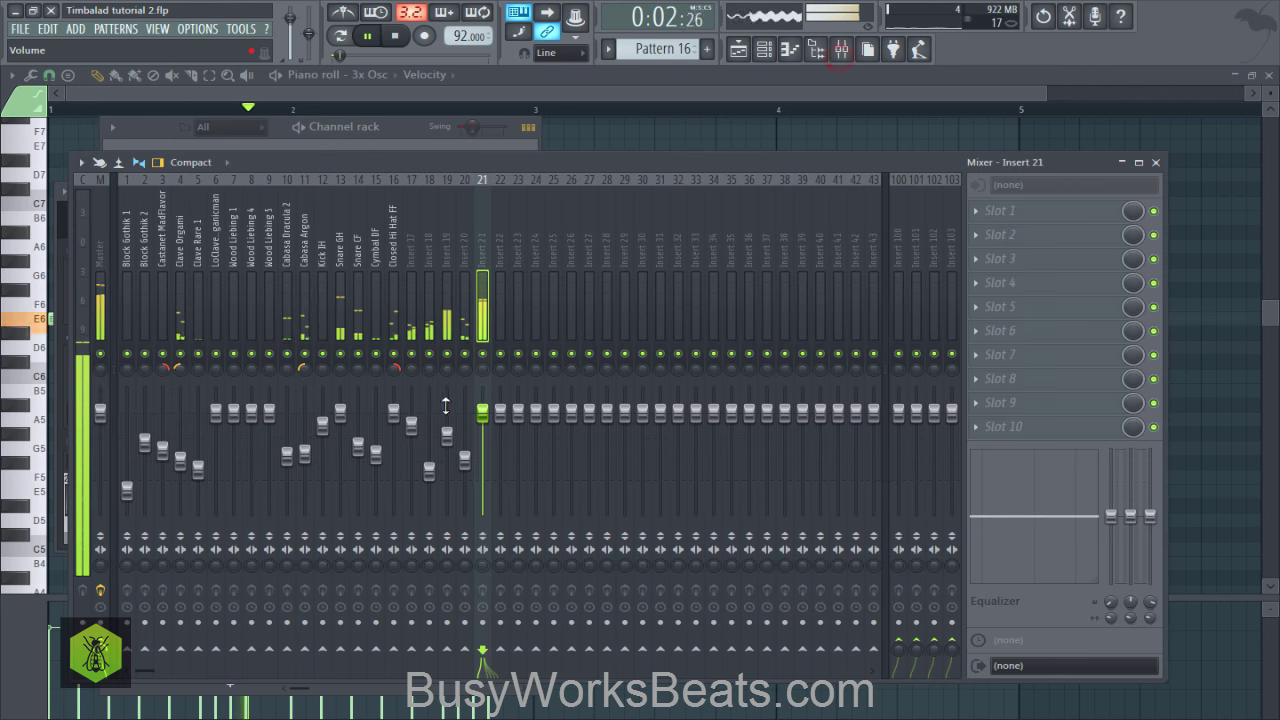
right_click(666, 131)
key("space")
Step: Duplicate the two-bar 3x Osc melody into bars 3 and 4, save the project and close the piano roll
left_click_drag(604, 470, 537, 320)
key("ctrl+s")
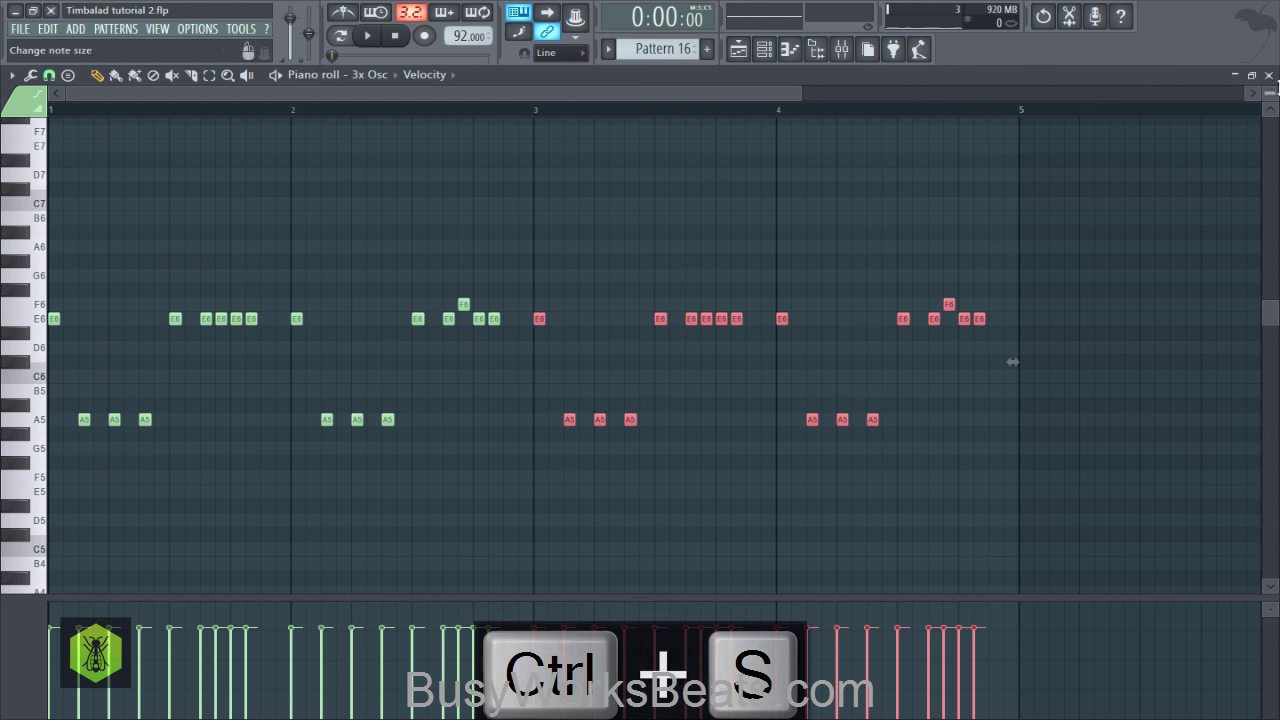
left_click(1269, 75)
Step: Repeat the Pattern 16 clip on playlist Track 13 at bars 5, 9 and 13, and save the project
right_click(1226, 341)
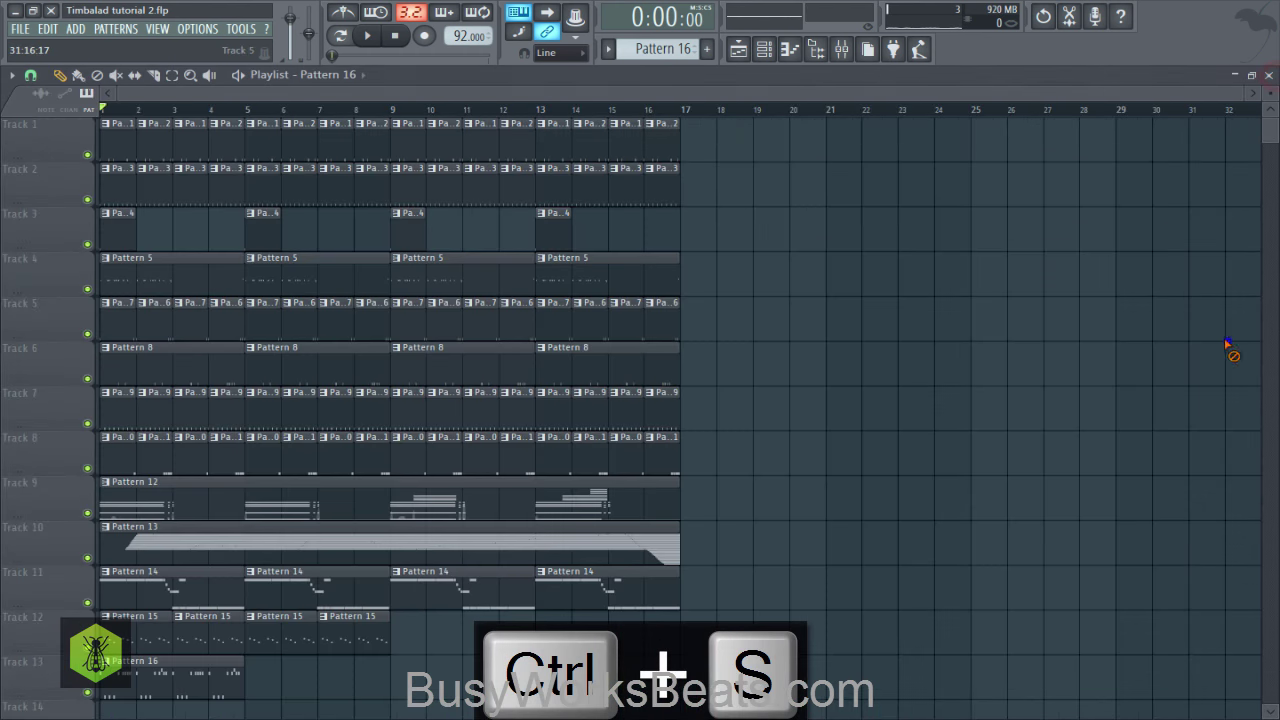
left_click(266, 684)
left_click(468, 667)
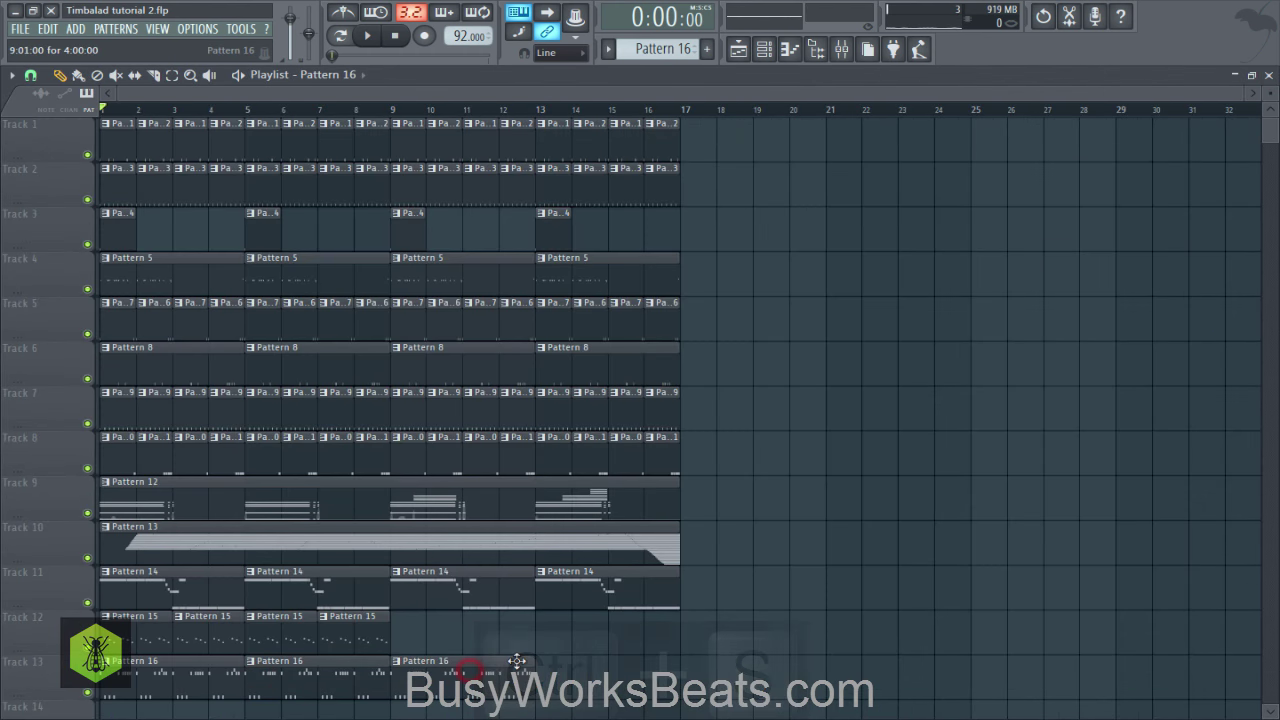
left_click(543, 671)
key("ctrl+s")
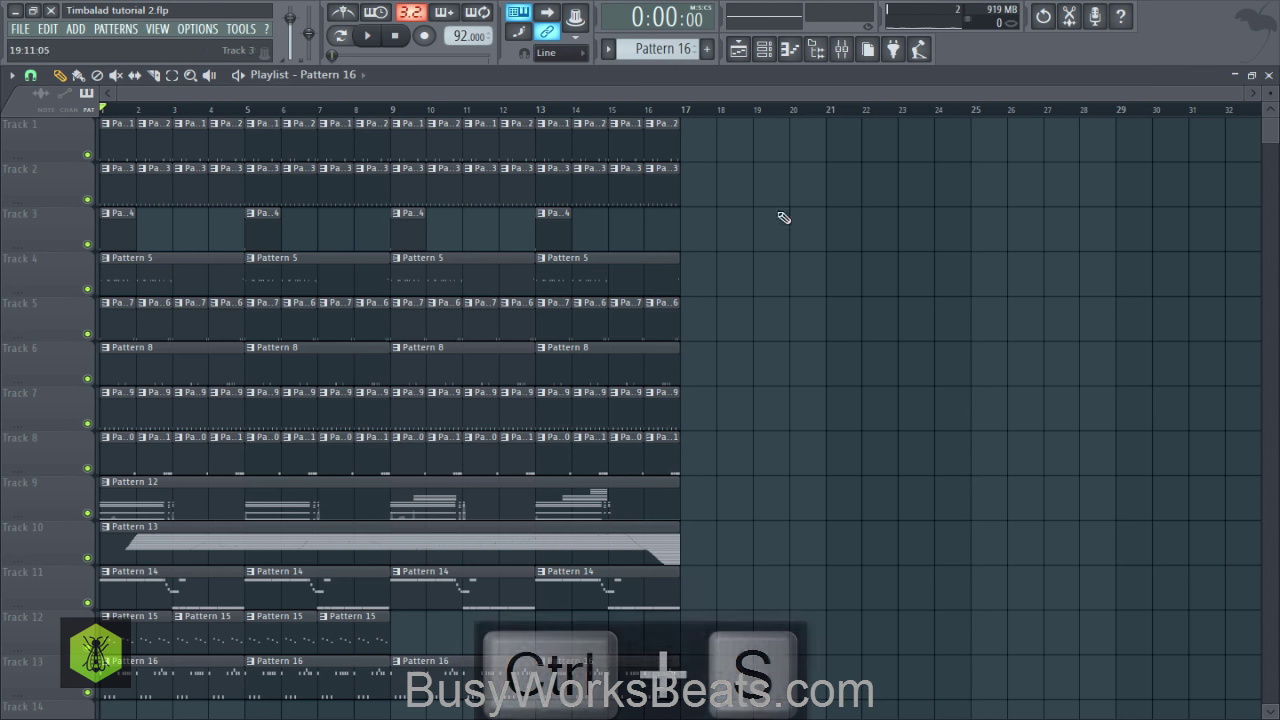
Step: Play the arrangement and check the 3x Osc channel's settings, closing its window and the channel rack again
left_click(763, 49)
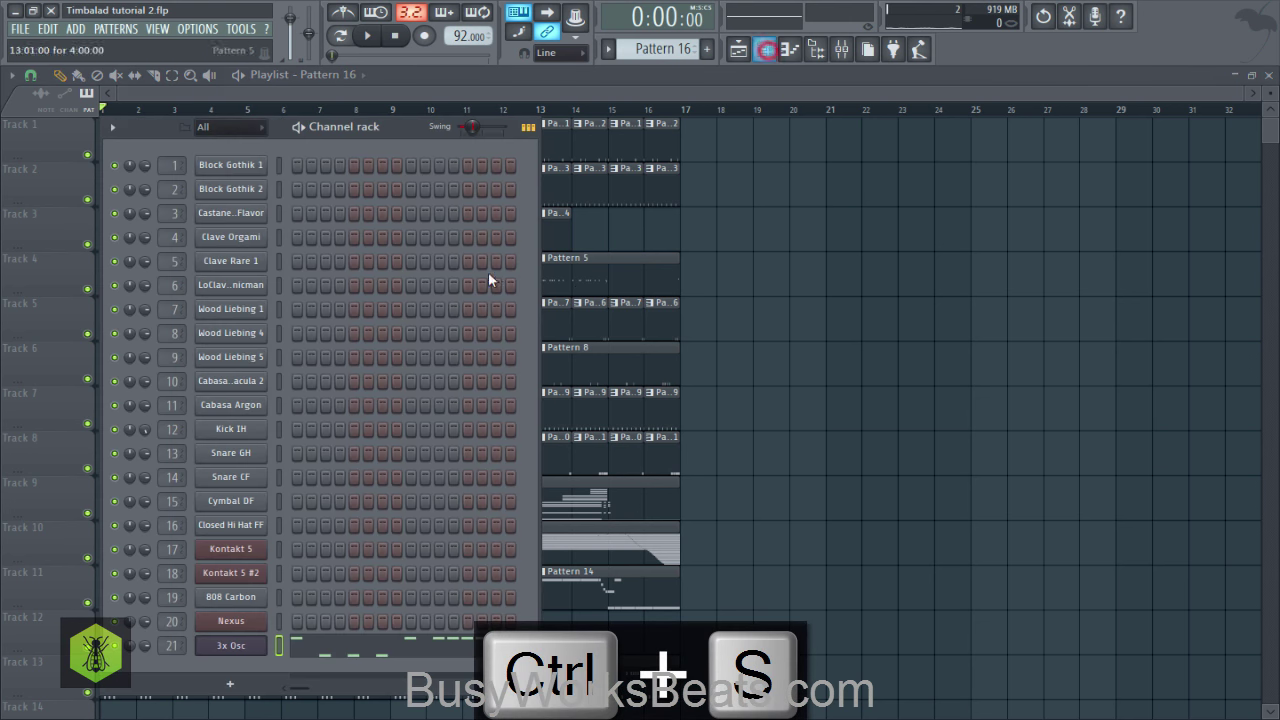
key("space")
left_click(255, 652)
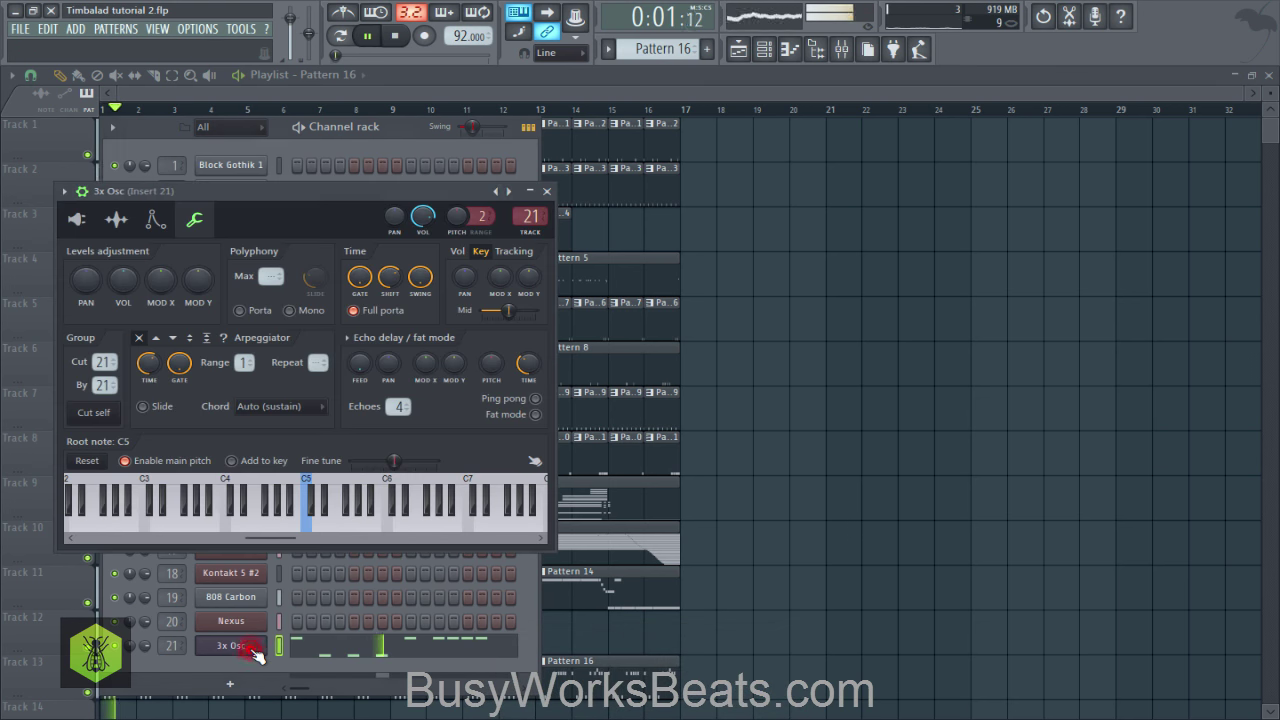
left_click(549, 192)
right_click(931, 165)
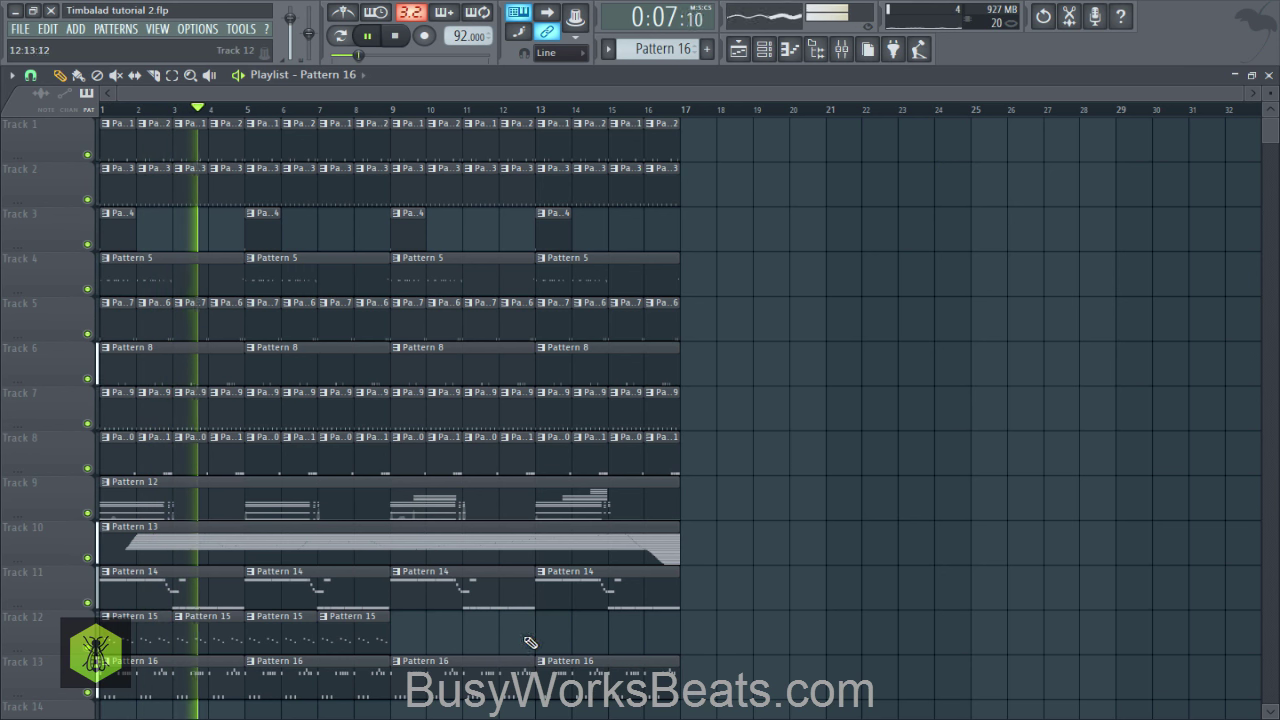
Step: Delete the Pattern 16 clips at bars 9 and 13 on Track 13, save the project and show the mixer
right_click(453, 660)
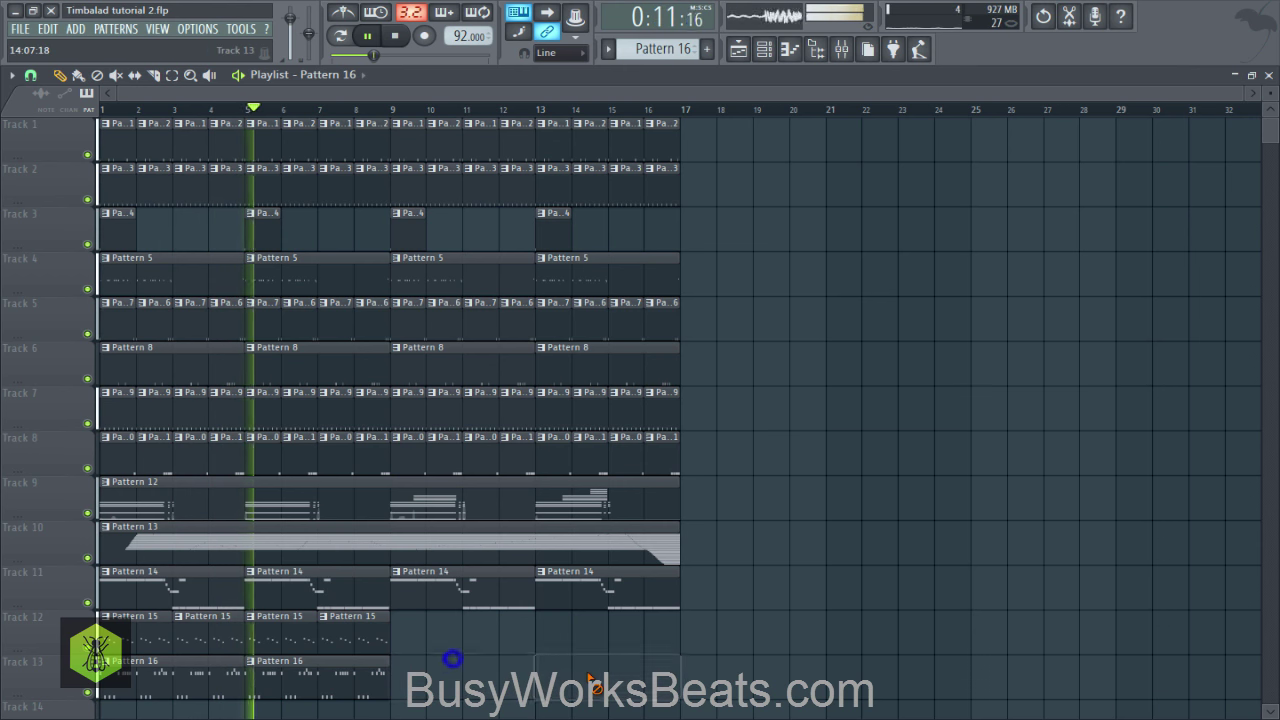
key("ctrl+s")
left_click(841, 49)
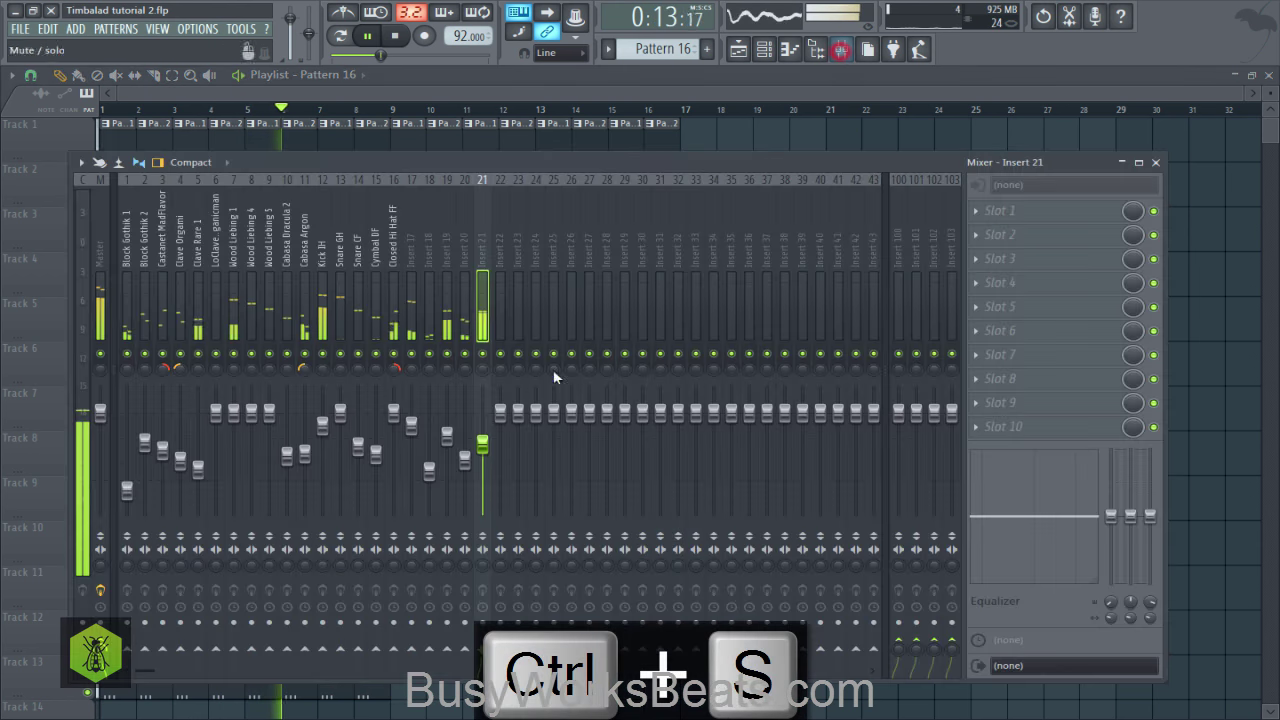
Step: Close the mixer, playlist and channel rack while the arrangement plays, and save the project
key("F9")
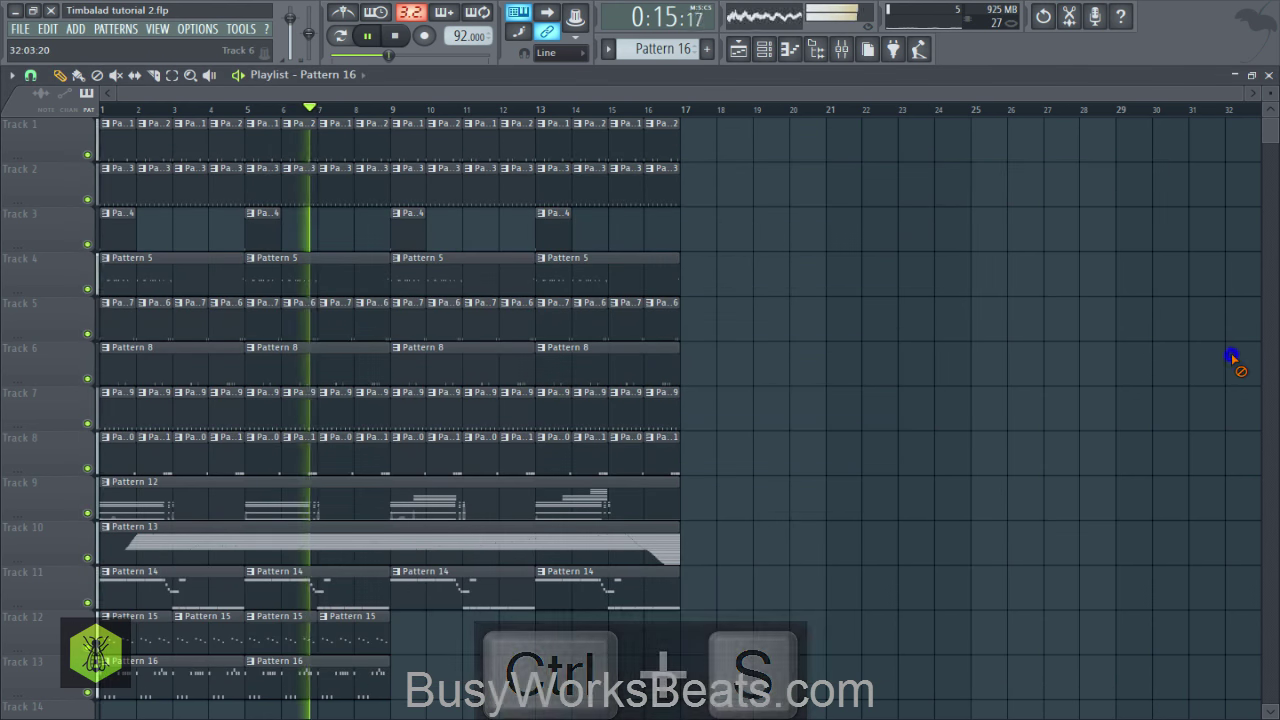
key("ctrl+s")
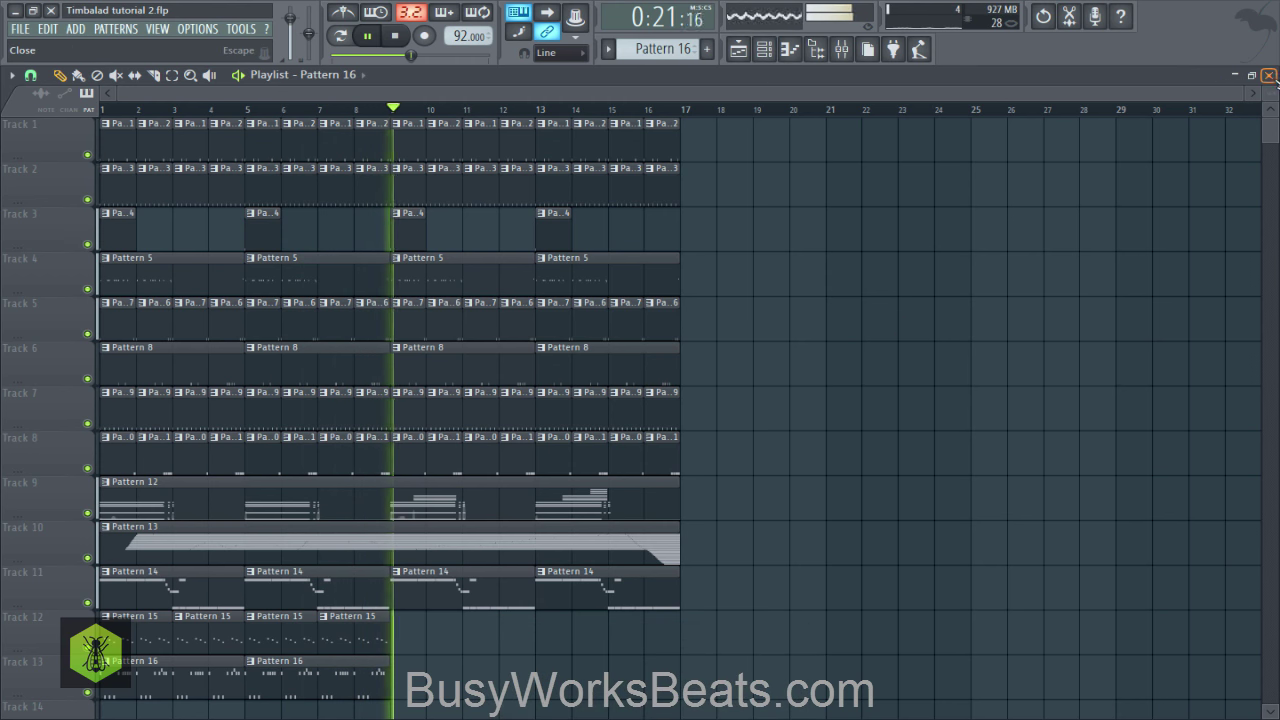
key("F9")
left_click(1155, 162)
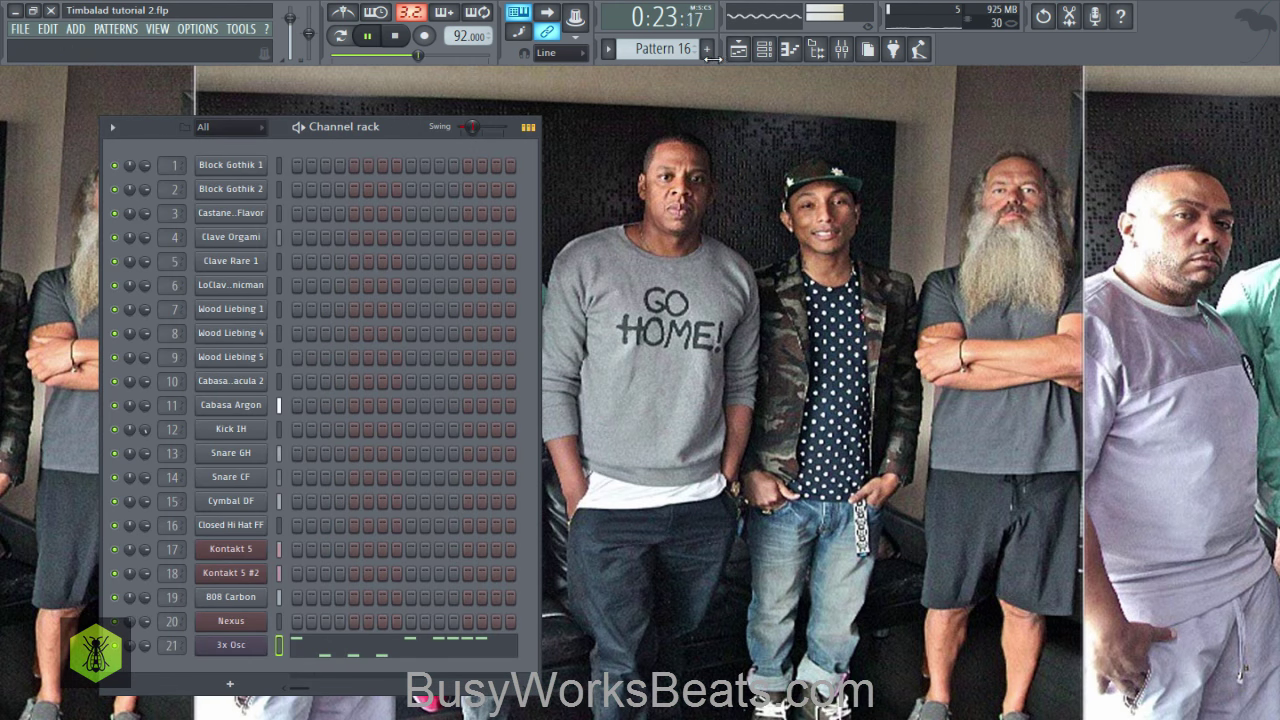
left_click(765, 51)
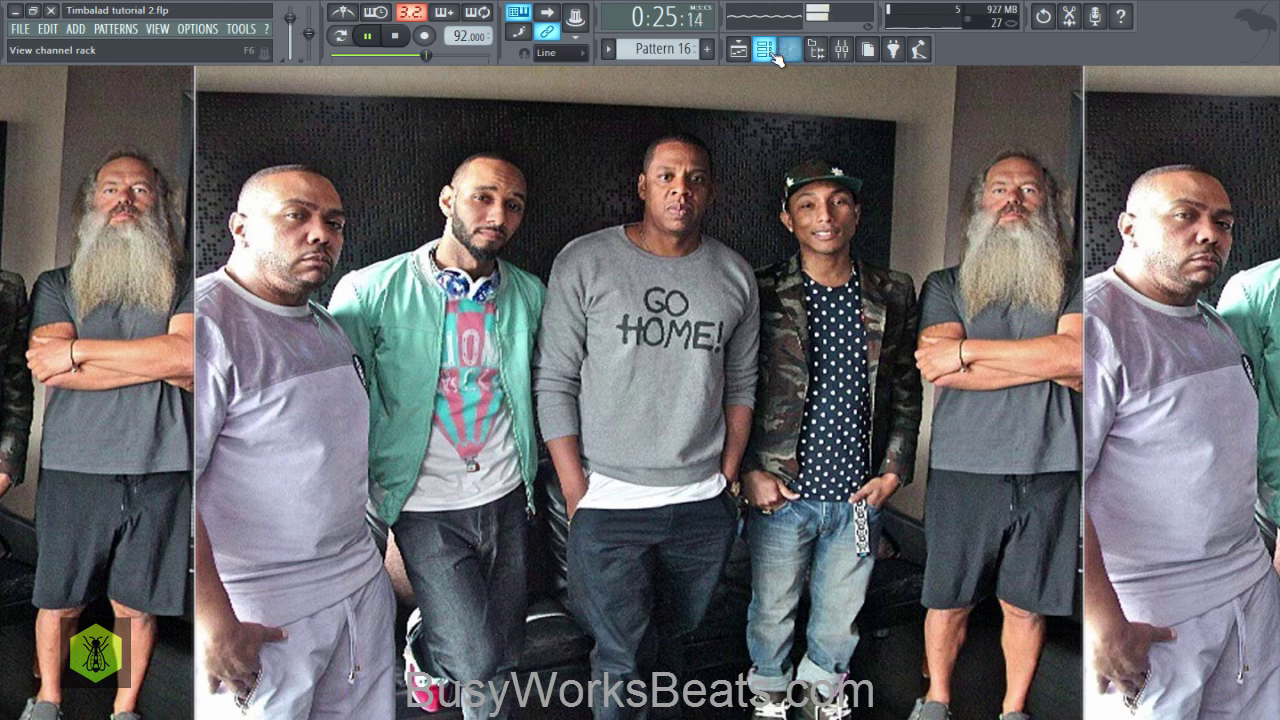
left_click(770, 53)
left_click(765, 51)
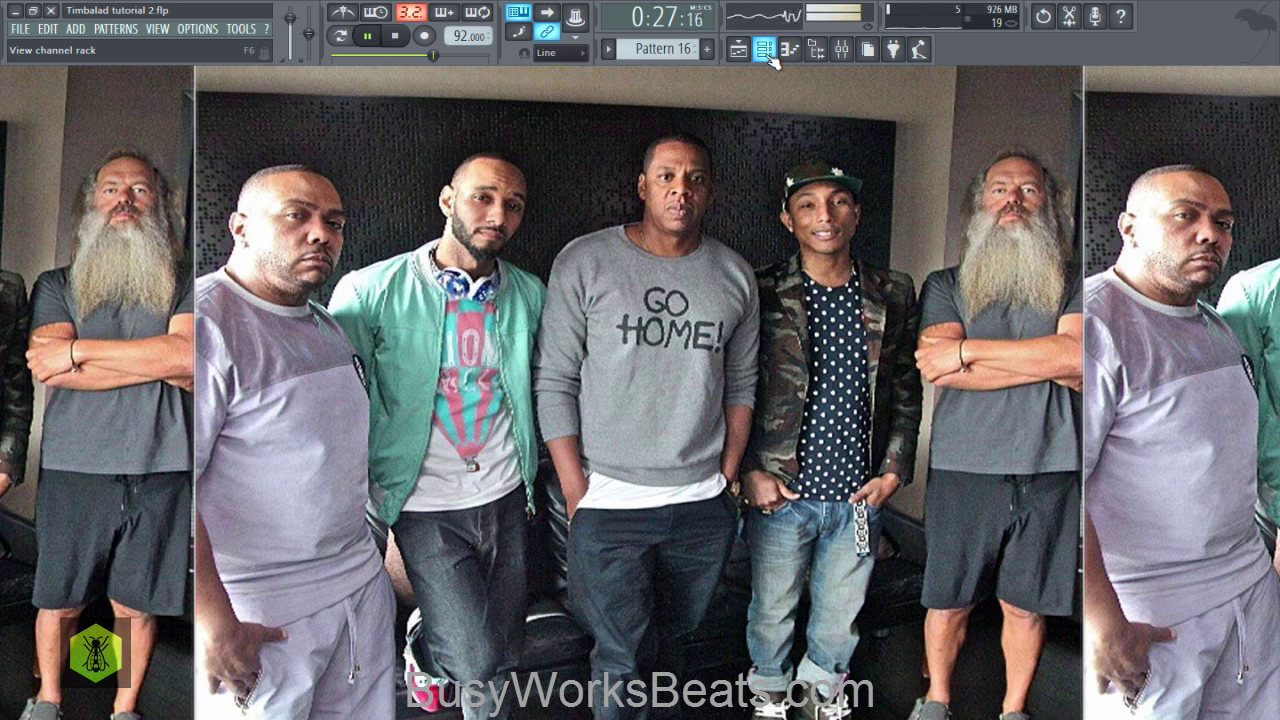
key("ctrl+s")
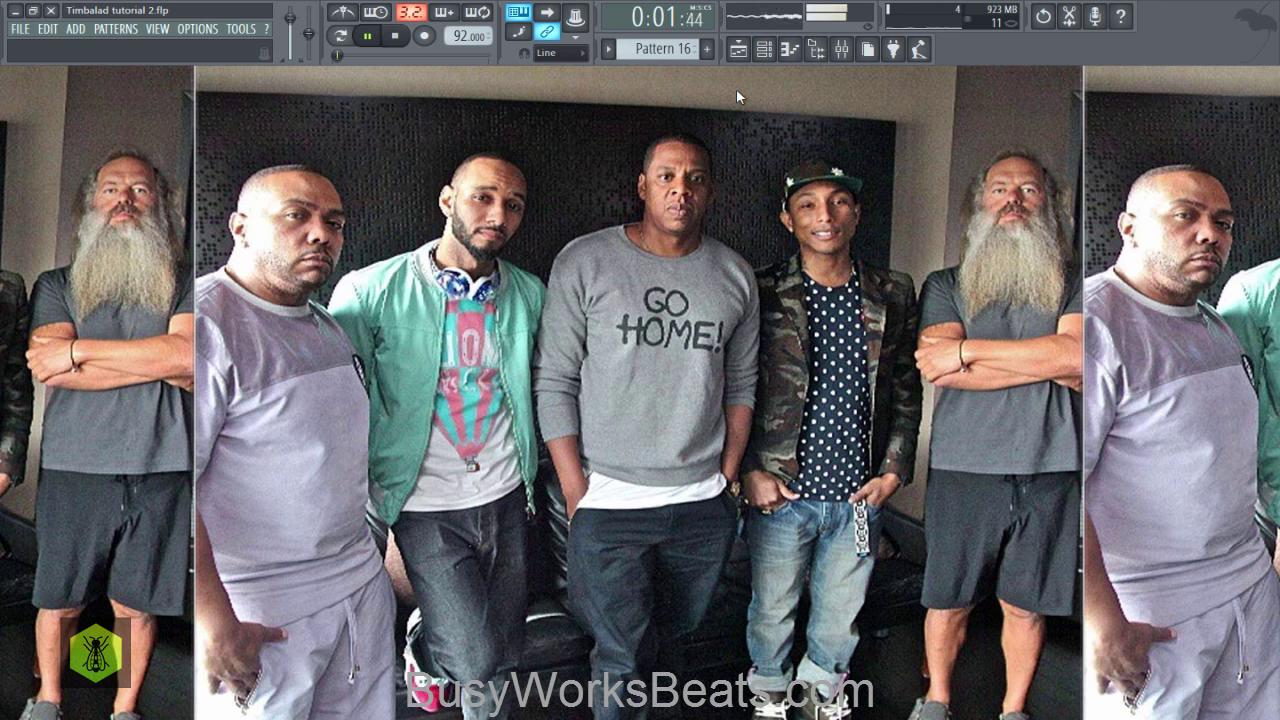
Step: Lower the mixer level of Insert 21 further, close the mixer and save the project
left_click(841, 49)
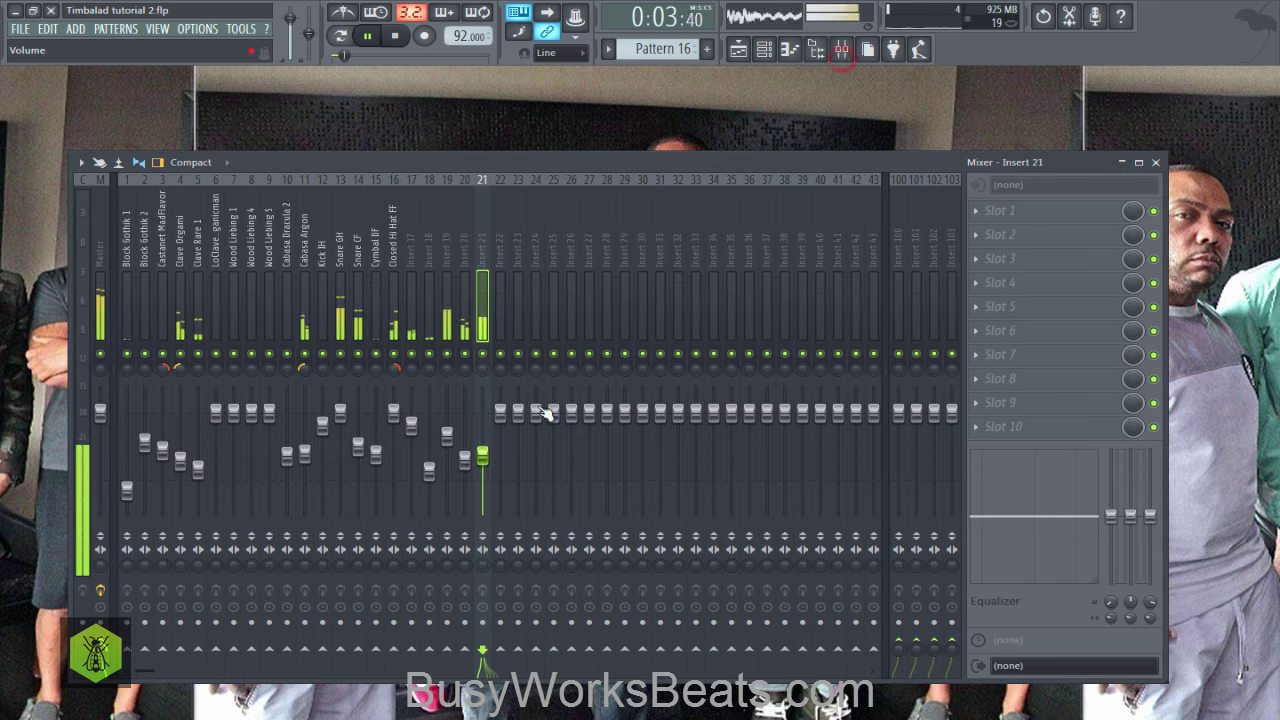
left_click_drag(482, 458, 482, 477)
left_click(1155, 162)
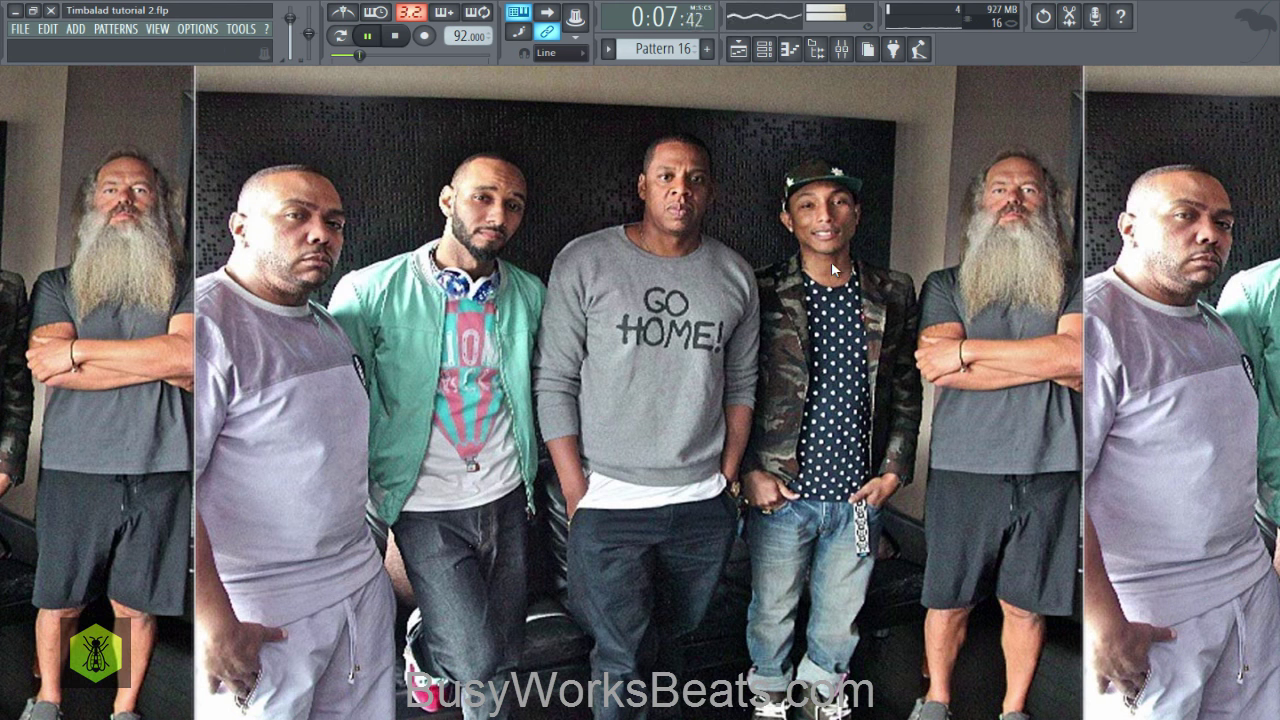
key("ctrl+s")
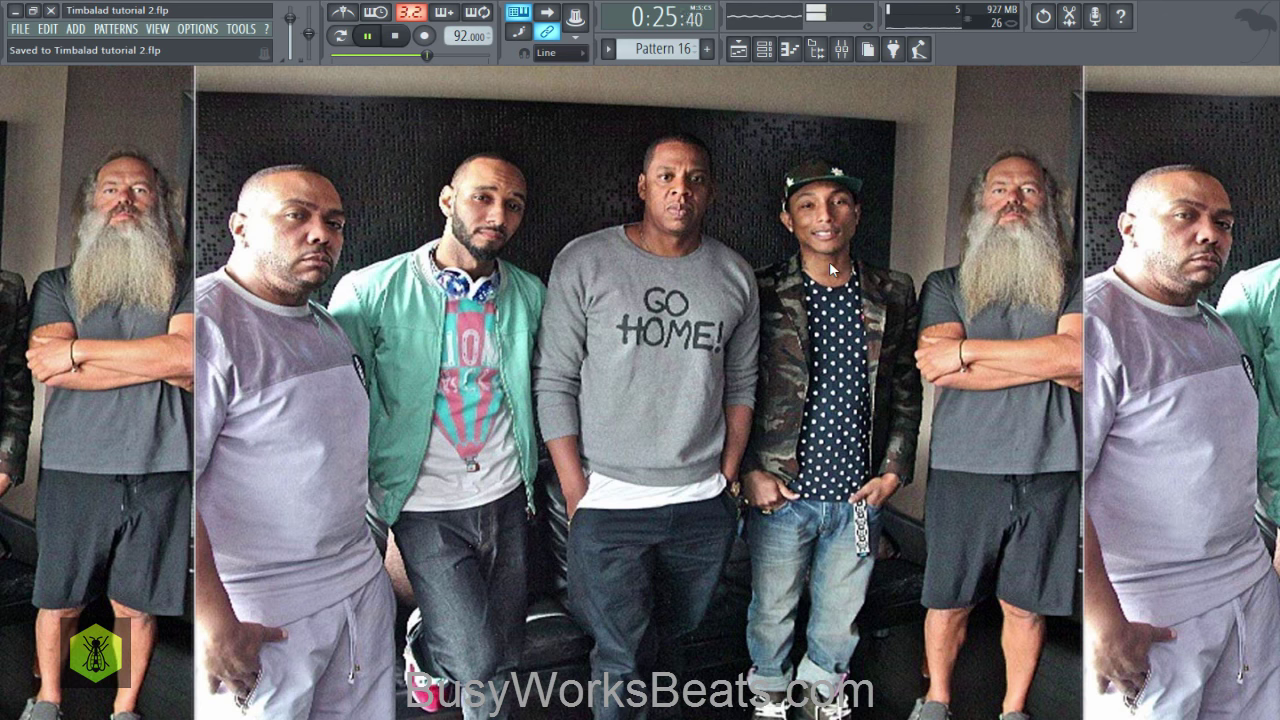
Step: Lower the Cabasa Argon mixer level to about -14.3 dB and turn down the Closed Hi Hat FF track
left_click(840, 50)
left_click_drag(312, 462, 311, 477)
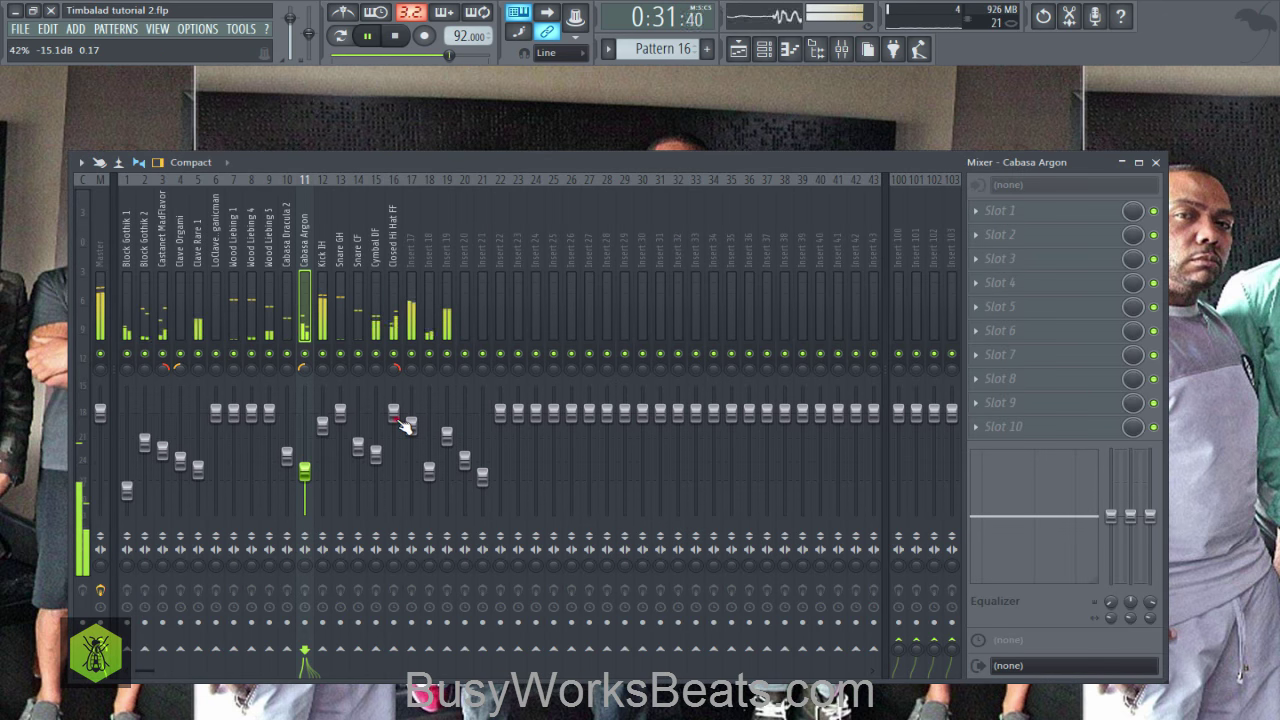
left_click_drag(393, 411, 394, 437)
left_click_drag(311, 477, 309, 474)
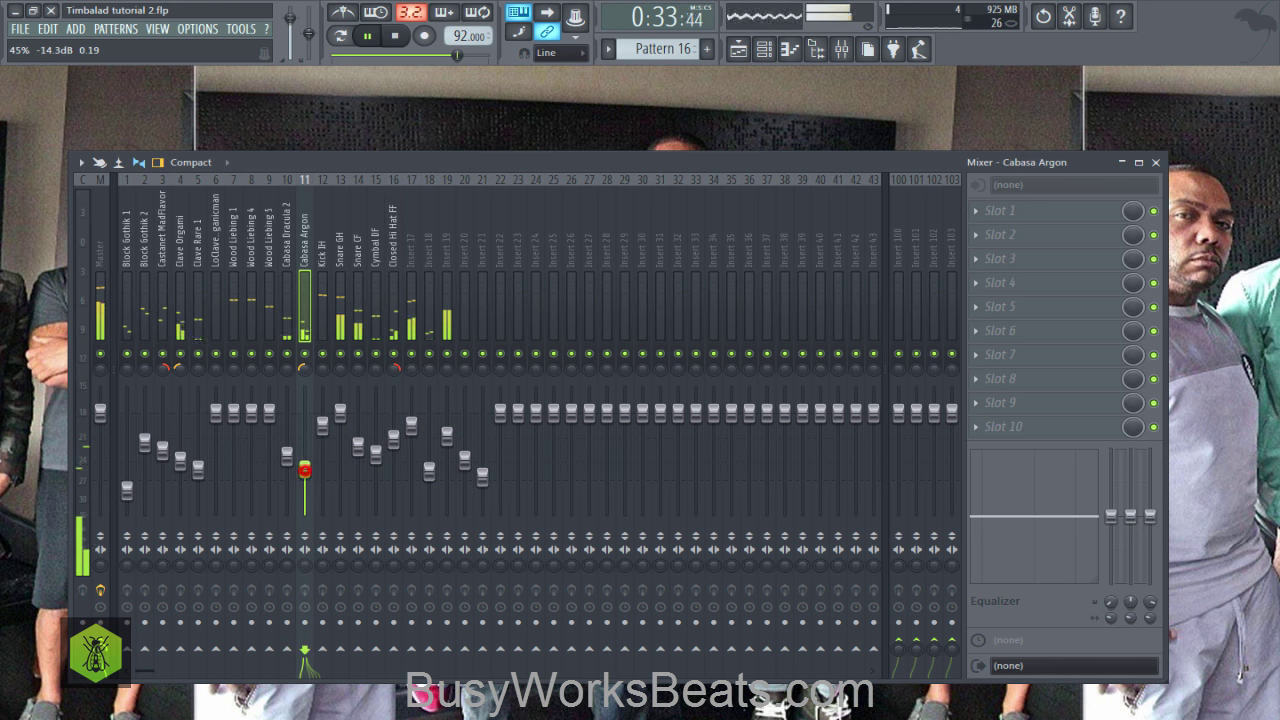
Step: Raise the Kick IH mixer level to about -1.4 dB and turn up Insert 19
left_click(322, 424)
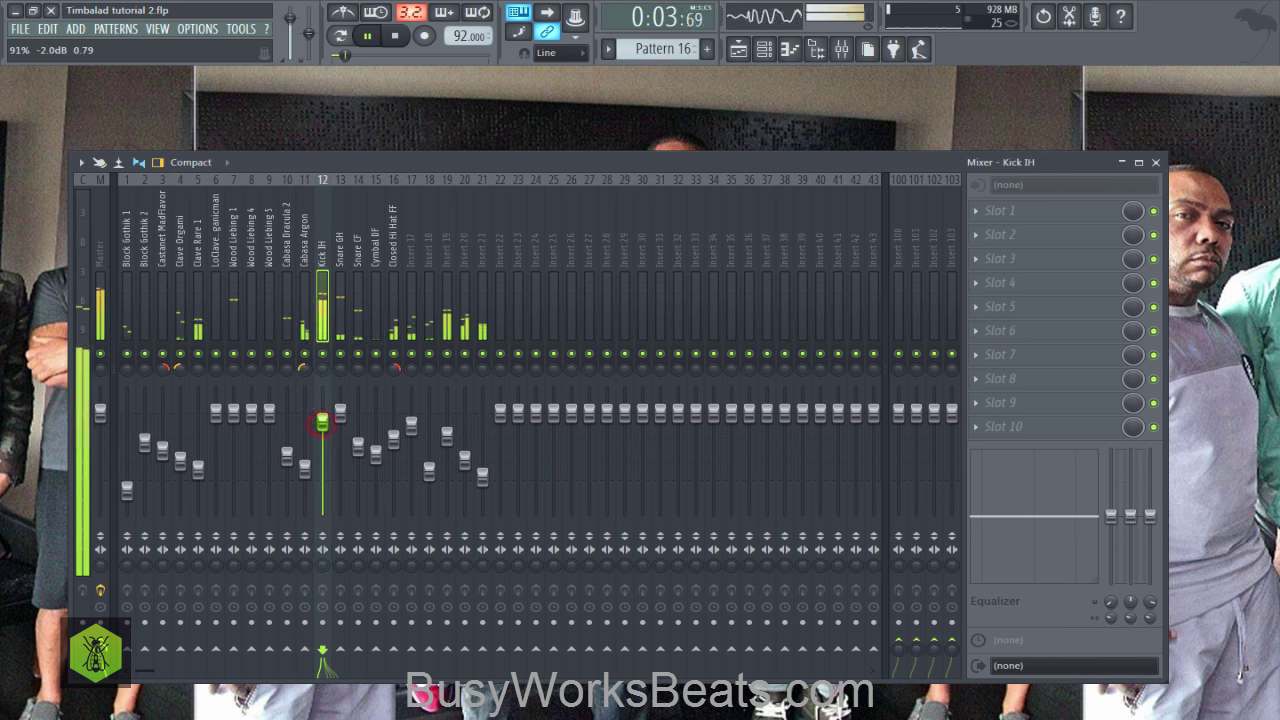
left_click_drag(322, 422, 322, 418)
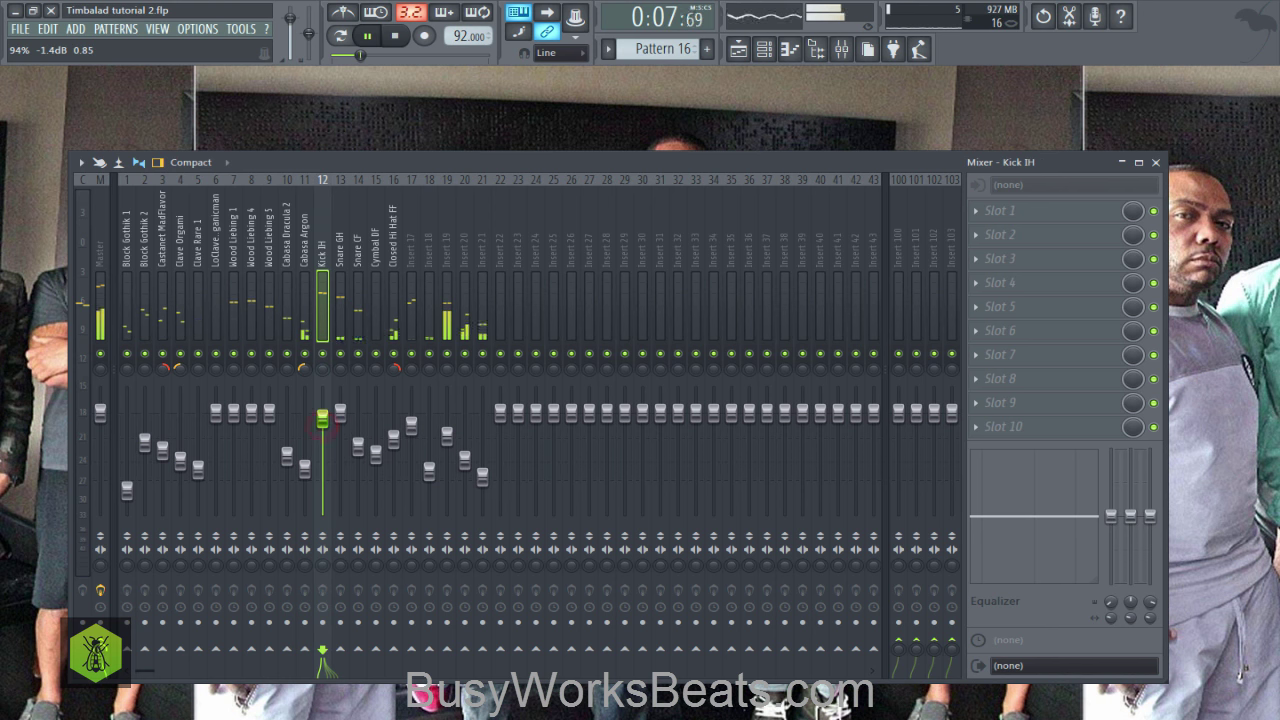
left_click_drag(447, 440, 444, 421)
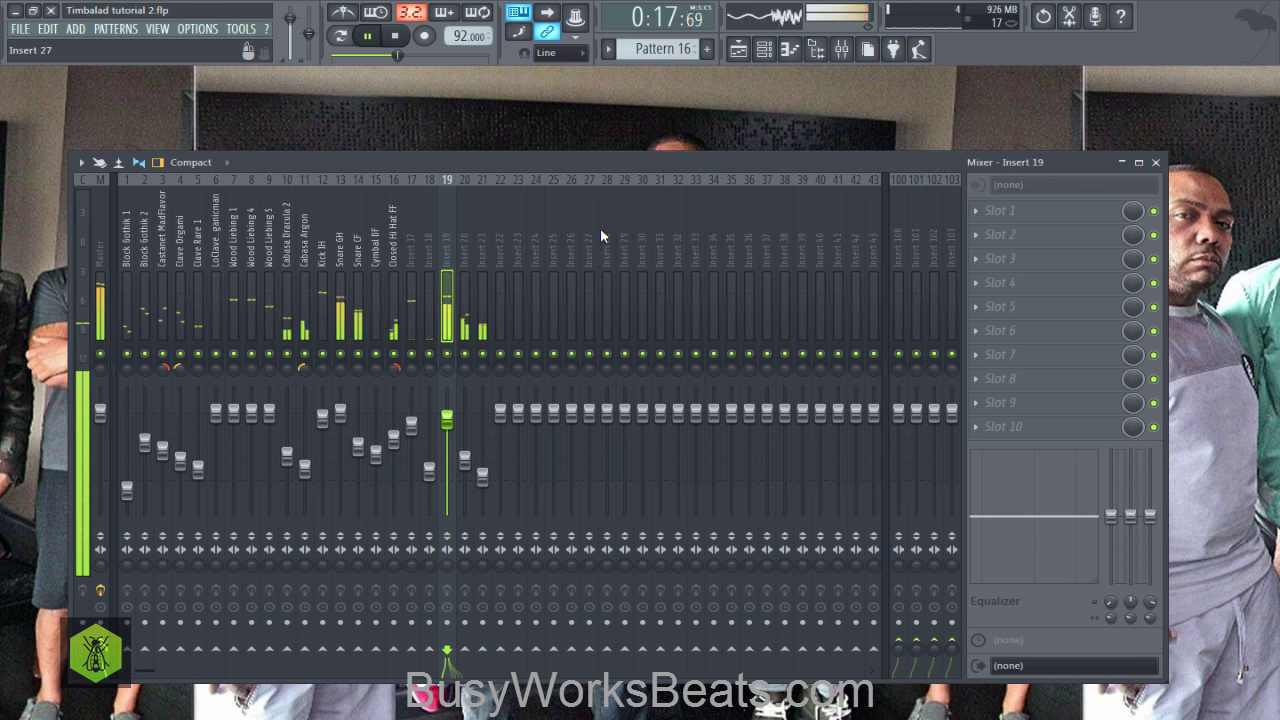
Step: Close the mixer, save the project and stop playback of the arrangement
left_click(1156, 163)
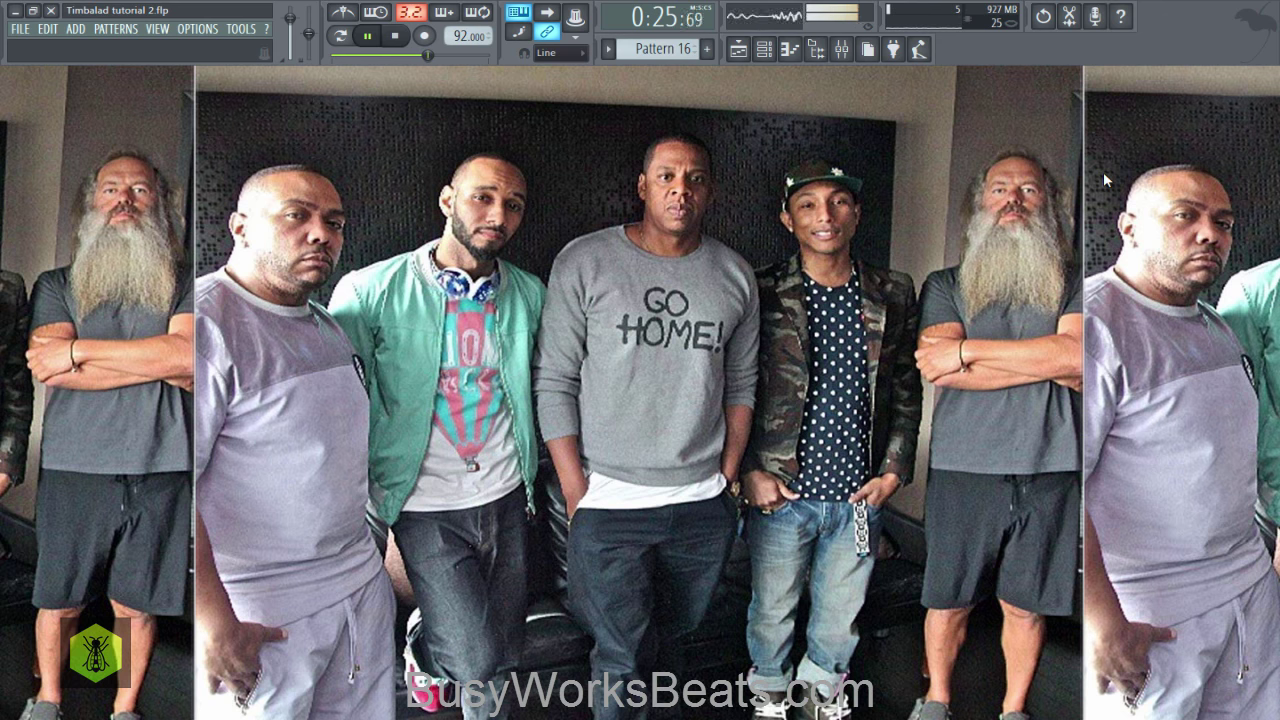
key("ctrl+s")
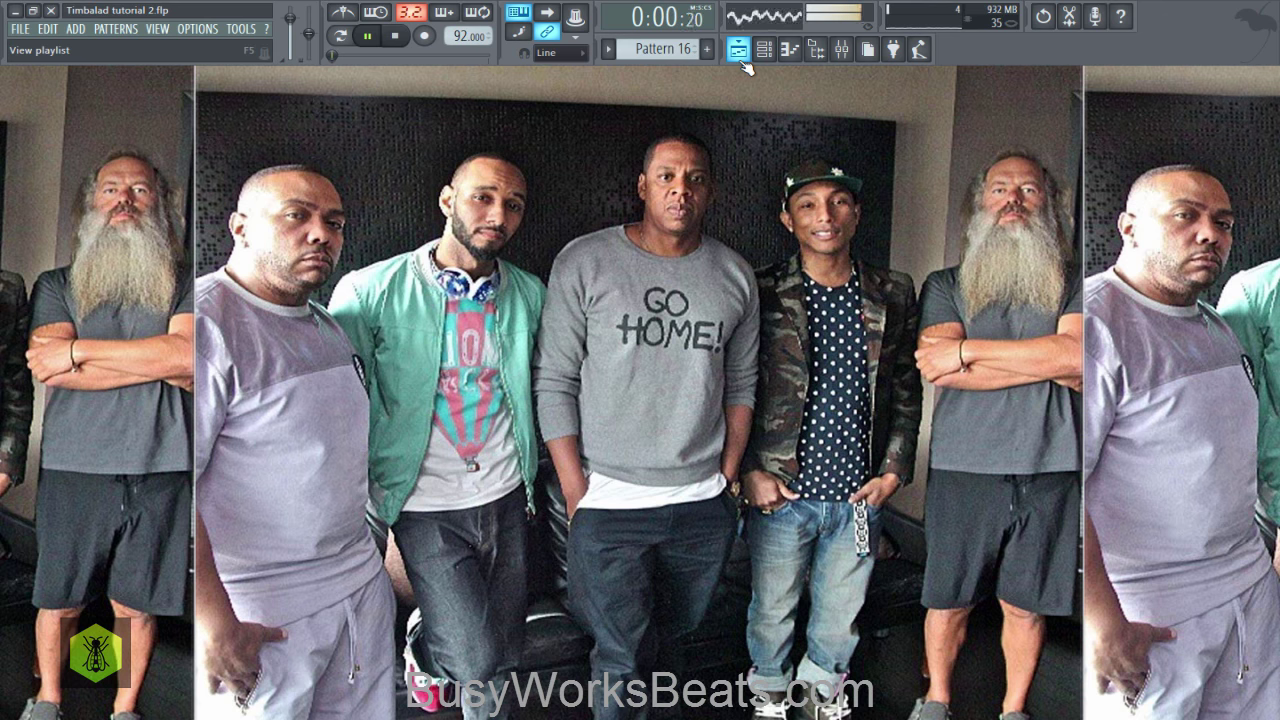
key("space")
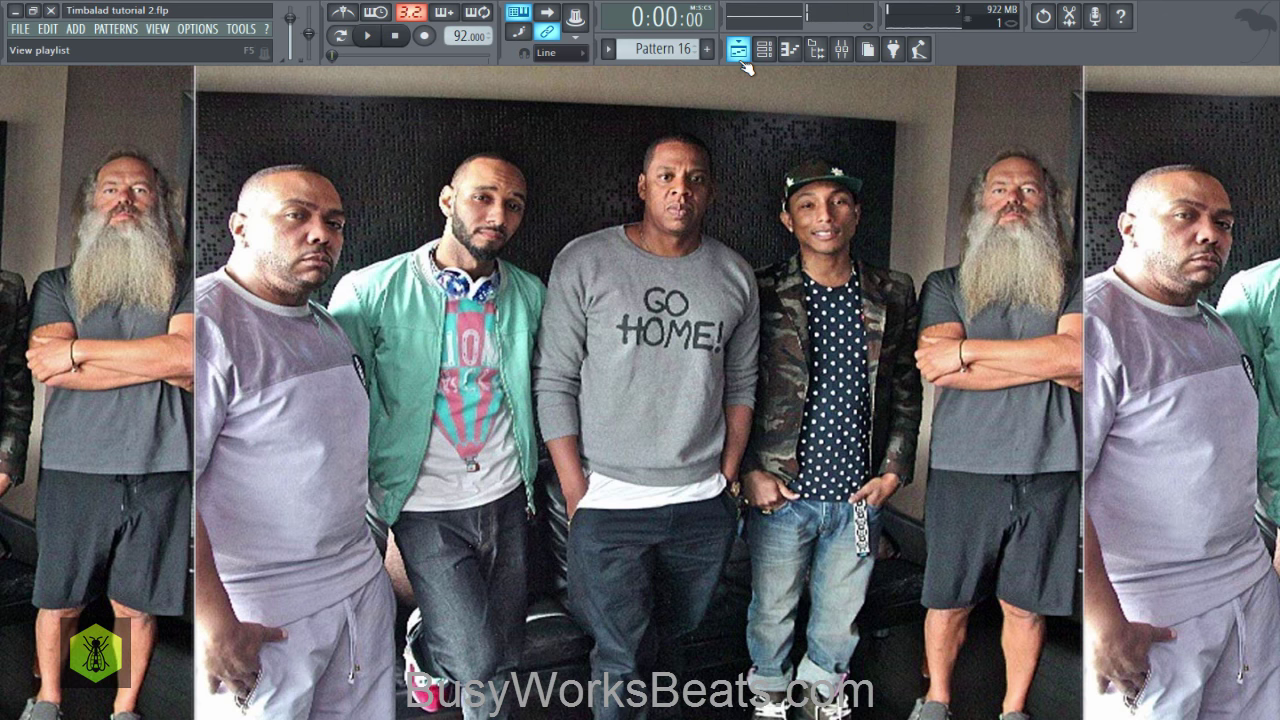